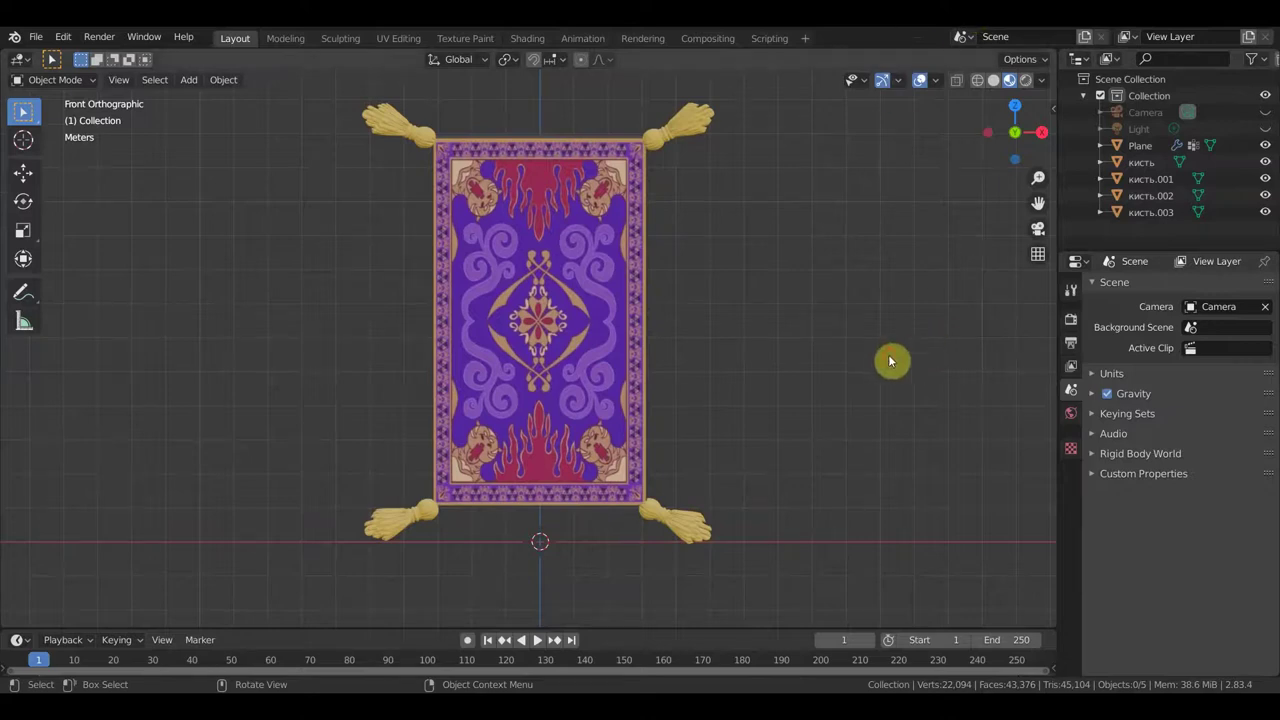
# - Add an armature and set its Viewport Display to In Front of the carpet
pyautogui.moveTo(845, 370)
pyautogui.mouseDown(button='middle')
pyautogui.moveTo(757, 378)
pyautogui.moveTo(845, 377)
pyautogui.mouseUp(button='middle')
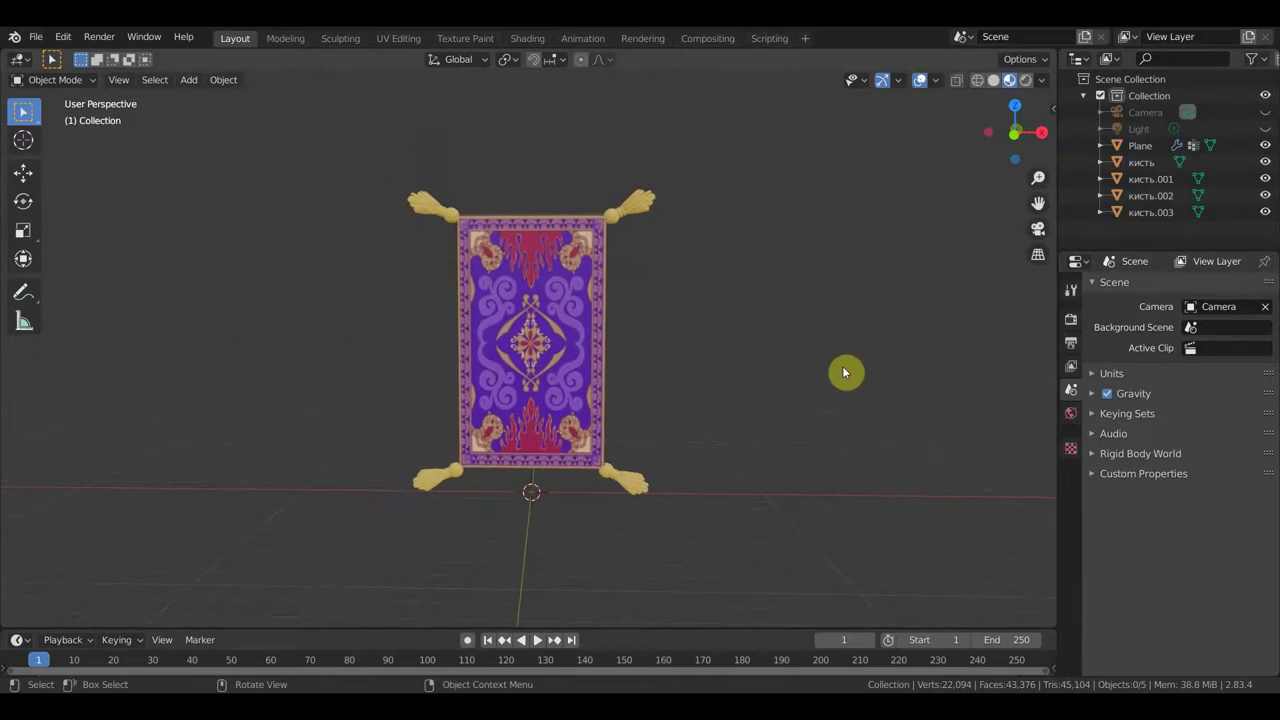
pyautogui.press('XF86MonBrightnessUp')
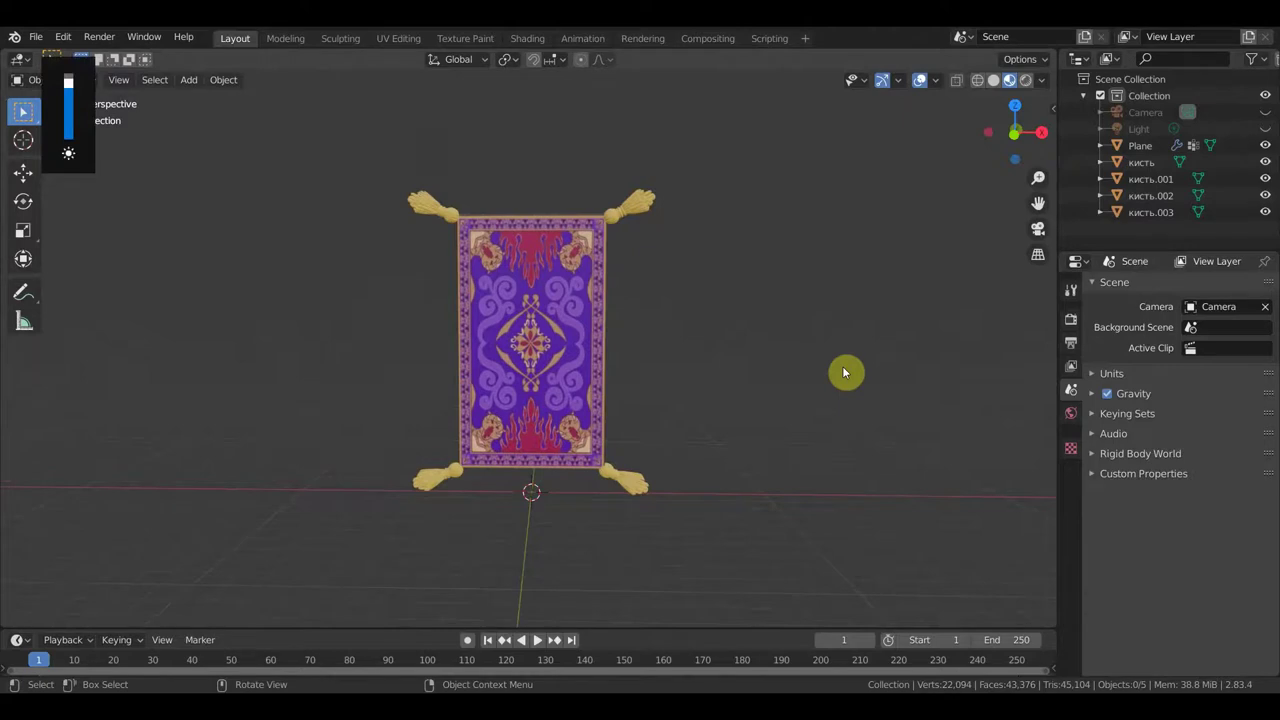
pyautogui.press('KP_1')
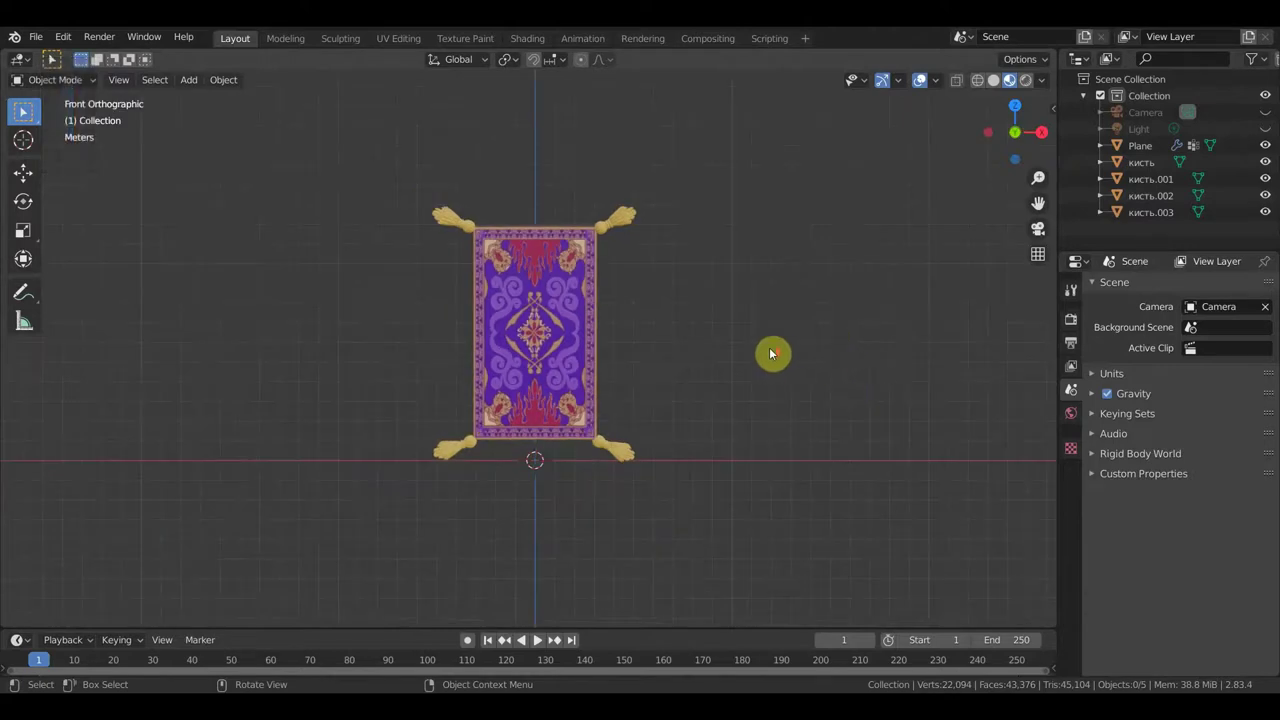
pyautogui.scroll(2, 770, 353)
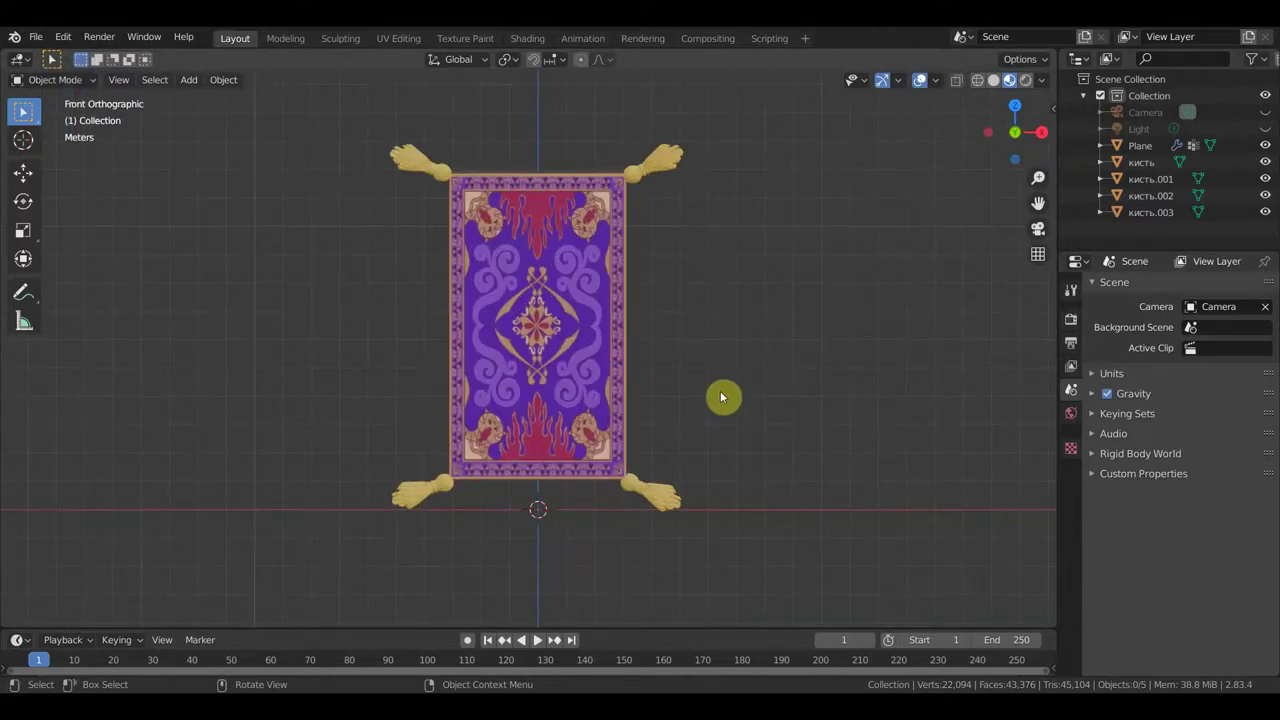
pyautogui.hotkey('shift', 'a')
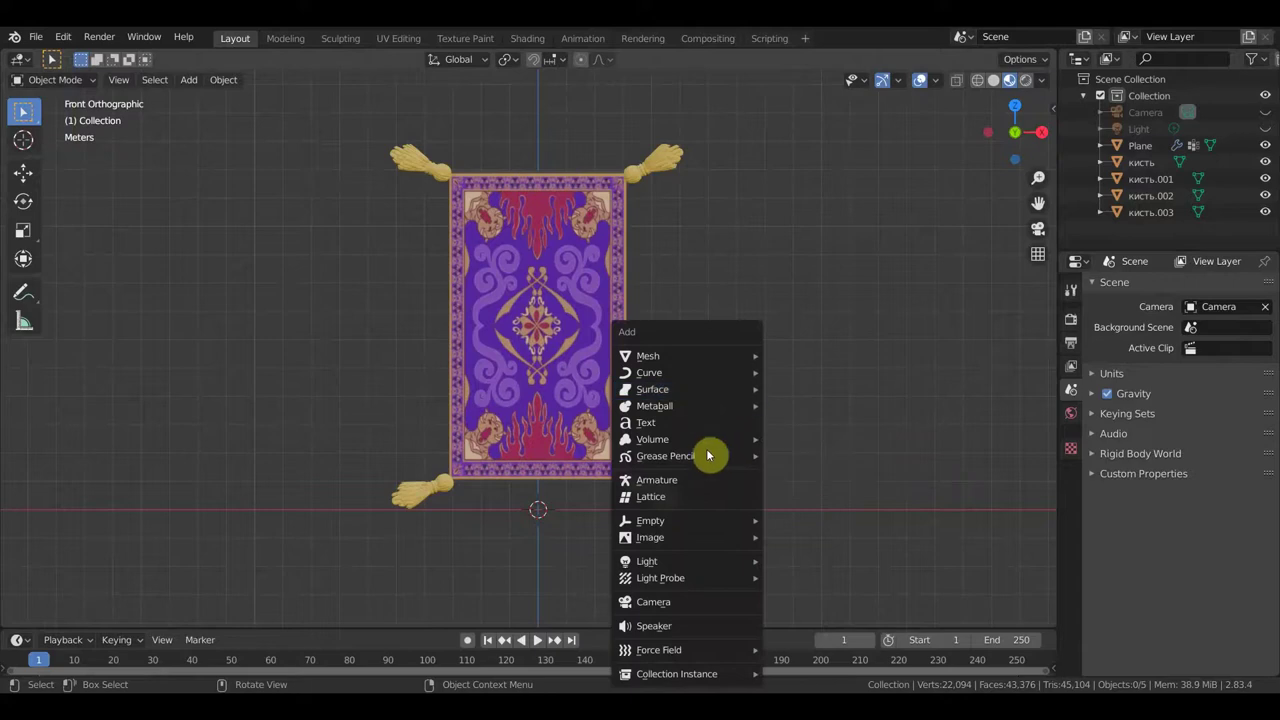
pyautogui.click(686, 480)
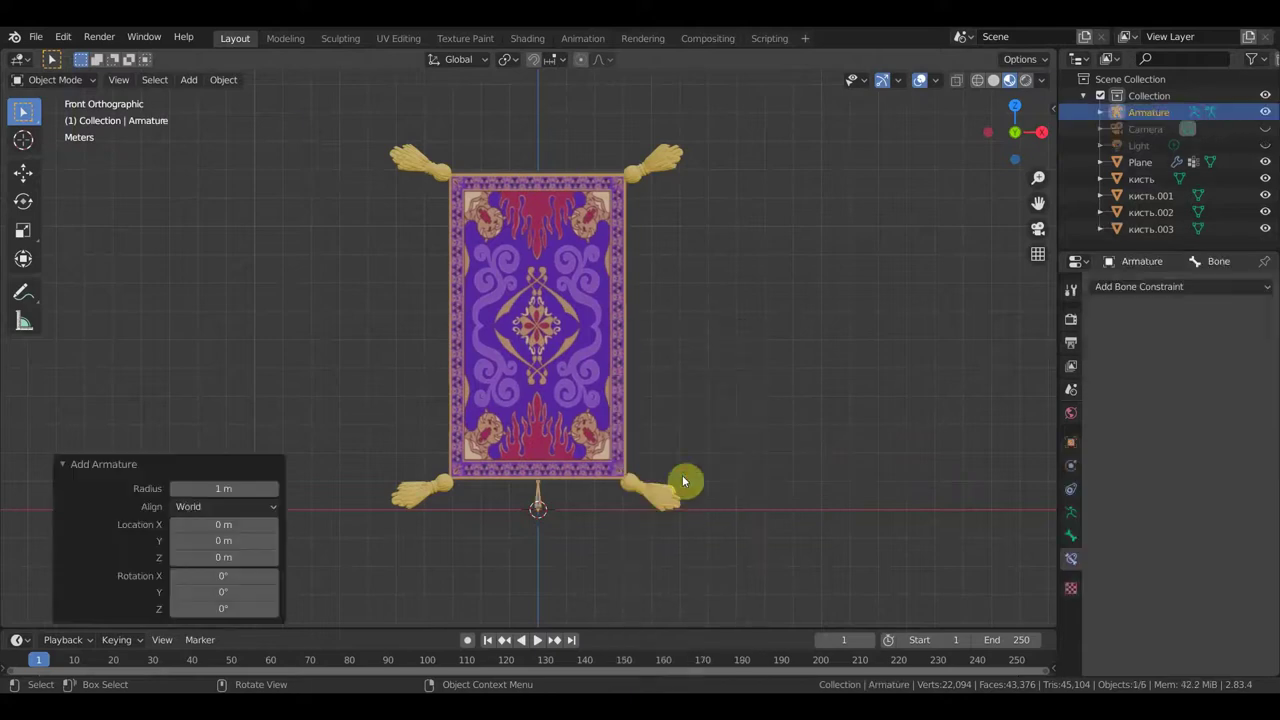
pyautogui.click(192, 79)
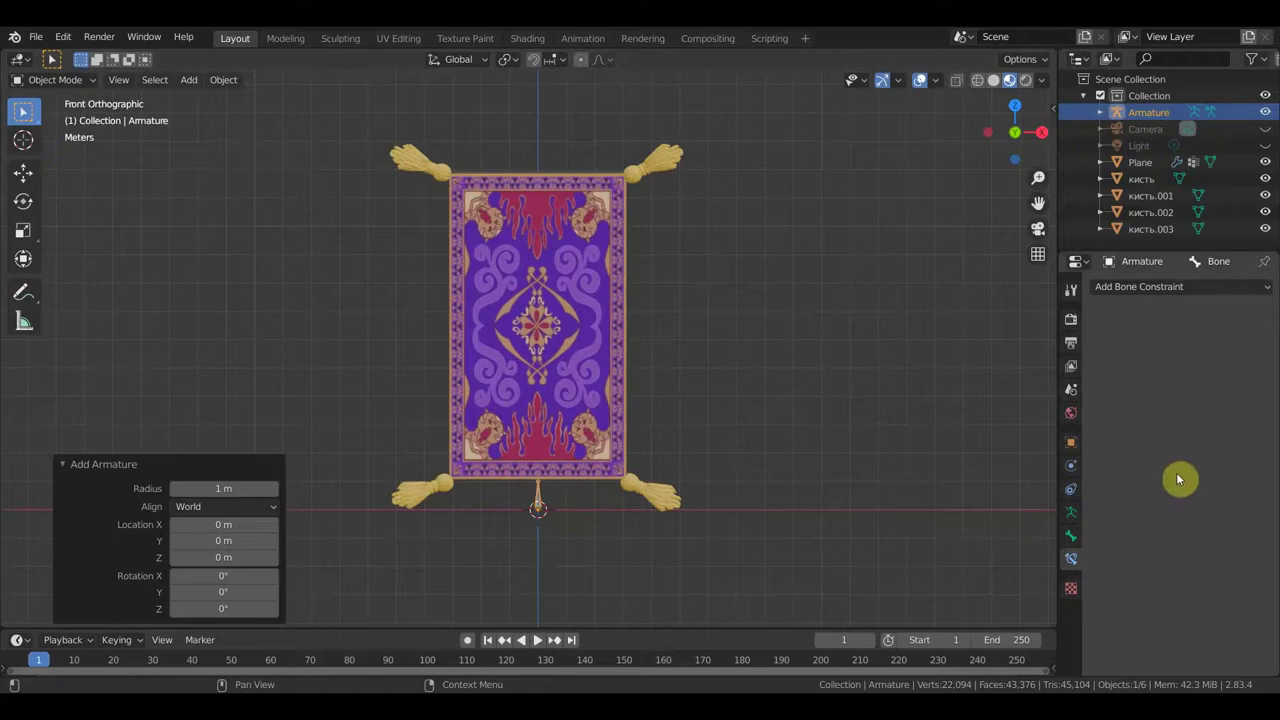
pyautogui.click(1072, 512)
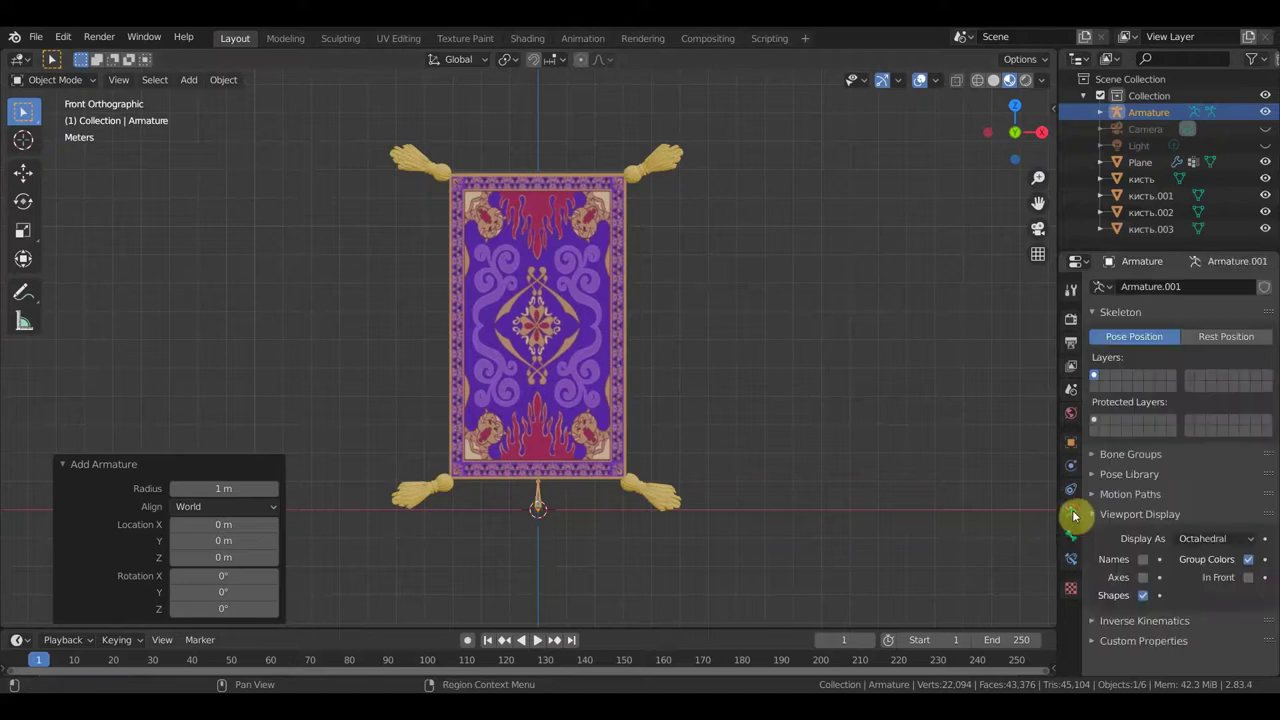
pyautogui.click(1250, 578)
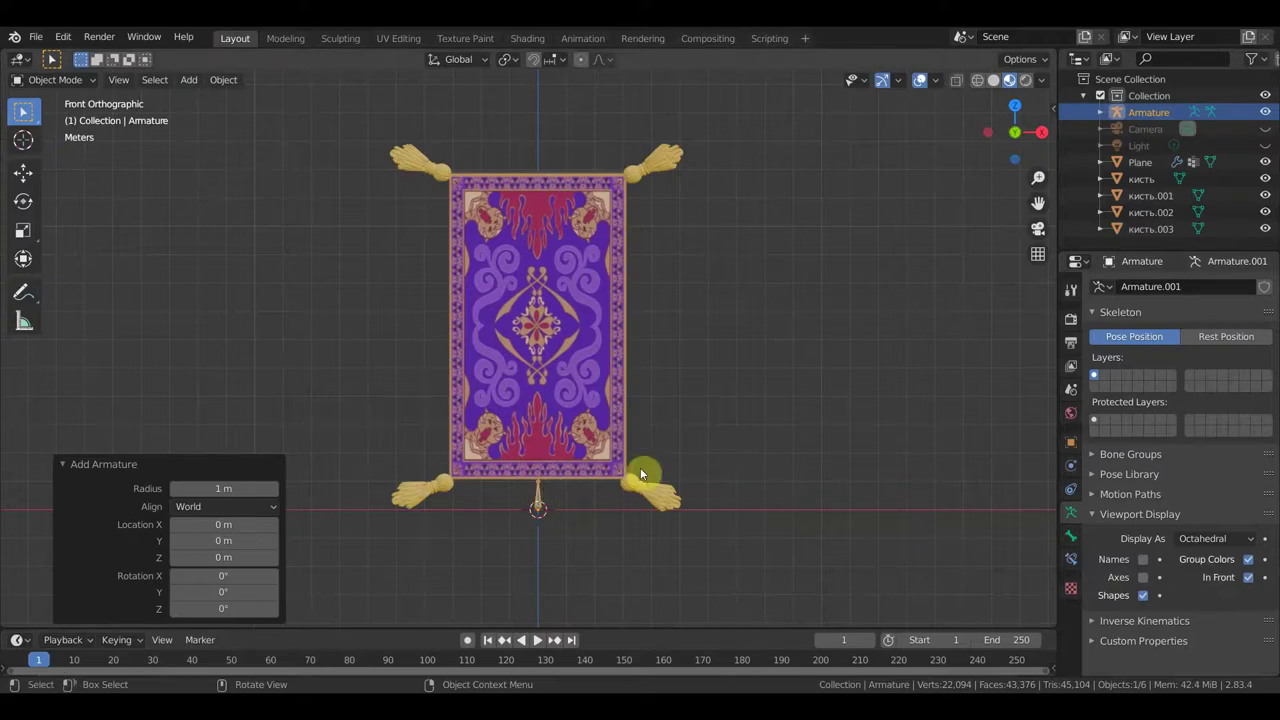
# - Scale the bone by 1.891 and raise it onto the carpet's lower middle
pyautogui.press('s')
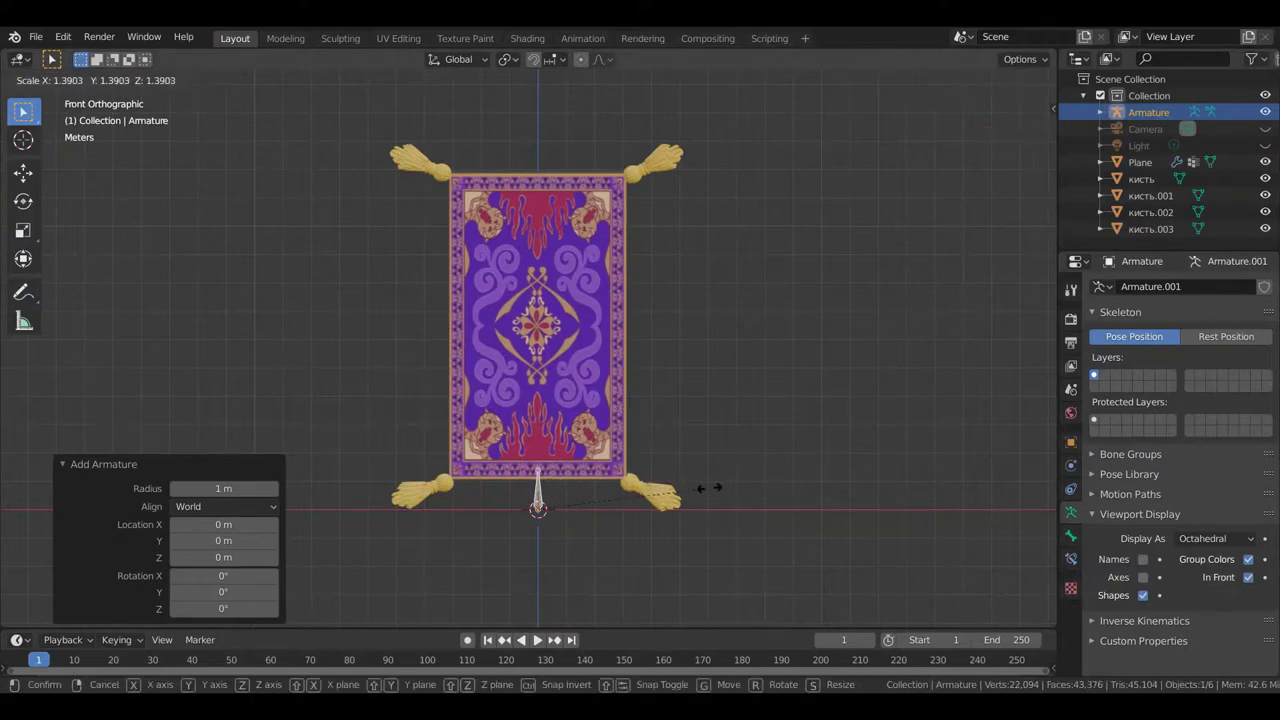
pyautogui.click(768, 508)
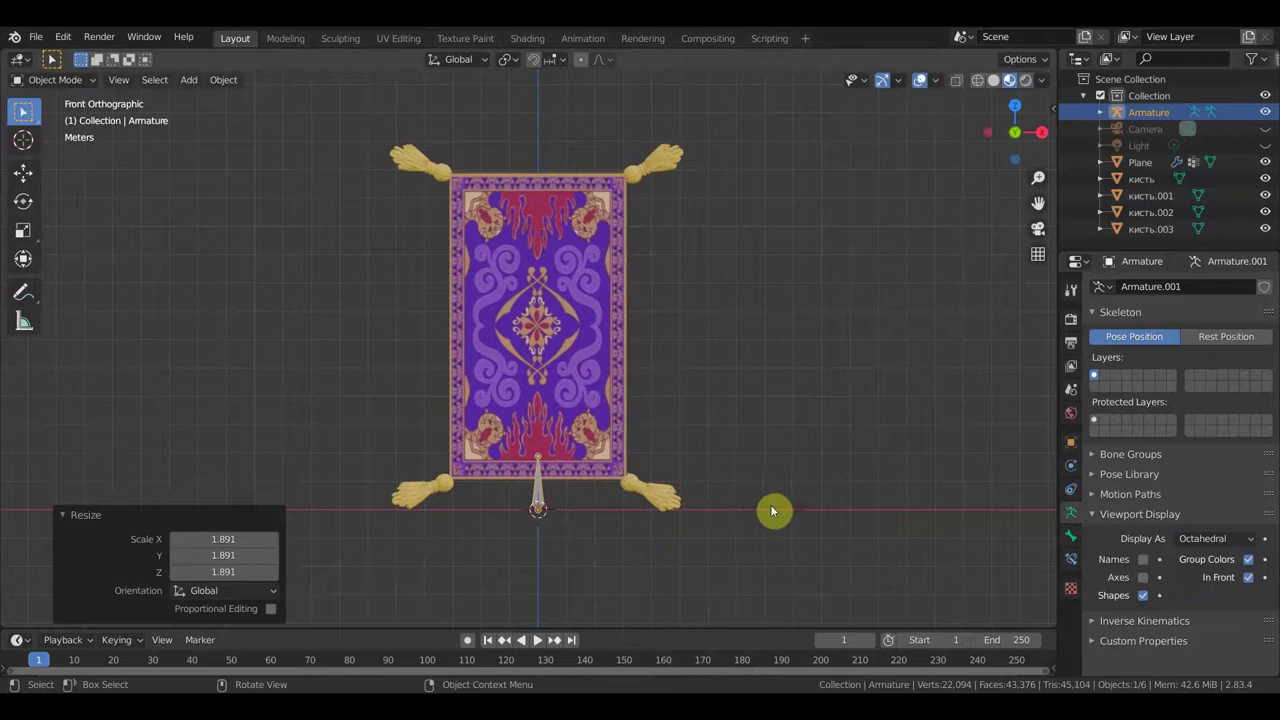
pyautogui.click(23, 172)
pyautogui.moveTo(541, 438)
pyautogui.mouseDown()
pyautogui.moveTo(552, 348)
pyautogui.moveTo(557, 385)
pyautogui.moveTo(555, 358)
pyautogui.mouseUp()
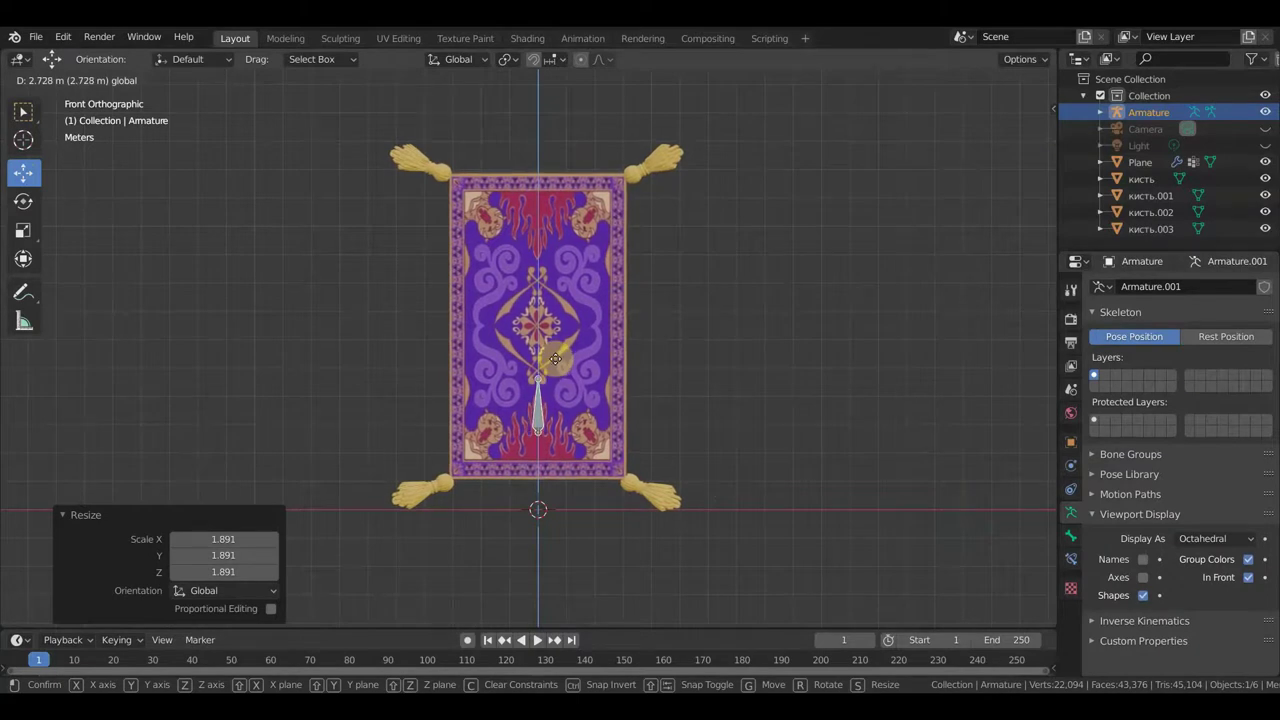
pyautogui.moveTo(555, 358); pyautogui.dragTo(553, 372)
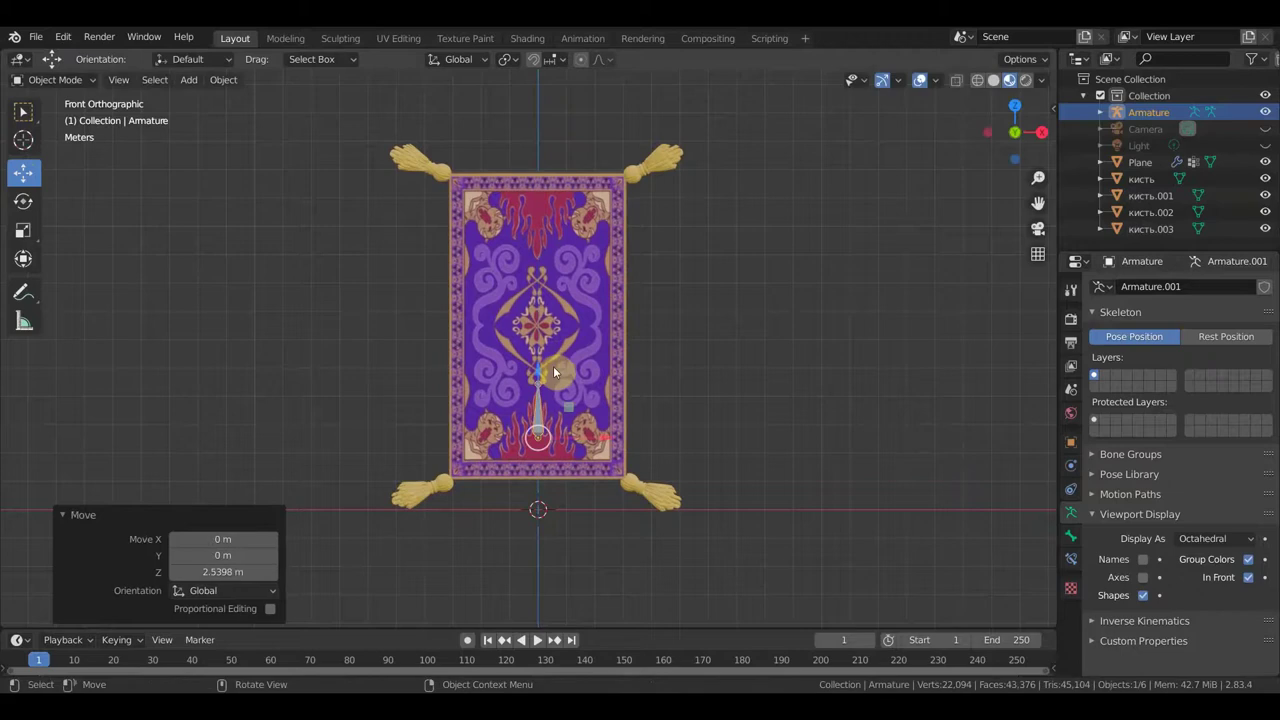
pyautogui.click(60, 80)
# - In Edit Mode, extrude four bones upward from the bone's tip along the carpet's centre
pyautogui.click(50, 113)
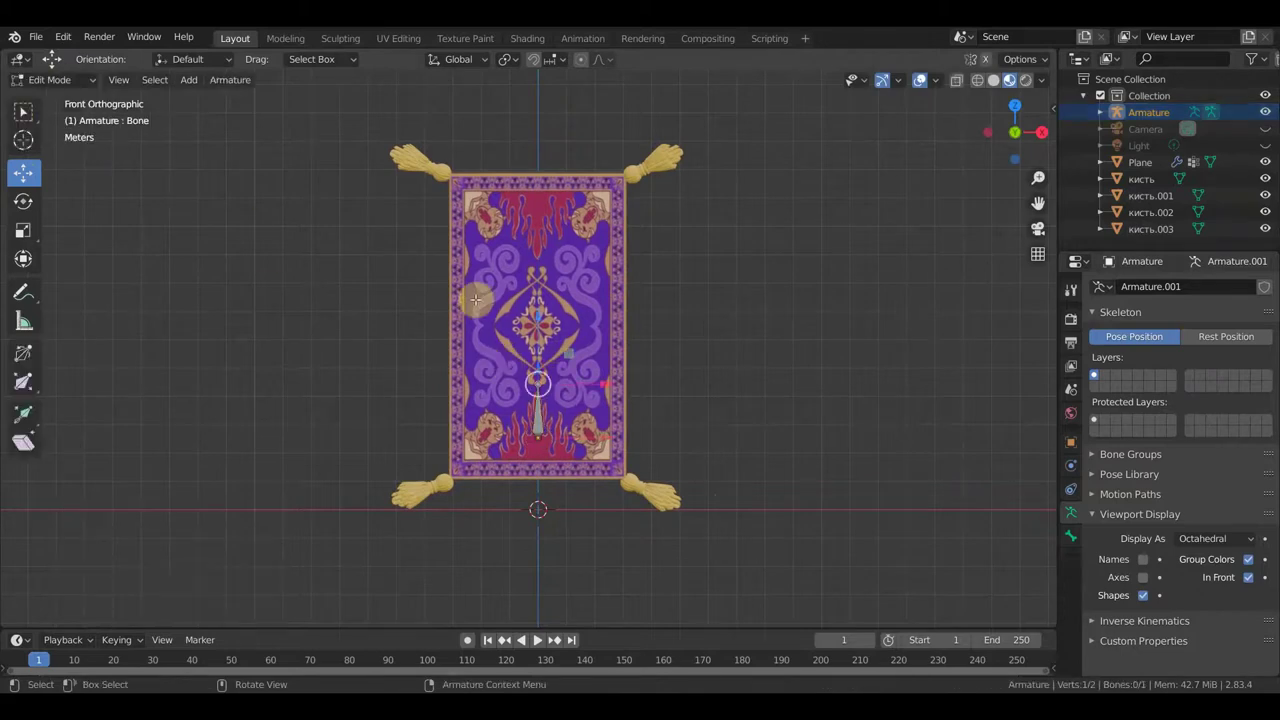
pyautogui.click(22, 113)
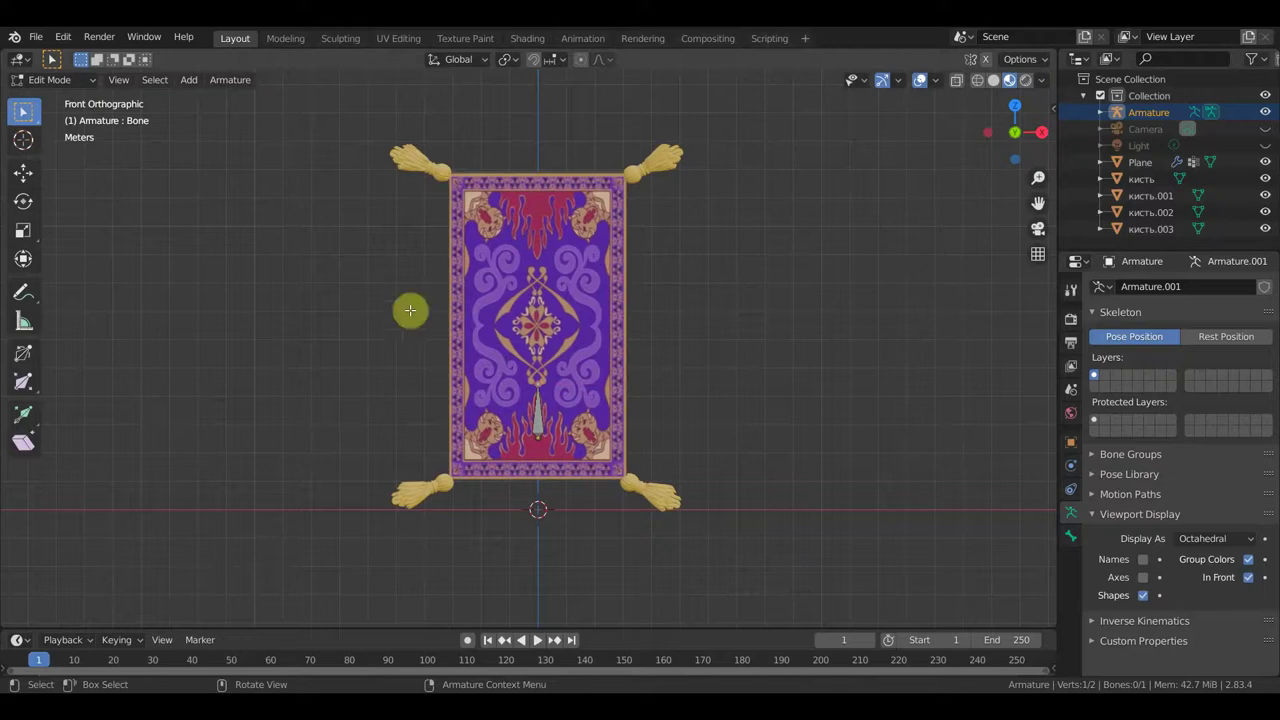
pyautogui.click(540, 383)
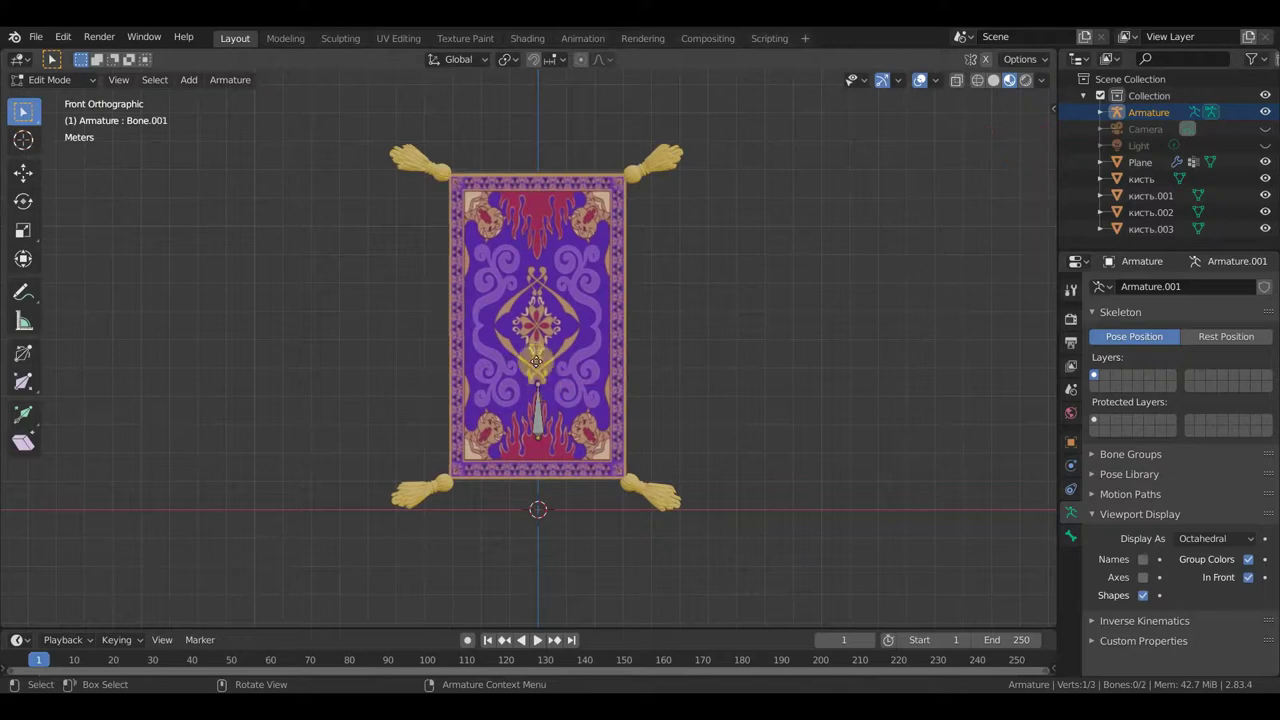
pyautogui.press('e')
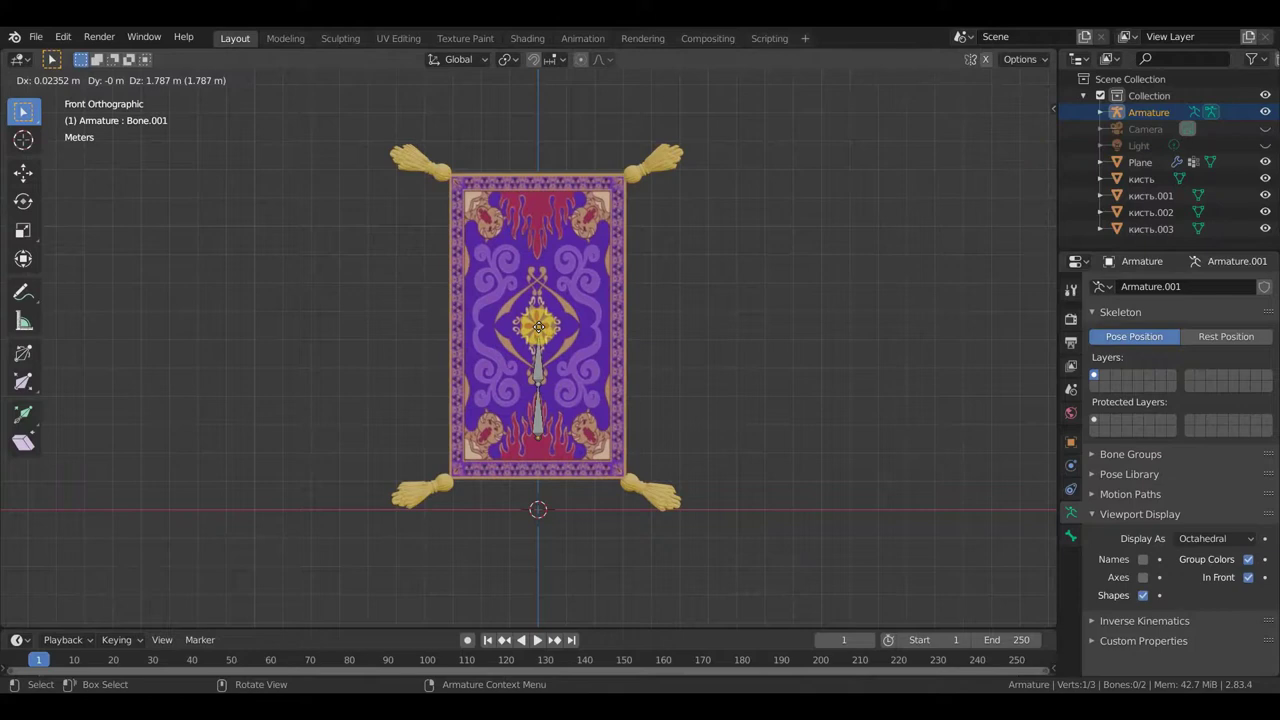
pyautogui.click(537, 322)
pyautogui.press('e')
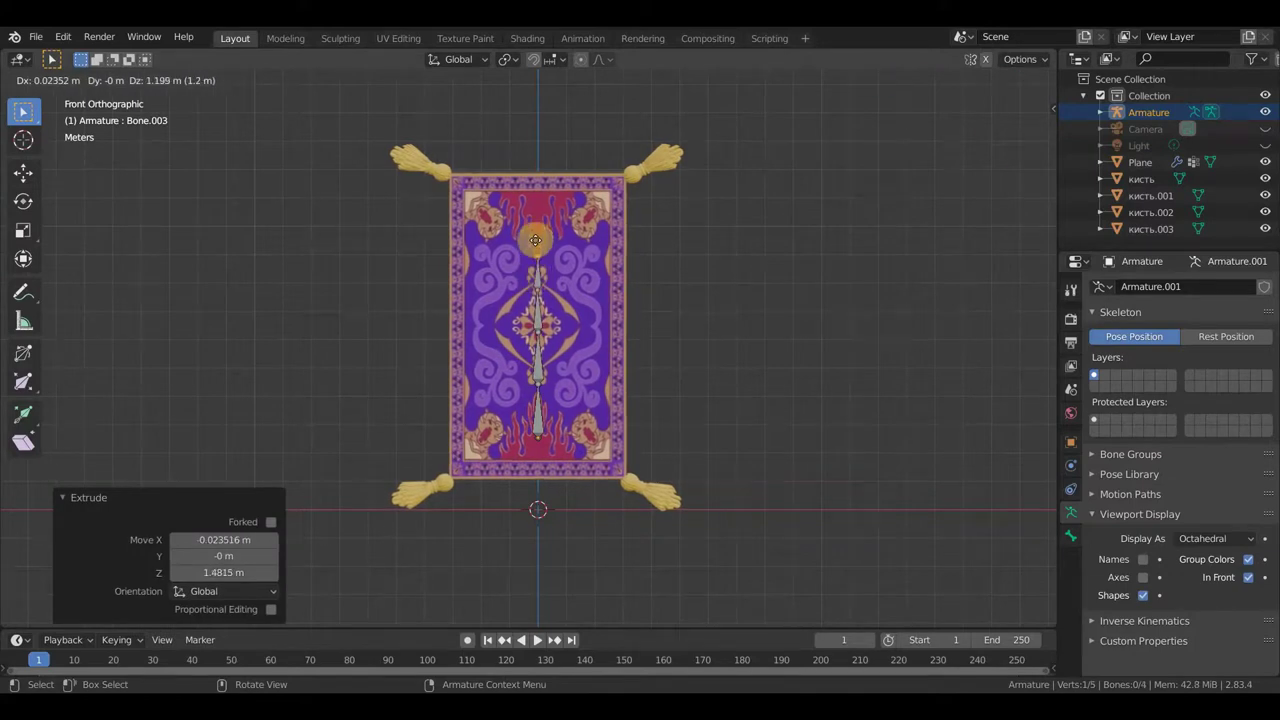
pyautogui.click(535, 235)
pyautogui.press('e')
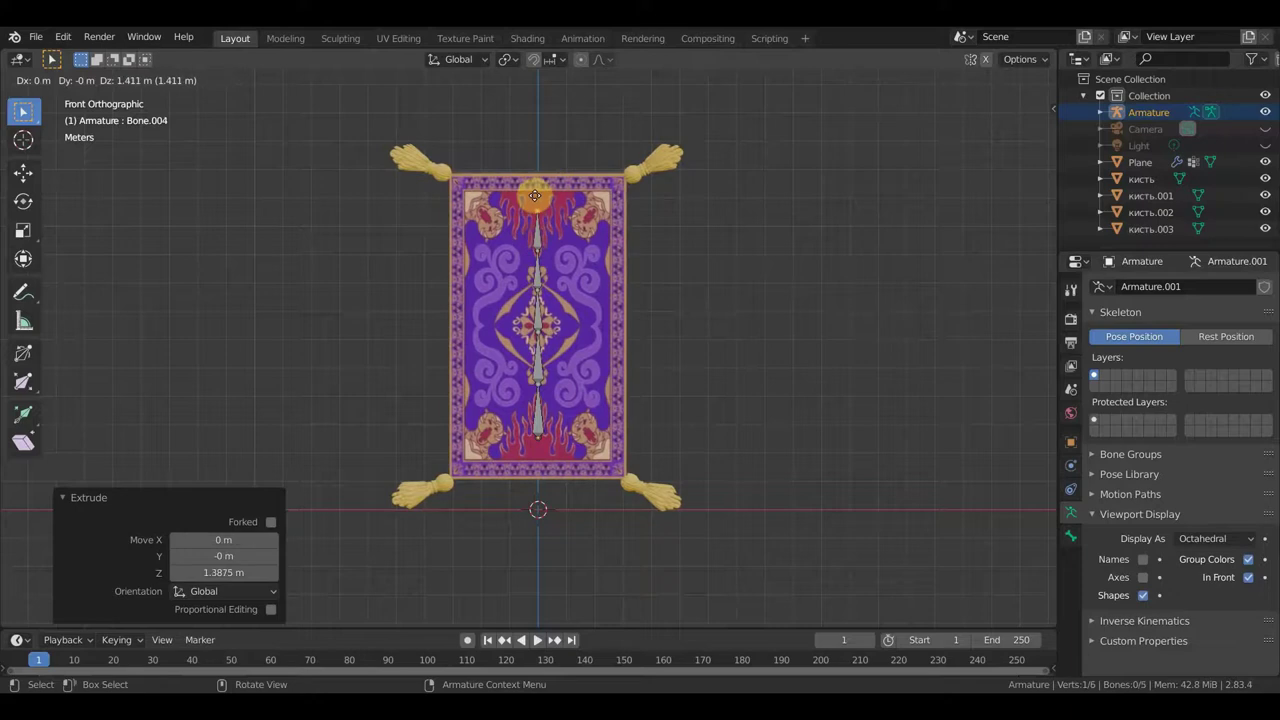
pyautogui.click(534, 199)
pyautogui.press('e')
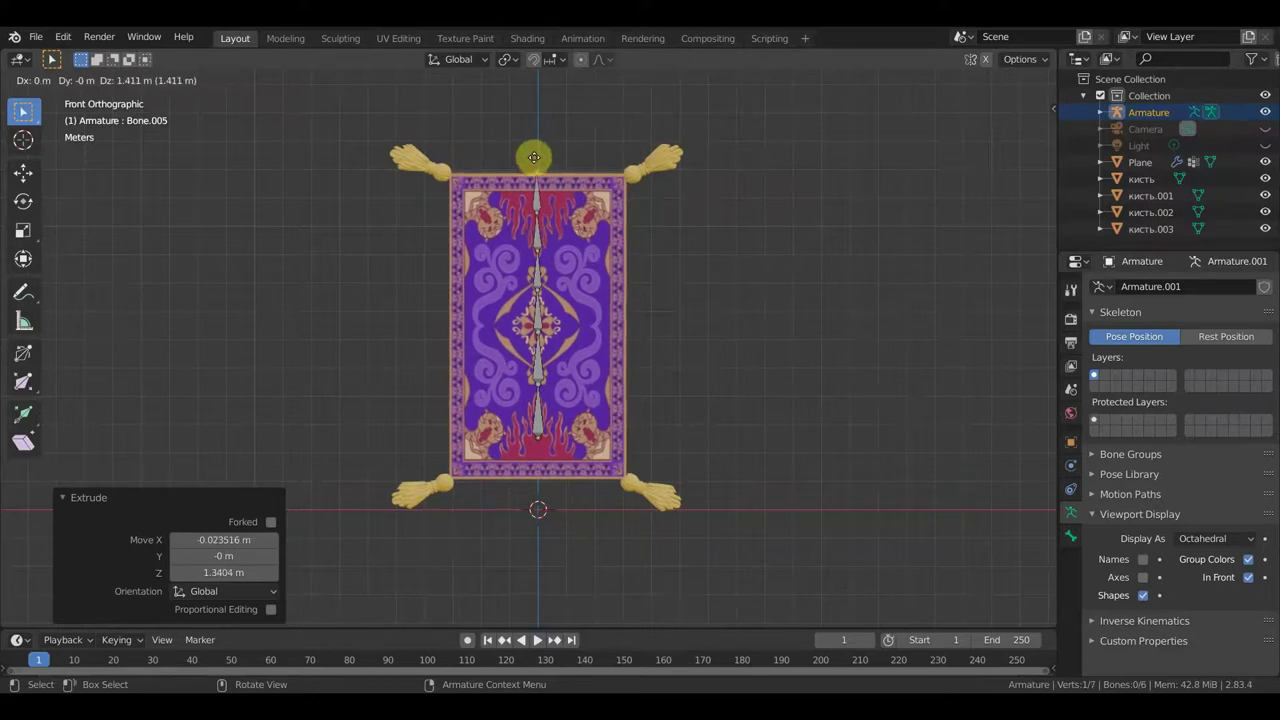
pyautogui.click(534, 157)
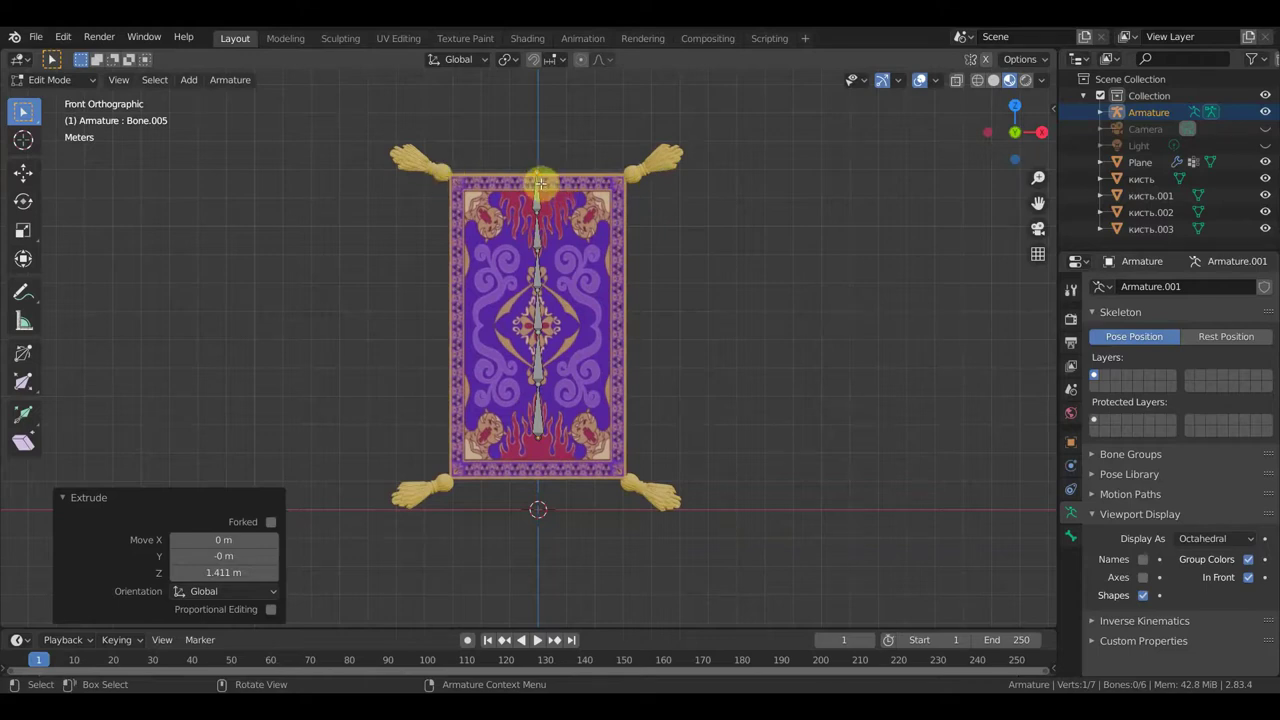
# - Pull the chain's top tip down to the carpet's top edge and start a sideways bone
pyautogui.press('g')
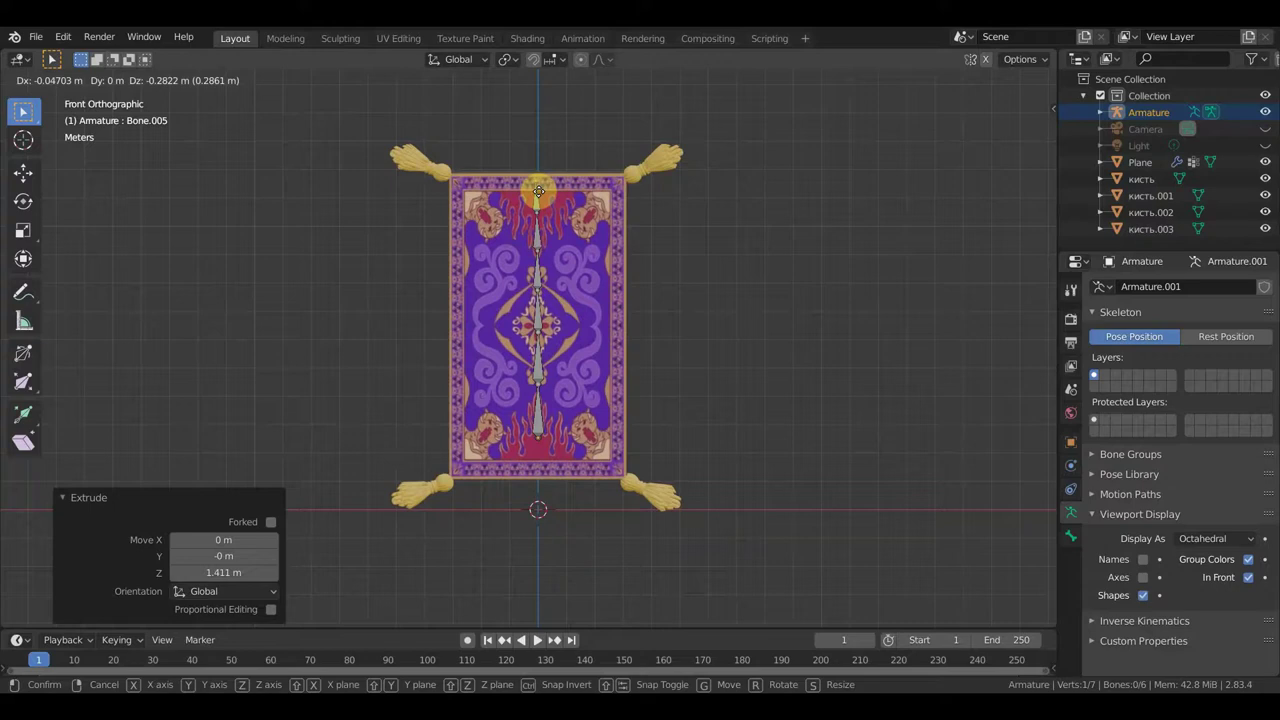
pyautogui.click(540, 191)
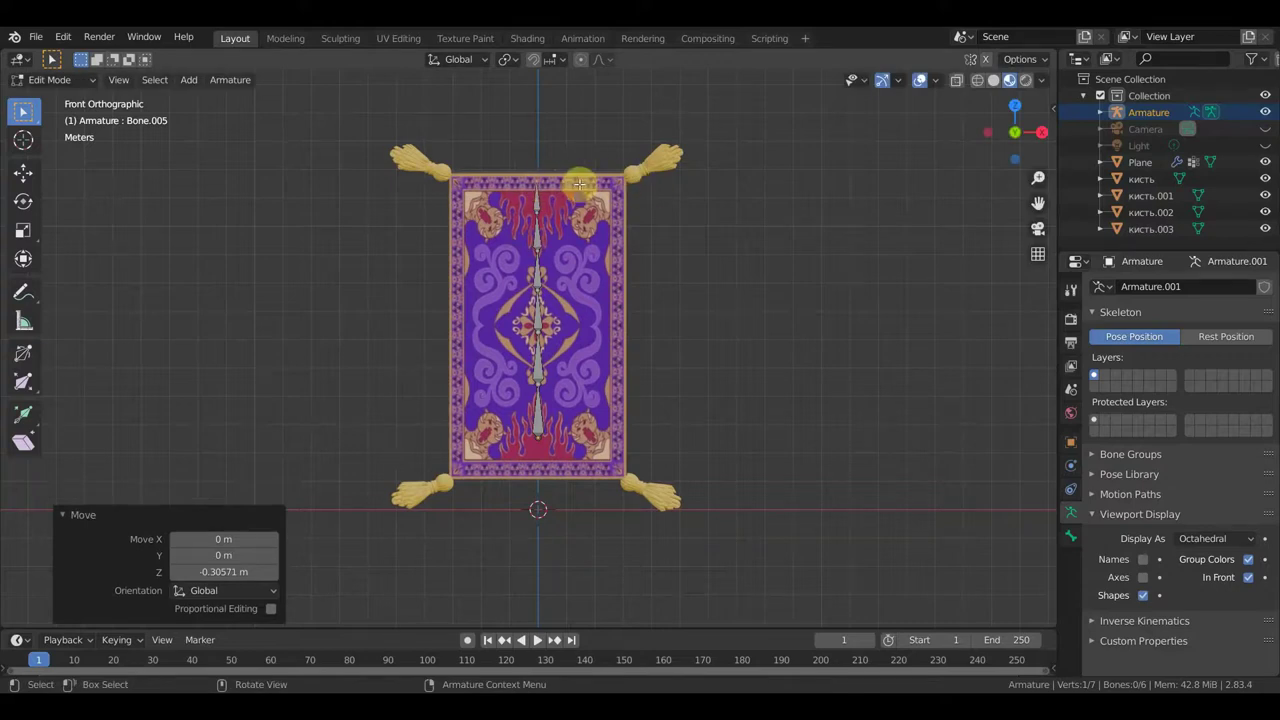
pyautogui.click(551, 186)
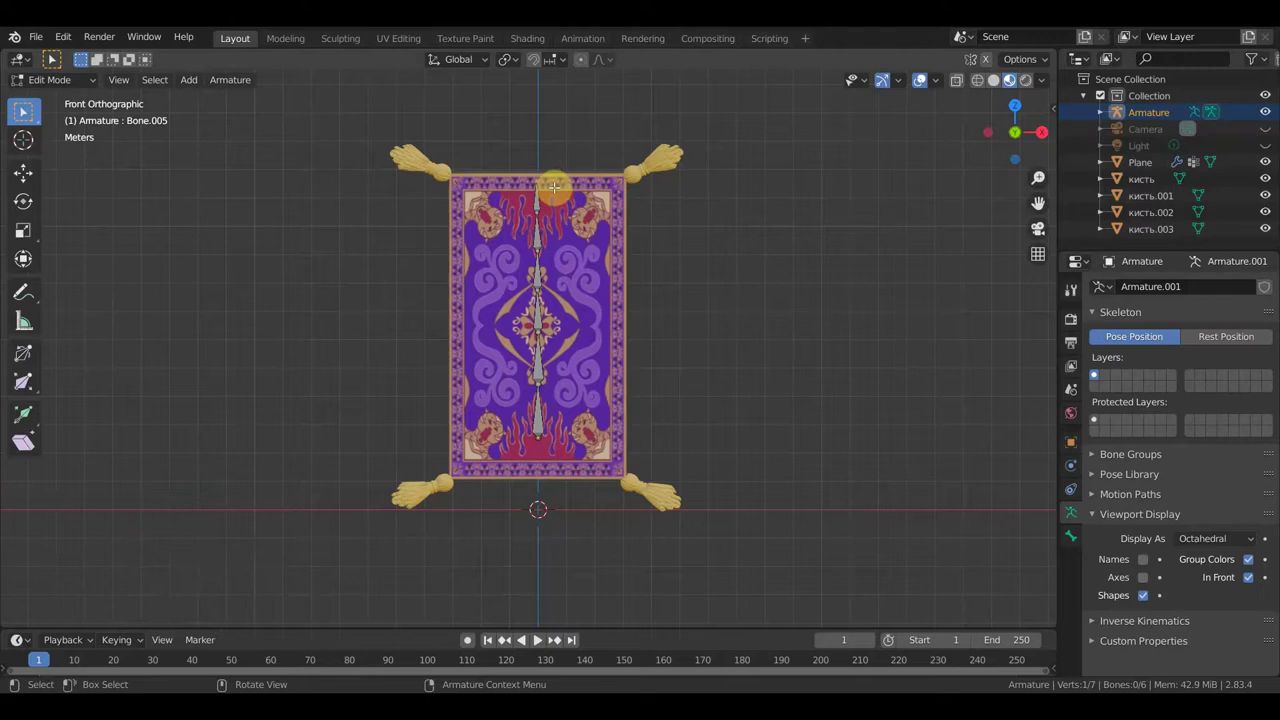
pyautogui.press('e')
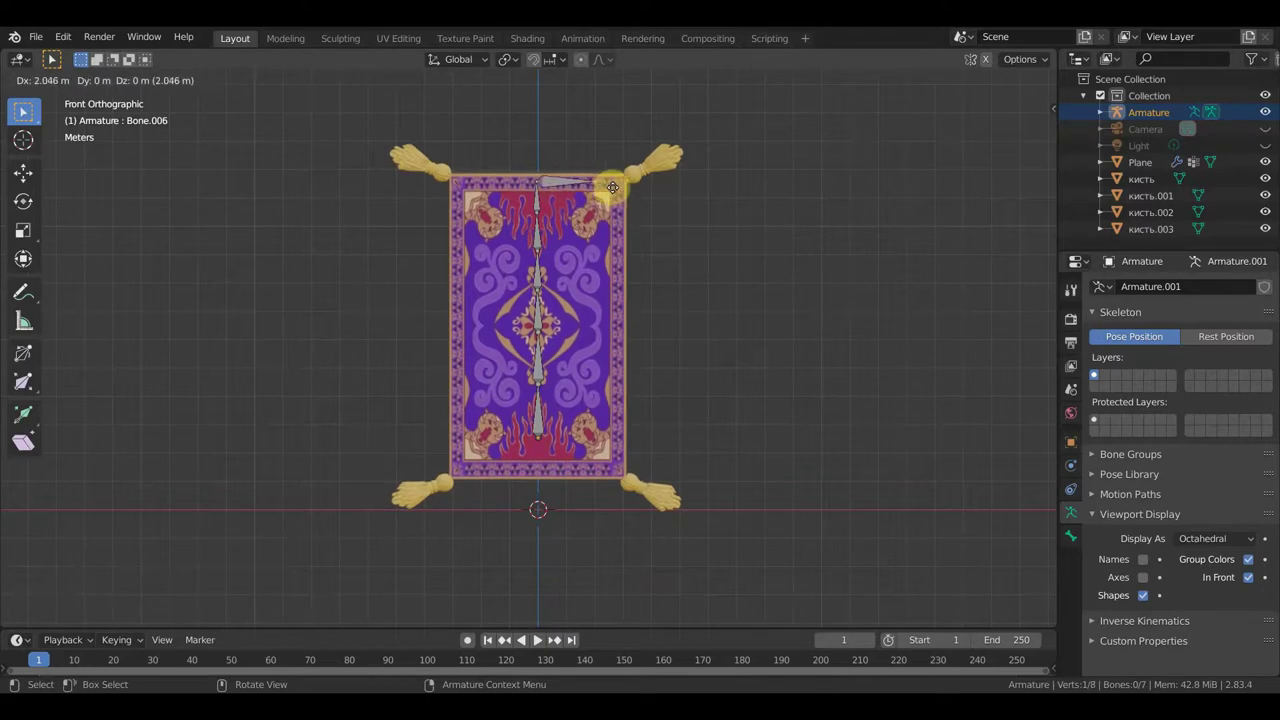
# - Place the sideways bone, clear its parent, and extend a bone to the top-right corner
pyautogui.click(606, 188)
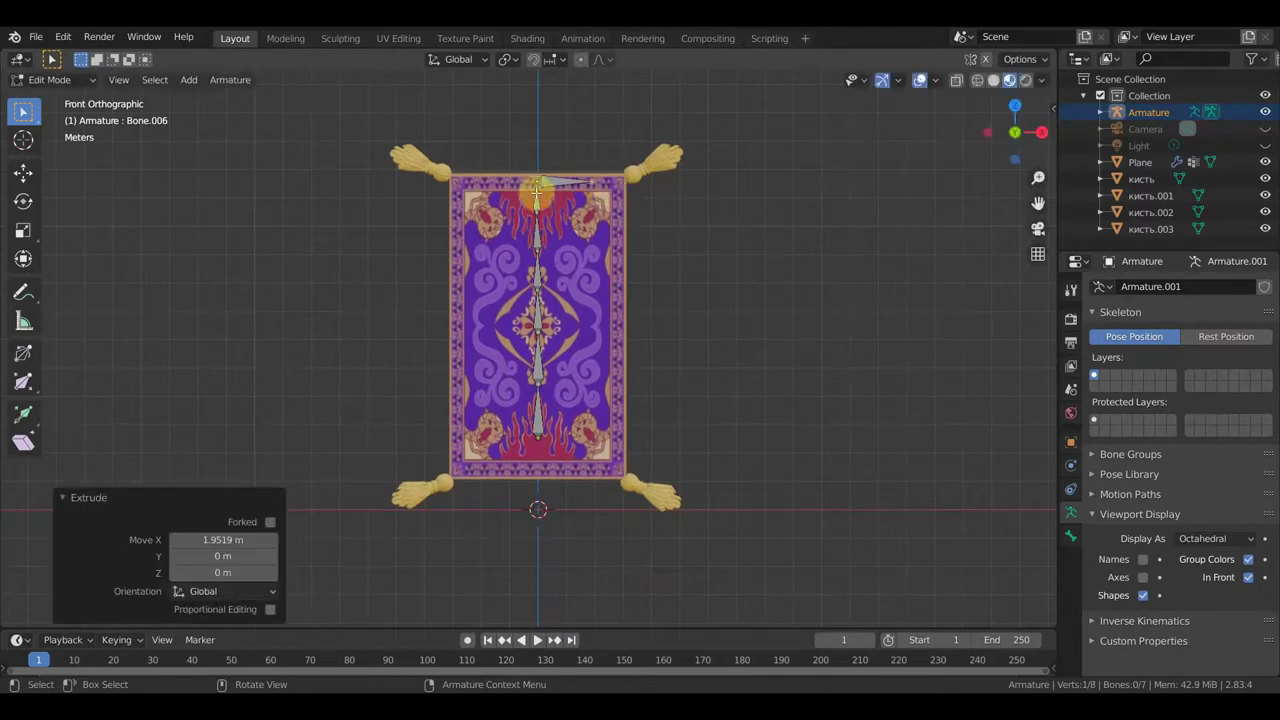
pyautogui.click(633, 203)
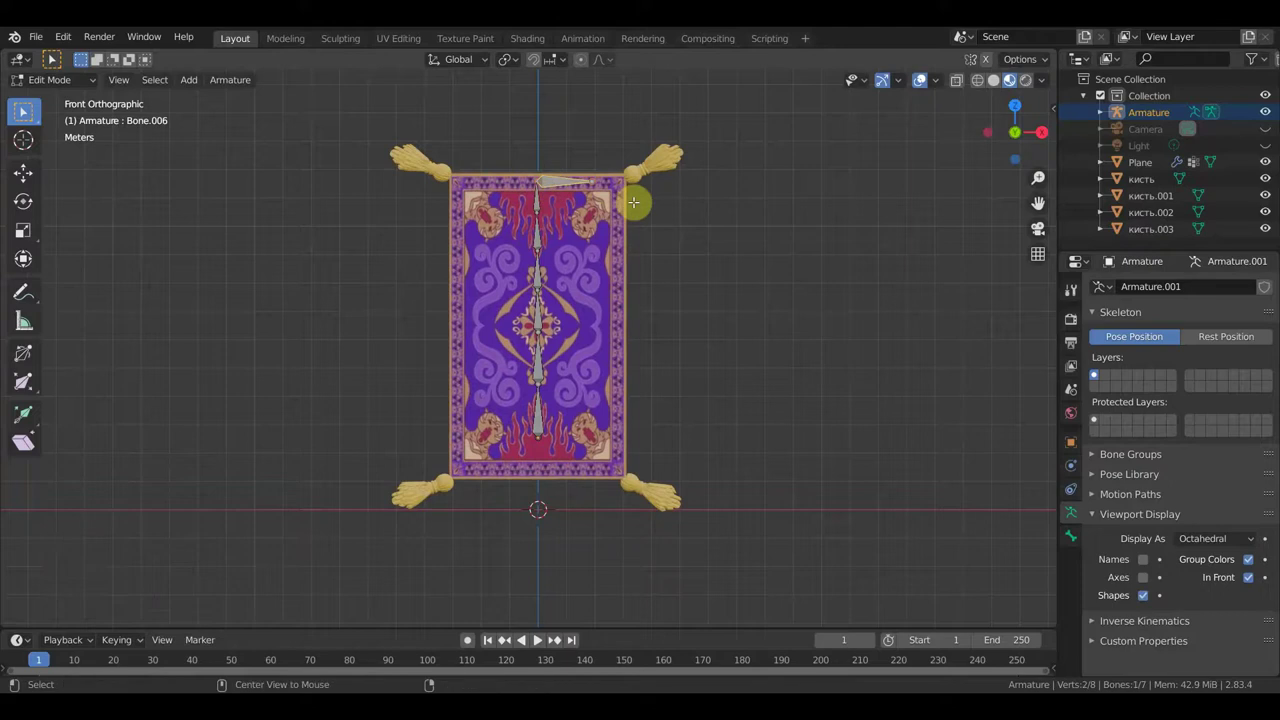
pyautogui.hotkey('alt', 'p')
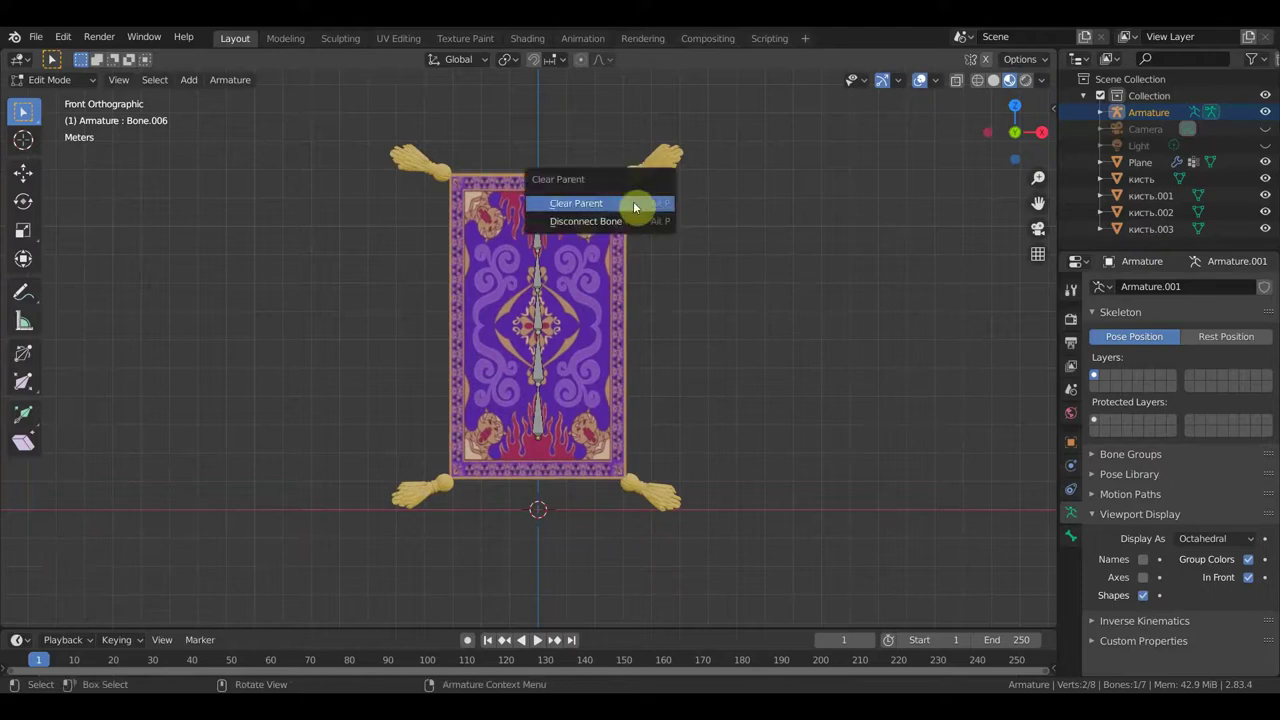
pyautogui.click(576, 203)
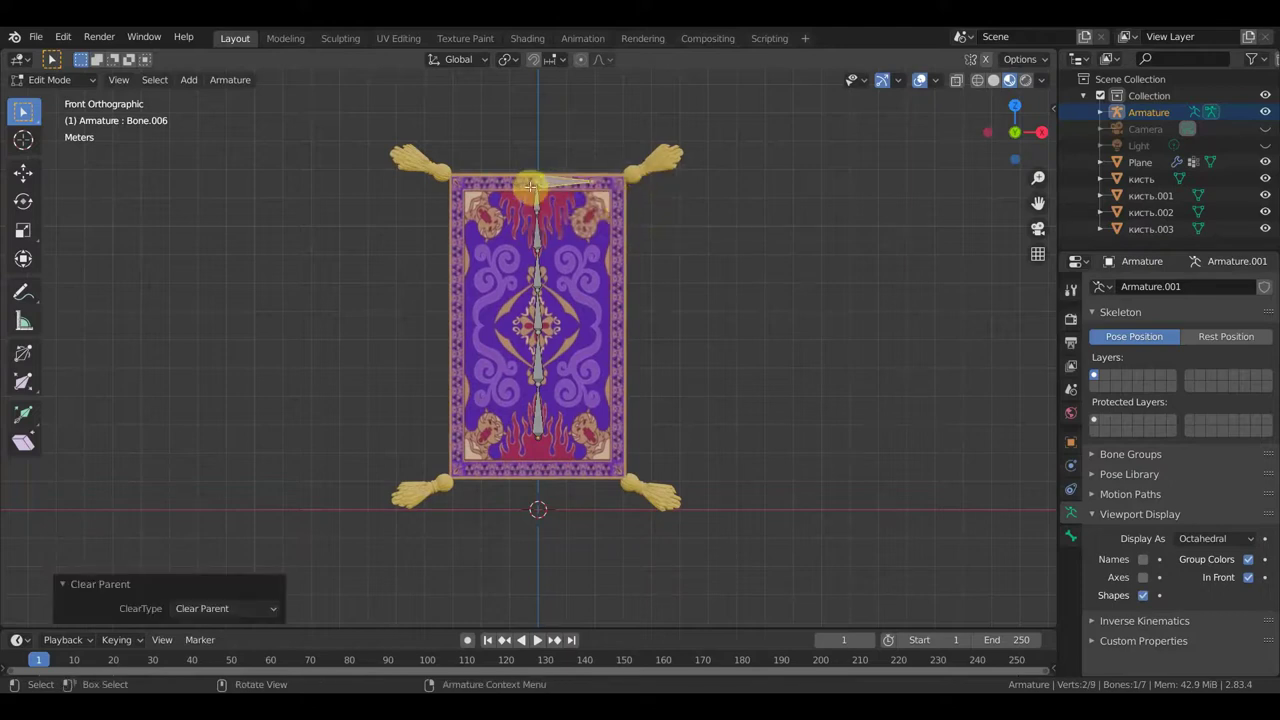
pyautogui.click(603, 192)
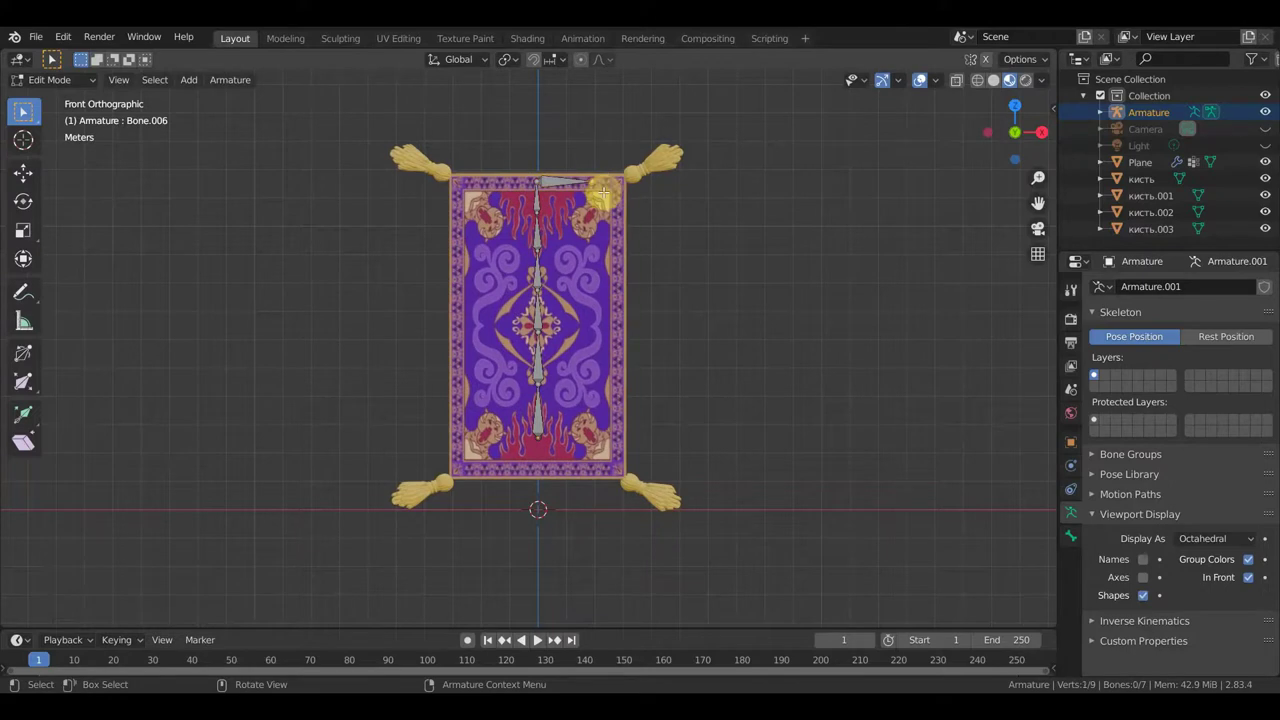
pyautogui.press('e')
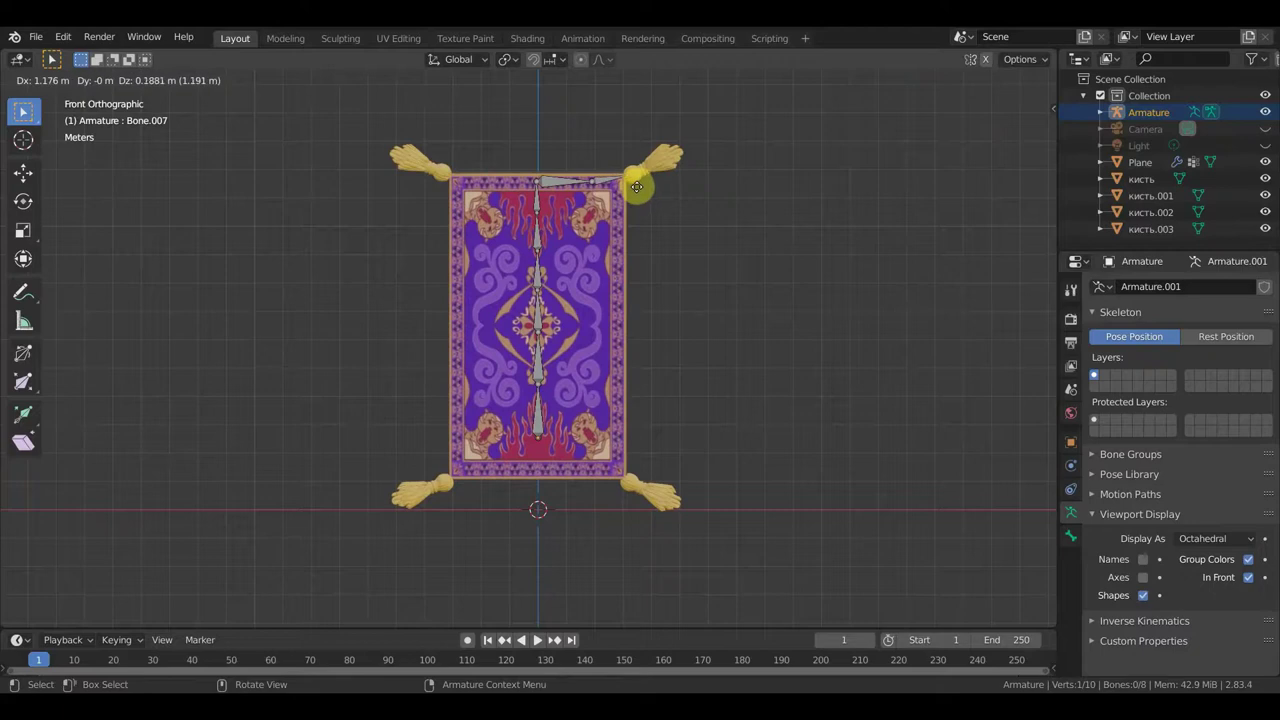
pyautogui.click(637, 187)
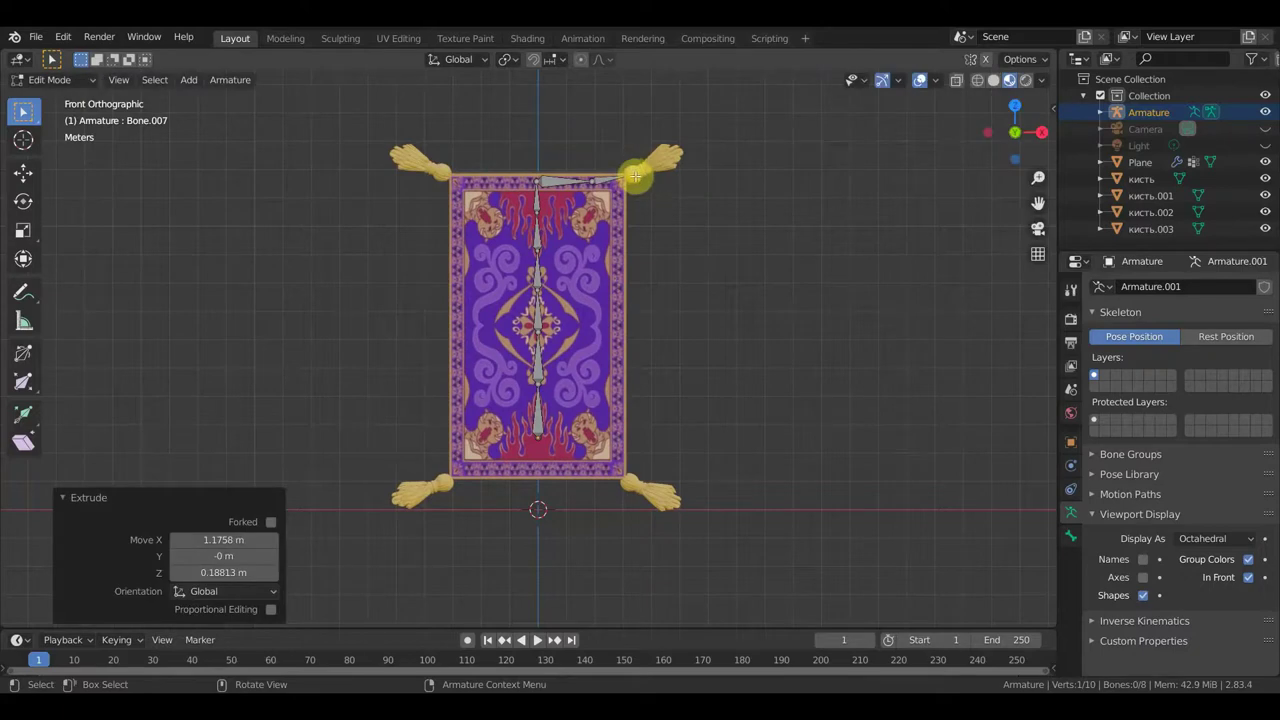
# - Extrude two more bones through the right tassel to its tip
pyautogui.scroll(2, 635, 175)
pyautogui.keyDown('shift'); pyautogui.moveTo(717, 233); pyautogui.dragTo(707, 279, button='middle'); pyautogui.keyUp('shift')
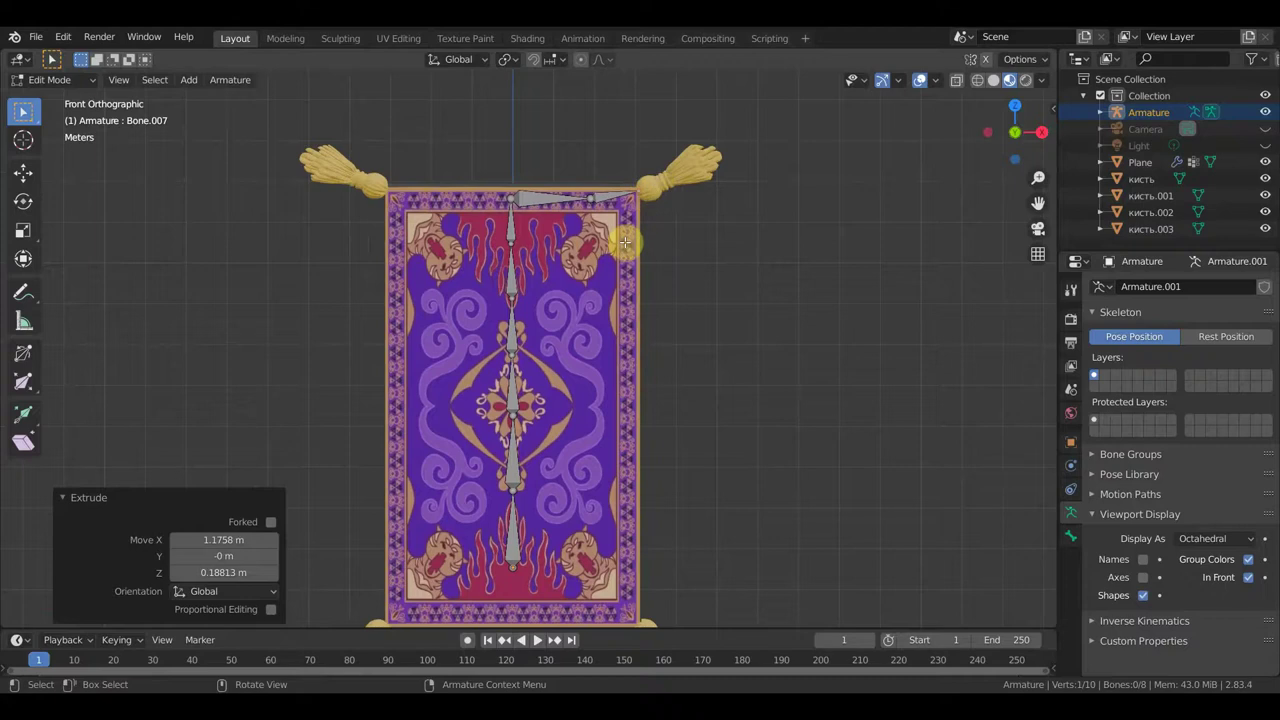
pyautogui.press('e')
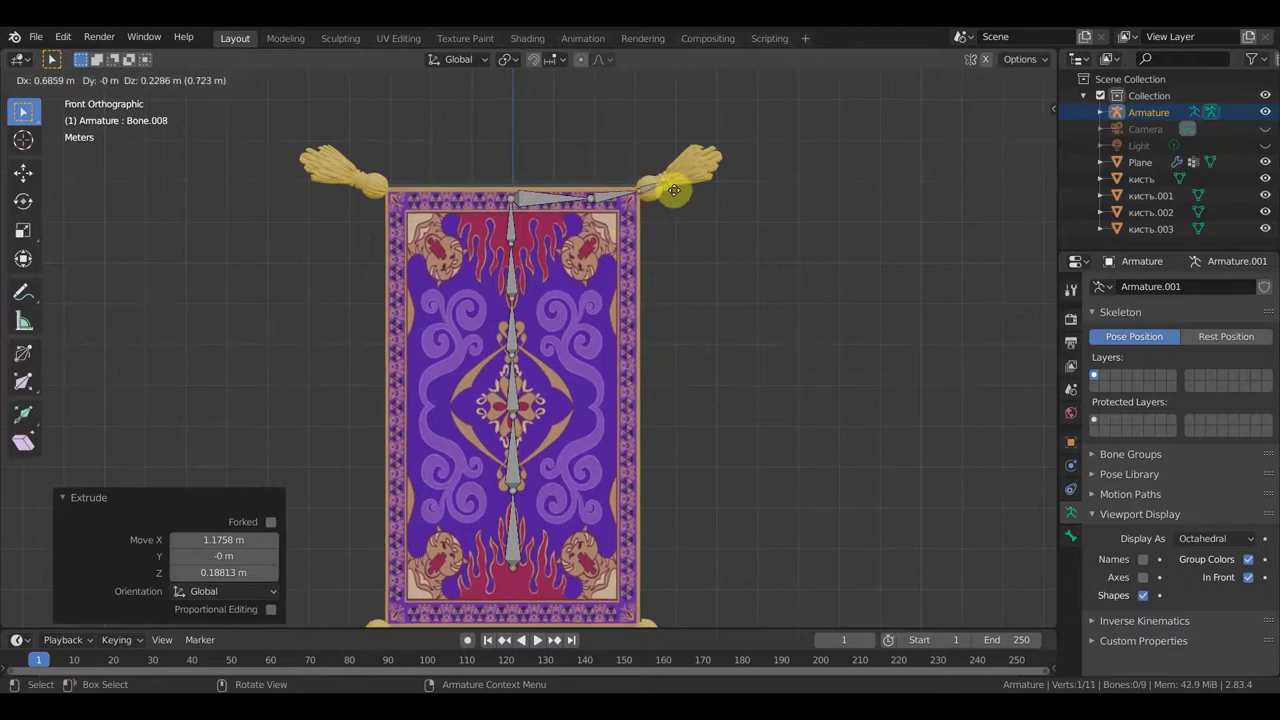
pyautogui.click(674, 189)
pyautogui.press('e')
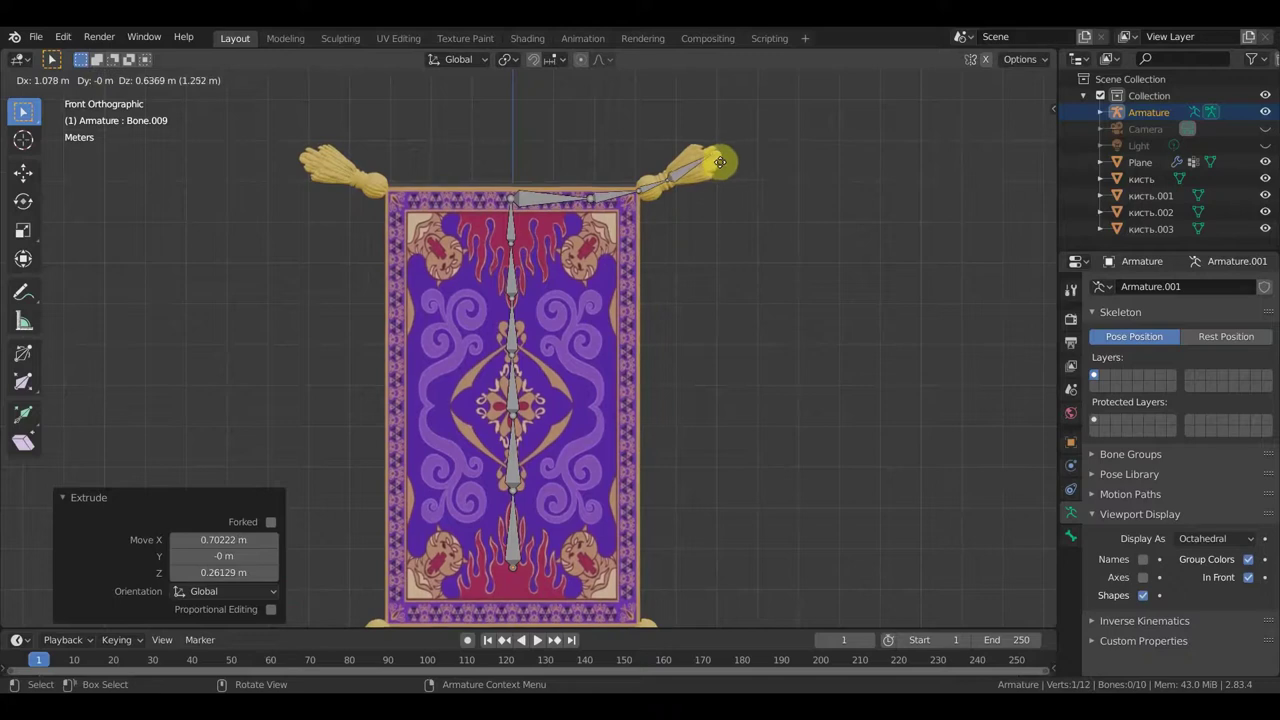
pyautogui.click(723, 161)
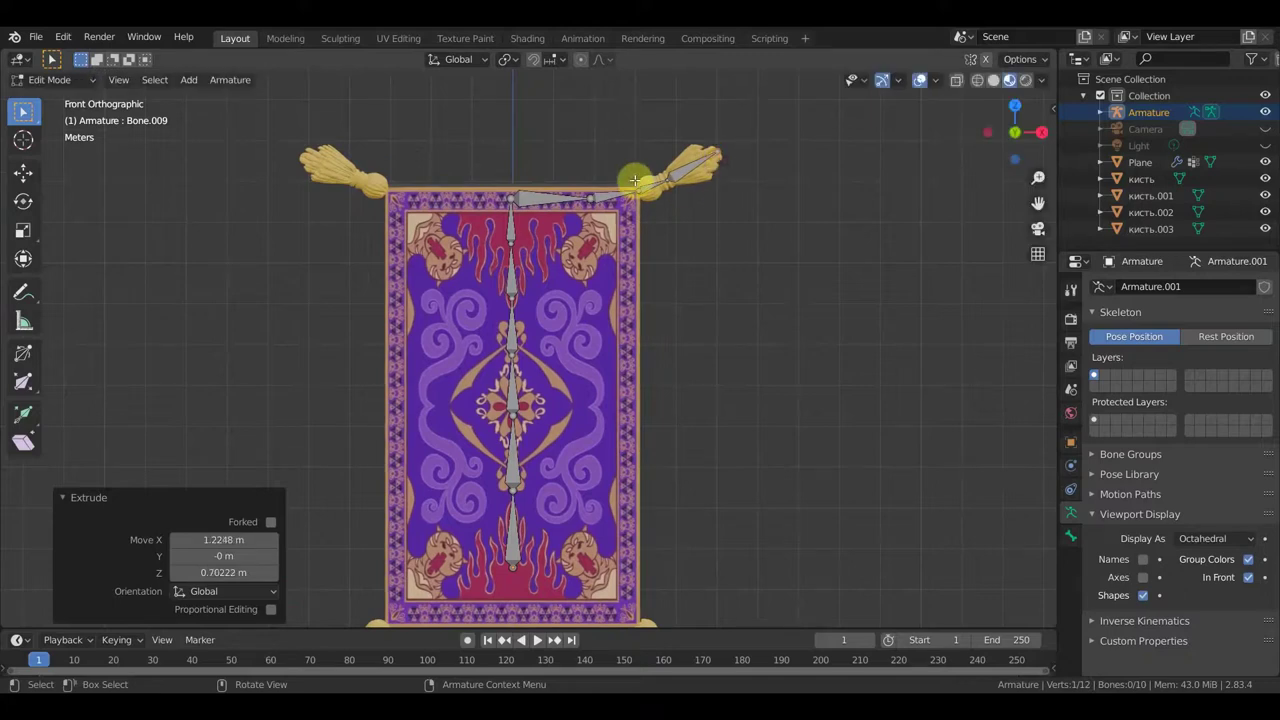
pyautogui.moveTo(660, 205)
pyautogui.mouseDown(button='middle')
pyautogui.moveTo(686, 254)
pyautogui.moveTo(709, 260)
pyautogui.moveTo(736, 384)
pyautogui.moveTo(661, 437)
pyautogui.mouseUp(button='middle')
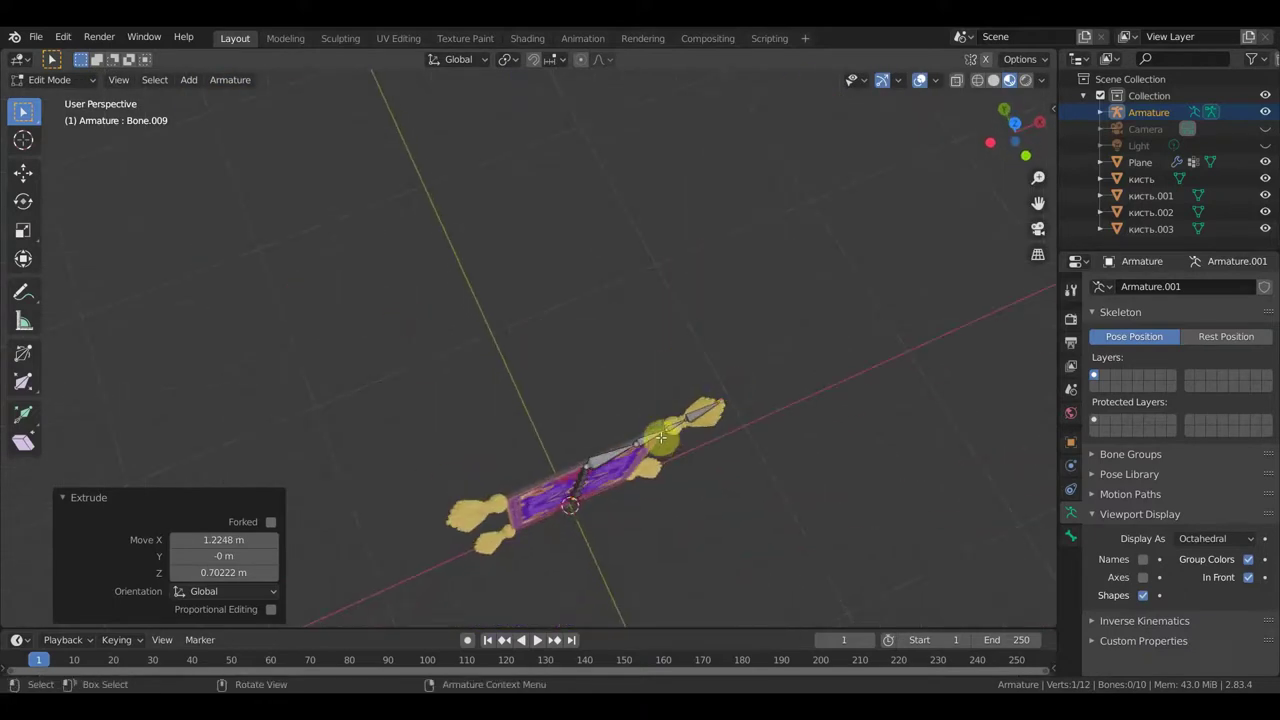
# - In top view, extrude an upright bone beside the tassel and clear its parent
pyautogui.press('KP_7')
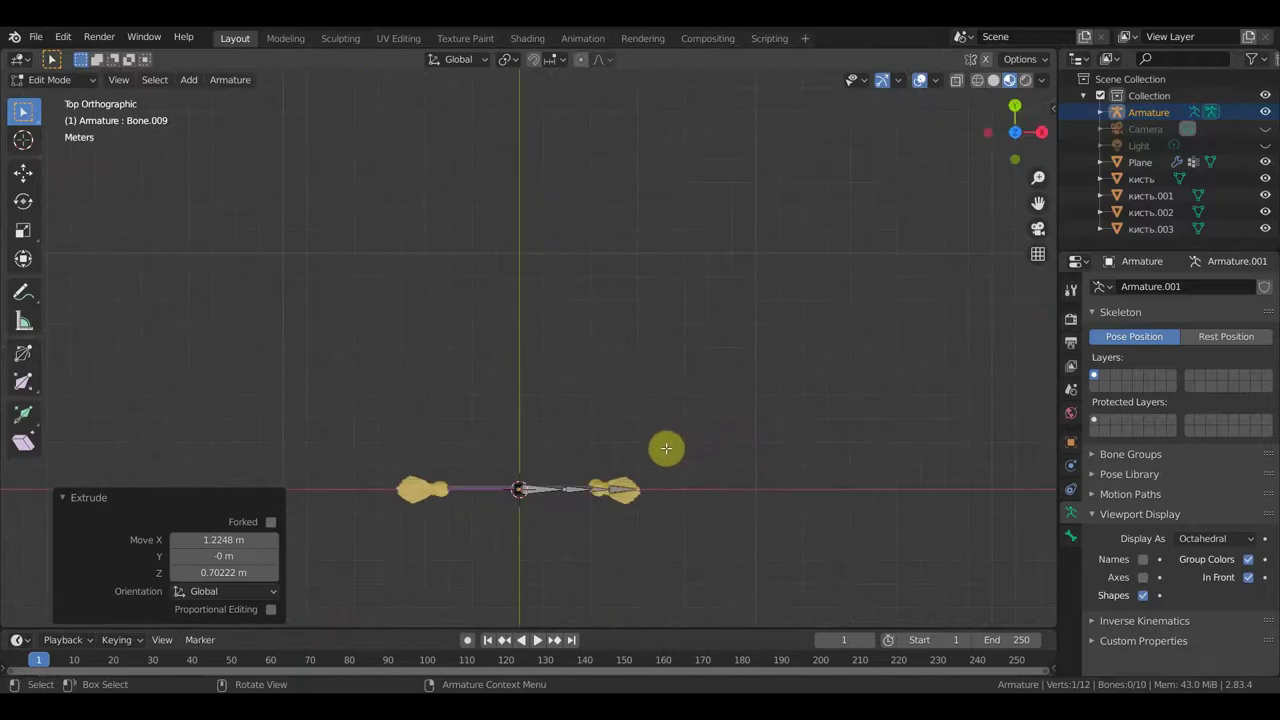
pyautogui.scroll(5, 665, 440)
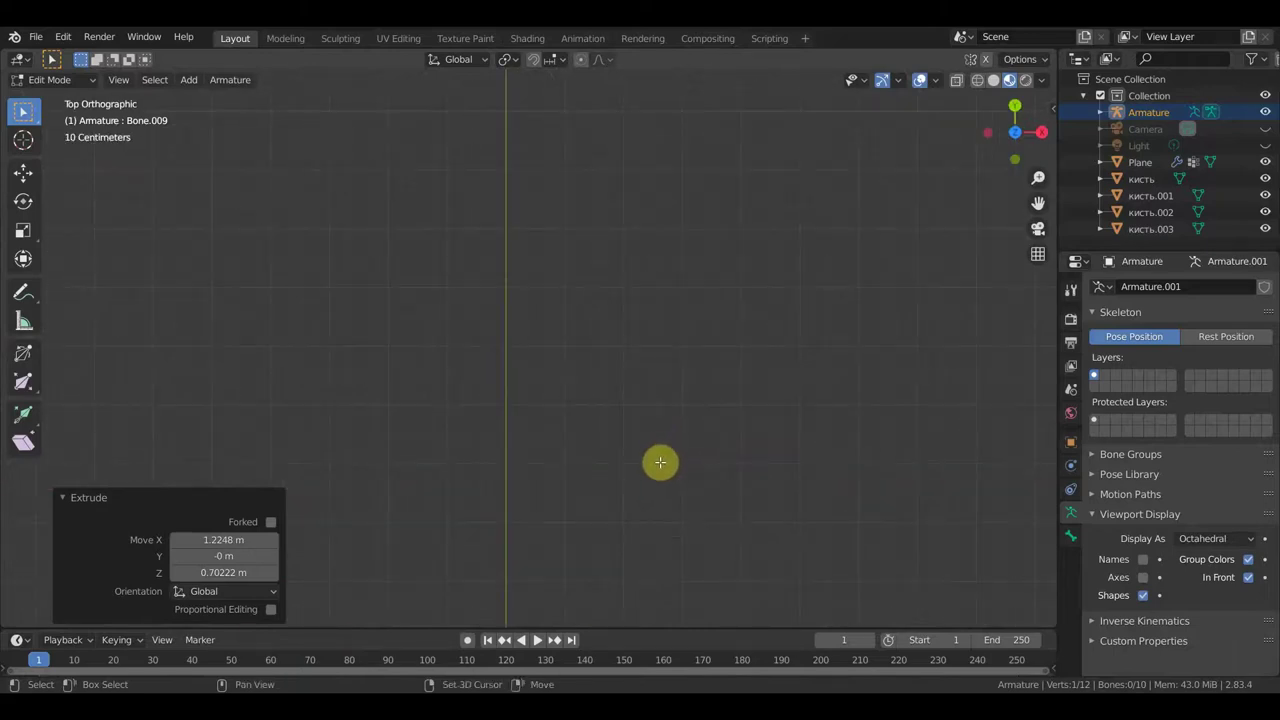
pyautogui.keyDown('shift'); pyautogui.moveTo(663, 460); pyautogui.dragTo(684, 125, button='middle'); pyautogui.keyUp('shift')
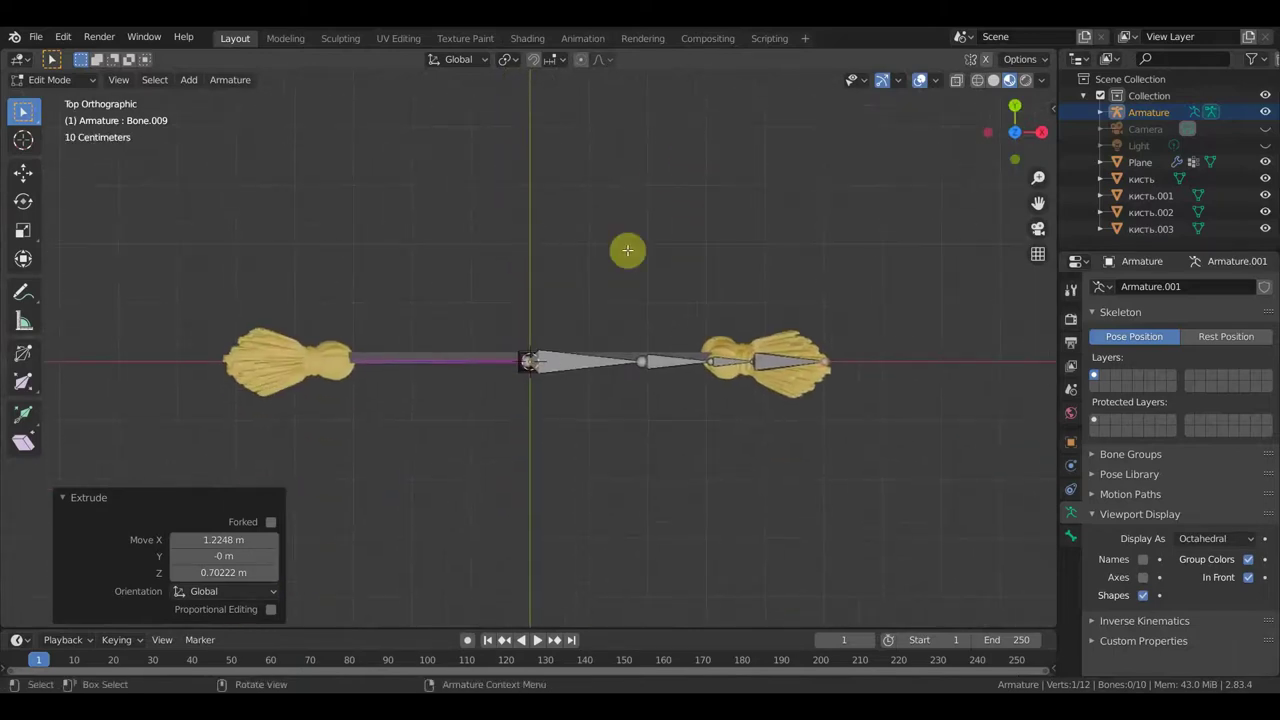
pyautogui.click(462, 525)
pyautogui.scroll(2, 700, 393)
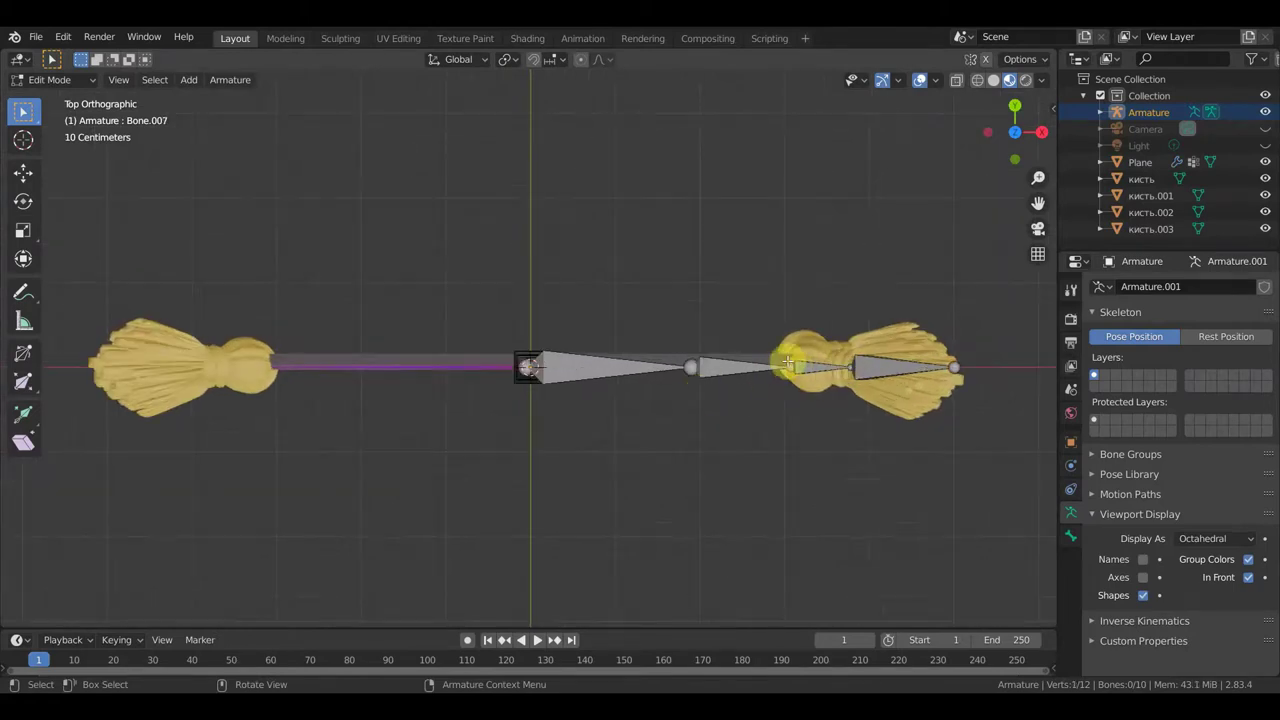
pyautogui.press('e')
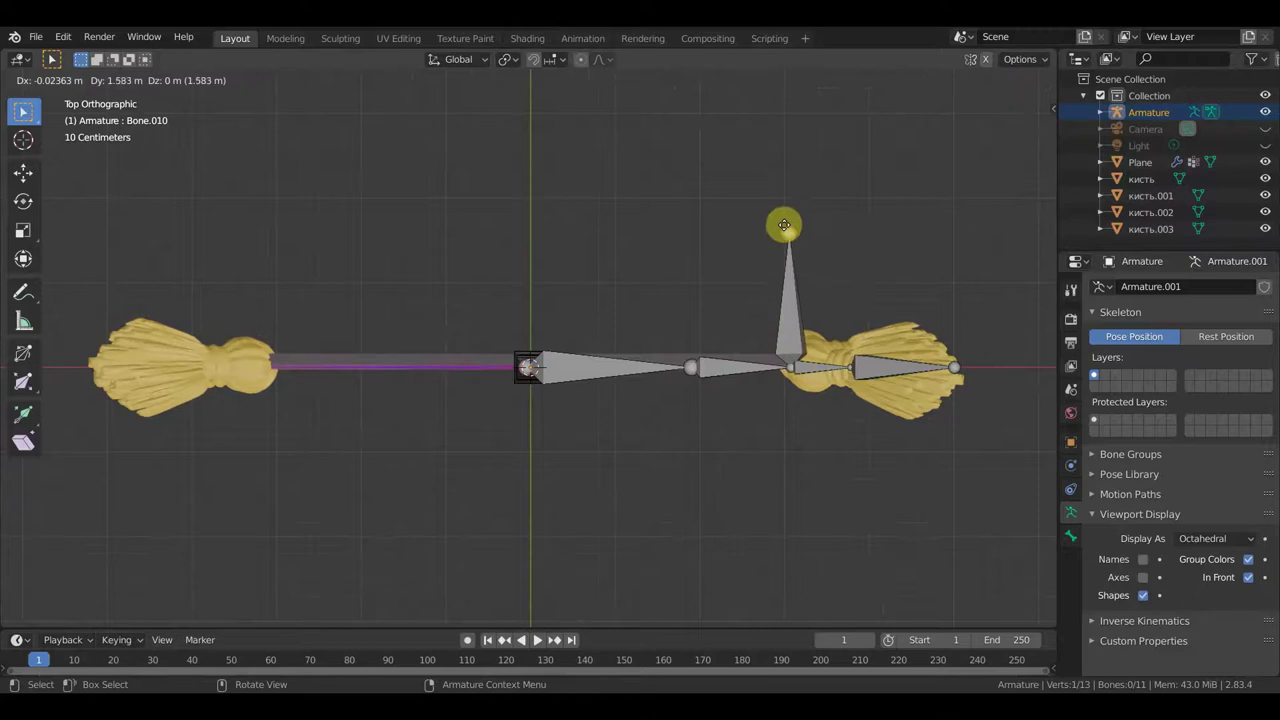
pyautogui.click(784, 222)
pyautogui.click(788, 304)
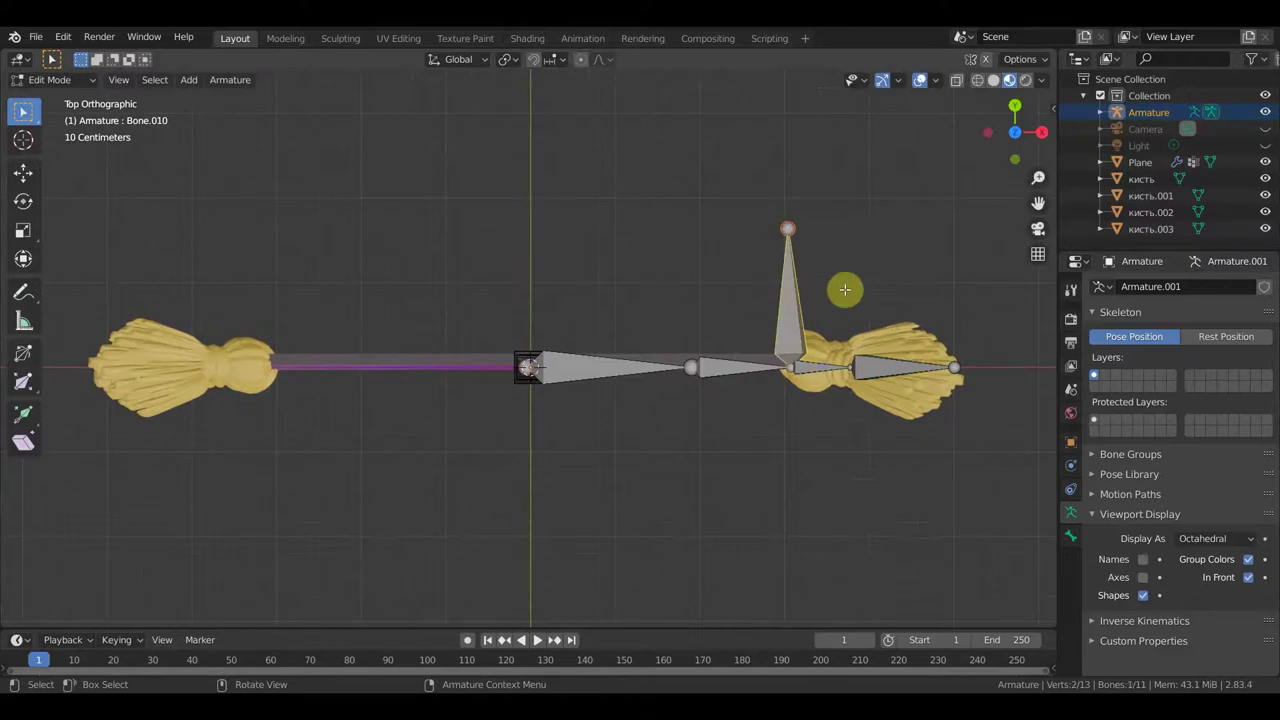
pyautogui.hotkey('alt', 'p')
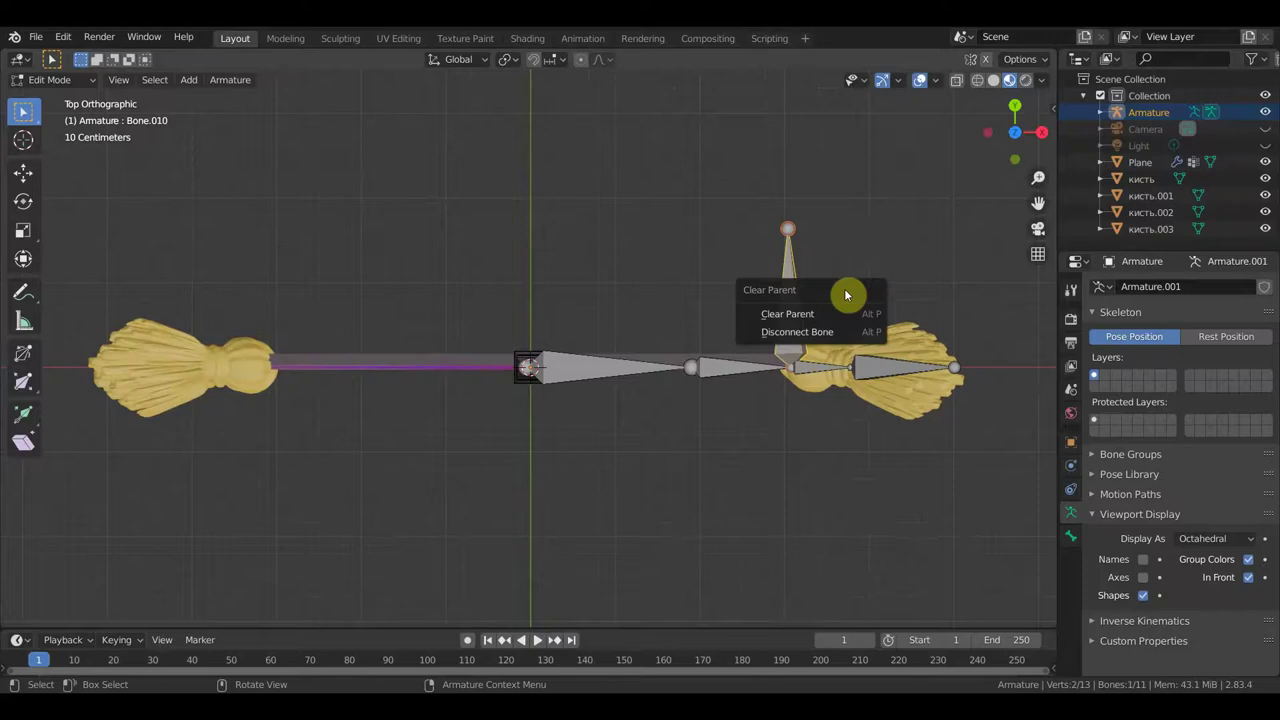
pyautogui.click(815, 313)
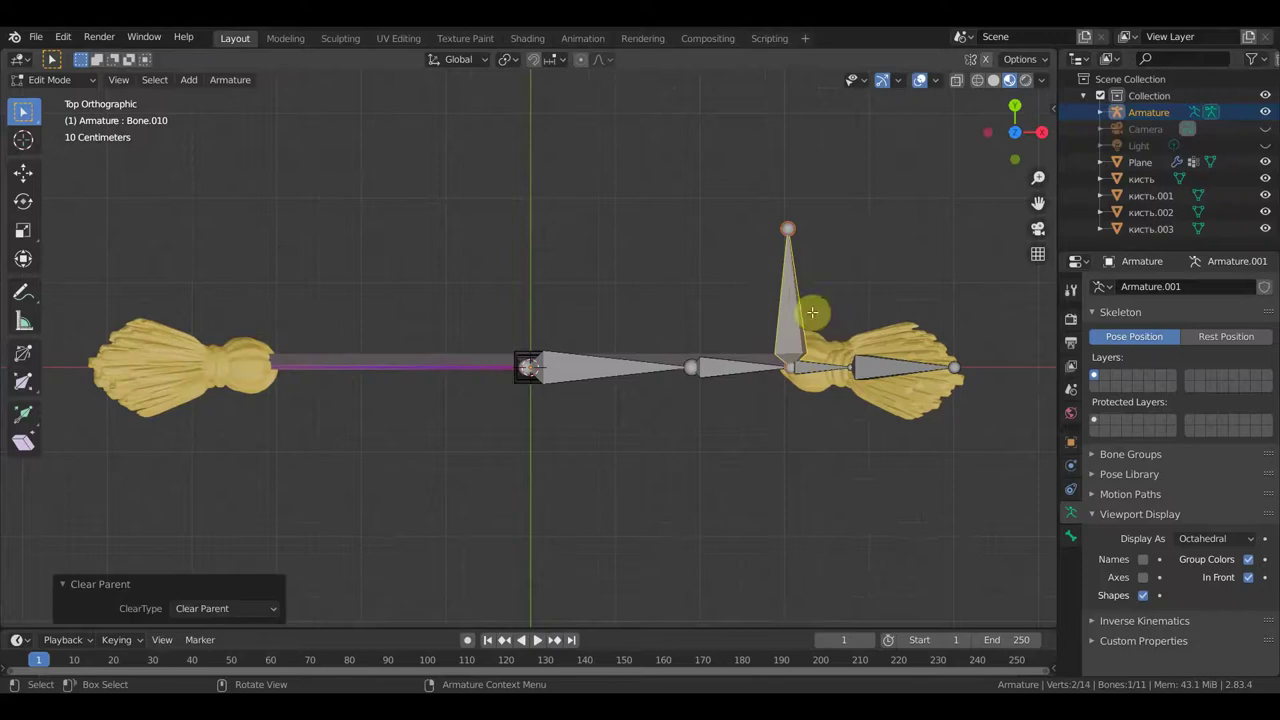
# - Parent tassel bone Bone.008 to the upright bone with Keep Offset
pyautogui.click(830, 368)
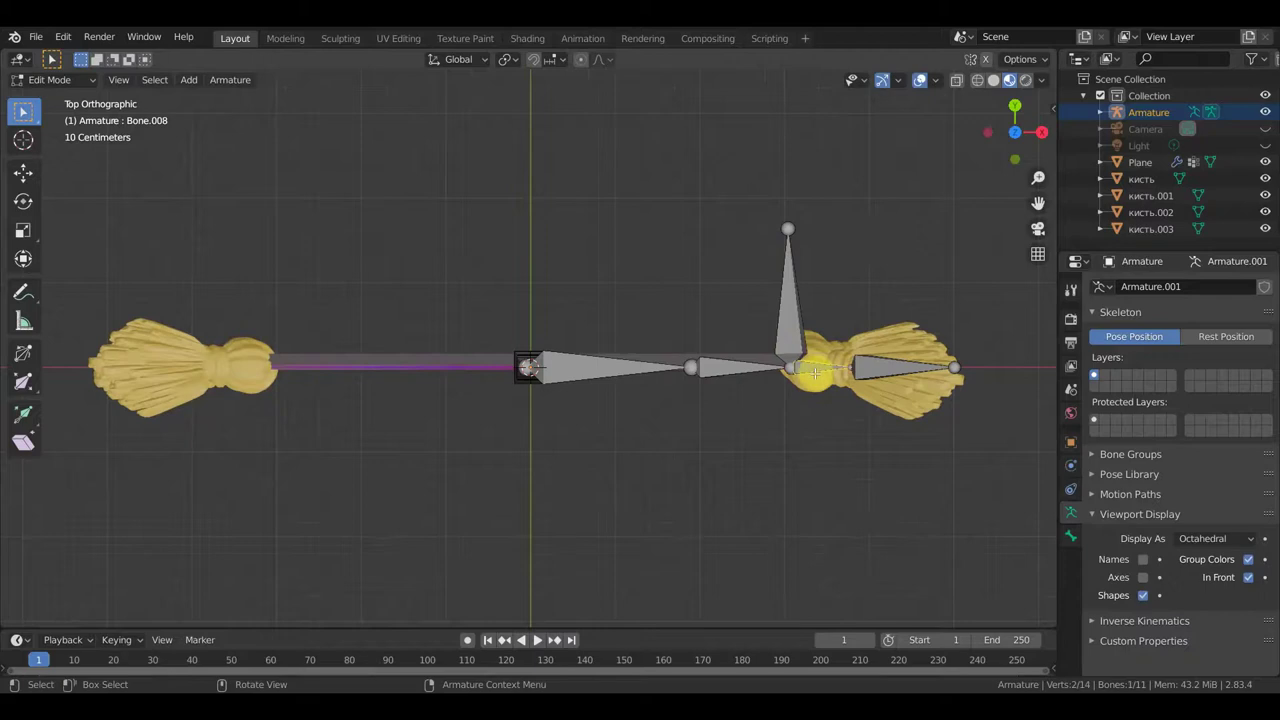
pyautogui.keyDown('shift'); pyautogui.click(790, 320); pyautogui.keyUp('shift')
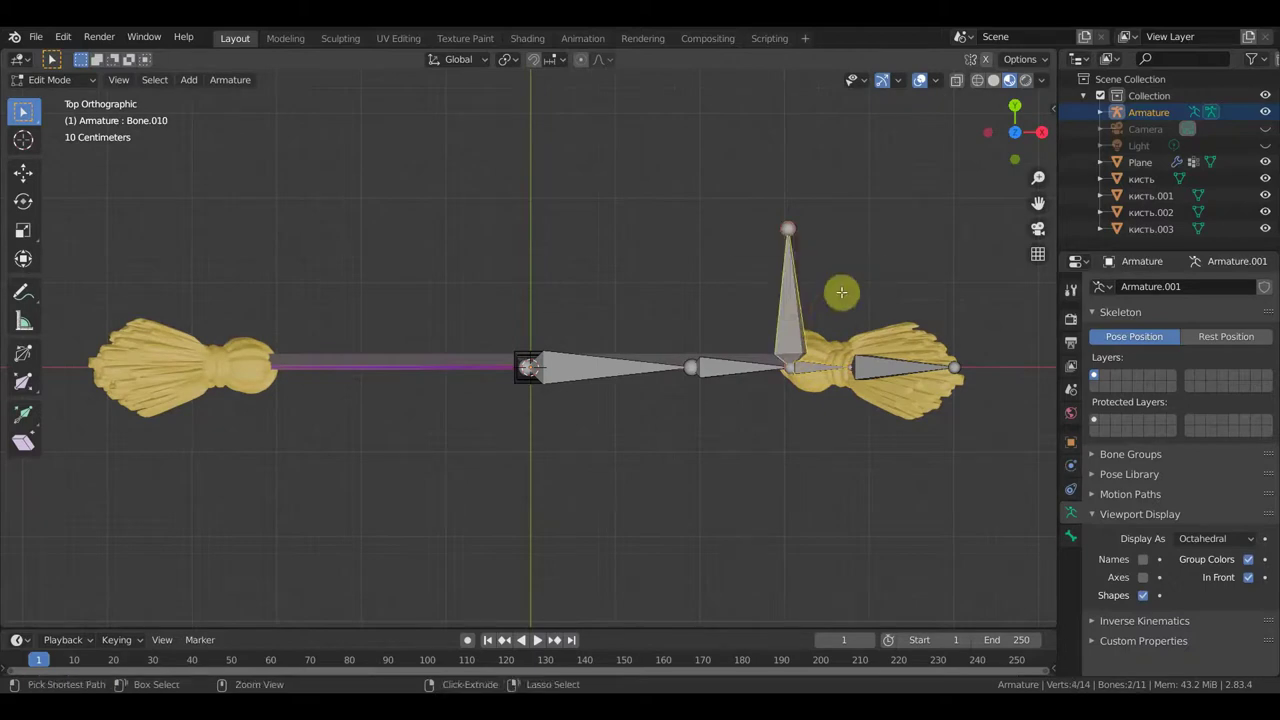
pyautogui.hotkey('ctrl', 'p')
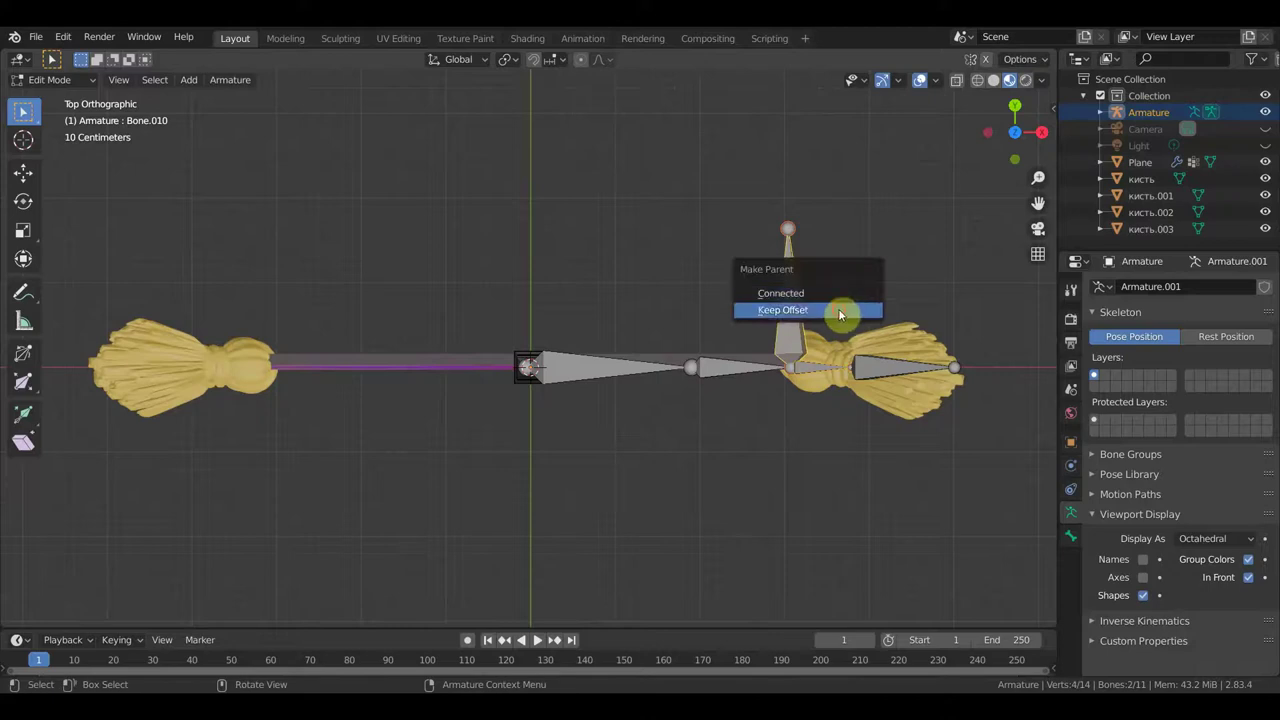
pyautogui.click(843, 309)
pyautogui.moveTo(699, 468); pyautogui.dragTo(694, 357, button='middle')
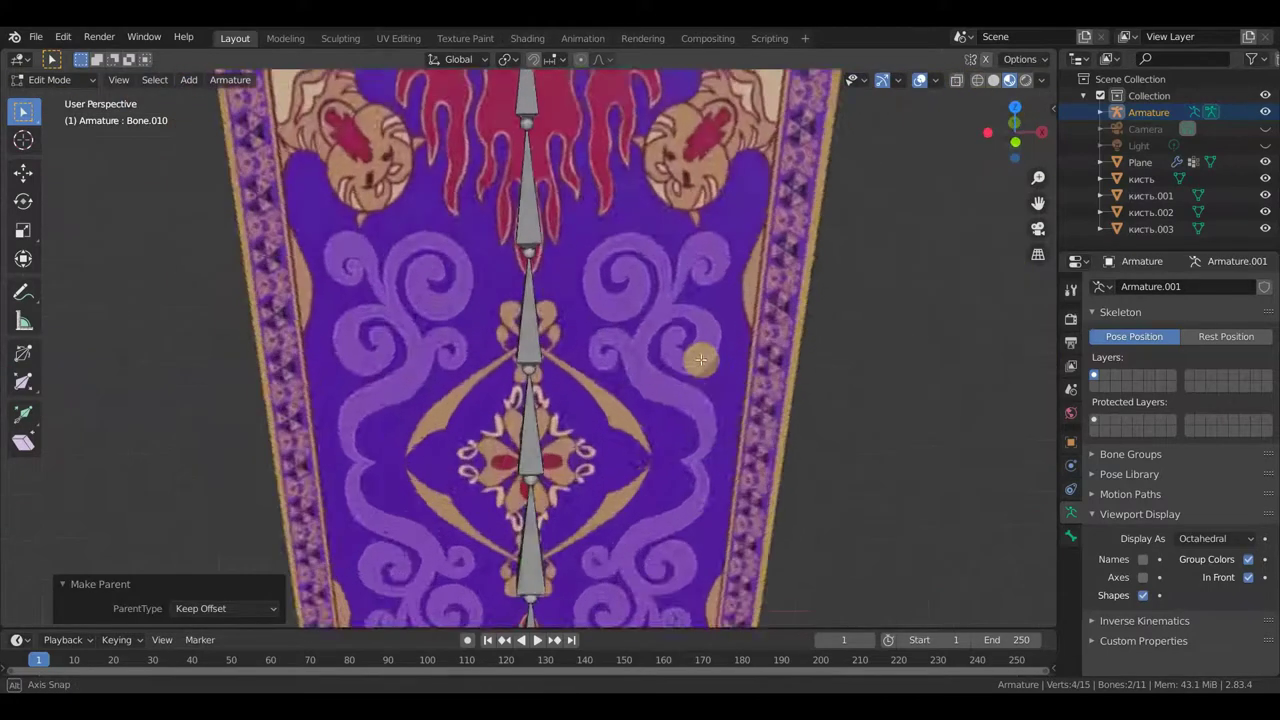
# - Make Bone.006 a child of Bone.005 with Keep Offset, then reframe the carpet's lower half
pyautogui.scroll(-4, 697, 357)
pyautogui.moveTo(779, 386); pyautogui.dragTo(766, 443, button='middle')
pyautogui.scroll(3, 672, 338)
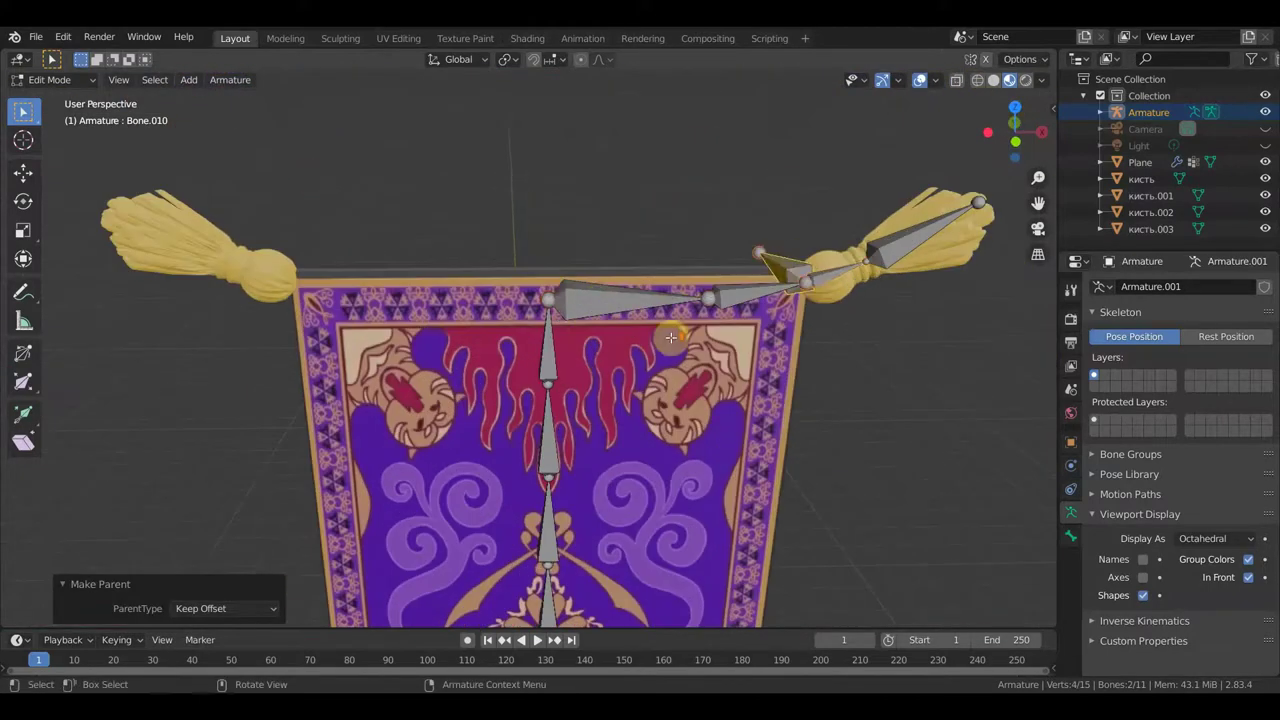
pyautogui.click(598, 305)
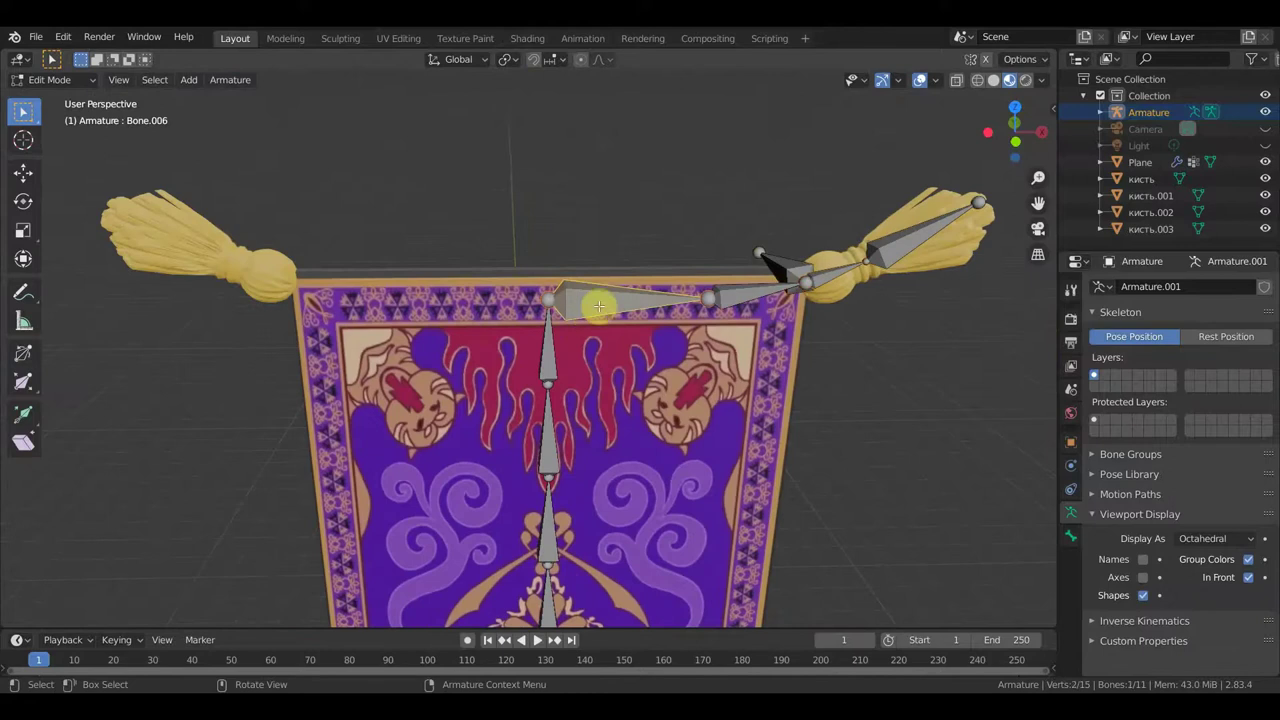
pyautogui.keyDown('shift'); pyautogui.click(547, 360); pyautogui.keyUp('shift')
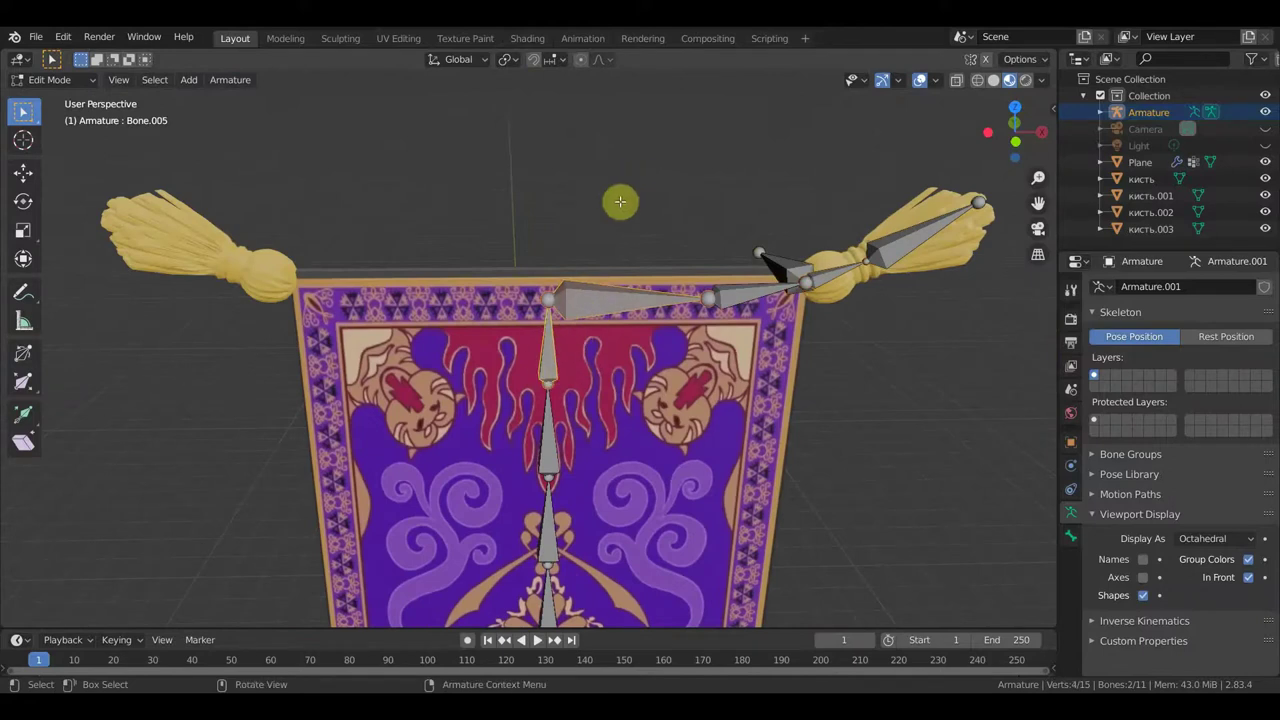
pyautogui.hotkey('ctrl', 'p')
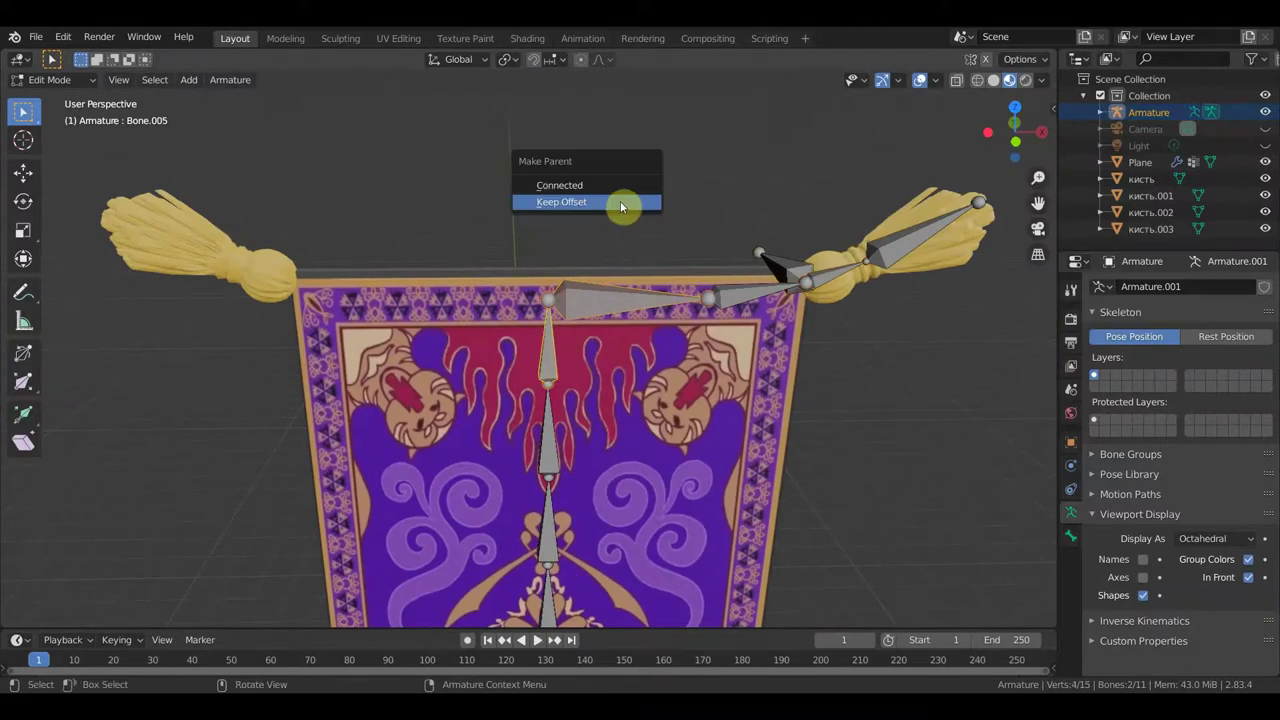
pyautogui.click(621, 203)
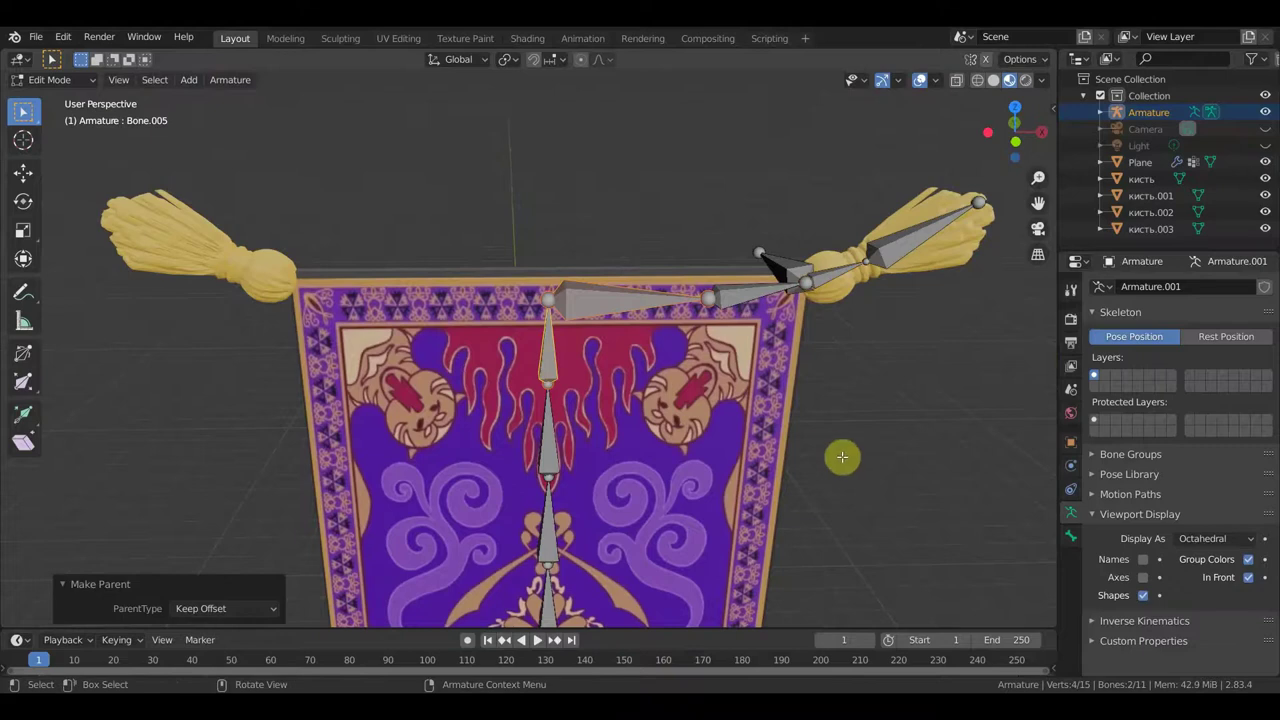
pyautogui.scroll(-3, 843, 457)
pyautogui.moveTo(817, 412); pyautogui.dragTo(809, 229, button='middle')
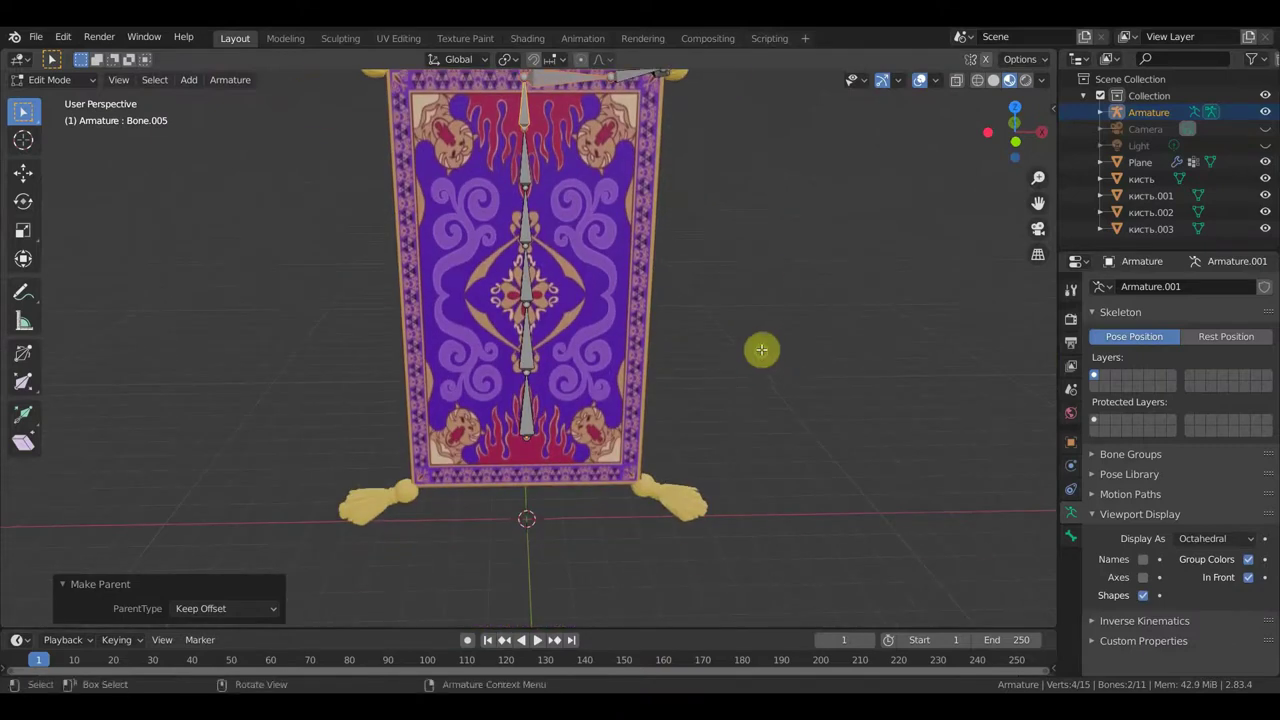
pyautogui.moveTo(760, 351); pyautogui.dragTo(743, 311, button='middle')
pyautogui.scroll(2, 686, 329)
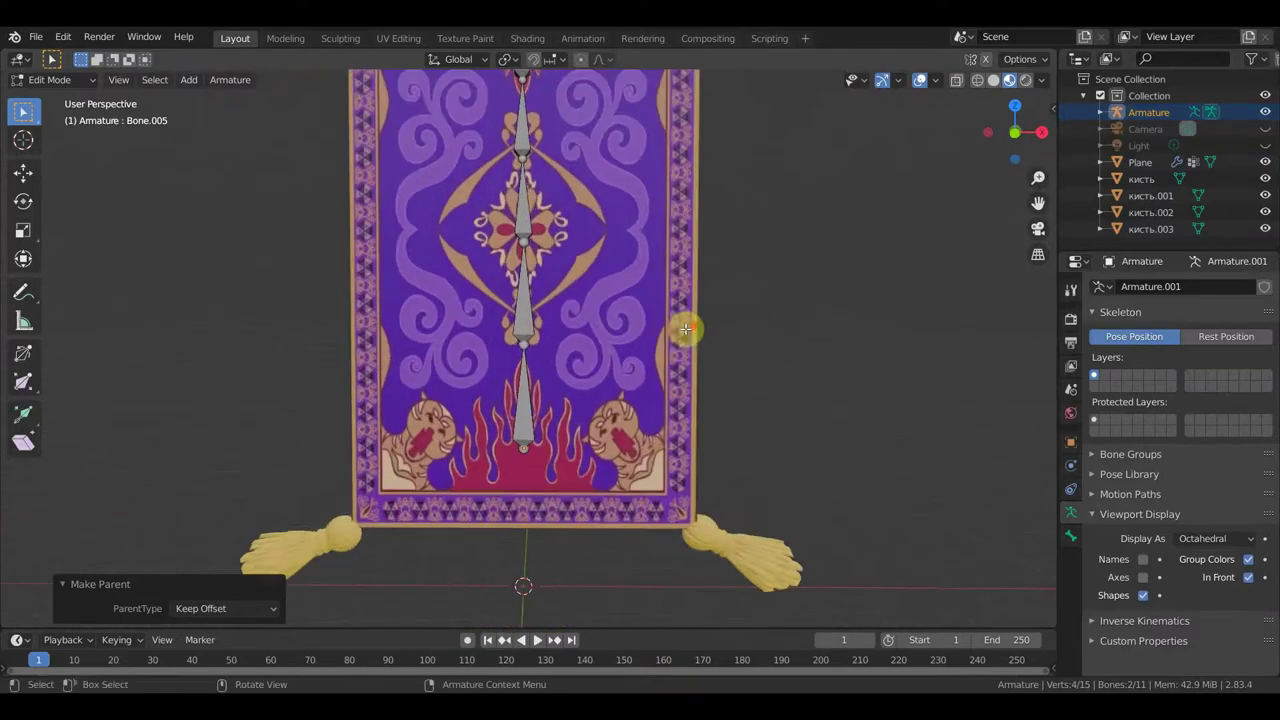
pyautogui.moveTo(663, 436); pyautogui.dragTo(668, 368, button='middle')
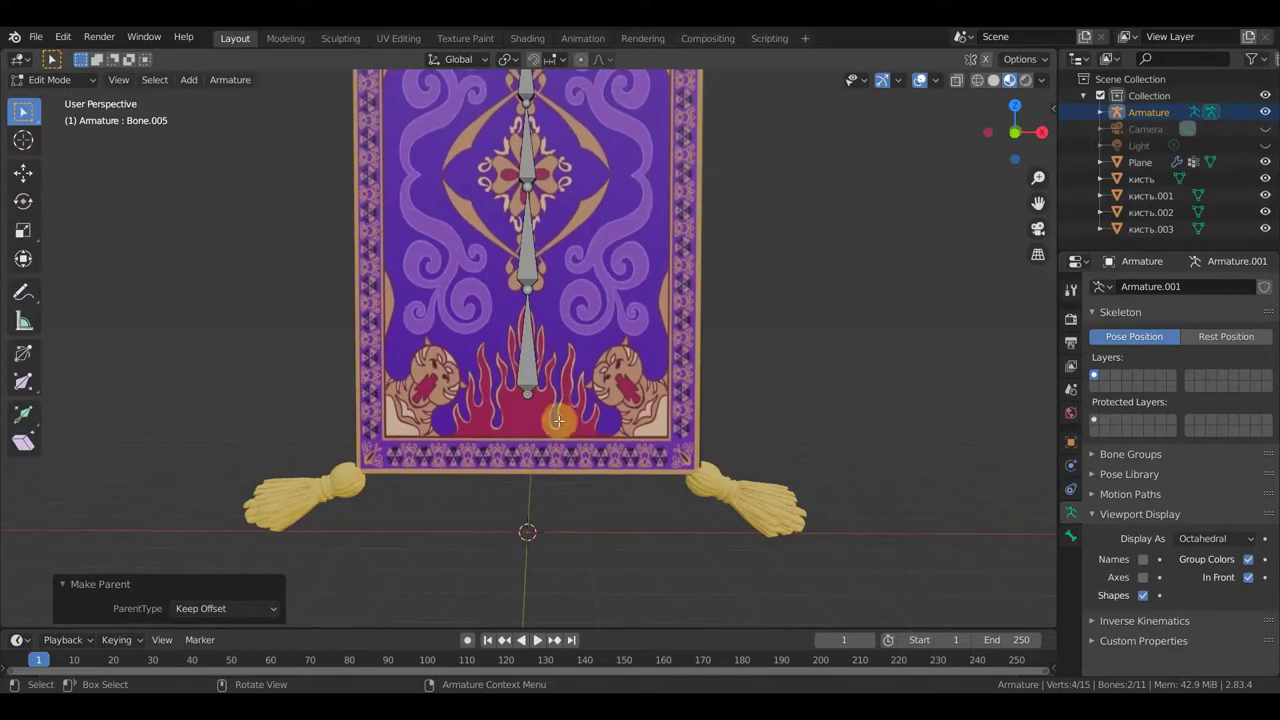
# - In front view, extrude a new bone from the central chain's bottom tip and clear its parent
pyautogui.click(527, 393)
pyautogui.click(522, 418)
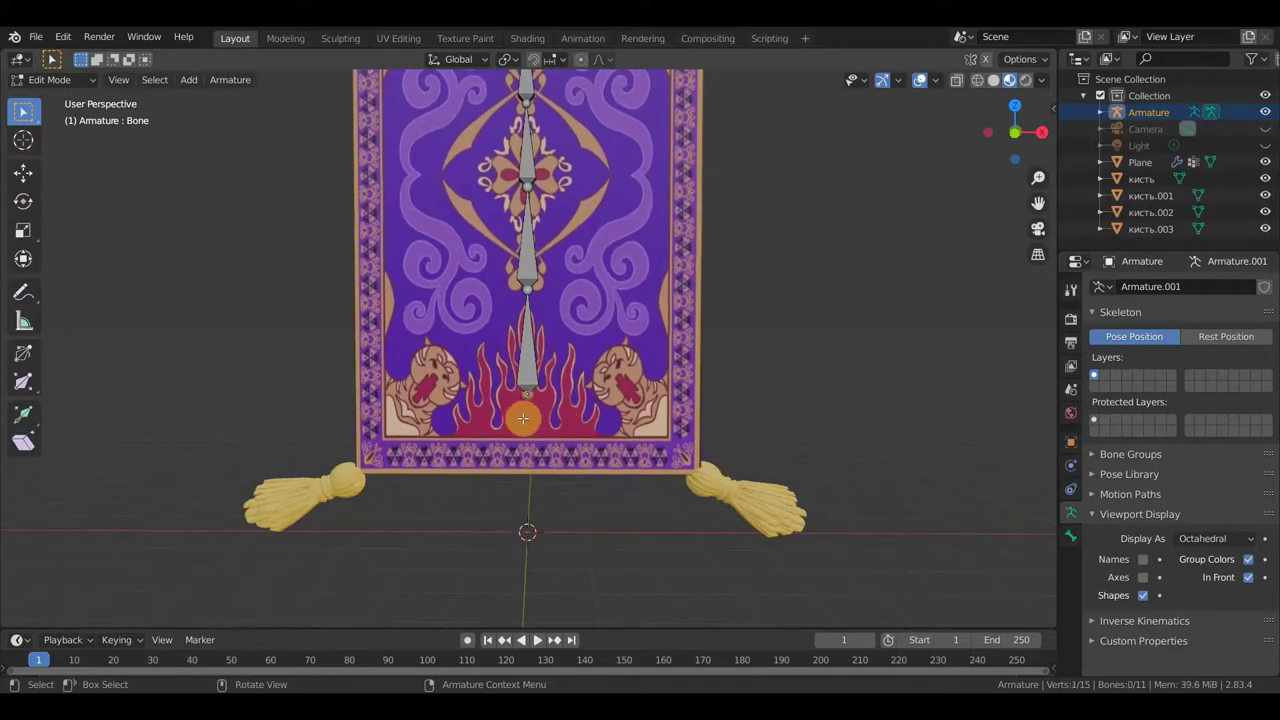
pyautogui.press('e')
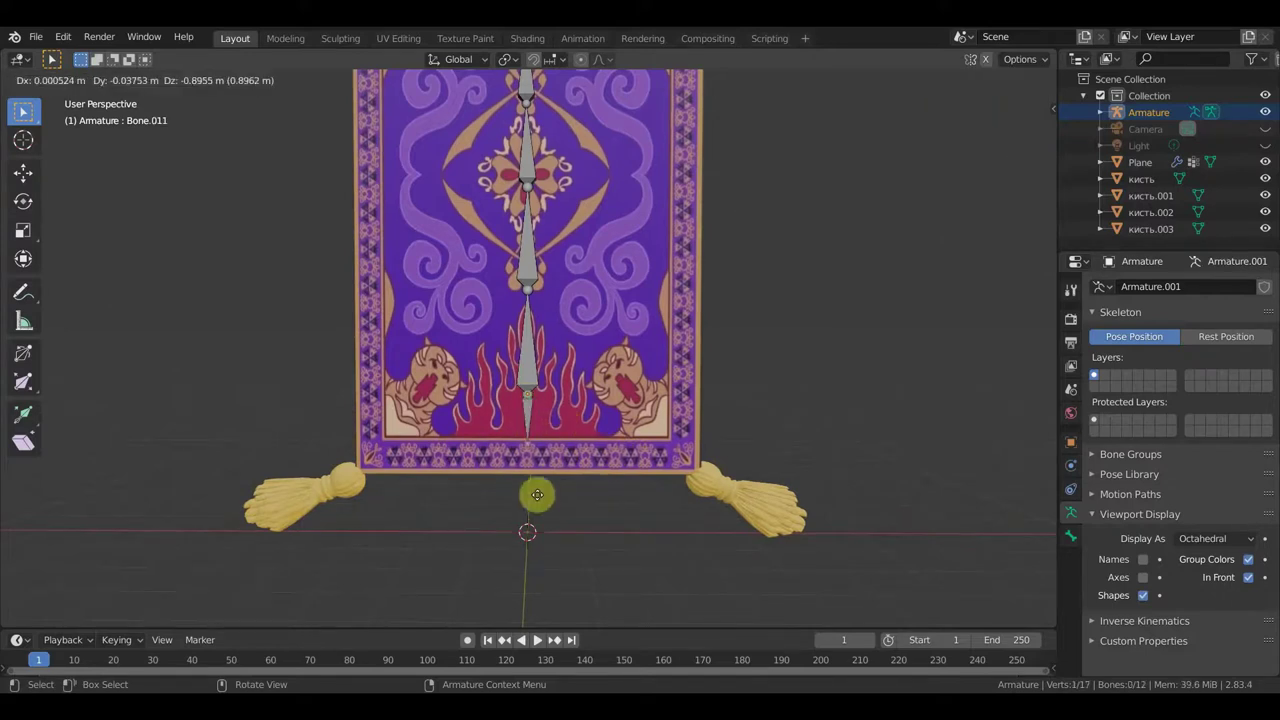
pyautogui.click(534, 512)
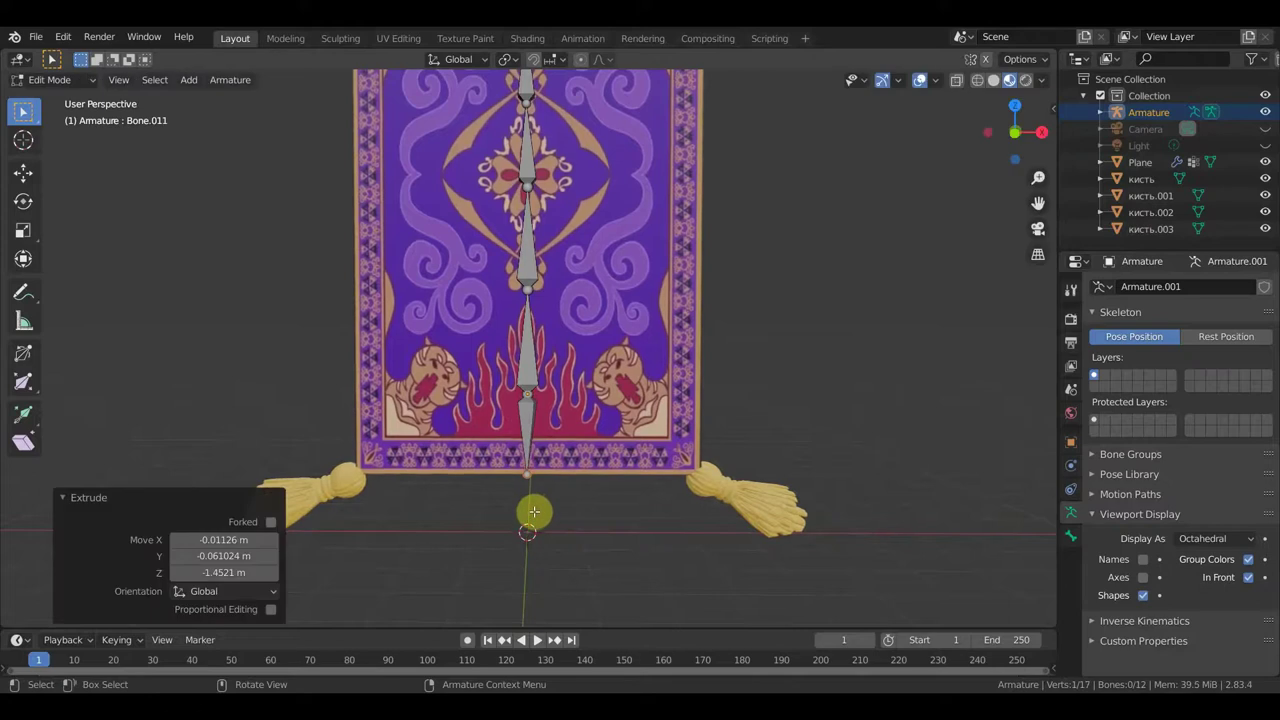
pyautogui.press('KP_1')
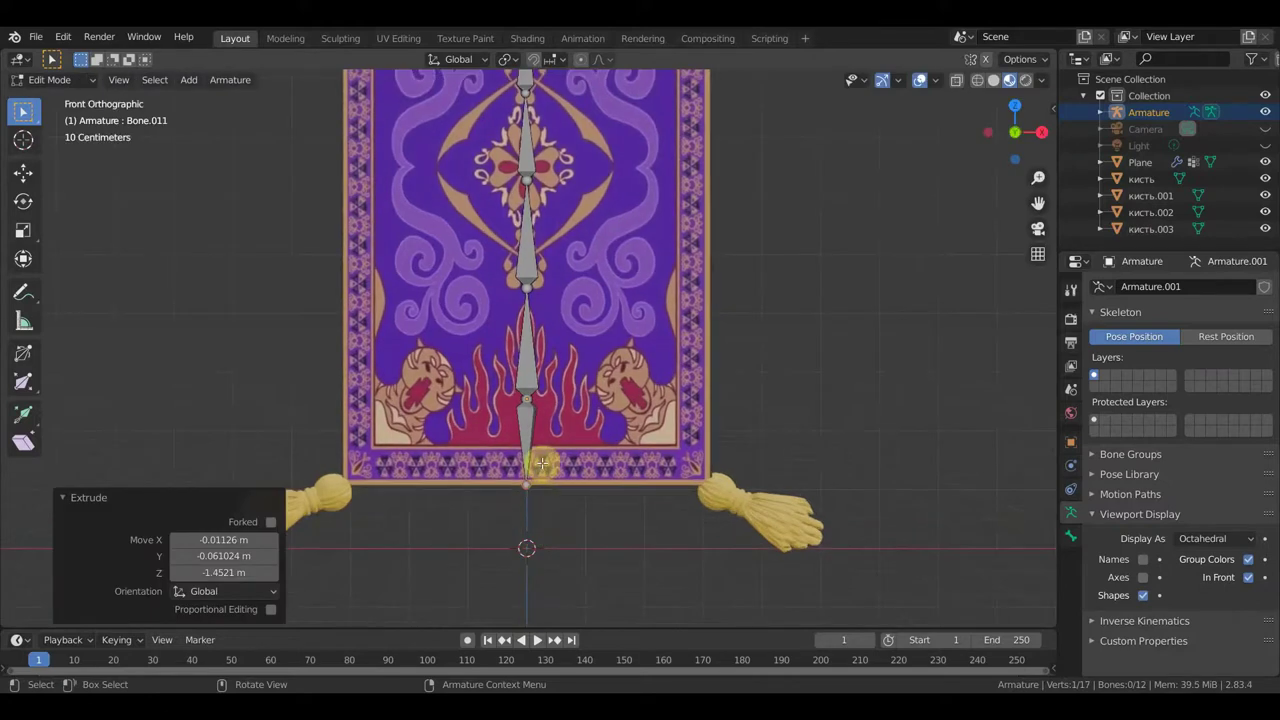
pyautogui.hotkey('ctrl', 'z')
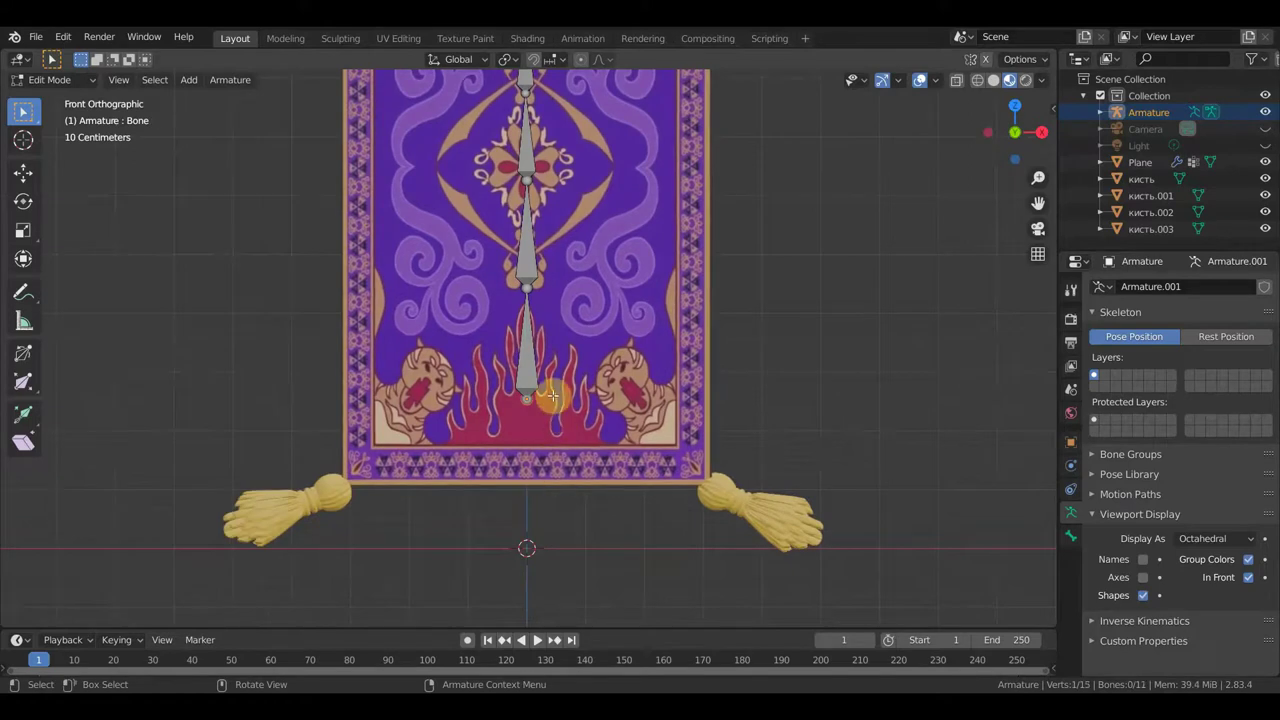
pyautogui.press('e')
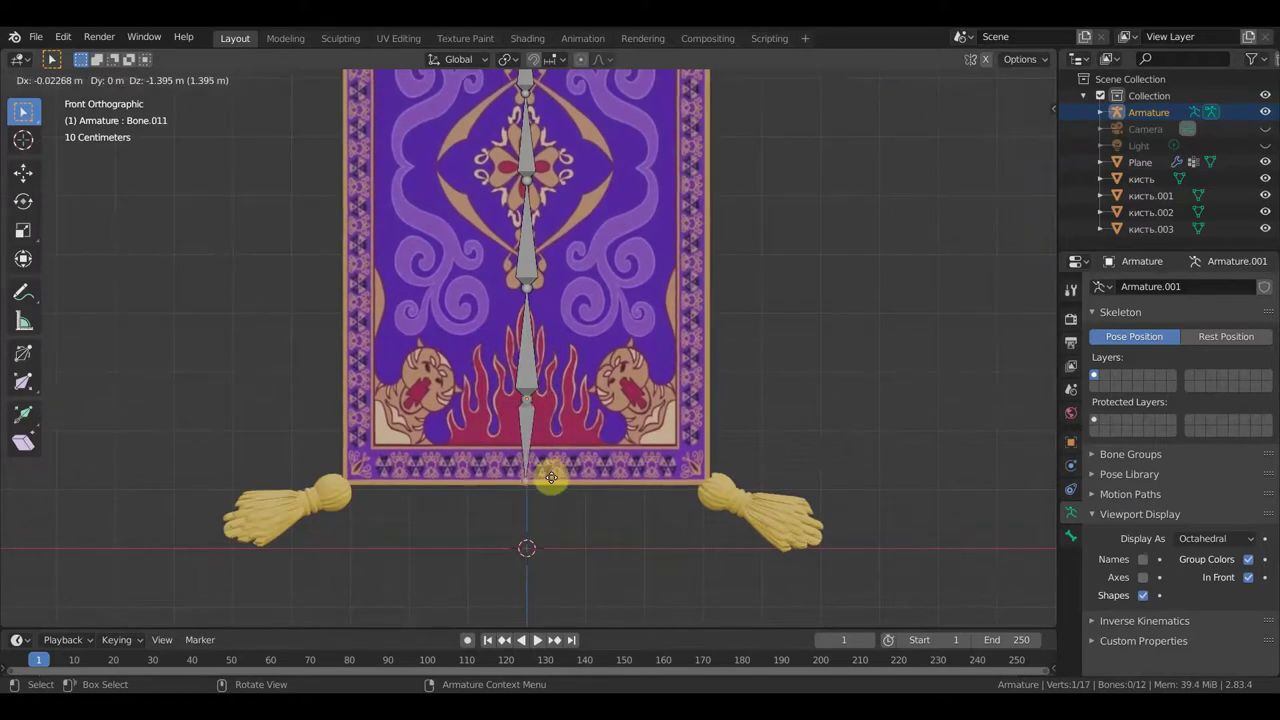
pyautogui.click(551, 477)
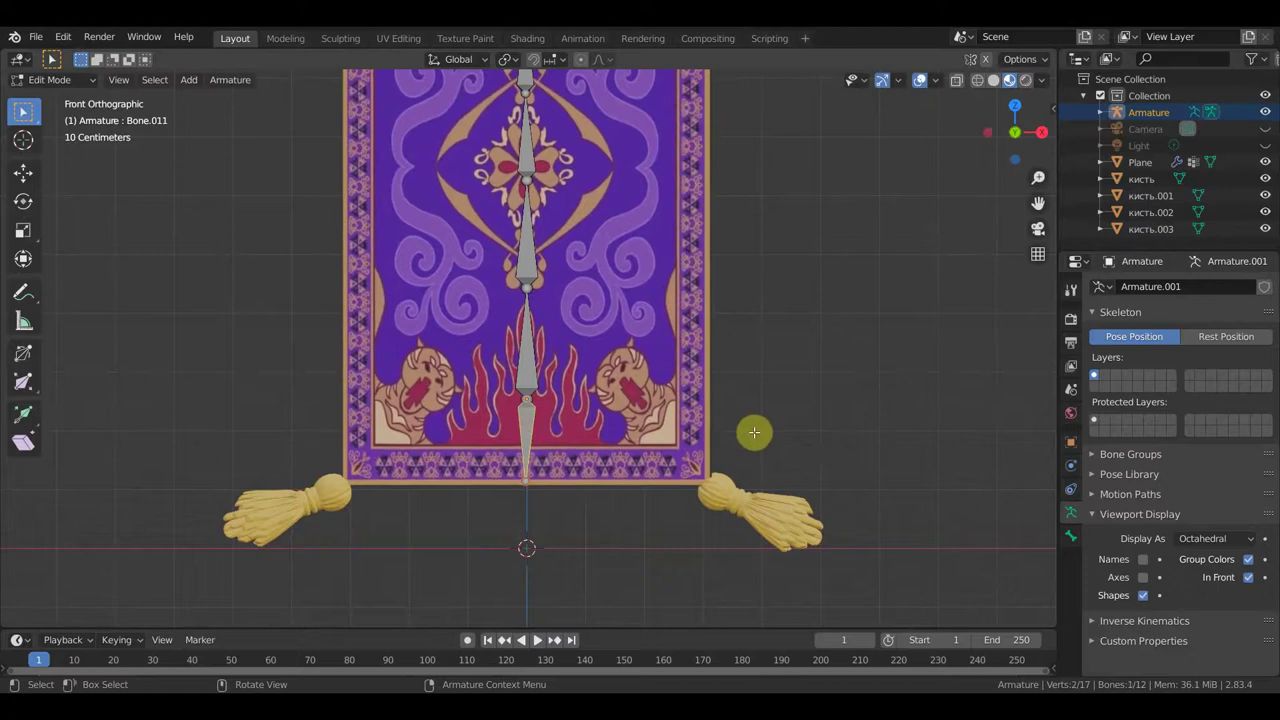
pyautogui.hotkey('alt', 'p')
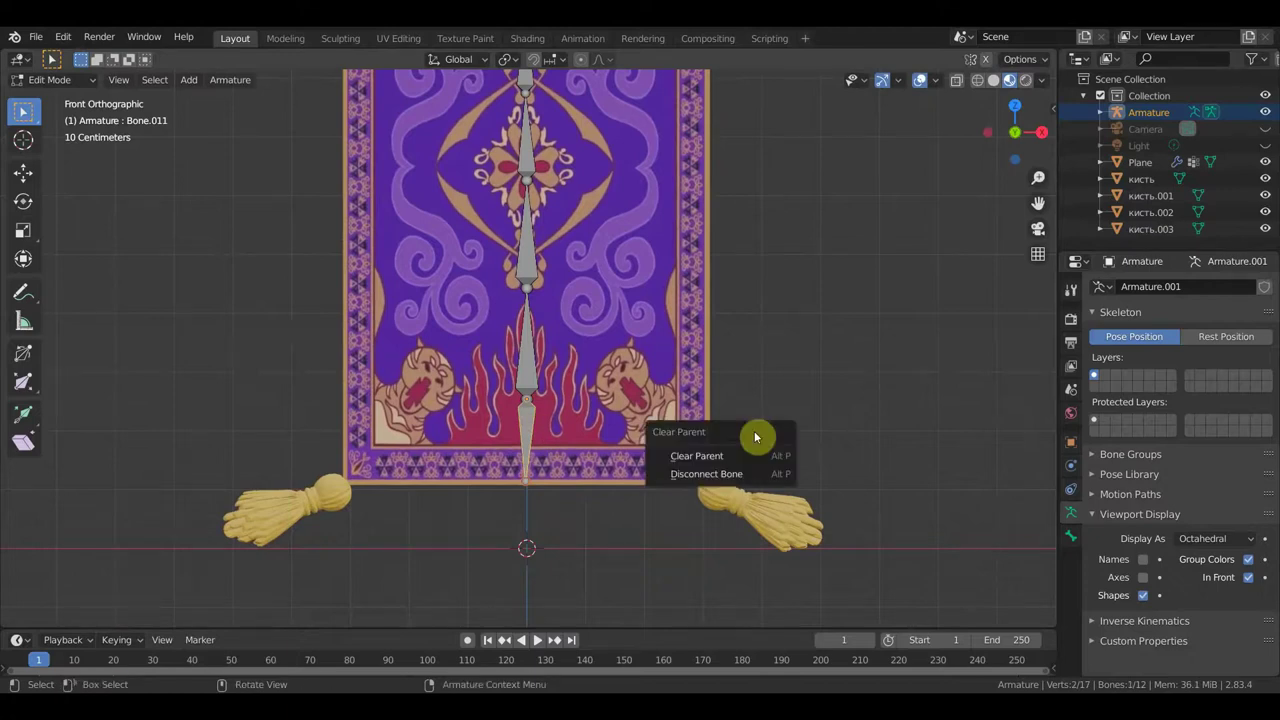
pyautogui.click(739, 456)
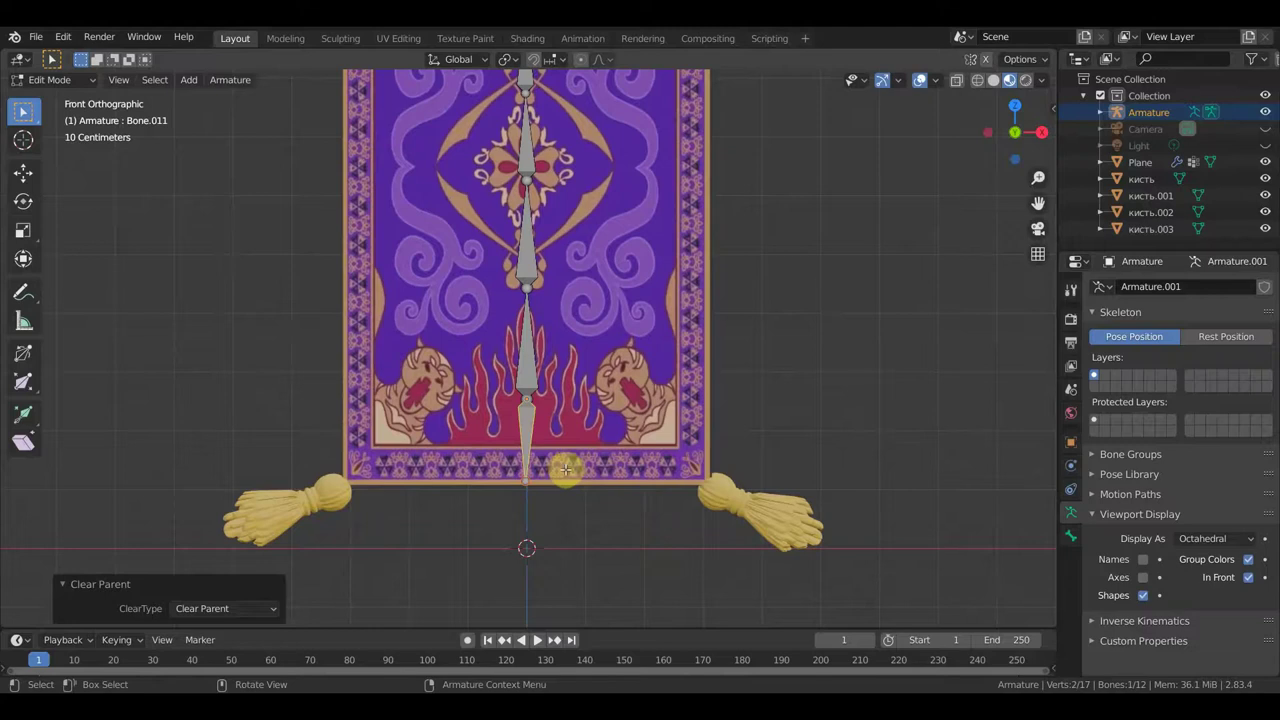
# - Move the detached bone to the carpet's right edge and rotate it -38° toward the tassel
pyautogui.press('g')
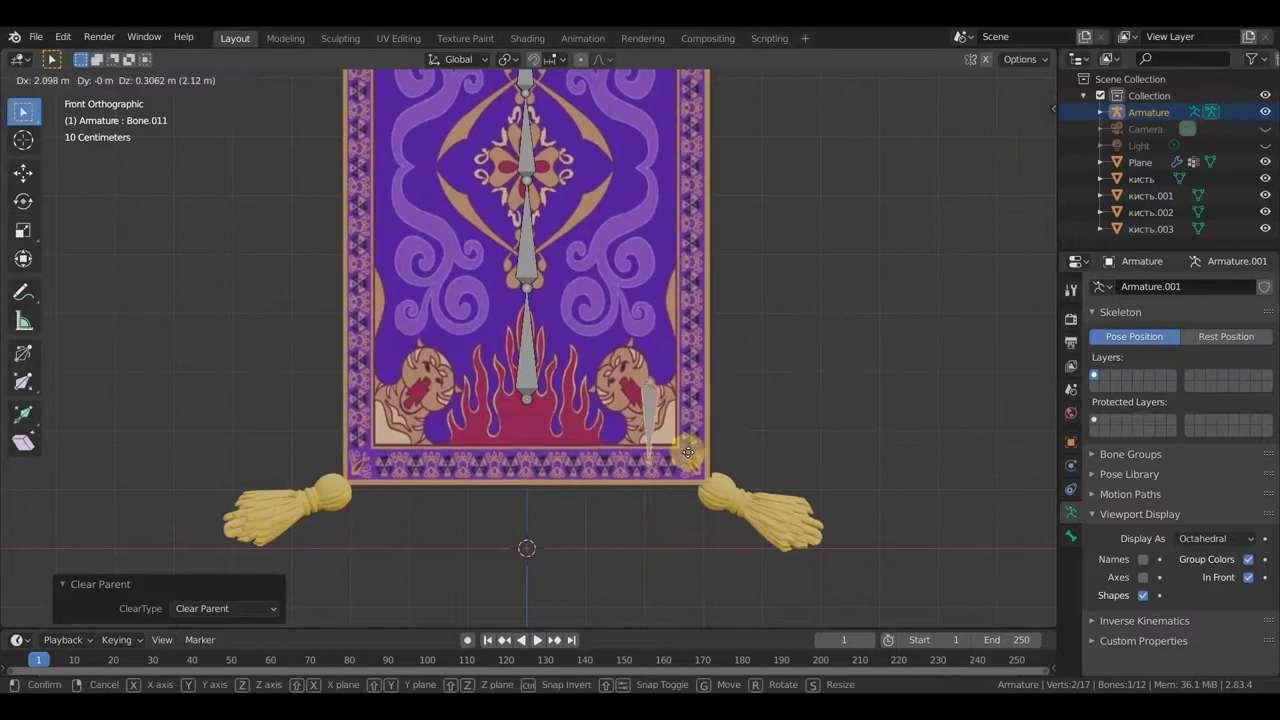
pyautogui.click(707, 447)
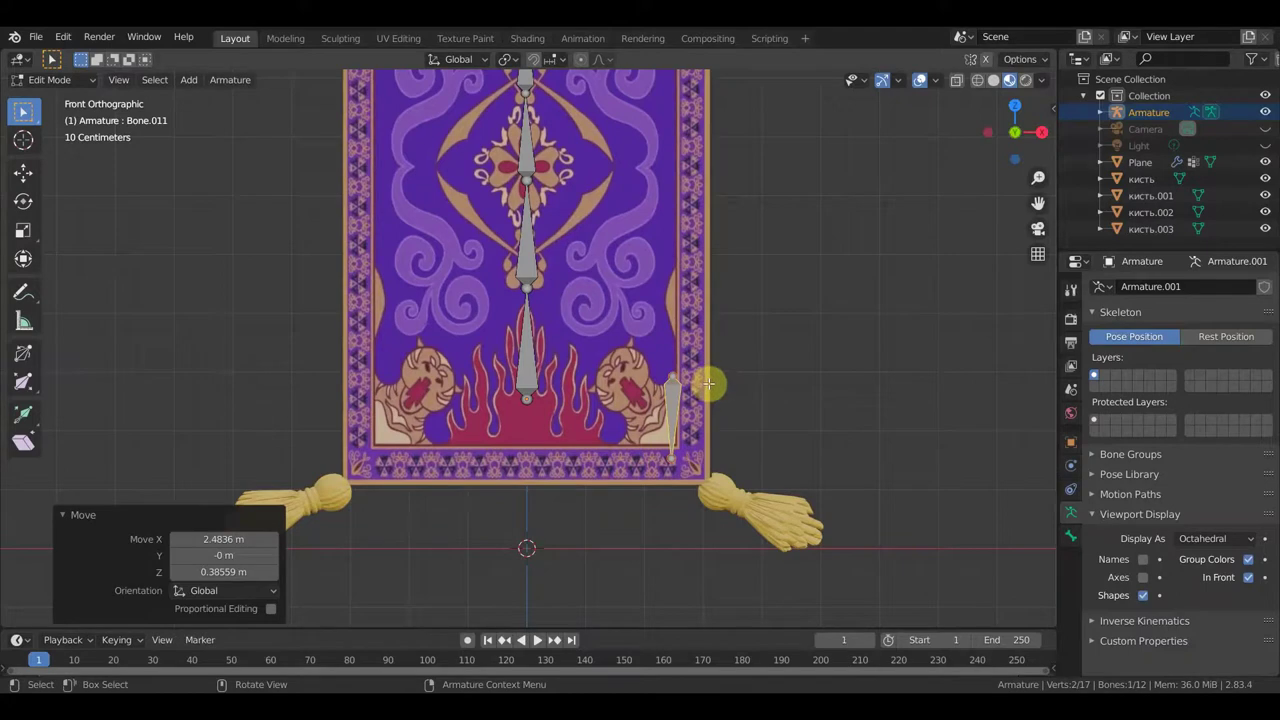
pyautogui.press('r')
pyautogui.click(685, 352)
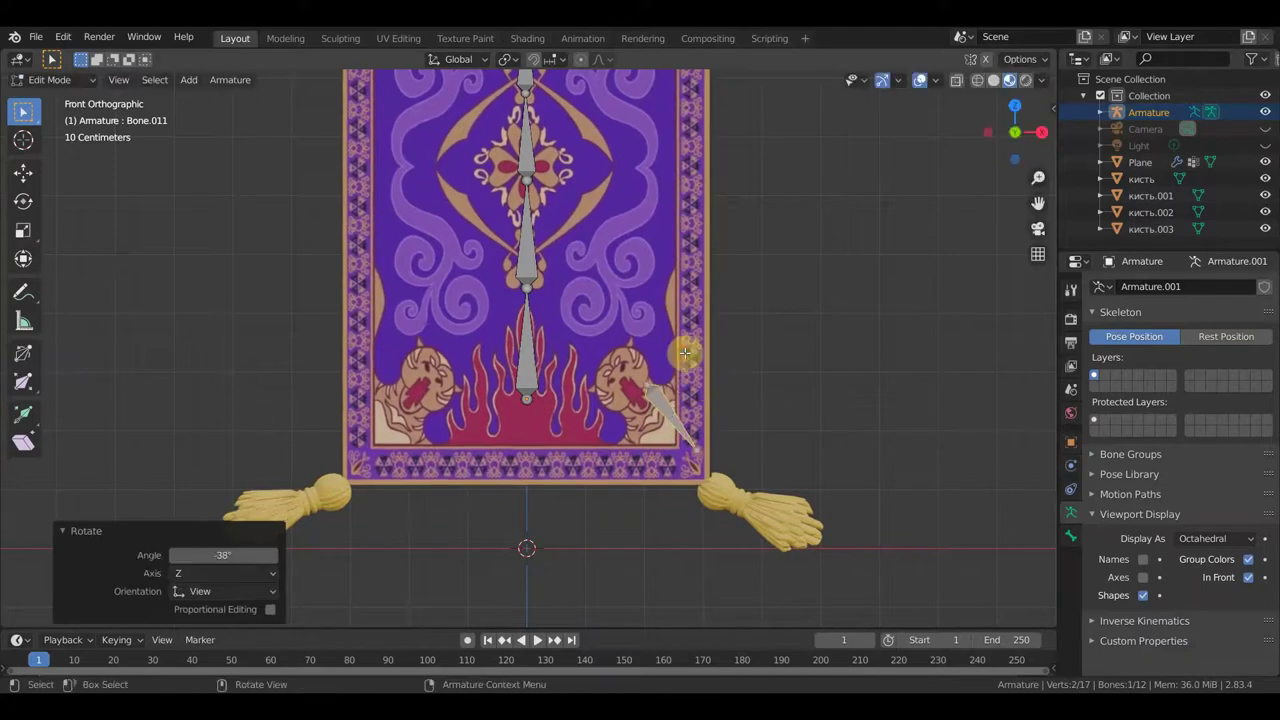
pyautogui.press('g')
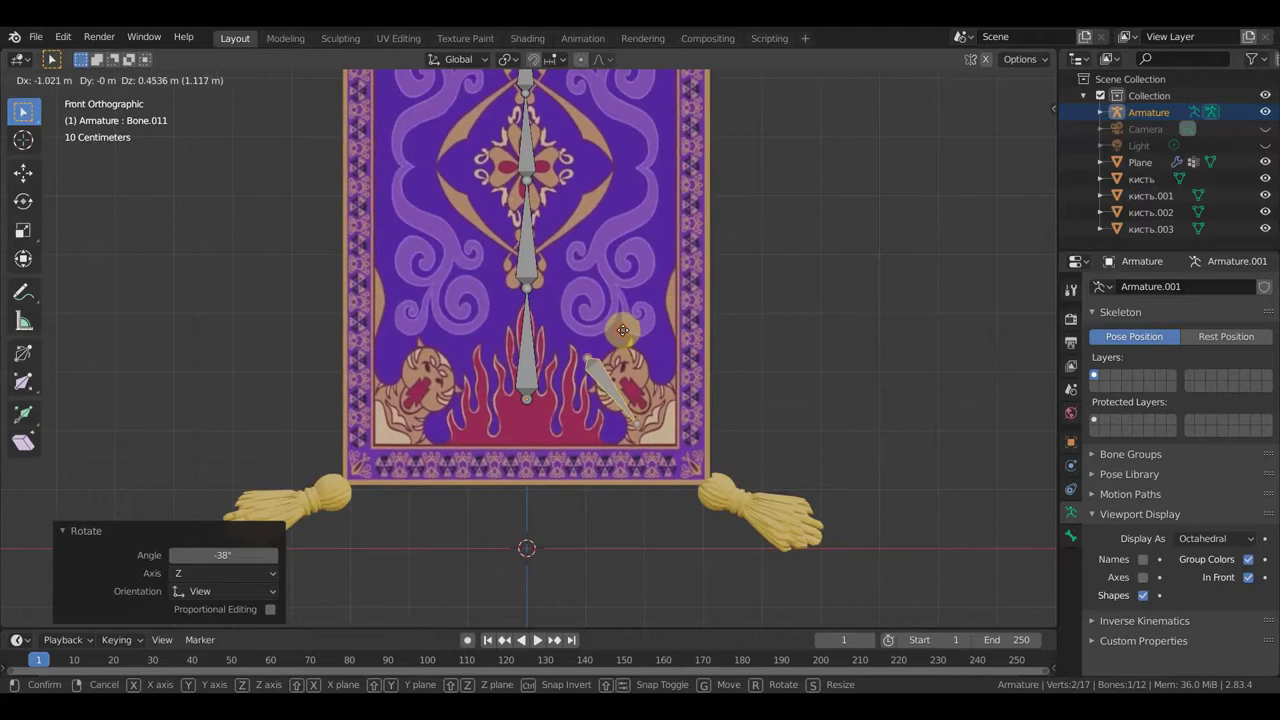
pyautogui.click(623, 329)
pyautogui.click(656, 447)
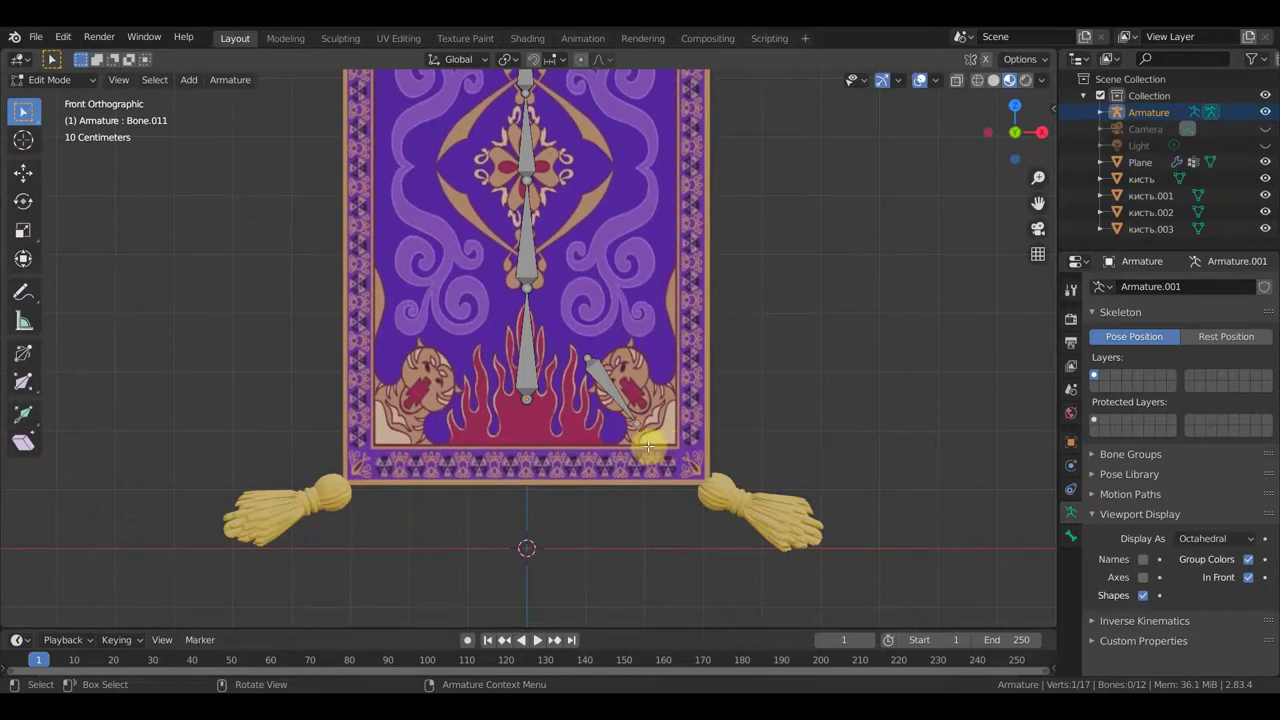
# - Extrude two bones from the diagonal bone's tip down through the bottom-right tassel to its tip
pyautogui.press('e')
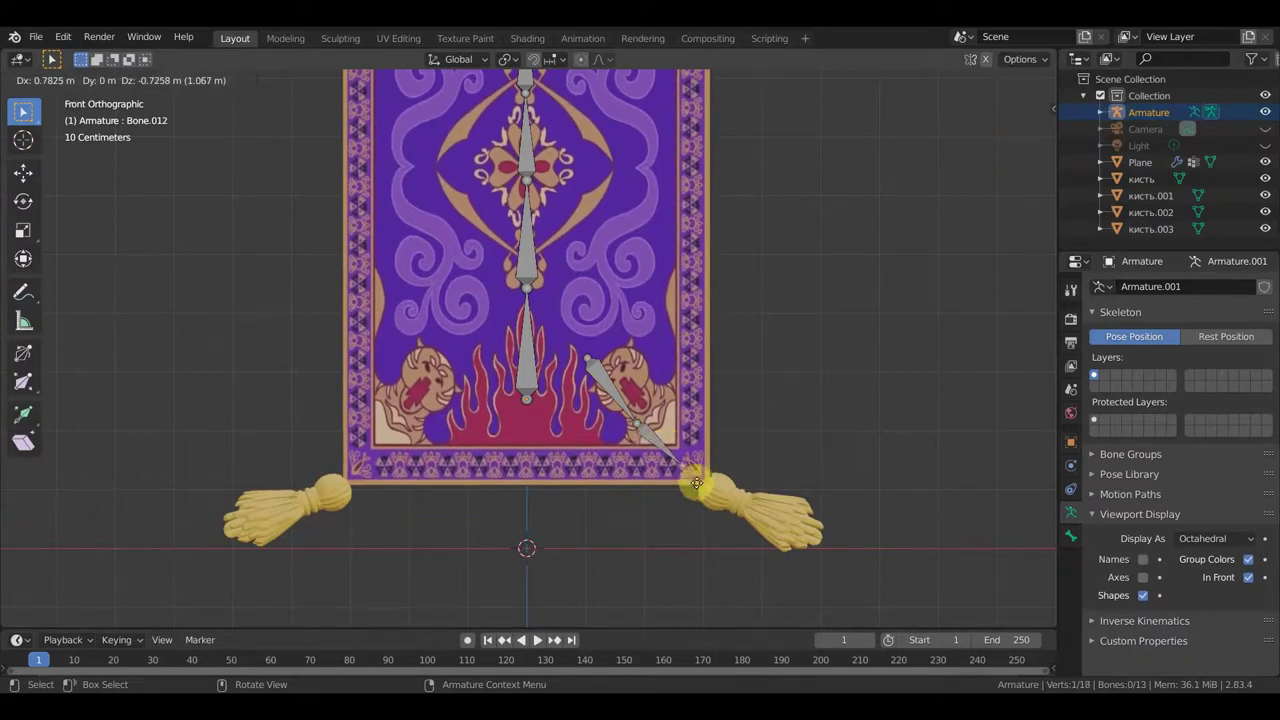
pyautogui.click(710, 492)
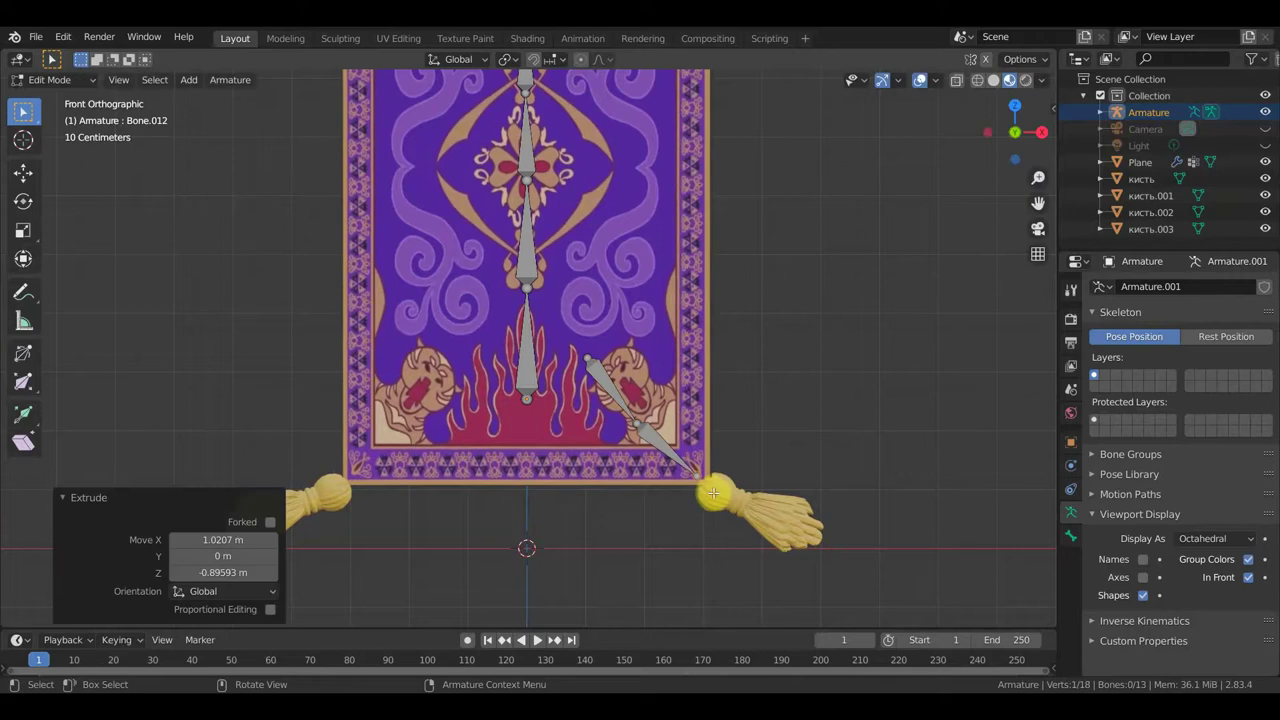
pyautogui.press('g')
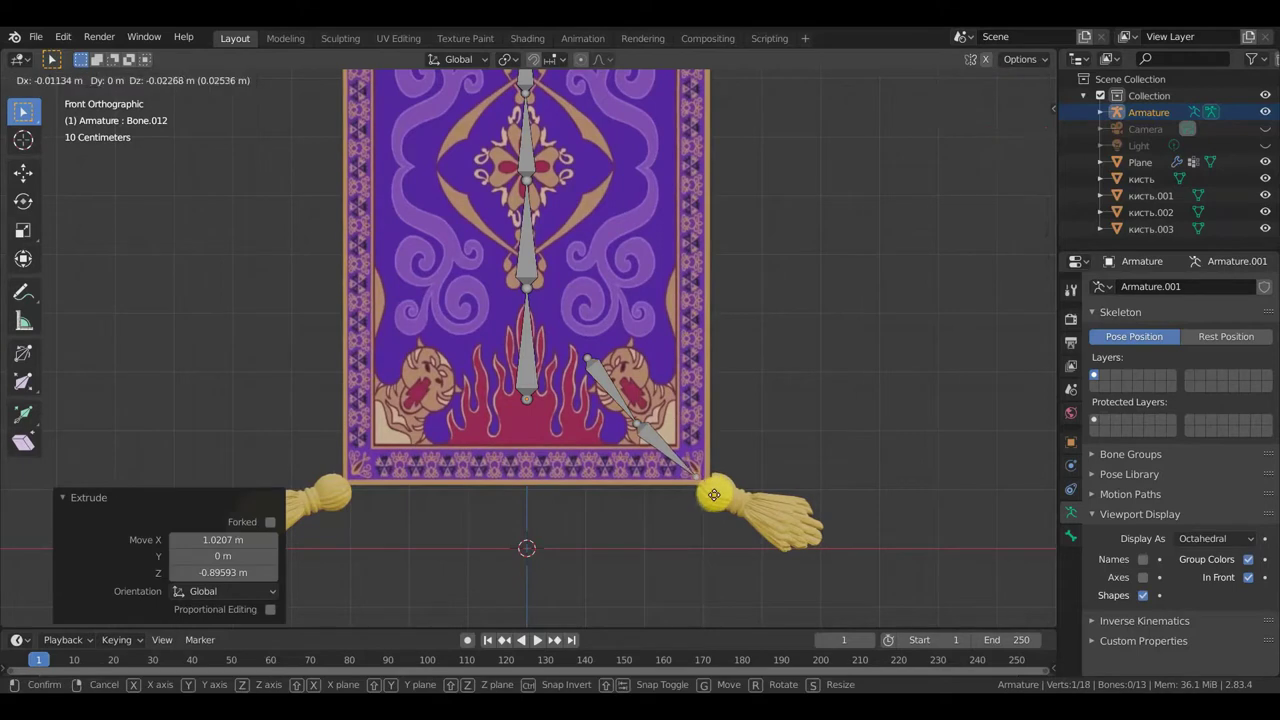
pyautogui.click(717, 494)
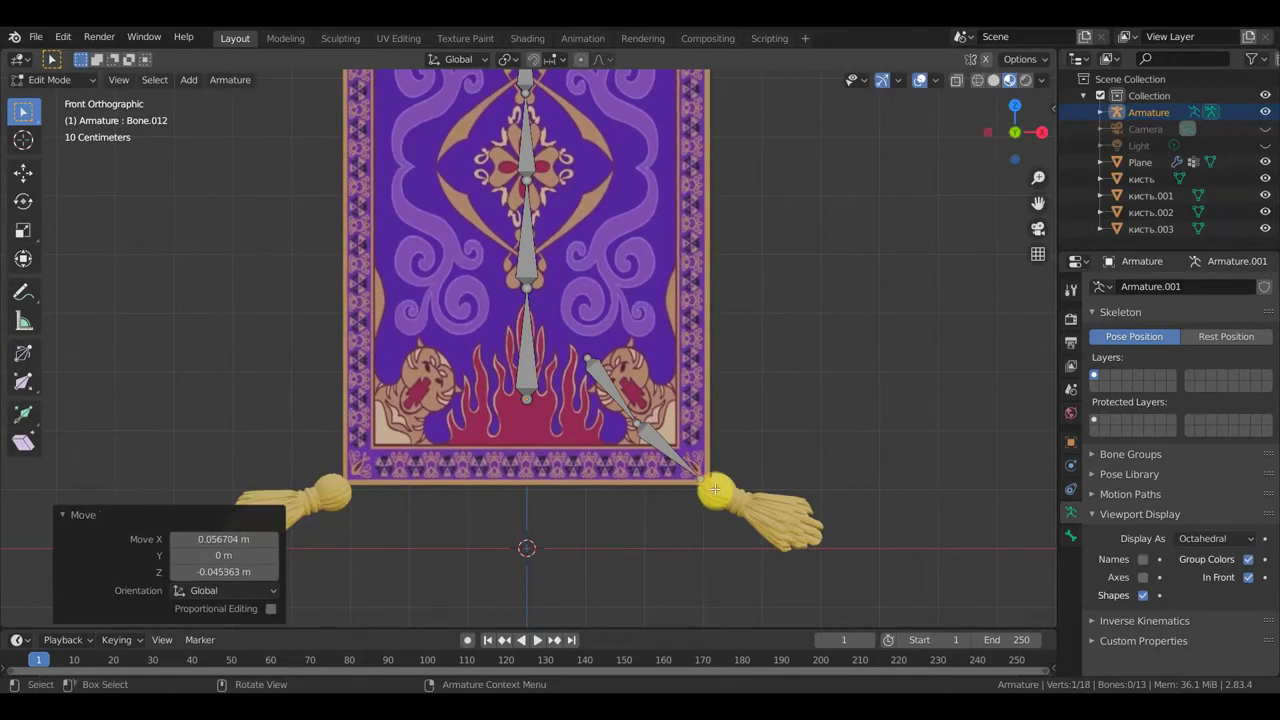
pyautogui.press('e')
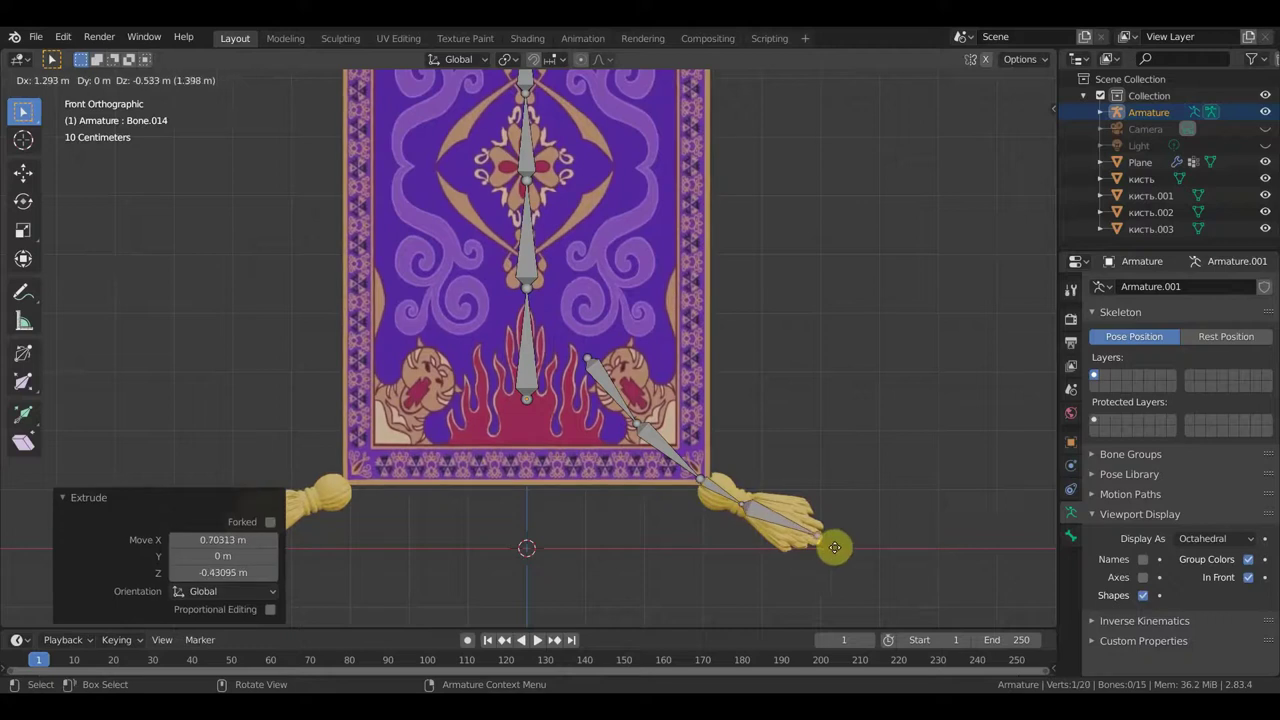
pyautogui.click(832, 541)
pyautogui.moveTo(709, 491)
pyautogui.mouseDown(button='middle')
pyautogui.moveTo(596, 486)
pyautogui.moveTo(591, 523)
pyautogui.moveTo(663, 443)
pyautogui.moveTo(655, 332)
pyautogui.mouseUp(button='middle')
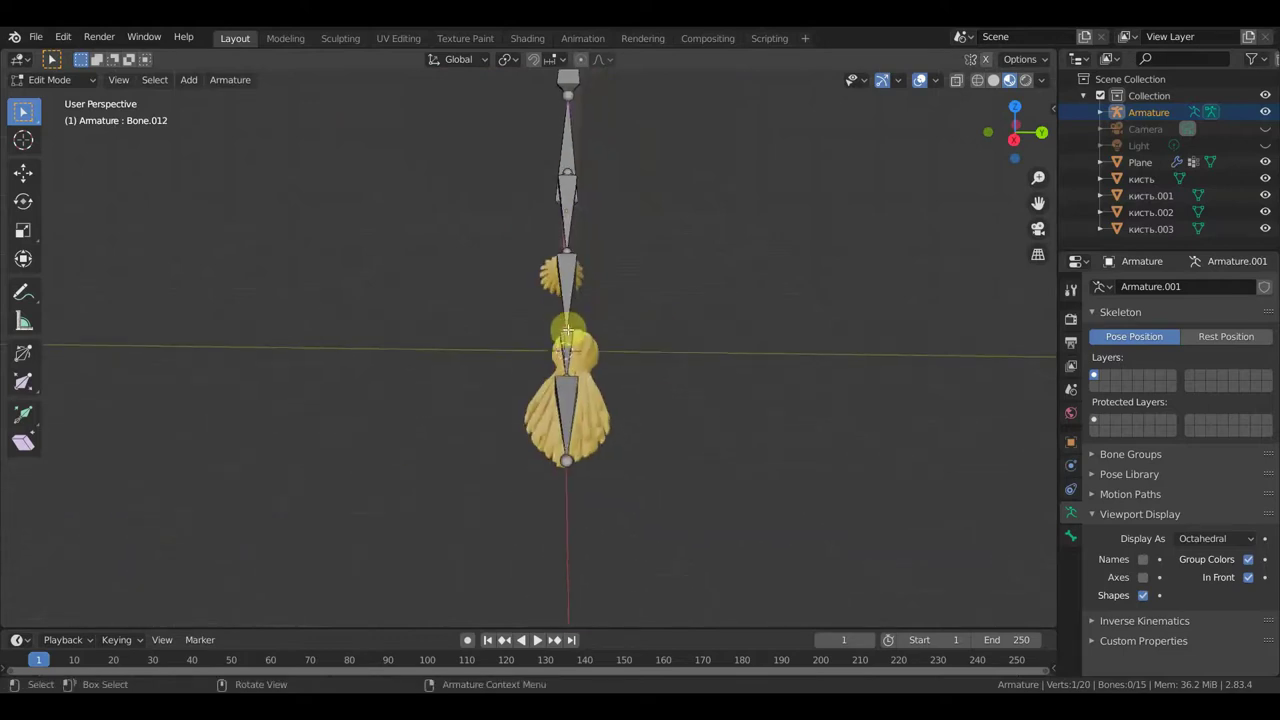
# - Extrude a sideways control bone at the tassel's top joint and clear its parent
pyautogui.press('e')
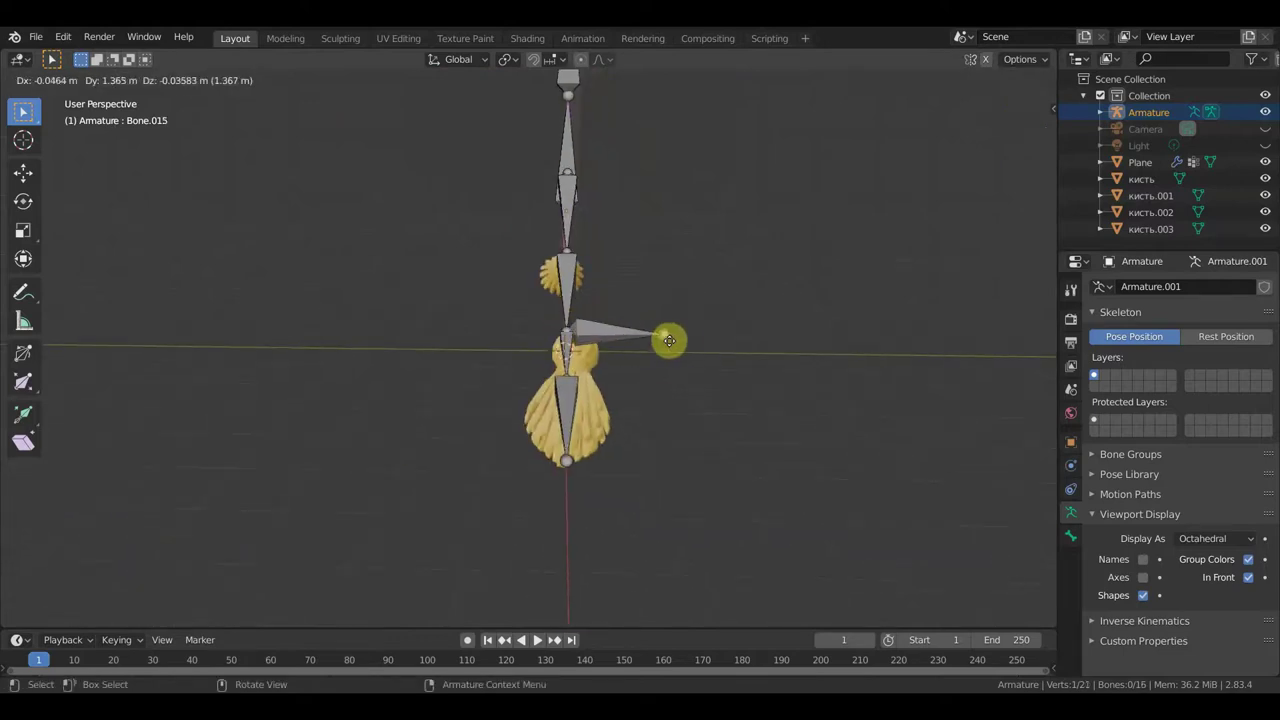
pyautogui.click(688, 340)
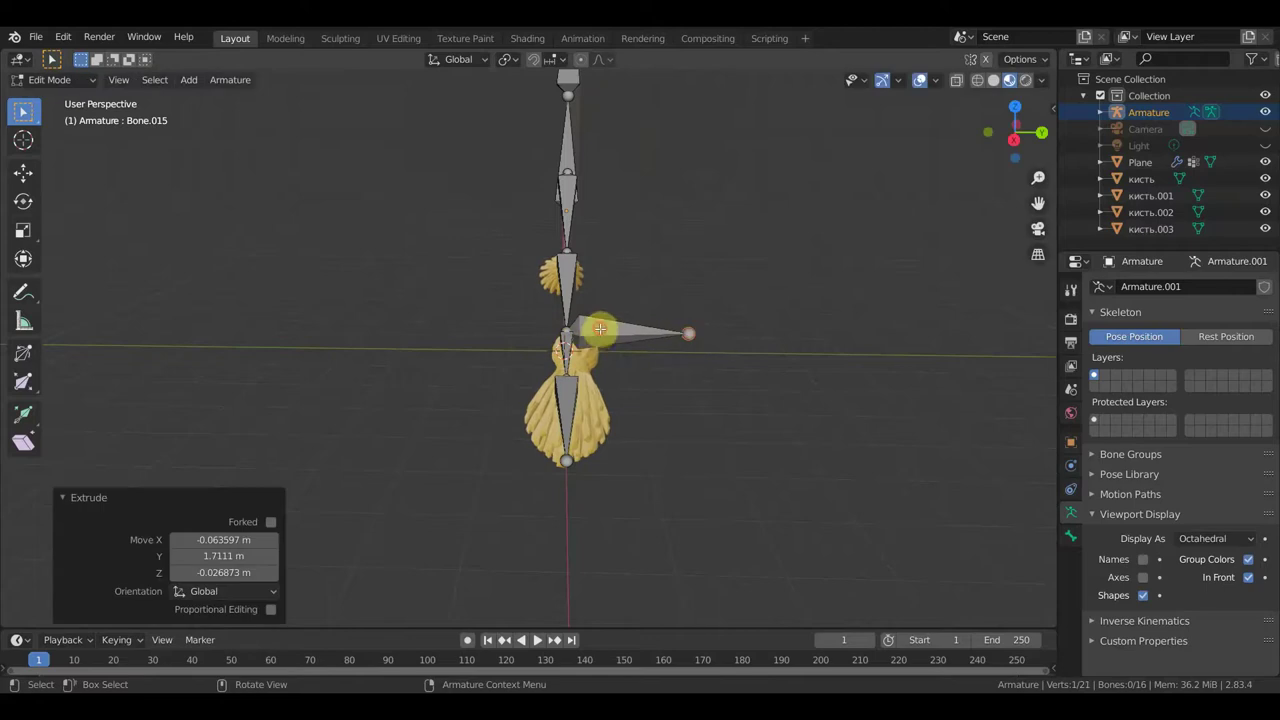
pyautogui.click(600, 329)
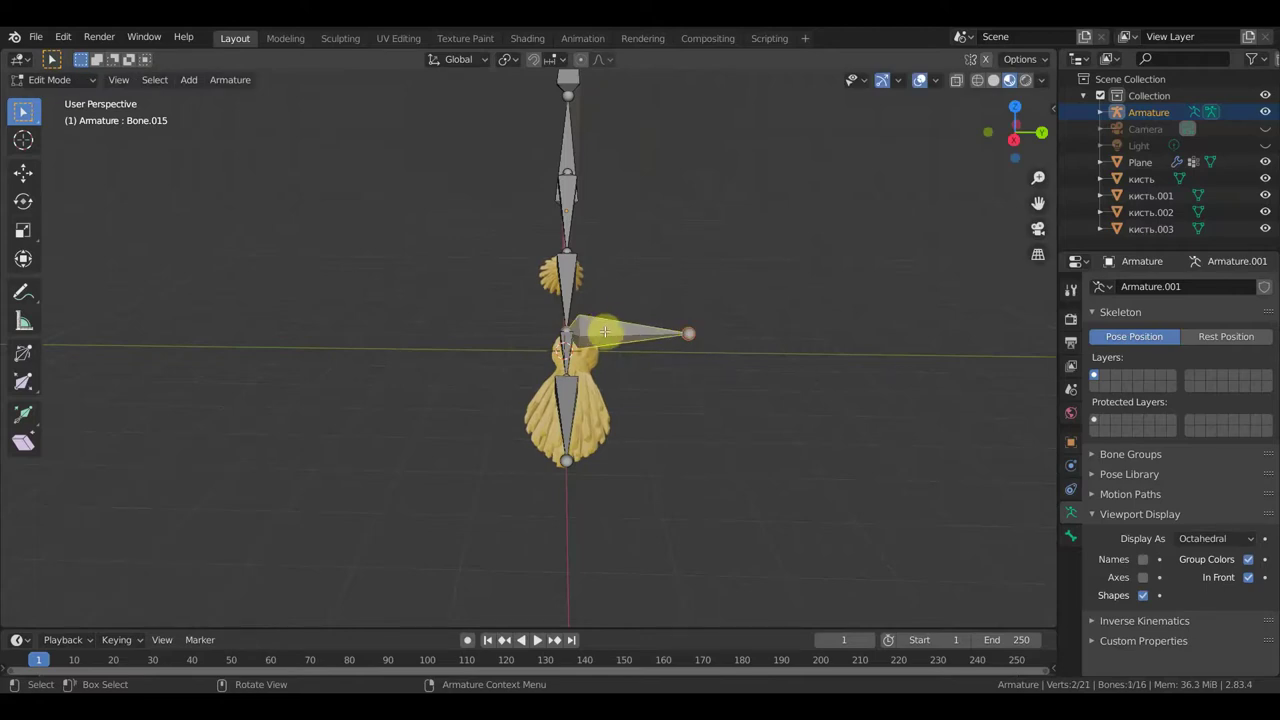
pyautogui.hotkey('alt', 'p')
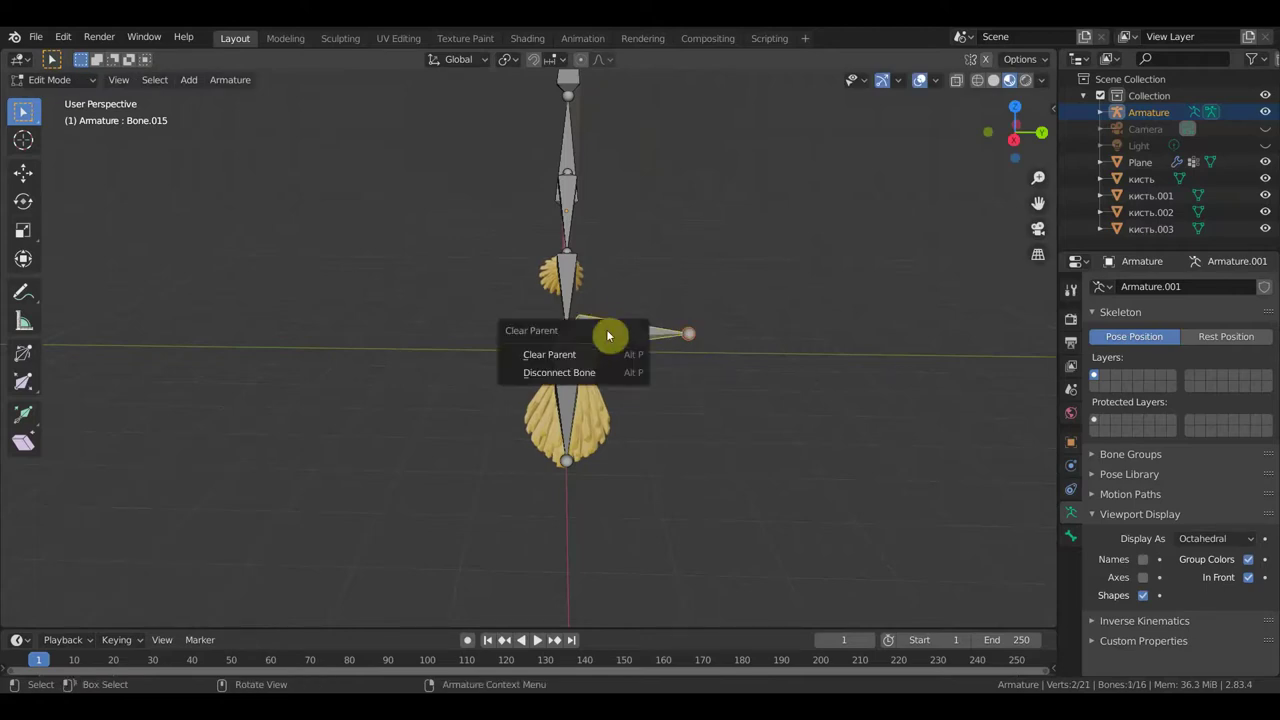
pyautogui.click(580, 356)
# - Parent the tassel bone below the joint to the sideways control bone
pyautogui.moveTo(598, 362)
pyautogui.mouseDown(button='middle')
pyautogui.moveTo(632, 412)
pyautogui.moveTo(640, 405)
pyautogui.moveTo(655, 460)
pyautogui.mouseUp(button='middle')
pyautogui.scroll(3, 645, 418)
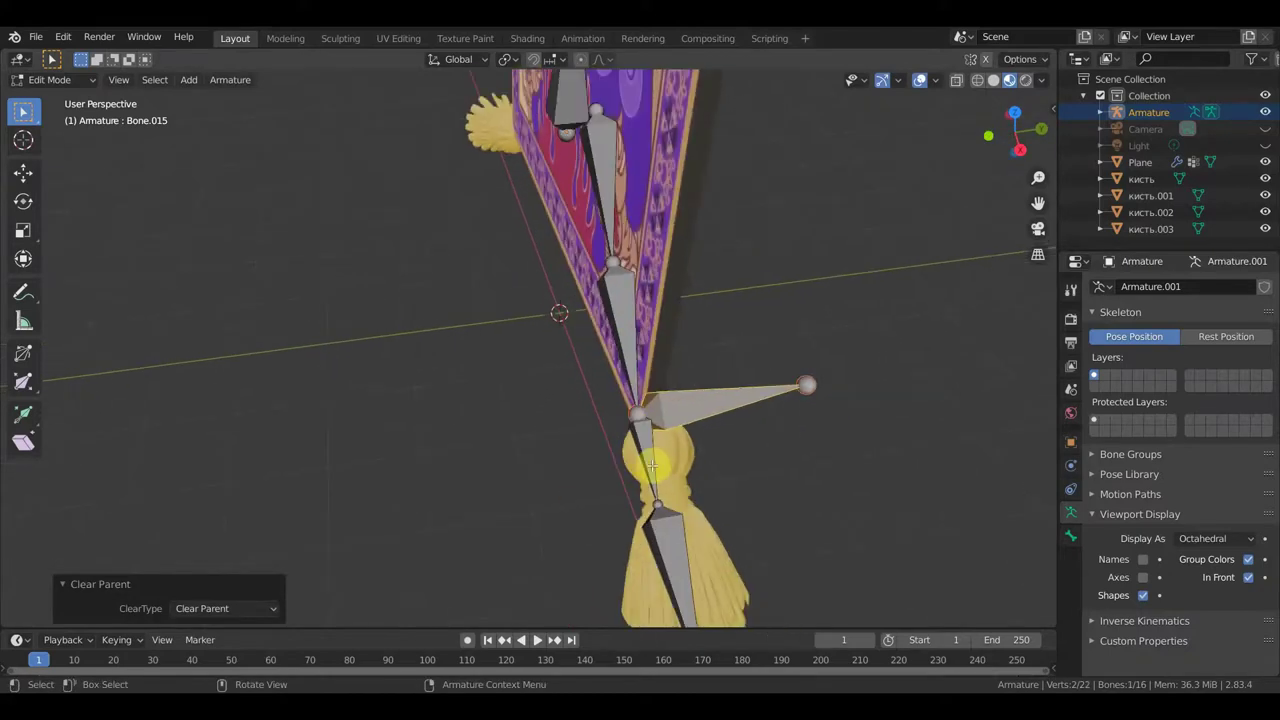
pyautogui.click(648, 461)
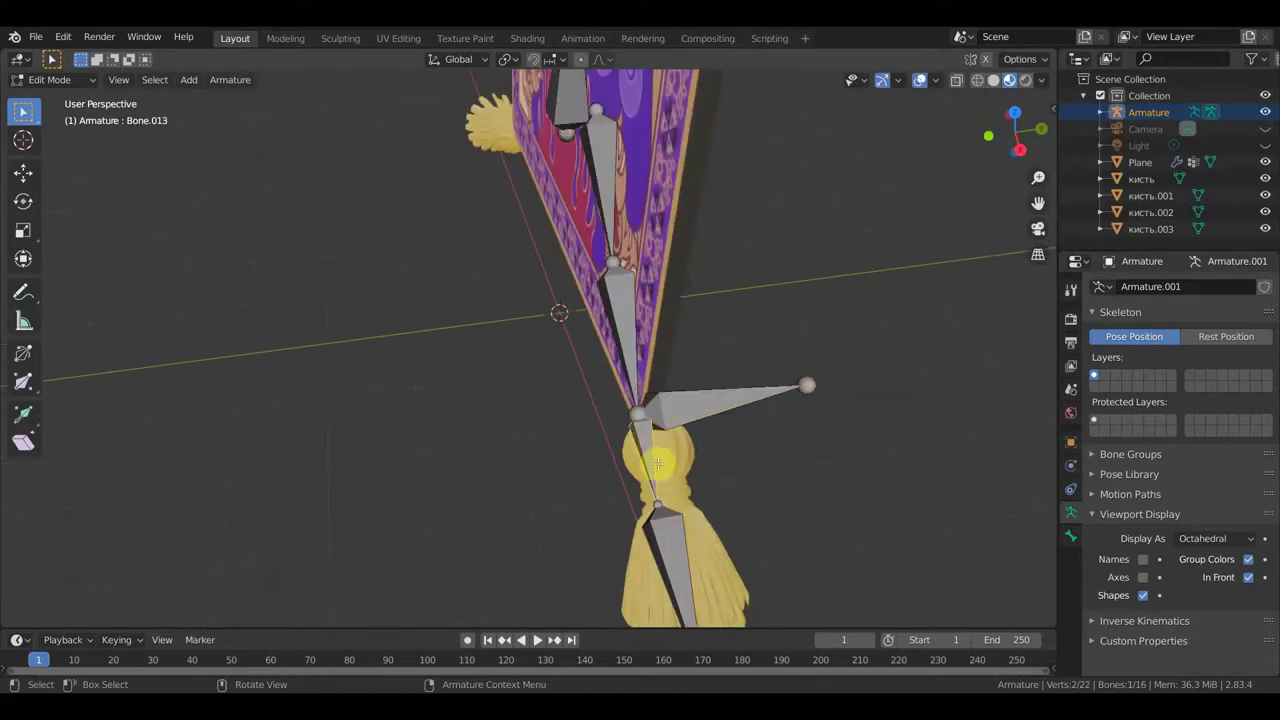
pyautogui.click(705, 400)
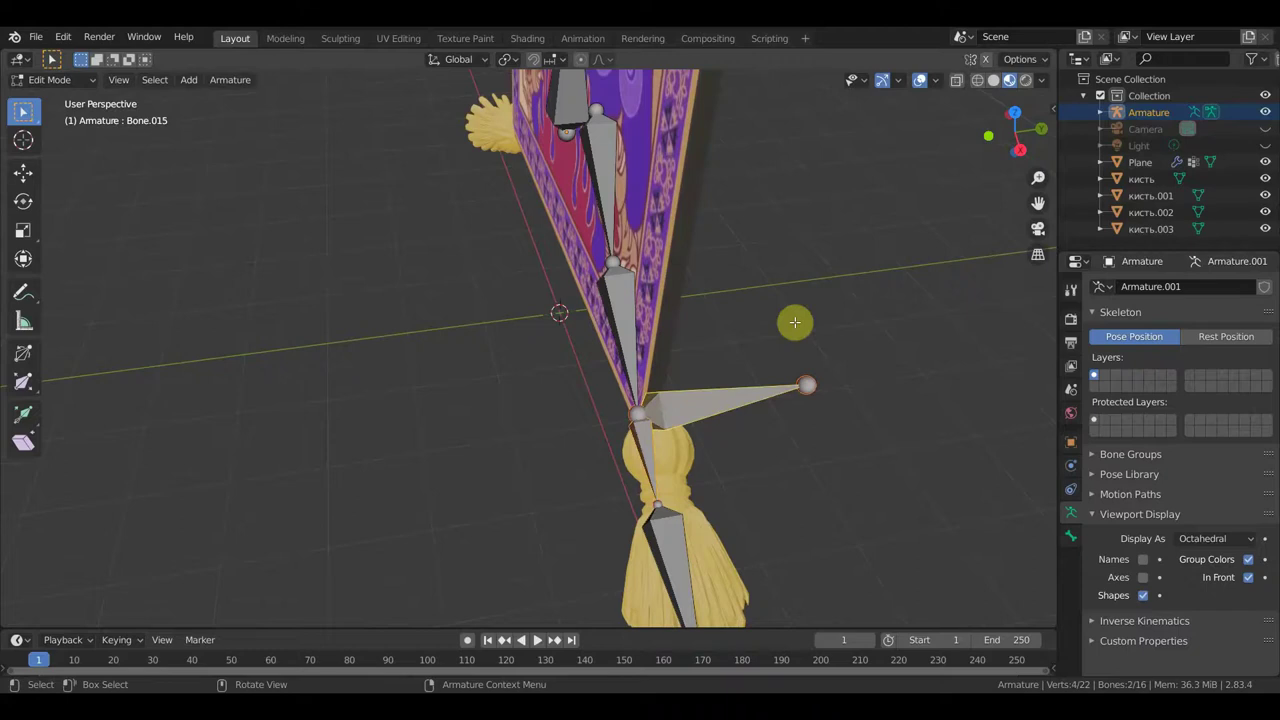
pyautogui.hotkey('ctrl', 'p')
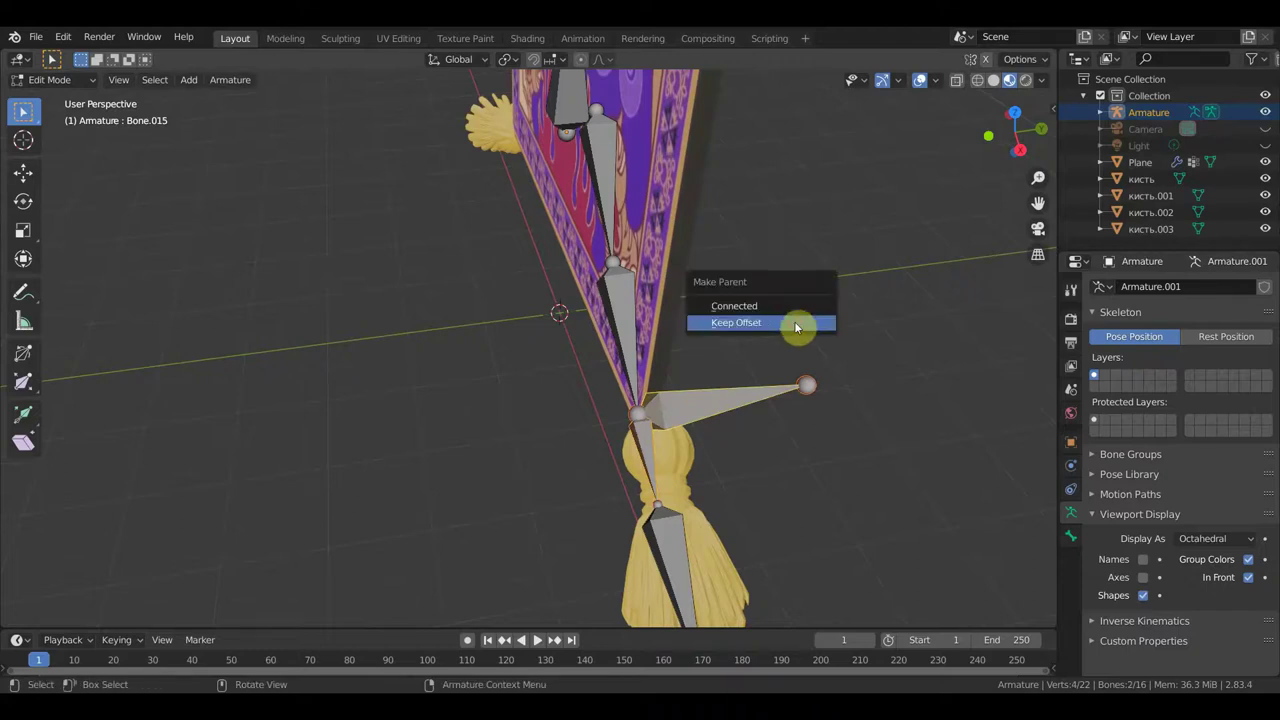
pyautogui.click(797, 322)
# - Parent the sideways control bone to Bone with Keep Offset
pyautogui.moveTo(794, 323)
pyautogui.mouseDown(button='middle')
pyautogui.moveTo(809, 423)
pyautogui.moveTo(786, 391)
pyautogui.mouseUp(button='middle')
pyautogui.scroll(2, 789, 414)
pyautogui.scroll(3, 786, 405)
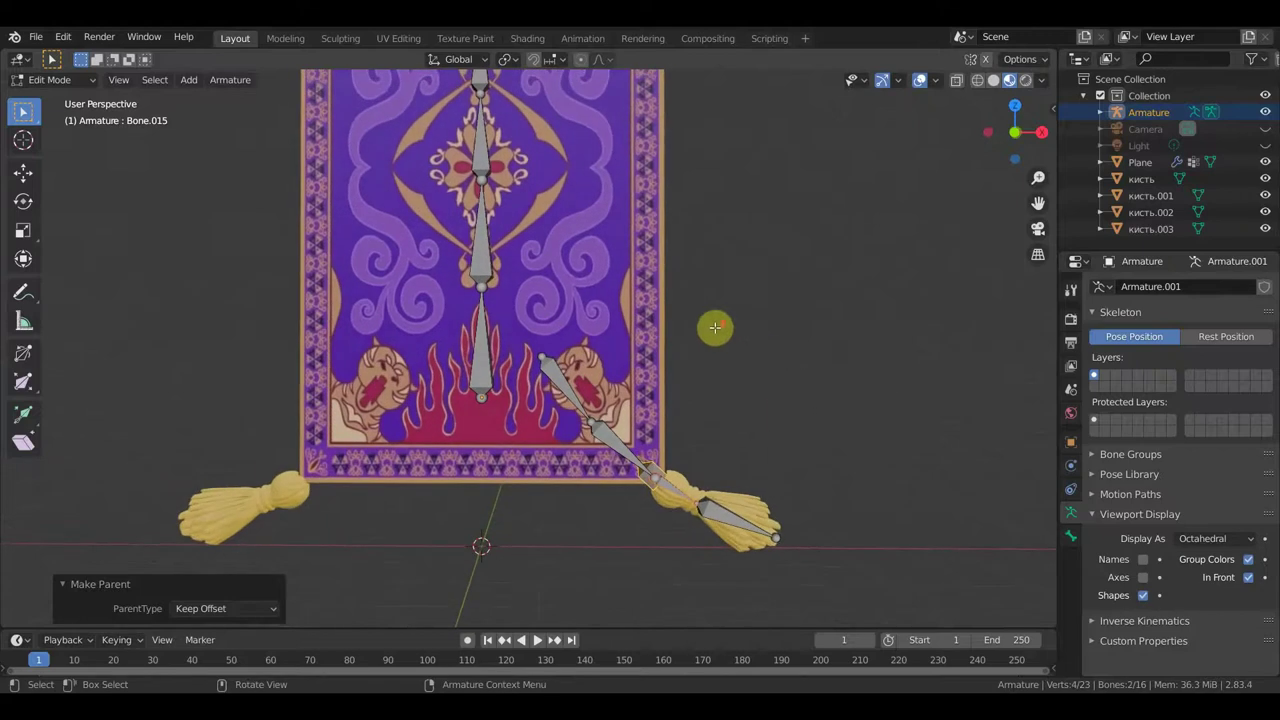
pyautogui.scroll(-2, 715, 327)
pyautogui.moveTo(711, 289); pyautogui.dragTo(723, 371, button='middle')
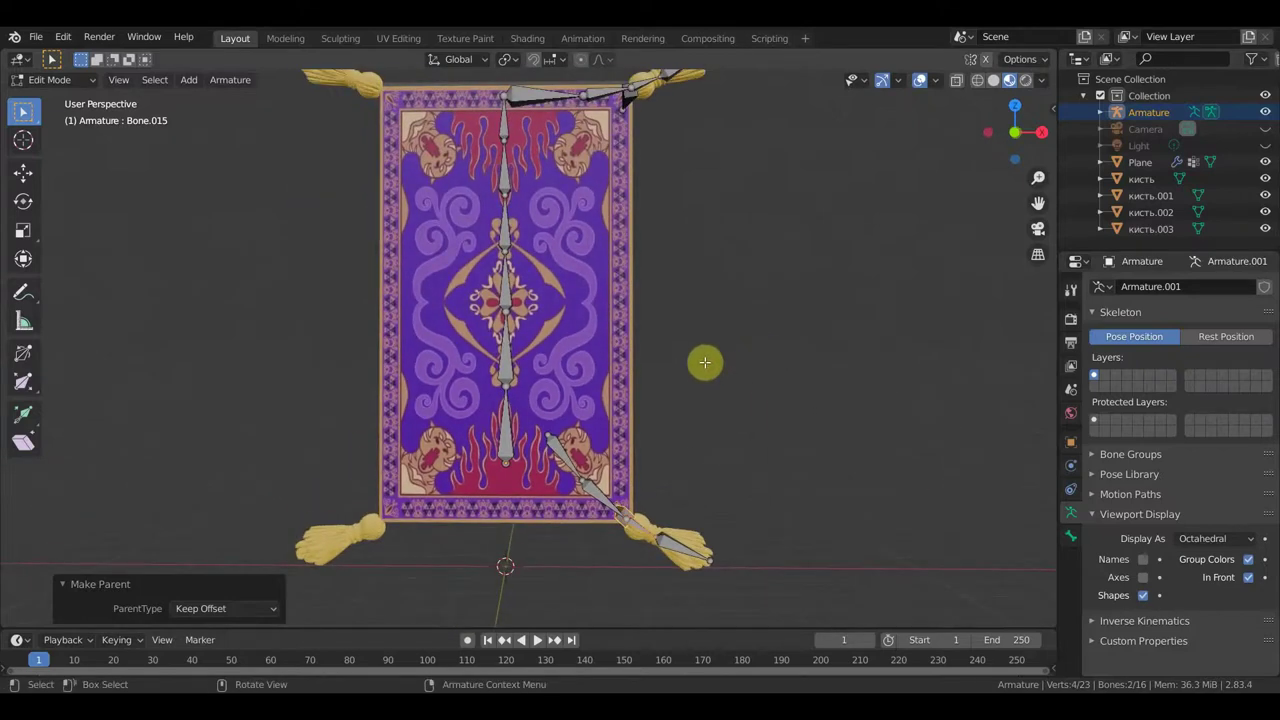
pyautogui.click(545, 450)
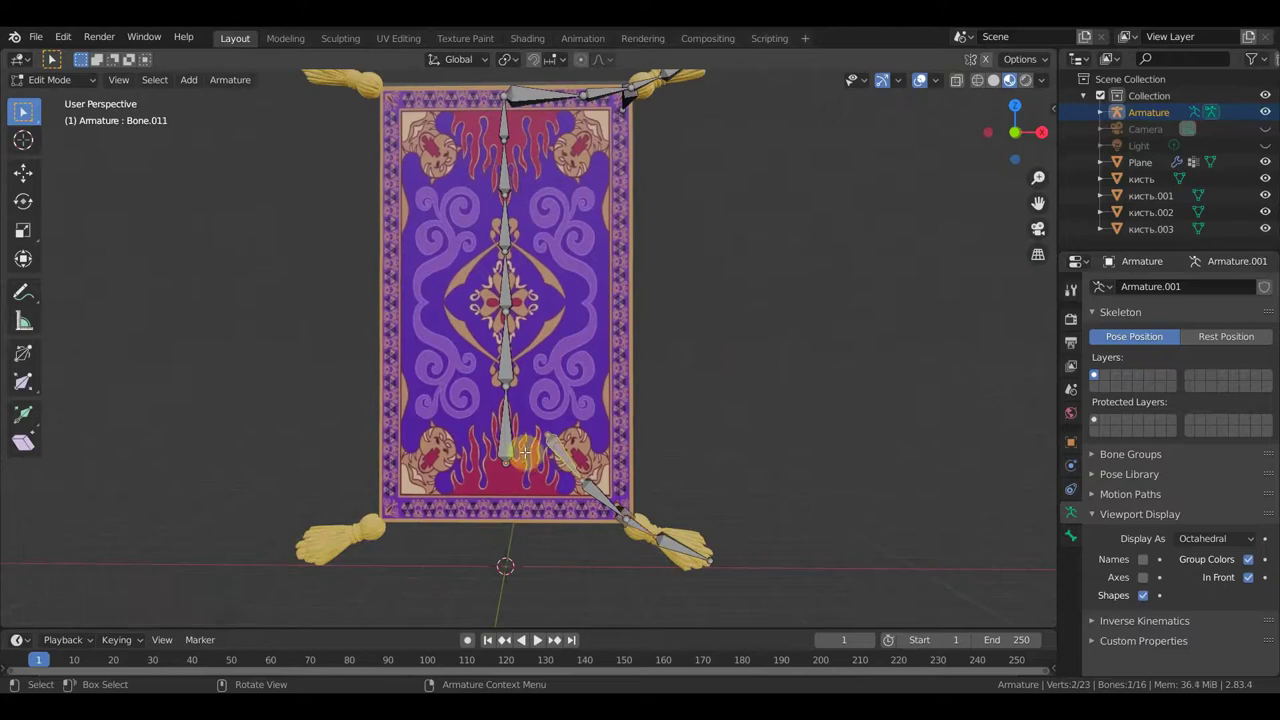
pyautogui.hotkey('ctrl', 'p')
pyautogui.click(691, 424)
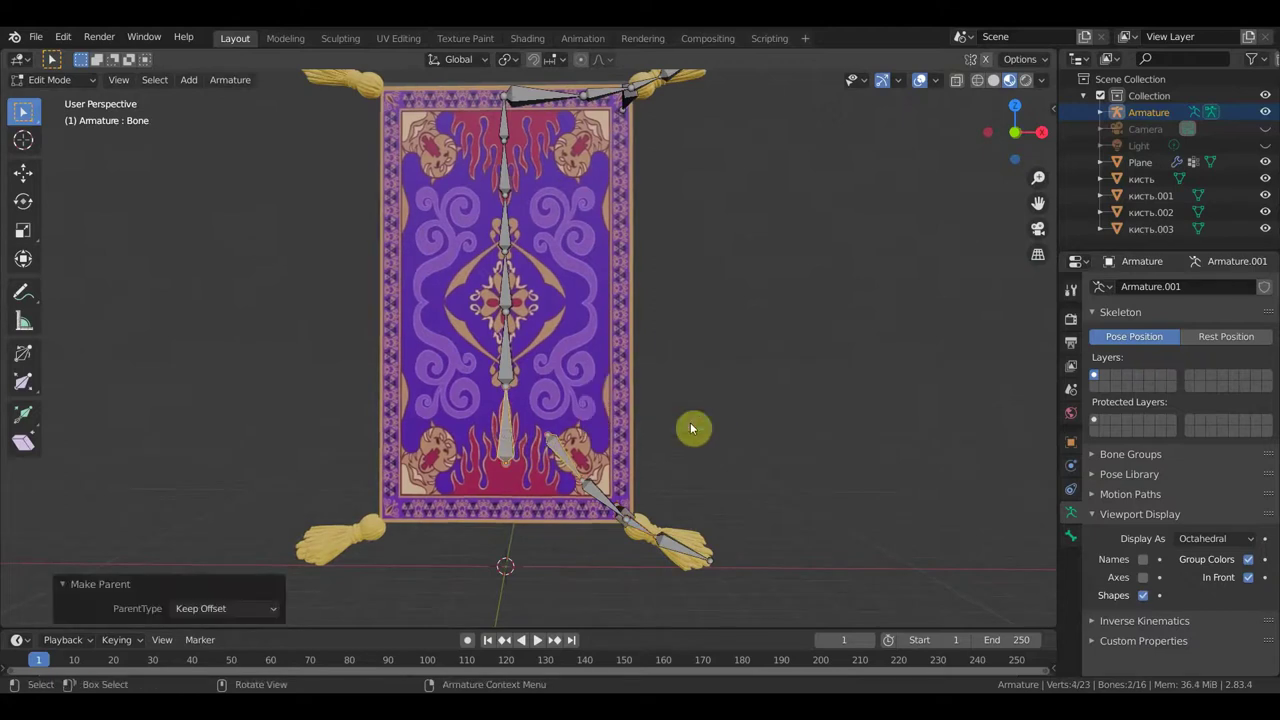
# - In front view, try extruding a bone from the central chain's bottom tip, undoing both attempts
pyautogui.click(506, 480)
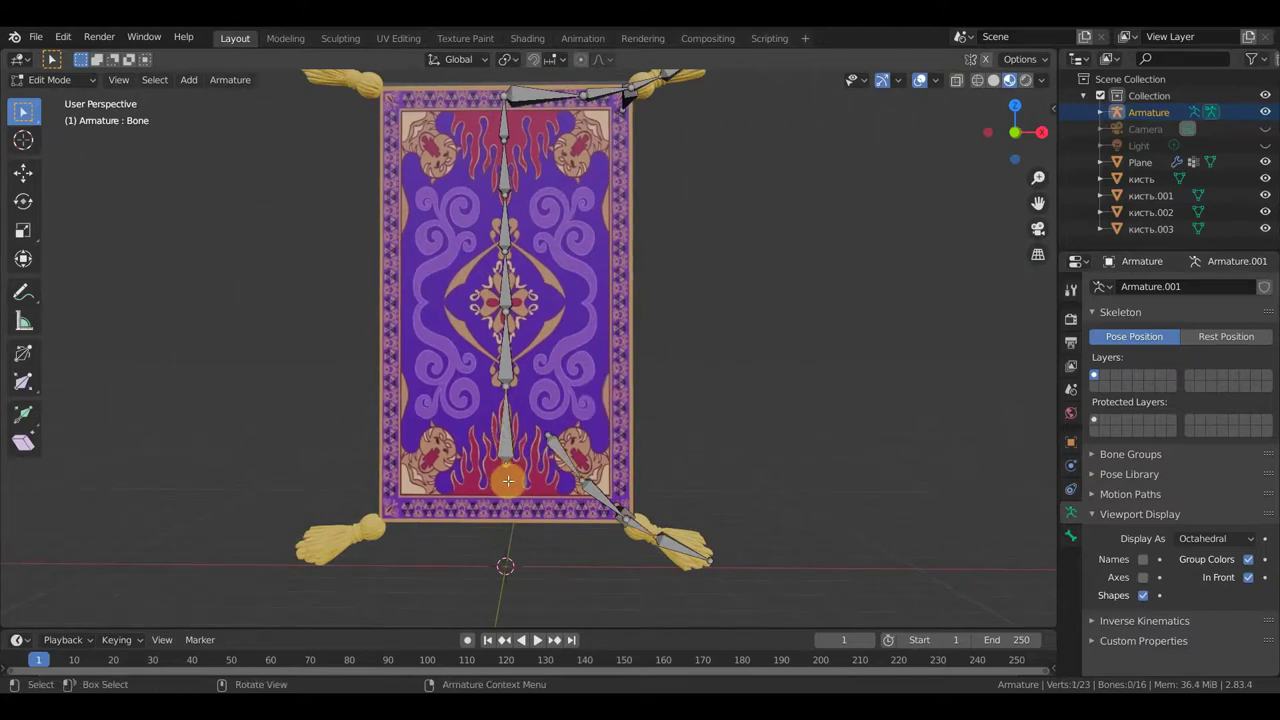
pyautogui.press('e')
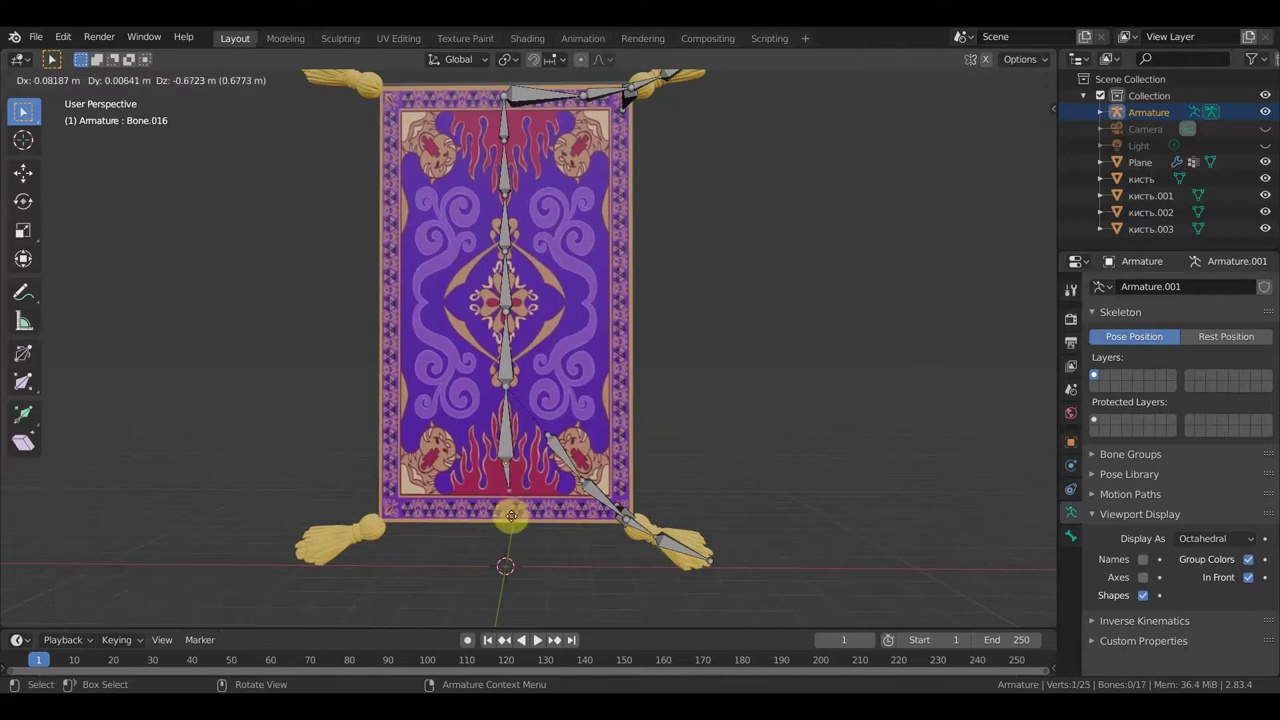
pyautogui.click(509, 535)
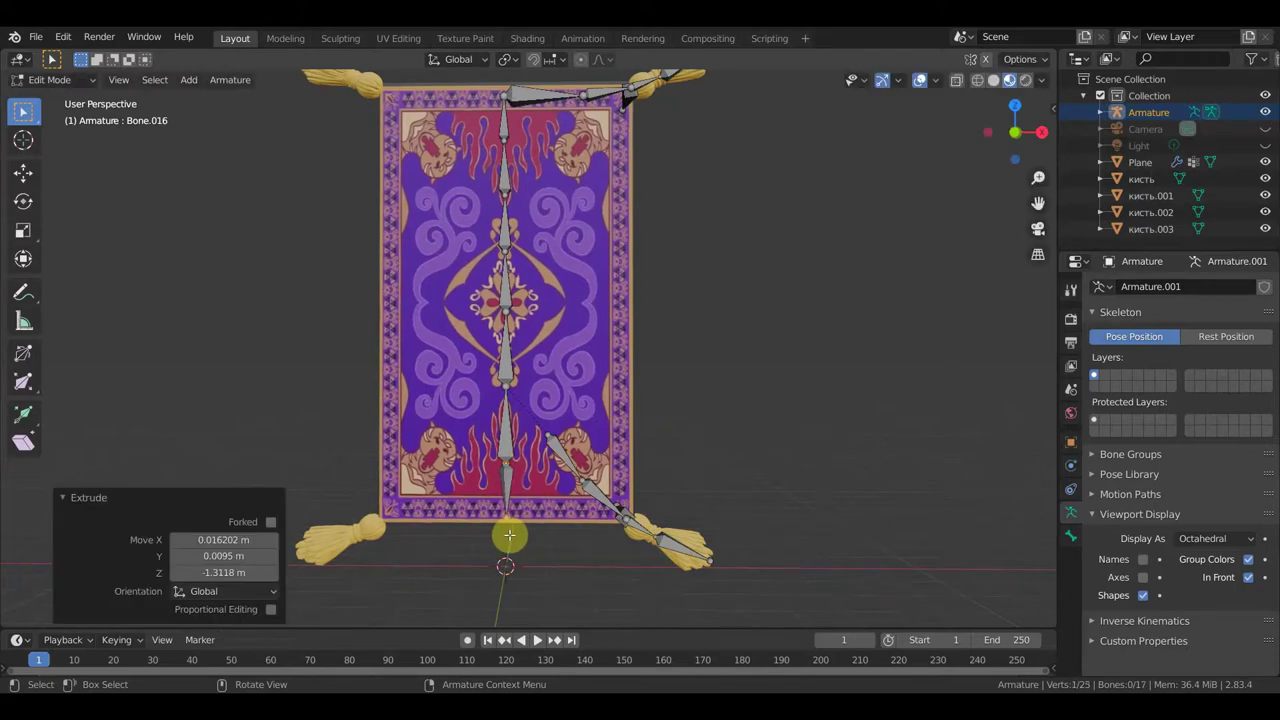
pyautogui.hotkey('ctrl', 'z')
pyautogui.press('KP_1')
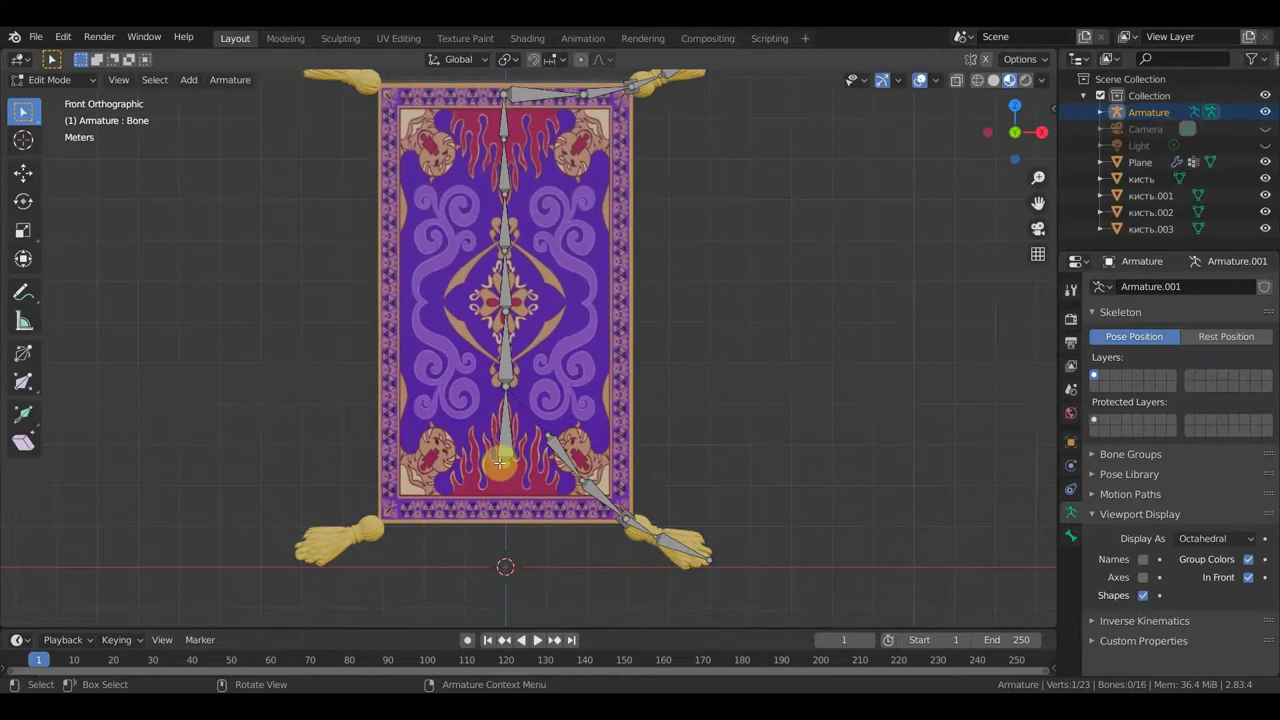
pyautogui.press('e')
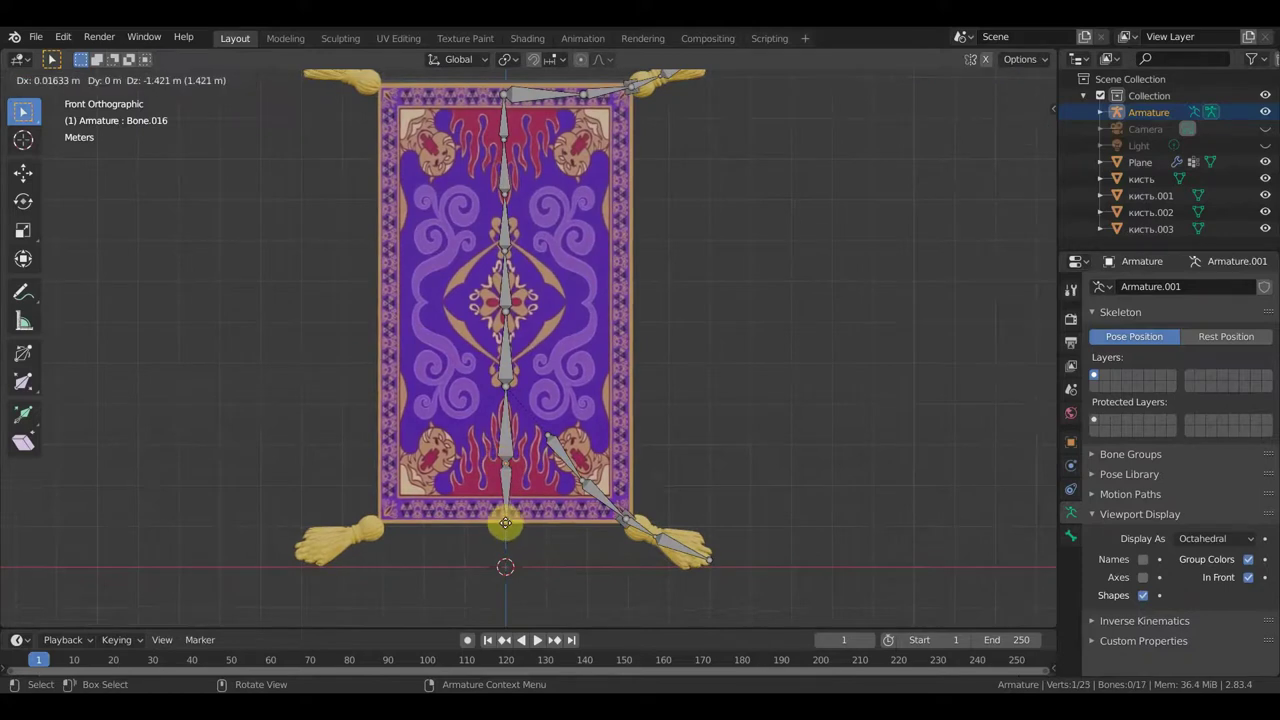
pyautogui.click(505, 524)
pyautogui.hotkey('ctrl', 'z')
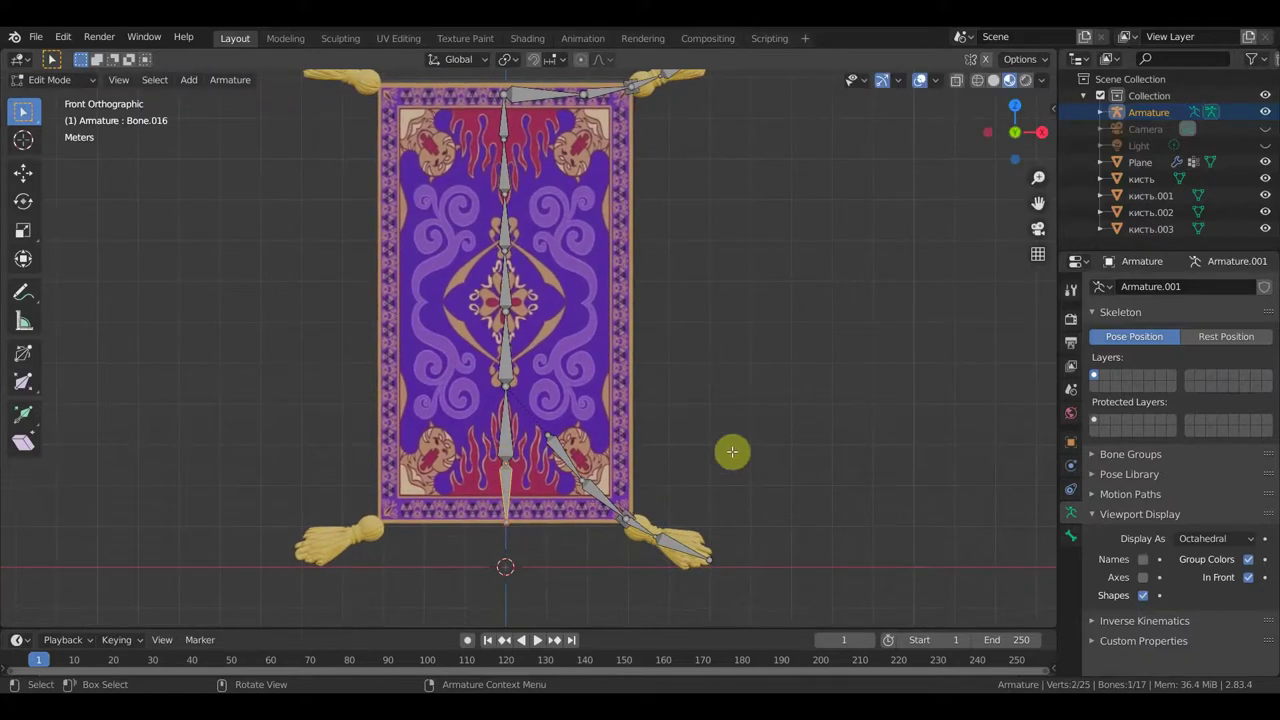
# - Clear the tassel bone's parent and re-parent it to the central spine bone with Keep Offset
pyautogui.hotkey('alt', 'p')
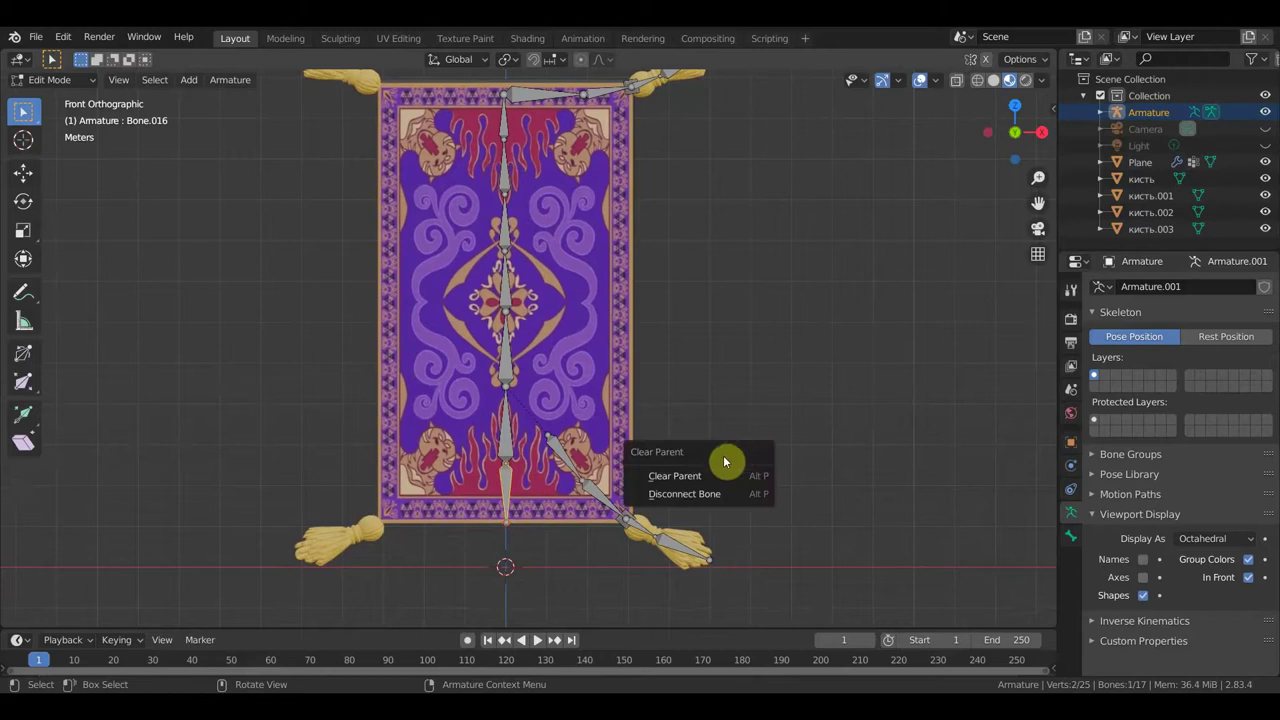
pyautogui.click(707, 480)
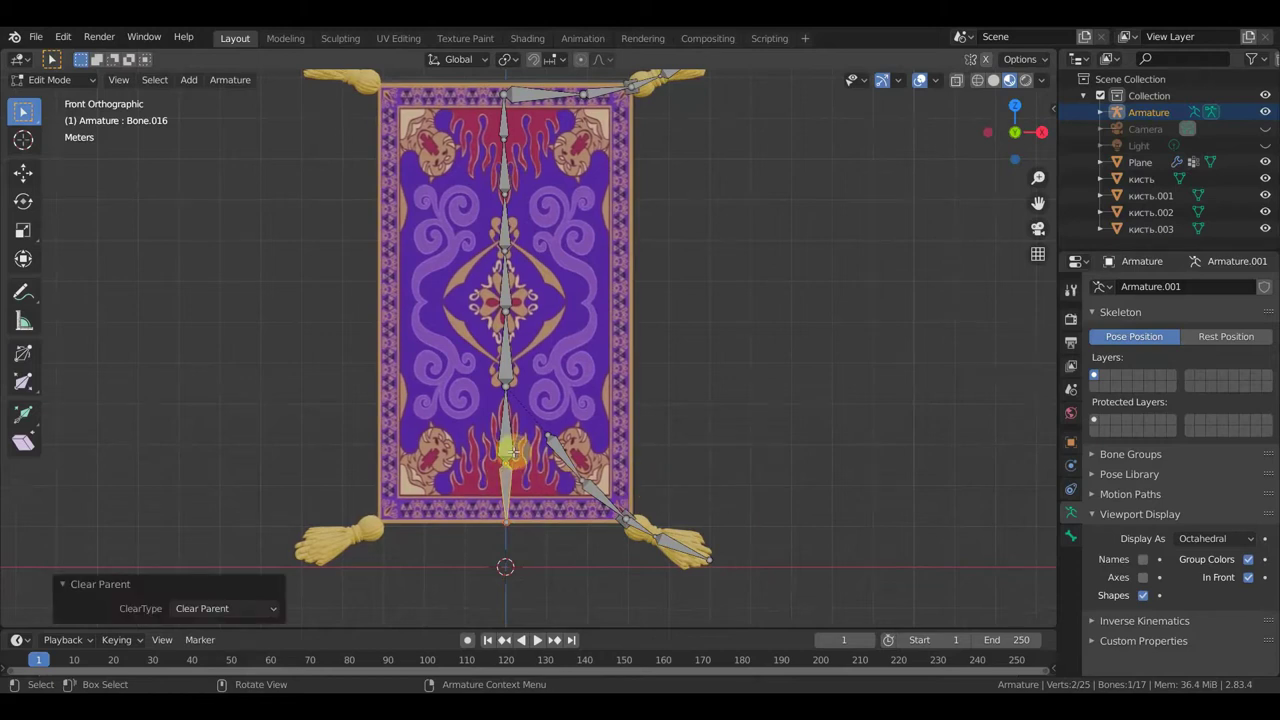
pyautogui.click(507, 438)
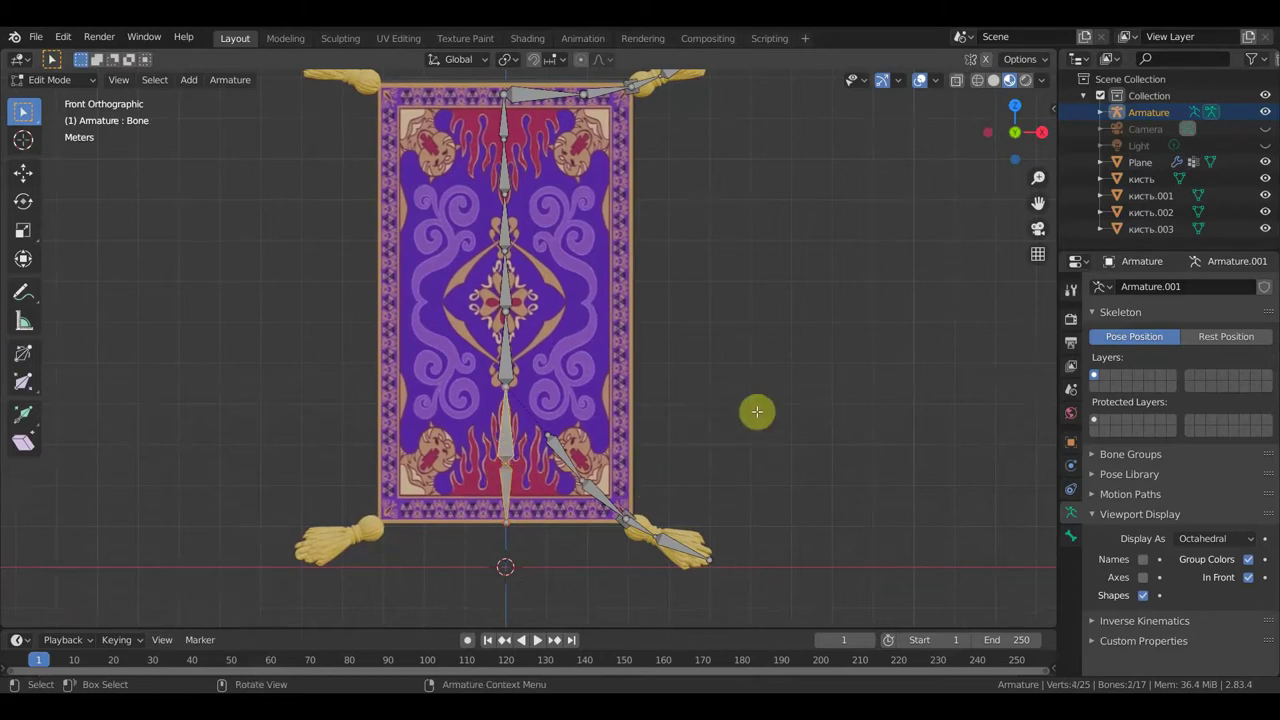
pyautogui.hotkey('ctrl', 'p')
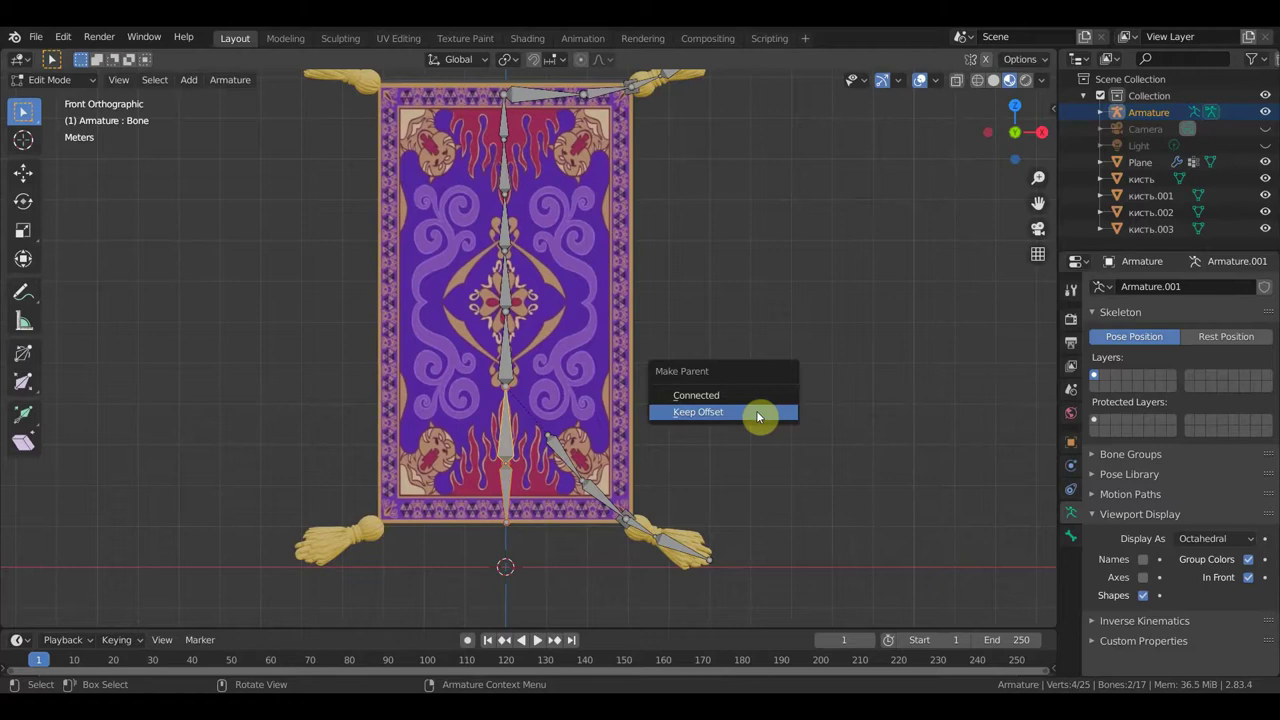
pyautogui.click(758, 416)
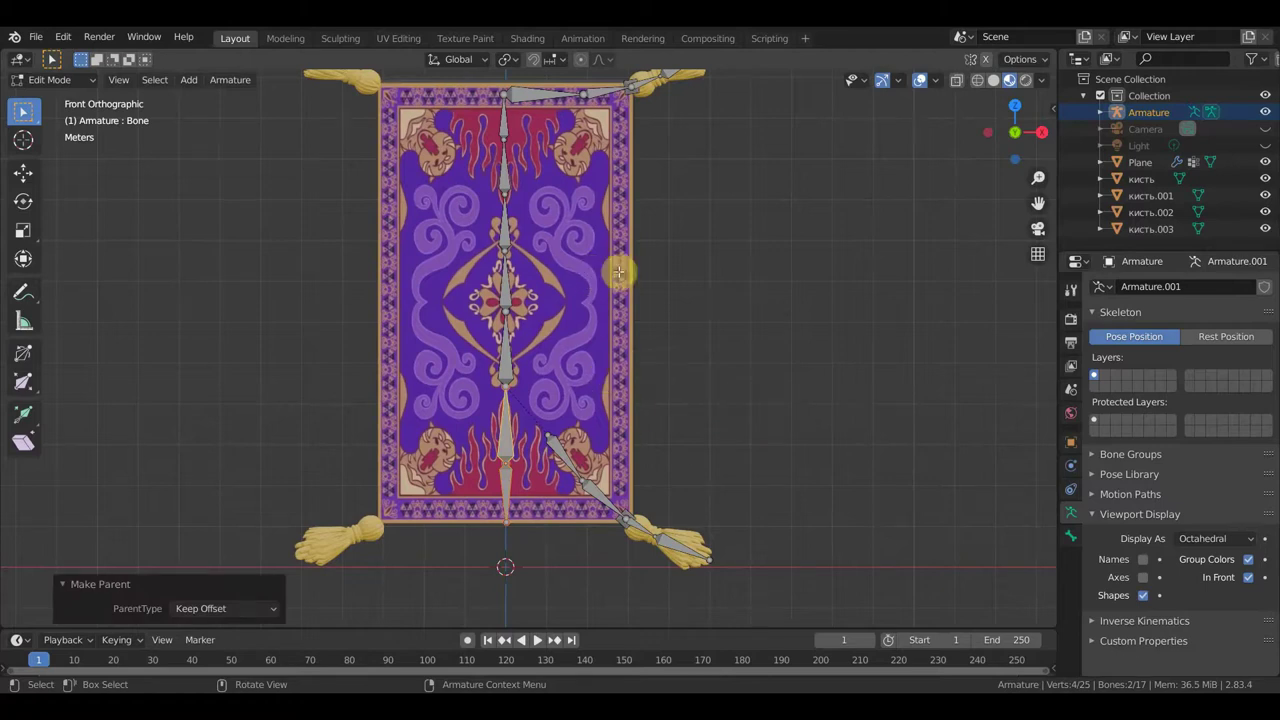
# - Extrude a new bone from the lower spine joint toward the carpet's right edge
pyautogui.moveTo(618, 301)
pyautogui.mouseDown(button='middle')
pyautogui.moveTo(584, 330)
pyautogui.moveTo(636, 312)
pyautogui.mouseUp(button='middle')
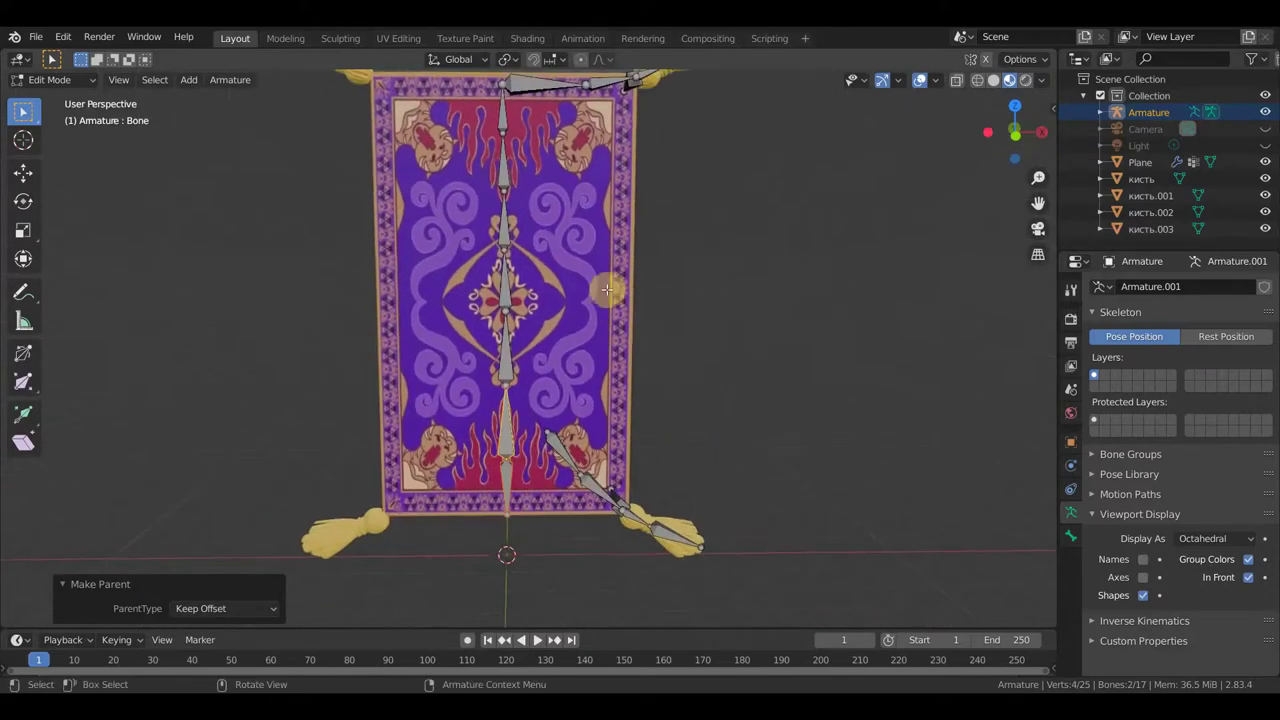
pyautogui.click(548, 429)
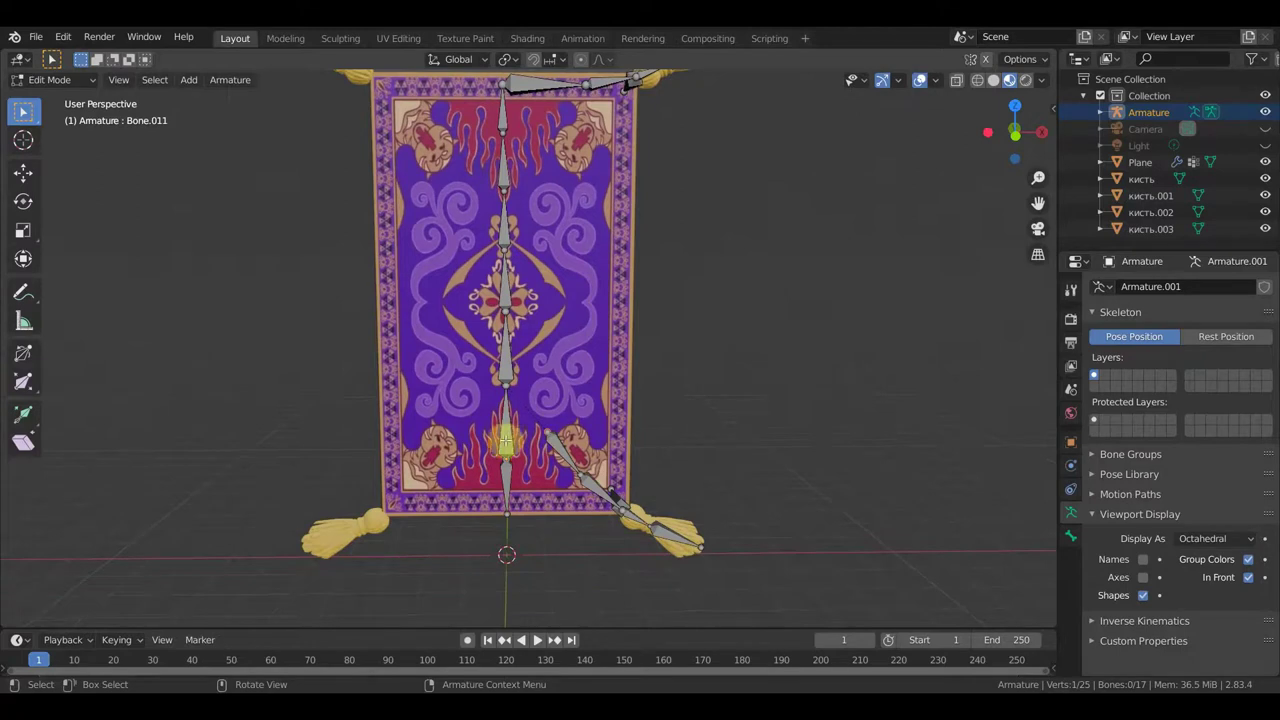
pyautogui.click(507, 426)
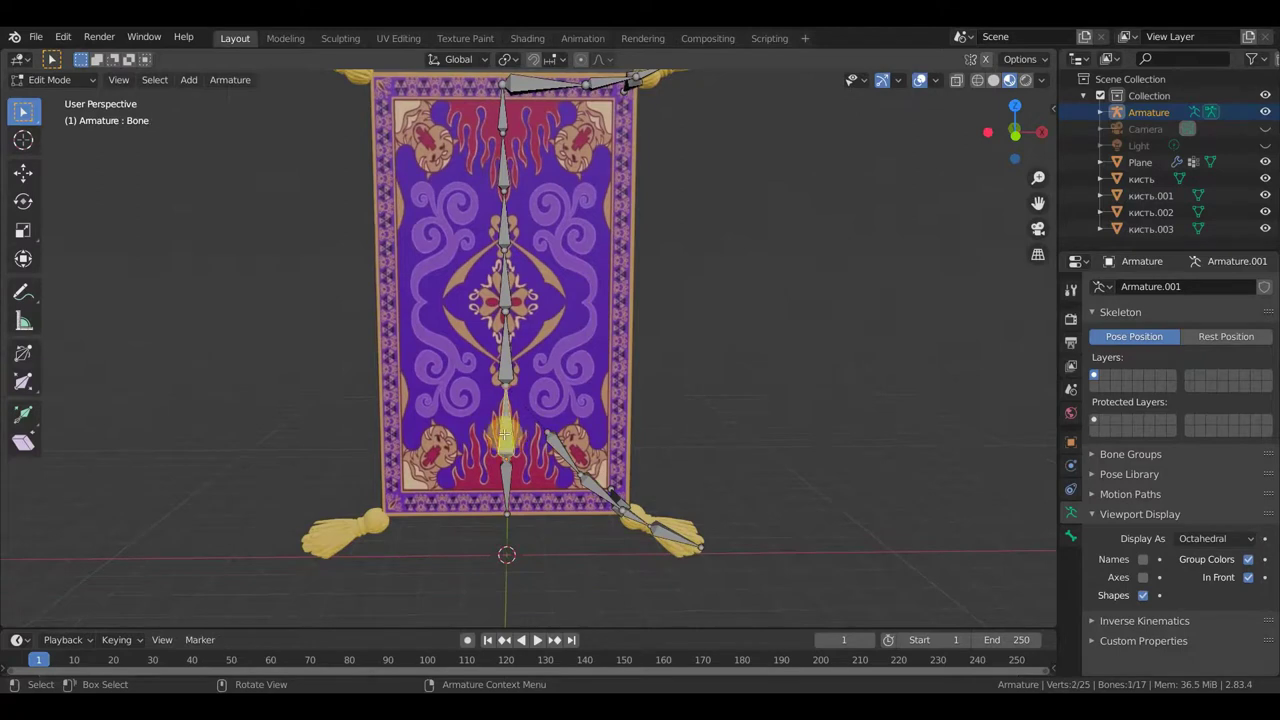
pyautogui.moveTo(505, 432); pyautogui.dragTo(626, 413, button='middle')
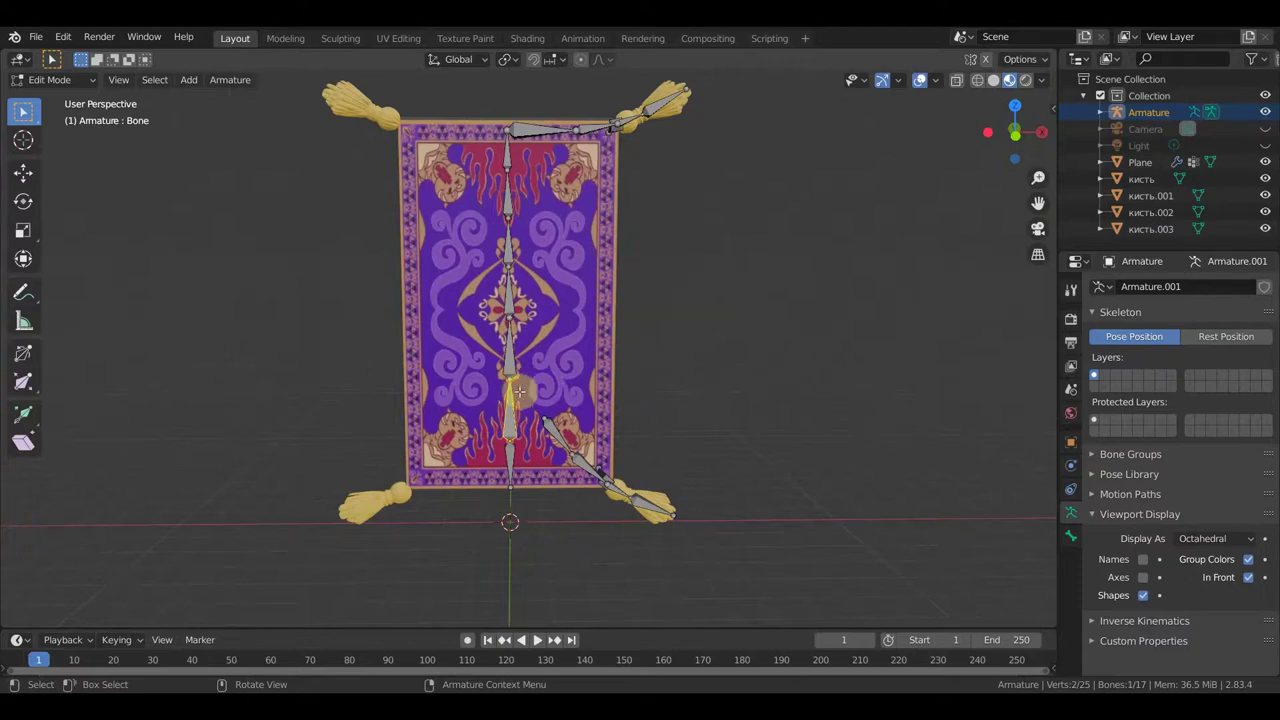
pyautogui.click(535, 441)
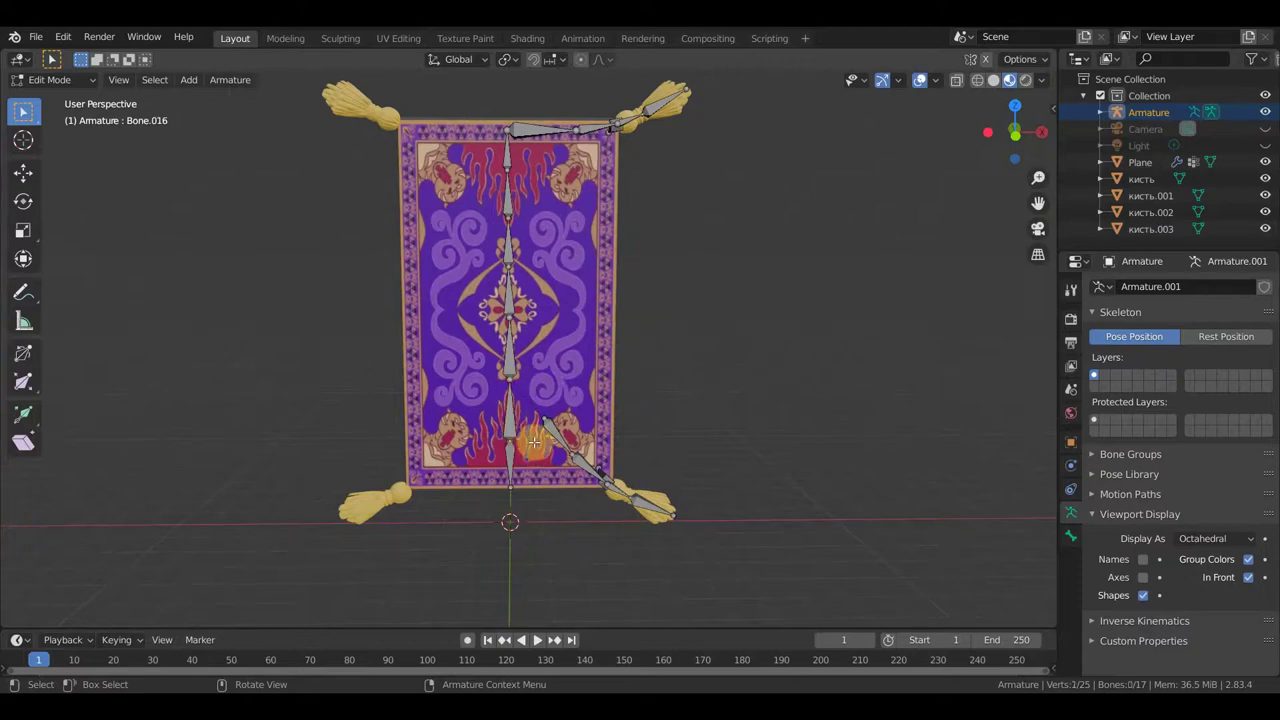
pyautogui.press('e')
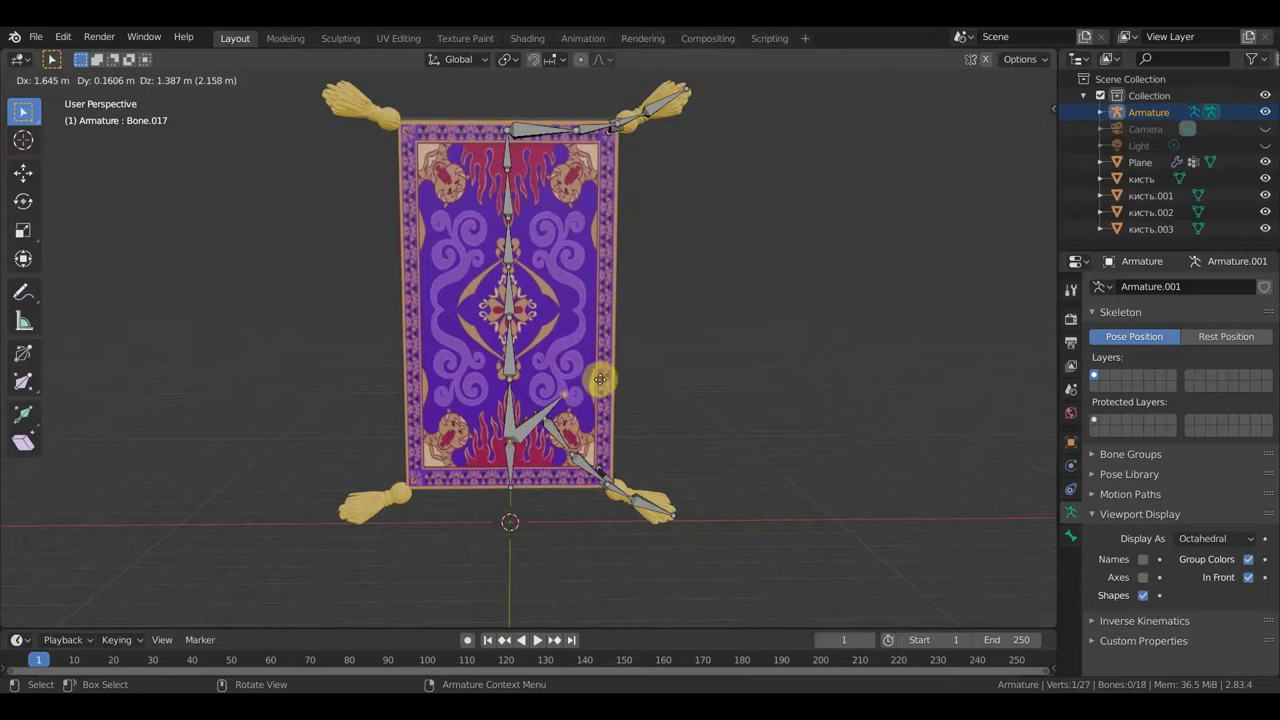
pyautogui.click(614, 358)
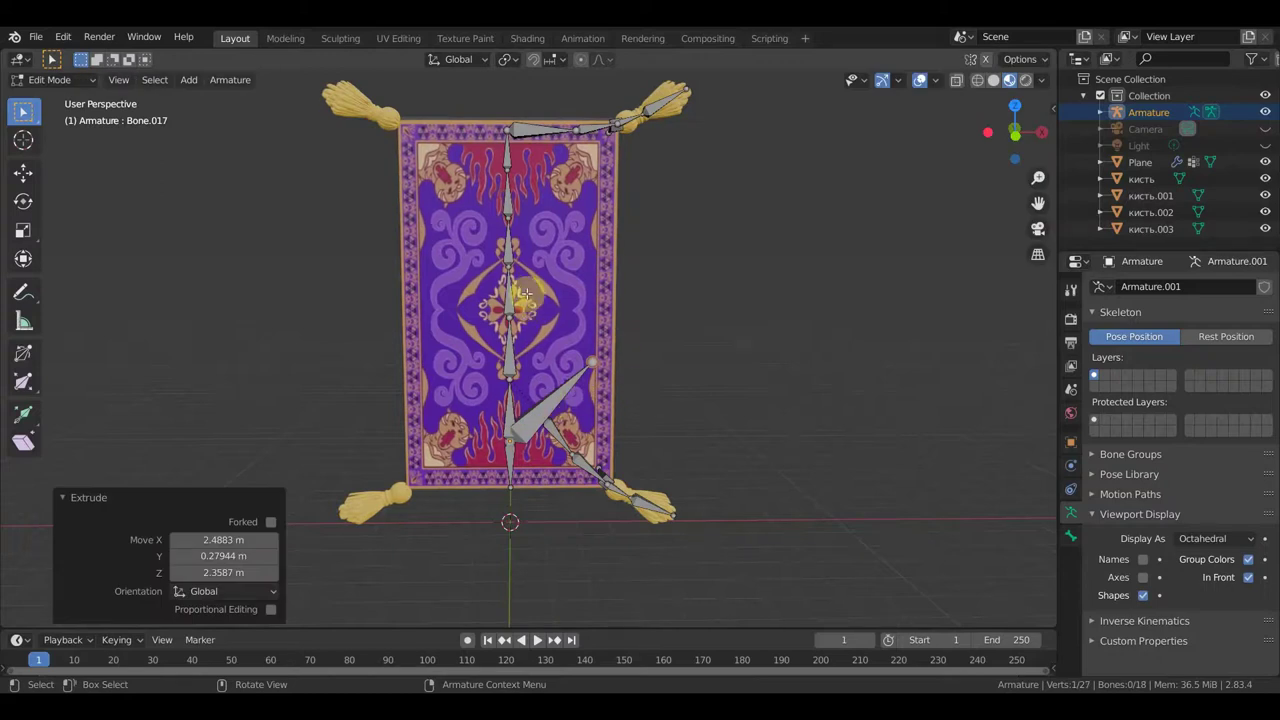
# - Extrude two side bones from higher spine joints, then undo them
pyautogui.click(510, 265)
pyautogui.press('e')
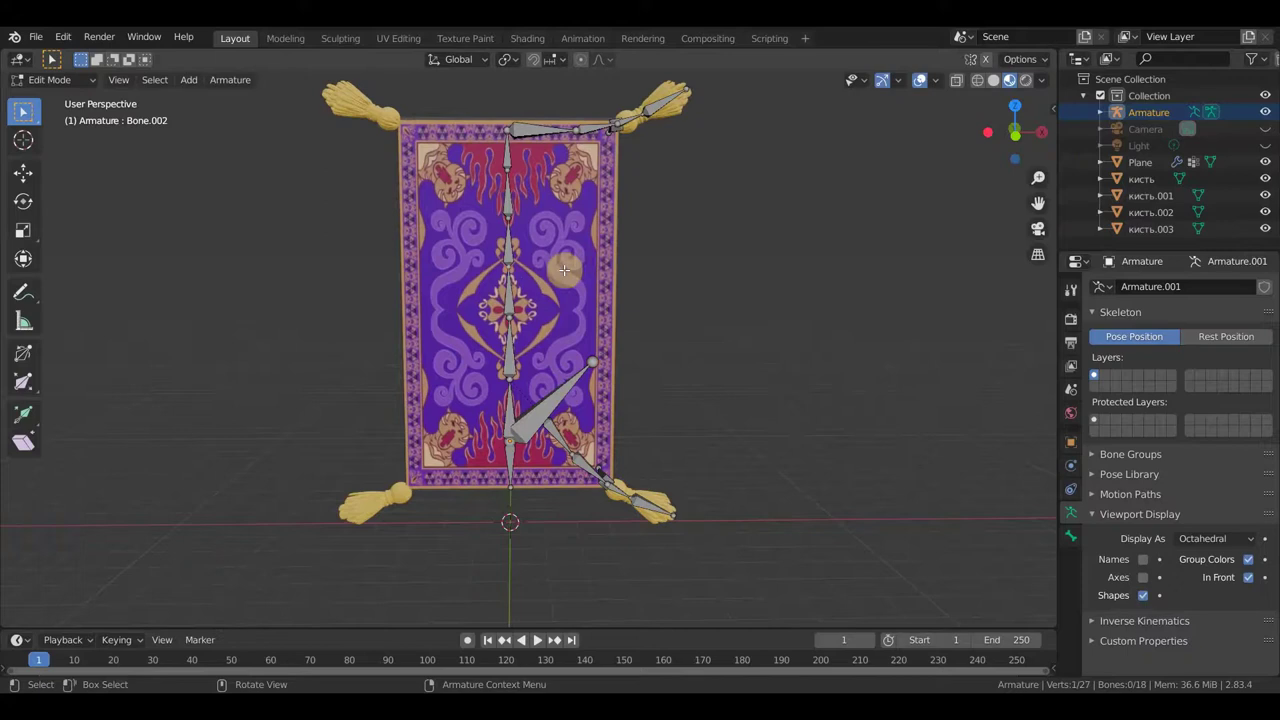
pyautogui.click(663, 263)
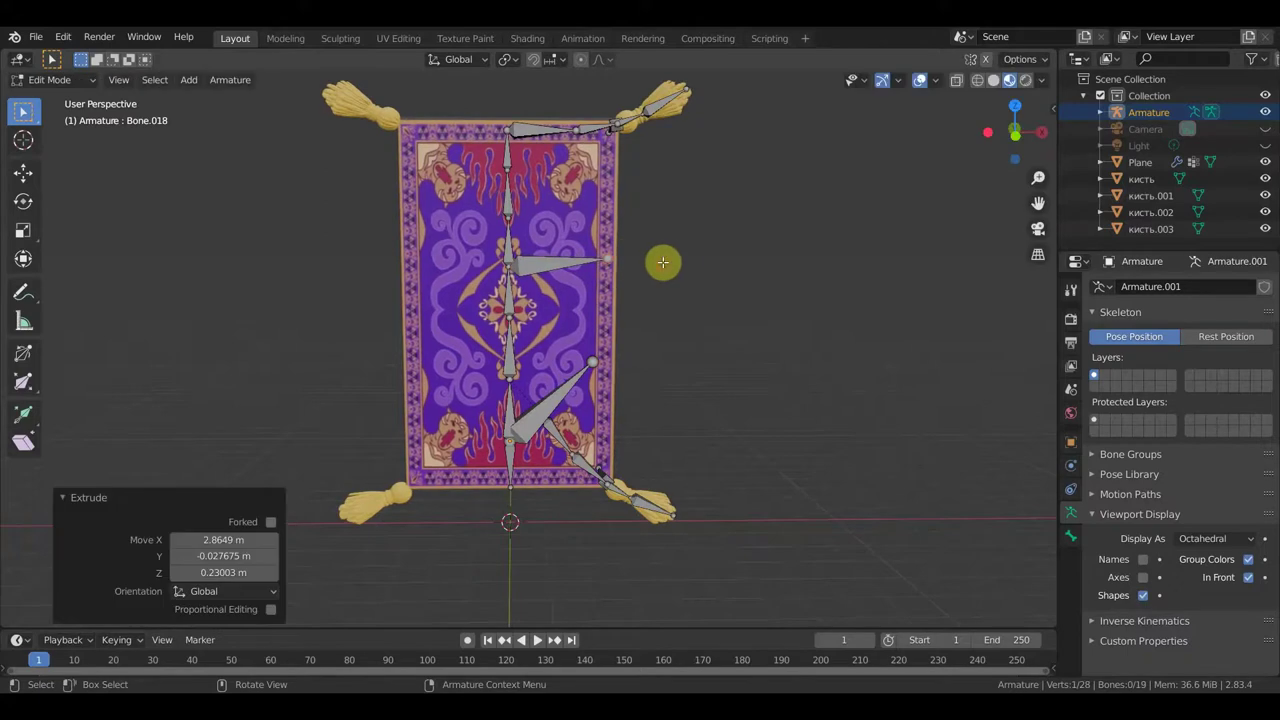
pyautogui.keyDown('shift'); pyautogui.click(510, 165); pyautogui.keyUp('shift')
pyautogui.press('e')
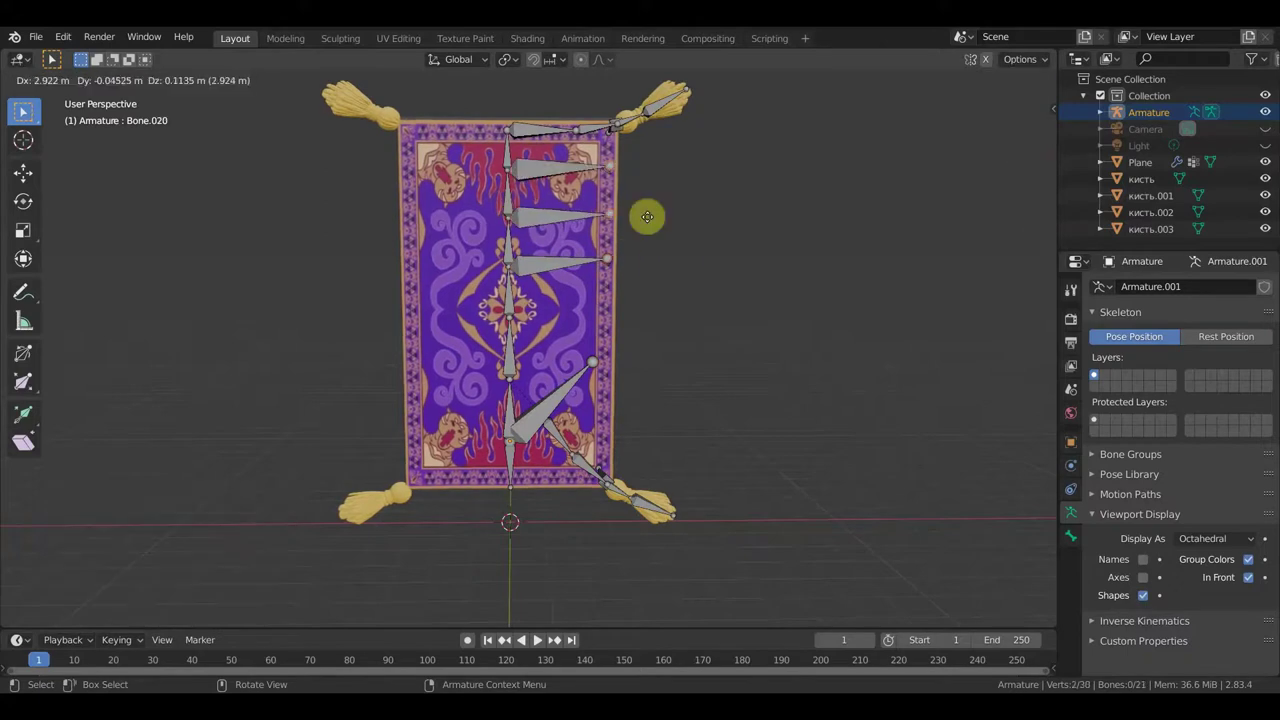
pyautogui.click(643, 217)
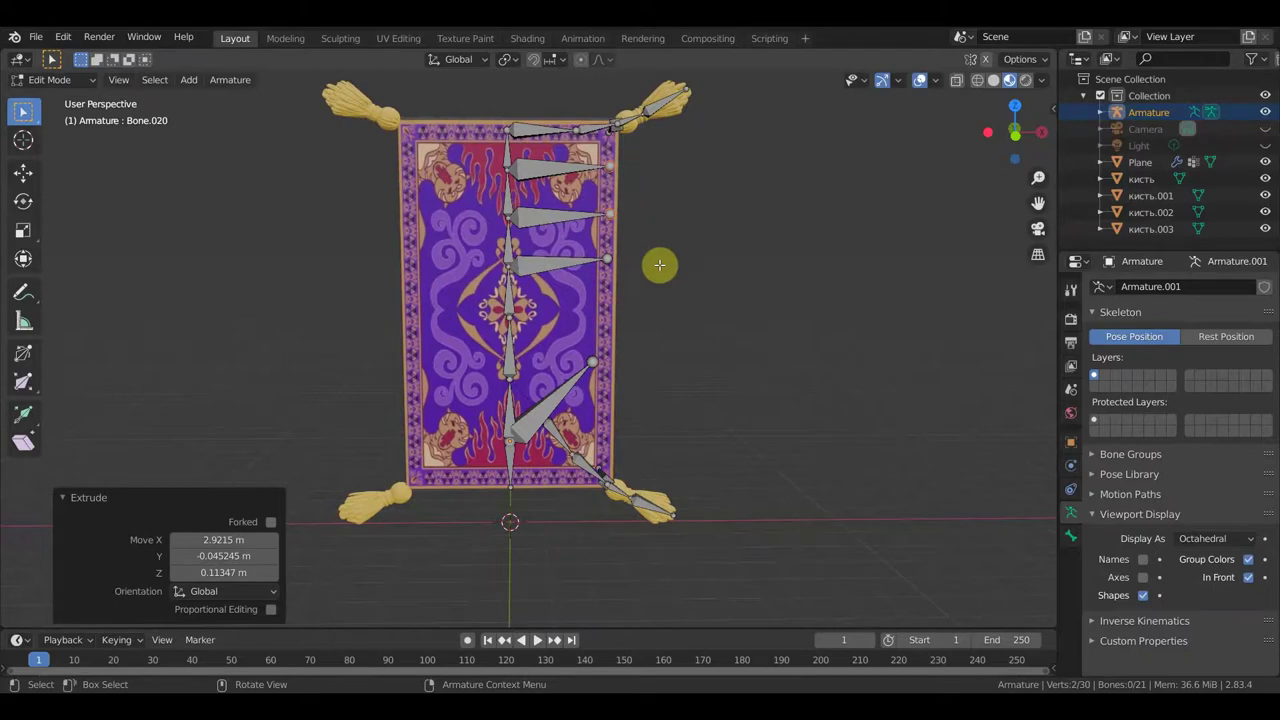
pyautogui.hotkey('ctrl', 'z')
pyautogui.hotkey('ctrl', 'z')
pyautogui.hotkey('ctrl', 'z')
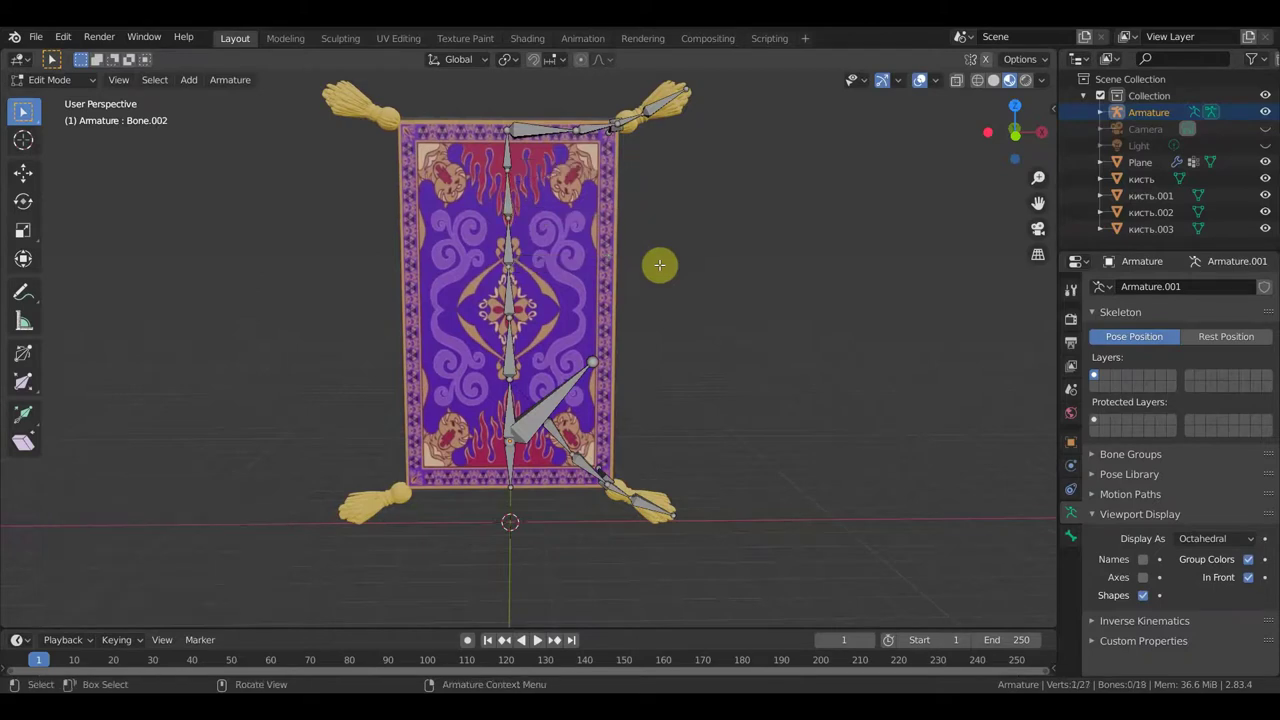
# - Clear the diagonal bone's parent and re-parent it to the central spine bone with Keep Offset
pyautogui.click(556, 412)
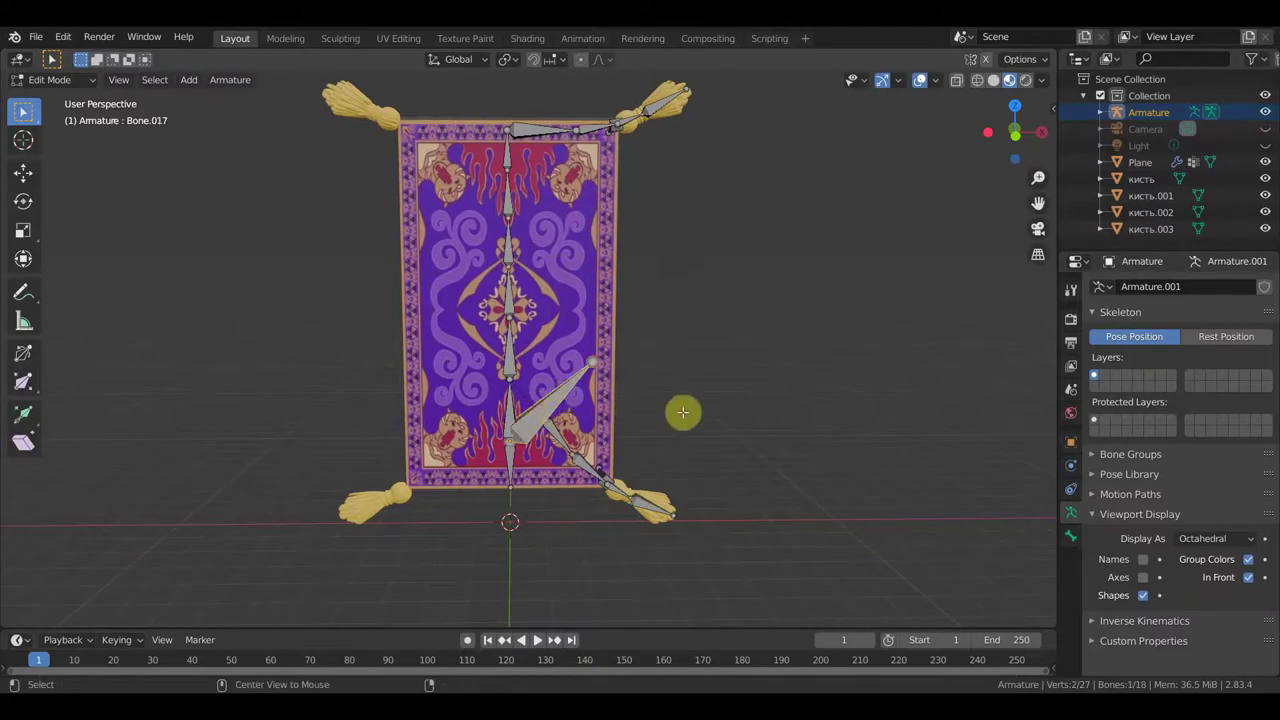
pyautogui.hotkey('alt', 'p')
pyautogui.click(640, 437)
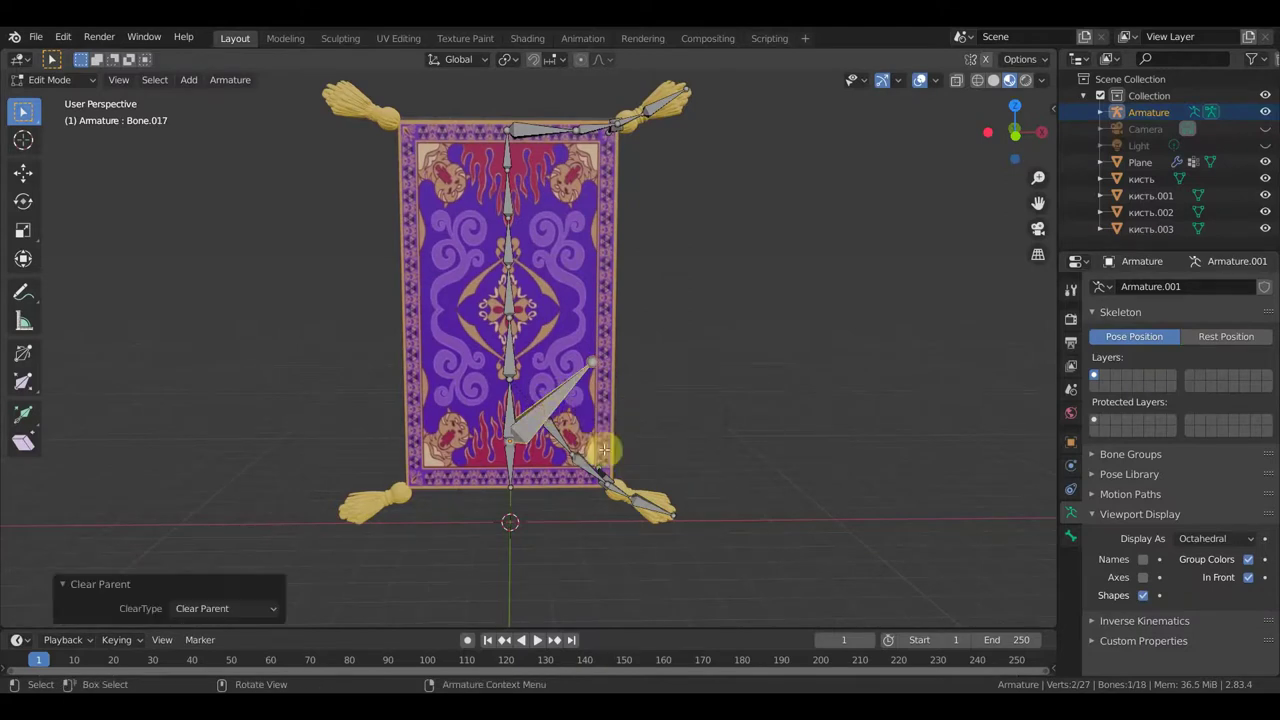
pyautogui.keyDown('shift'); pyautogui.click(508, 412); pyautogui.keyUp('shift')
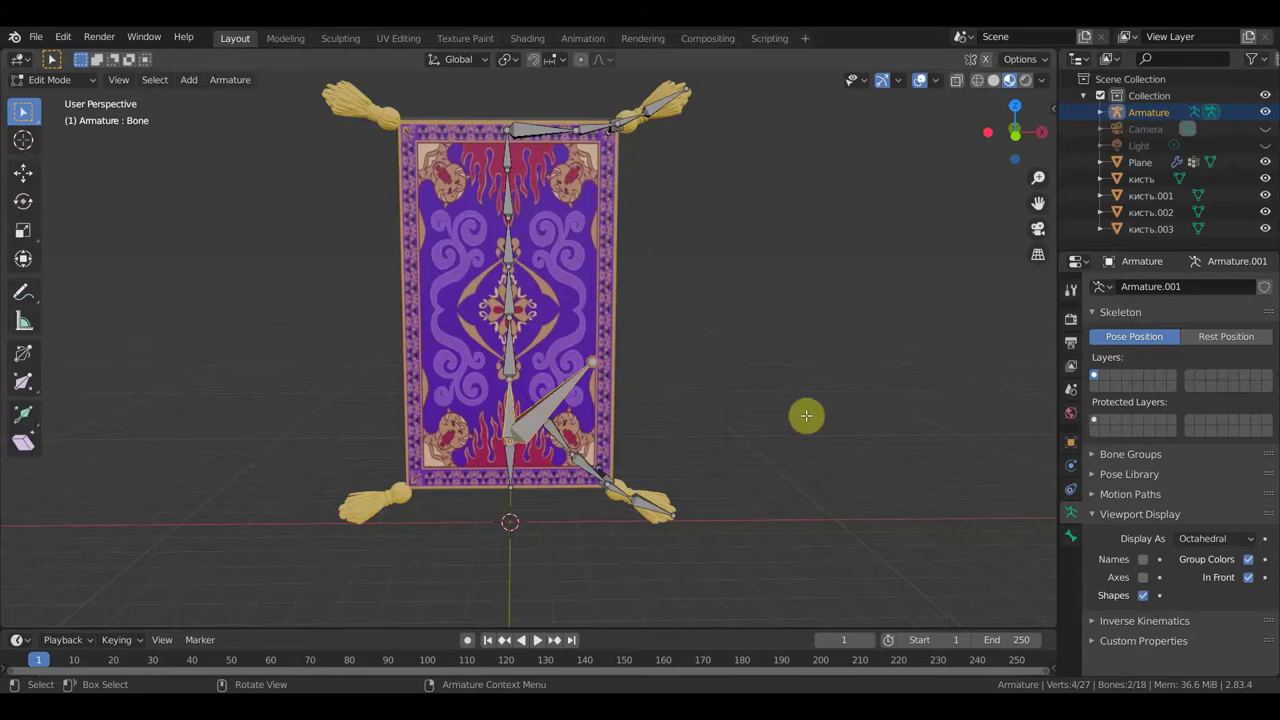
pyautogui.hotkey('ctrl', 'p')
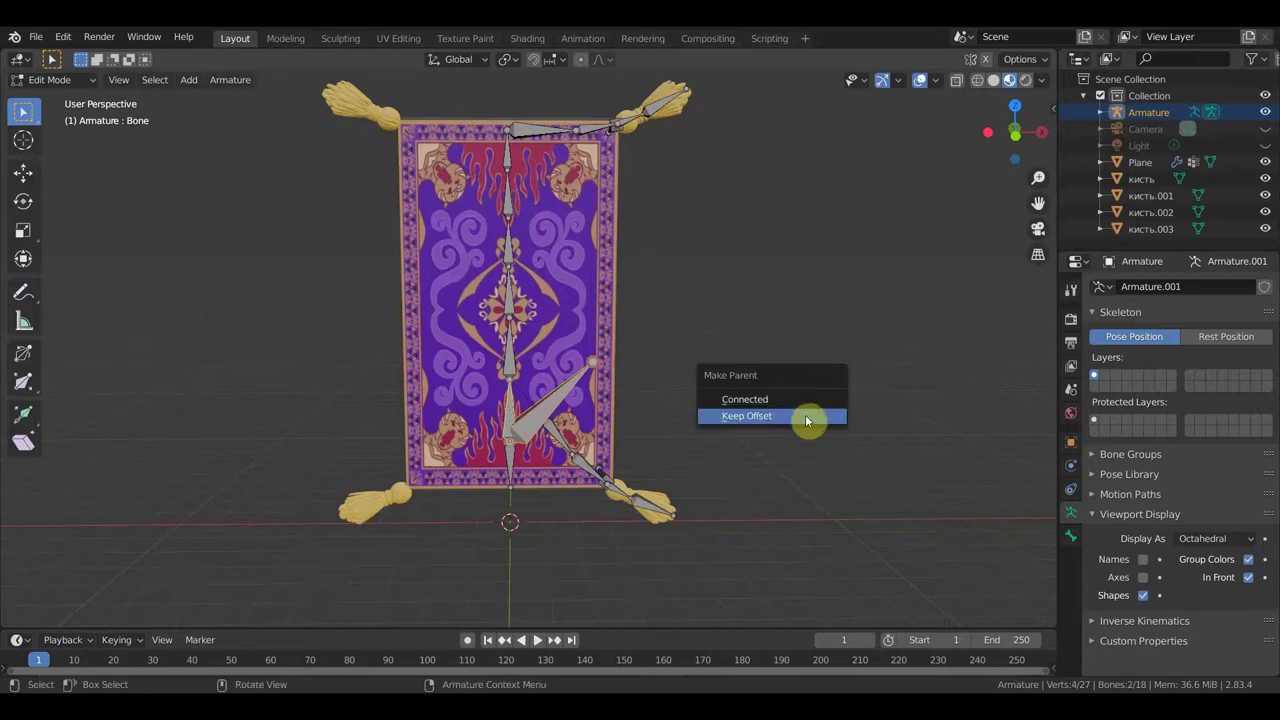
pyautogui.click(807, 420)
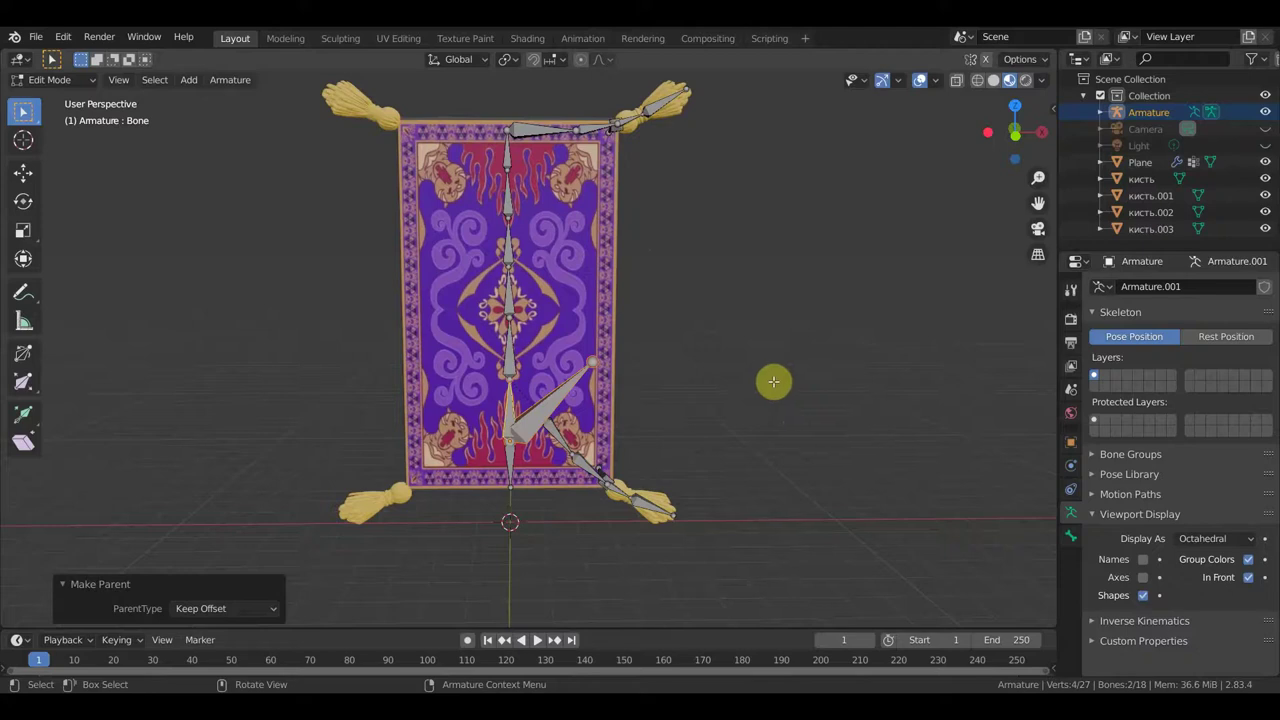
pyautogui.press('KP_1')
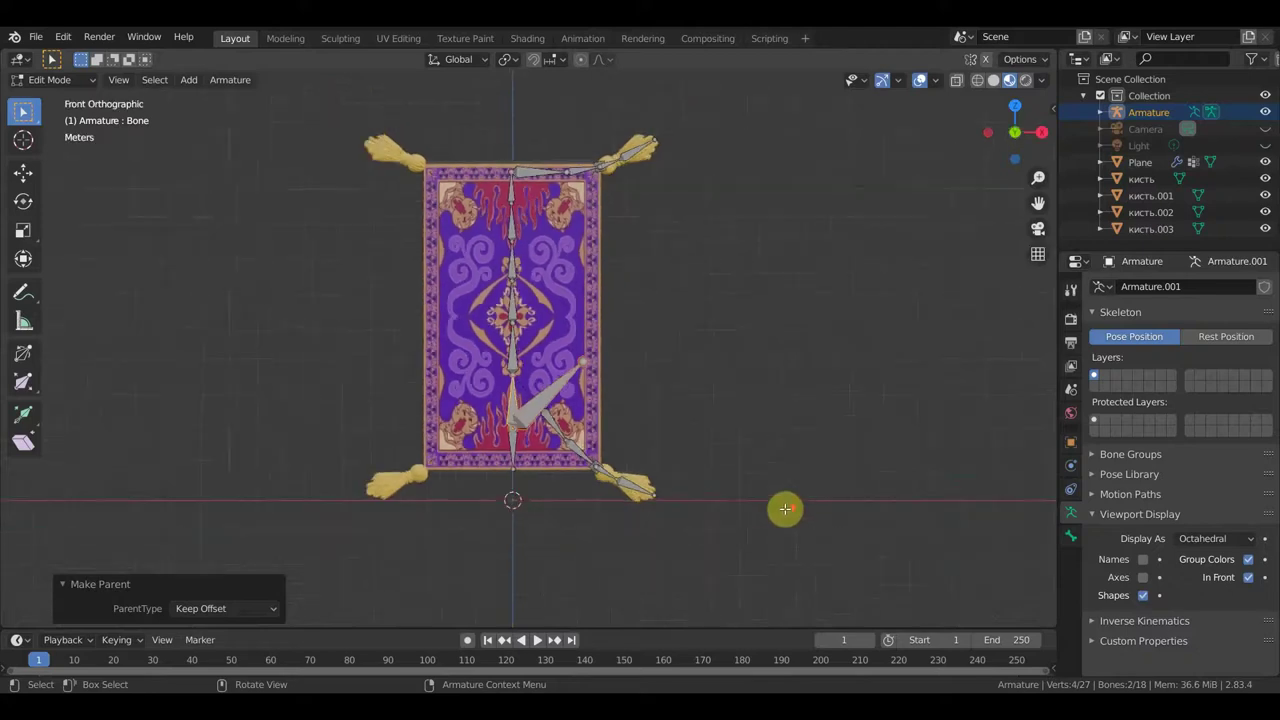
# - Select the bones on the carpet's right half, including the top-edge bones
pyautogui.scroll(-2, 770, 515)
pyautogui.moveTo(740, 523); pyautogui.dragTo(530, 143)
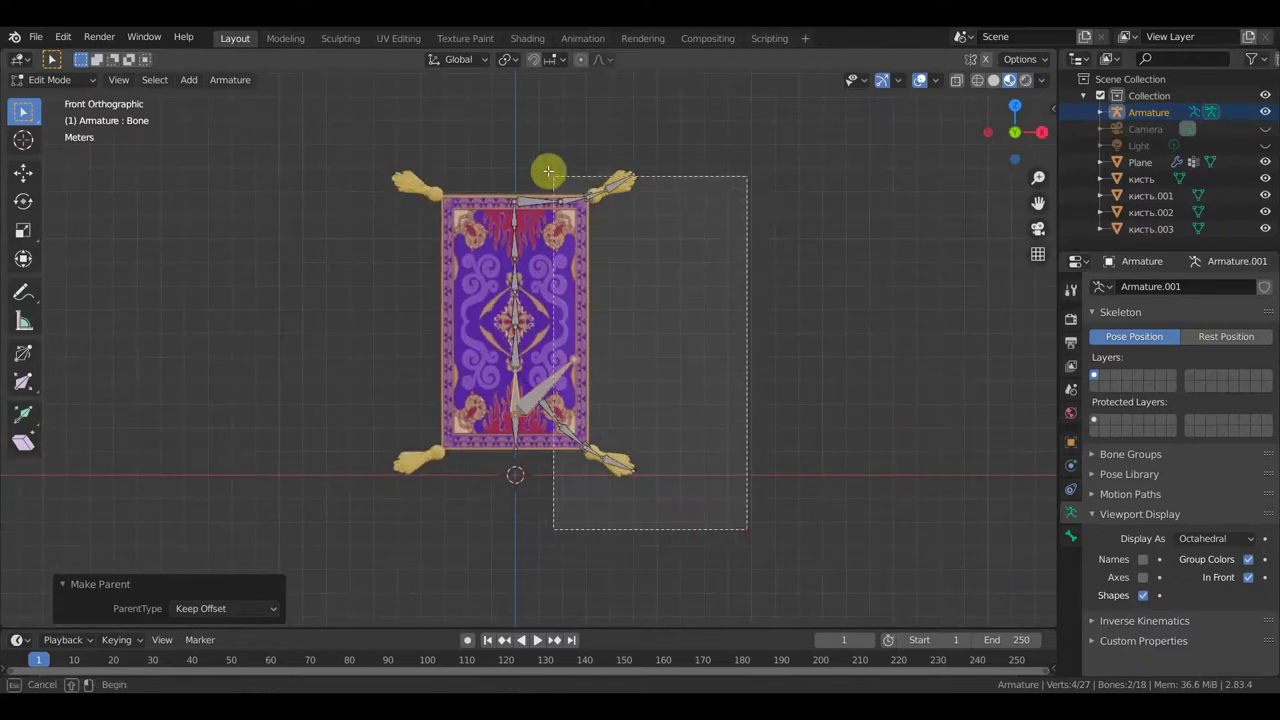
pyautogui.scroll(1, 553, 180)
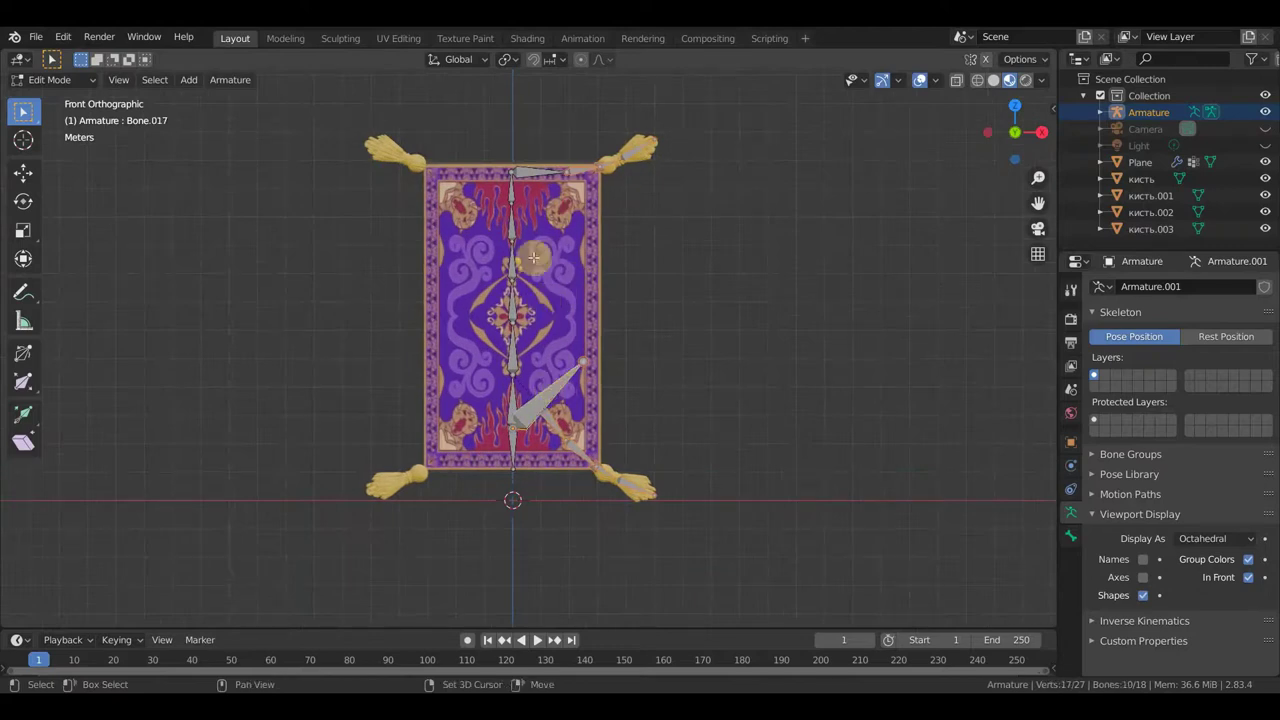
pyautogui.keyDown('shift'); pyautogui.click(532, 175); pyautogui.keyUp('shift')
pyautogui.keyDown('shift'); pyautogui.click(537, 173); pyautogui.keyUp('shift')
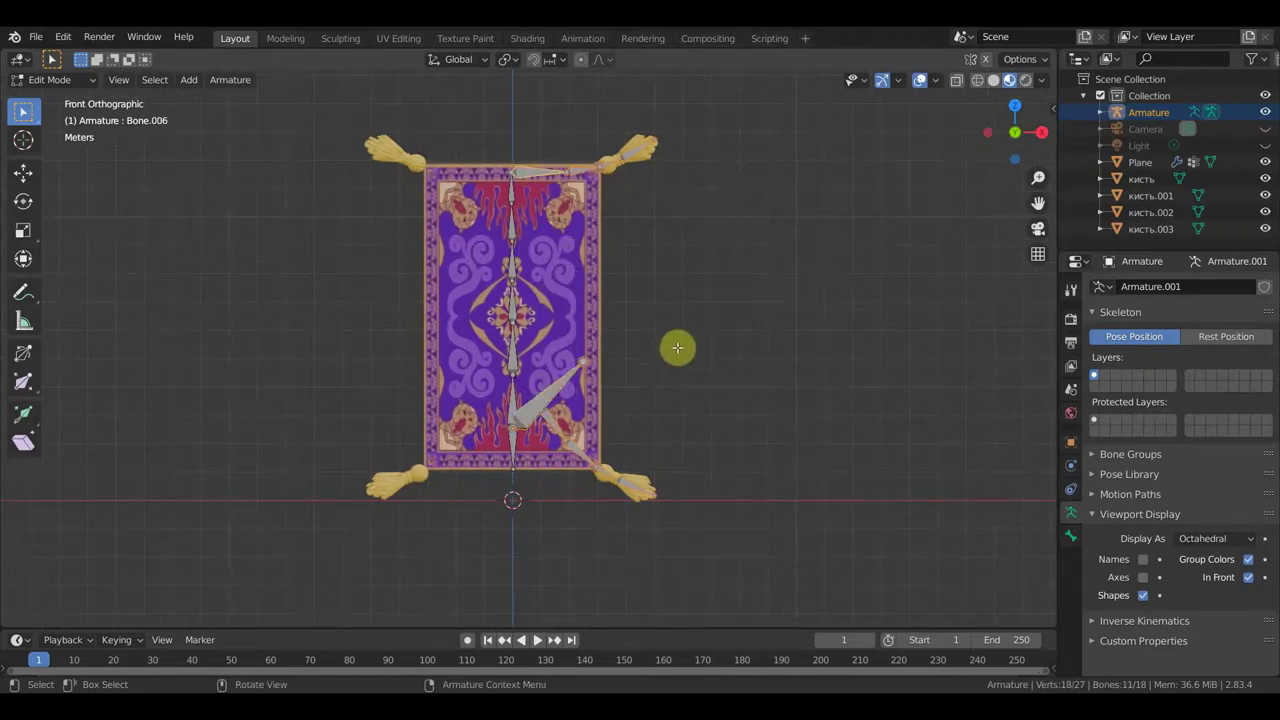
pyautogui.moveTo(677, 346)
pyautogui.mouseDown(button='middle')
pyautogui.moveTo(526, 398)
pyautogui.moveTo(574, 501)
pyautogui.moveTo(619, 472)
pyautogui.mouseUp(button='middle')
pyautogui.click(717, 458)
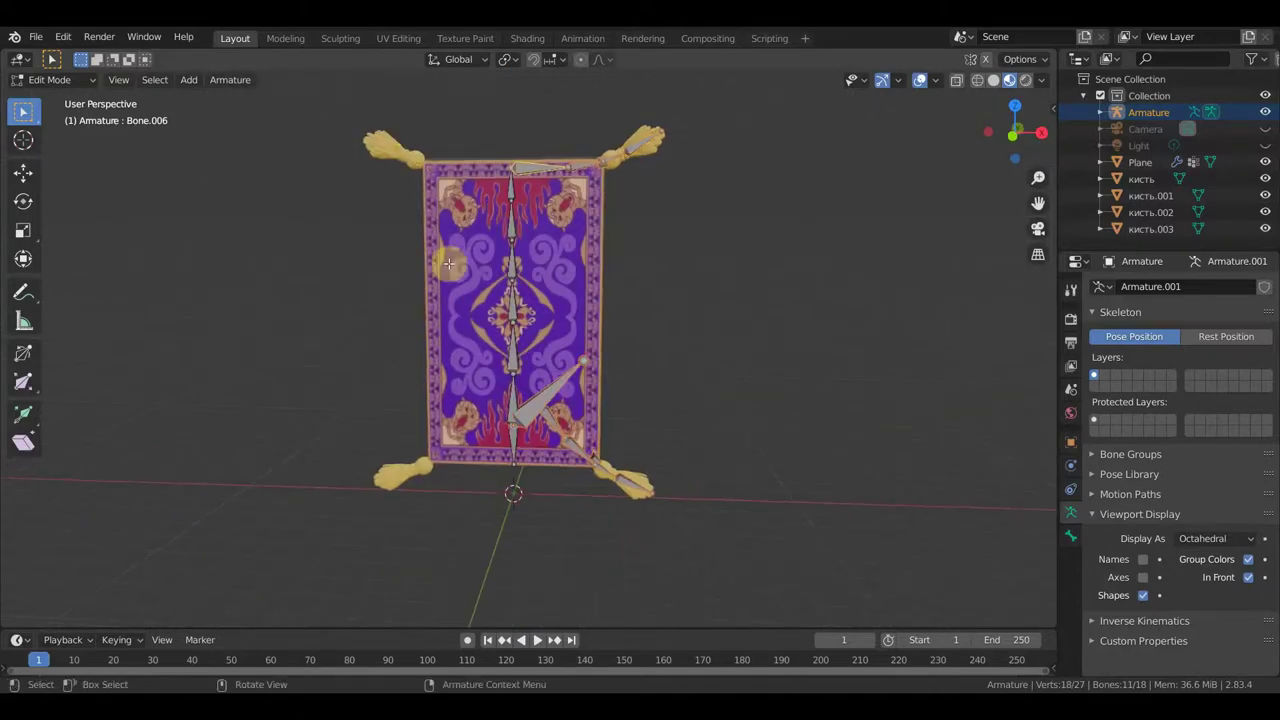
pyautogui.press('KP_1')
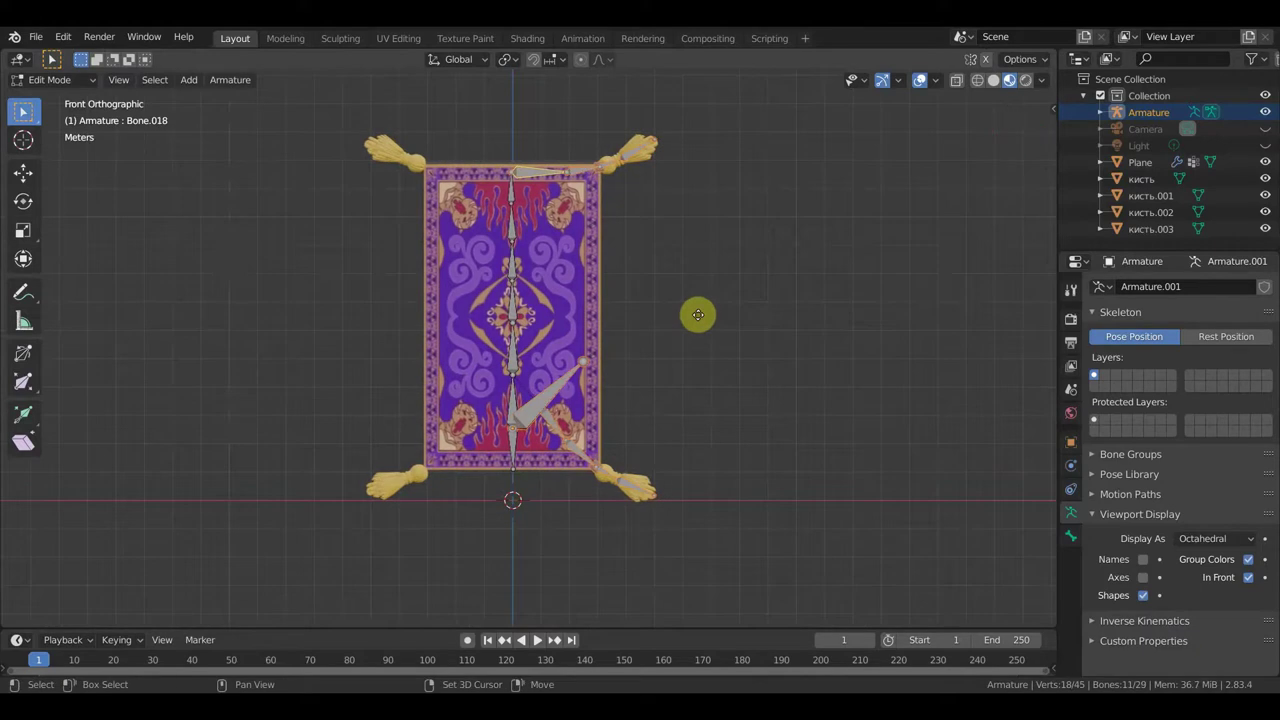
# - Duplicate the selected bones and mirror the copies across the global X axis
pyautogui.hotkey('shift', 'd')
pyautogui.rightClick(697, 315)
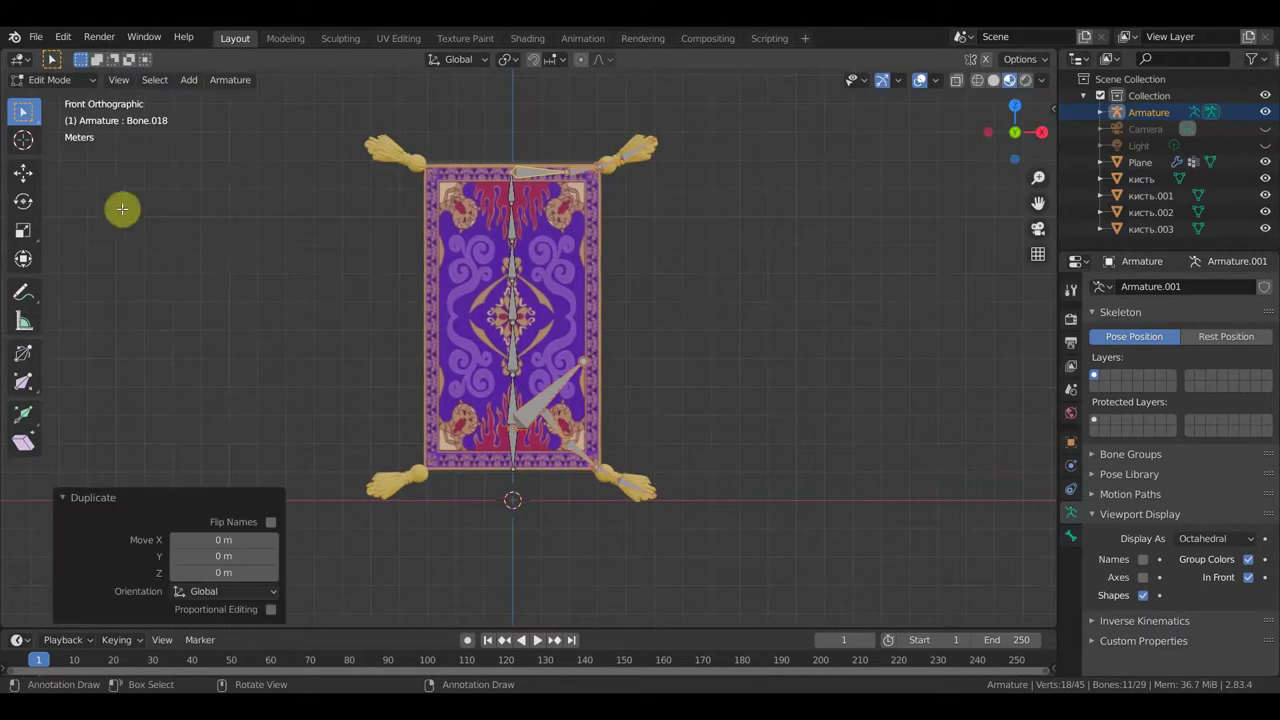
pyautogui.rightClick(528, 180)
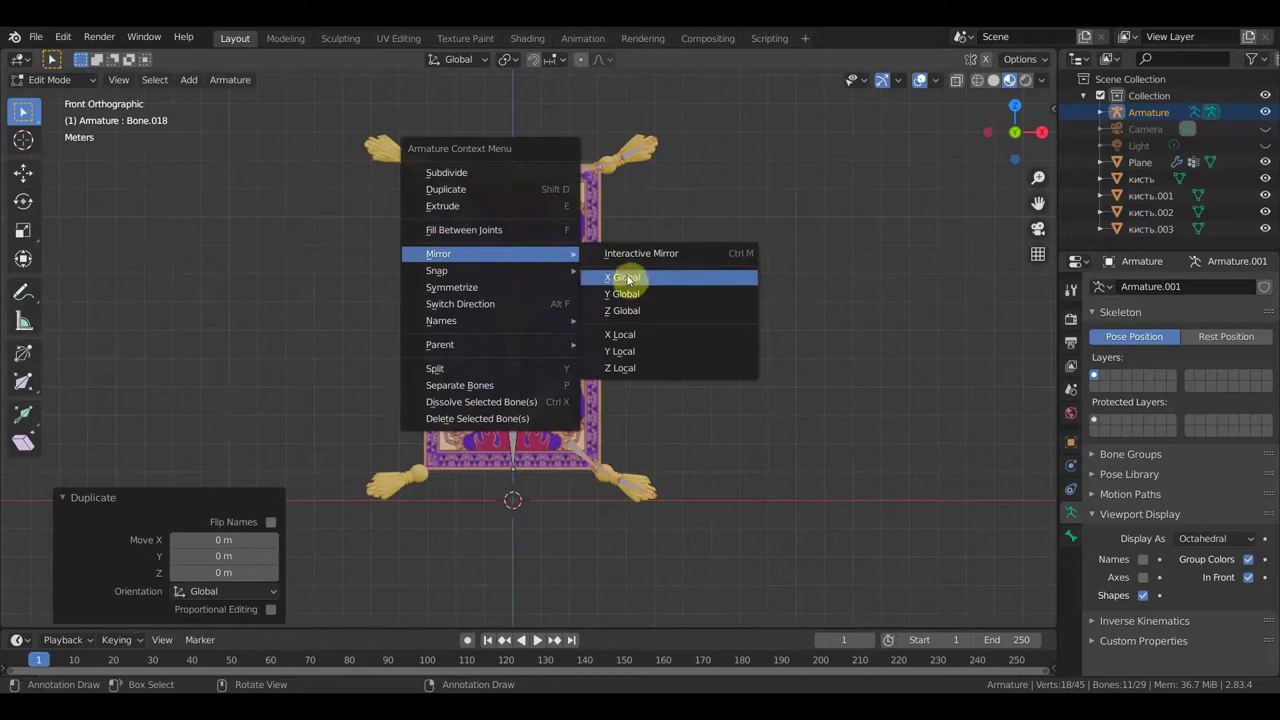
pyautogui.click(626, 278)
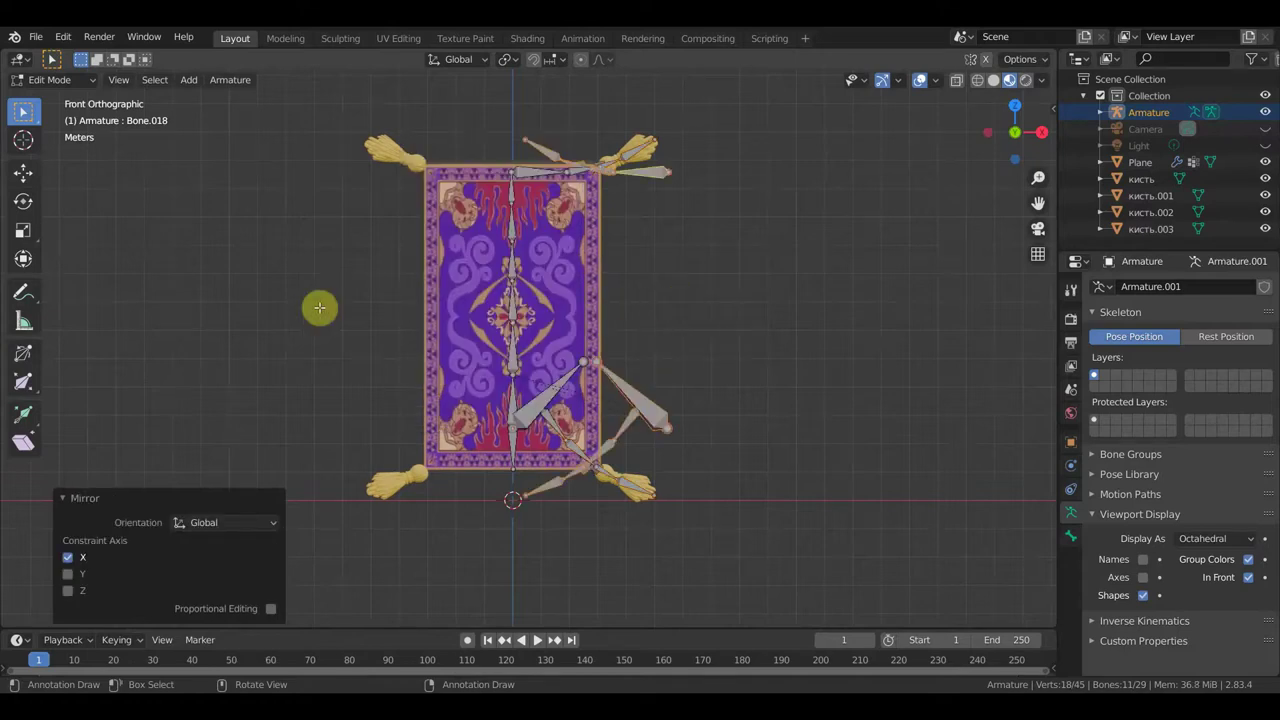
# - Slide the mirrored bones left onto the left-side tassels and leave bone editing
pyautogui.click(24, 176)
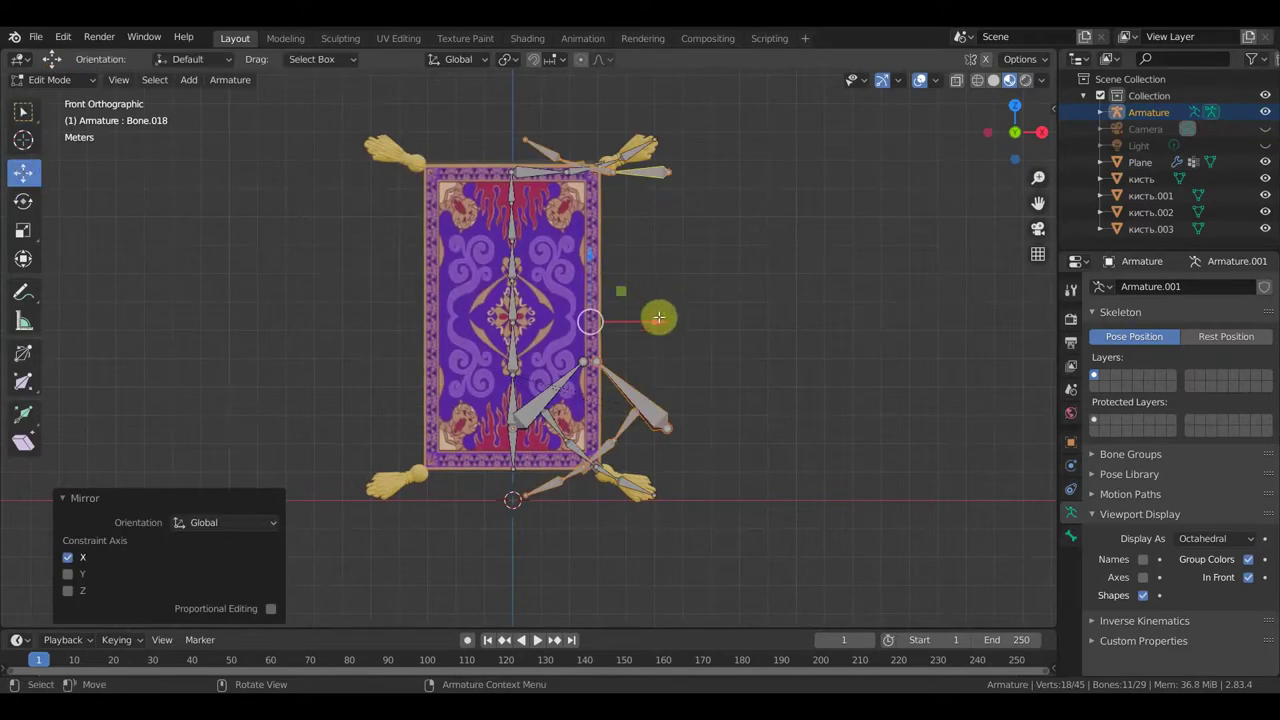
pyautogui.moveTo(658, 321); pyautogui.dragTo(502, 319)
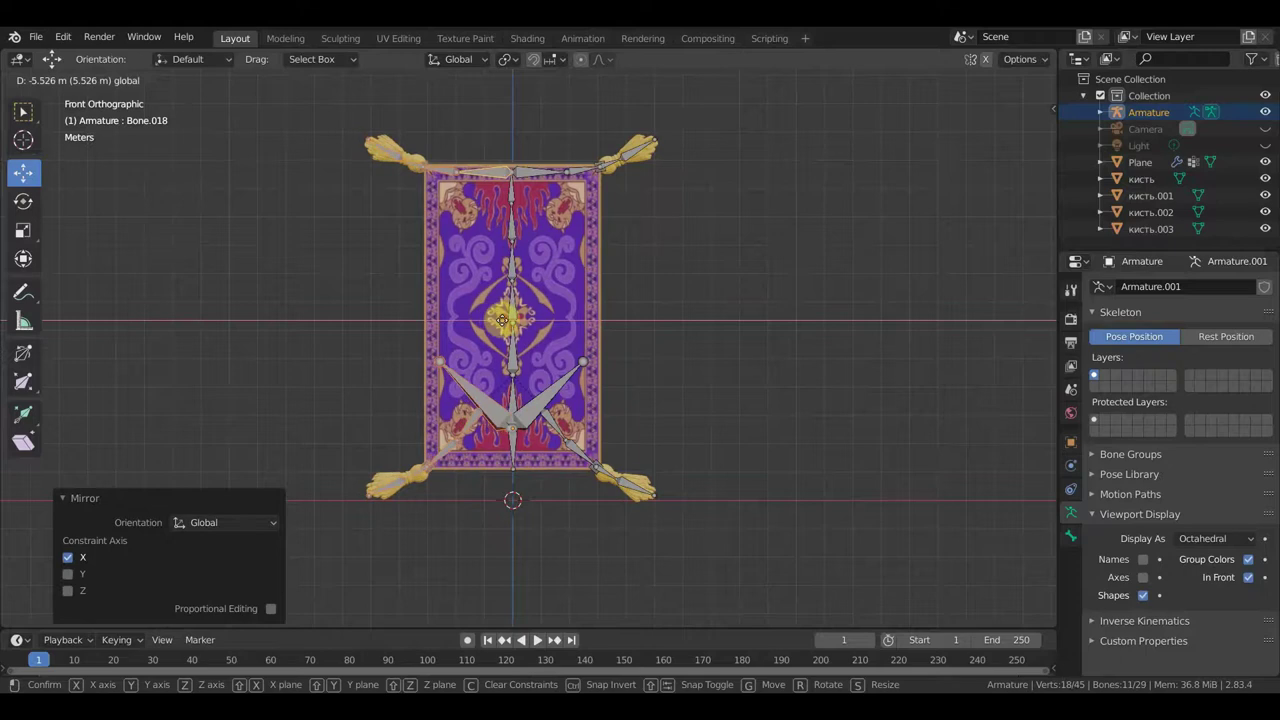
pyautogui.click(502, 319)
pyautogui.hotkey('ctrl', 'Tab')
pyautogui.moveTo(600, 335)
pyautogui.mouseDown(button='middle')
pyautogui.moveTo(643, 349)
pyautogui.moveTo(380, 366)
pyautogui.moveTo(686, 346)
pyautogui.moveTo(663, 349)
pyautogui.mouseUp(button='middle')
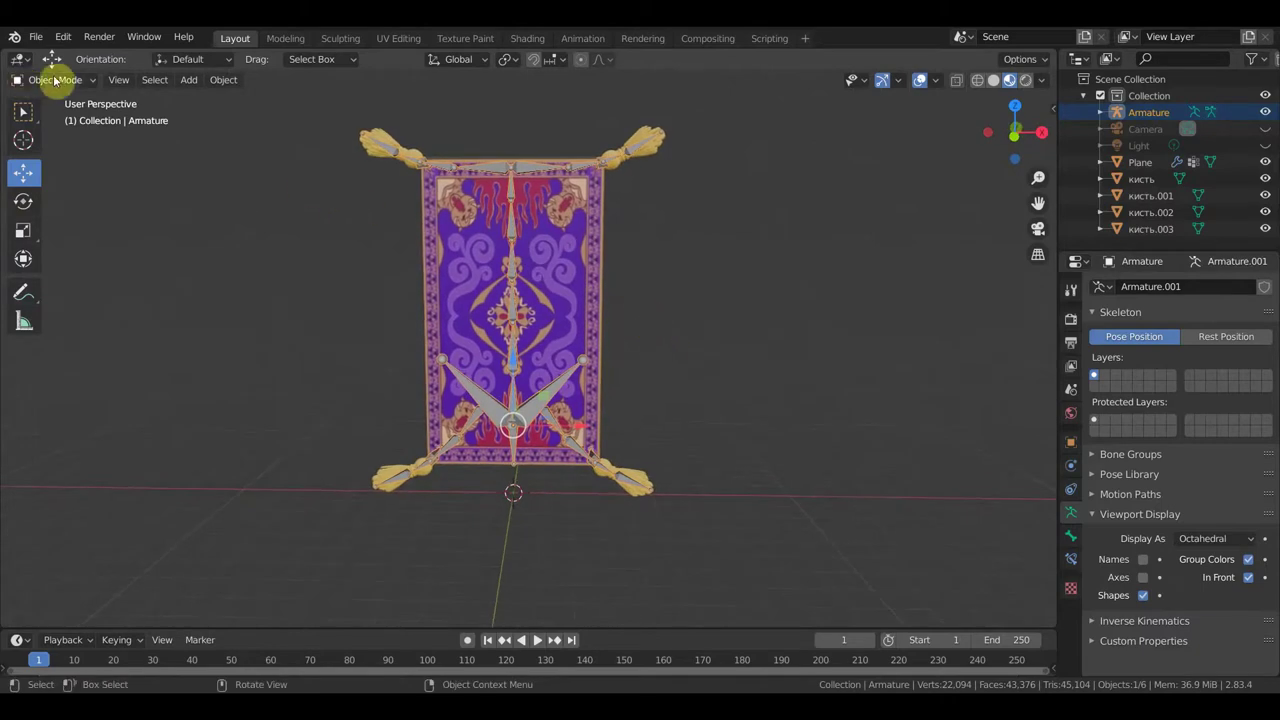
# - Switch to Pose Mode and add an IK constraint to Bone.007 targeting Bone.010
pyautogui.click(60, 80)
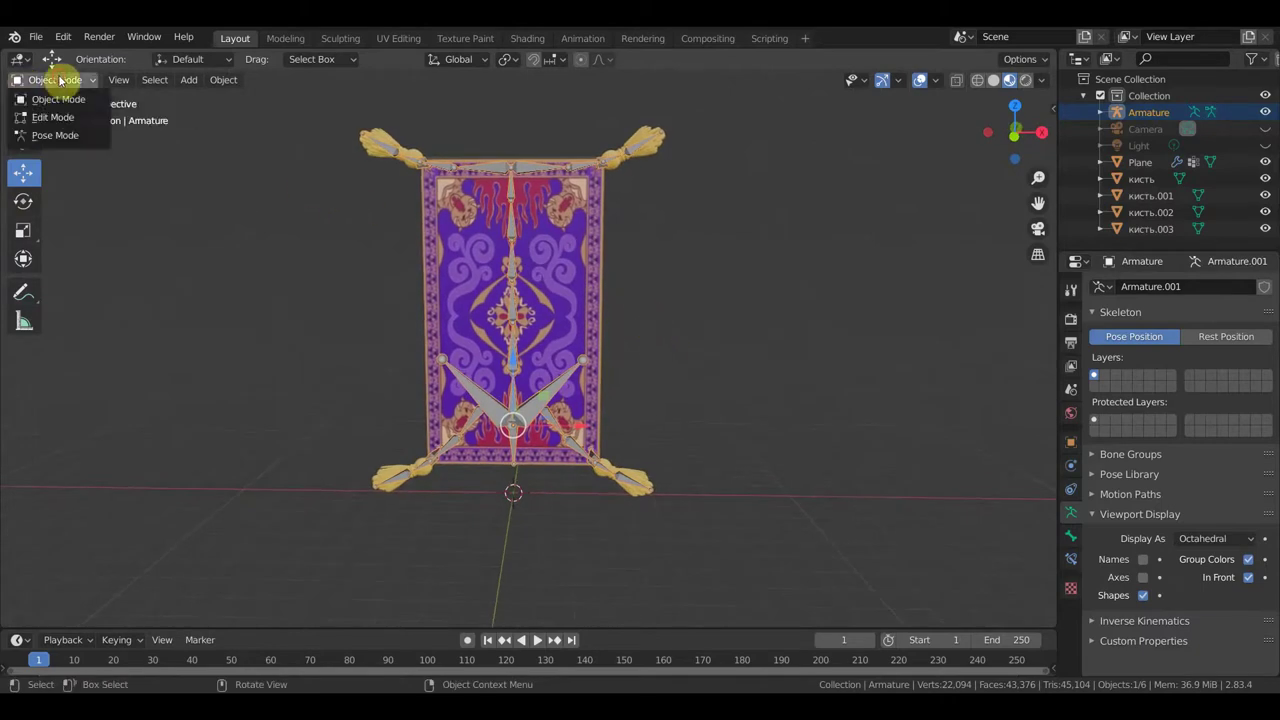
pyautogui.click(70, 138)
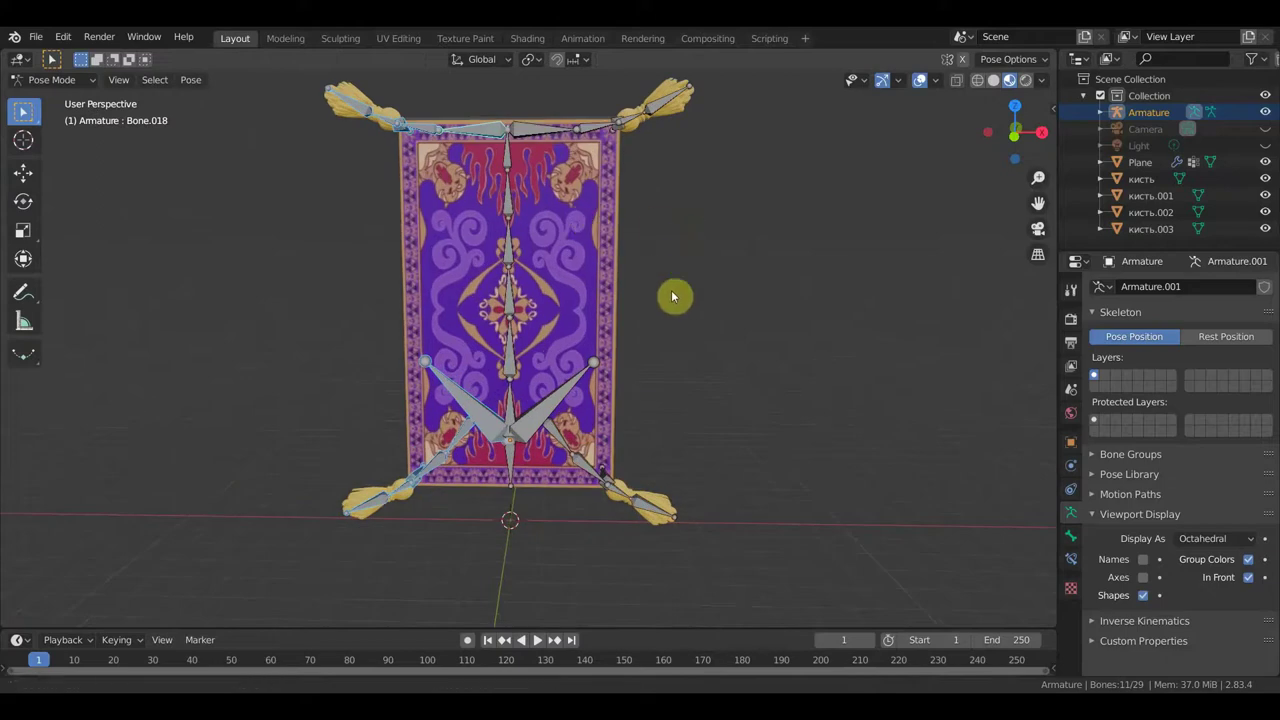
pyautogui.moveTo(671, 290)
pyautogui.keyDown('shift'); pyautogui.mouseDown(button='middle')
pyautogui.moveTo(629, 318)
pyautogui.moveTo(608, 283)
pyautogui.moveTo(631, 380)
pyautogui.moveTo(588, 291)
pyautogui.mouseUp(button='middle'); pyautogui.keyUp('shift')
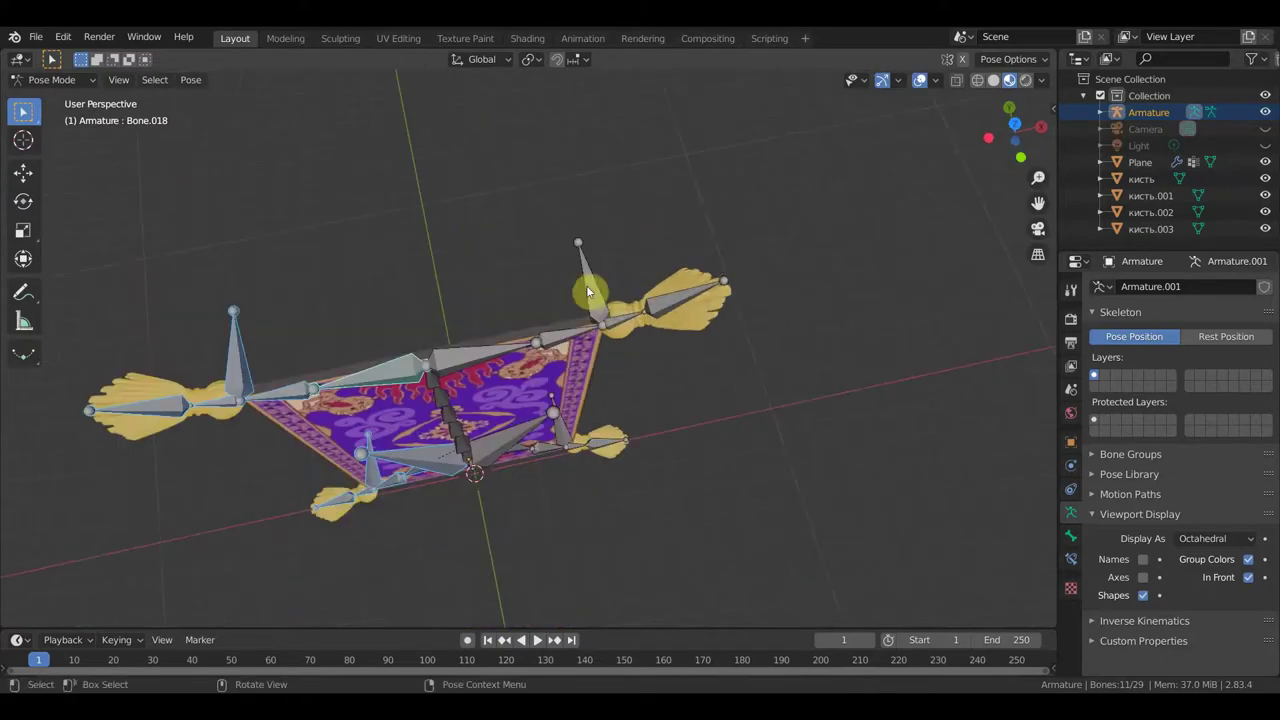
pyautogui.click(604, 324)
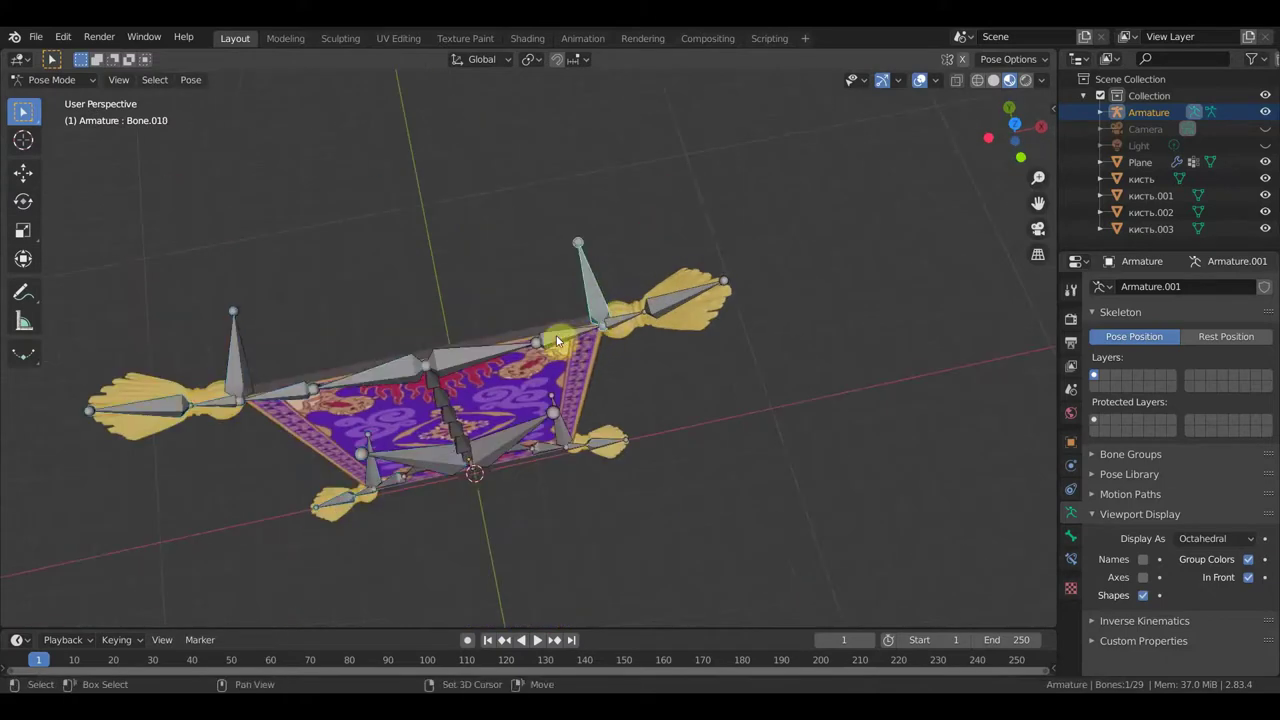
pyautogui.keyDown('shift'); pyautogui.click(557, 341); pyautogui.keyUp('shift')
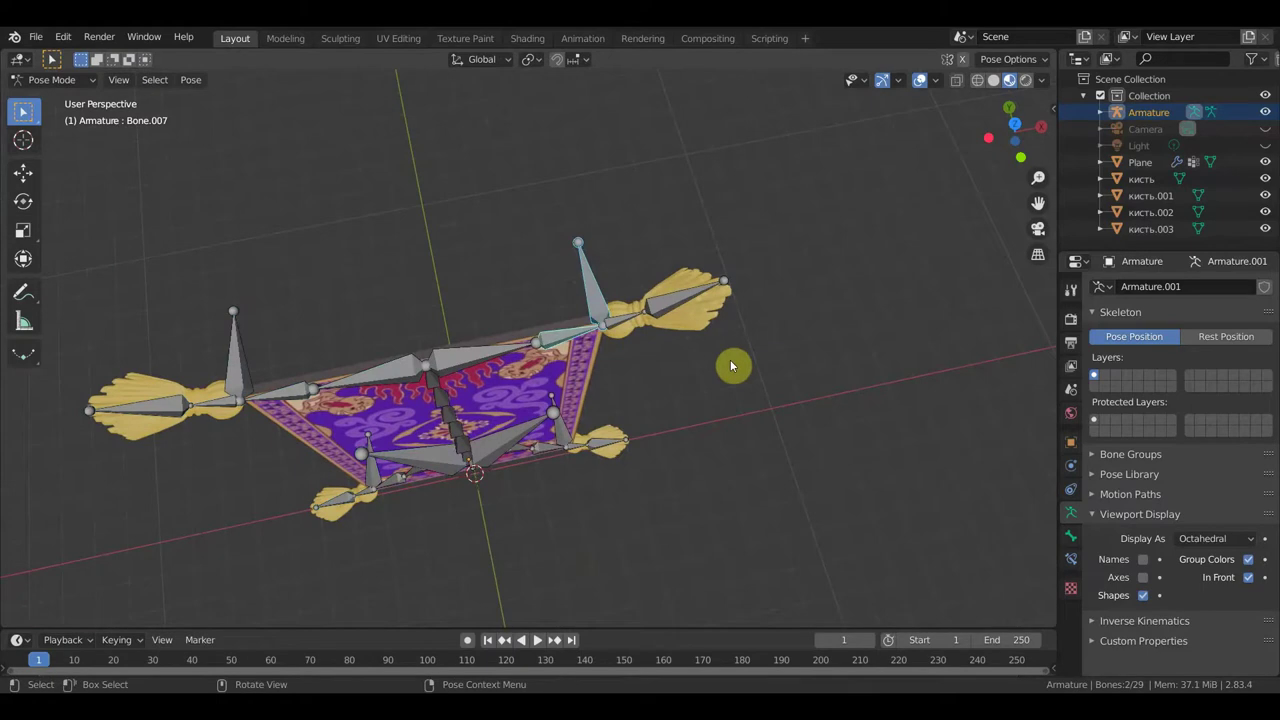
pyautogui.hotkey('ctrl', 'p')
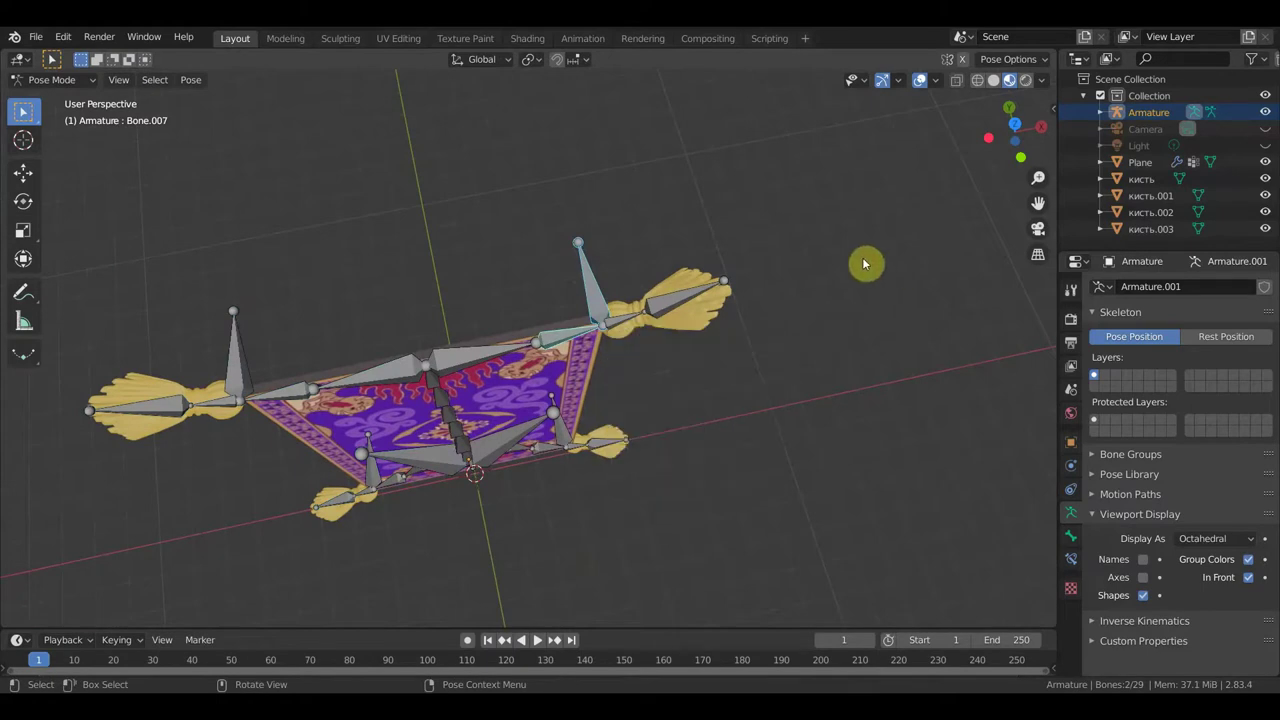
pyautogui.hotkey('ctrl', 'shift', 'c')
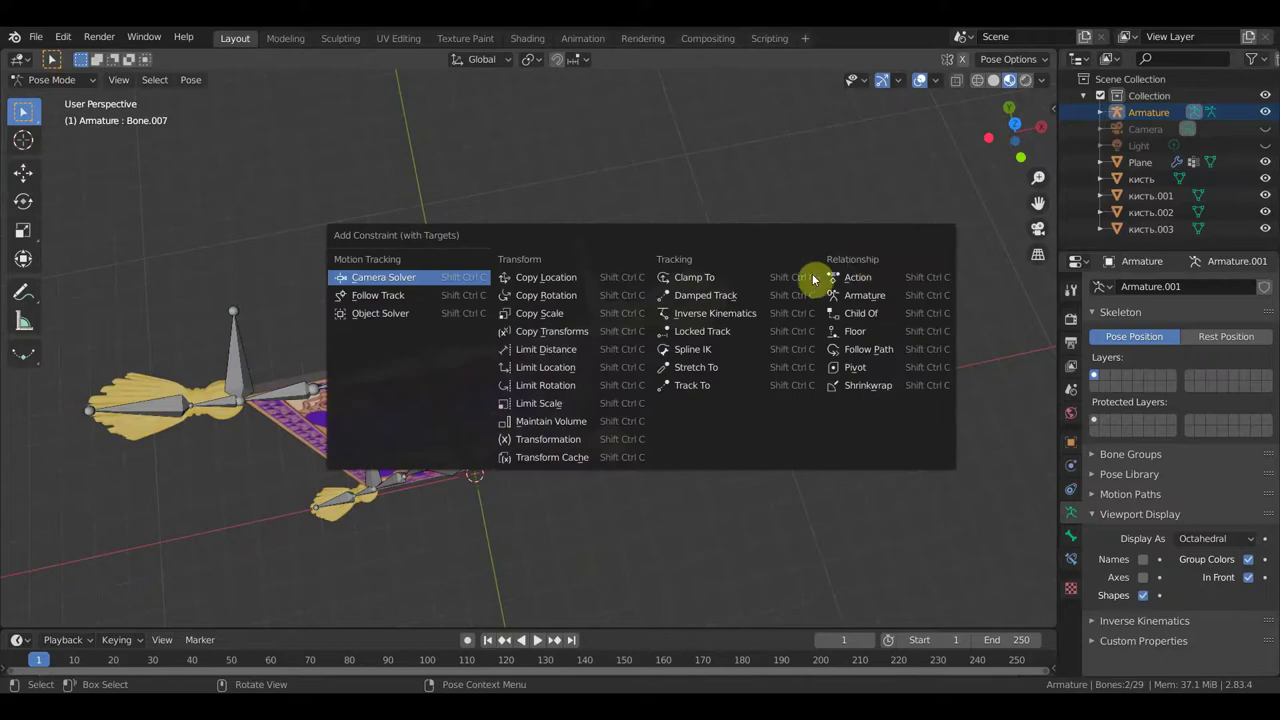
pyautogui.click(716, 316)
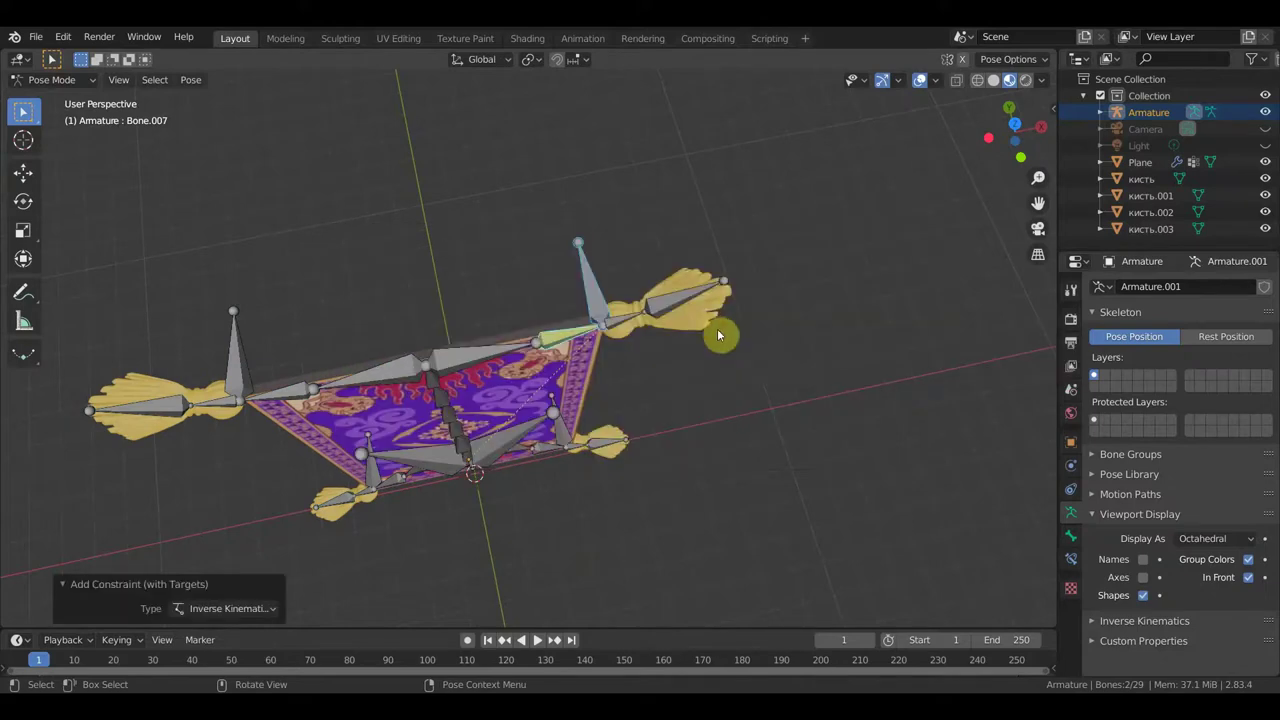
# - Set Bone.007's IK chain length to 2 in the Bone Constraints properties
pyautogui.click(565, 342)
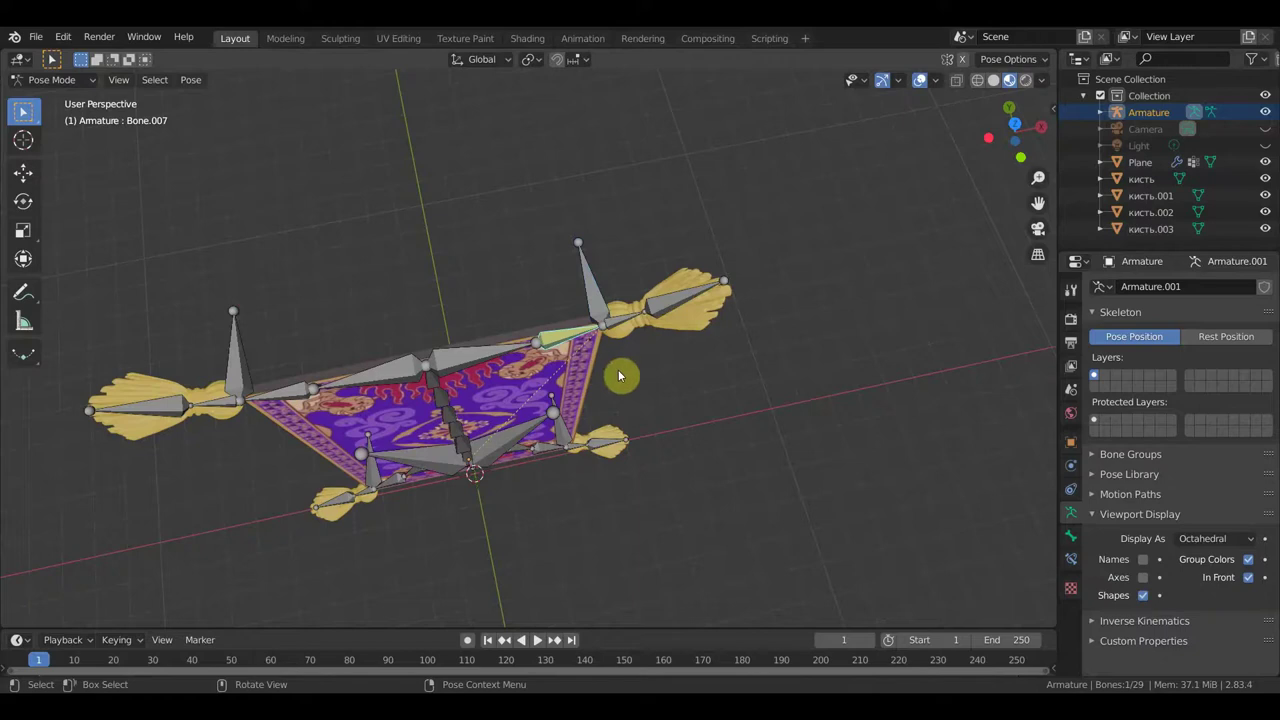
pyautogui.click(1071, 559)
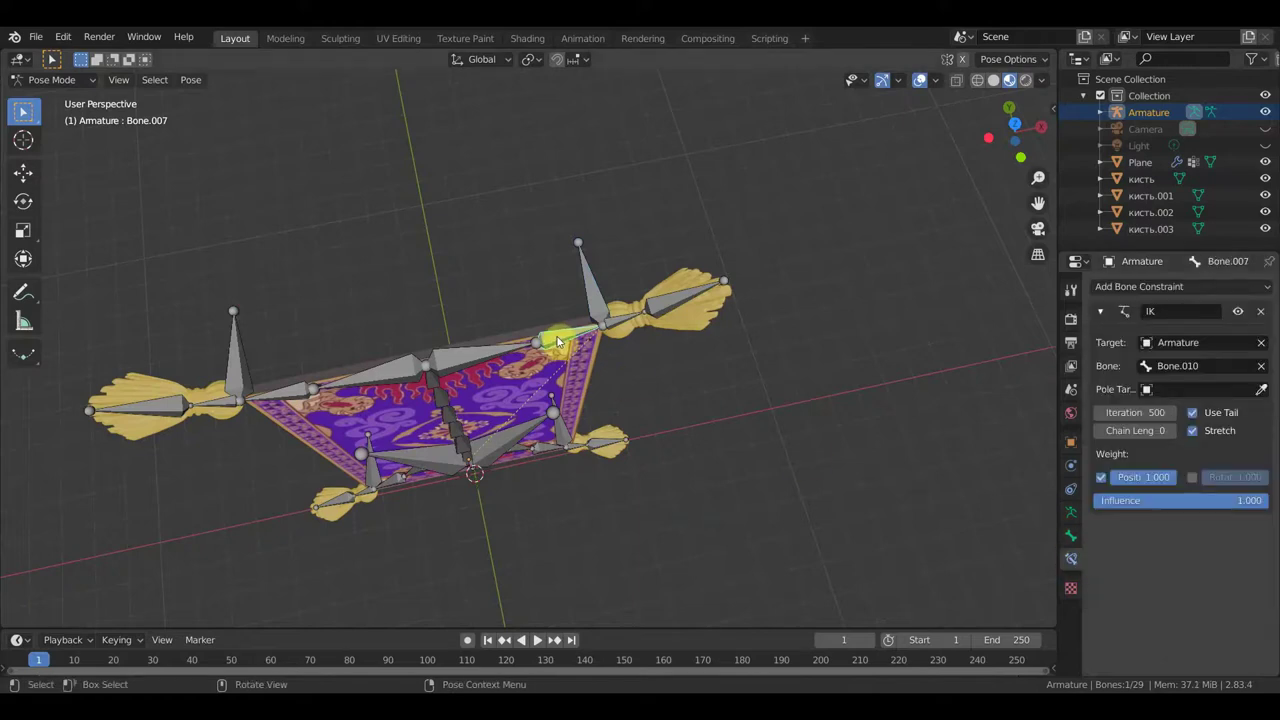
pyautogui.moveTo(1144, 437); pyautogui.dragTo(1163, 431)
pyautogui.click(1173, 432)
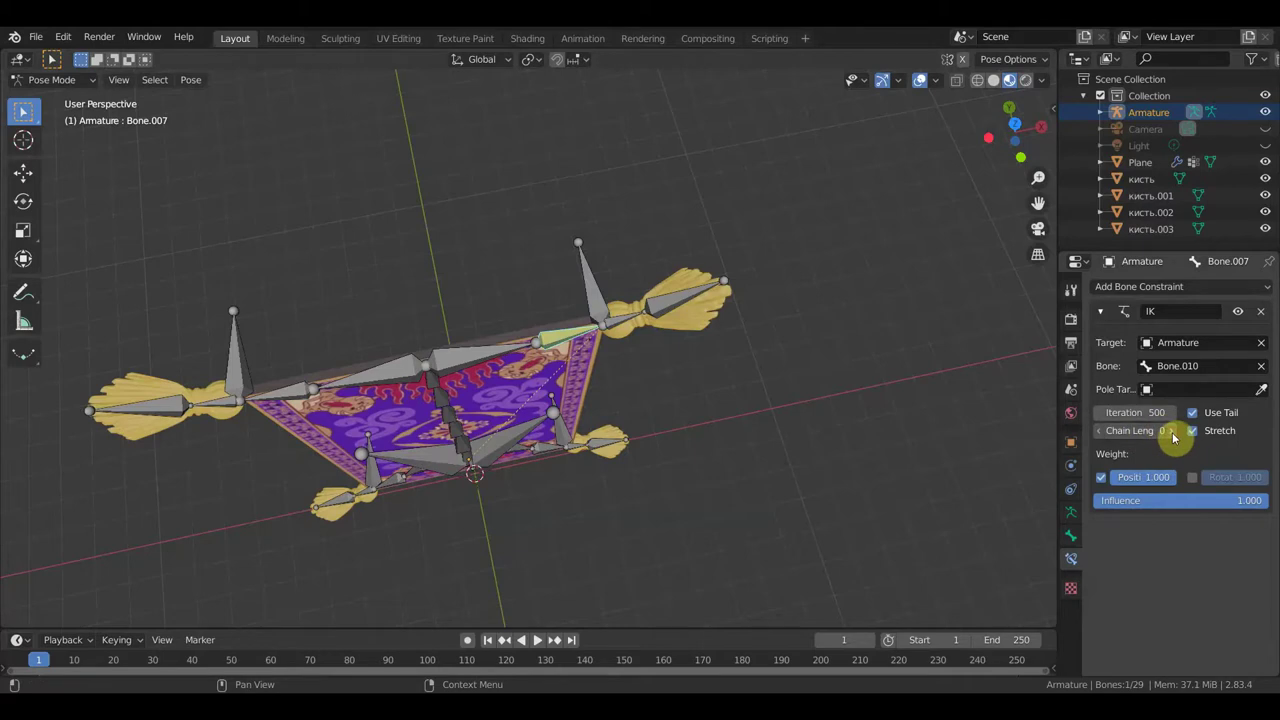
pyautogui.click(1172, 431)
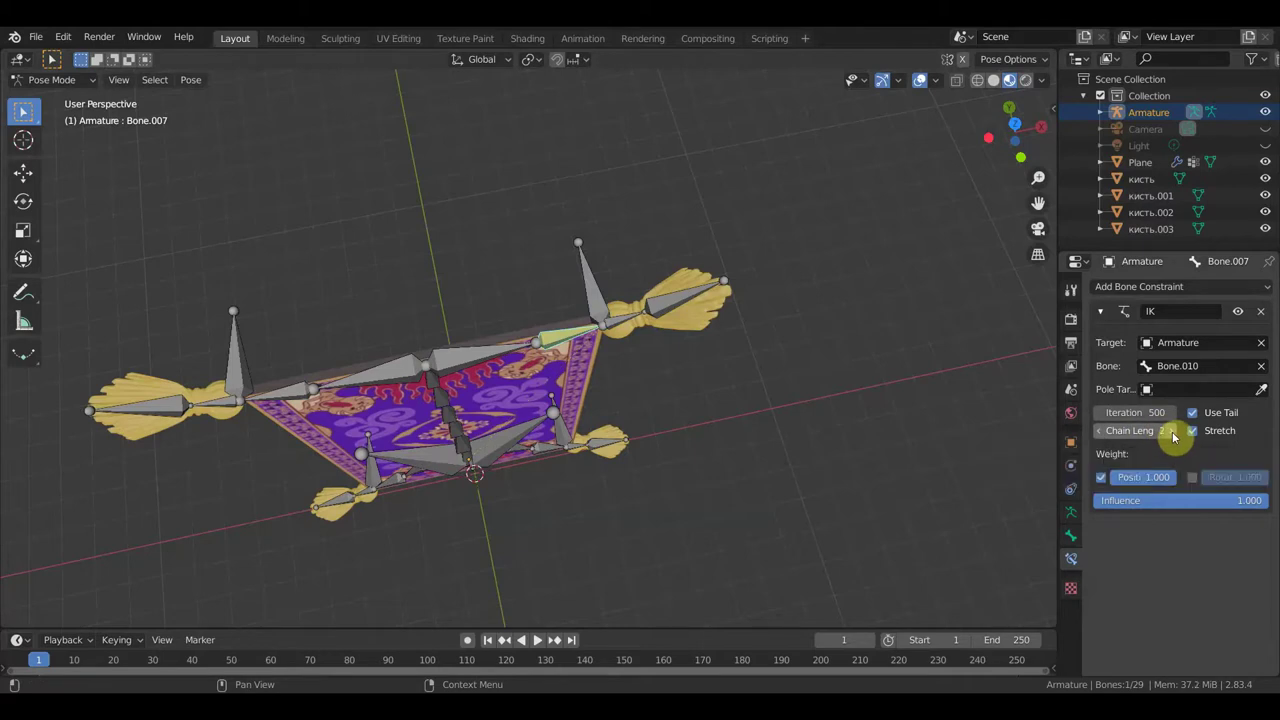
pyautogui.moveTo(740, 456); pyautogui.dragTo(768, 182, button='middle')
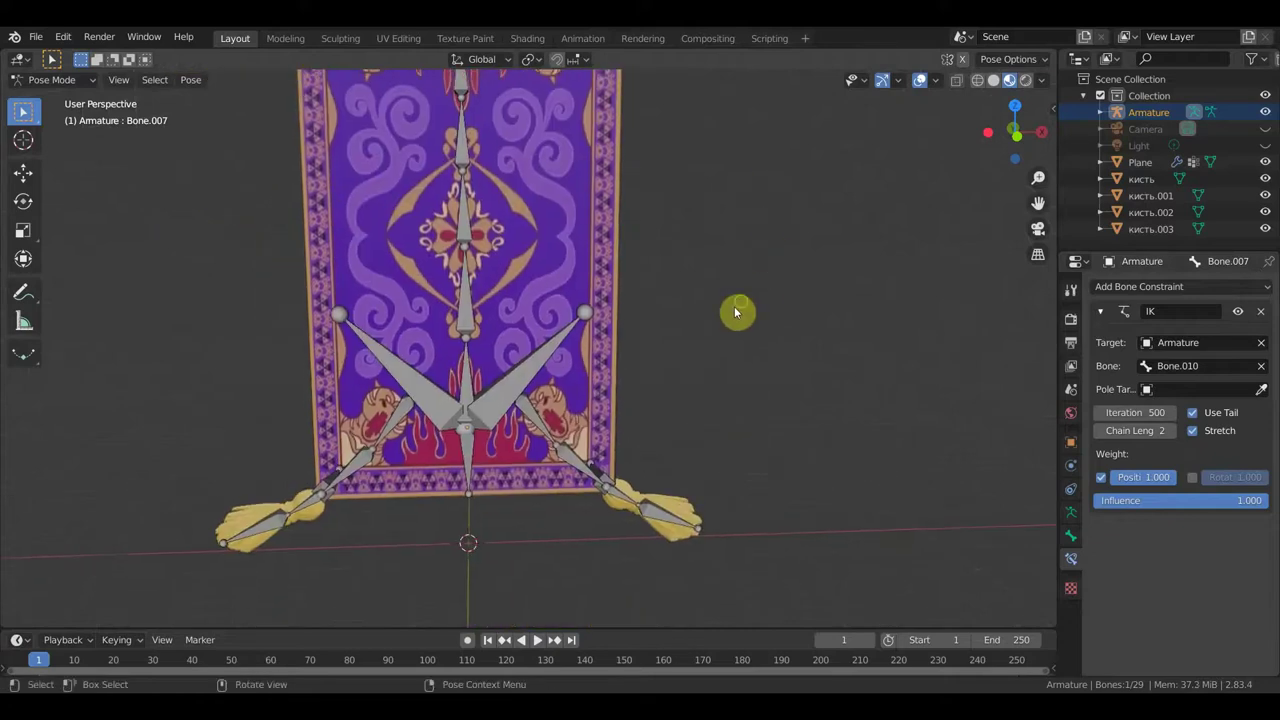
# - Add an IK constraint to Bone.012 targeting Bone.015
pyautogui.moveTo(737, 309); pyautogui.dragTo(623, 371, button='middle')
pyautogui.click(578, 476)
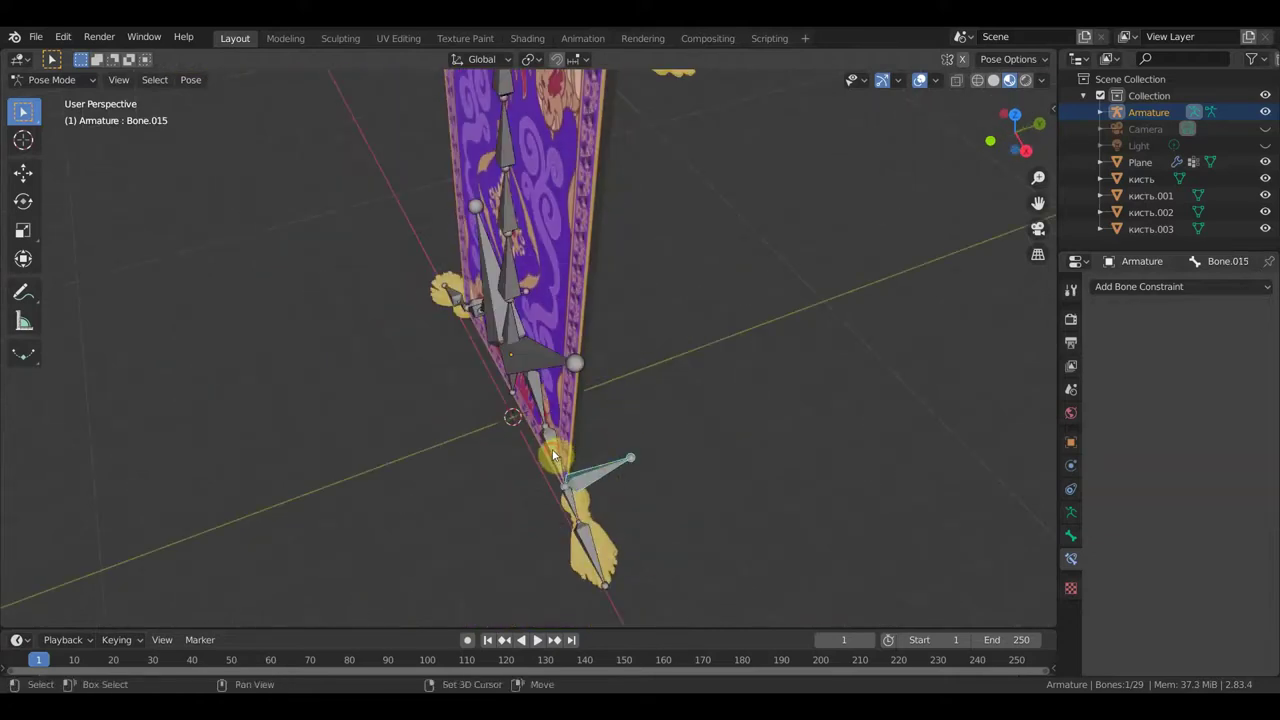
pyautogui.keyDown('shift'); pyautogui.click(548, 455); pyautogui.keyUp('shift')
pyautogui.scroll(2, 680, 452)
pyautogui.moveTo(680, 452)
pyautogui.mouseDown(button='middle')
pyautogui.moveTo(783, 224)
pyautogui.moveTo(621, 403)
pyautogui.mouseUp(button='middle')
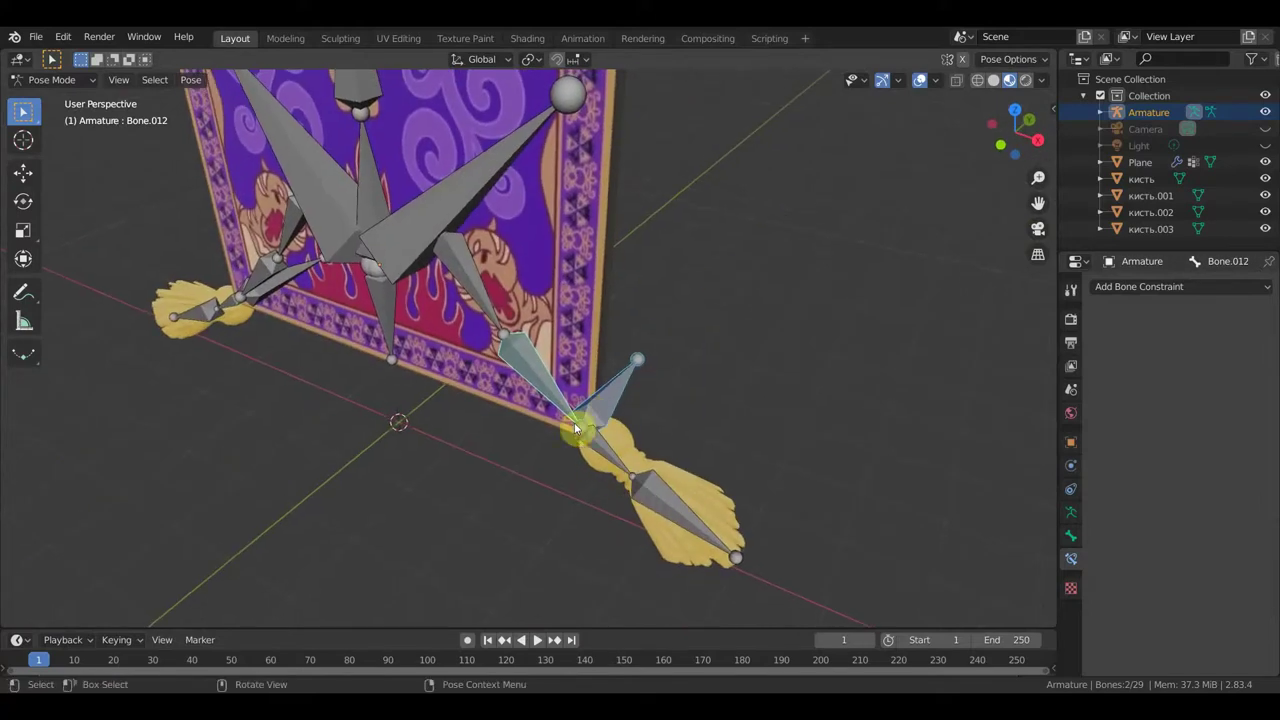
pyautogui.moveTo(598, 369)
pyautogui.mouseDown(button='middle')
pyautogui.moveTo(528, 368)
pyautogui.moveTo(692, 378)
pyautogui.mouseUp(button='middle')
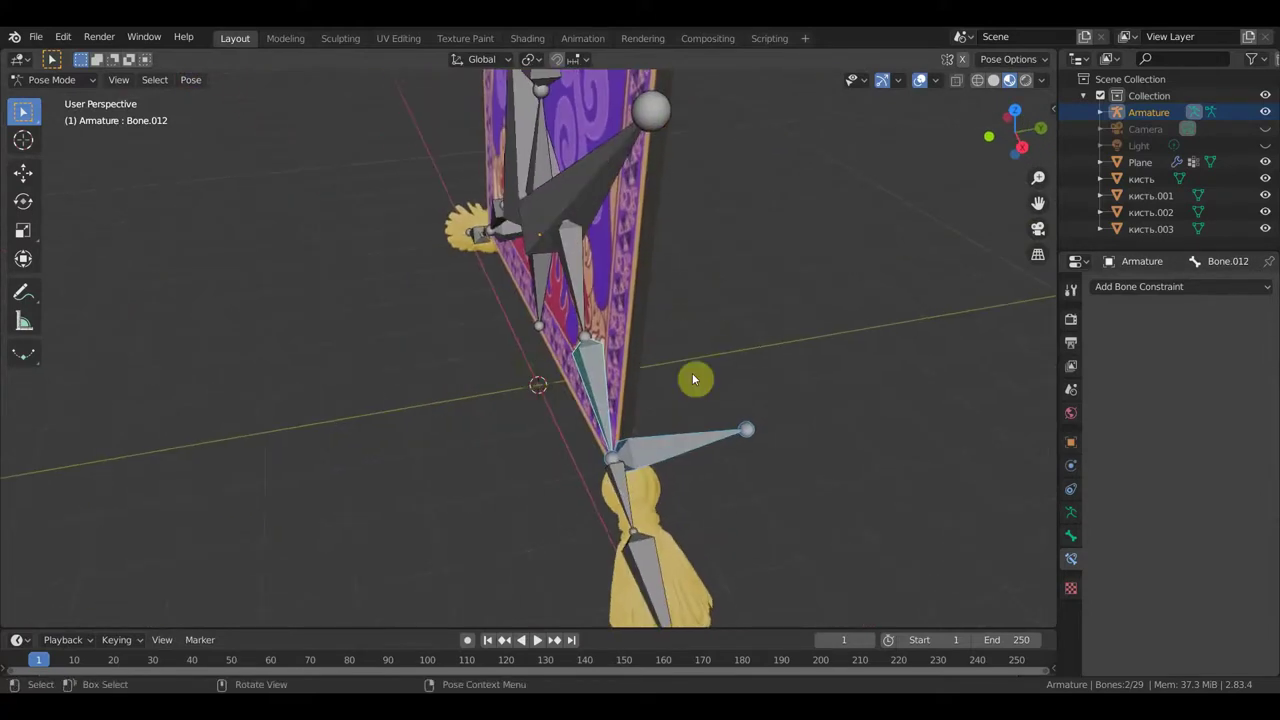
pyautogui.hotkey('shift', 'ctrl', 'c')
pyautogui.click(767, 385)
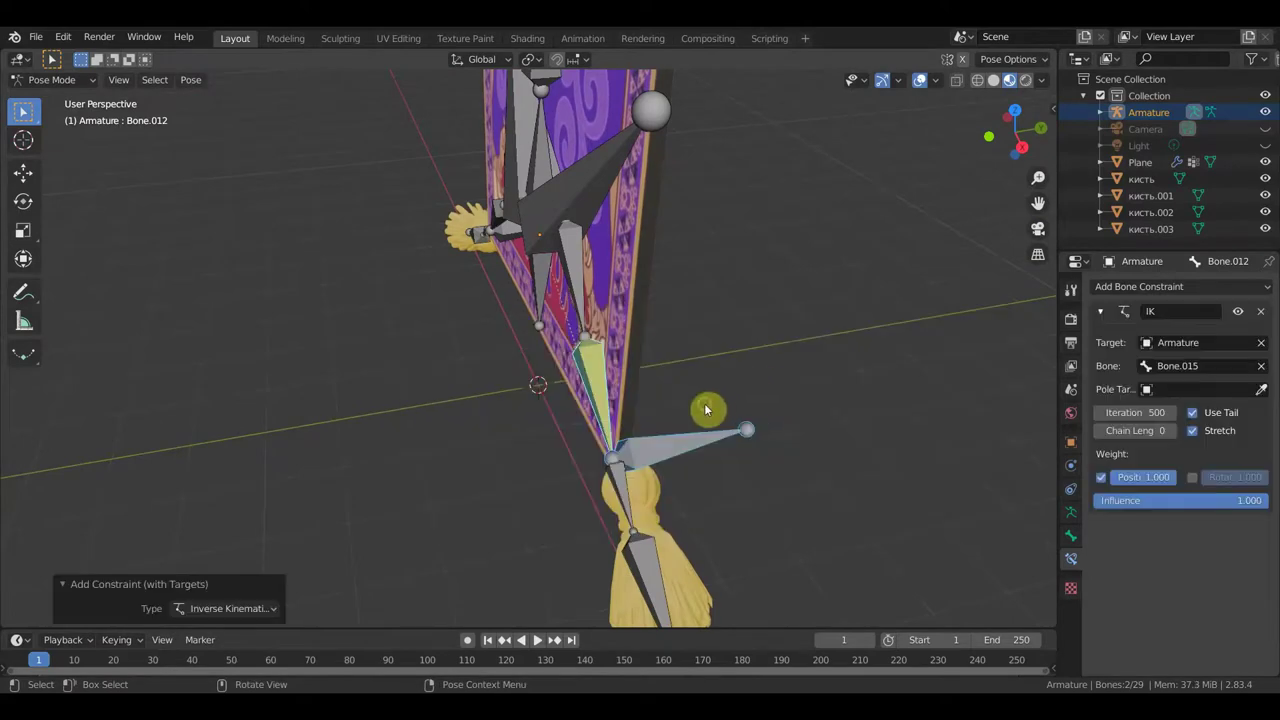
# - Raise the IK chain length to 2 and pick Bone.027 as the next target
pyautogui.moveTo(709, 409); pyautogui.dragTo(743, 414, button='middle')
pyautogui.click(1173, 430)
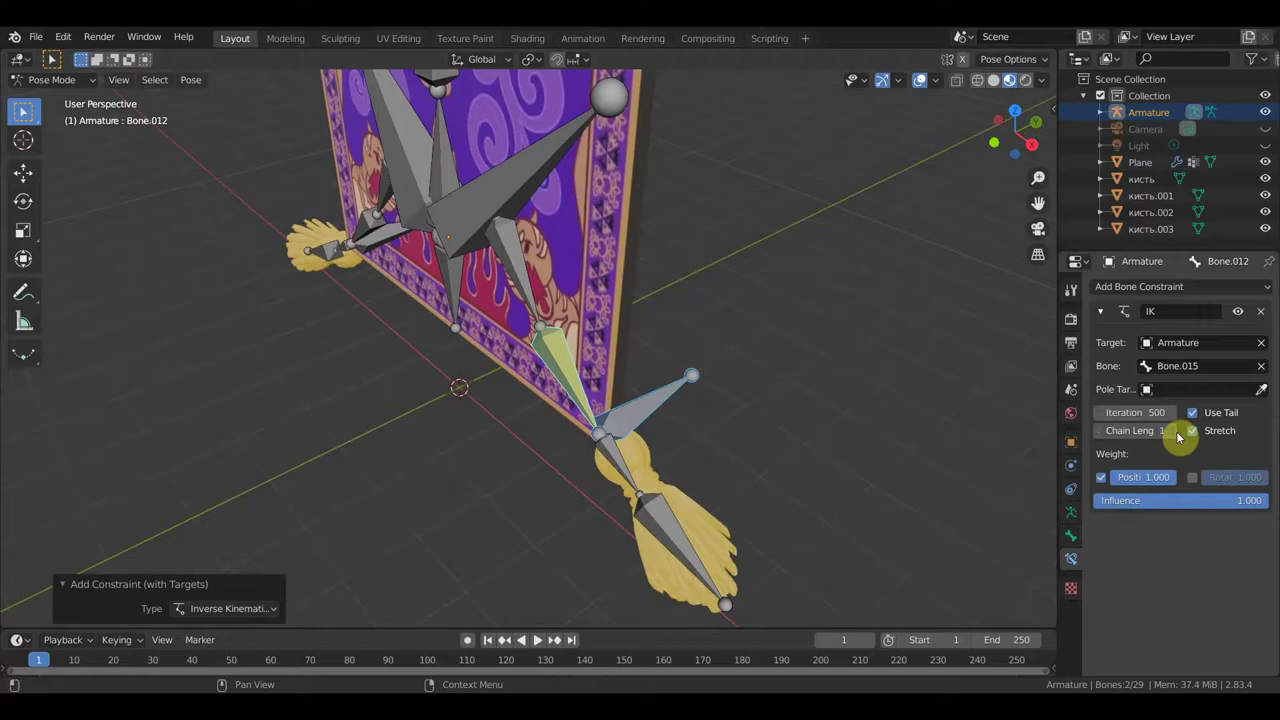
pyautogui.click(1173, 430)
pyautogui.moveTo(993, 449)
pyautogui.mouseDown(button='middle')
pyautogui.moveTo(800, 443)
pyautogui.moveTo(834, 420)
pyautogui.moveTo(912, 407)
pyautogui.moveTo(677, 424)
pyautogui.moveTo(688, 423)
pyautogui.moveTo(666, 449)
pyautogui.mouseUp(button='middle')
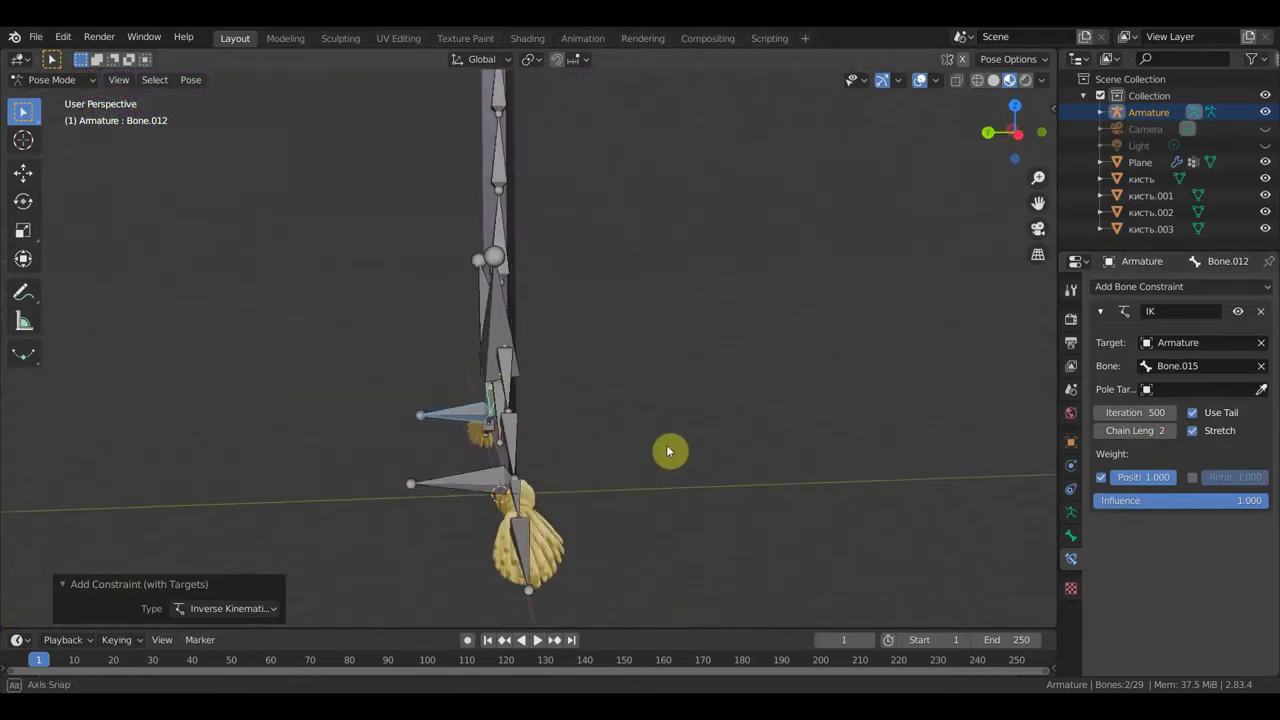
pyautogui.click(527, 487)
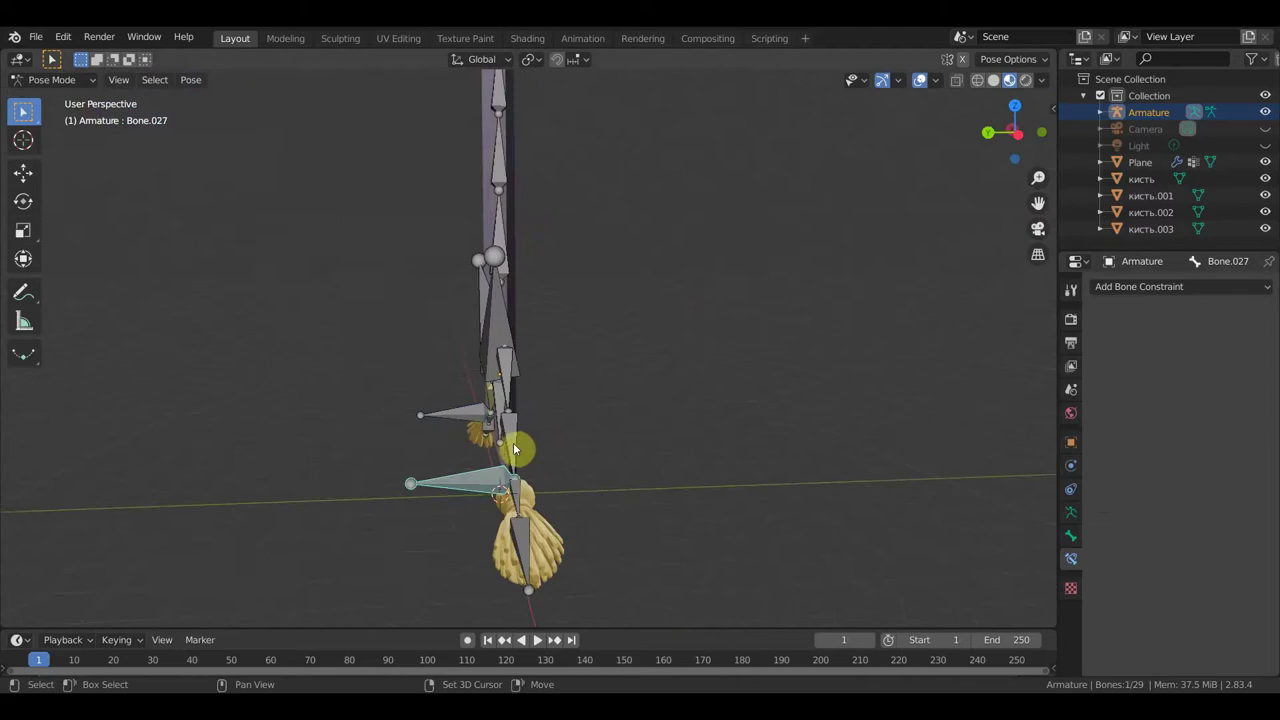
# - Add an IK constraint to Bone.024 targeting Bone.027, then select Bone.022 and Bone.019 next
pyautogui.keyDown('shift'); pyautogui.click(513, 442); pyautogui.keyUp('shift')
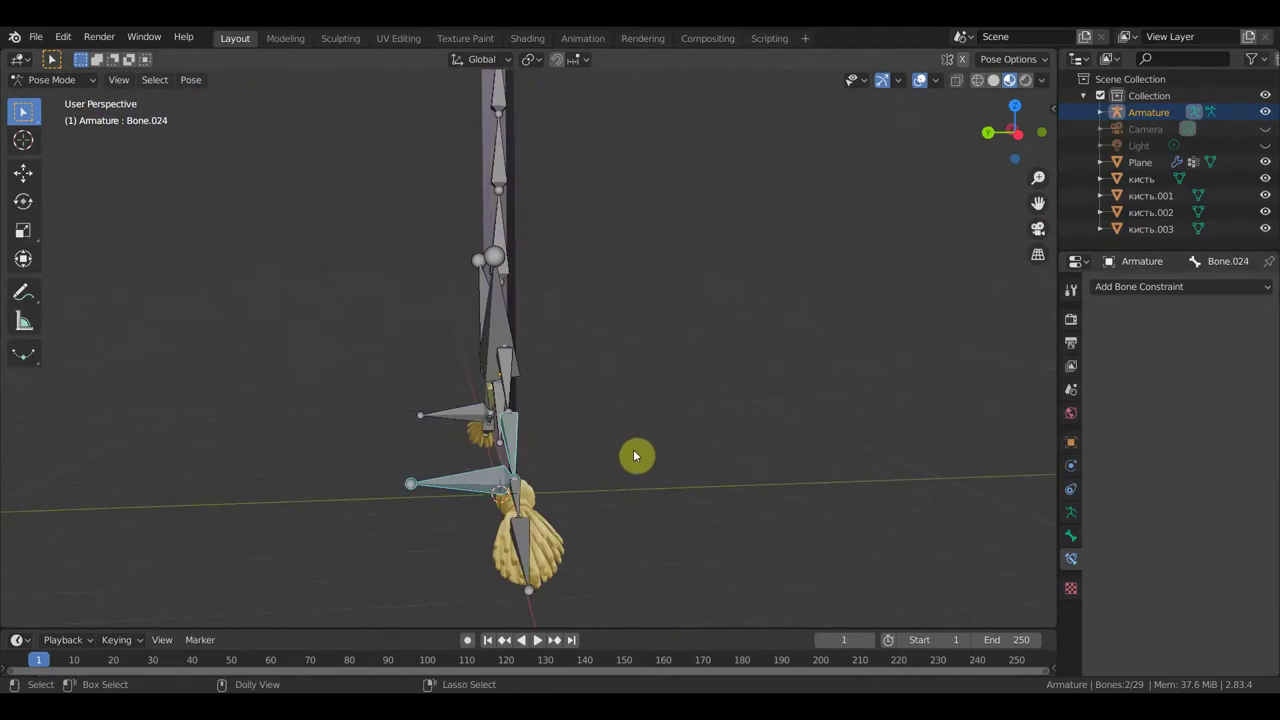
pyautogui.hotkey('ctrl', 'shift', 'c')
pyautogui.click(635, 451)
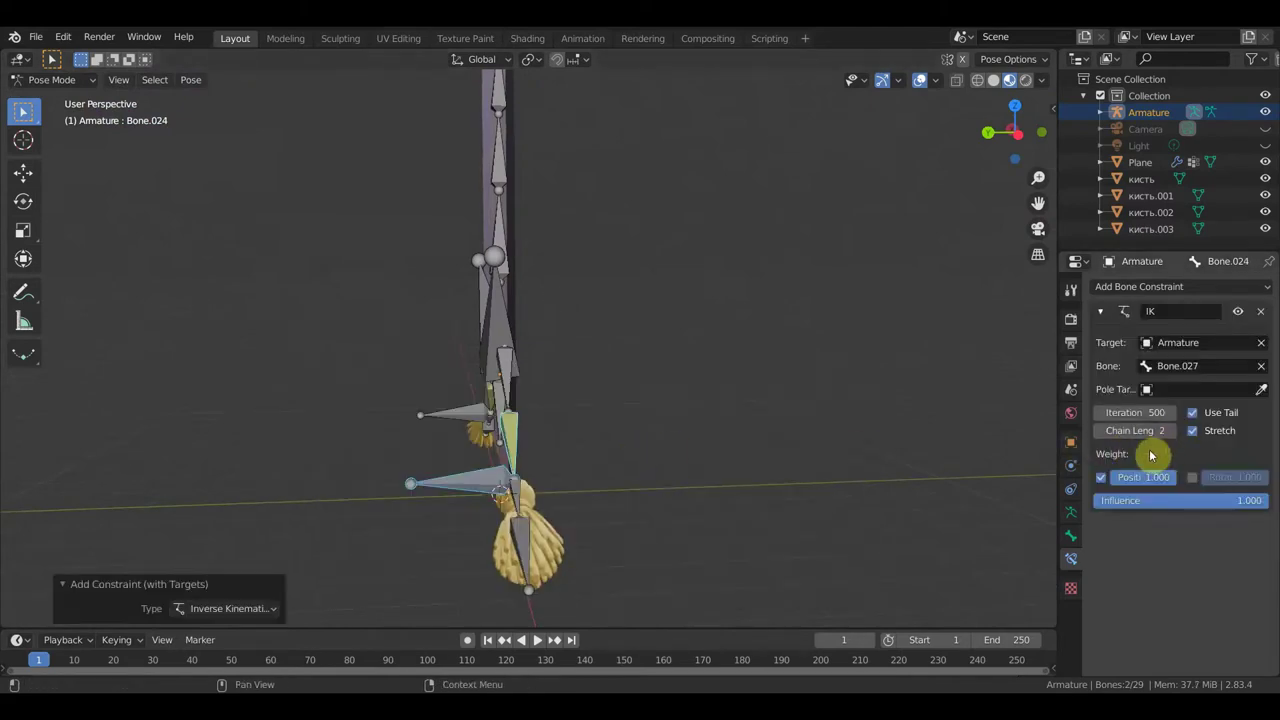
pyautogui.moveTo(737, 447)
pyautogui.mouseDown(button='middle')
pyautogui.moveTo(684, 446)
pyautogui.moveTo(703, 363)
pyautogui.moveTo(820, 626)
pyautogui.moveTo(757, 471)
pyautogui.moveTo(774, 481)
pyautogui.moveTo(740, 460)
pyautogui.mouseUp(button='middle')
pyautogui.click(537, 347)
pyautogui.moveTo(649, 380)
pyautogui.mouseDown(button='middle')
pyautogui.moveTo(614, 409)
pyautogui.moveTo(485, 426)
pyautogui.mouseUp(button='middle')
pyautogui.keyDown('shift'); pyautogui.click(489, 429); pyautogui.keyUp('shift')
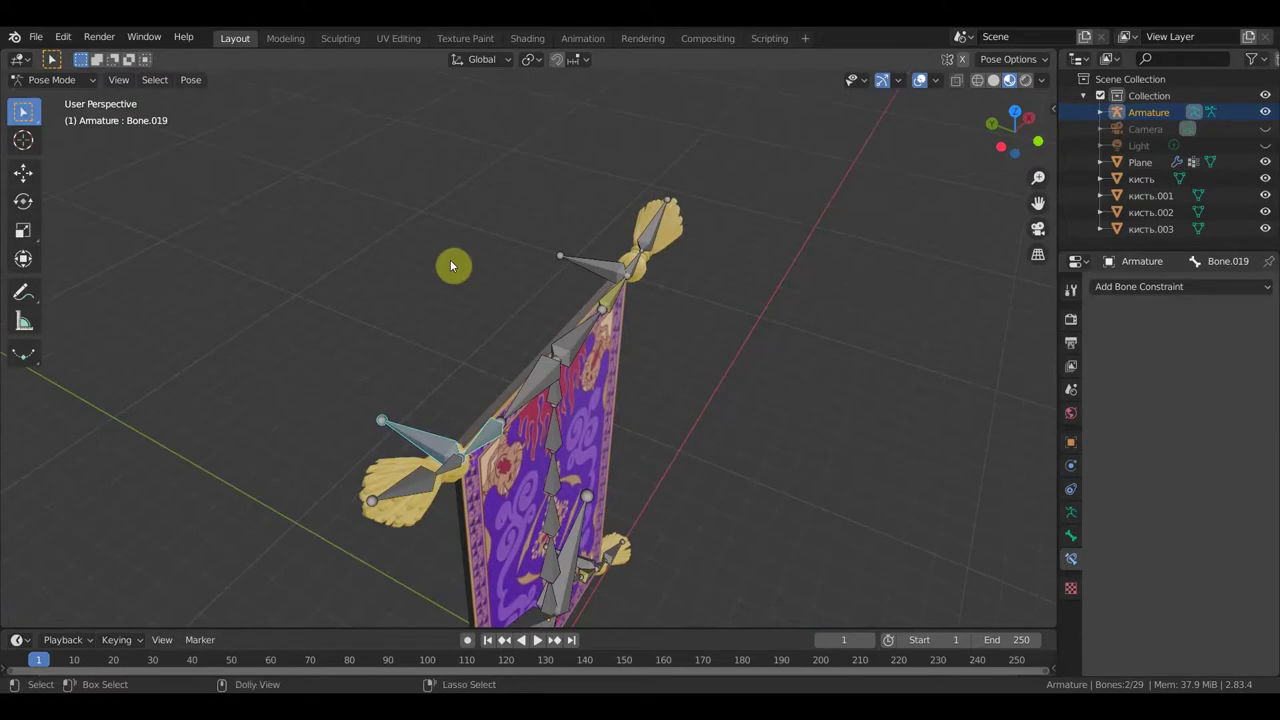
# - Add an IK constraint to Bone.019 targeting Bone.022 and raise its chain length
pyautogui.hotkey('ctrl', 'shift', 'c')
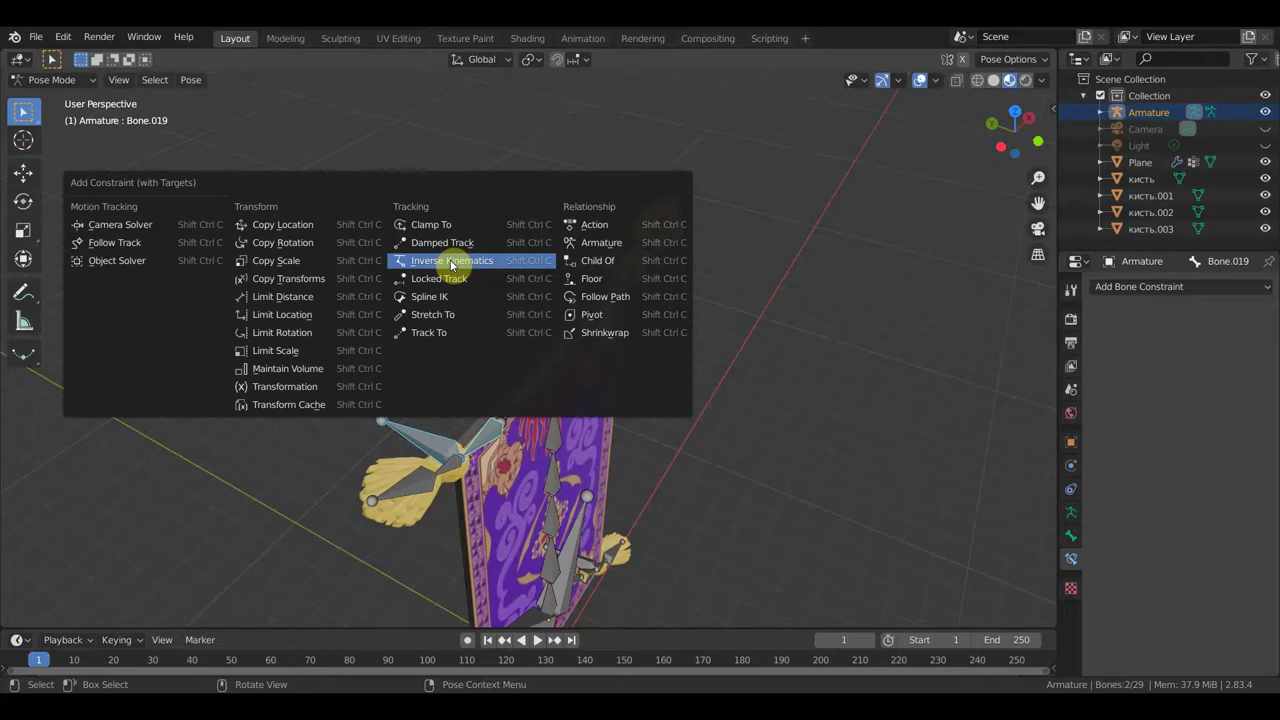
pyautogui.click(451, 261)
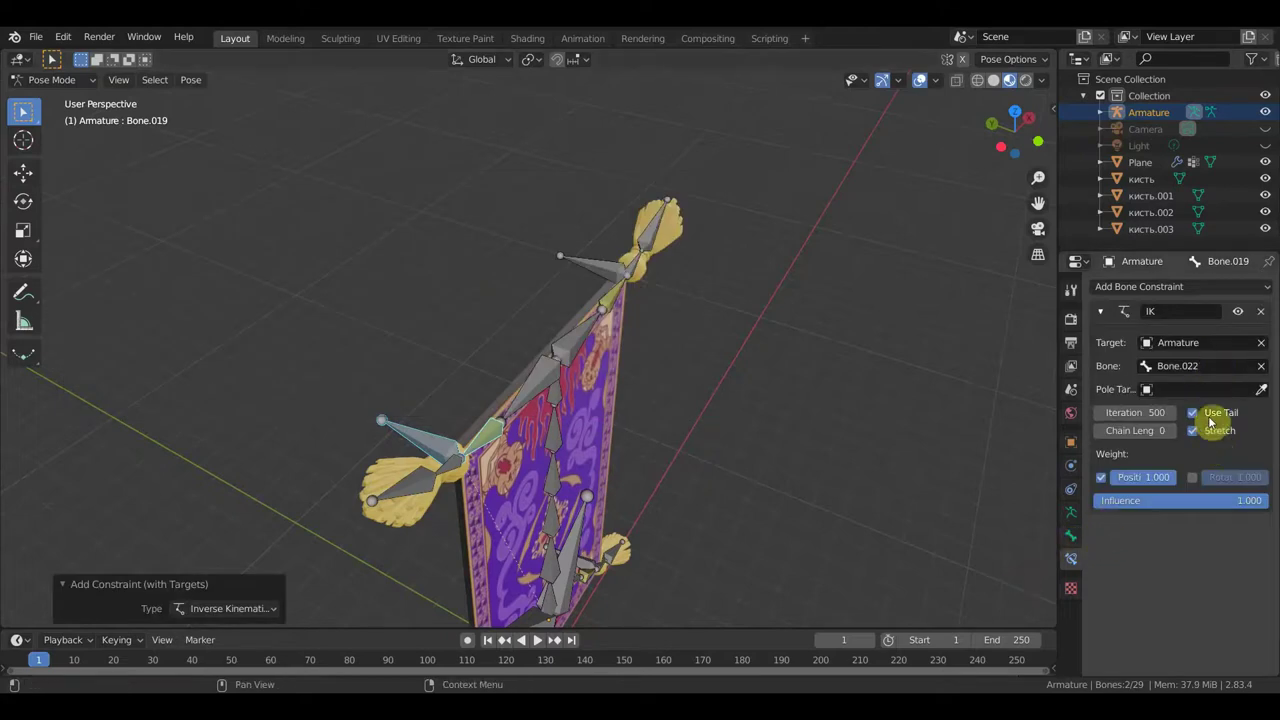
pyautogui.click(1172, 432)
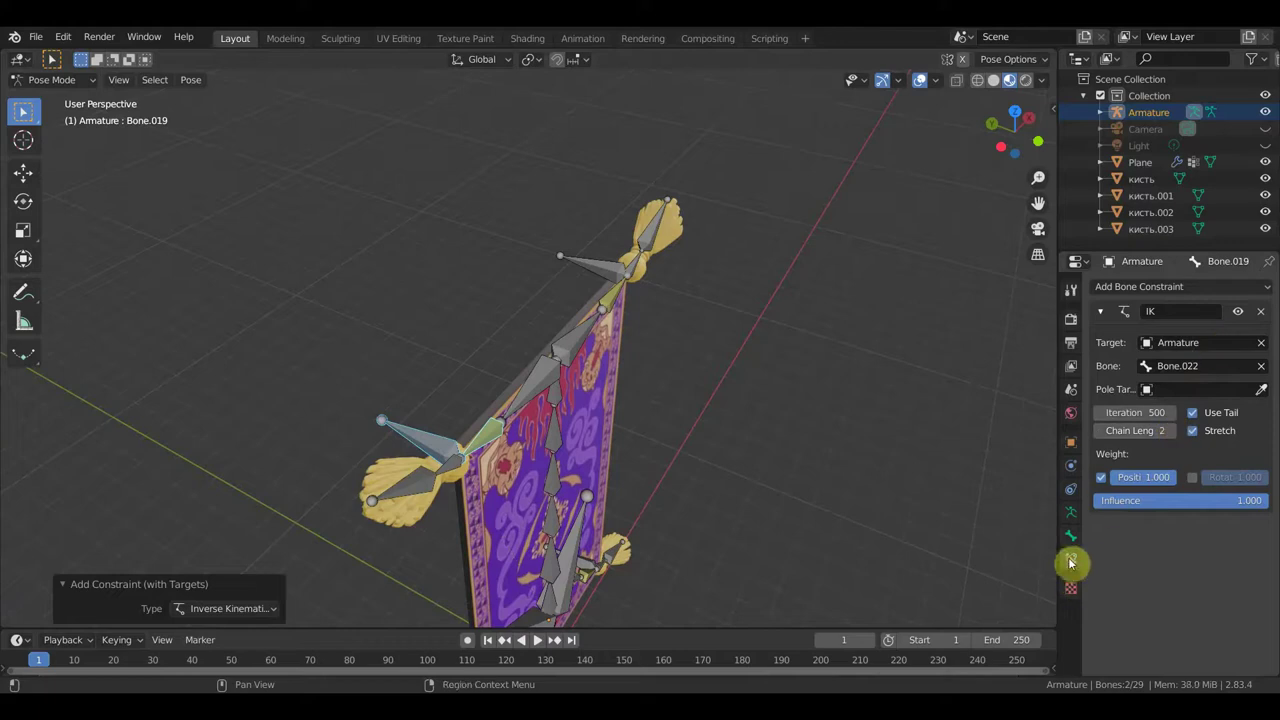
# - Make Bone.006 active and bring up the bone constraint options
pyautogui.click(580, 335)
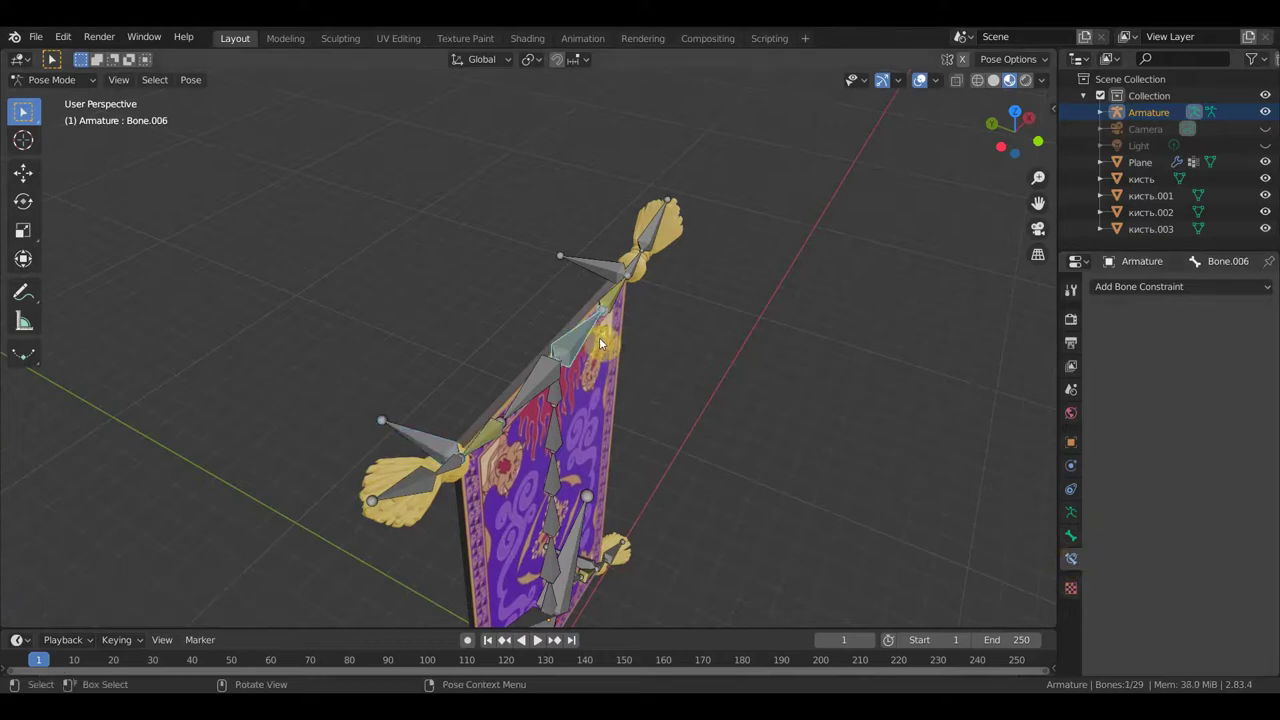
pyautogui.click(1148, 288)
pyautogui.hotkey('shift', 'ctrl', 'c')
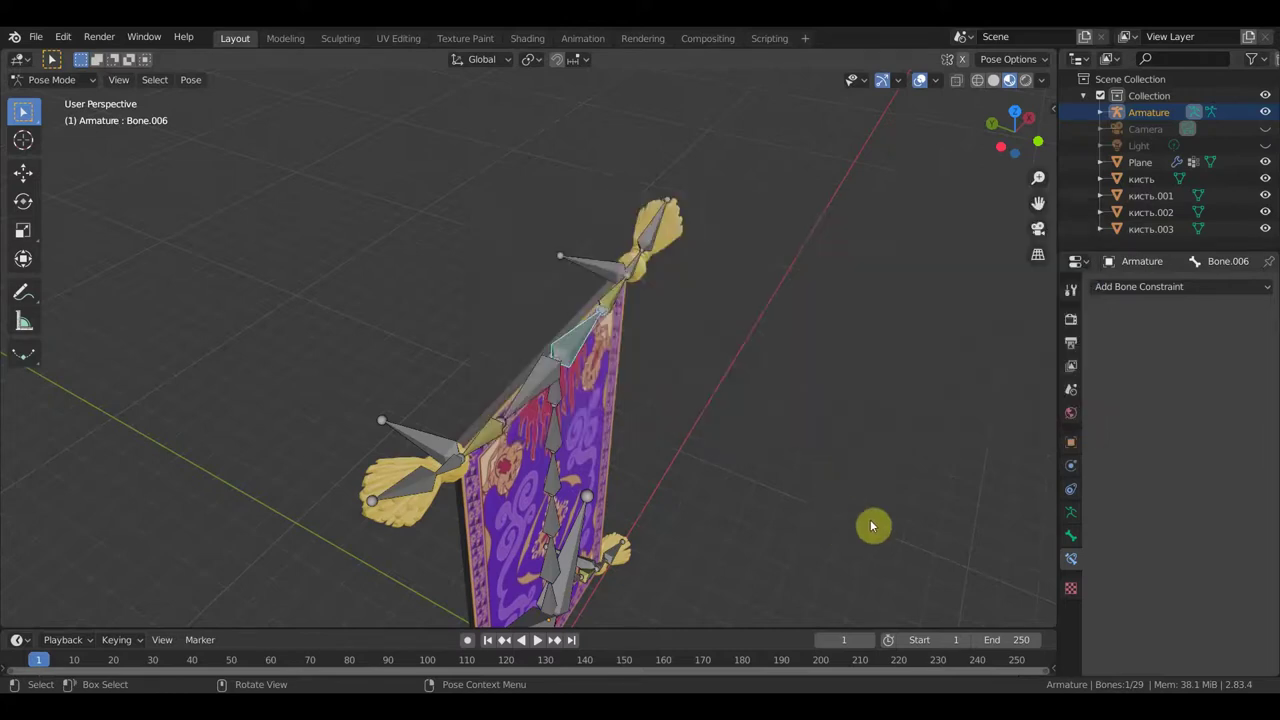
pyautogui.moveTo(873, 523)
pyautogui.mouseDown(button='middle')
pyautogui.moveTo(831, 462)
pyautogui.moveTo(750, 418)
pyautogui.moveTo(851, 351)
pyautogui.moveTo(770, 363)
pyautogui.moveTo(685, 421)
pyautogui.mouseUp(button='middle')
pyautogui.scroll(2, 851, 351)
pyautogui.scroll(2, 846, 354)
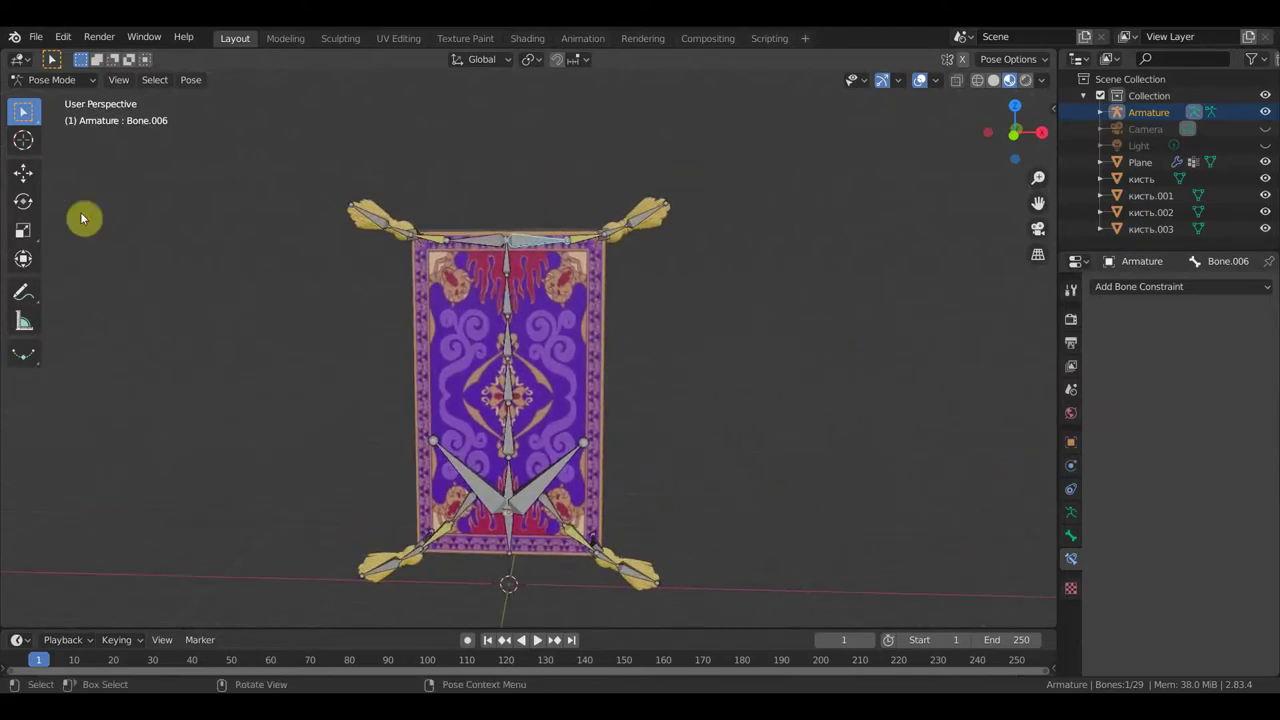
# - Return to Object Mode and select the top-left tassel кисть.001
pyautogui.click(80, 80)
pyautogui.click(77, 99)
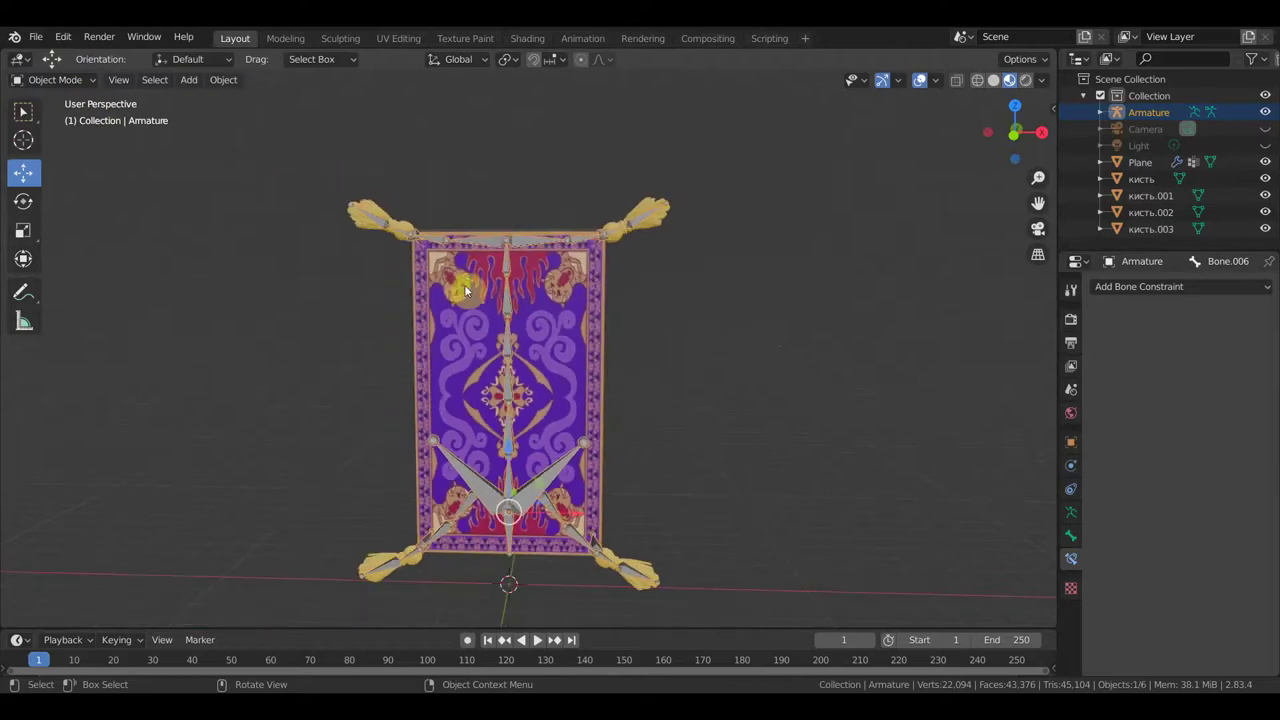
pyautogui.click(375, 214)
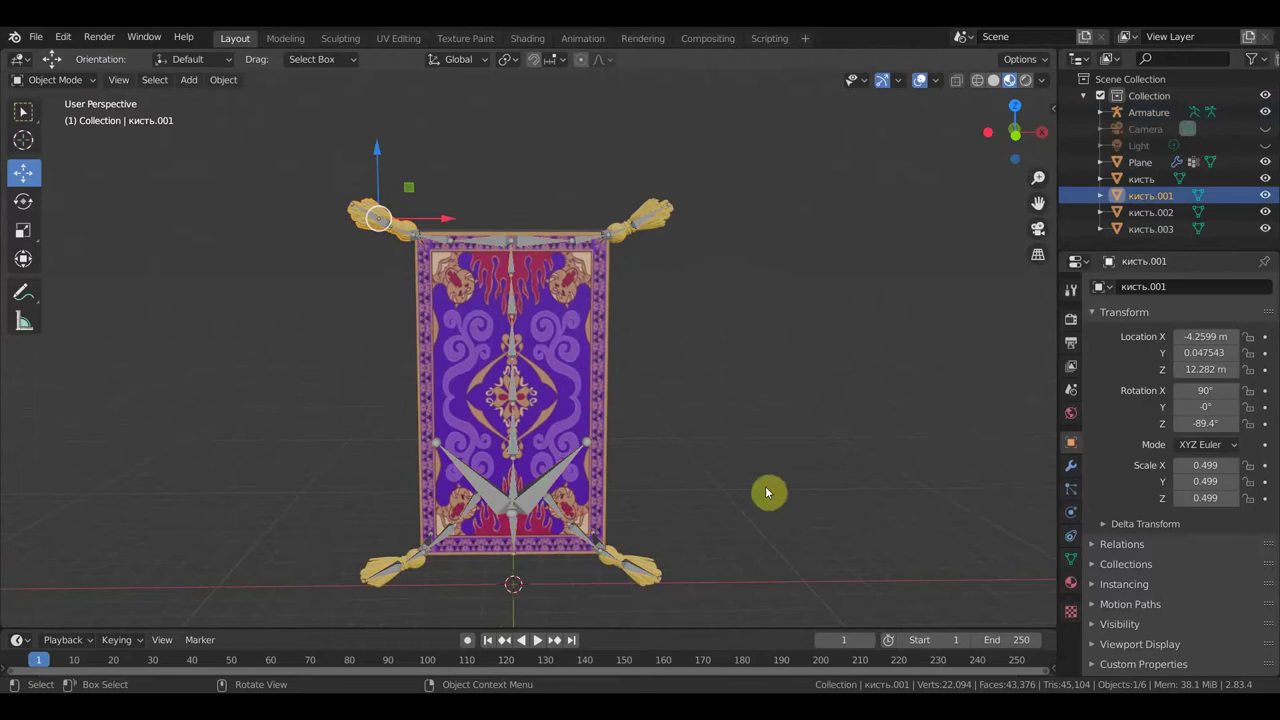
pyautogui.scroll(1, 607, 266)
pyautogui.keyDown('shift'); pyautogui.moveTo(609, 270); pyautogui.dragTo(780, 280, button='middle'); pyautogui.keyUp('shift')
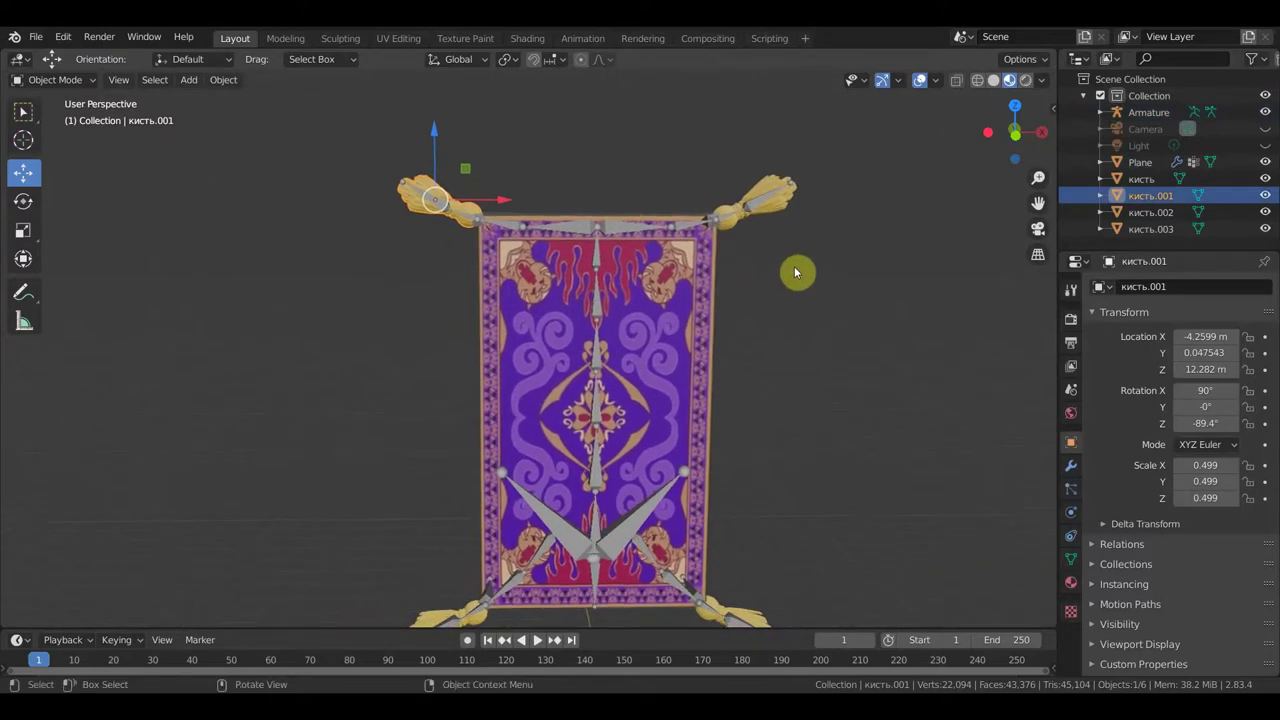
pyautogui.scroll(-1, 620, 209)
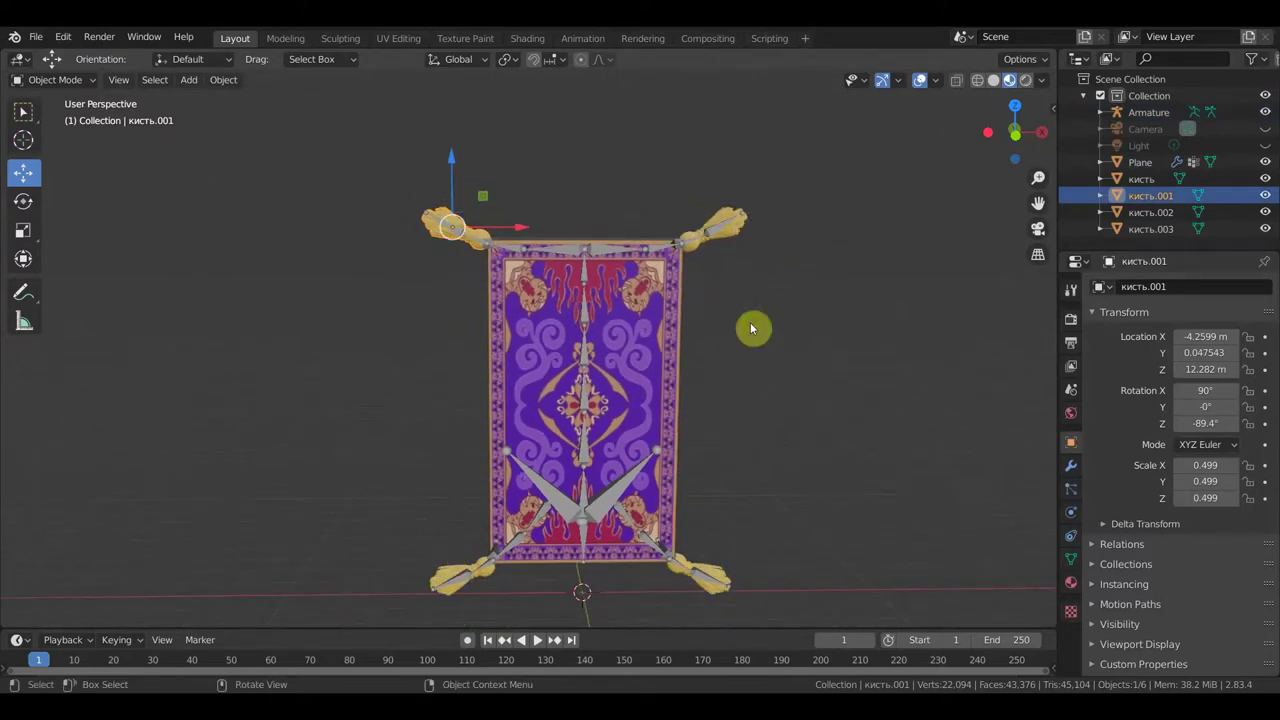
pyautogui.moveTo(773, 328); pyautogui.dragTo(765, 327, button='middle')
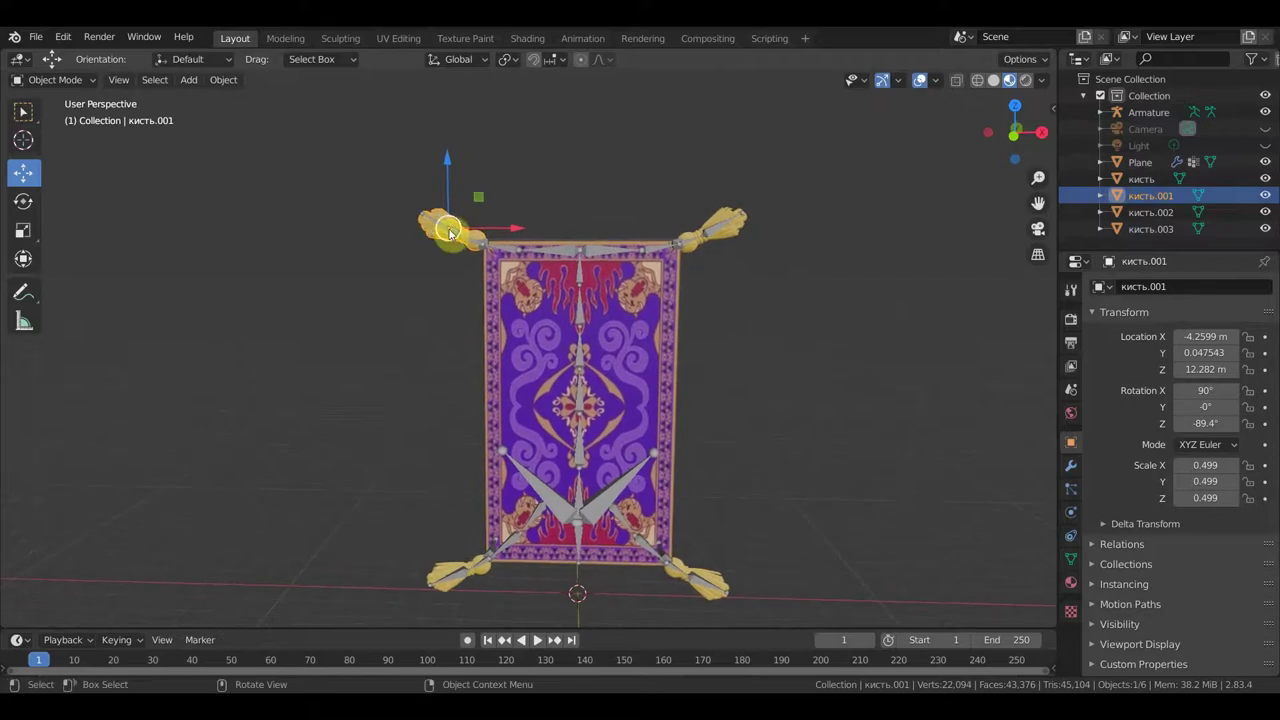
# - Select tassels кисть.002, кисть.003 and кисть in turn, then reselect кисть.001
pyautogui.click(727, 216)
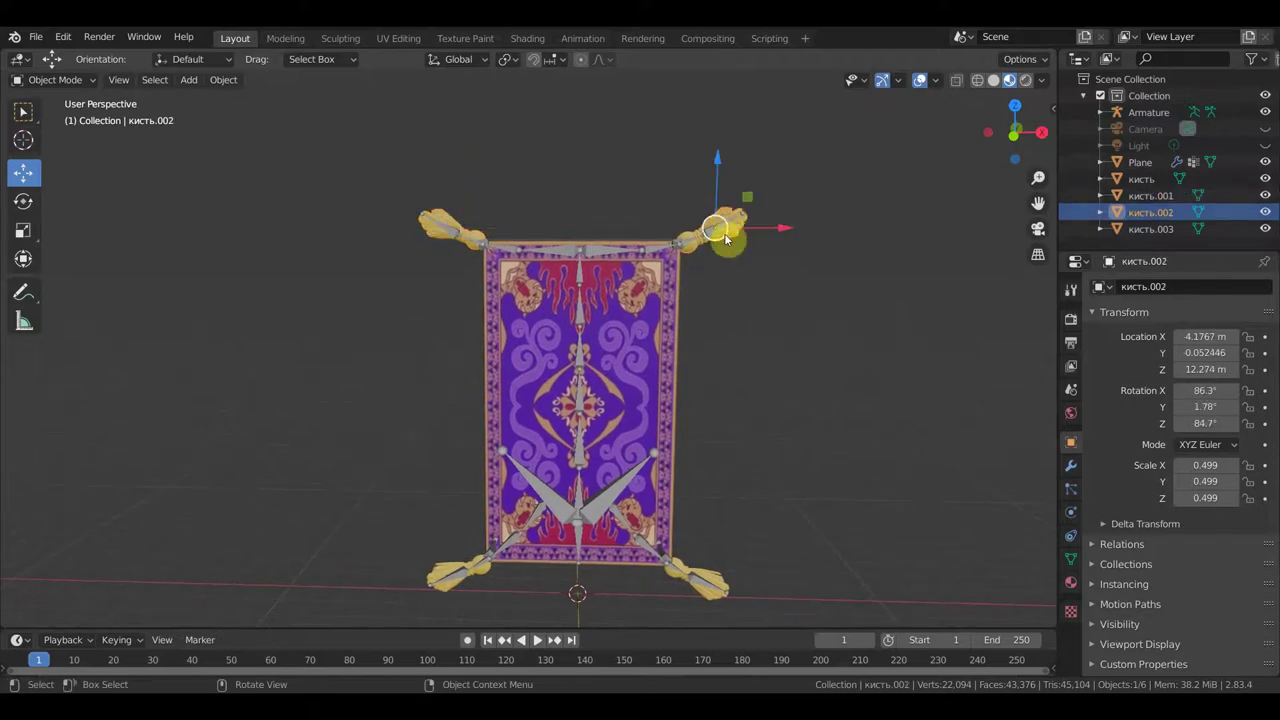
pyautogui.click(712, 578)
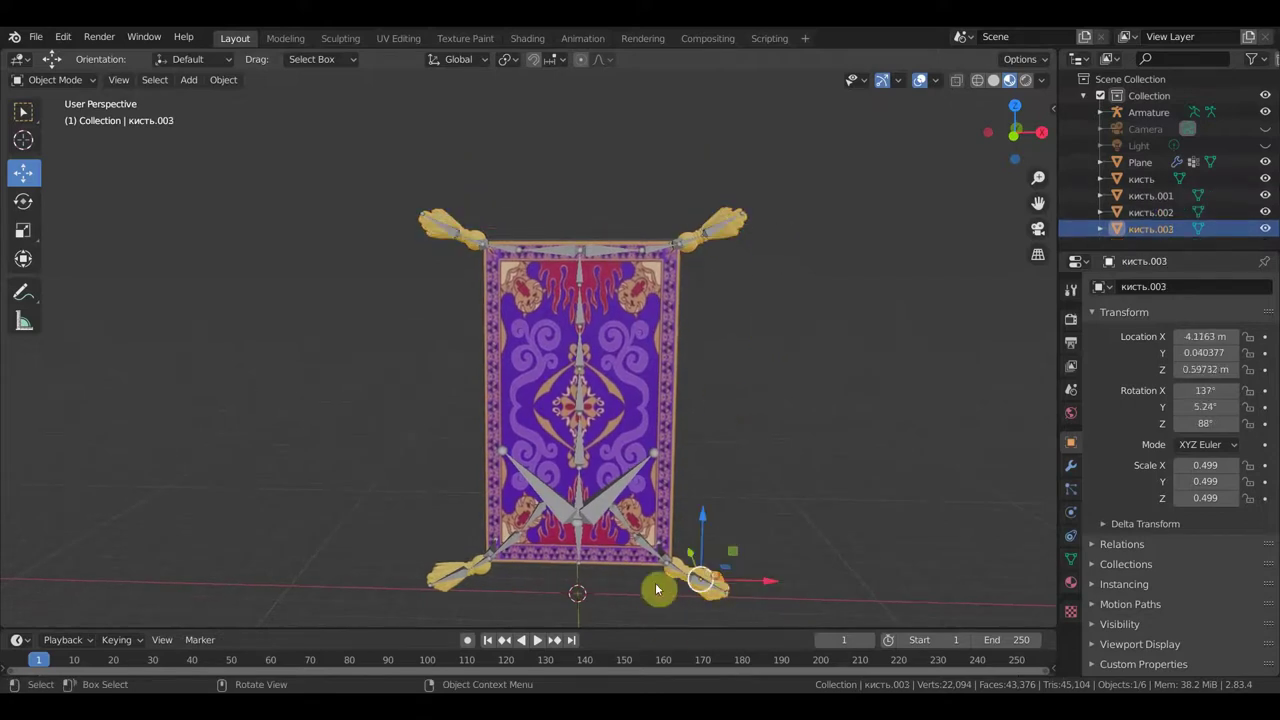
pyautogui.click(443, 572)
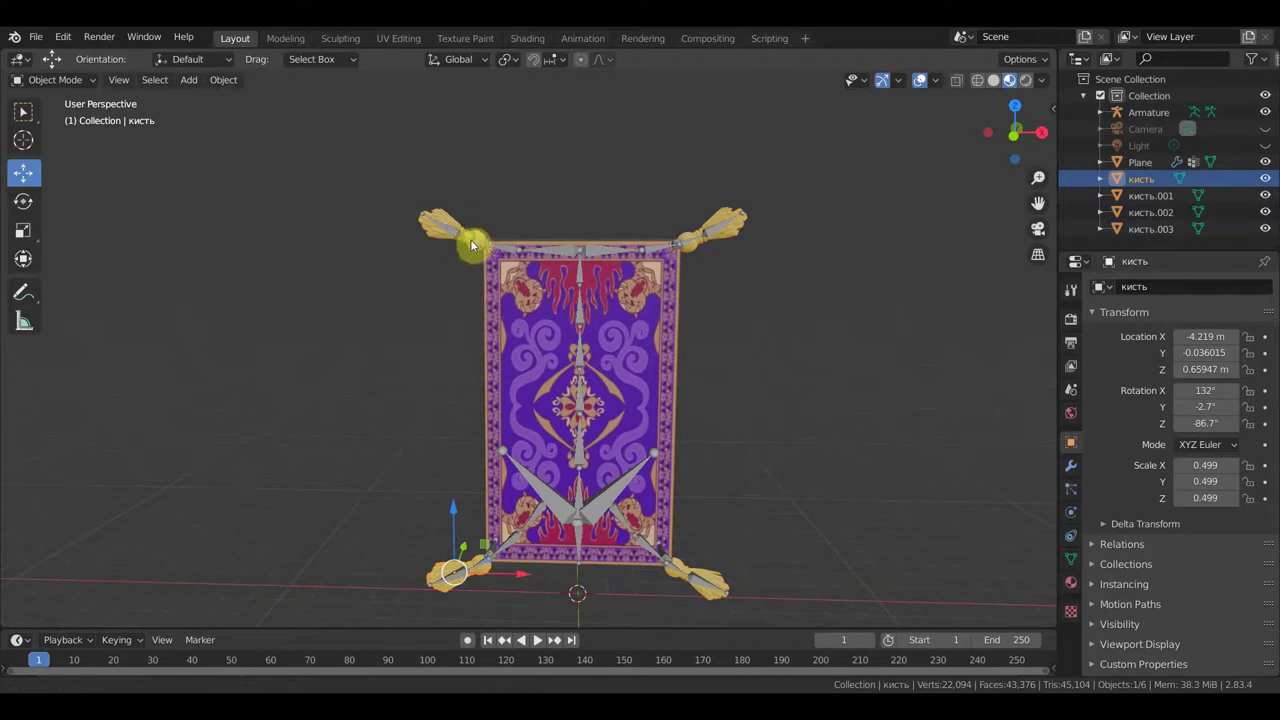
pyautogui.scroll(1, 478, 268)
pyautogui.scroll(3, 484, 293)
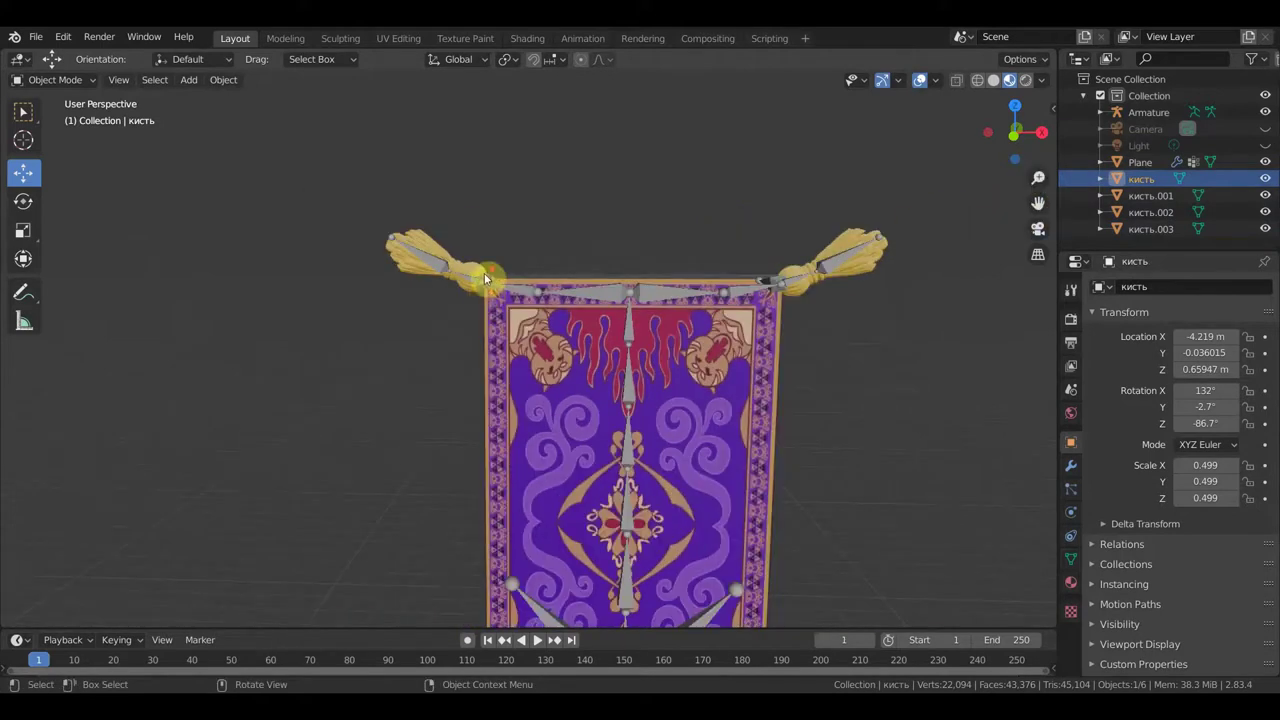
pyautogui.scroll(-2, 483, 285)
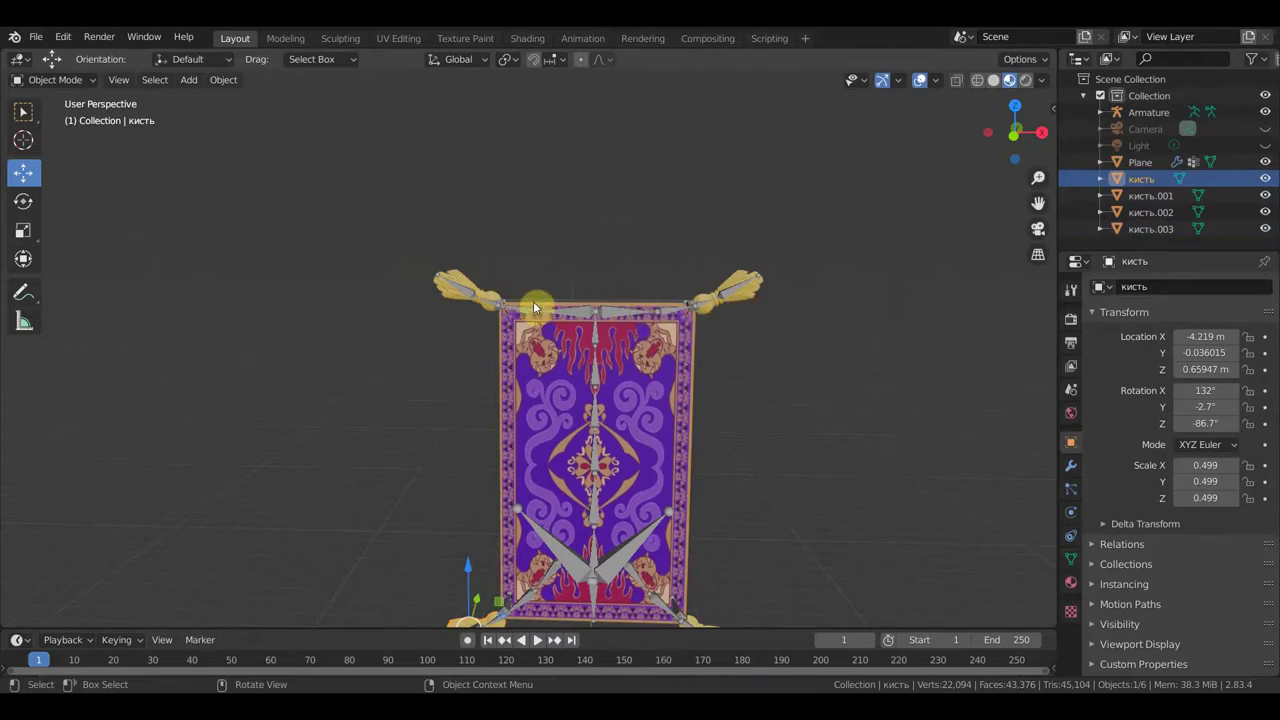
pyautogui.click(462, 281)
pyautogui.scroll(2, 510, 318)
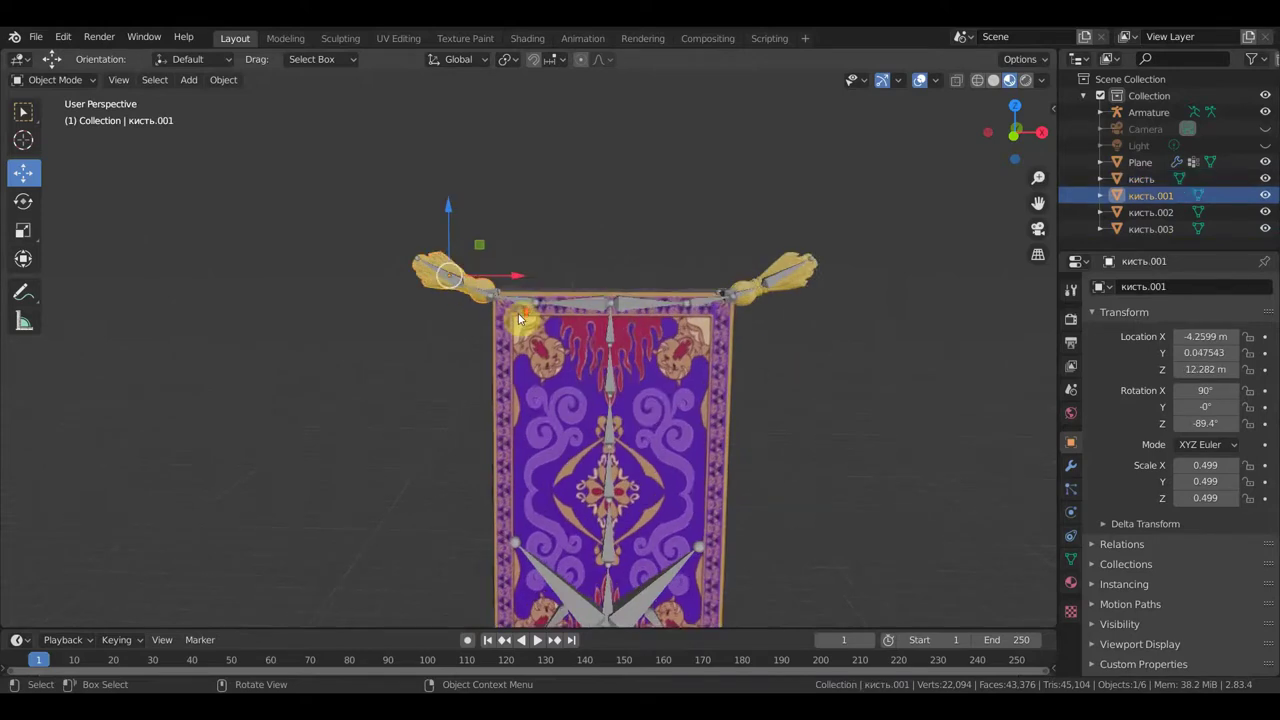
pyautogui.click(23, 111)
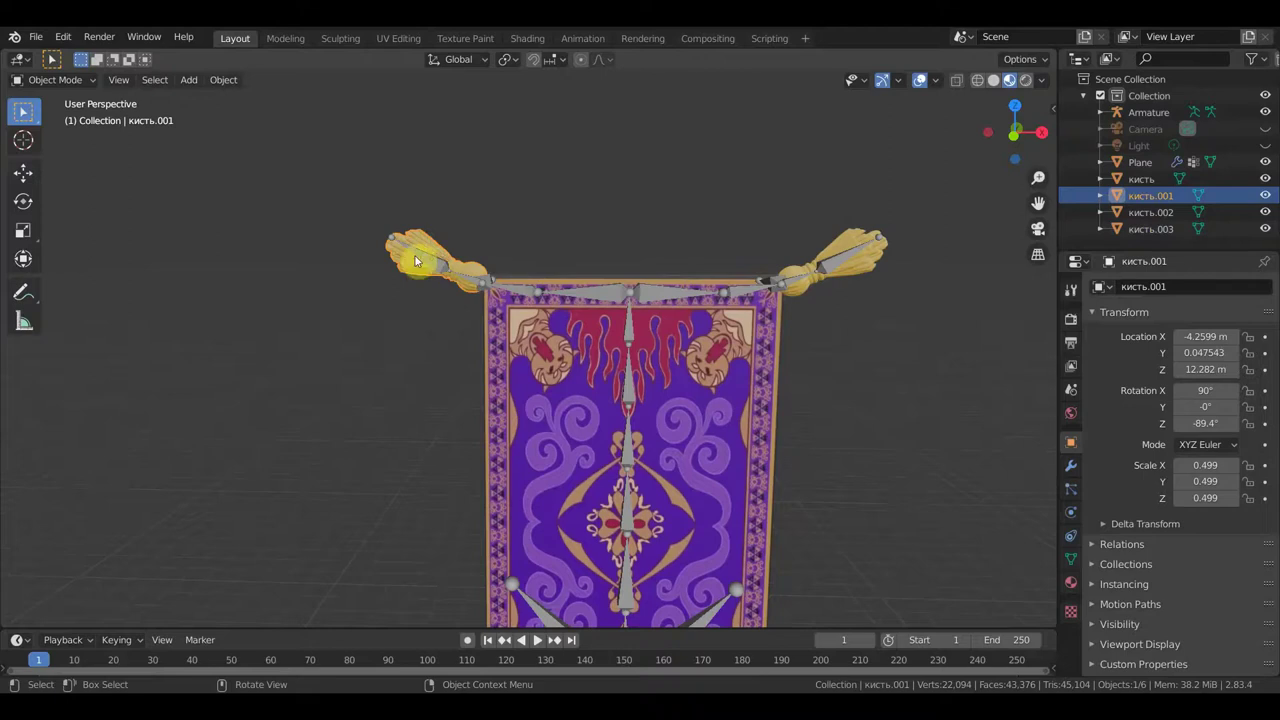
# - Add the Armature, enter Pose Mode, and bone-parent кисть.001 to Bone.020
pyautogui.keyDown('shift'); pyautogui.click(464, 281); pyautogui.keyUp('shift')
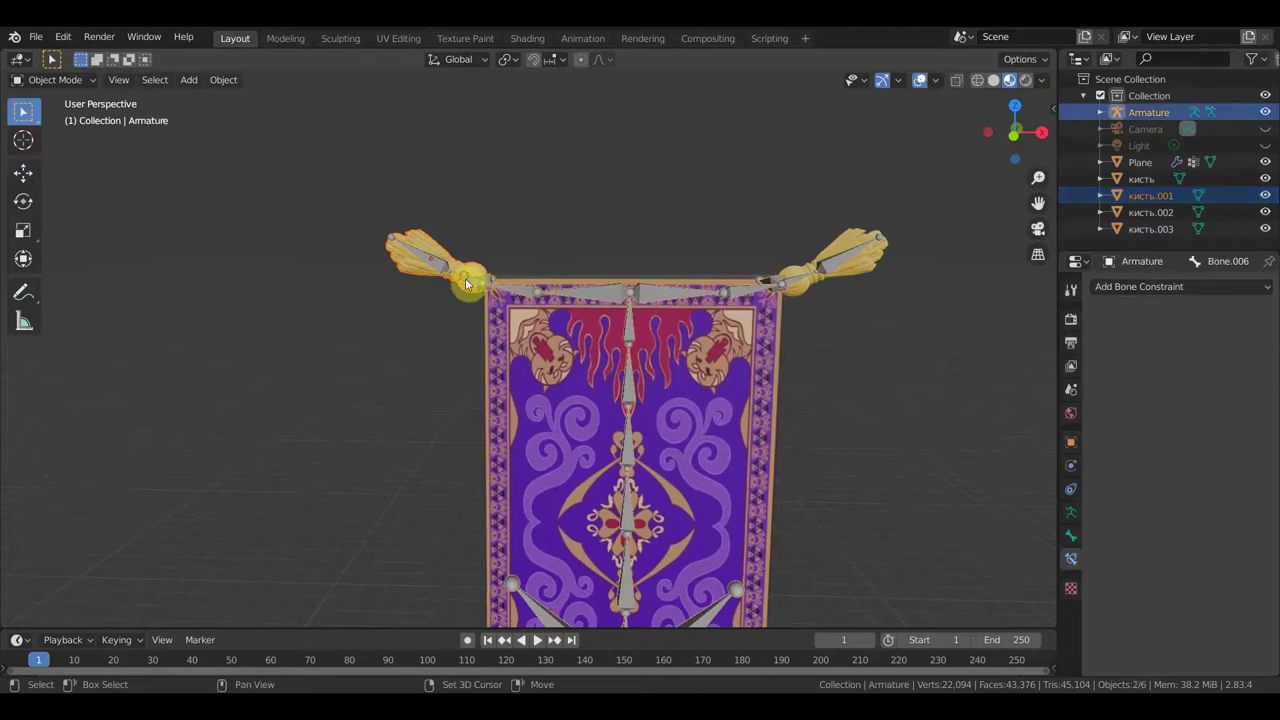
pyautogui.click(55, 80)
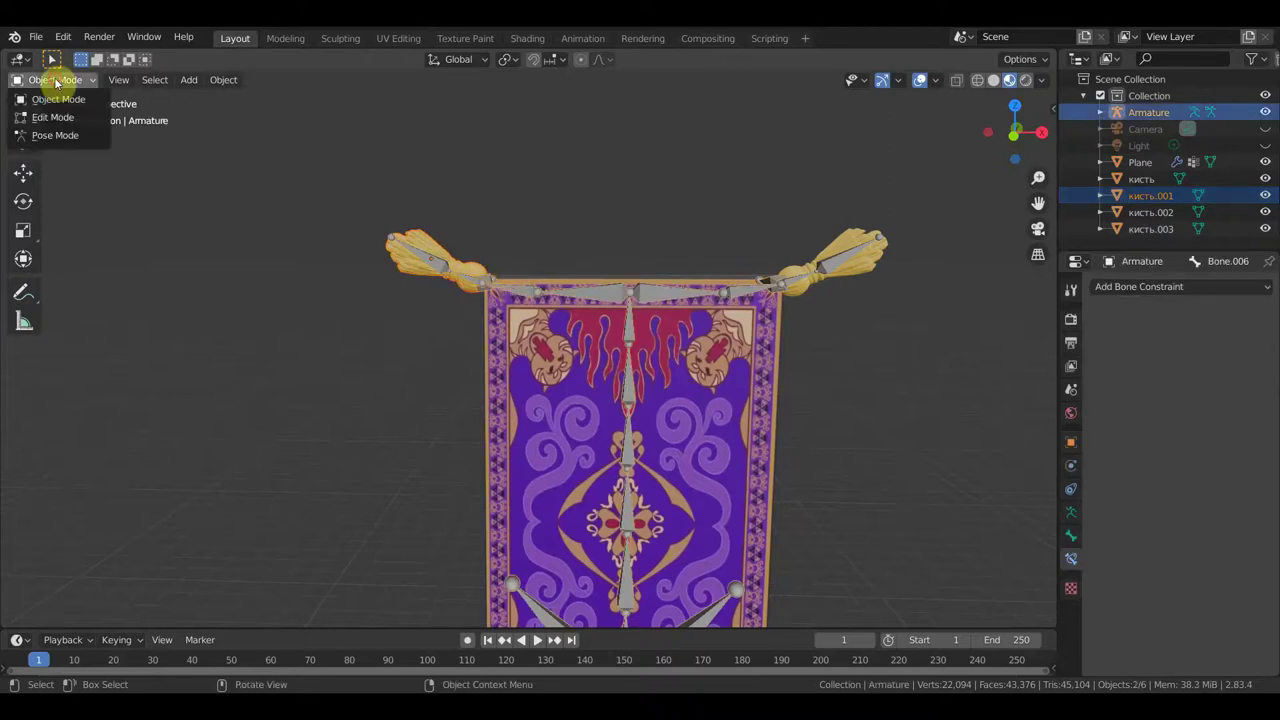
pyautogui.click(65, 137)
pyautogui.moveTo(497, 287)
pyautogui.mouseDown(button='middle')
pyautogui.moveTo(492, 314)
pyautogui.moveTo(458, 347)
pyautogui.mouseUp(button='middle')
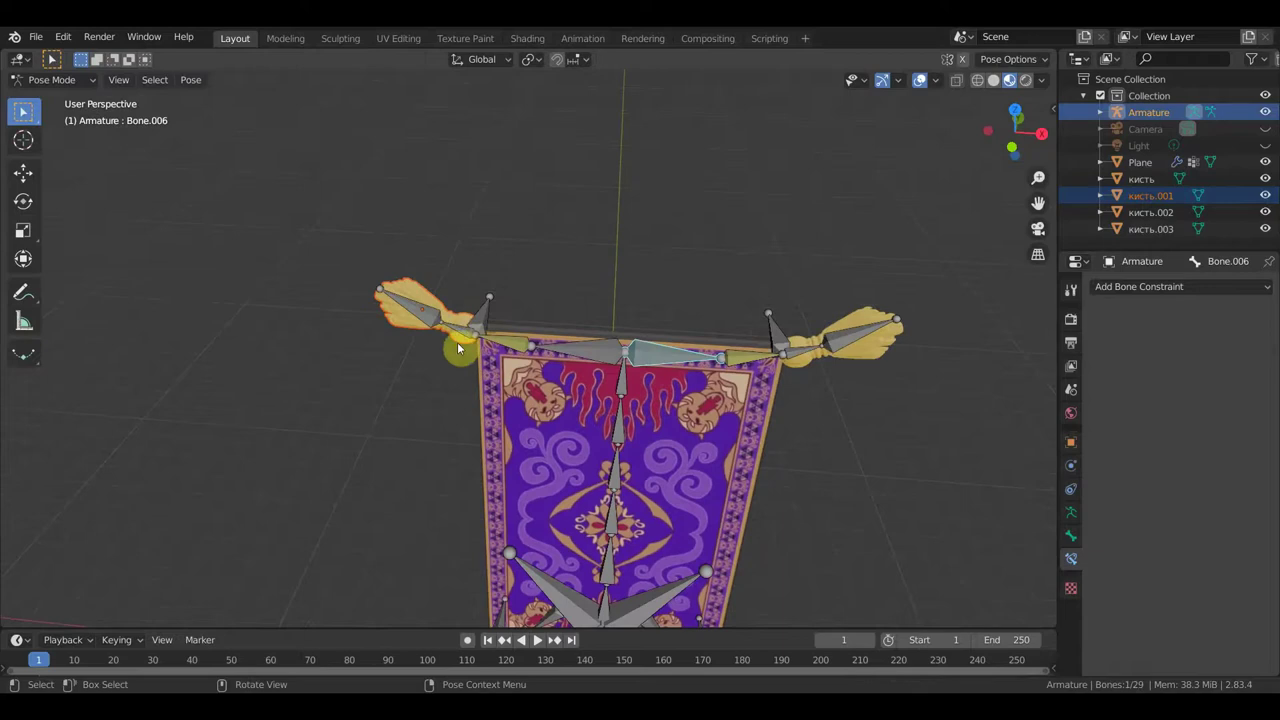
pyautogui.click(430, 323)
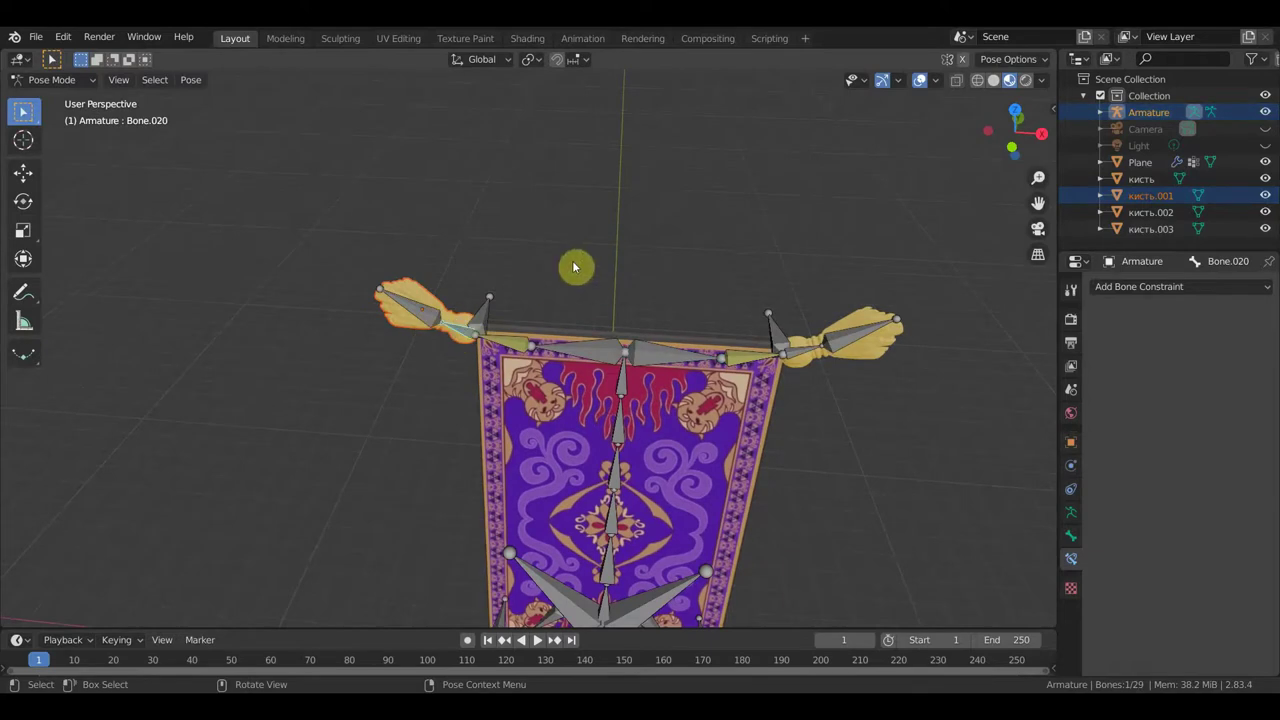
pyautogui.hotkey('ctrl', 'p')
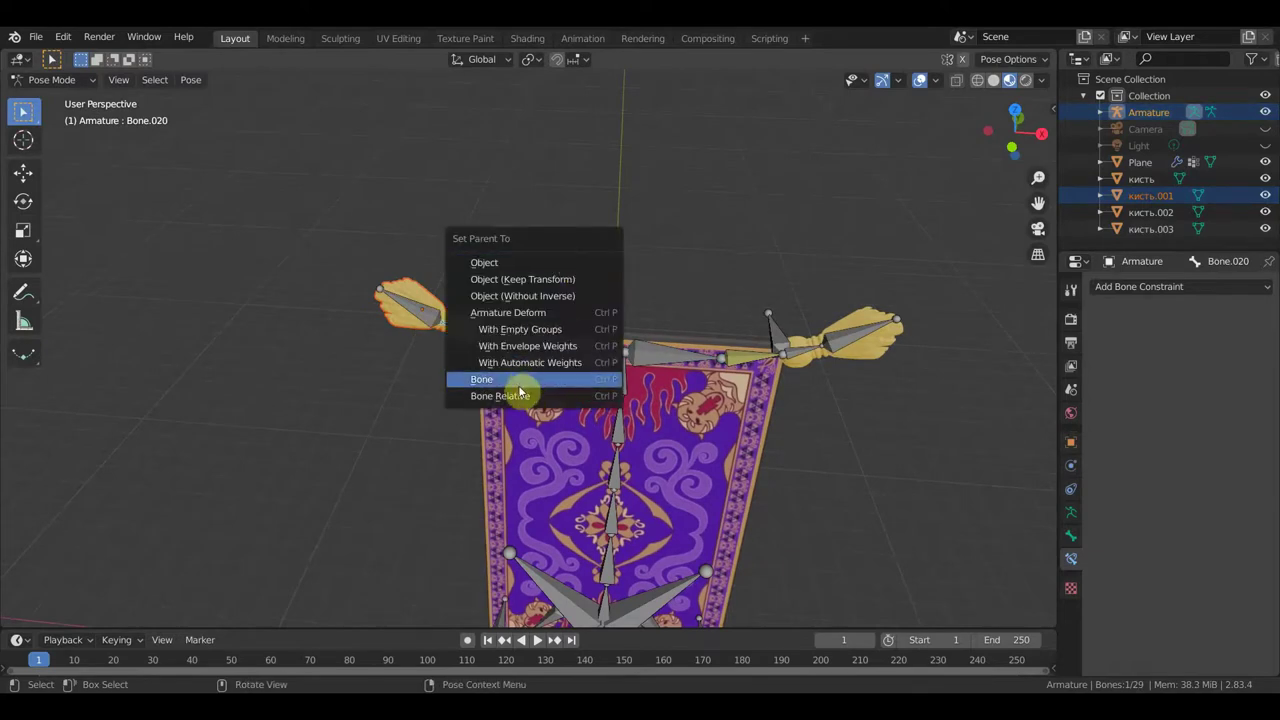
pyautogui.click(522, 380)
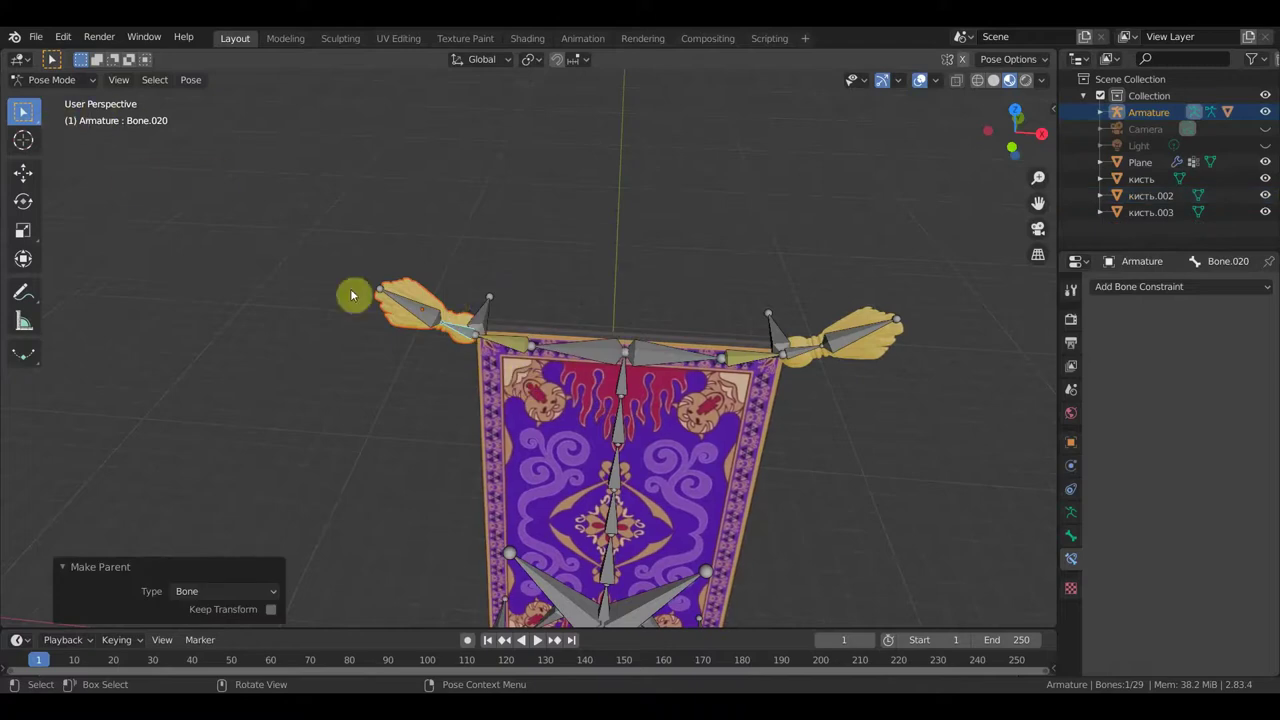
# - Test the rig by moving Bone.022, undo the move, and return to Object Mode
pyautogui.moveTo(514, 318)
pyautogui.mouseDown(button='middle')
pyautogui.moveTo(418, 320)
pyautogui.moveTo(447, 297)
pyautogui.mouseUp(button='middle')
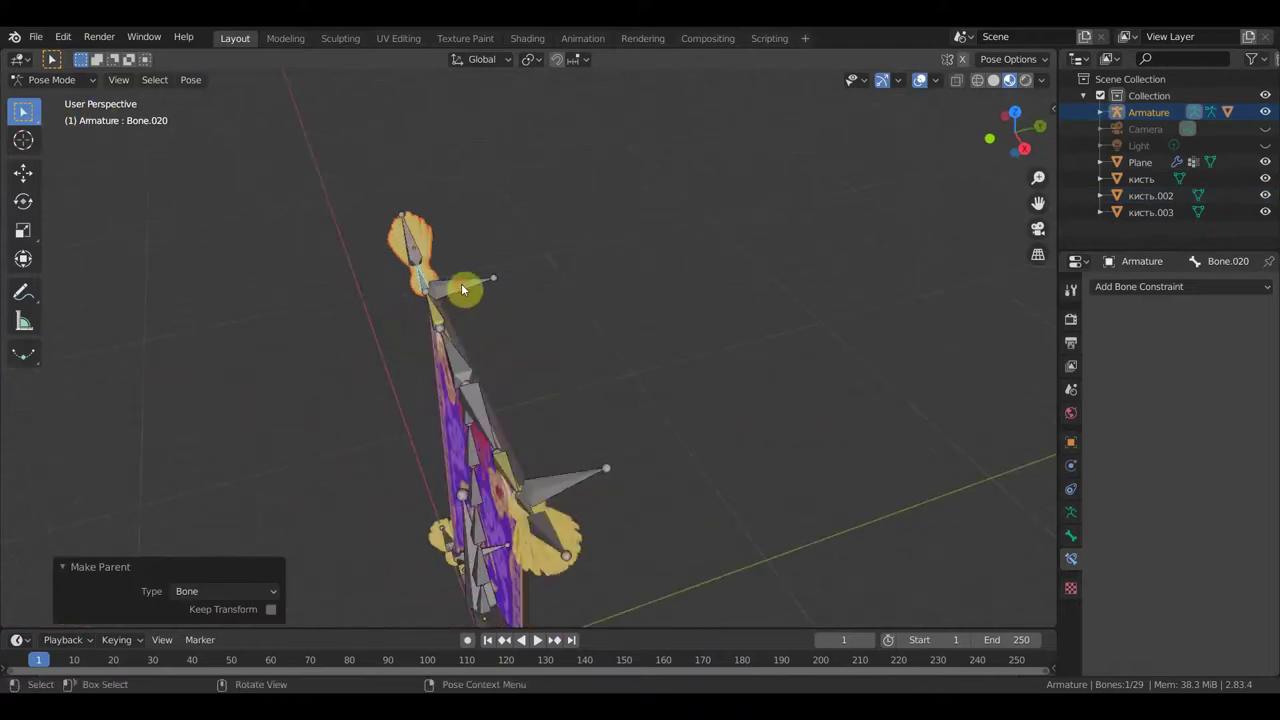
pyautogui.click(462, 290)
pyautogui.press('g')
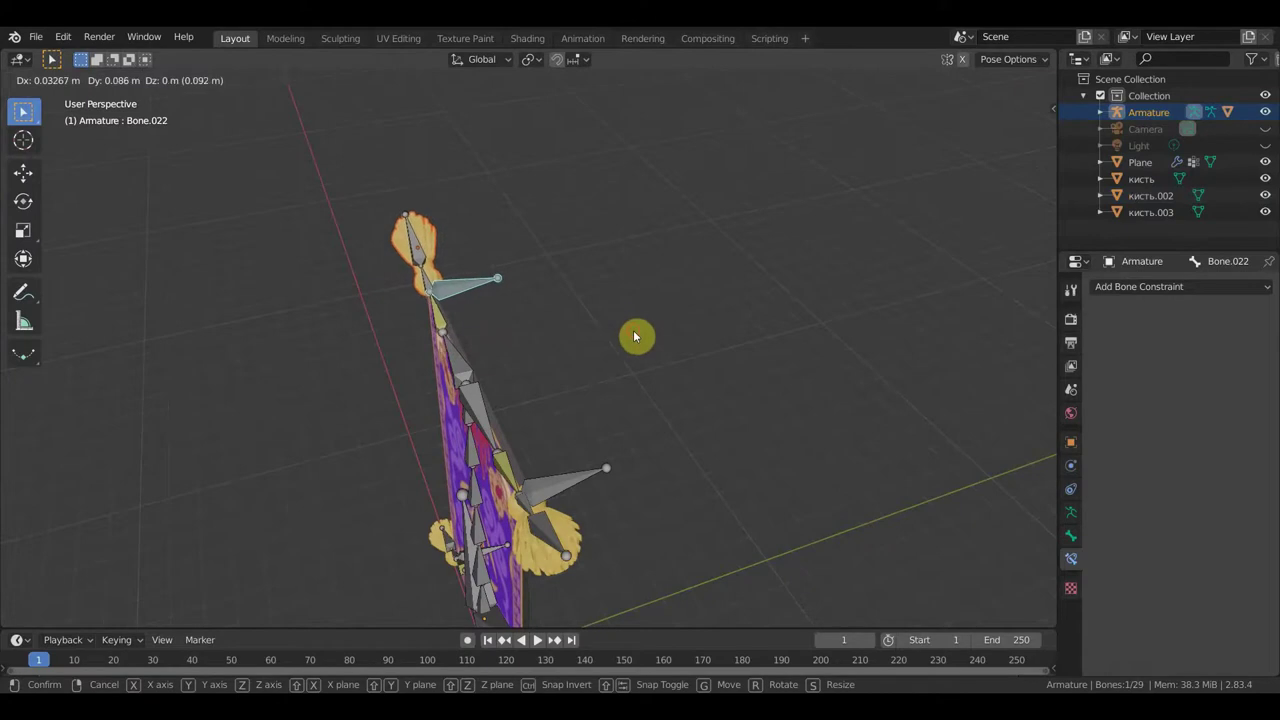
pyautogui.click(635, 337)
pyautogui.moveTo(654, 343); pyautogui.dragTo(723, 291, button='middle')
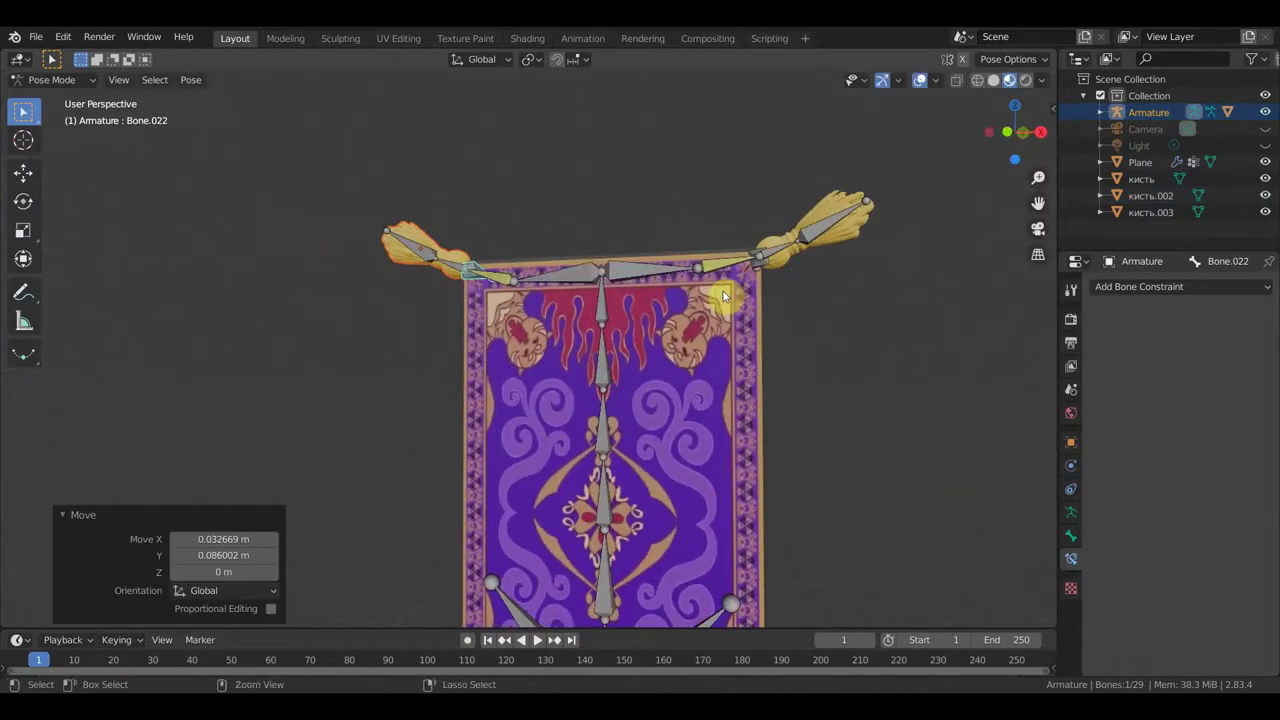
pyautogui.hotkey('ctrl', 'z')
pyautogui.moveTo(689, 235); pyautogui.dragTo(722, 258, button='middle')
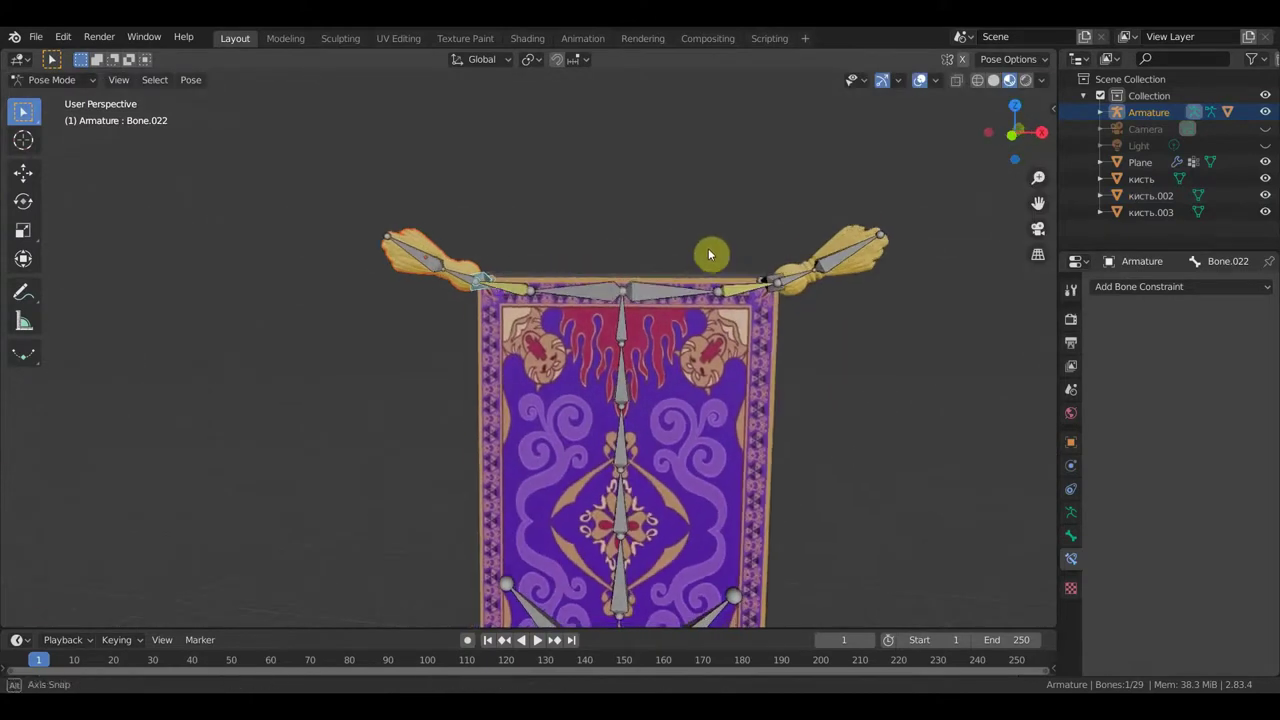
pyautogui.click(80, 80)
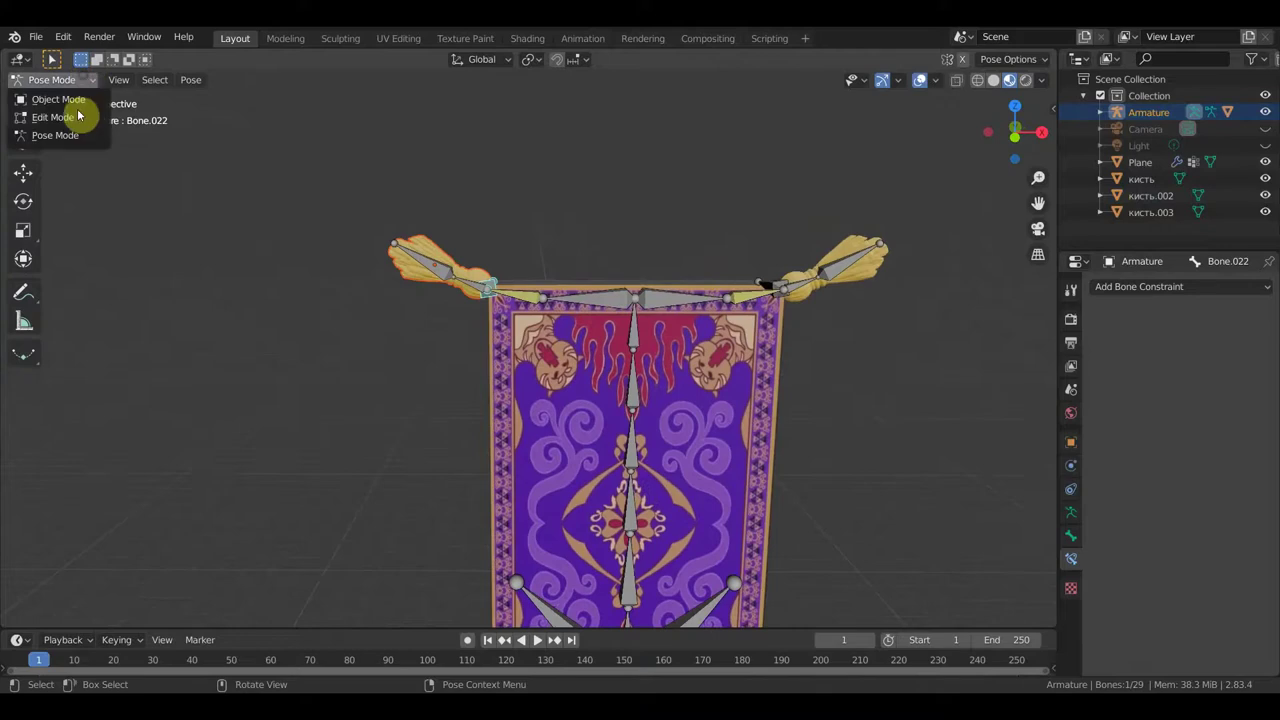
pyautogui.click(76, 97)
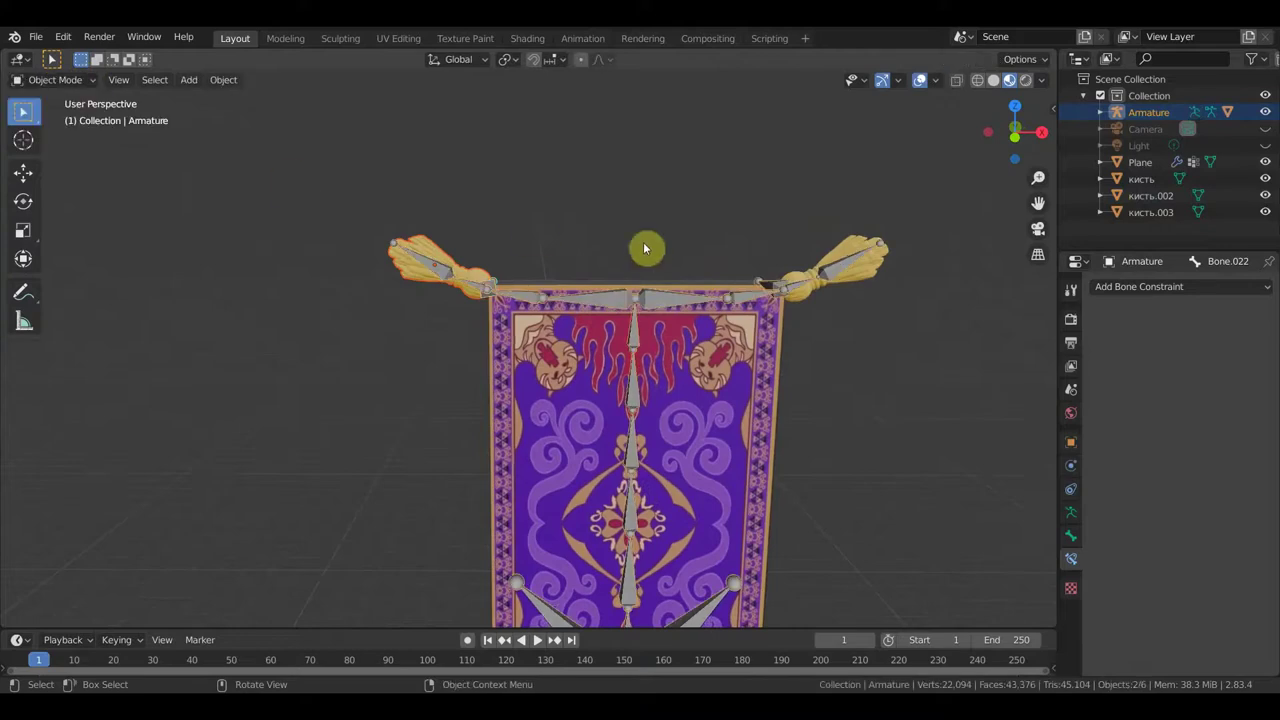
# - Parent the top-right tassel кисть.002 to Bone.008 and return to Object Mode
pyautogui.click(845, 241)
pyautogui.keyDown('shift'); pyautogui.click(792, 283); pyautogui.keyUp('shift')
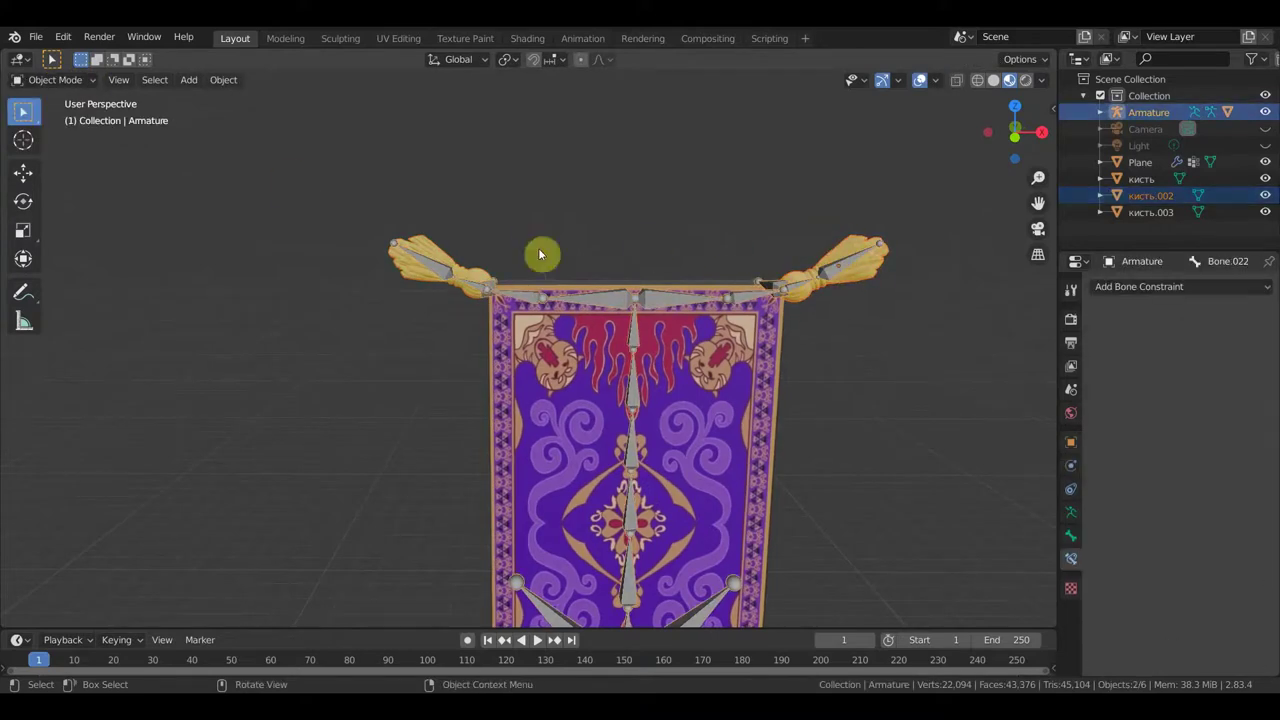
pyautogui.click(70, 80)
pyautogui.click(58, 134)
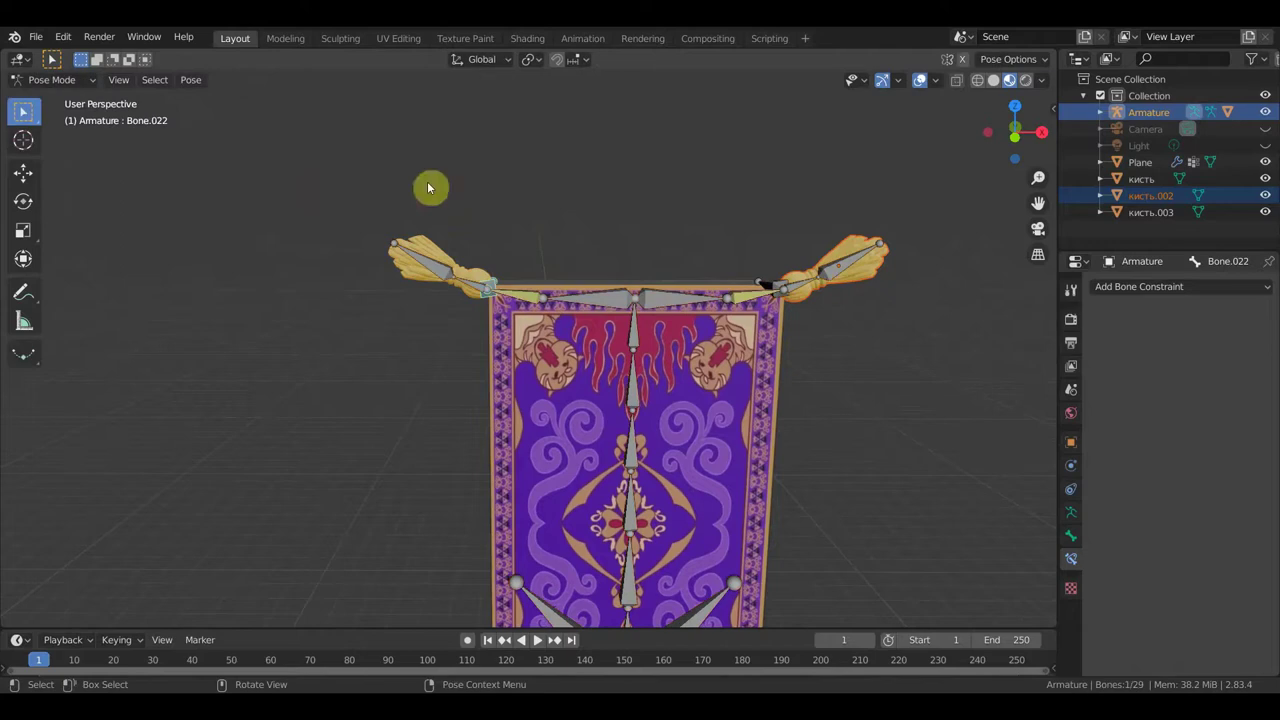
pyautogui.click(803, 287)
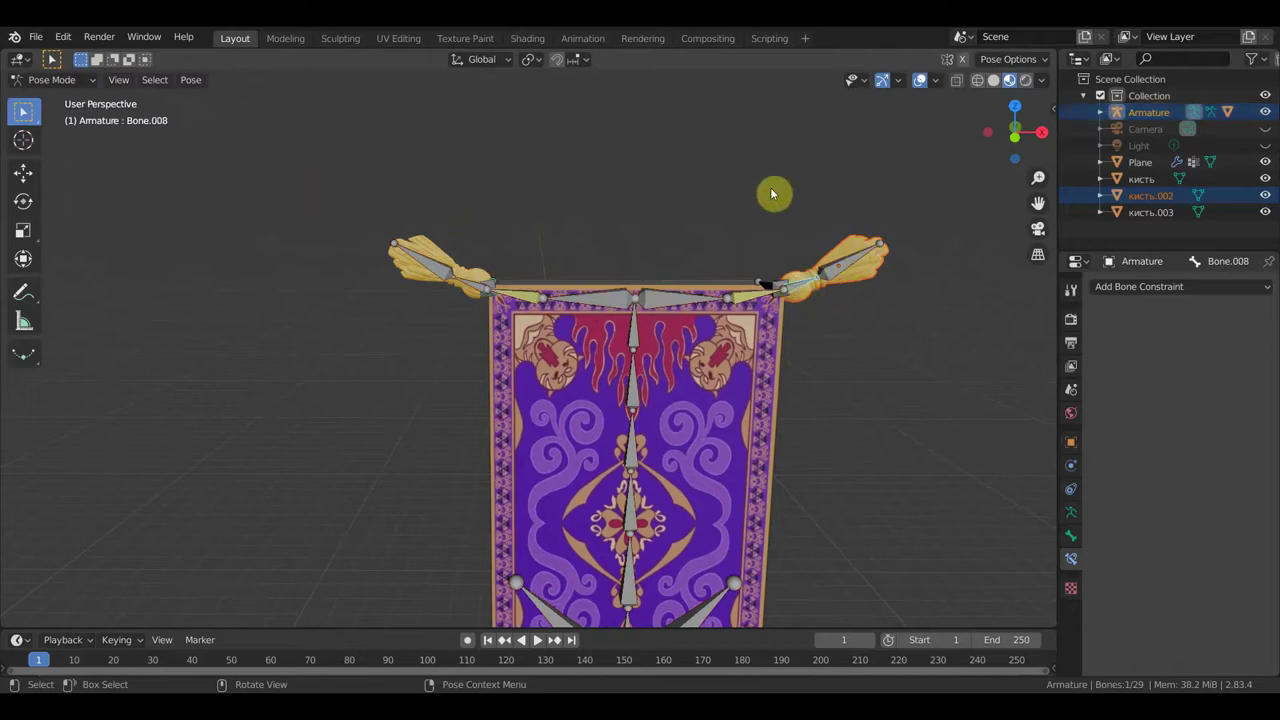
pyautogui.hotkey('ctrl', 'p')
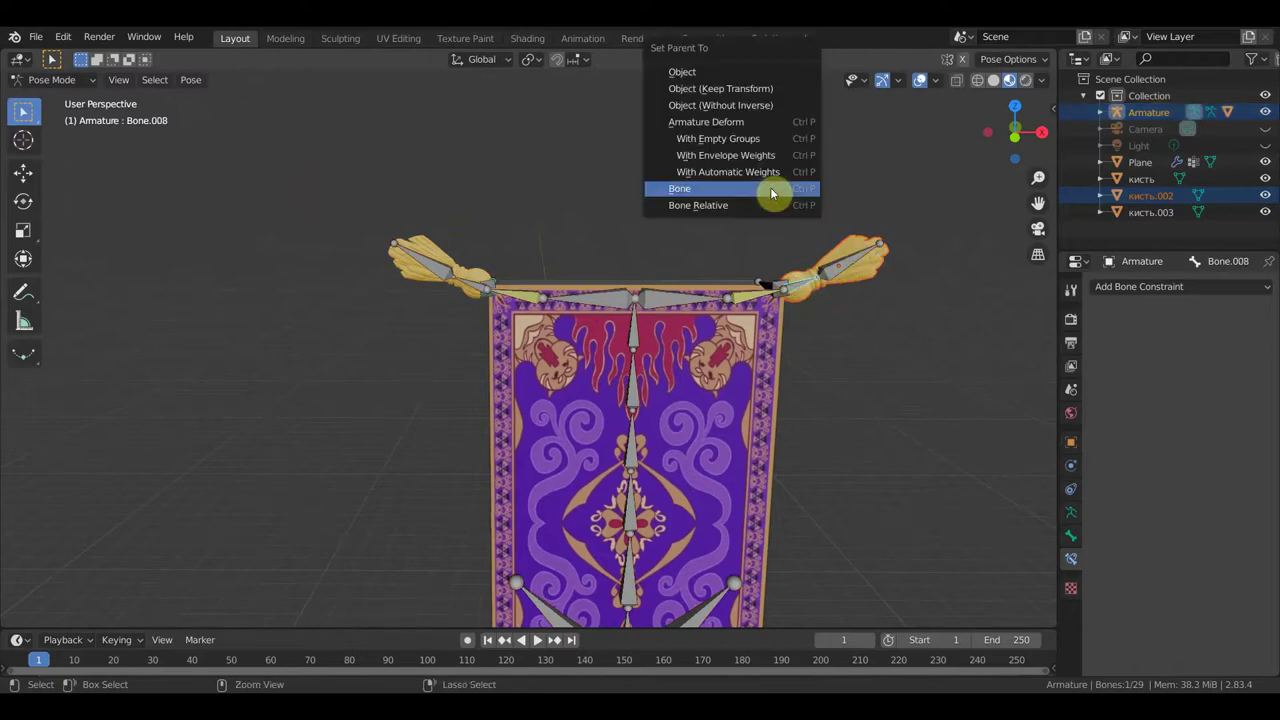
pyautogui.click(772, 193)
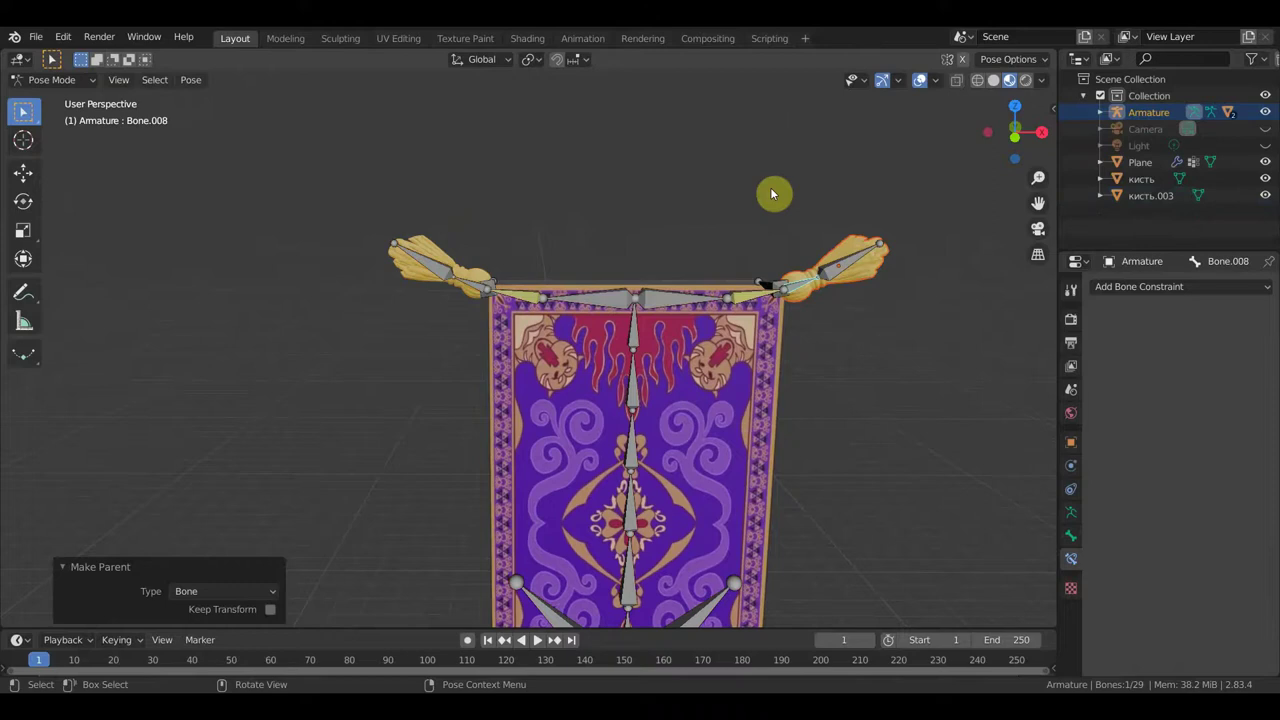
pyautogui.scroll(-3, 800, 362)
pyautogui.keyDown('shift'); pyautogui.moveTo(811, 363); pyautogui.dragTo(777, 203, button='middle'); pyautogui.keyUp('shift')
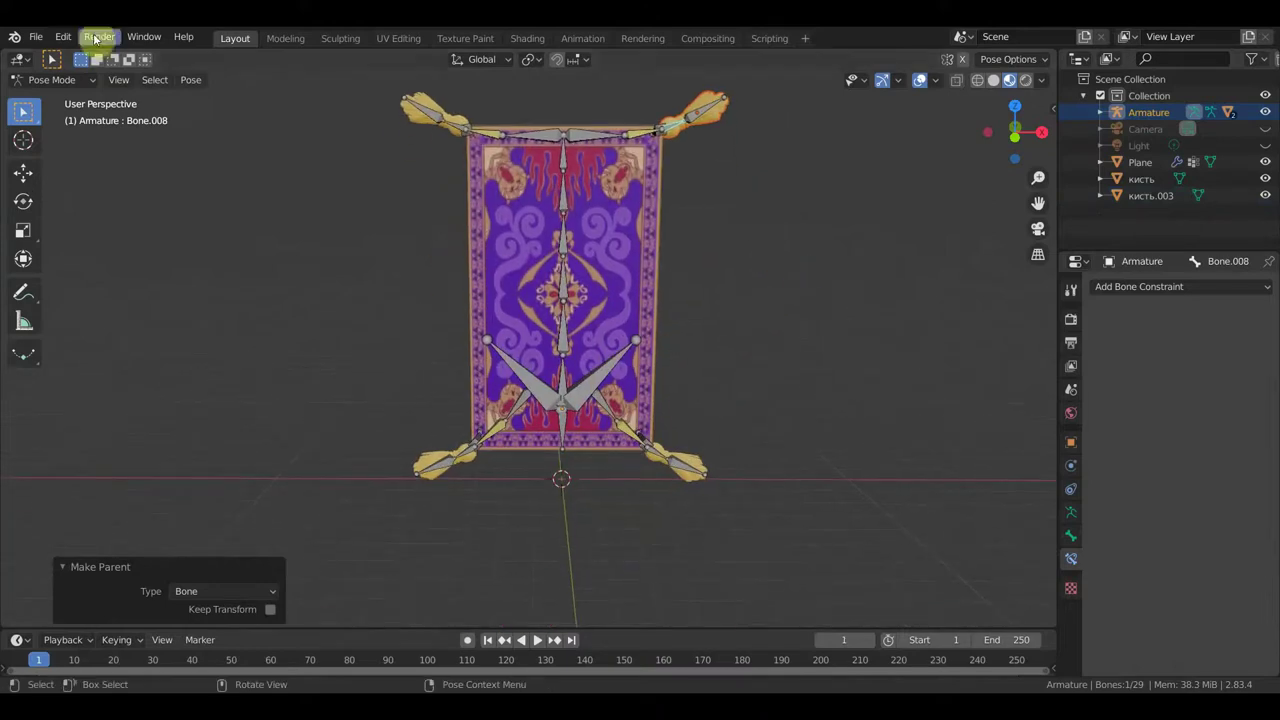
pyautogui.click(78, 80)
pyautogui.click(60, 95)
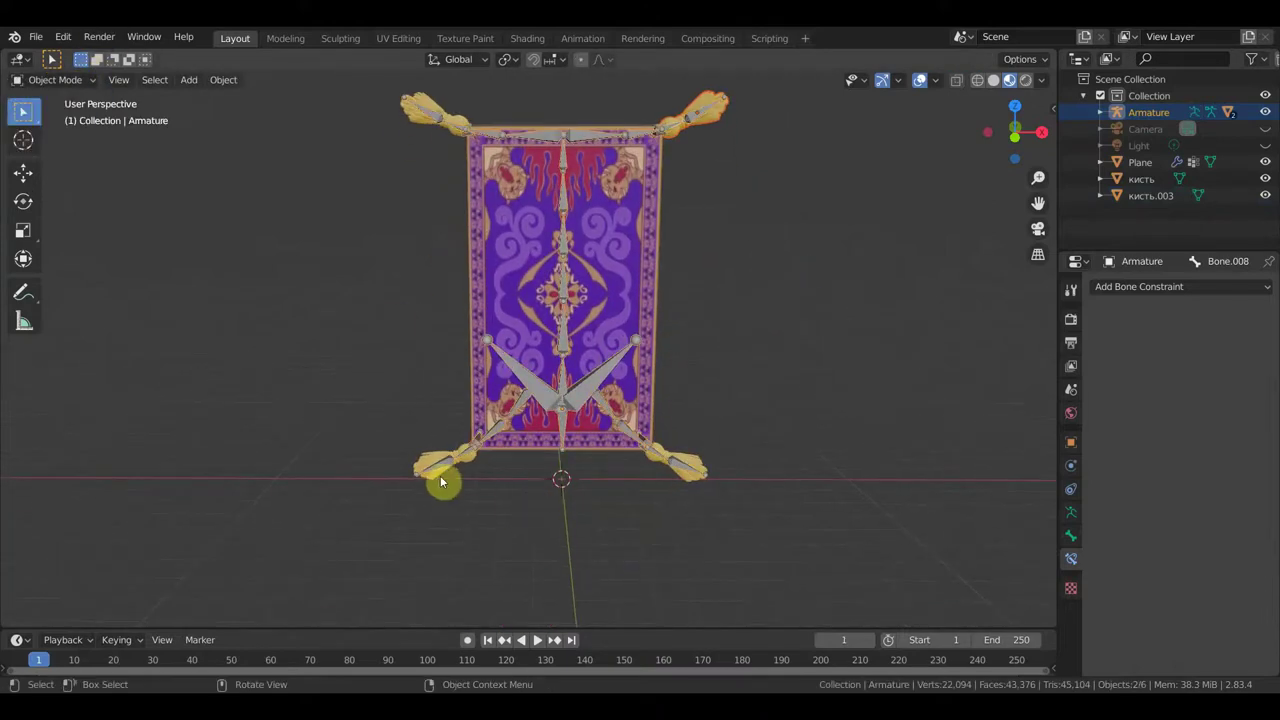
# - Parent the bottom-left tassel to Bone.025 and return to Object Mode
pyautogui.click(448, 468)
pyautogui.keyDown('shift'); pyautogui.click(463, 457); pyautogui.keyUp('shift')
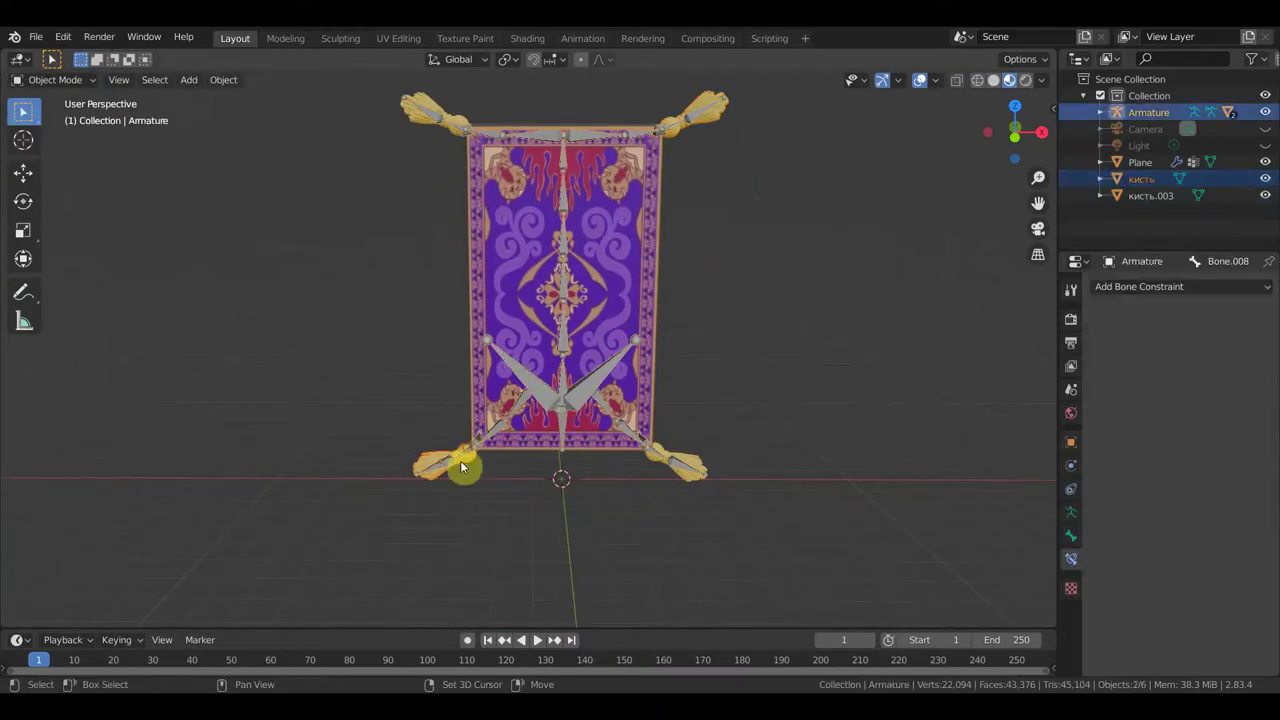
pyautogui.click(76, 82)
pyautogui.click(78, 134)
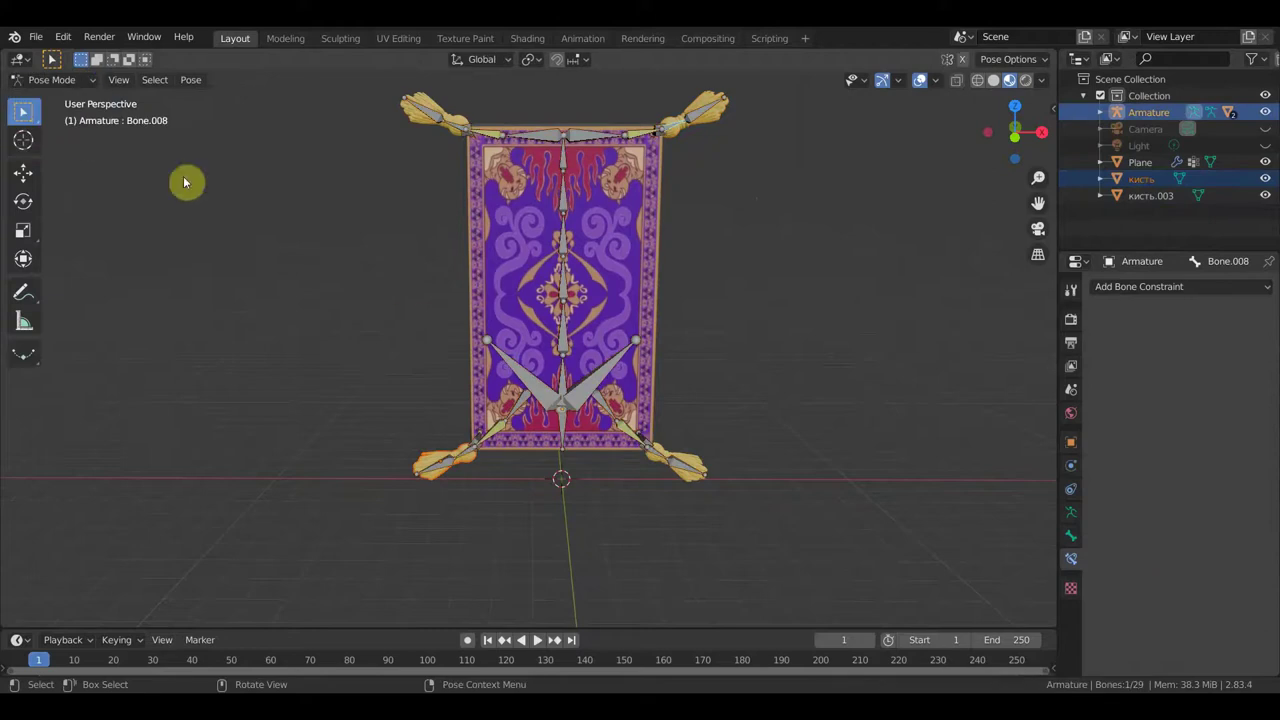
pyautogui.click(469, 446)
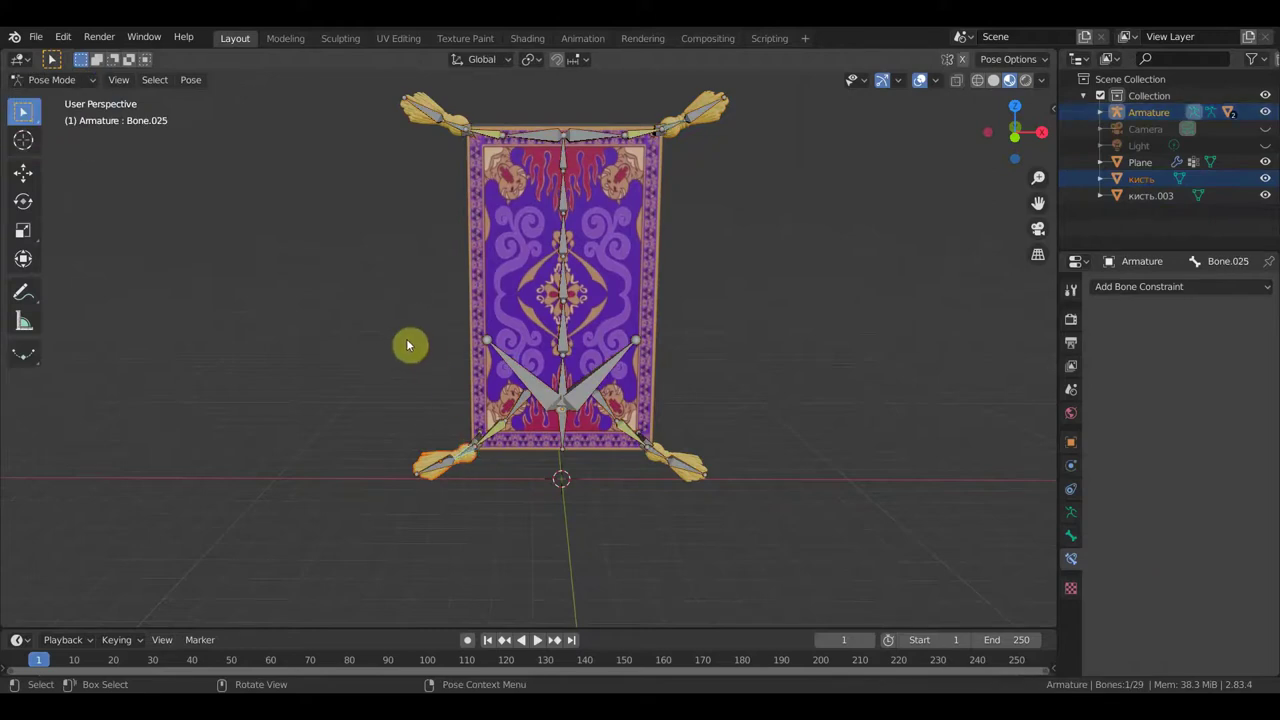
pyautogui.hotkey('ctrl', 'p')
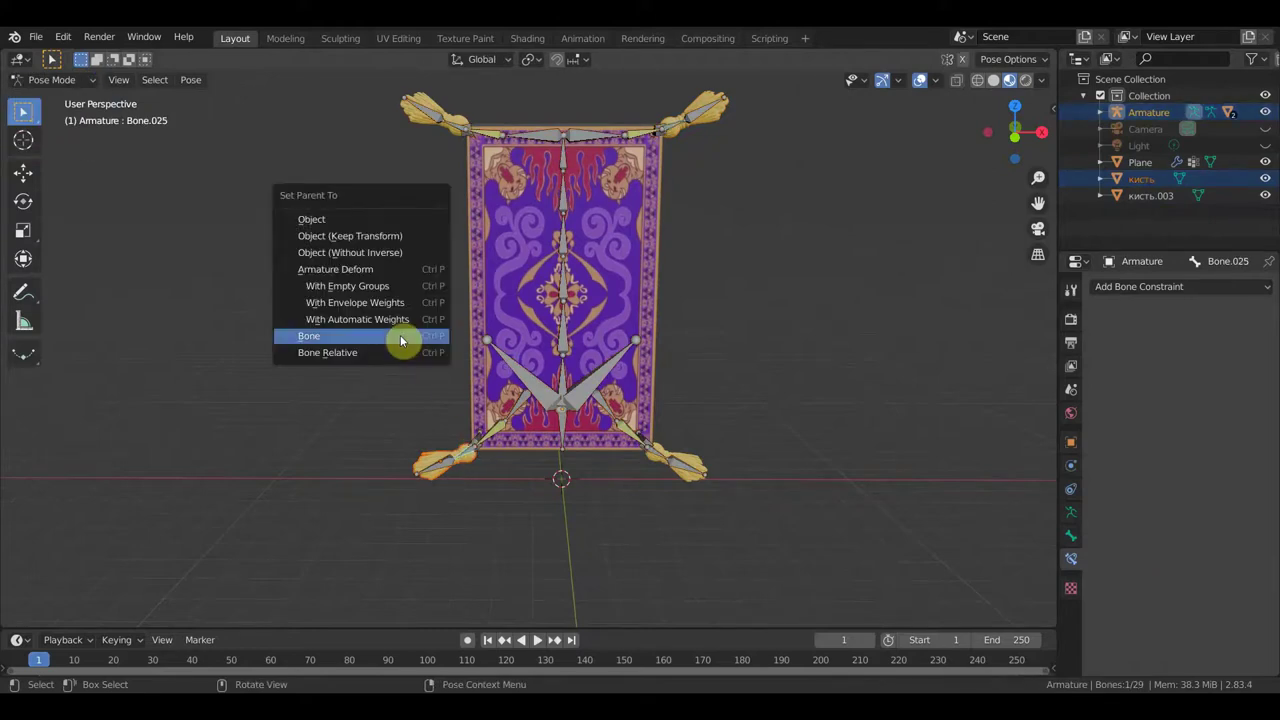
pyautogui.click(400, 335)
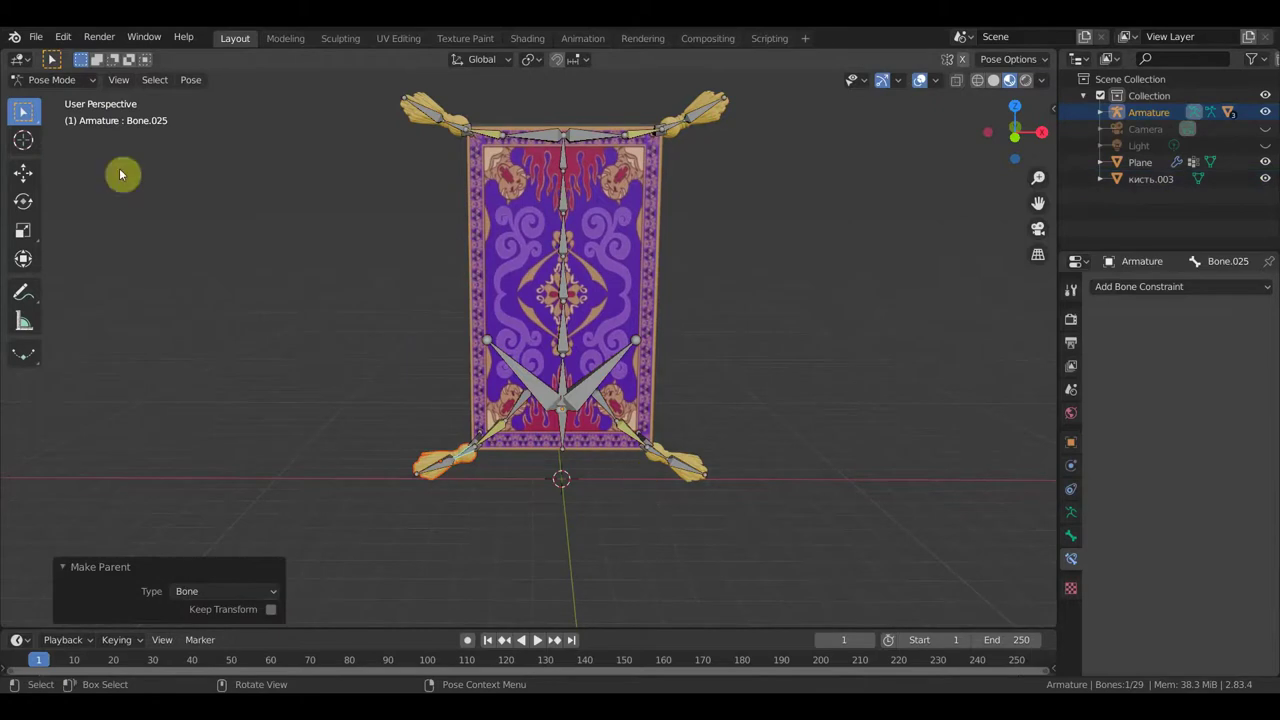
pyautogui.click(58, 80)
pyautogui.click(58, 99)
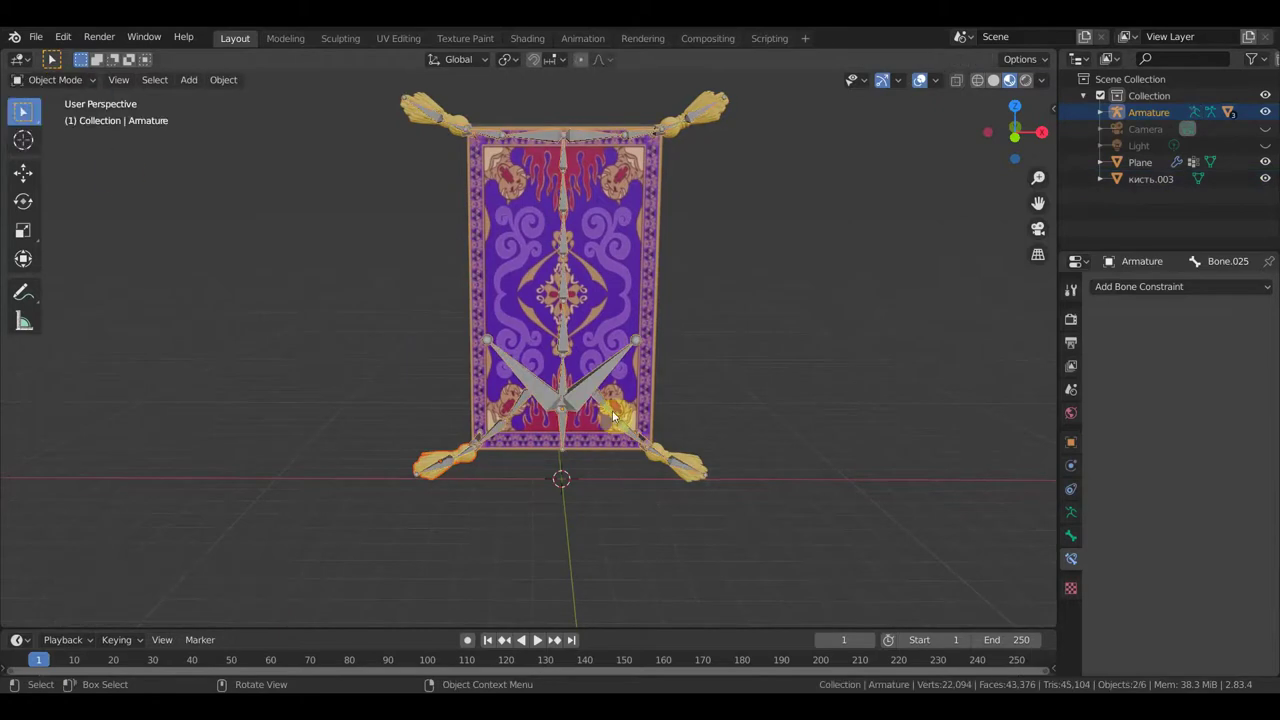
# - Parent the bottom-right tassel кисть.003 to Bone.013, back in Object Mode
pyautogui.click(698, 459)
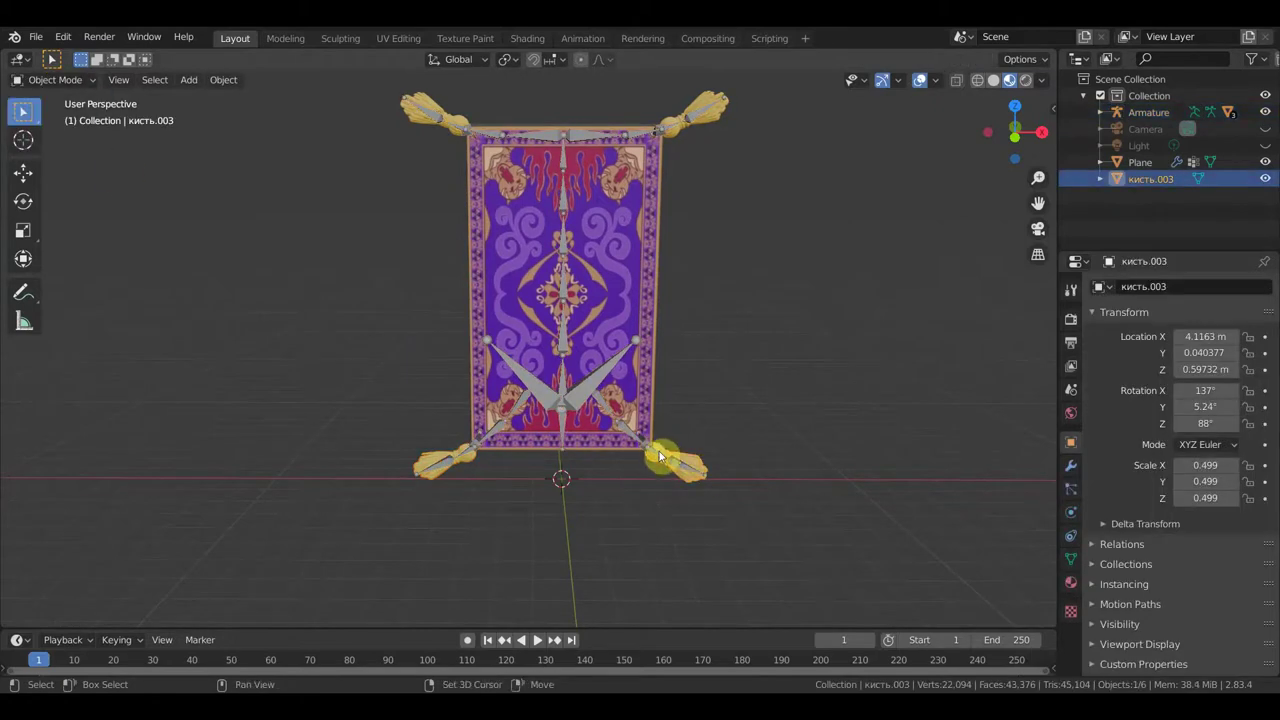
pyautogui.keyDown('shift'); pyautogui.click(657, 455); pyautogui.keyUp('shift')
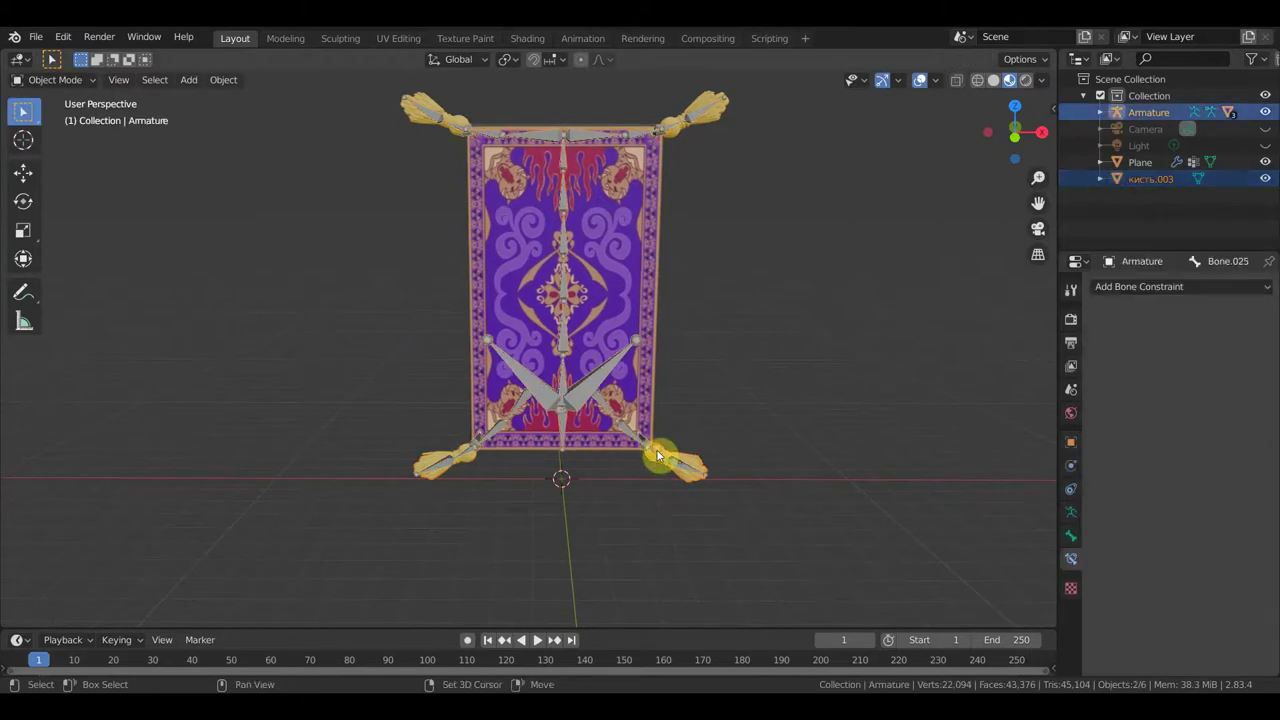
pyautogui.click(63, 80)
pyautogui.click(77, 137)
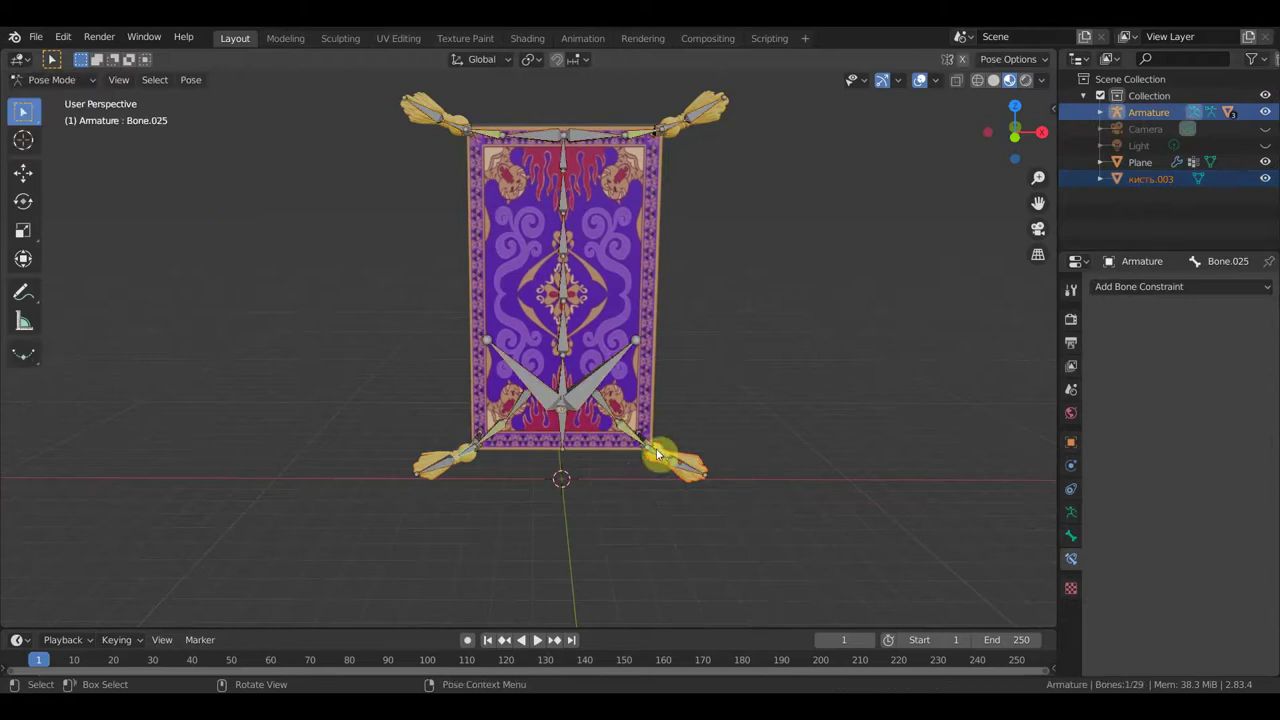
pyautogui.click(716, 452)
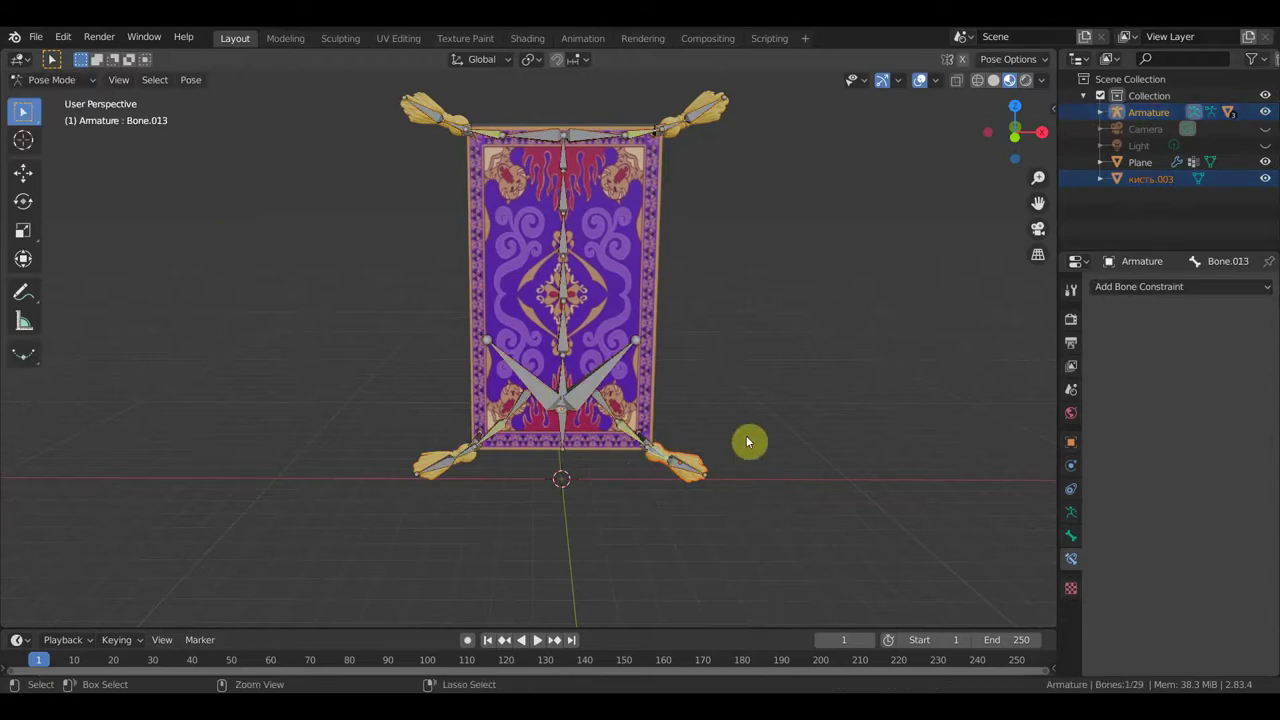
pyautogui.hotkey('ctrl', 'p')
pyautogui.click(746, 435)
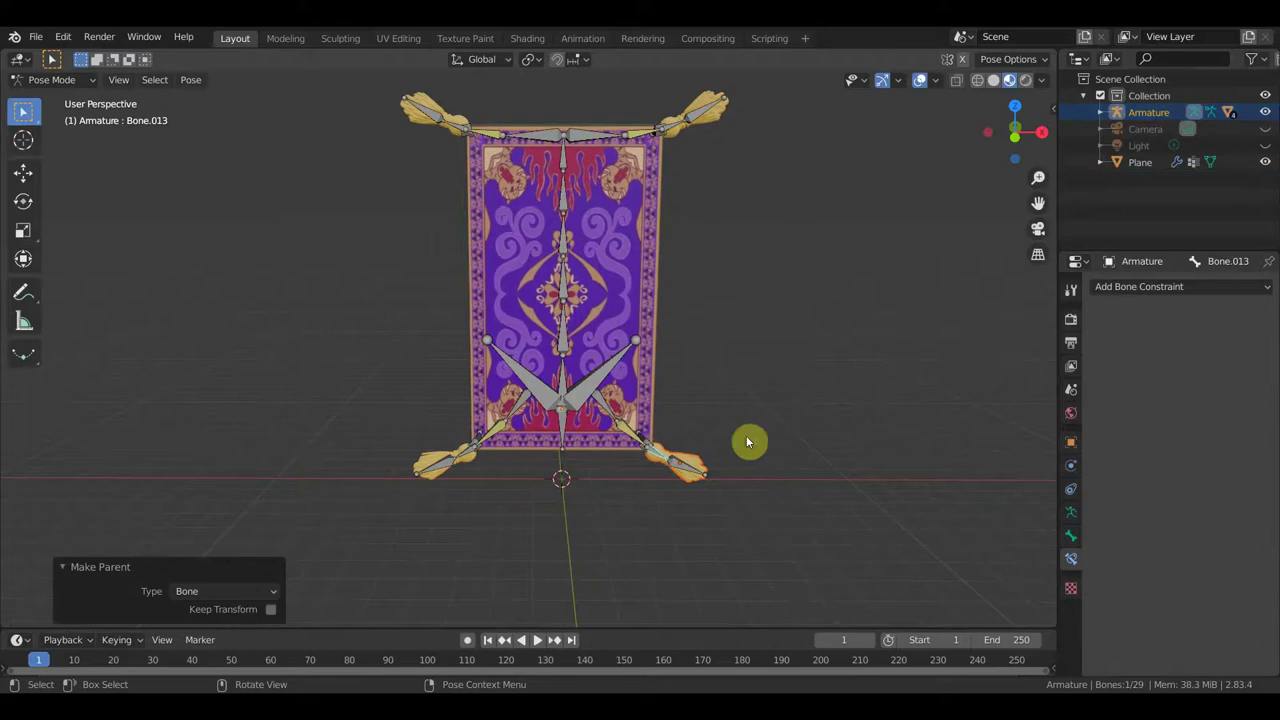
pyautogui.click(63, 80)
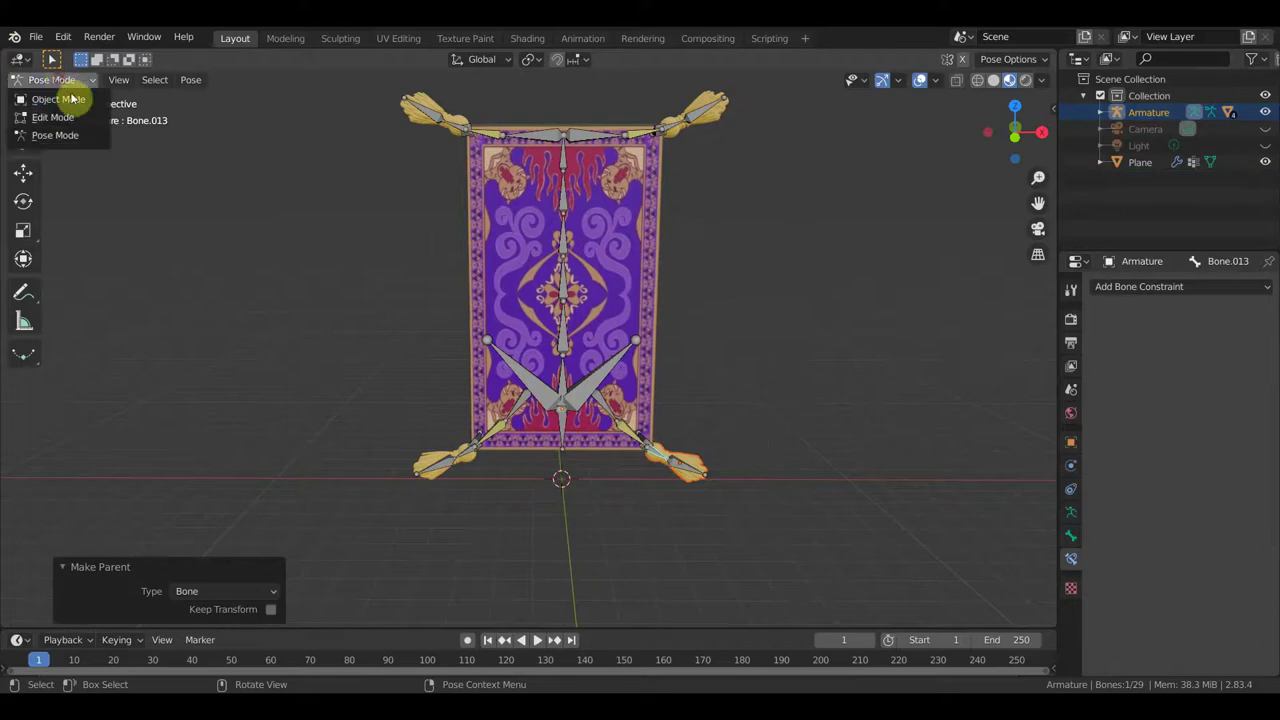
pyautogui.click(68, 97)
pyautogui.scroll(-3, 735, 305)
pyautogui.scroll(-2, 720, 292)
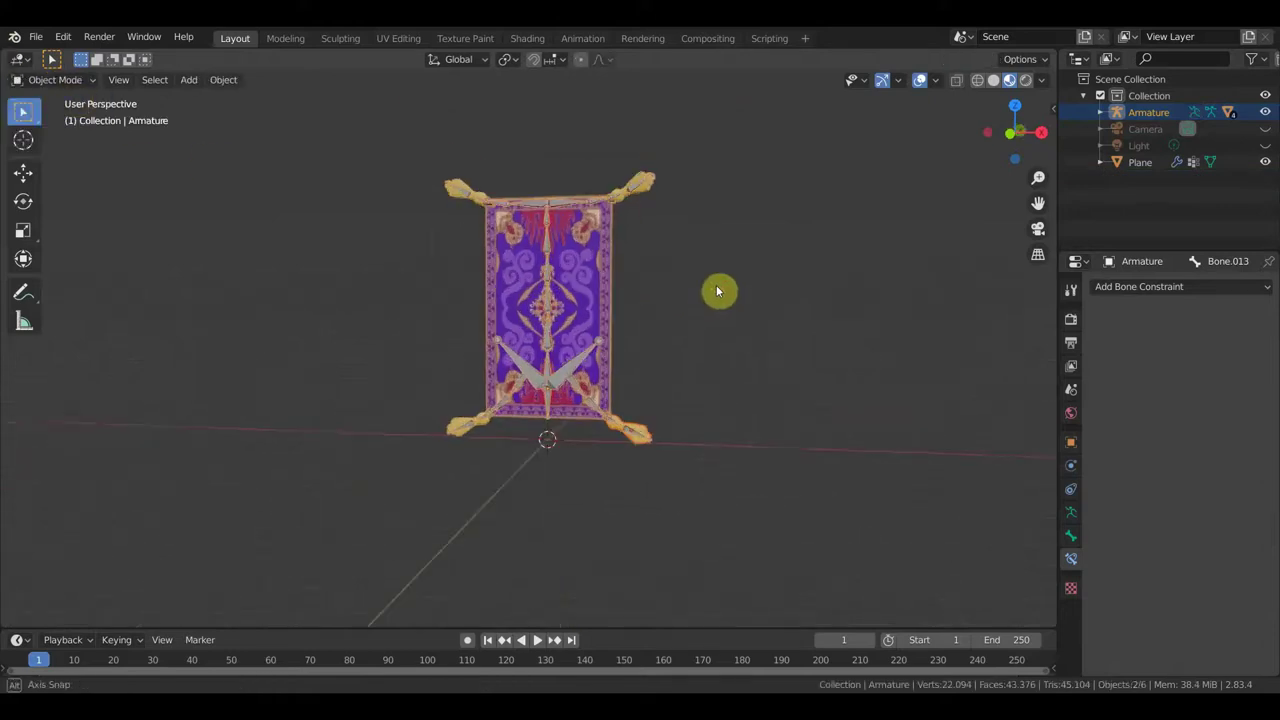
pyautogui.moveTo(717, 289)
pyautogui.mouseDown(button='middle')
pyautogui.moveTo(689, 294)
pyautogui.moveTo(740, 358)
pyautogui.moveTo(808, 362)
pyautogui.mouseUp(button='middle')
# - Parent the carpet Plane to the Armature using Armature Deform With Automatic Weights
pyautogui.scroll(3, 740, 355)
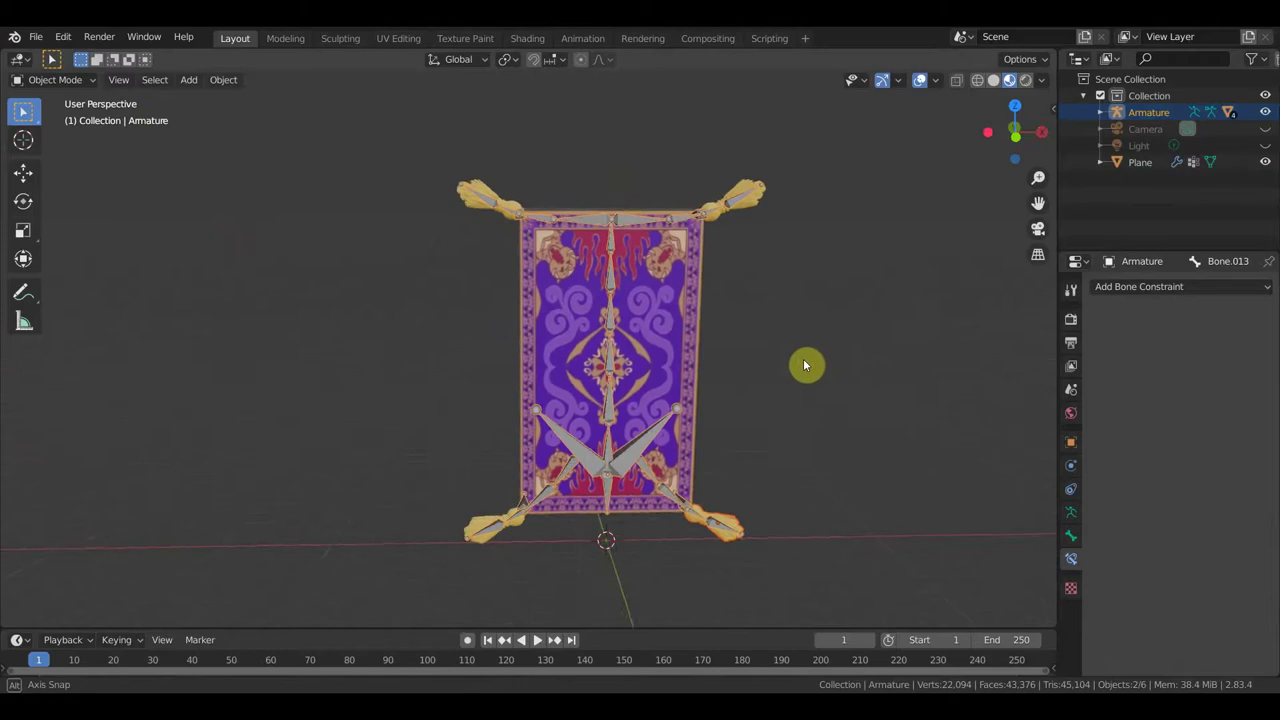
pyautogui.click(664, 325)
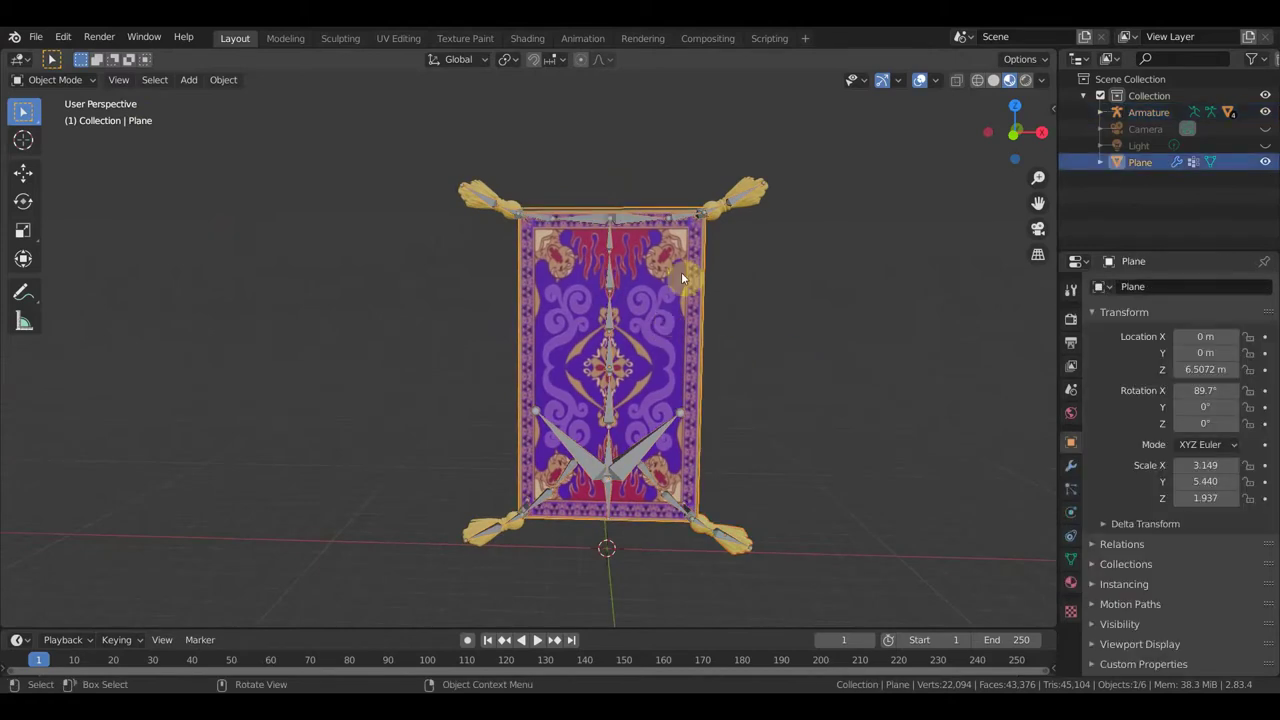
pyautogui.keyDown('shift'); pyautogui.click(629, 216); pyautogui.keyUp('shift')
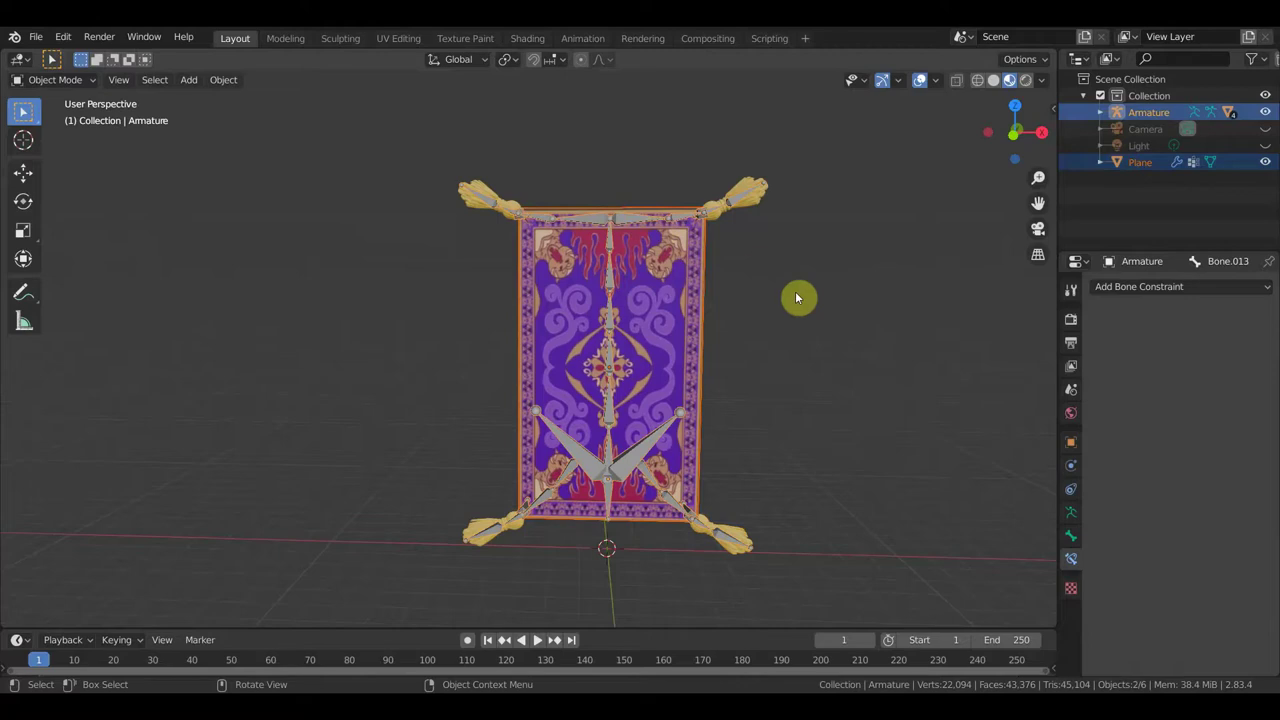
pyautogui.hotkey('ctrl', 'p')
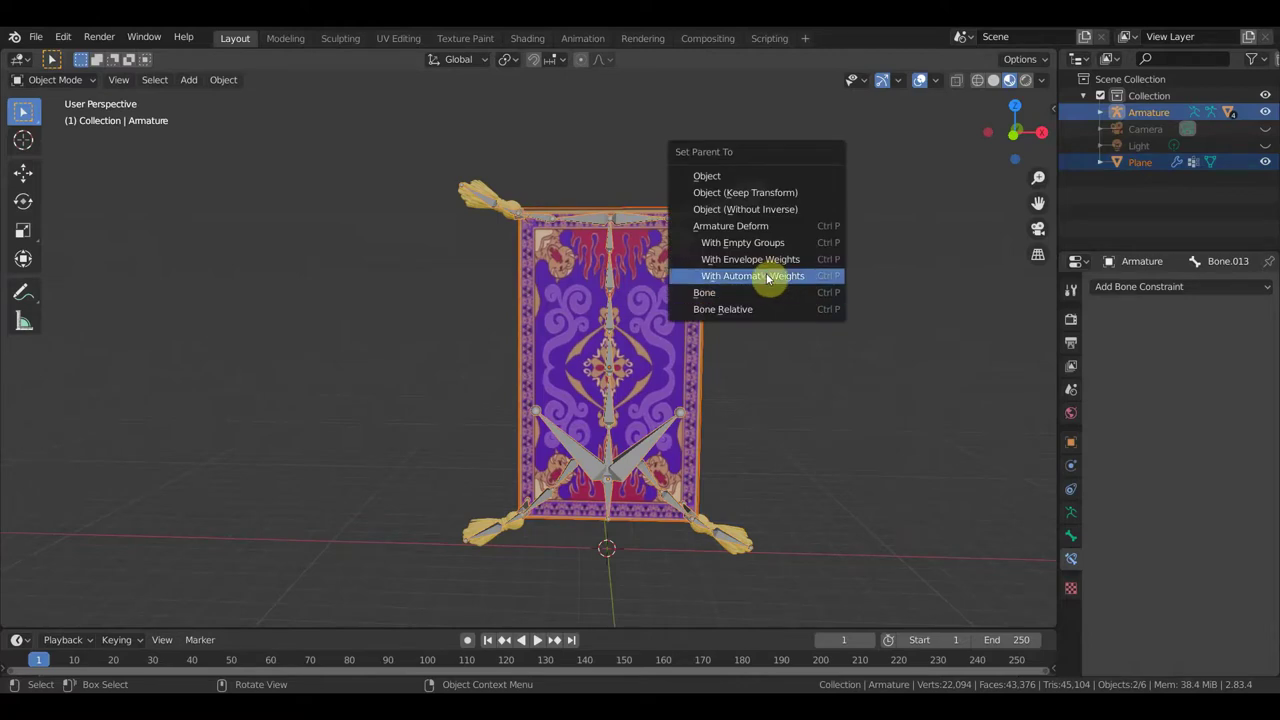
pyautogui.click(768, 278)
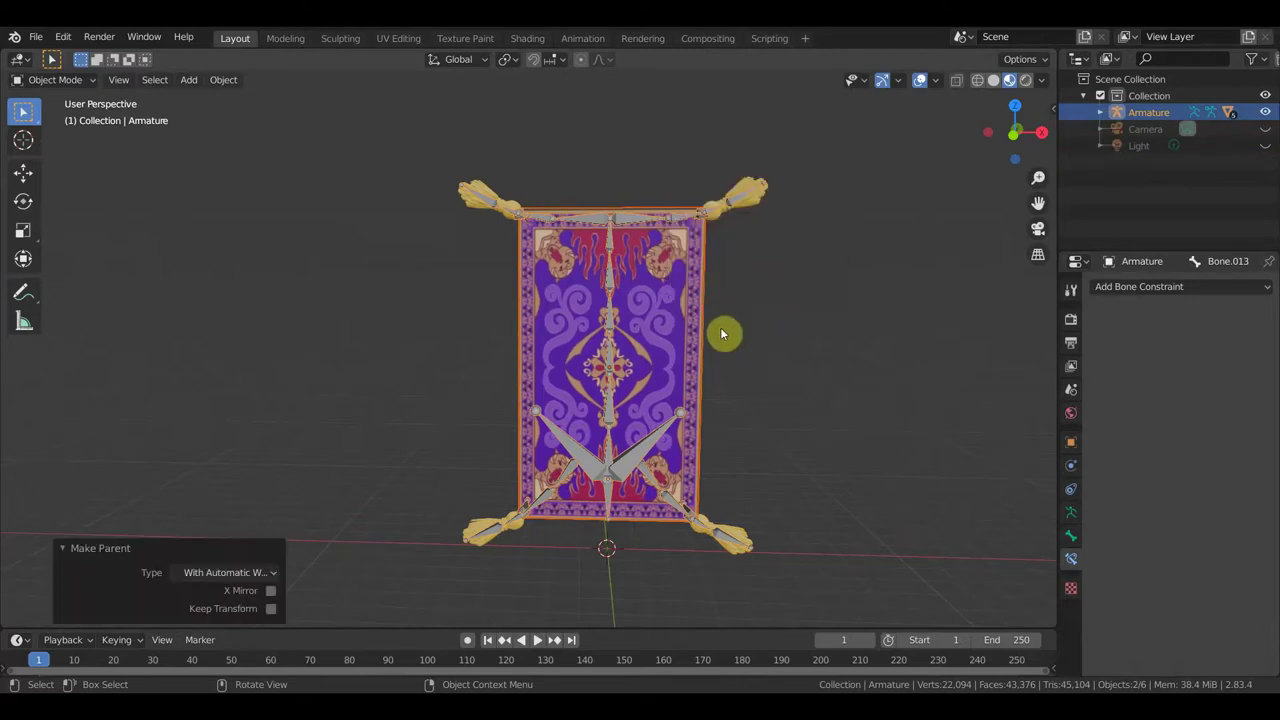
pyautogui.scroll(-2, 720, 332)
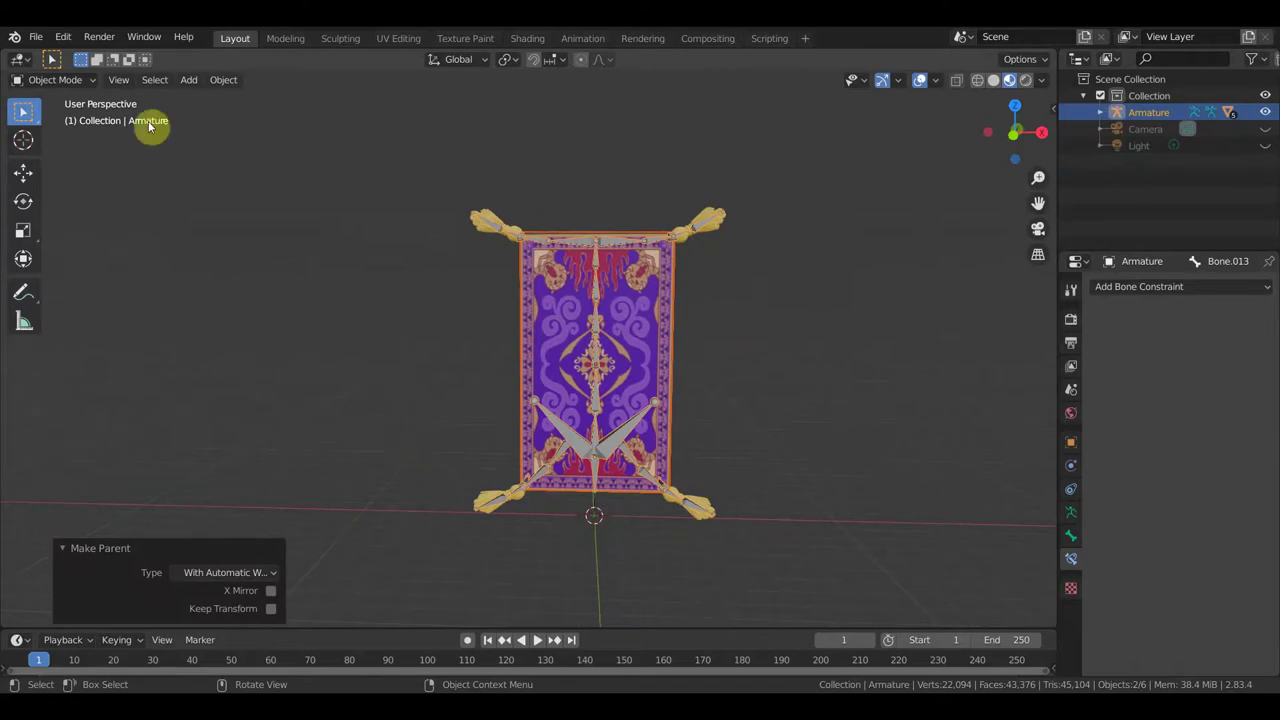
pyautogui.click(592, 295)
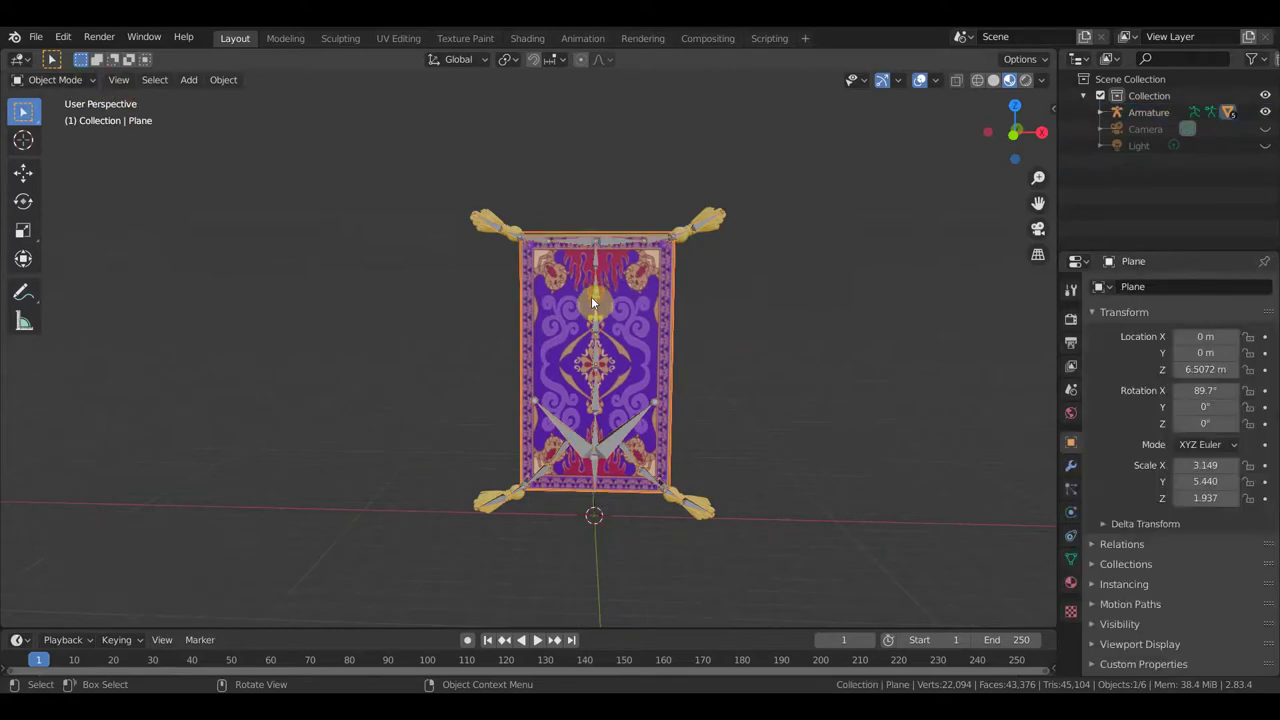
# - Make the Armature active and put it into Pose Mode
pyautogui.click(55, 80)
pyautogui.click(58, 100)
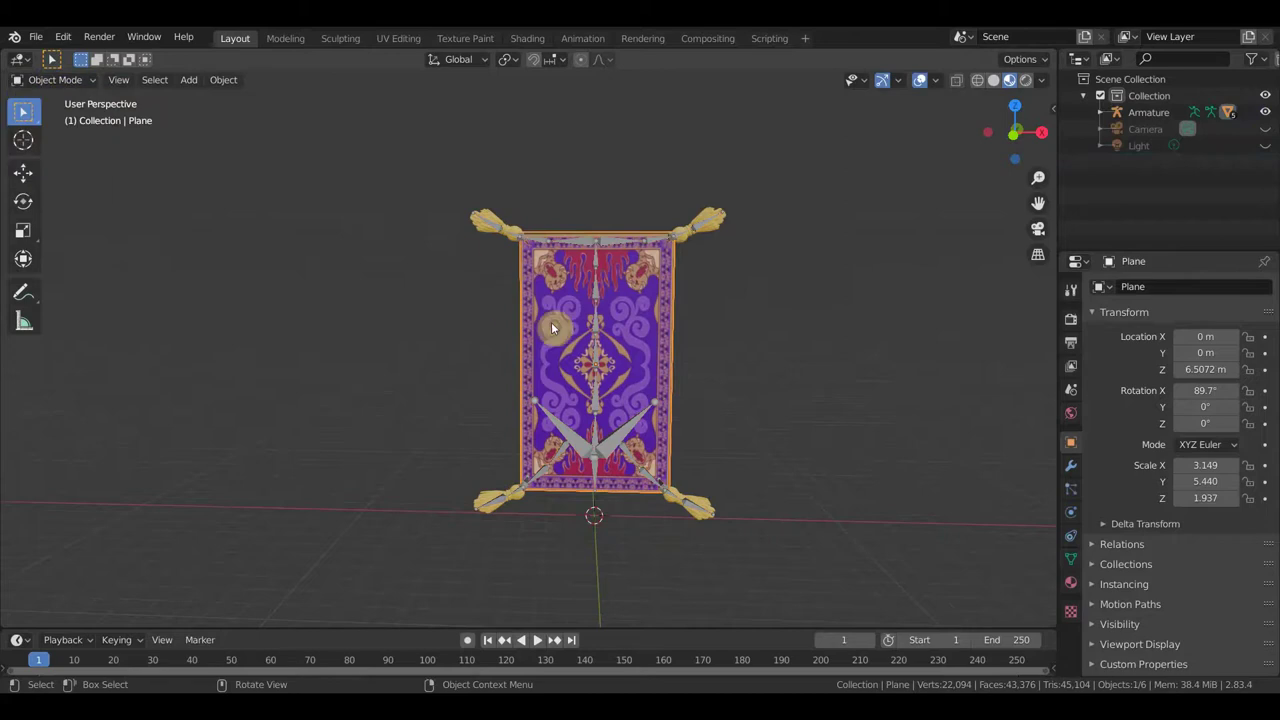
pyautogui.click(549, 327)
pyautogui.click(72, 80)
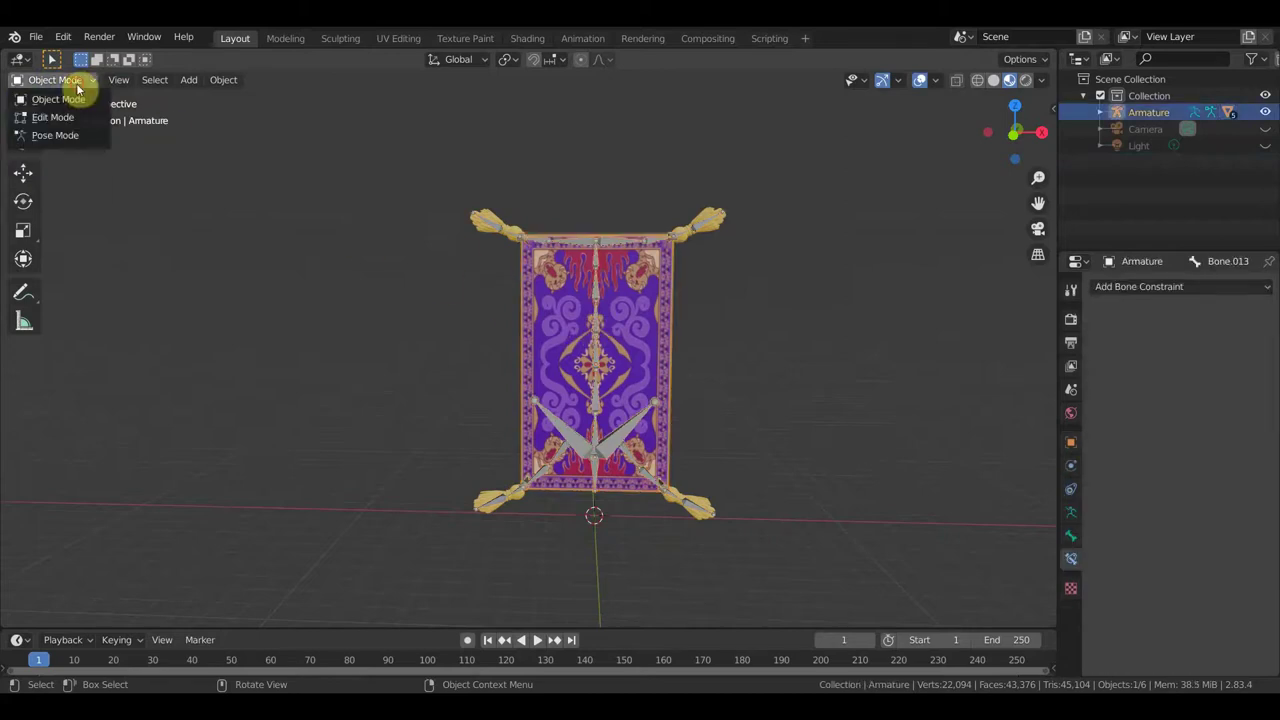
pyautogui.click(70, 131)
pyautogui.moveTo(537, 273)
pyautogui.mouseDown(button='middle')
pyautogui.moveTo(558, 333)
pyautogui.moveTo(529, 335)
pyautogui.mouseUp(button='middle')
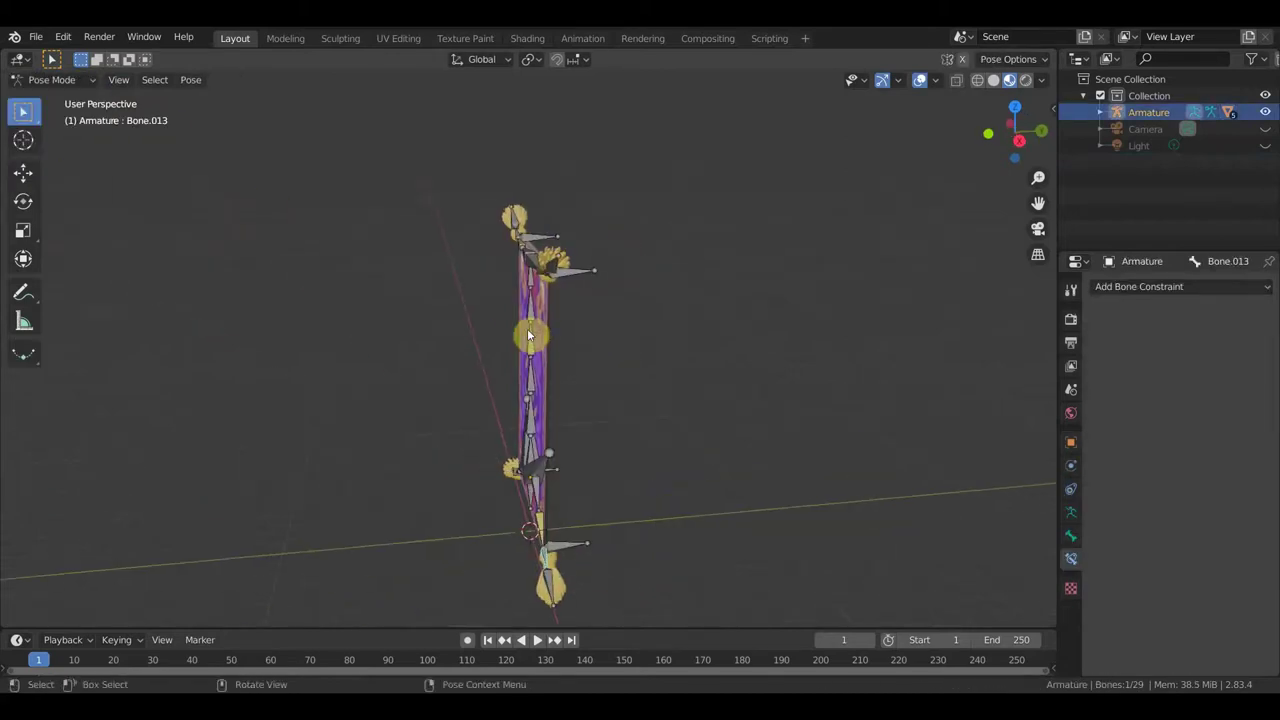
pyautogui.moveTo(566, 290)
pyautogui.mouseDown(button='middle')
pyautogui.moveTo(560, 279)
pyautogui.moveTo(586, 289)
pyautogui.mouseUp(button='middle')
# - Move the top bone Bone.010 to bend the carpet
pyautogui.click(557, 263)
pyautogui.press('g')
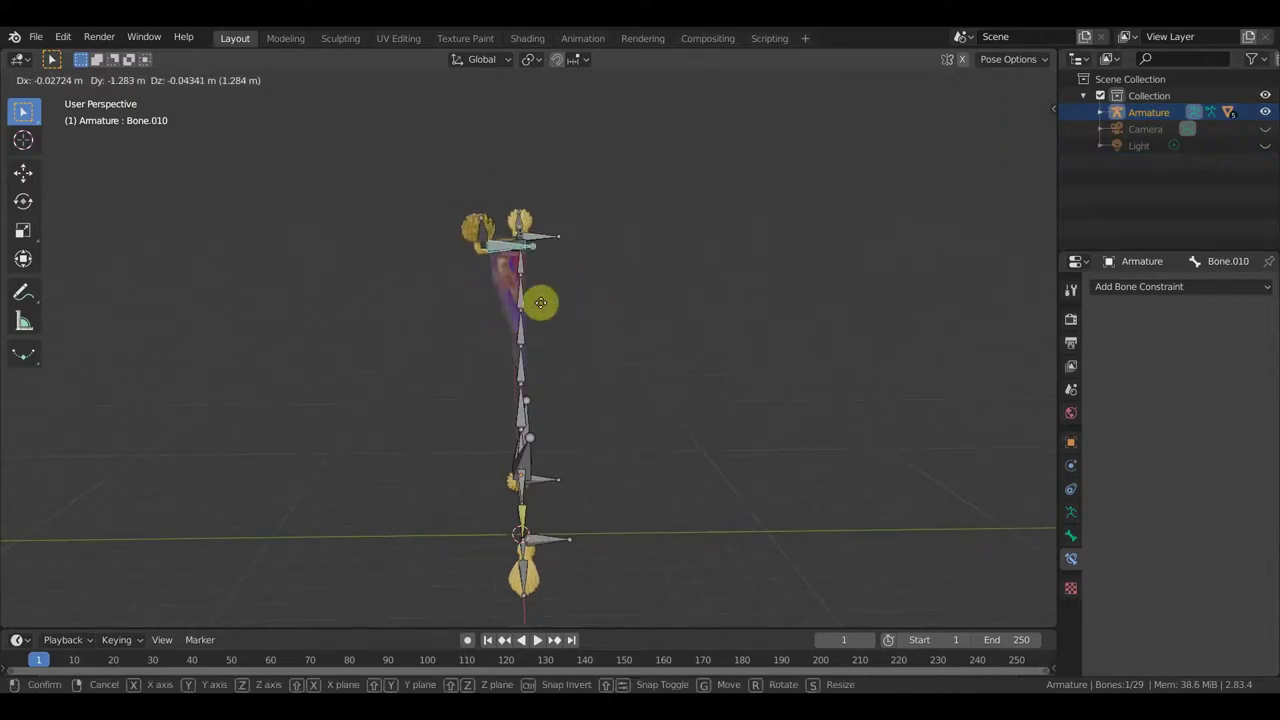
pyautogui.click(520, 308)
pyautogui.moveTo(520, 308)
pyautogui.mouseDown(button='middle')
pyautogui.moveTo(598, 335)
pyautogui.moveTo(695, 336)
pyautogui.moveTo(690, 292)
pyautogui.mouseUp(button='middle')
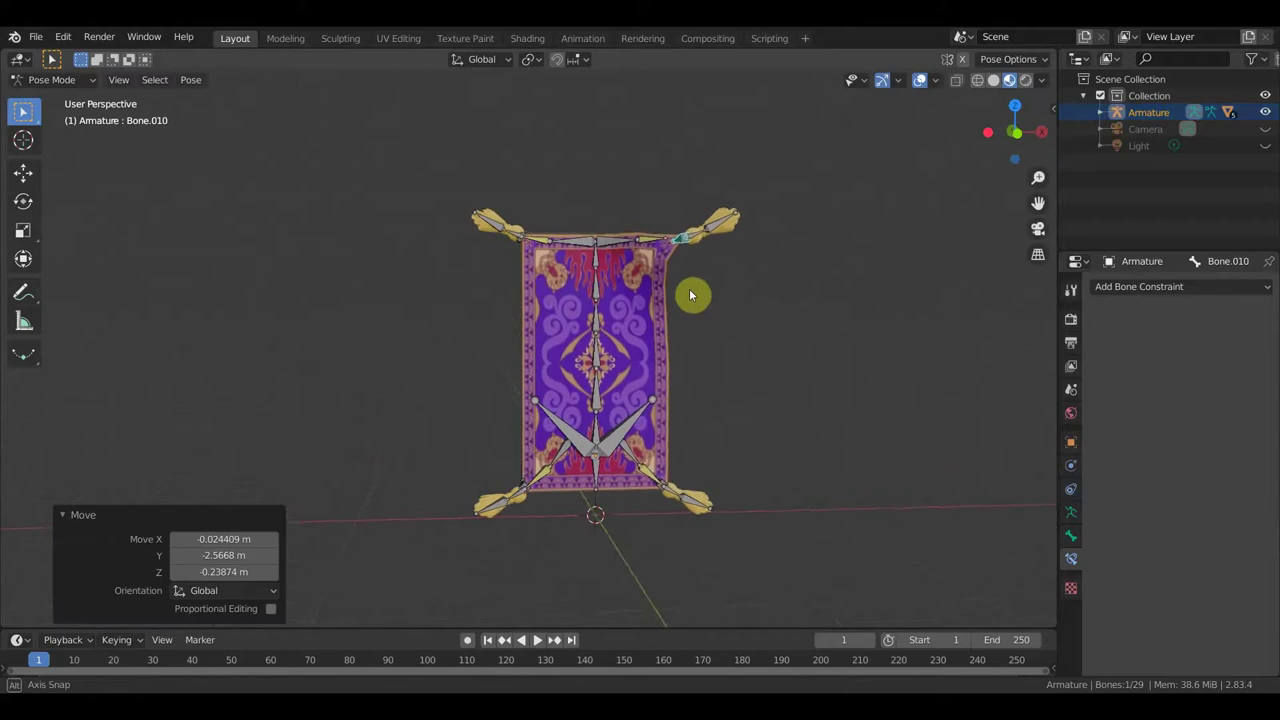
pyautogui.moveTo(508, 257)
pyautogui.mouseDown(button='middle')
pyautogui.moveTo(690, 287)
pyautogui.moveTo(534, 263)
pyautogui.mouseUp(button='middle')
# - Move Bone.022 by -0.59357, -2.3304, -1.1737 m to bend the corner, and enlarge the timeline
pyautogui.click(525, 250)
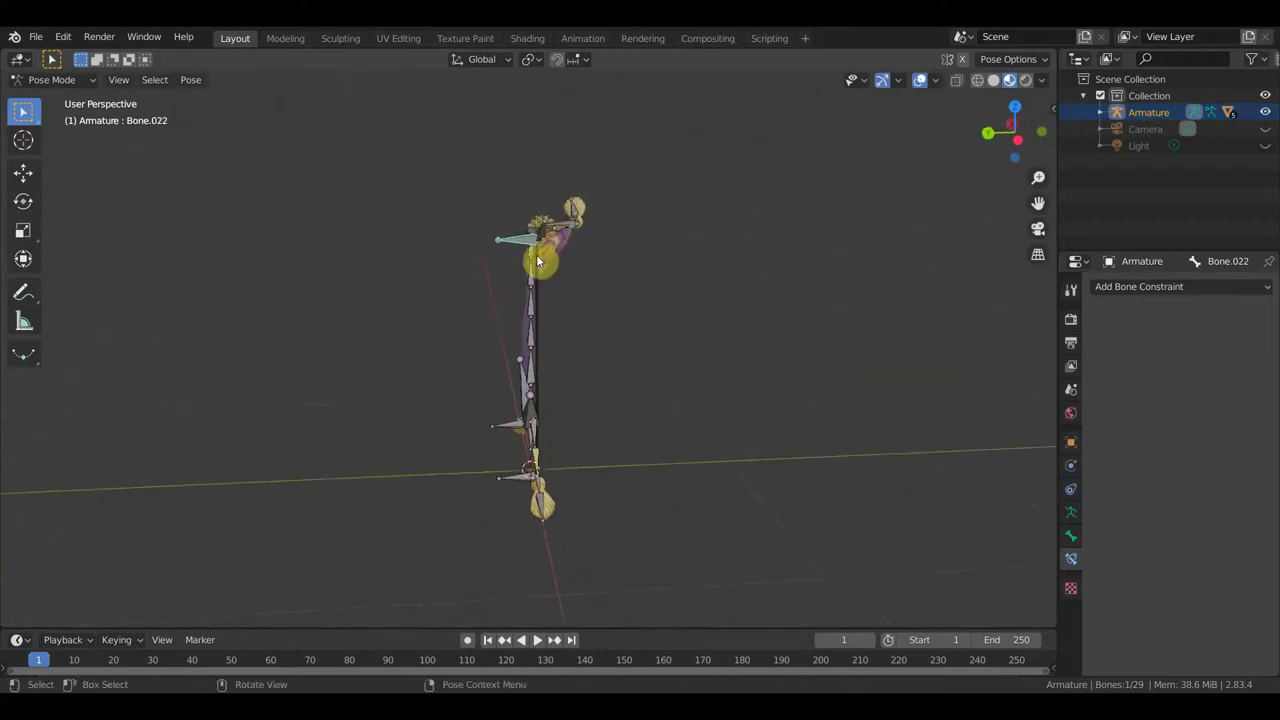
pyautogui.press('g')
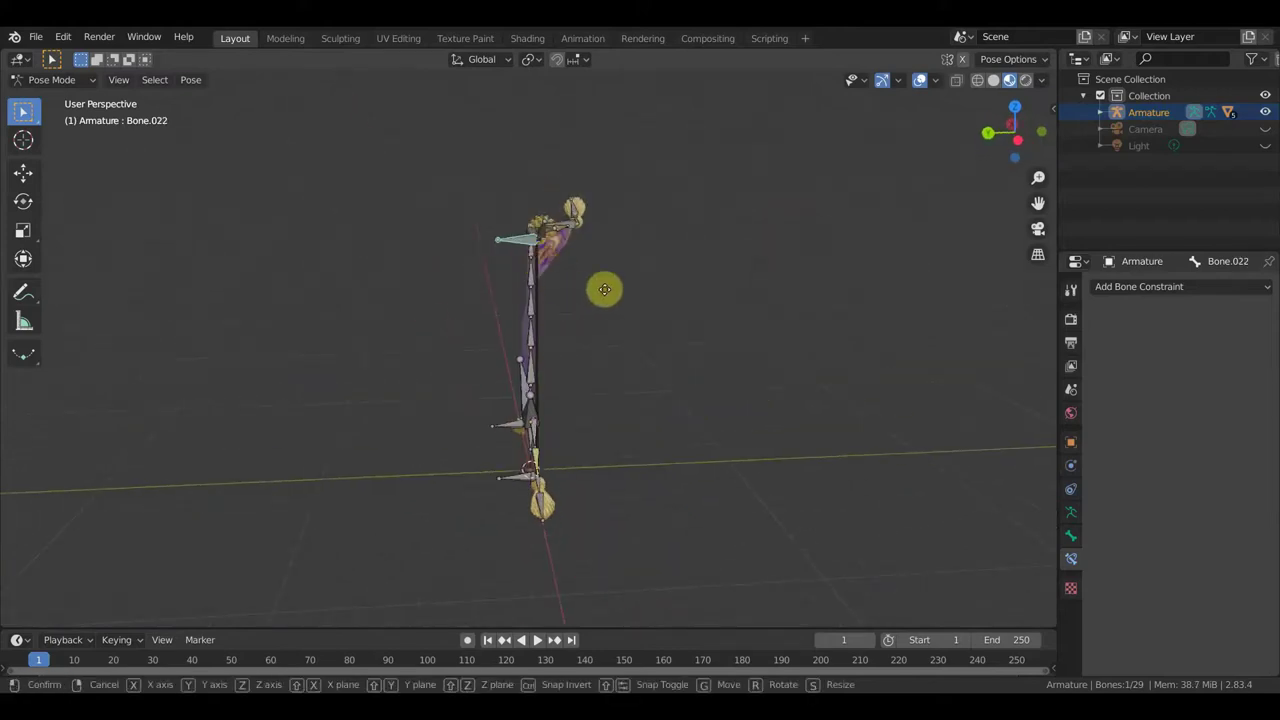
pyautogui.click(603, 319)
pyautogui.moveTo(562, 320)
pyautogui.mouseDown(button='middle')
pyautogui.moveTo(437, 310)
pyautogui.moveTo(443, 296)
pyautogui.mouseUp(button='middle')
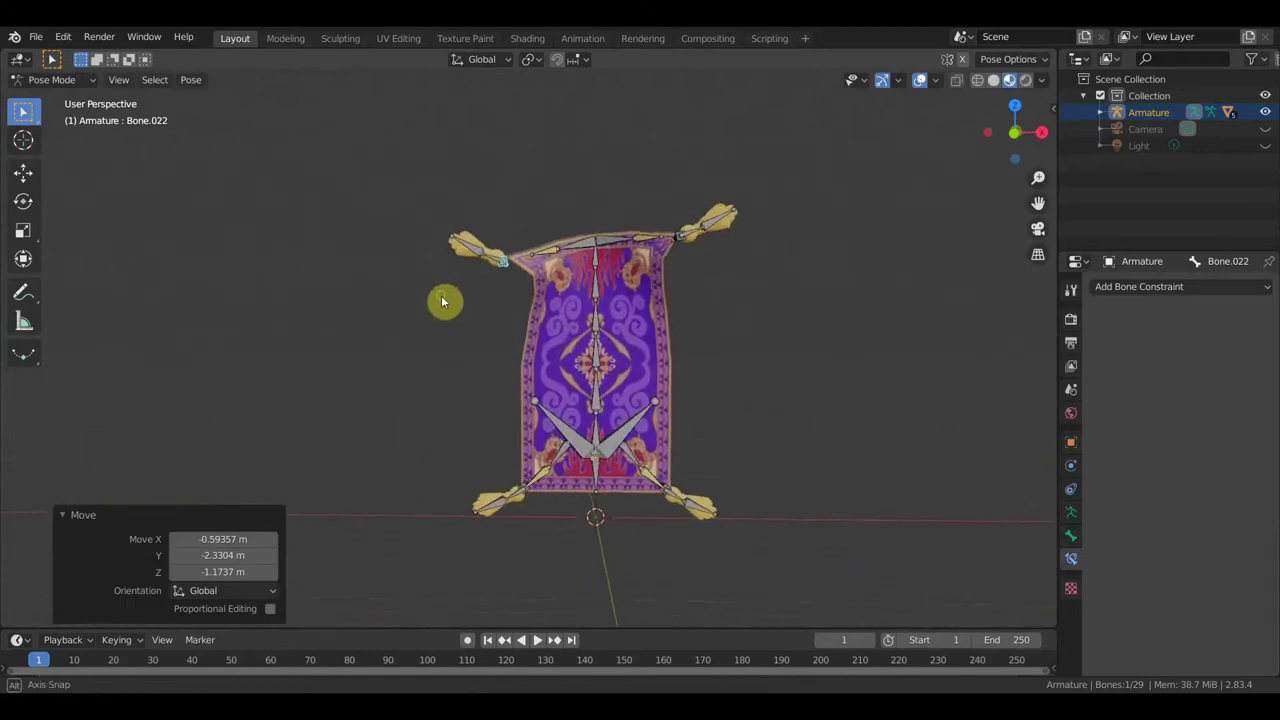
pyautogui.scroll(2, 636, 296)
pyautogui.scroll(1, 637, 296)
pyautogui.scroll(-1, 637, 296)
pyautogui.moveTo(672, 305)
pyautogui.mouseDown(button='middle')
pyautogui.moveTo(602, 365)
pyautogui.moveTo(626, 436)
pyautogui.moveTo(620, 370)
pyautogui.moveTo(589, 337)
pyautogui.moveTo(580, 351)
pyautogui.moveTo(556, 338)
pyautogui.mouseUp(button='middle')
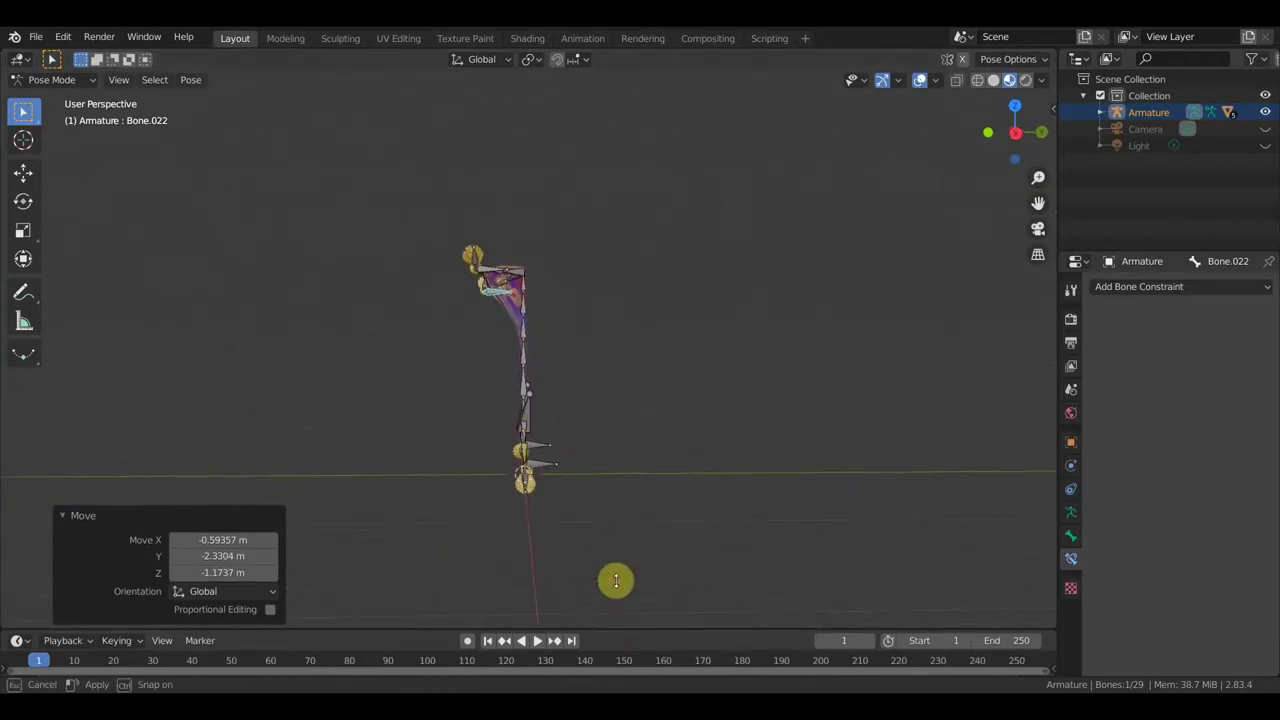
pyautogui.moveTo(616, 628); pyautogui.dragTo(614, 568)
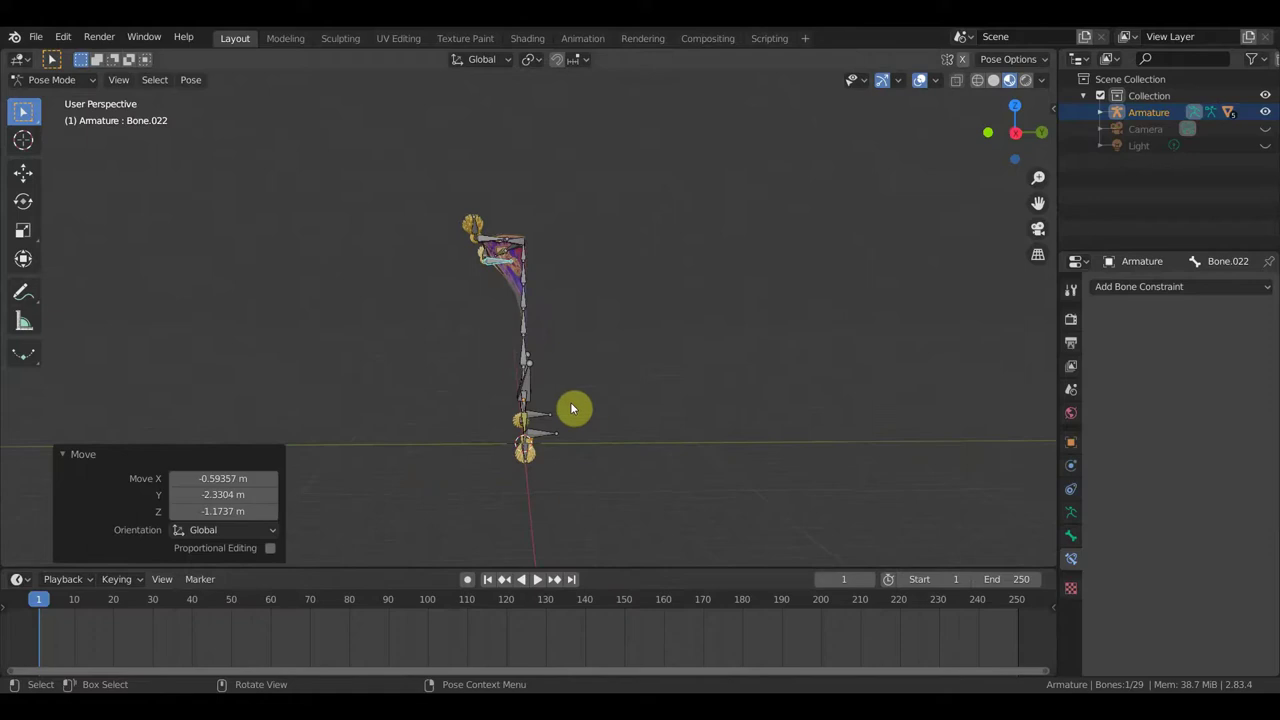
# - Undo the corner bend, then move both lower tassel bones to fold those corners
pyautogui.hotkey('ctrl', 'z')
pyautogui.hotkey('ctrl', 'z')
pyautogui.hotkey('ctrl', 'z')
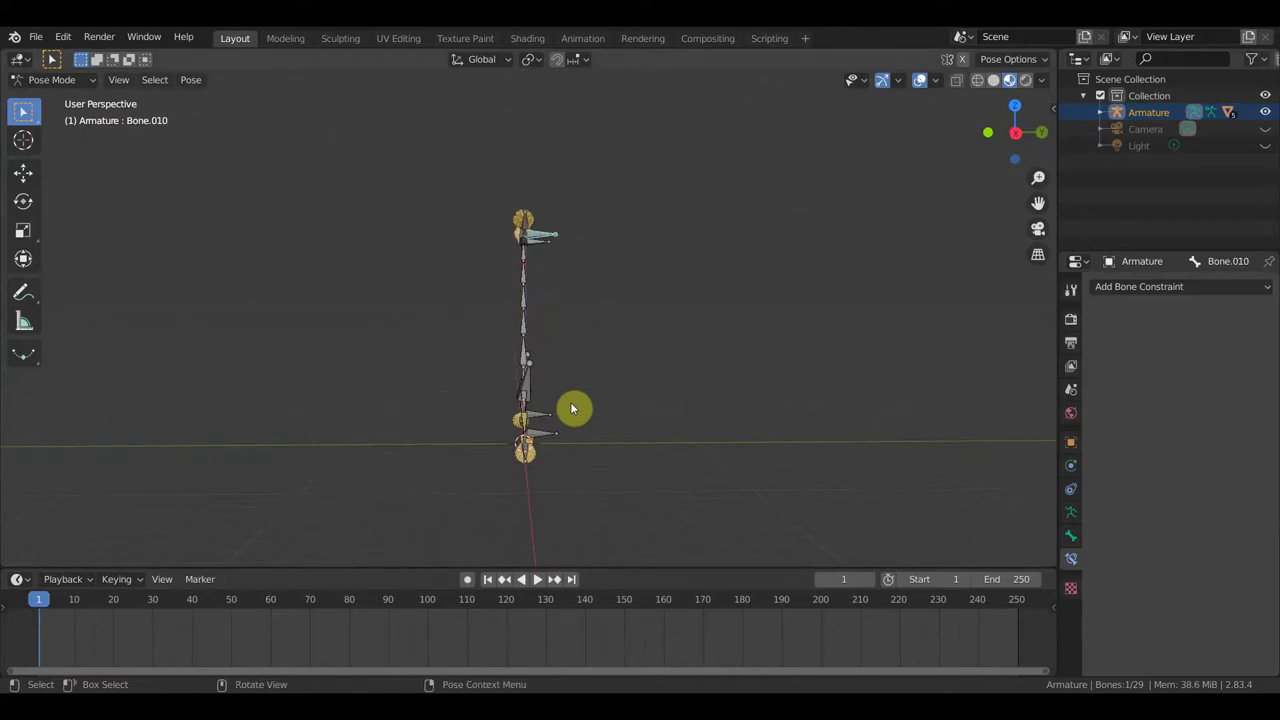
pyautogui.moveTo(578, 402); pyautogui.dragTo(576, 381, button='middle')
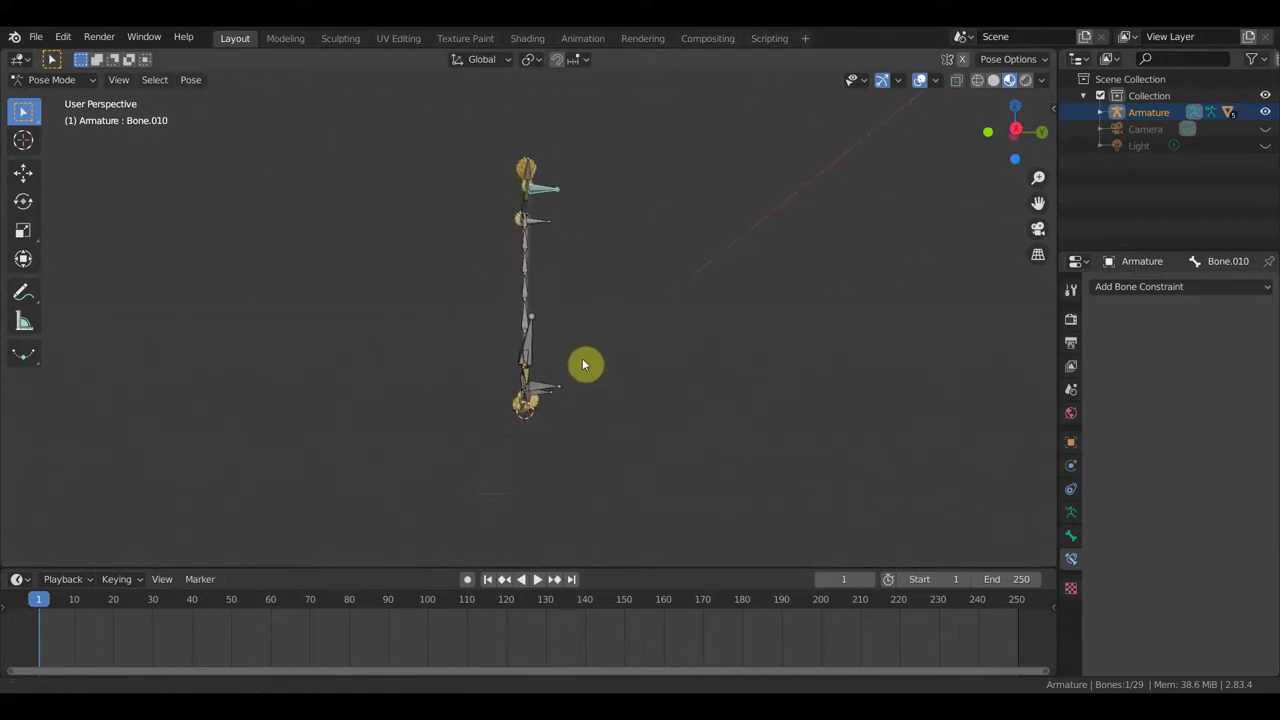
pyautogui.click(538, 404)
pyautogui.press('g')
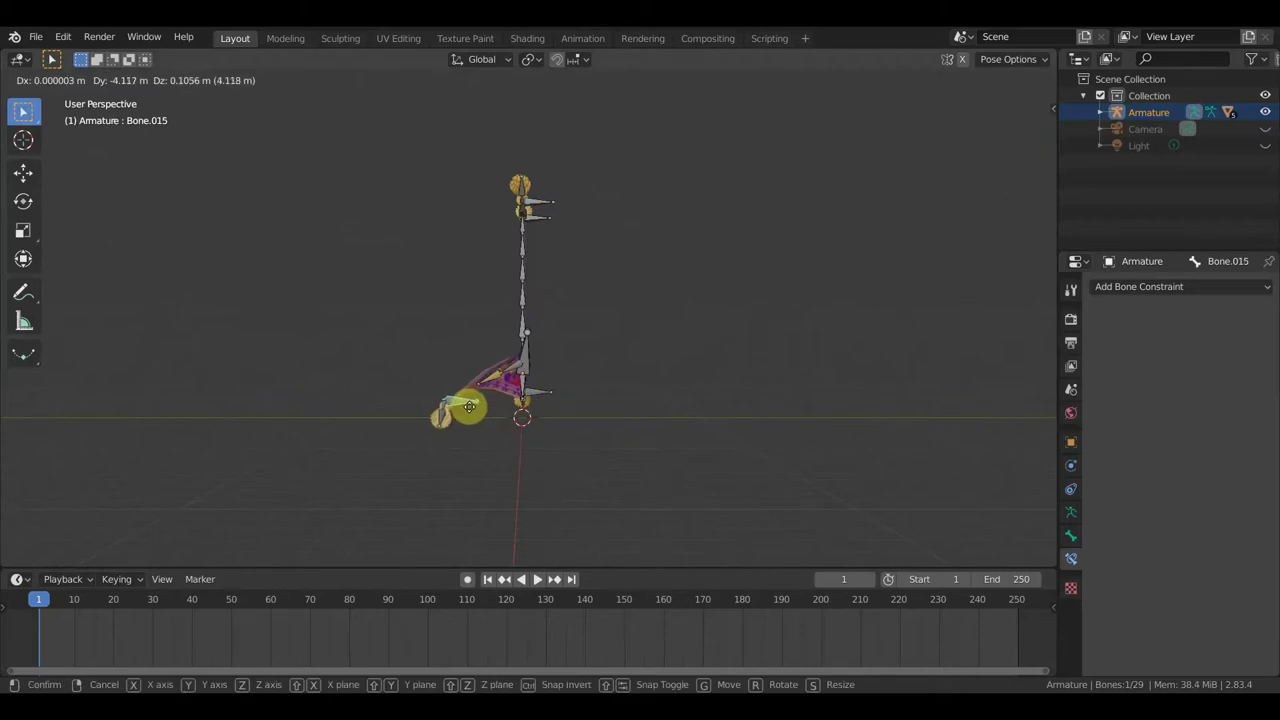
pyautogui.click(471, 412)
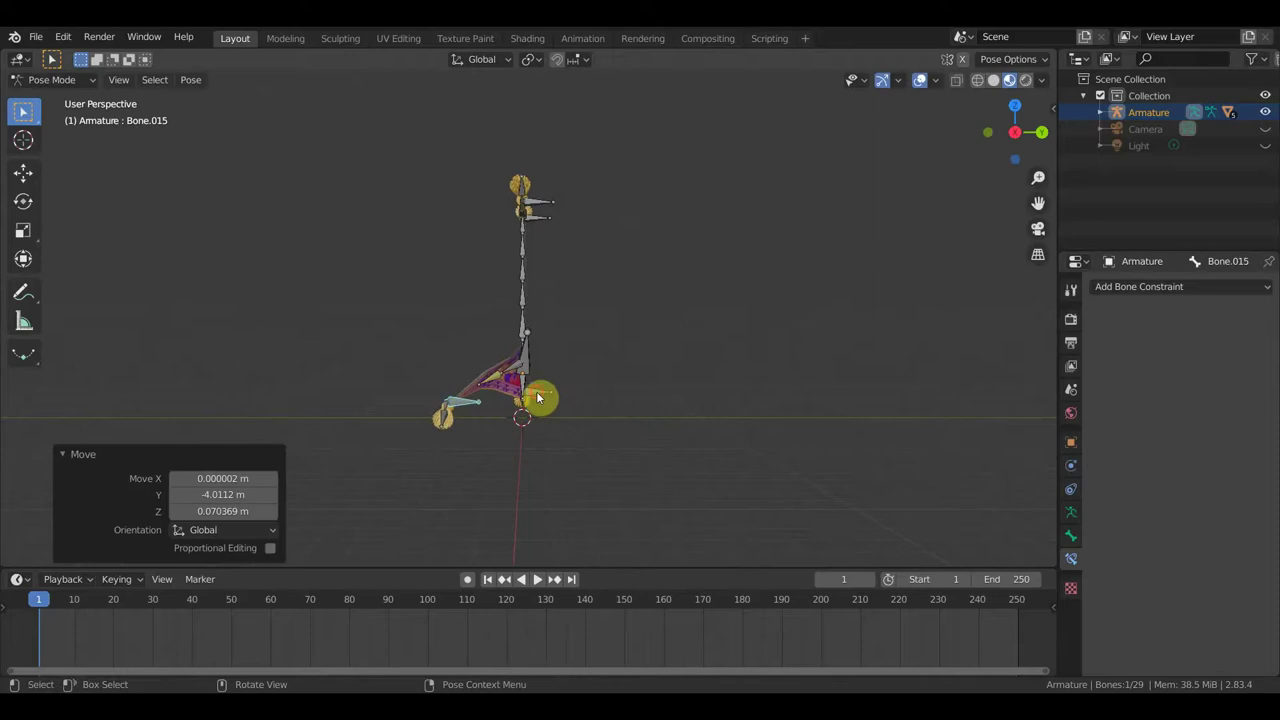
pyautogui.click(538, 398)
pyautogui.press('g')
pyautogui.click(594, 398)
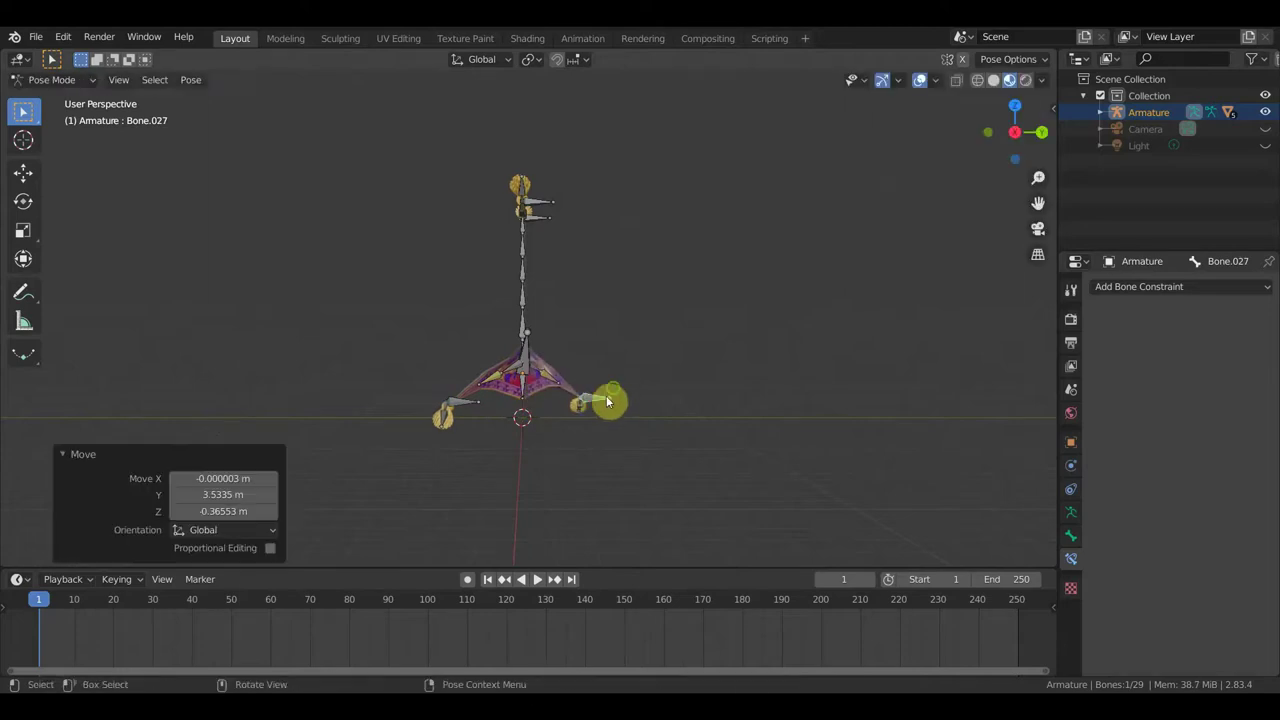
# - Rotate the upper-left tassel bone 107° and move it further up-right
pyautogui.moveTo(608, 391)
pyautogui.mouseDown(button='middle')
pyautogui.moveTo(493, 452)
pyautogui.moveTo(440, 517)
pyautogui.moveTo(583, 440)
pyautogui.moveTo(626, 463)
pyautogui.moveTo(455, 350)
pyautogui.moveTo(397, 248)
pyautogui.mouseUp(button='middle')
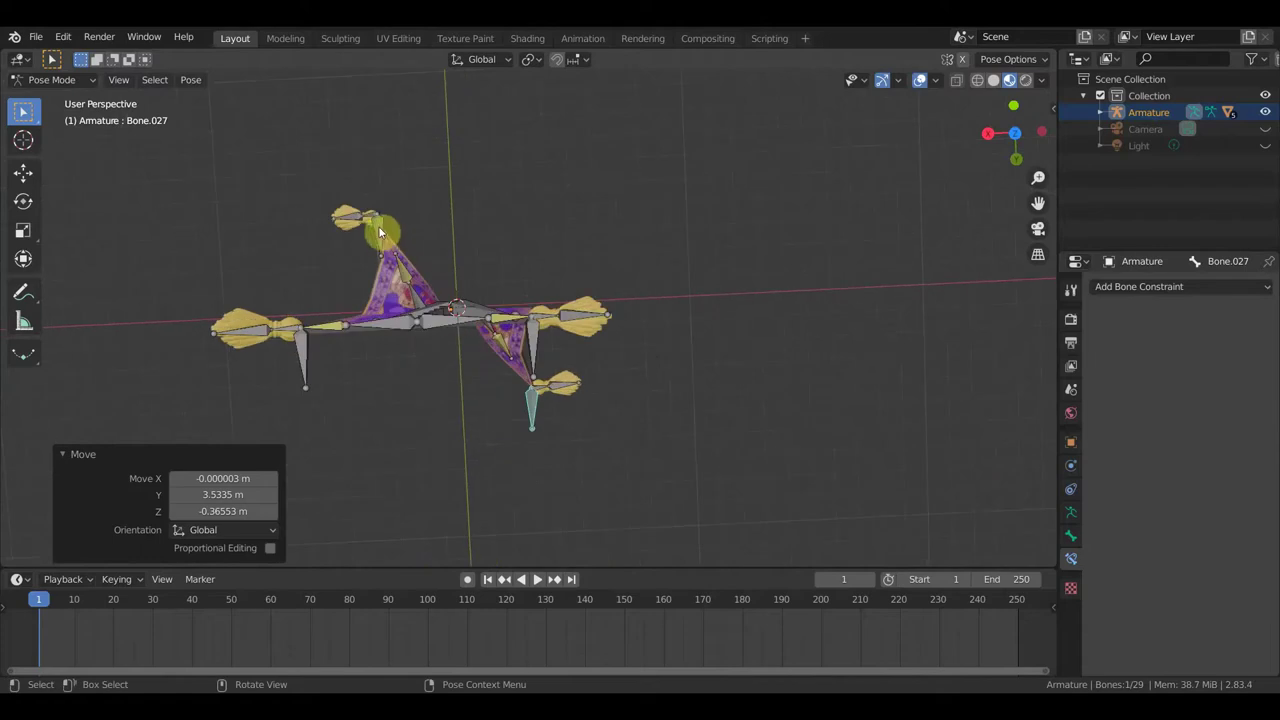
pyautogui.click(401, 234)
pyautogui.press('r')
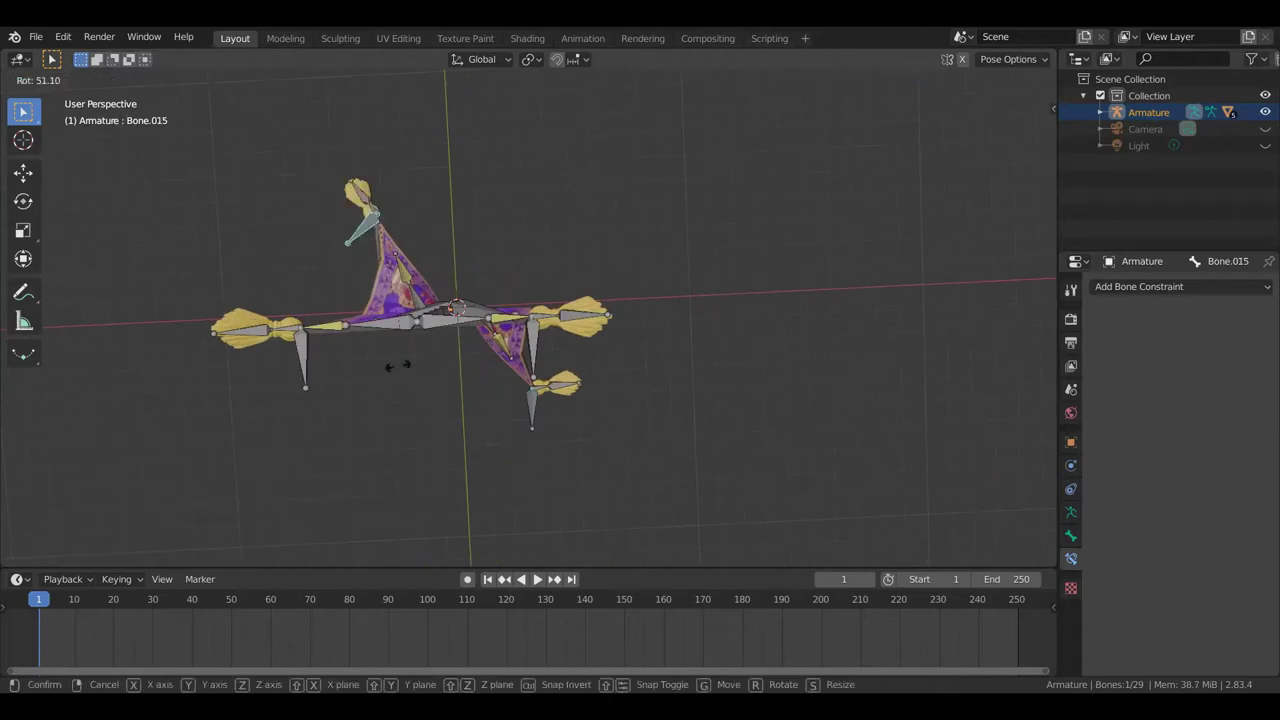
pyautogui.click(272, 307)
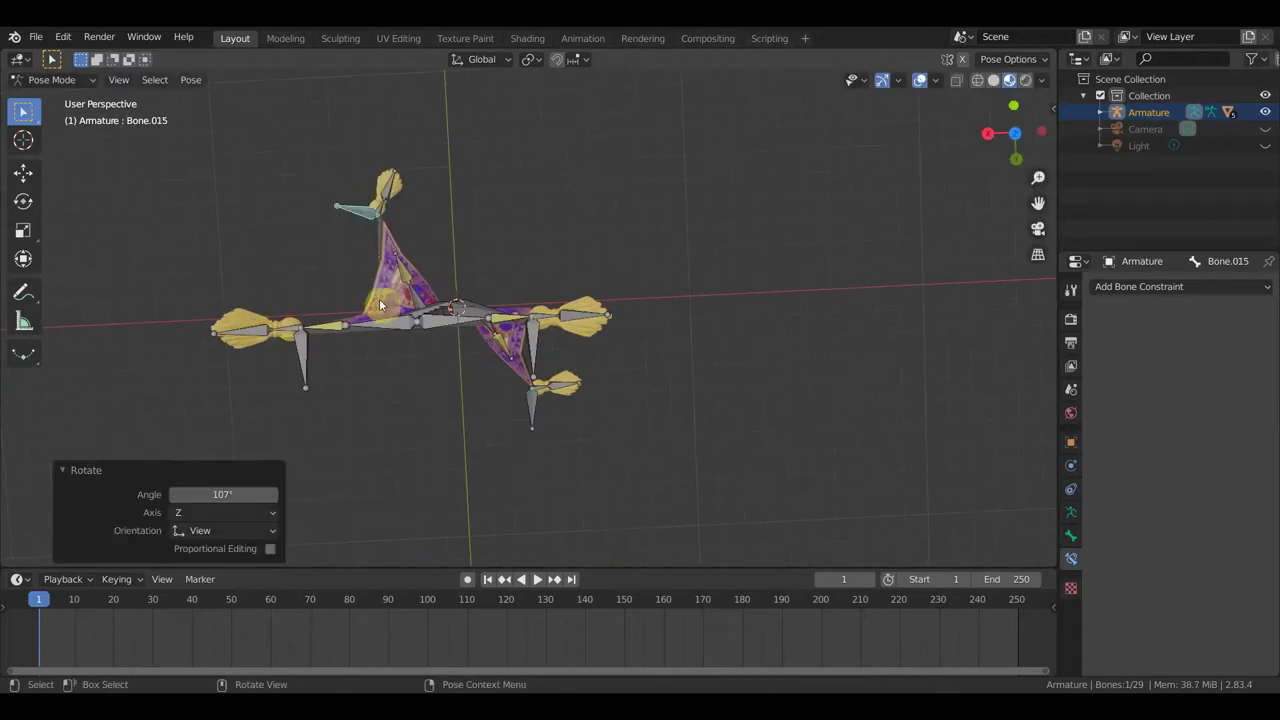
pyautogui.press('g')
pyautogui.click(436, 291)
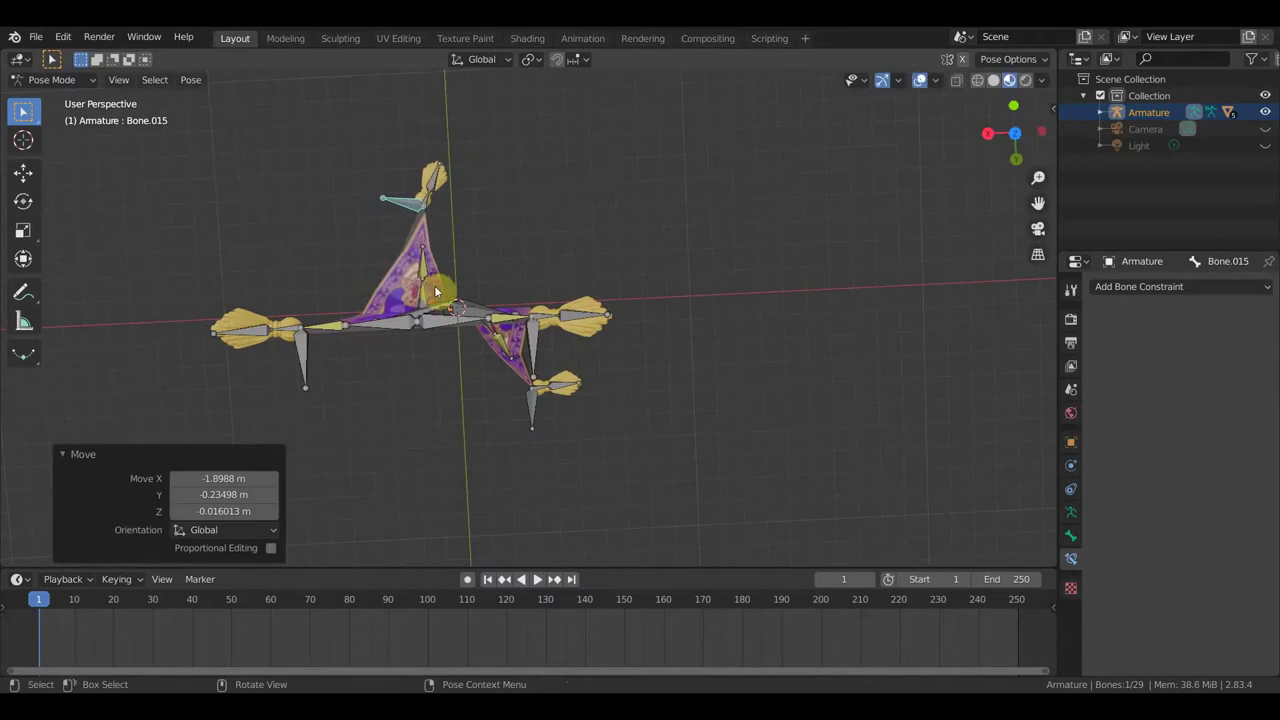
# - Rotate lower tassel bone Bone.027 by 62.2°, cancelling the extra transform afterward
pyautogui.click(536, 412)
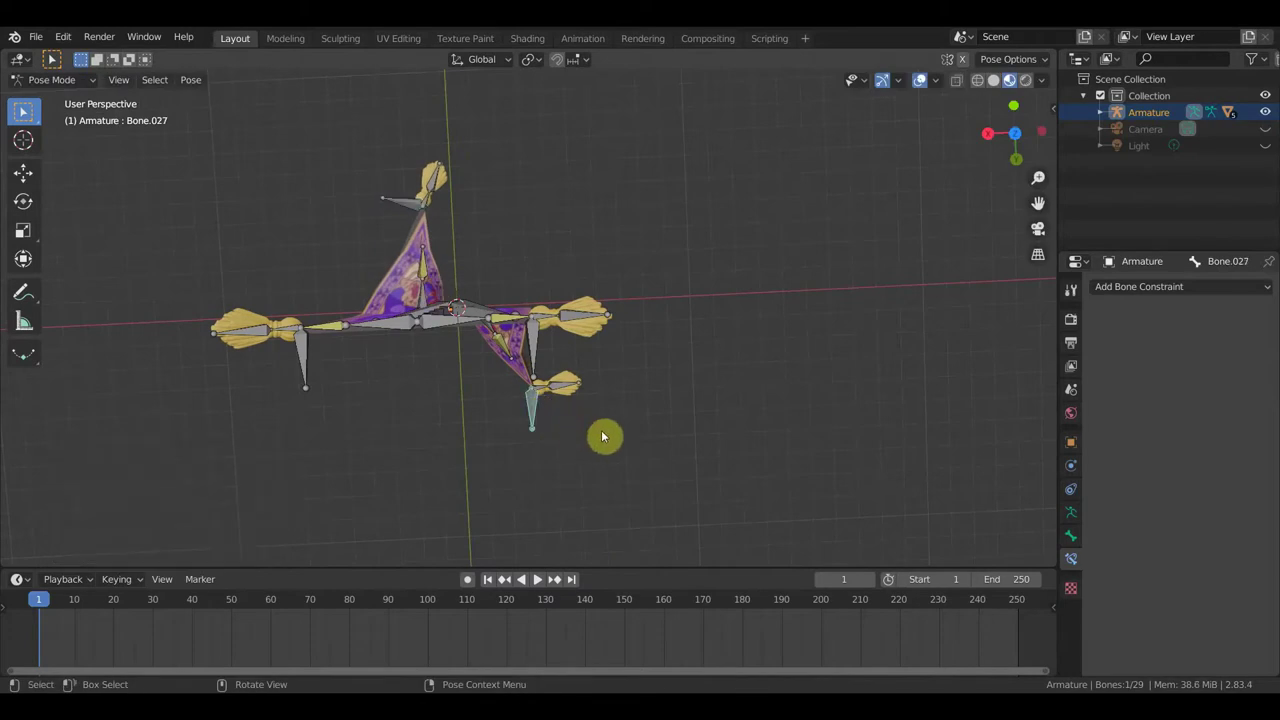
pyautogui.press('r')
pyautogui.click(520, 467)
pyautogui.press('r')
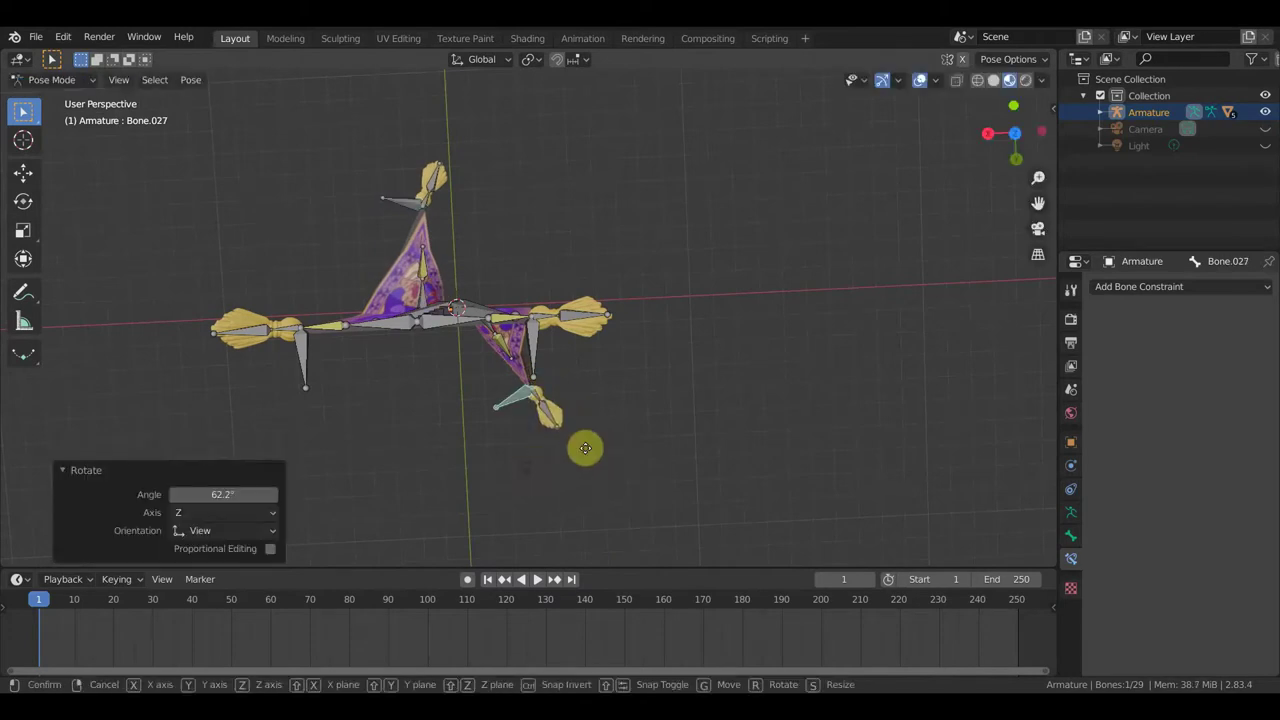
pyautogui.rightClick(557, 457)
# - Select the root bone and spin the rig 77° in top orthographic view
pyautogui.moveTo(448, 334); pyautogui.dragTo(454, 274, button='middle')
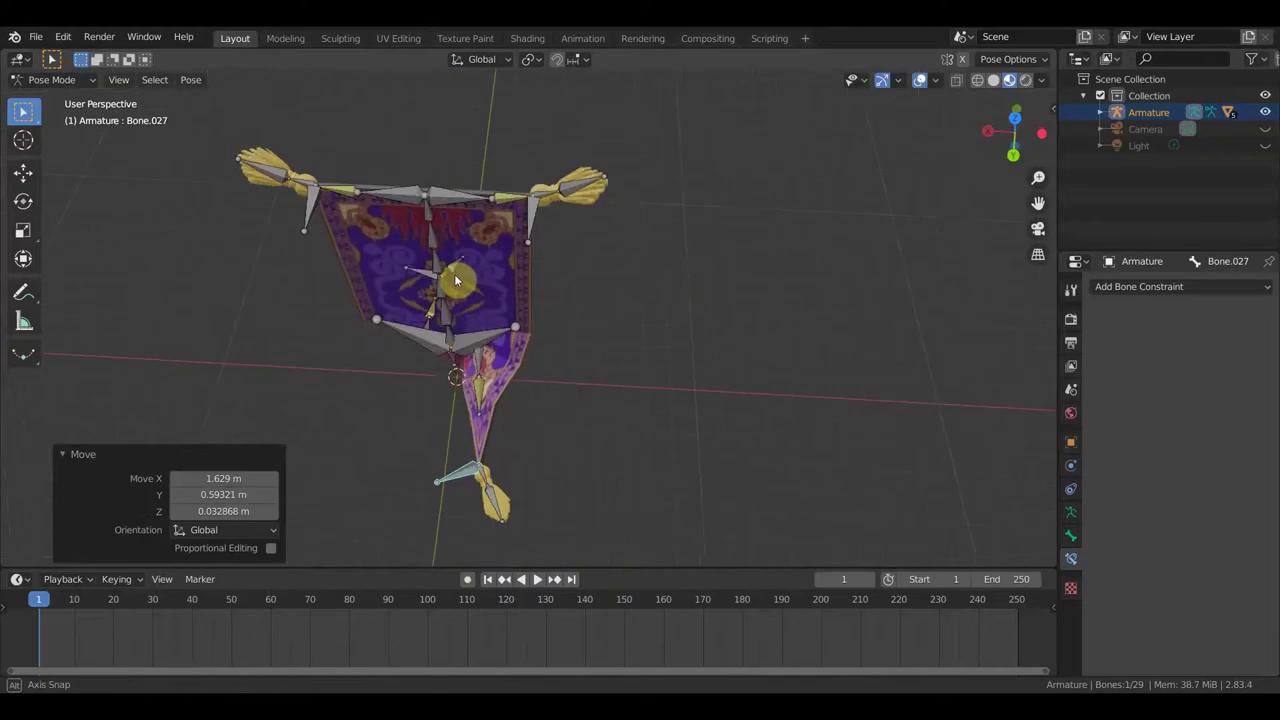
pyautogui.click(469, 340)
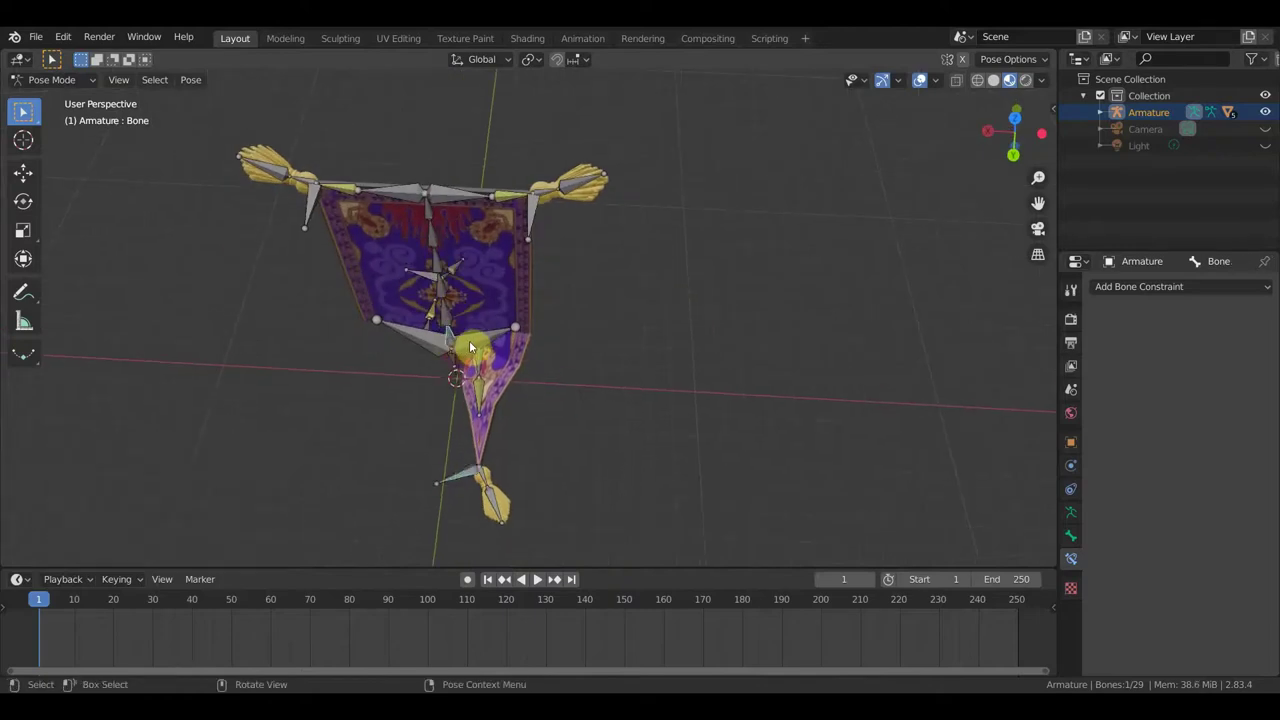
pyautogui.moveTo(469, 340); pyautogui.dragTo(500, 301, button='middle')
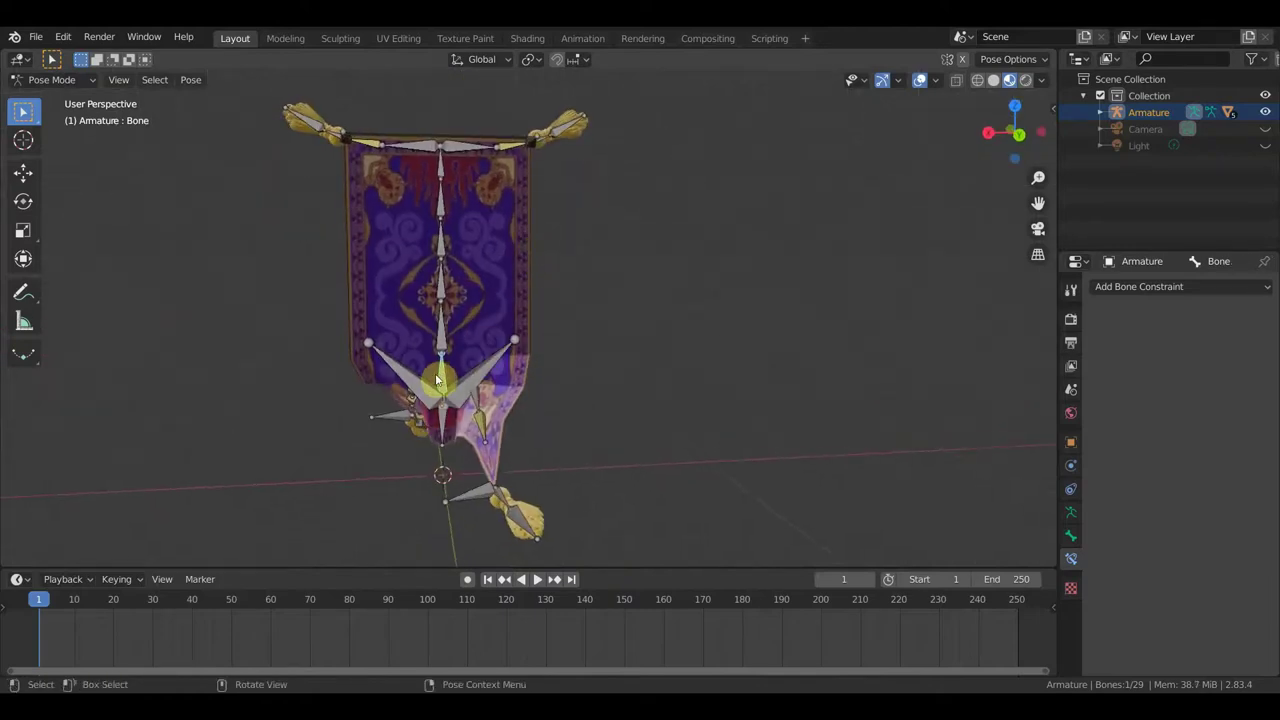
pyautogui.moveTo(437, 380); pyautogui.dragTo(574, 433, button='middle')
pyautogui.press('KP_7')
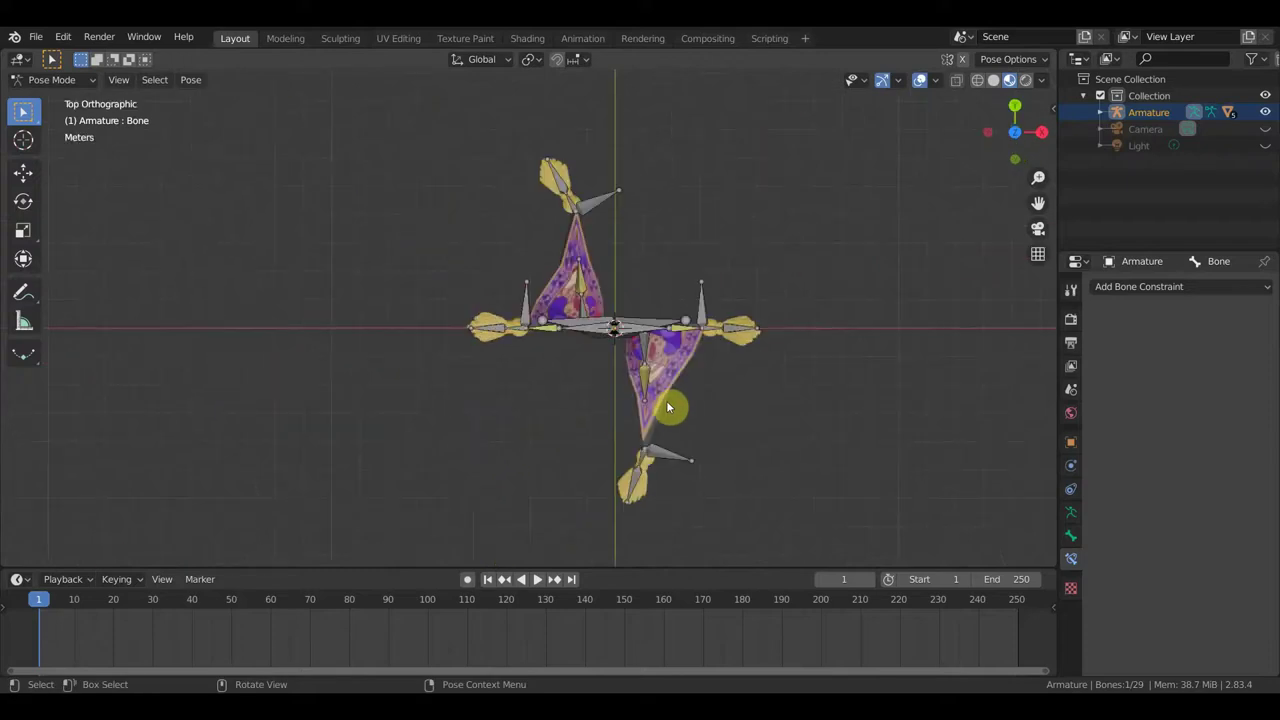
pyautogui.press('r')
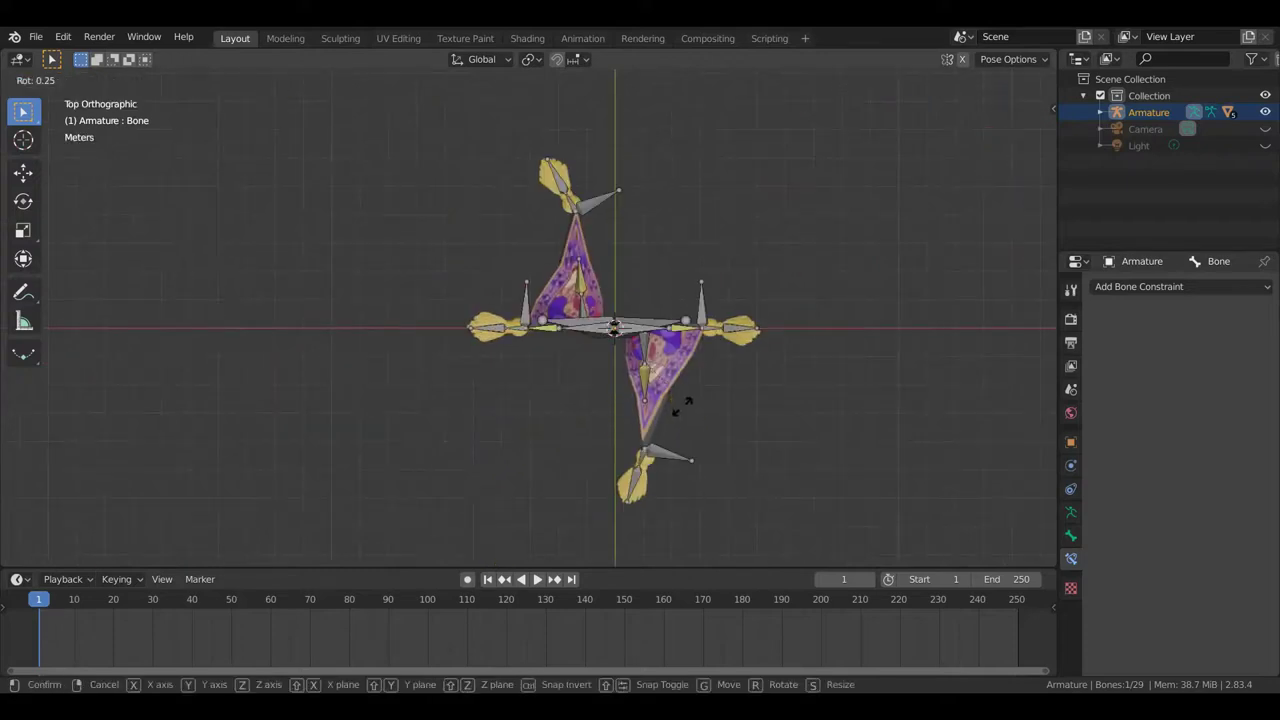
pyautogui.click(545, 433)
# - Rotate the root bone again, leaving it at -22.9° around Z
pyautogui.moveTo(621, 386)
pyautogui.mouseDown(button='middle')
pyautogui.moveTo(391, 251)
pyautogui.moveTo(454, 249)
pyautogui.moveTo(508, 330)
pyautogui.moveTo(498, 353)
pyautogui.mouseUp(button='middle')
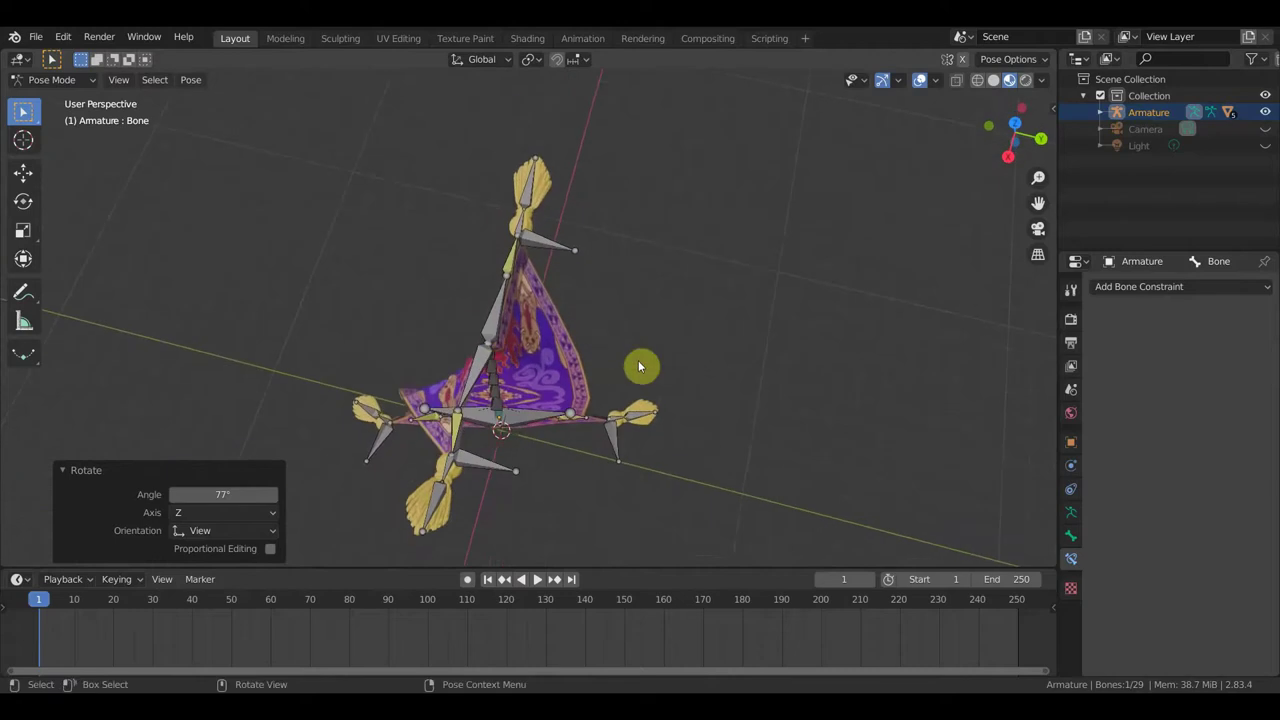
pyautogui.moveTo(638, 360); pyautogui.dragTo(641, 385, button='middle')
pyautogui.press('r')
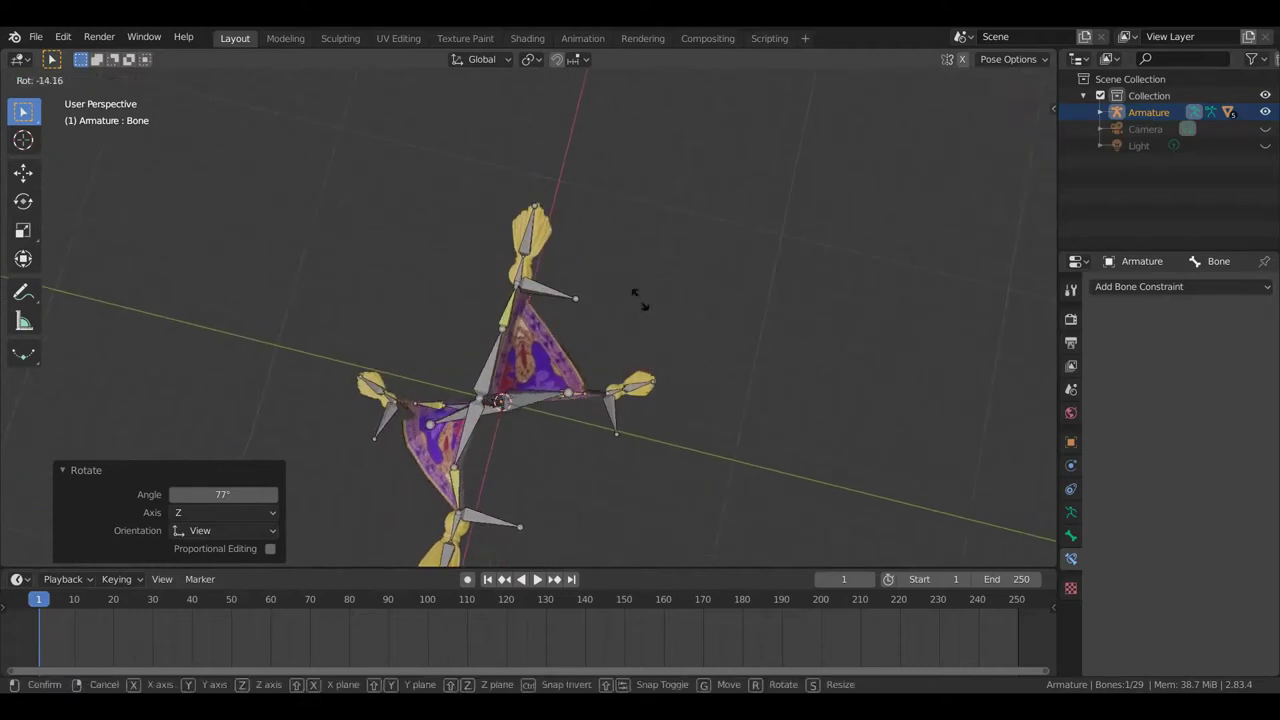
pyautogui.click(627, 285)
pyautogui.moveTo(538, 287)
pyautogui.mouseDown(button='middle')
pyautogui.moveTo(543, 177)
pyautogui.moveTo(526, 185)
pyautogui.mouseUp(button='middle')
# - Move and rotate Bone.010 so the top-right tassel hangs down, curling that corner
pyautogui.click(526, 185)
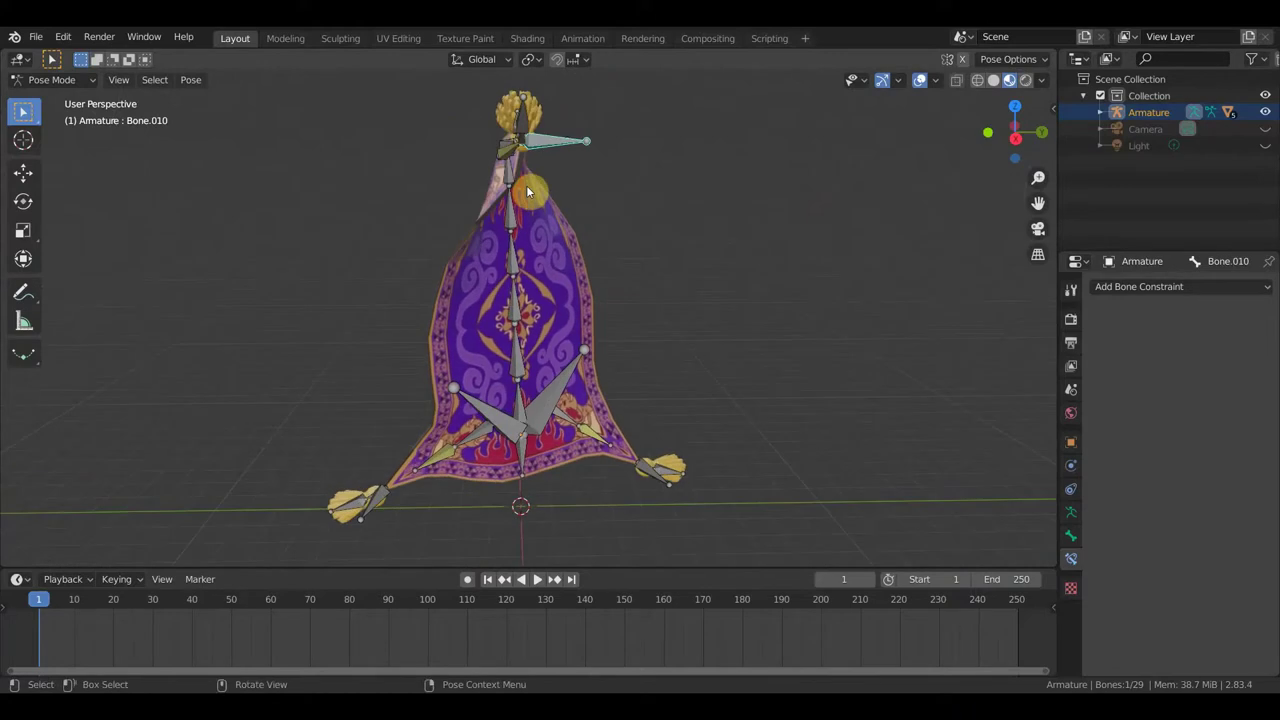
pyautogui.press('g')
pyautogui.click(434, 245)
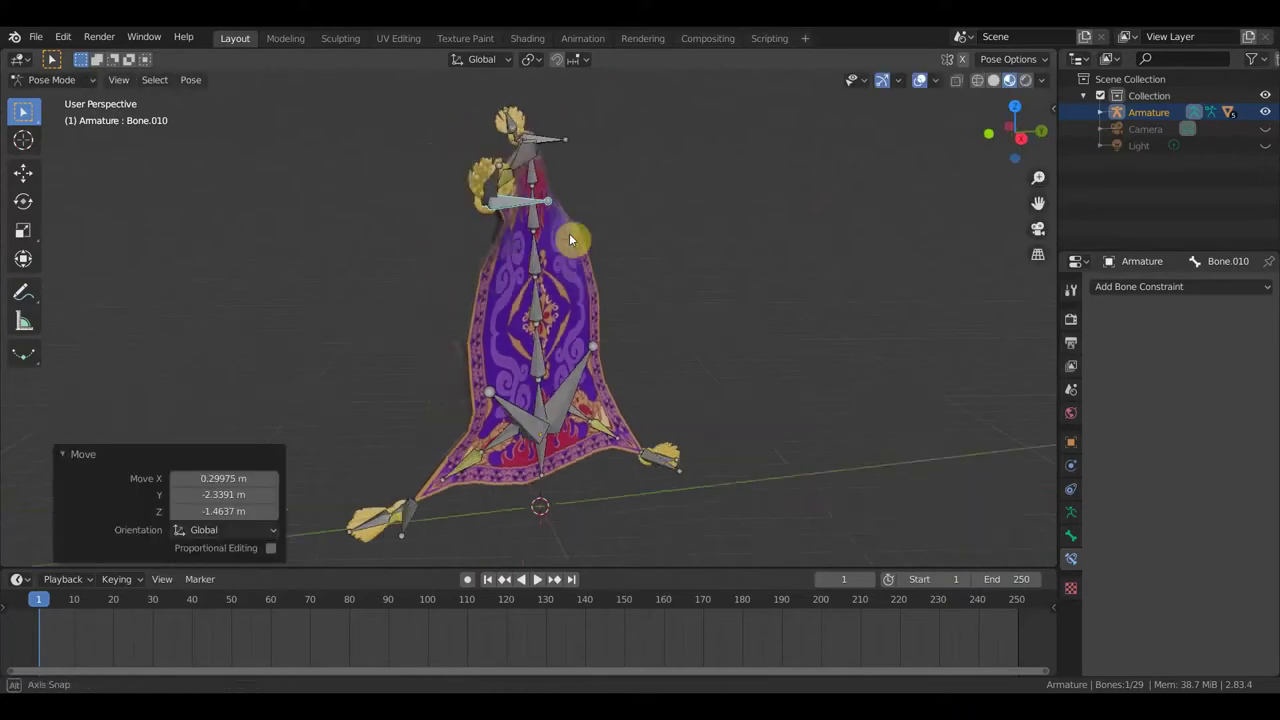
pyautogui.moveTo(569, 233); pyautogui.dragTo(744, 243, button='middle')
pyautogui.press('g')
pyautogui.click(736, 240)
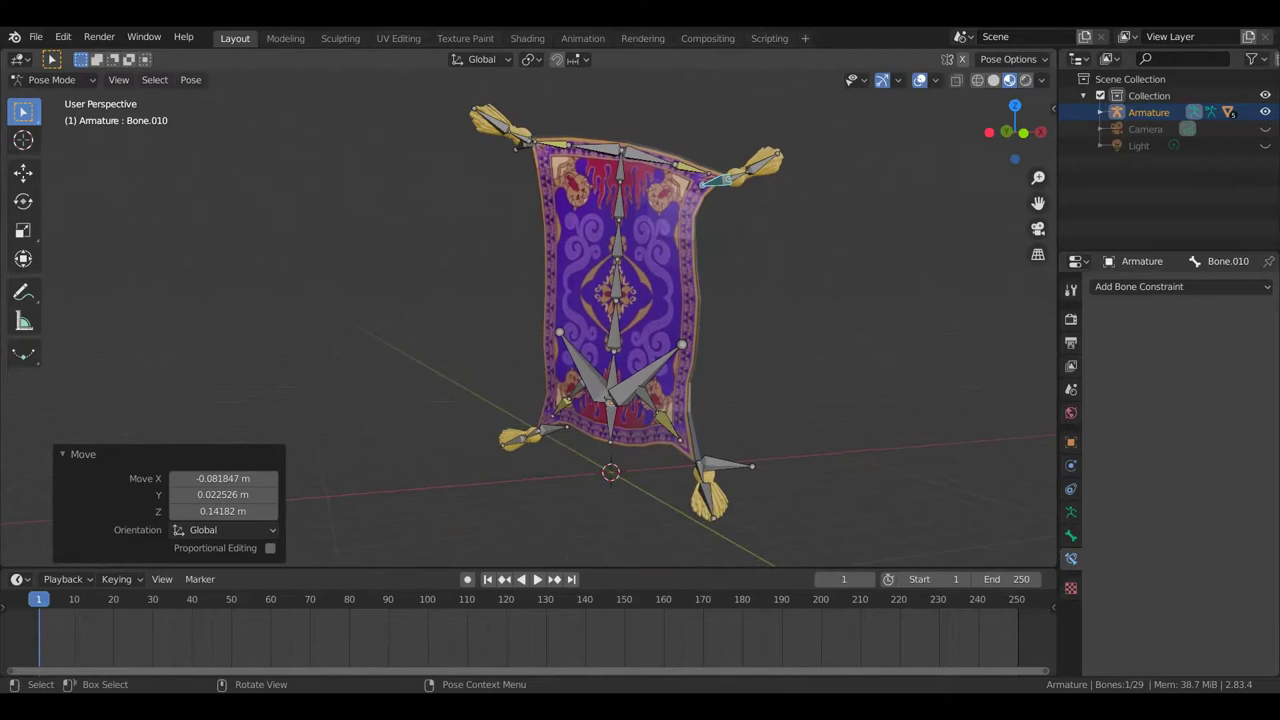
pyautogui.press('r')
pyautogui.click(645, 306)
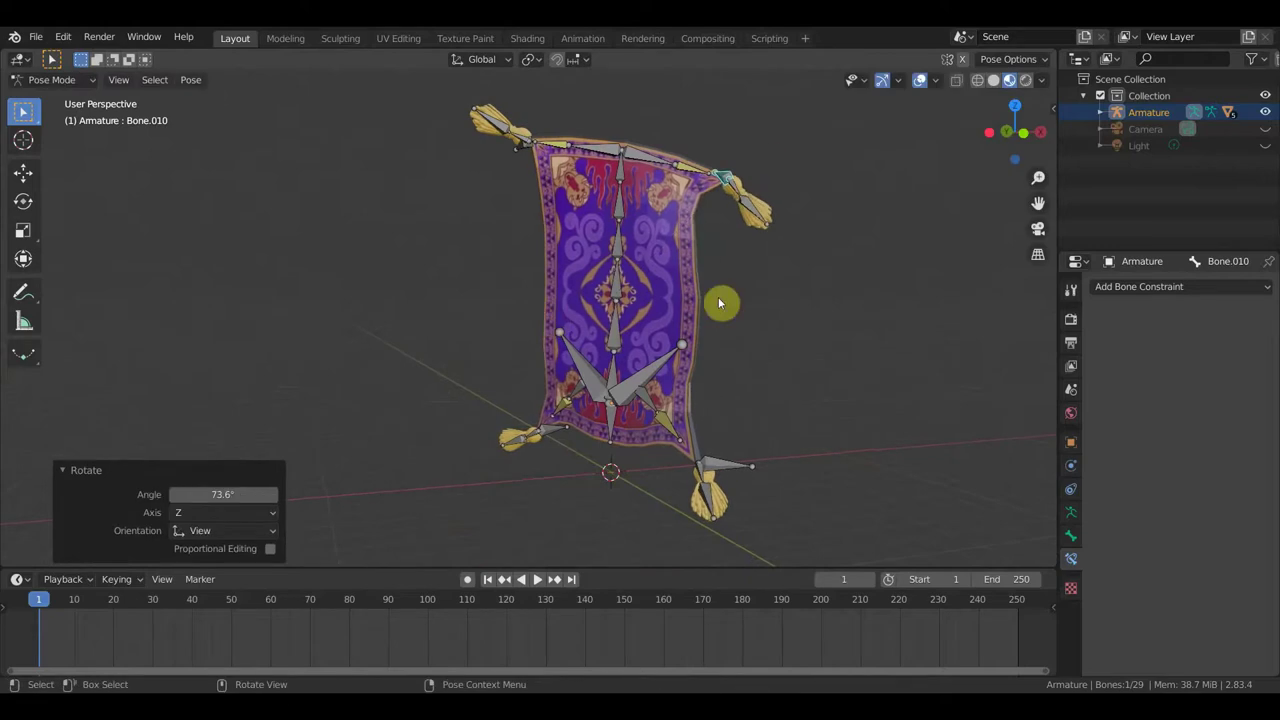
pyautogui.press('g')
pyautogui.click(690, 310)
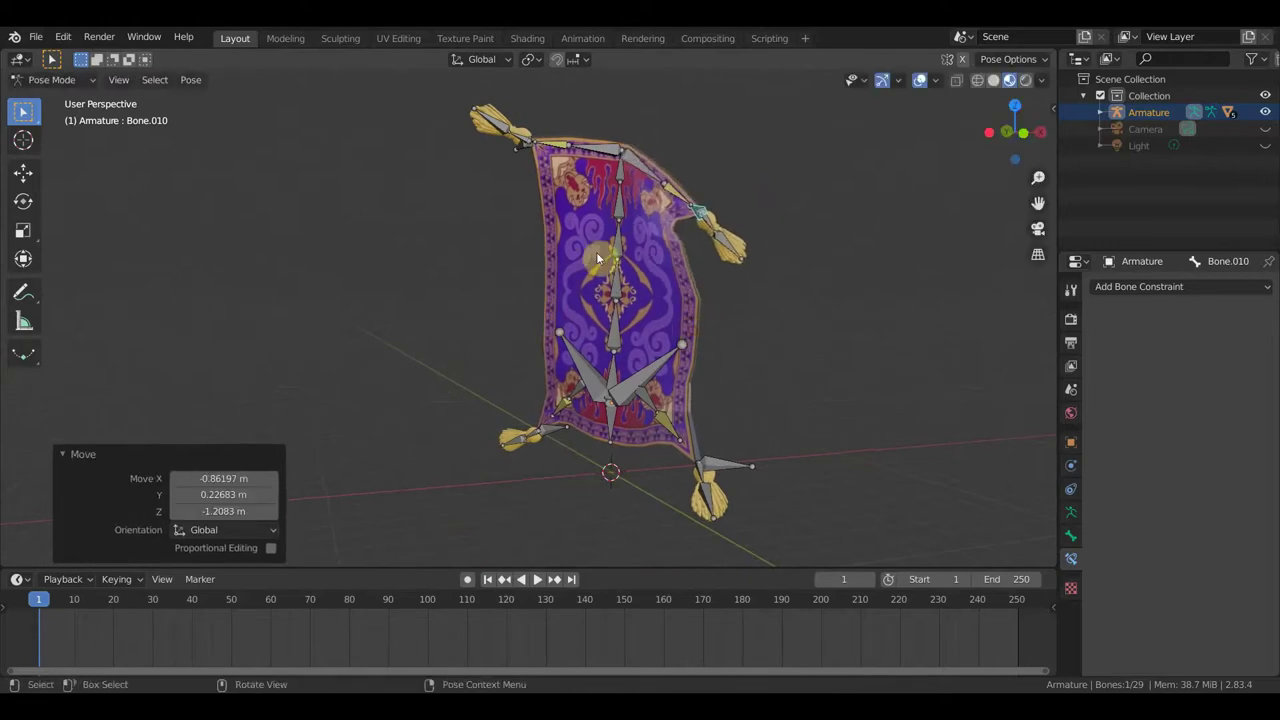
# - Rotate and lower Bone.022 by 0.3196, -0.20492, -2.2935 m, then start rotating Bone.005
pyautogui.click(516, 152)
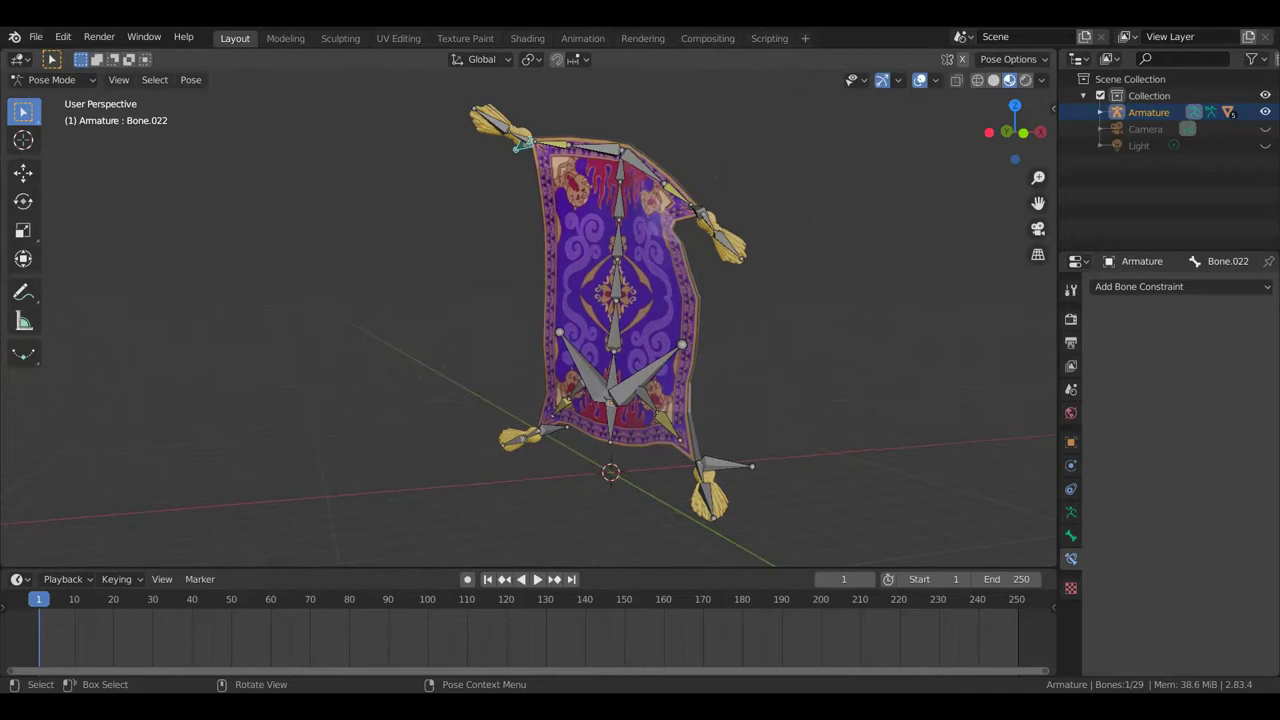
pyautogui.press('r')
pyautogui.click(600, 566)
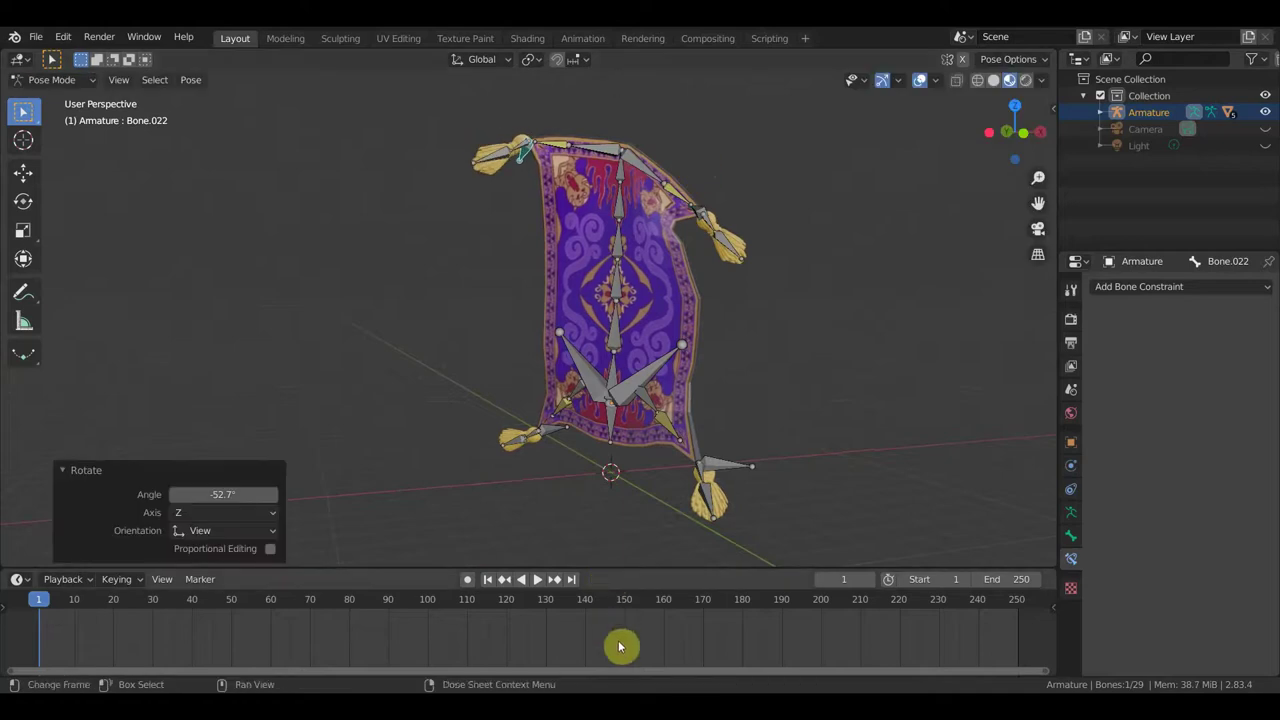
pyautogui.press('g')
pyautogui.click(663, 526)
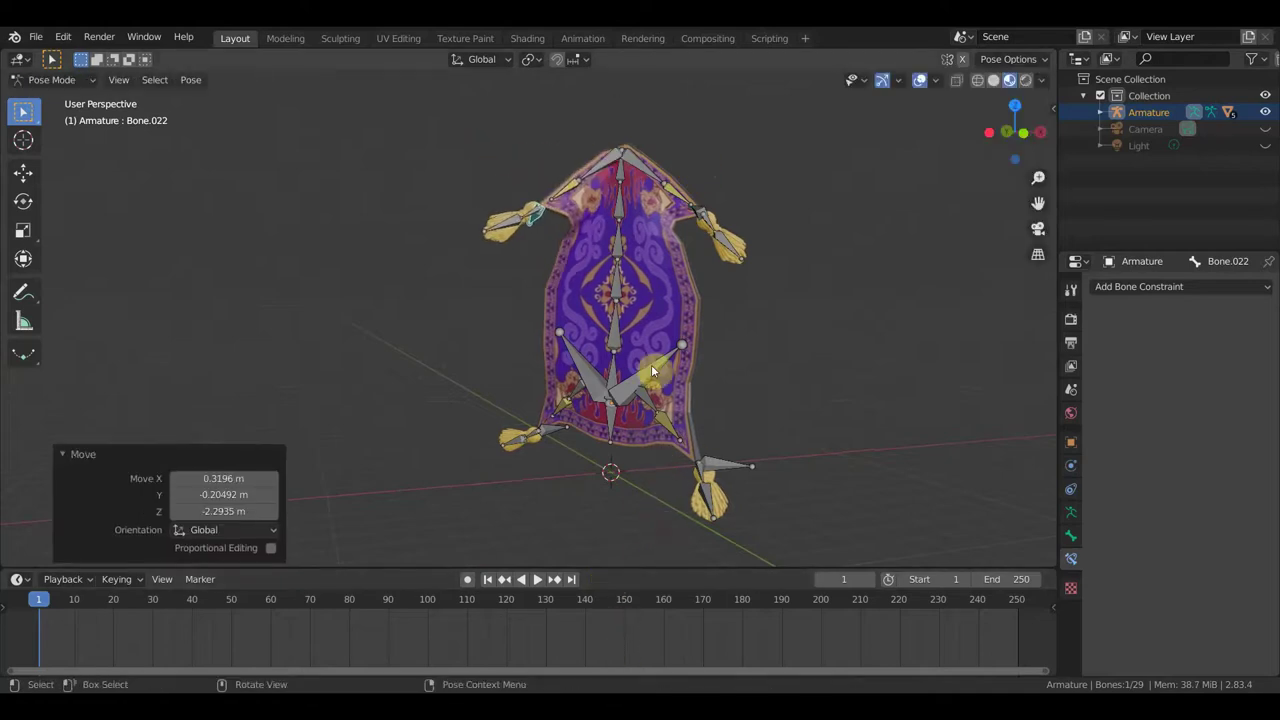
pyautogui.click(630, 174)
pyautogui.press('r')
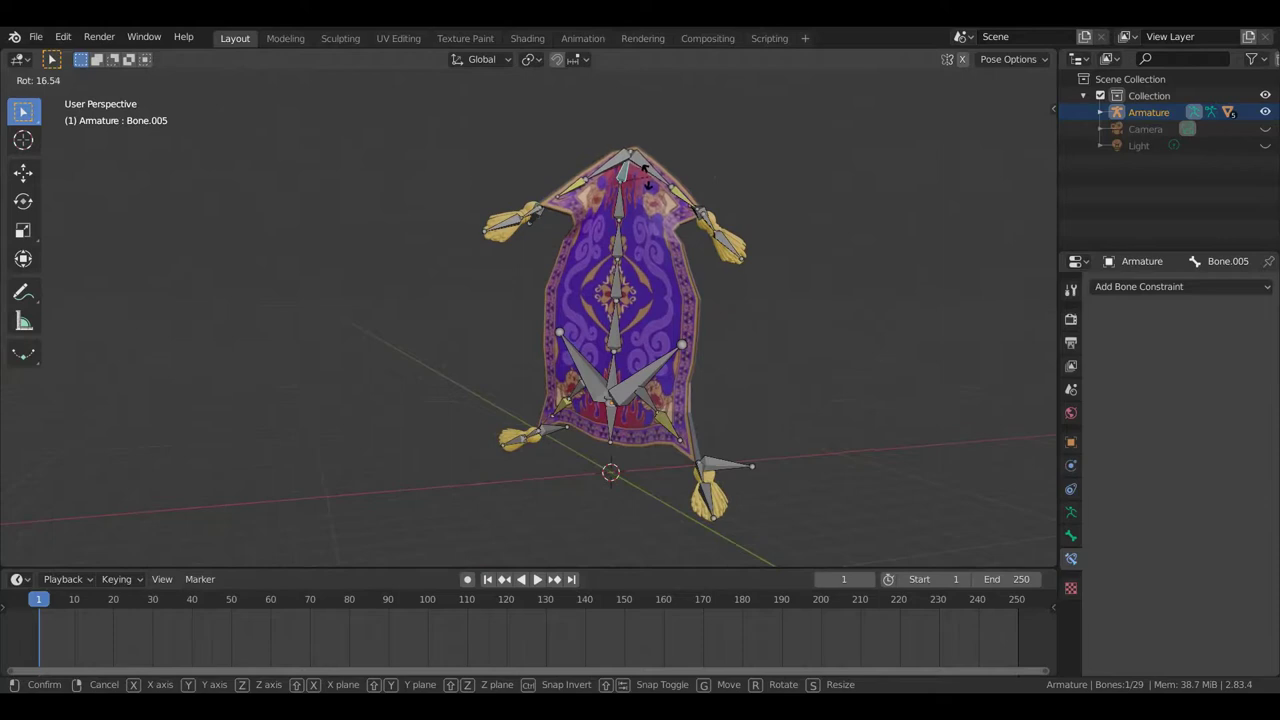
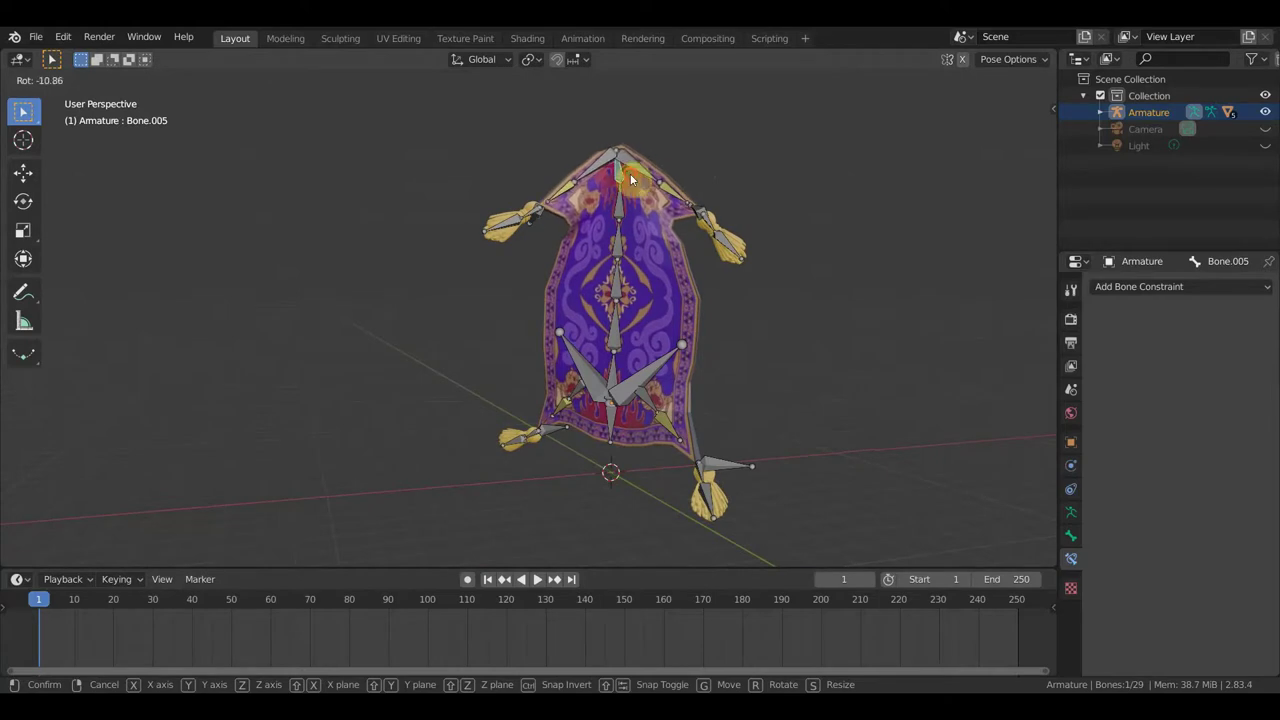
# - Rotate Bone.005 and Bone.004 to curl the carpet's front edge upward
pyautogui.rightClick(631, 176)
pyautogui.moveTo(631, 176)
pyautogui.mouseDown(button='middle')
pyautogui.moveTo(572, 262)
pyautogui.moveTo(680, 172)
pyautogui.moveTo(700, 194)
pyautogui.mouseUp(button='middle')
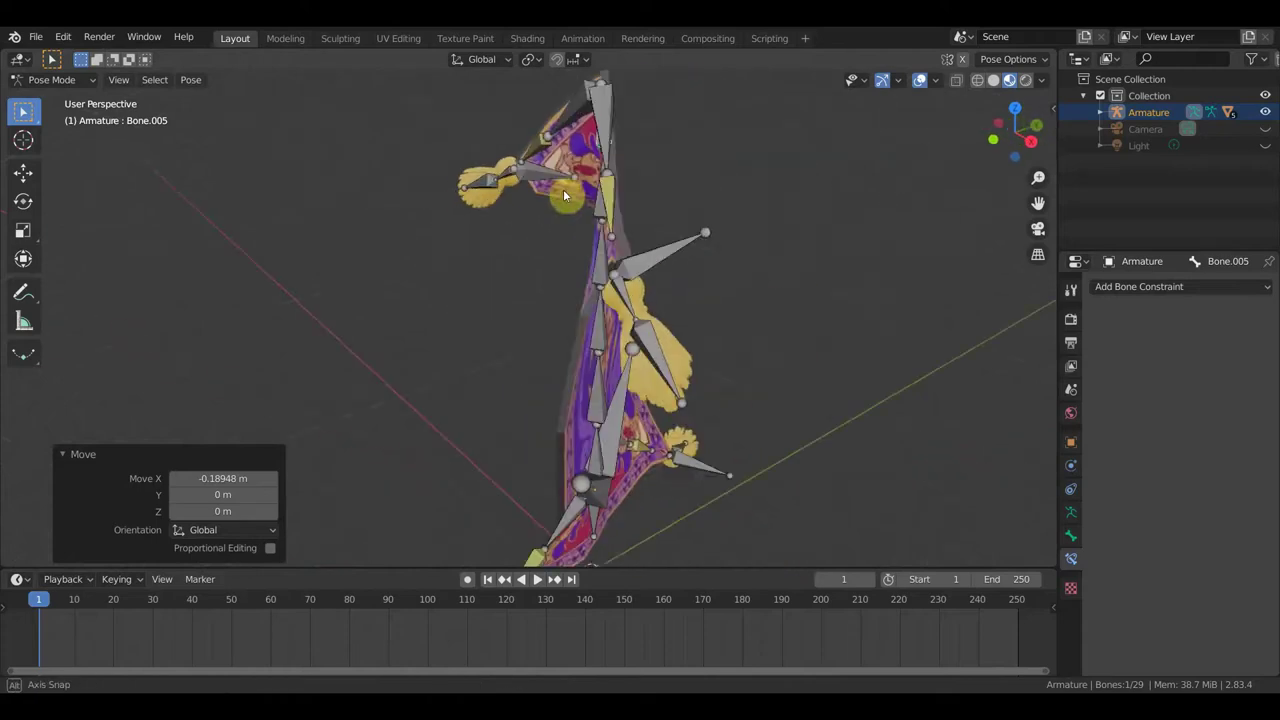
pyautogui.press('r')
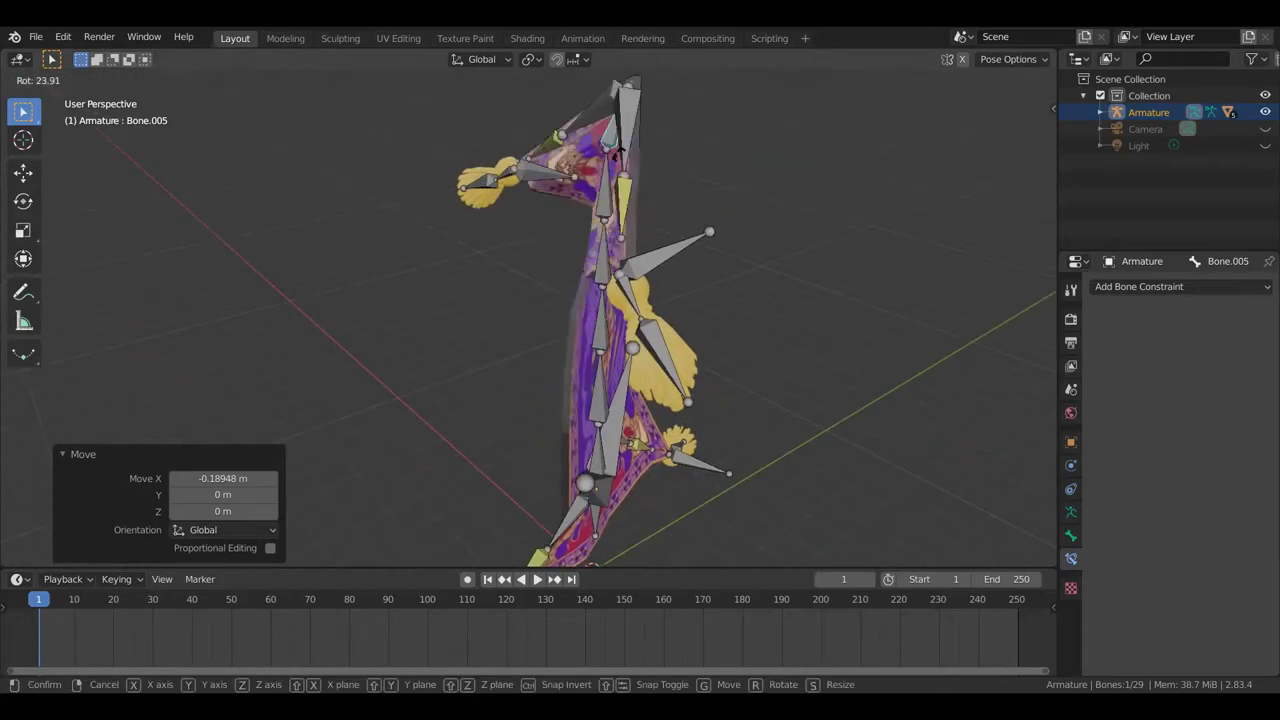
pyautogui.click(680, 108)
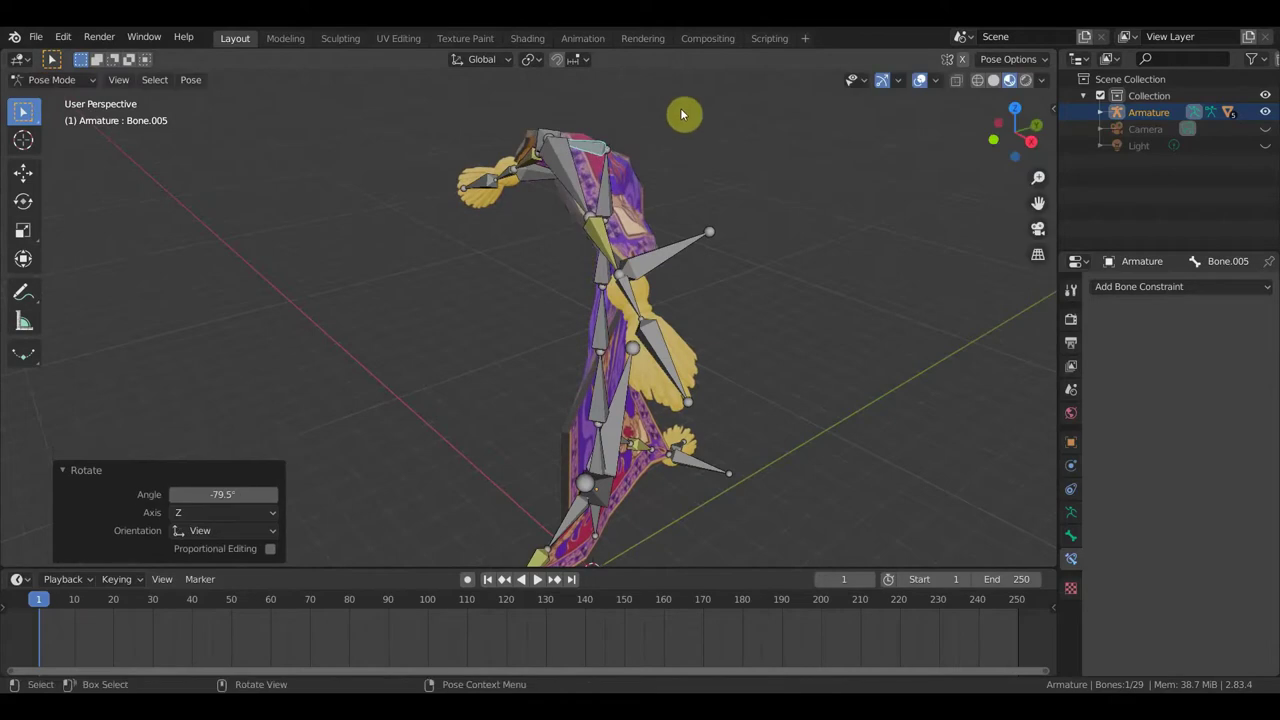
pyautogui.moveTo(686, 114)
pyautogui.mouseDown(button='middle')
pyautogui.moveTo(694, 151)
pyautogui.moveTo(686, 143)
pyautogui.mouseUp(button='middle')
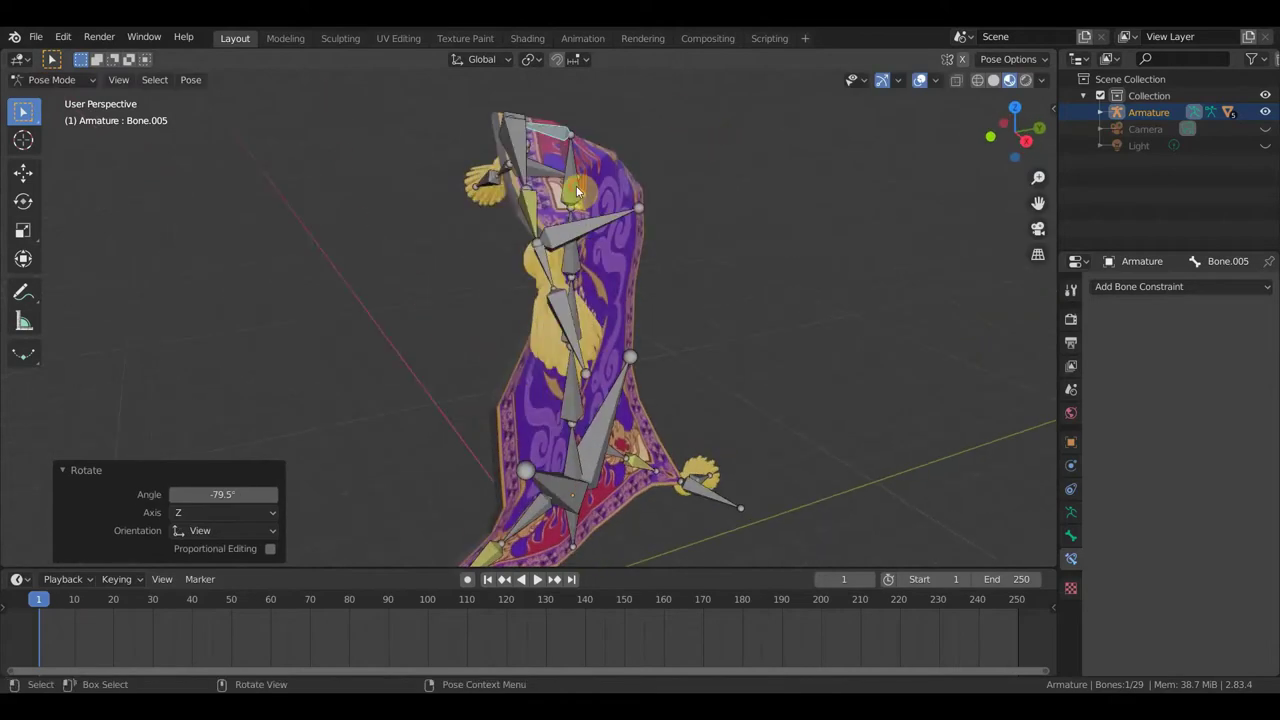
pyautogui.click(663, 203)
pyautogui.press('r')
pyautogui.click(680, 183)
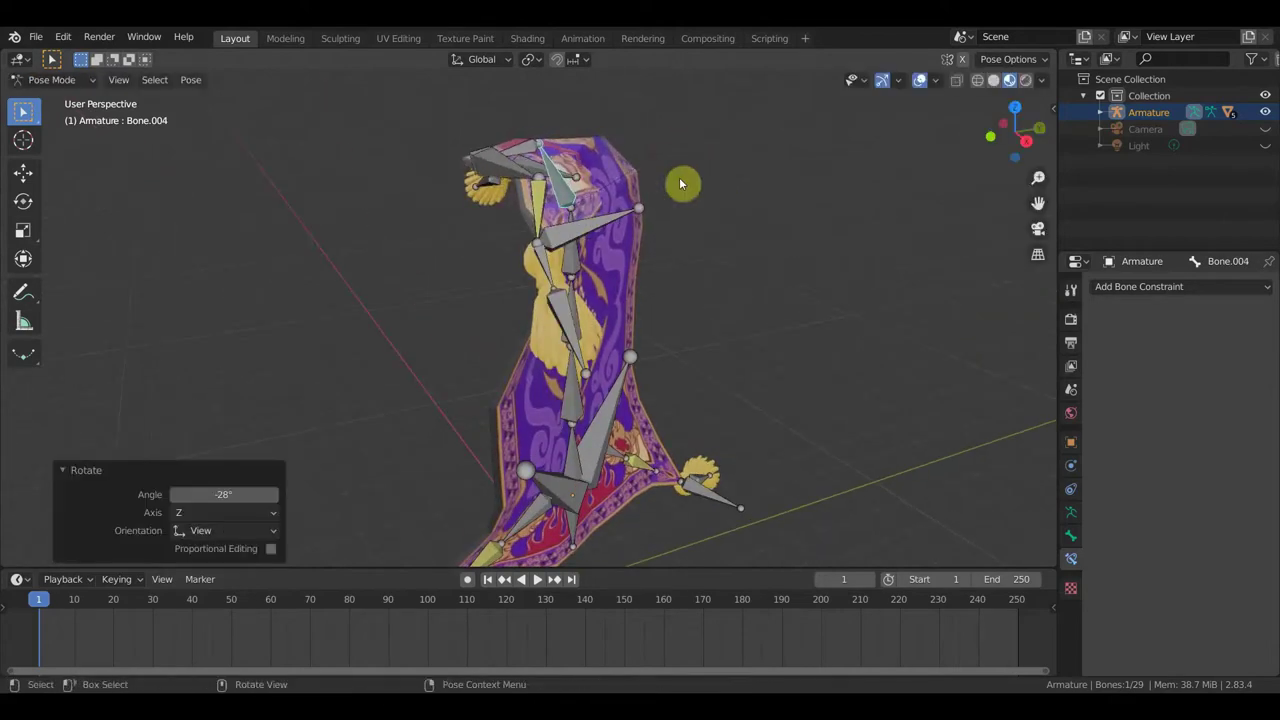
pyautogui.moveTo(680, 183)
pyautogui.mouseDown(button='middle')
pyautogui.moveTo(778, 284)
pyautogui.moveTo(790, 380)
pyautogui.mouseUp(button='middle')
# - Move tassel bone Bone.010 and rotate it 53.3° to lift the carpet corner
pyautogui.click(790, 420)
pyautogui.scroll(-2, 793, 413)
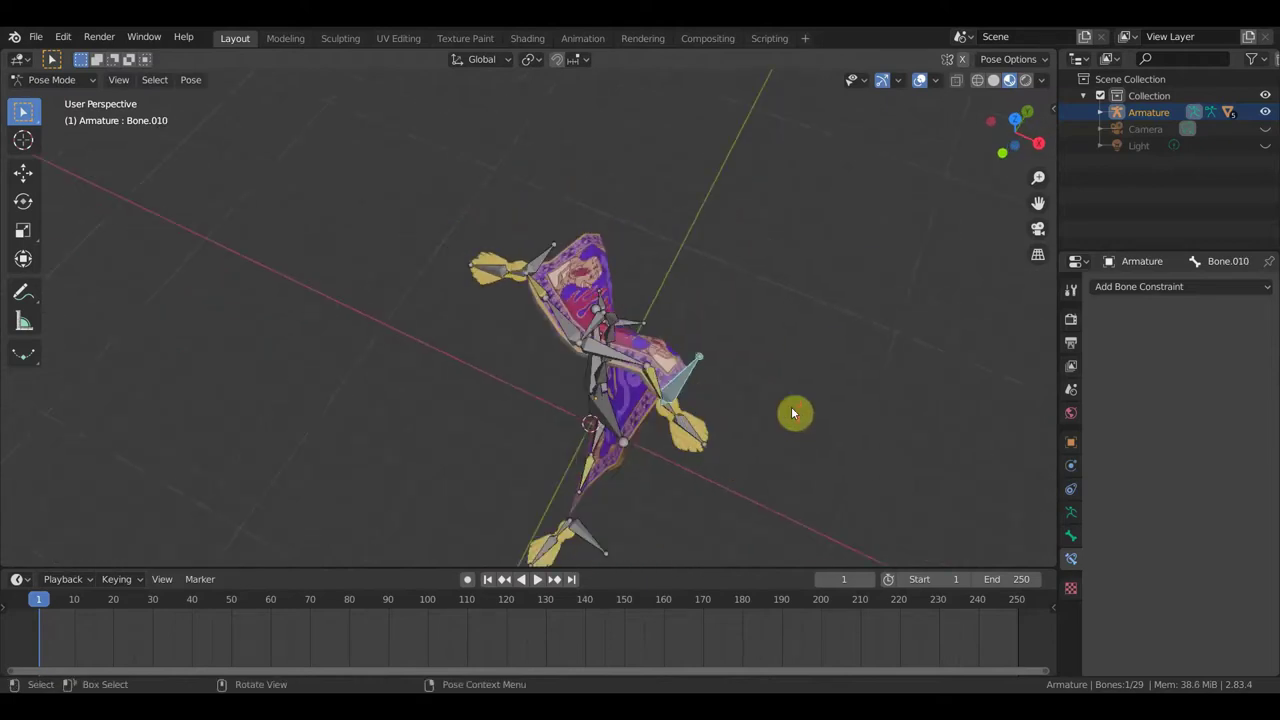
pyautogui.press('g')
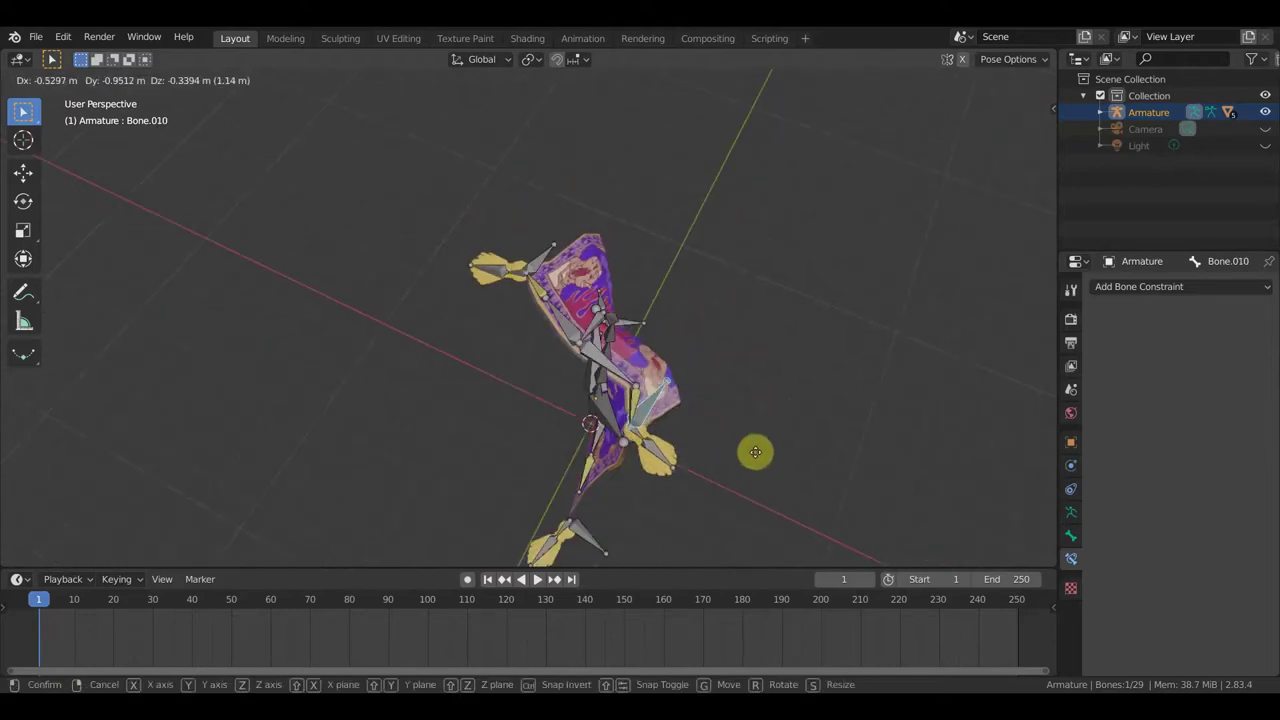
pyautogui.moveTo(815, 388)
pyautogui.mouseDown(button='middle')
pyautogui.moveTo(835, 375)
pyautogui.moveTo(692, 388)
pyautogui.mouseUp(button='middle')
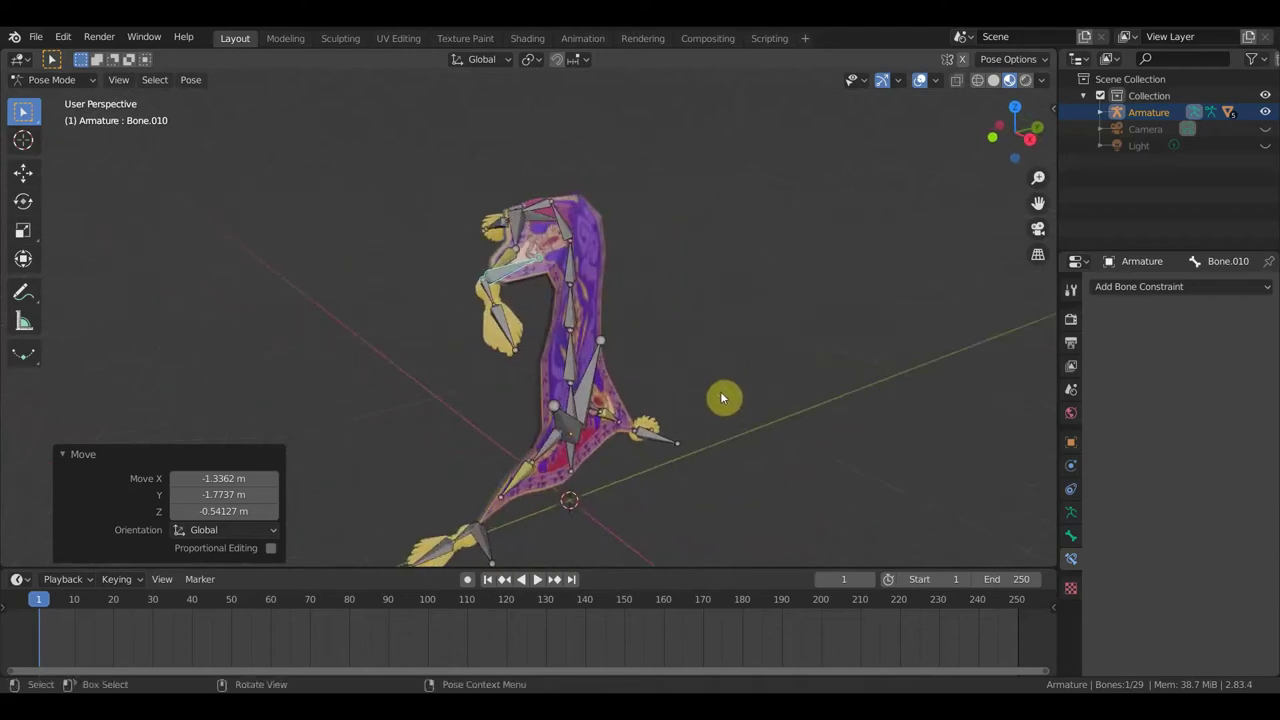
pyautogui.press('r')
pyautogui.click(542, 420)
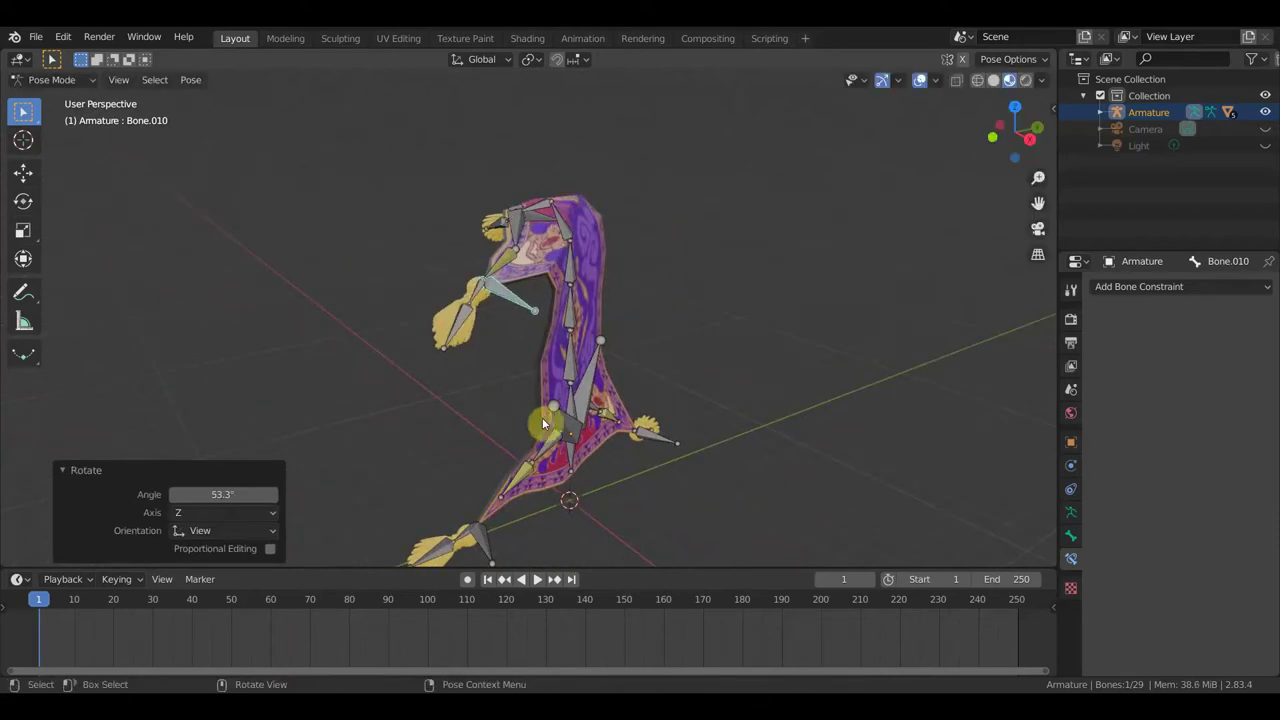
pyautogui.press('g')
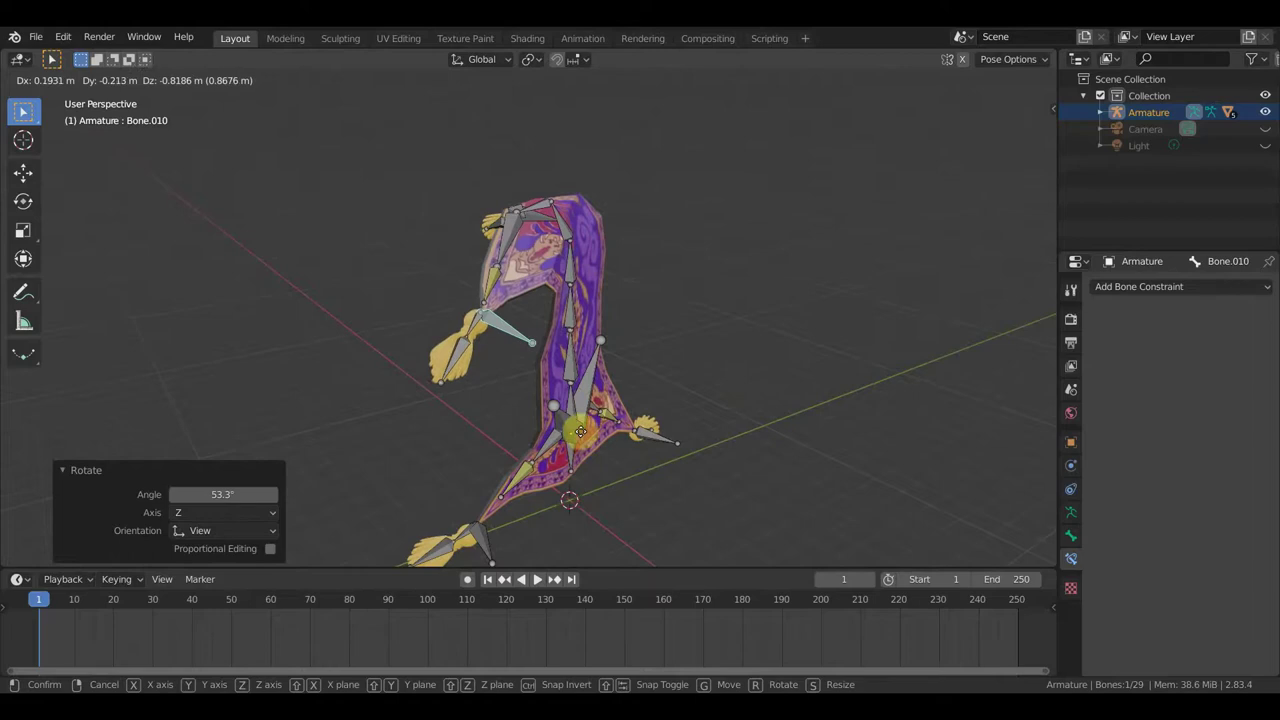
pyautogui.click(500, 380)
pyautogui.press('g')
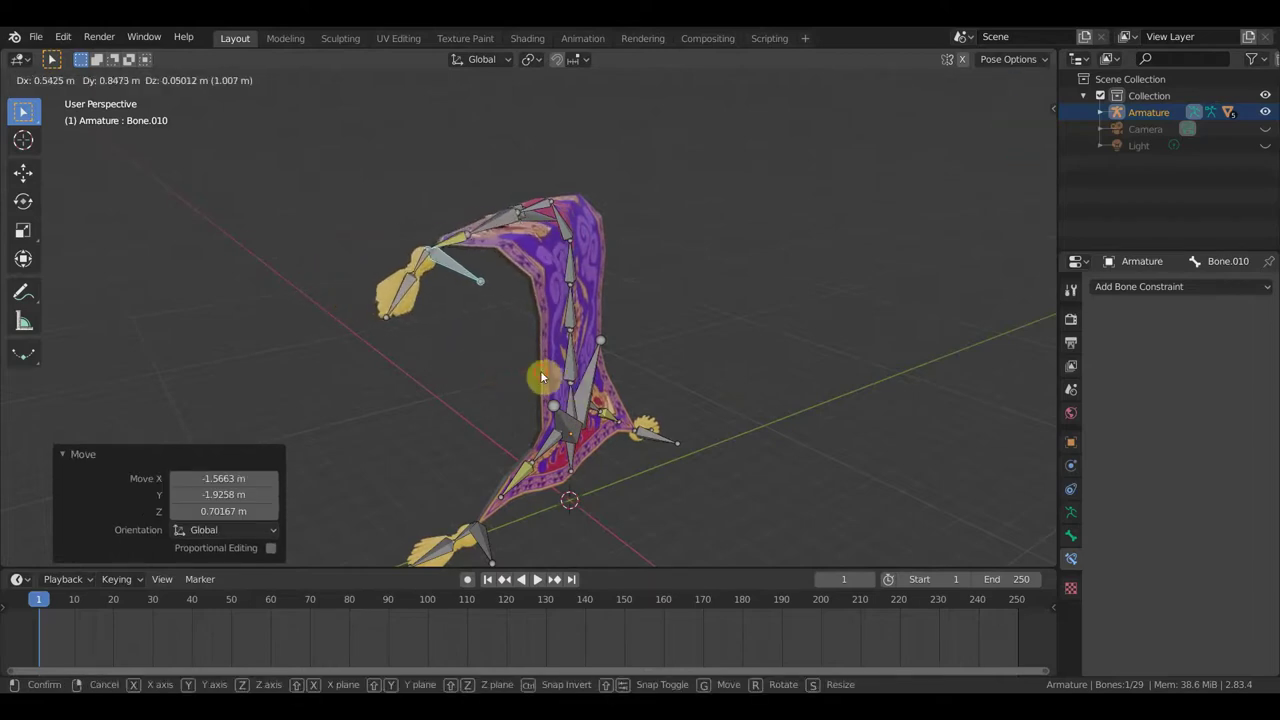
pyautogui.click(540, 370)
pyautogui.moveTo(540, 370)
pyautogui.mouseDown(button='middle')
pyautogui.moveTo(570, 382)
pyautogui.moveTo(550, 386)
pyautogui.moveTo(560, 367)
pyautogui.mouseUp(button='middle')
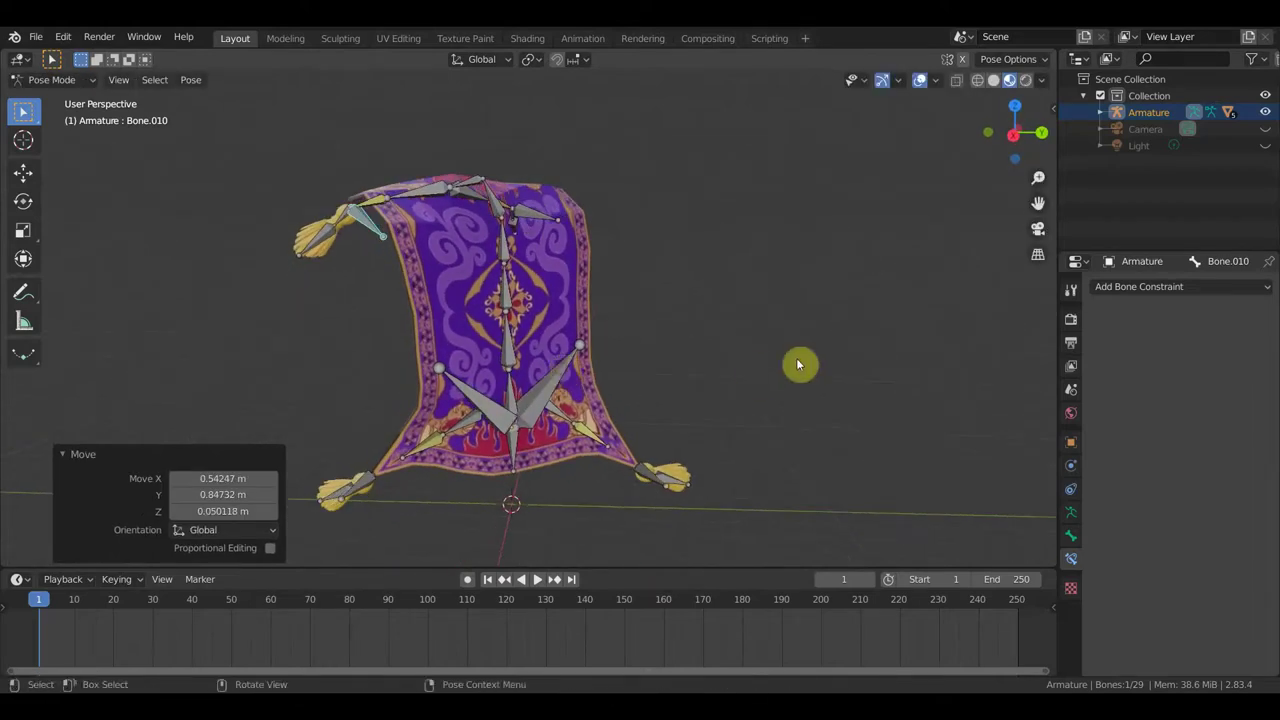
# - Key location and rotation (LocRot) for all bones at frame 1
pyautogui.press('a')
pyautogui.press('i')
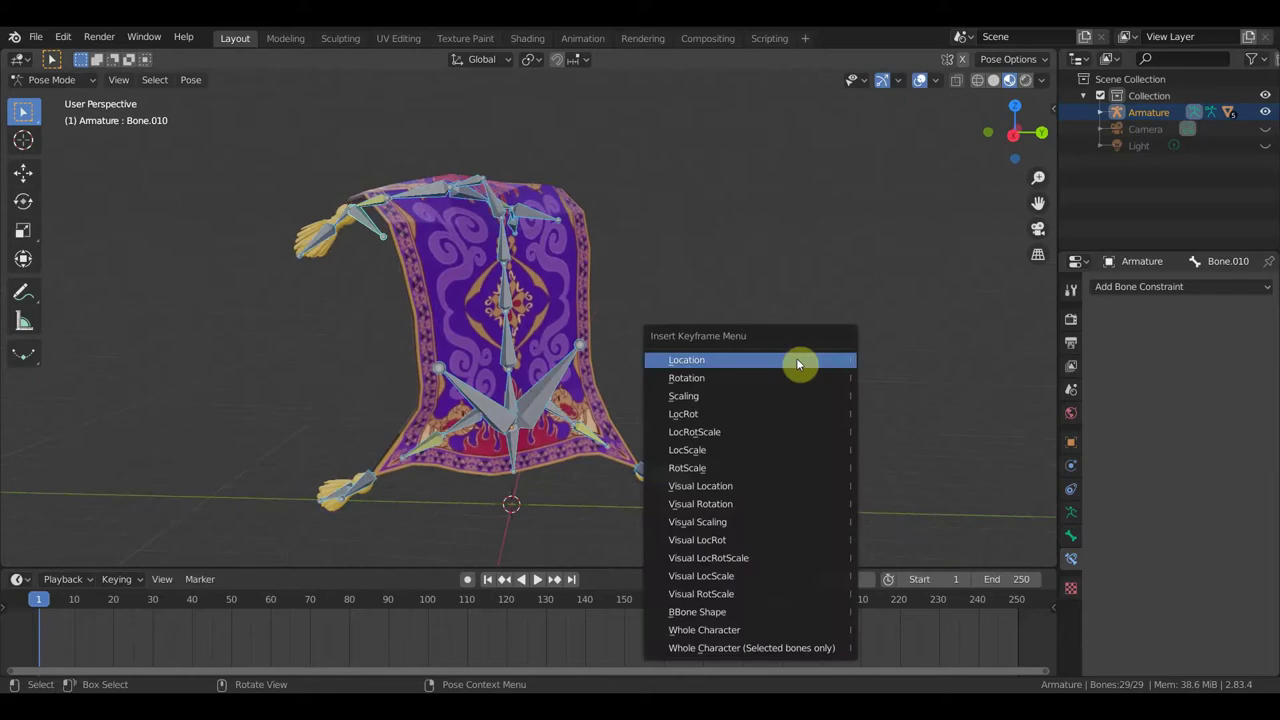
pyautogui.click(740, 412)
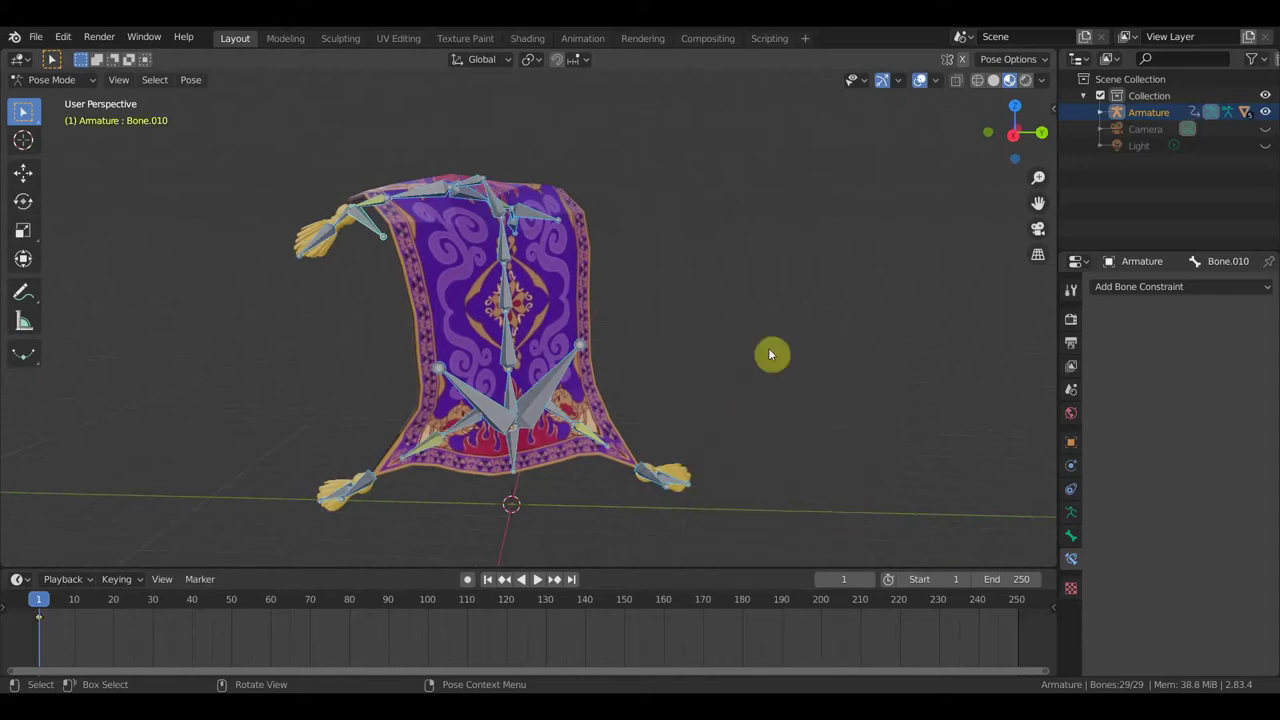
# - Rotate spine bone Bone.002 by 27.9° to bend the carpet's upper section
pyautogui.moveTo(716, 351)
pyautogui.mouseDown(button='middle')
pyautogui.moveTo(640, 351)
pyautogui.moveTo(491, 303)
pyautogui.moveTo(681, 291)
pyautogui.moveTo(523, 269)
pyautogui.moveTo(643, 286)
pyautogui.moveTo(627, 282)
pyautogui.mouseUp(button='middle')
pyautogui.click(619, 284)
pyautogui.press('r')
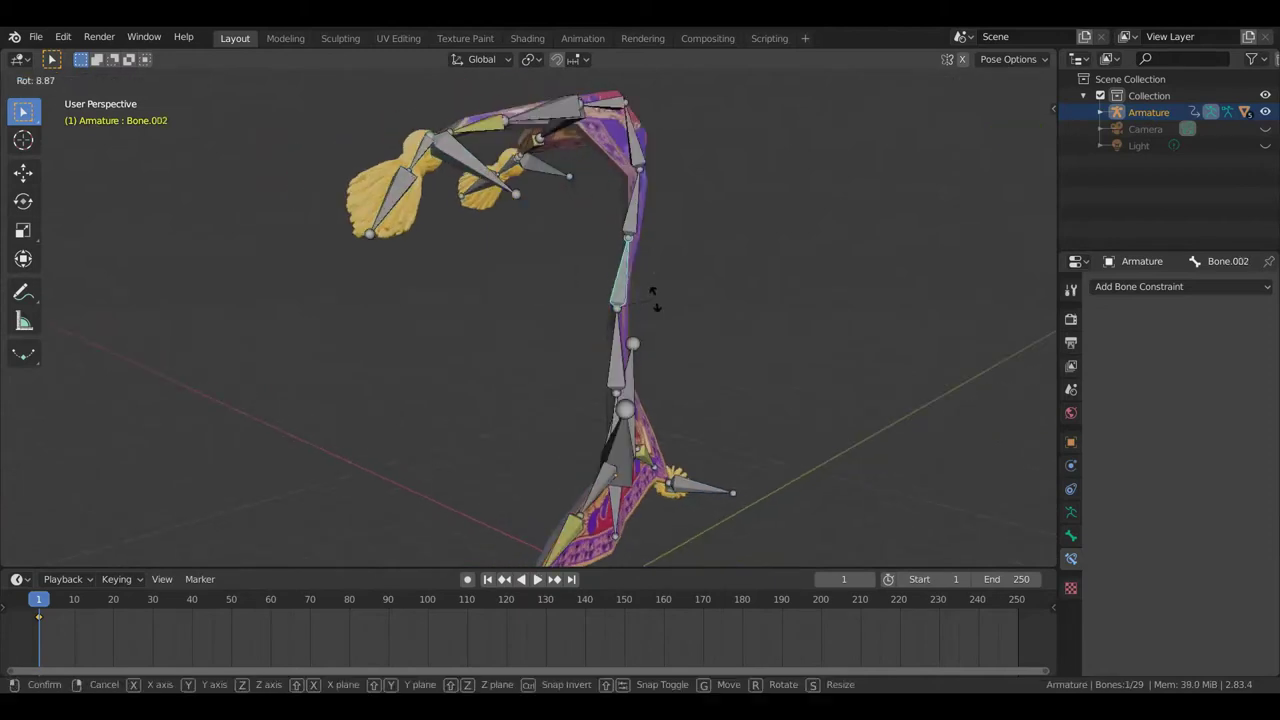
pyautogui.click(746, 326)
pyautogui.moveTo(683, 321)
pyautogui.mouseDown(button='middle')
pyautogui.moveTo(531, 299)
pyautogui.moveTo(557, 289)
pyautogui.mouseUp(button='middle')
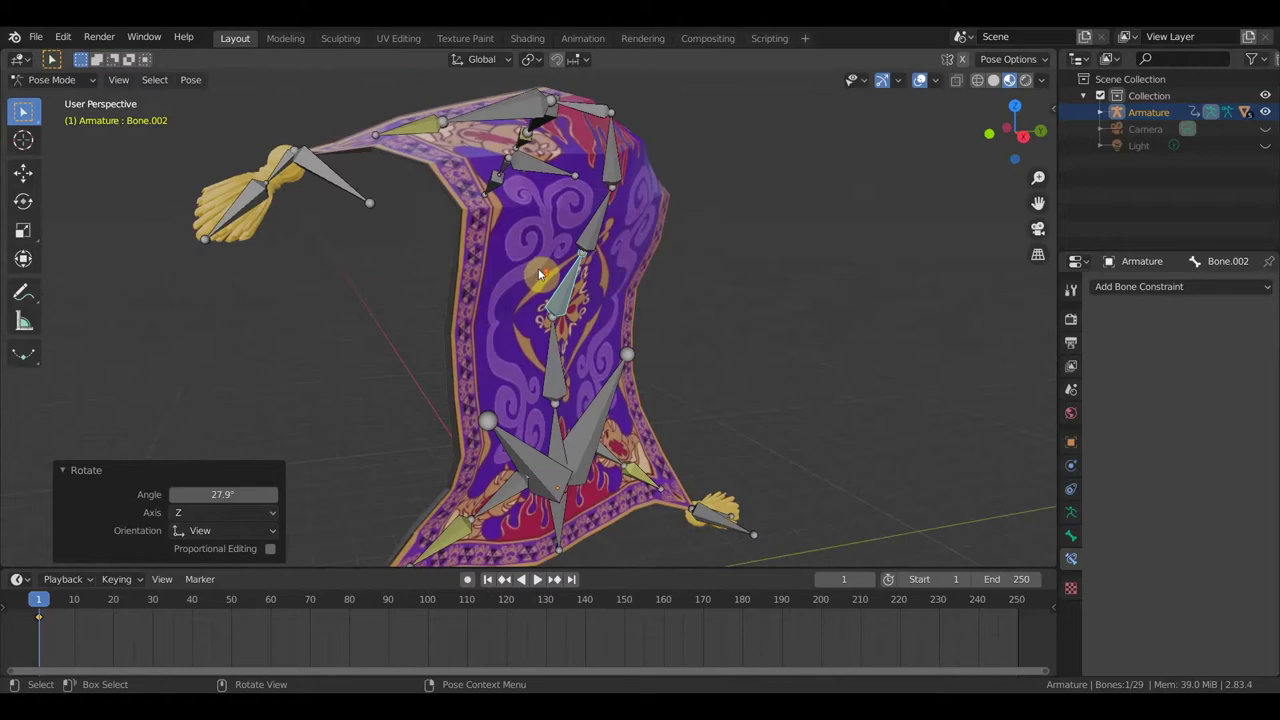
pyautogui.scroll(2, 886, 163)
# - Inspect the bent carpet in wireframe, solid and textured Material Preview shading
pyautogui.click(978, 82)
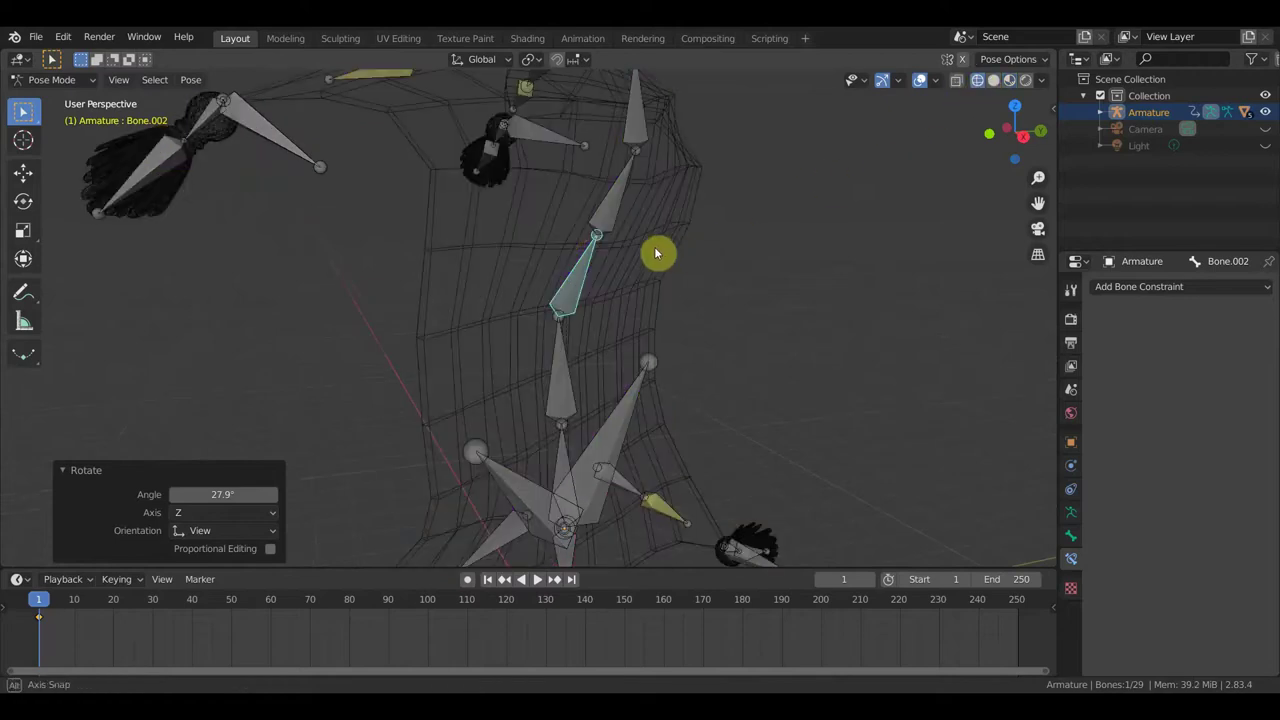
pyautogui.moveTo(657, 253)
pyautogui.mouseDown(button='middle')
pyautogui.moveTo(508, 262)
pyautogui.moveTo(560, 263)
pyautogui.mouseUp(button='middle')
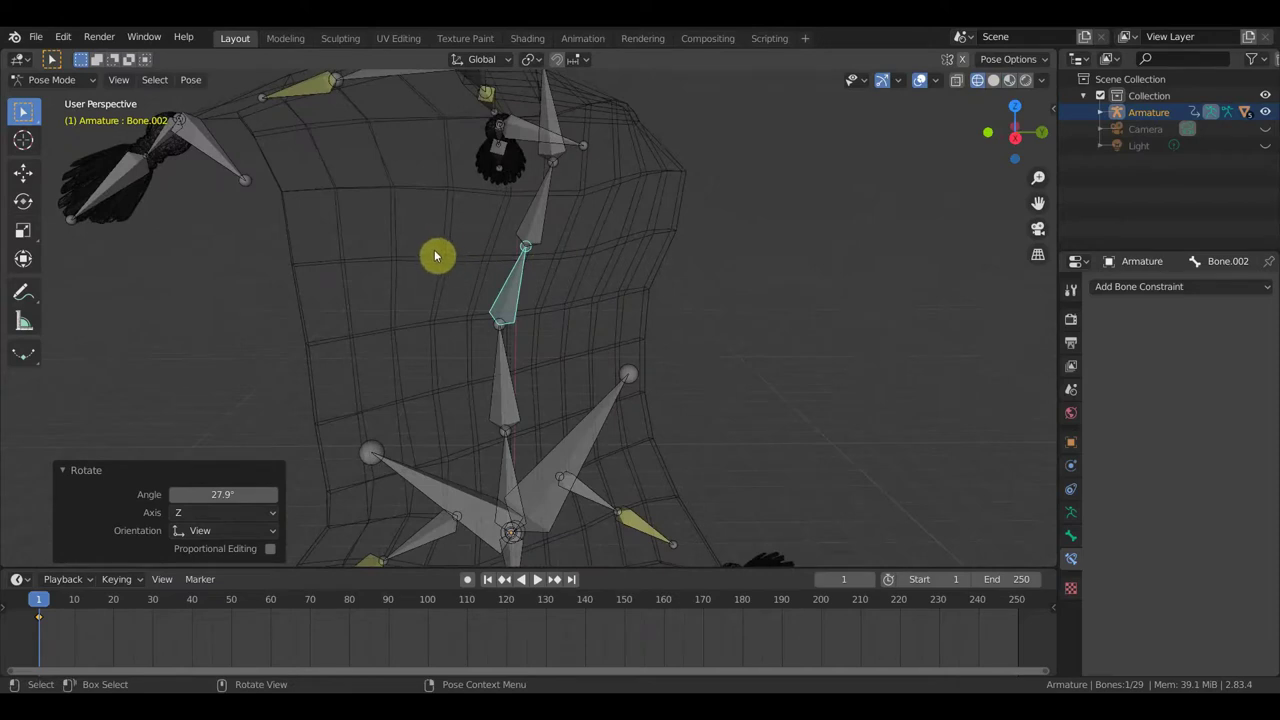
pyautogui.click(993, 81)
pyautogui.moveTo(669, 290)
pyautogui.mouseDown(button='middle')
pyautogui.moveTo(740, 297)
pyautogui.moveTo(637, 292)
pyautogui.mouseUp(button='middle')
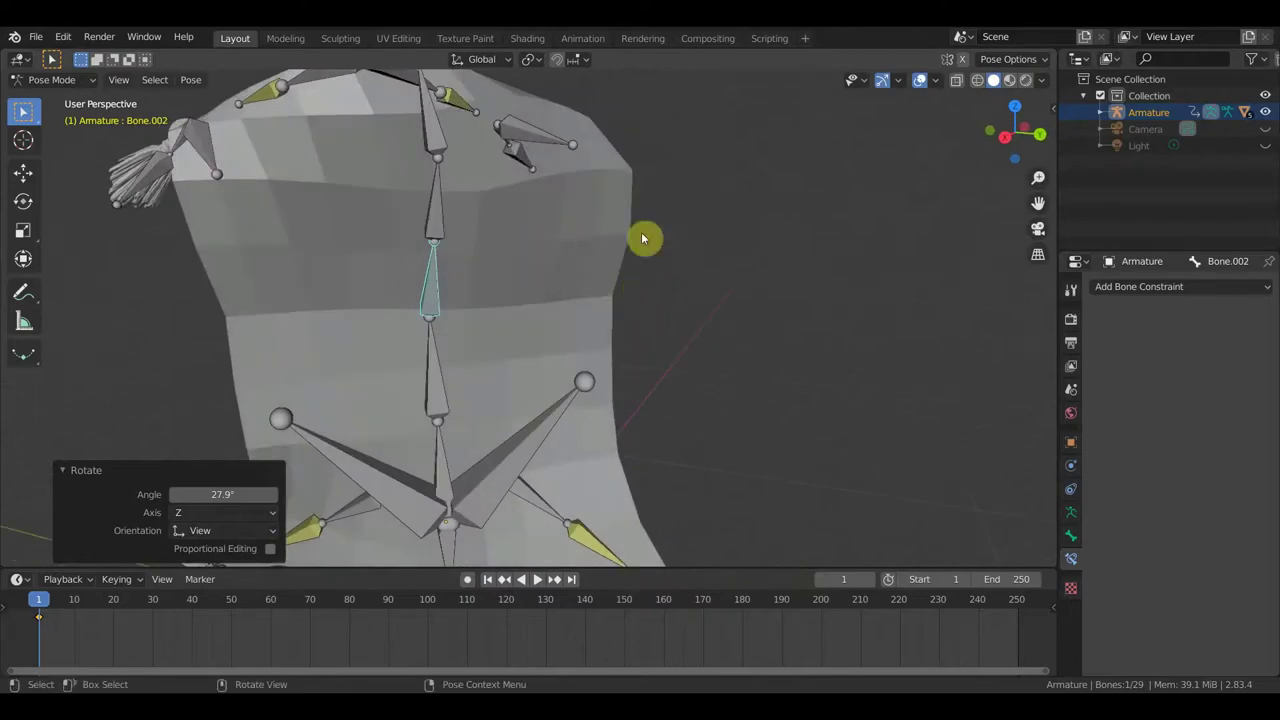
pyautogui.click(1012, 81)
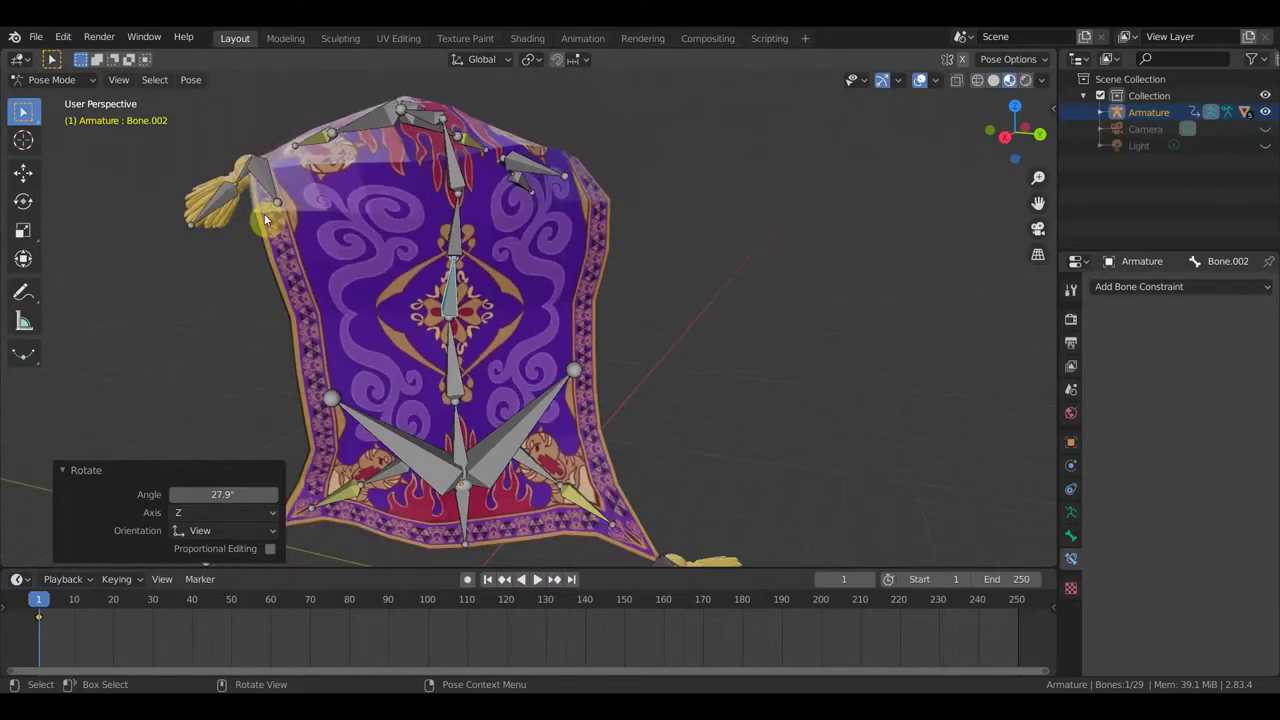
pyautogui.moveTo(265, 218); pyautogui.dragTo(532, 247, button='middle')
pyautogui.scroll(-2, 641, 294)
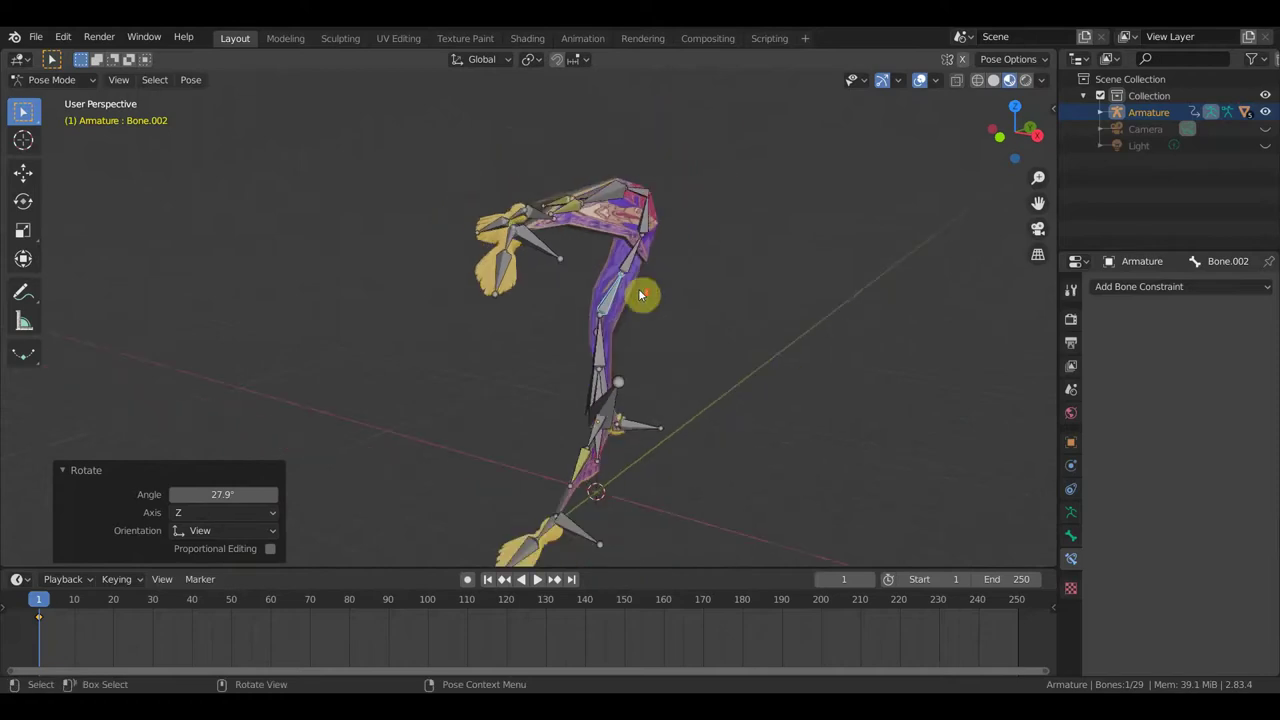
pyautogui.moveTo(705, 265); pyautogui.dragTo(650, 266, button='middle')
# - Move tassel bone Bone.010 by 0.8163, 0.82248 and -0.91679 m
pyautogui.click(485, 242)
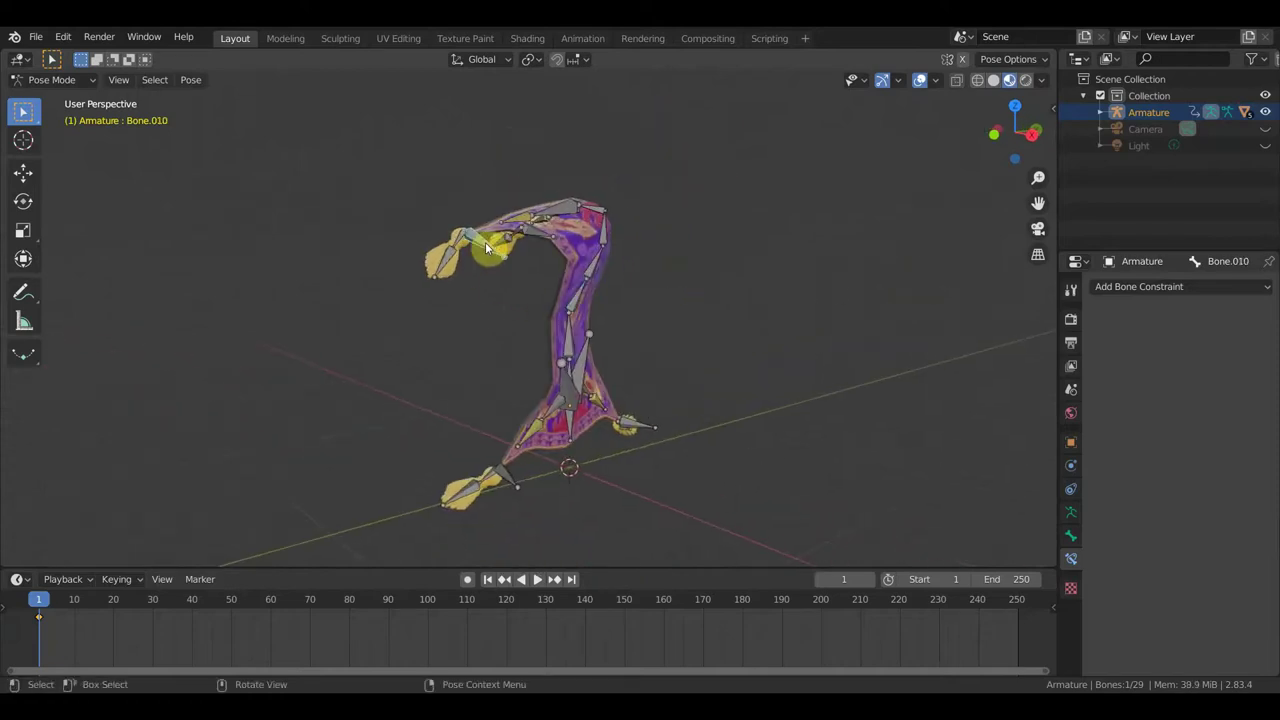
pyautogui.press('g')
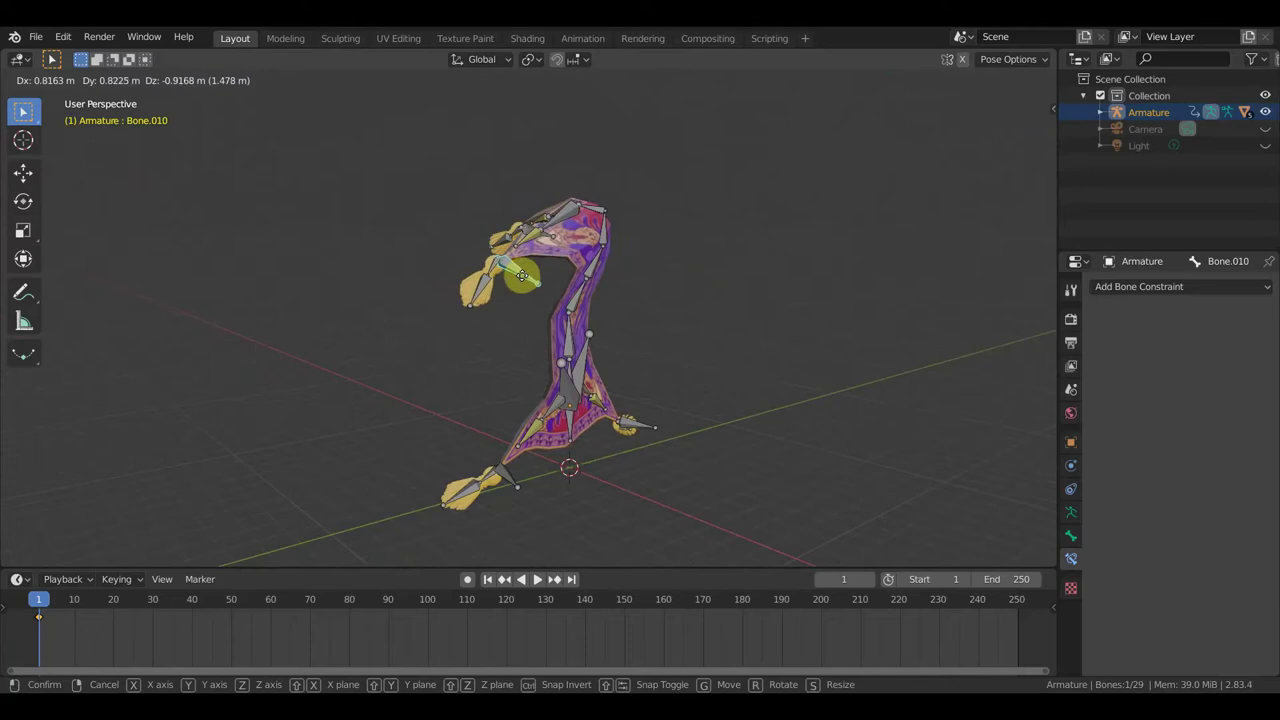
pyautogui.click(522, 275)
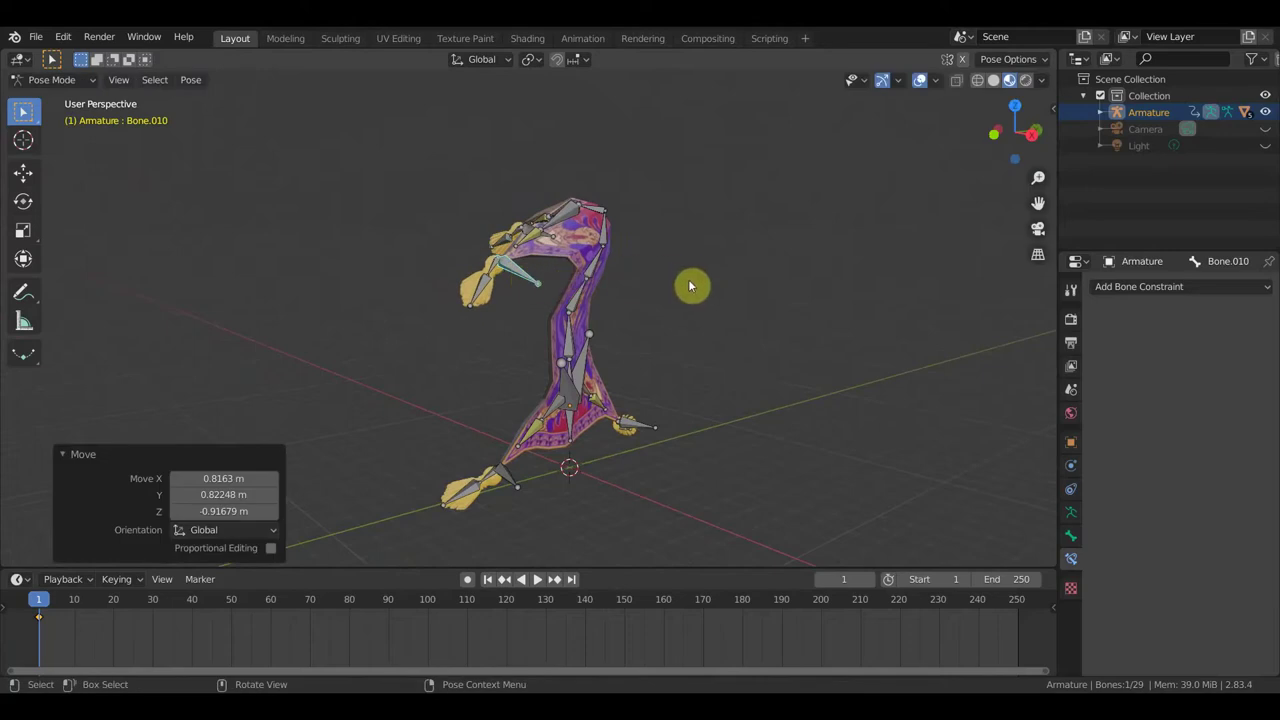
# - Key LocRot for all bones at frame 1 and zoom the timeline to that keyframe
pyautogui.press('a')
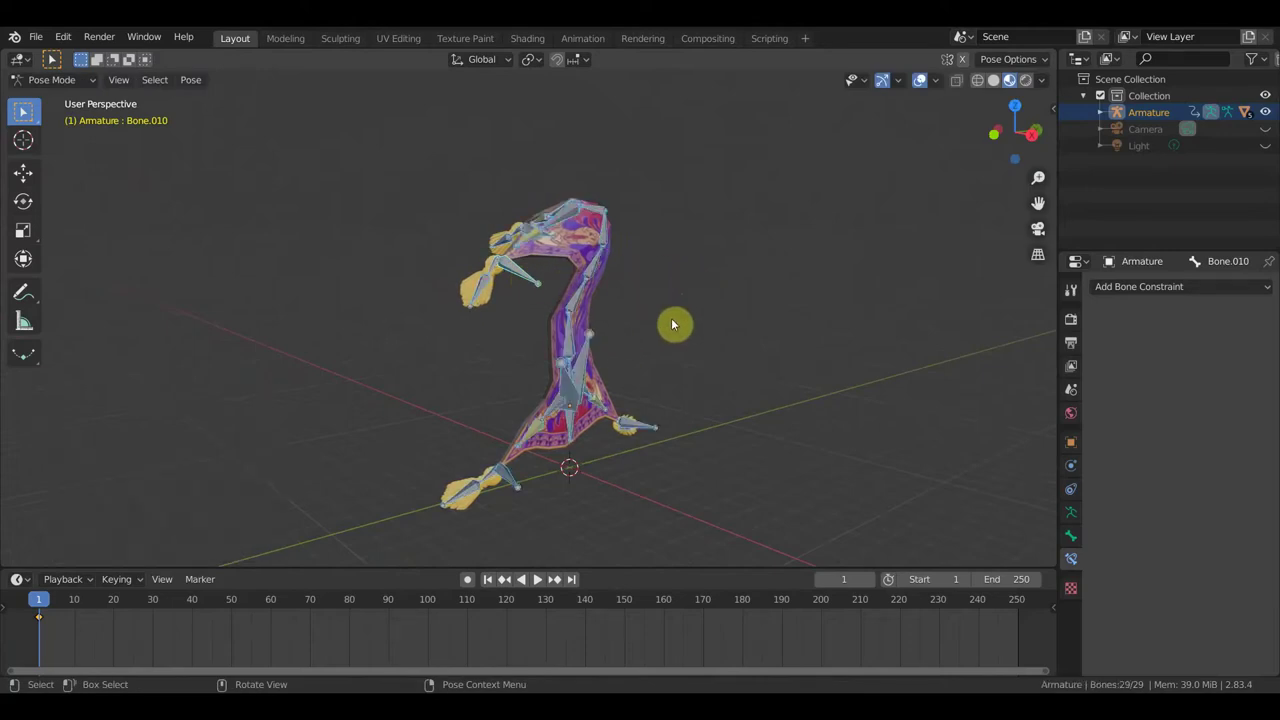
pyautogui.press('i')
pyautogui.click(671, 318)
pyautogui.scroll(5, 30, 618)
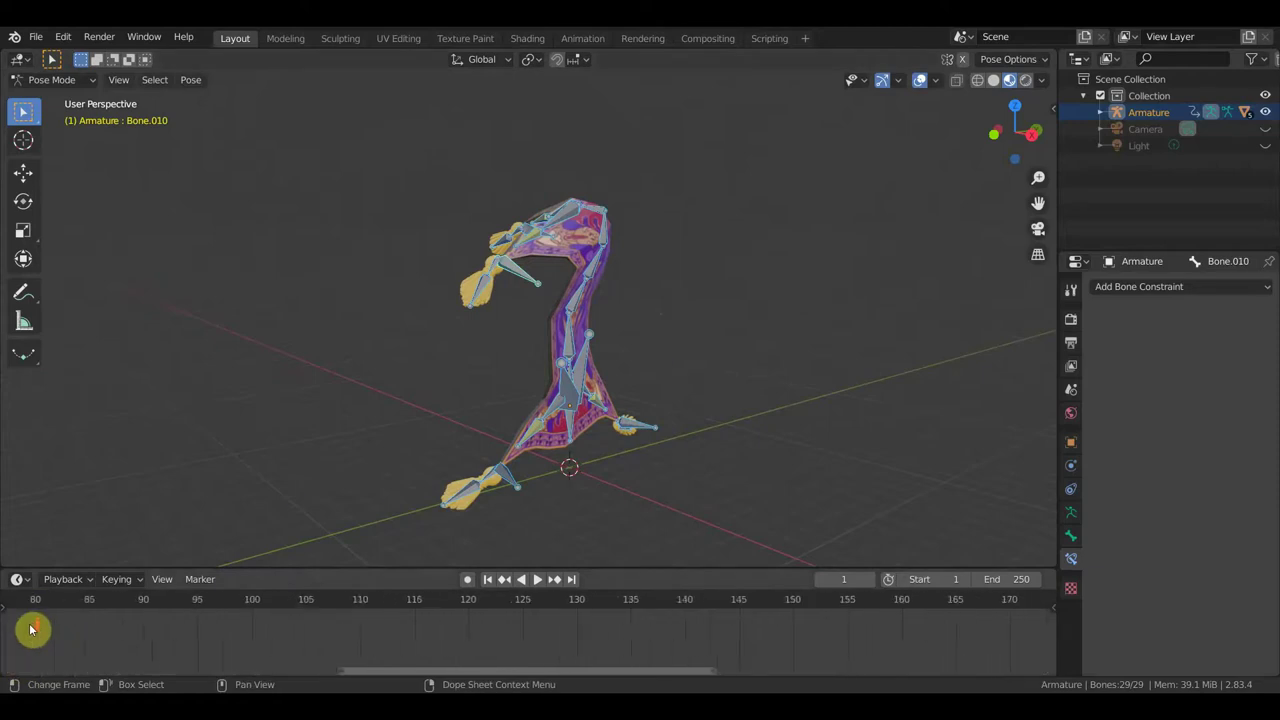
pyautogui.moveTo(835, 603); pyautogui.dragTo(1051, 674, button='middle')
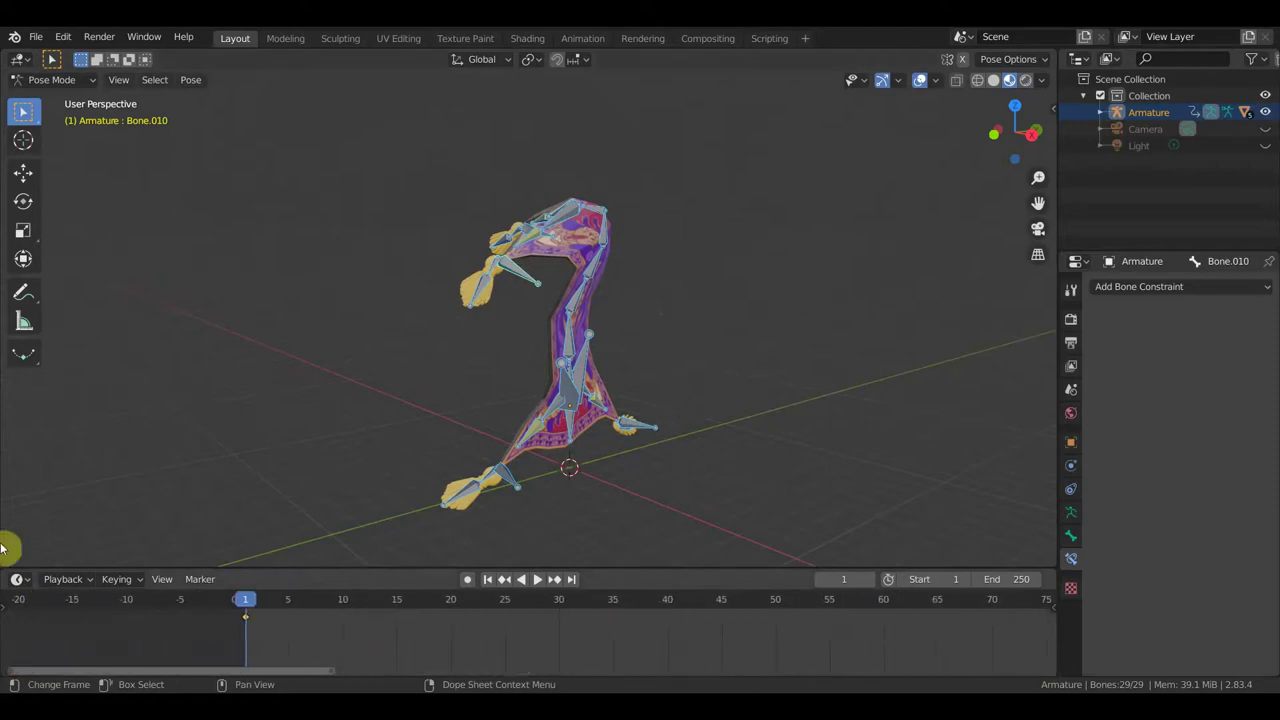
pyautogui.scroll(1, 196, 619)
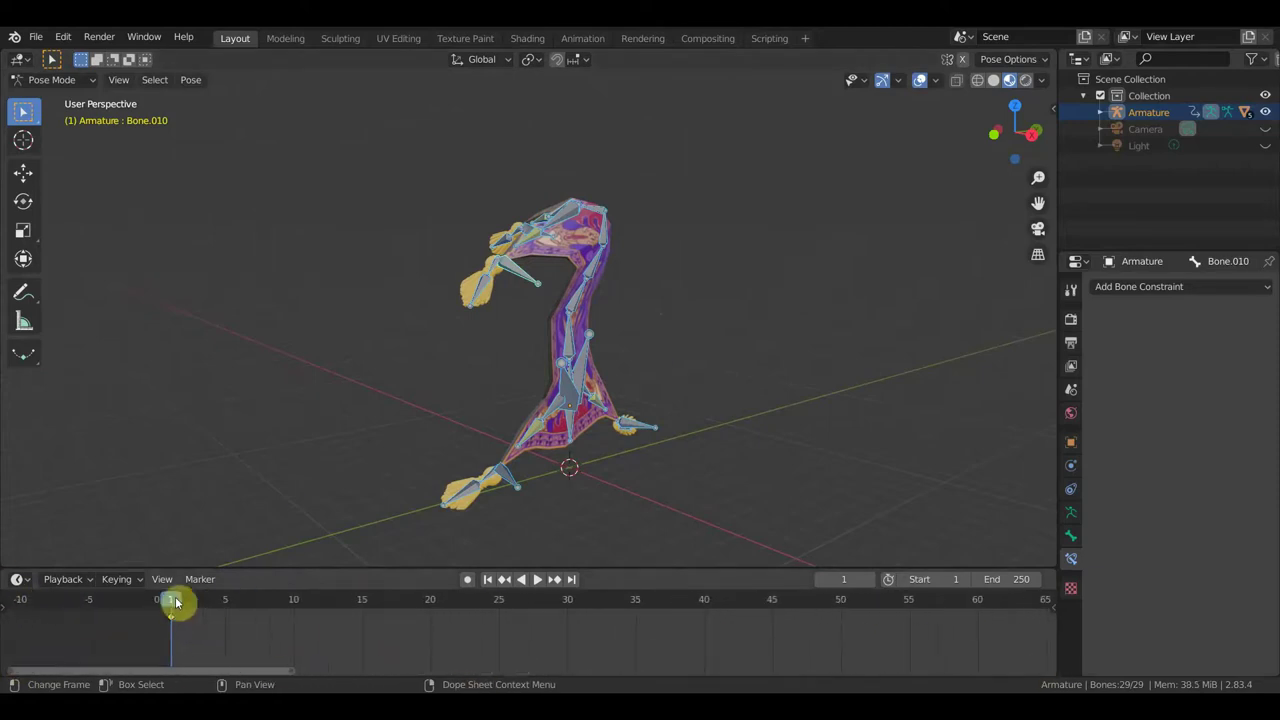
# - At frame 10, move tassel bone Bone.015 outward and rotate it -115°
pyautogui.moveTo(268, 623); pyautogui.dragTo(294, 625)
pyautogui.press('space')
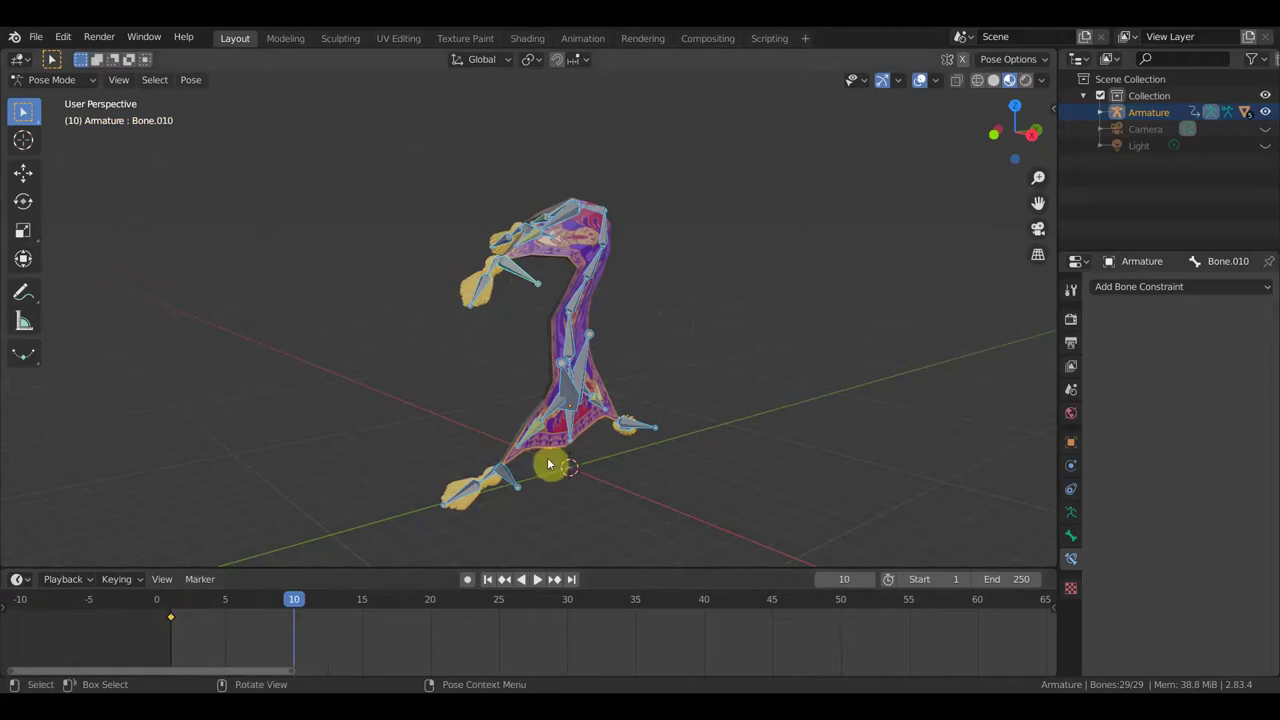
pyautogui.moveTo(548, 464); pyautogui.dragTo(493, 449, button='middle')
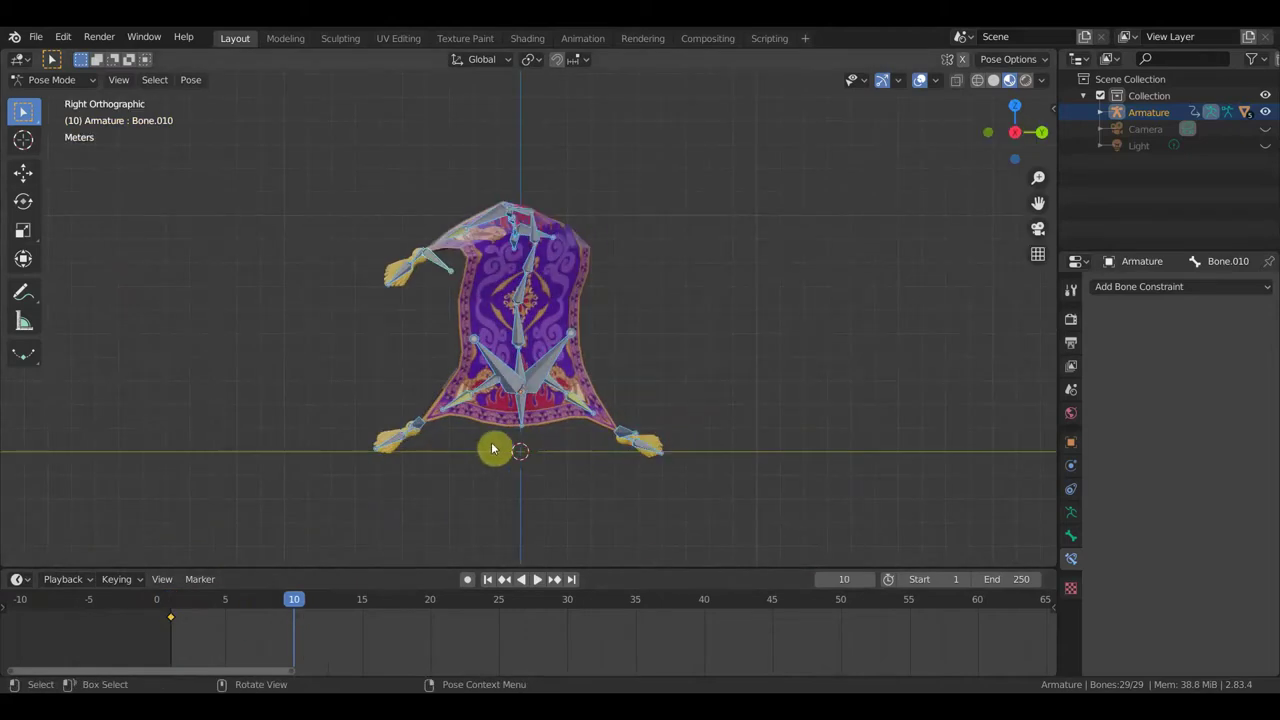
pyautogui.click(422, 430)
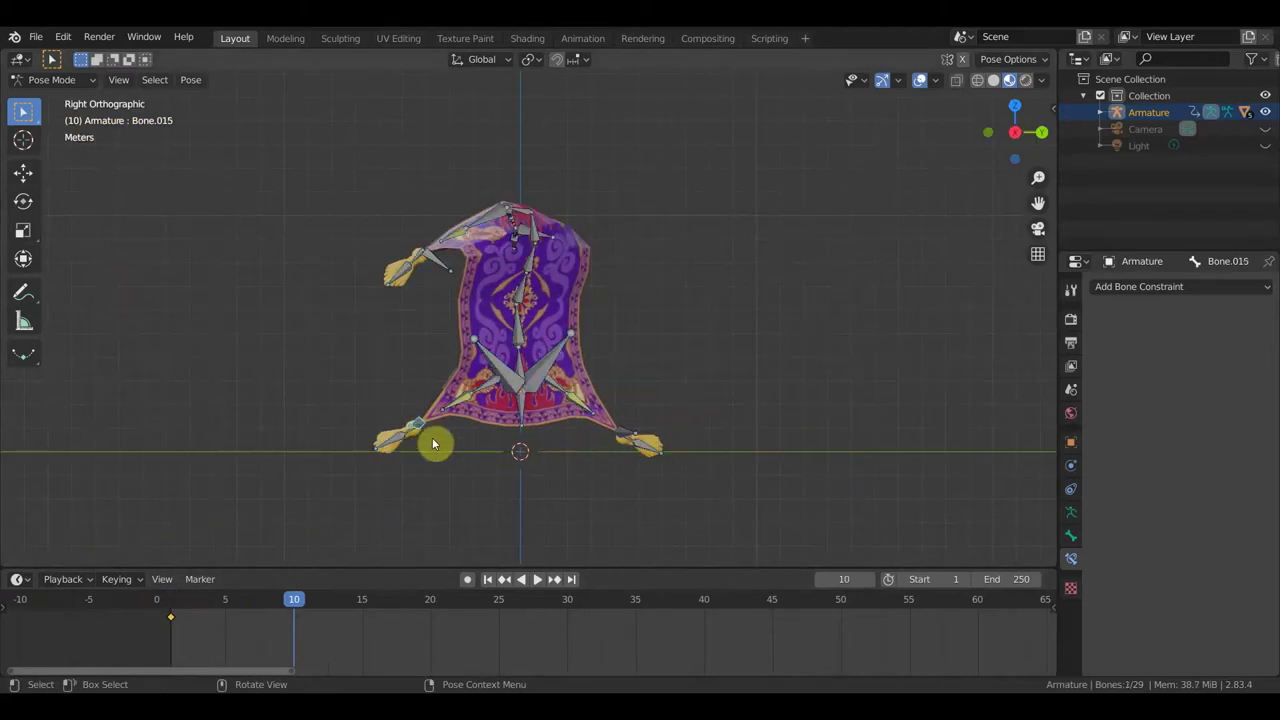
pyautogui.press('g')
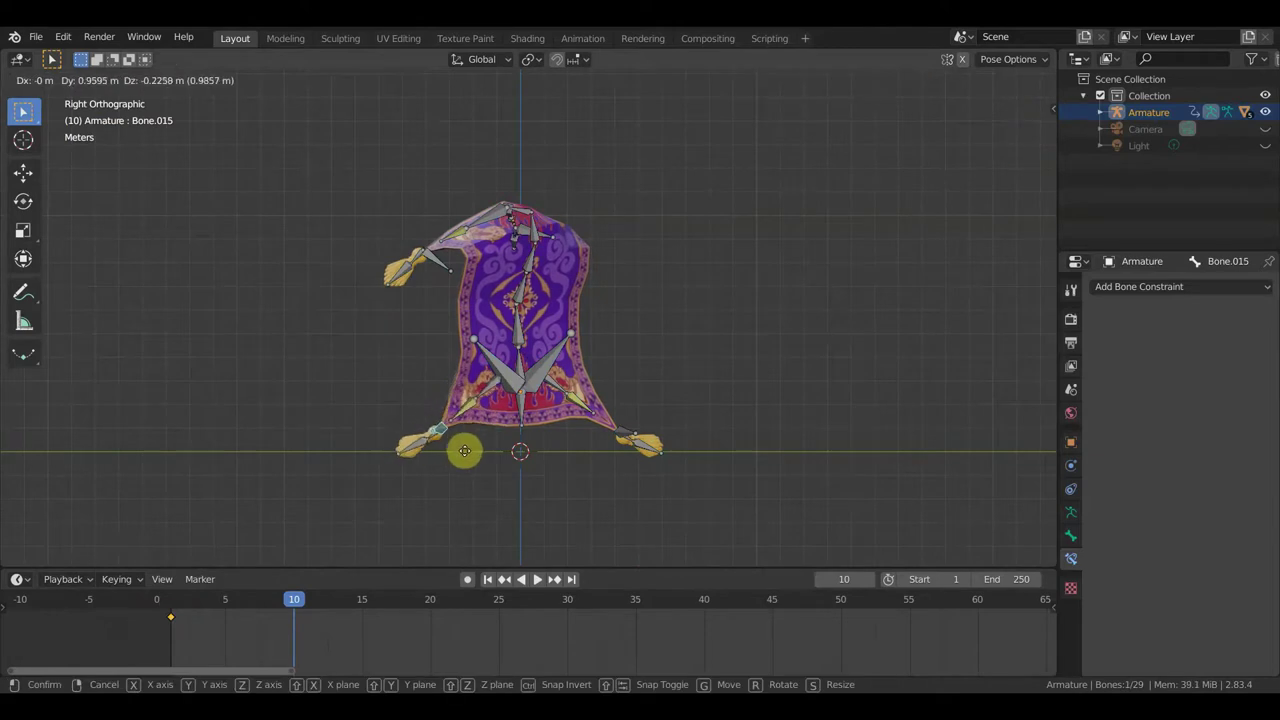
pyautogui.click(631, 453)
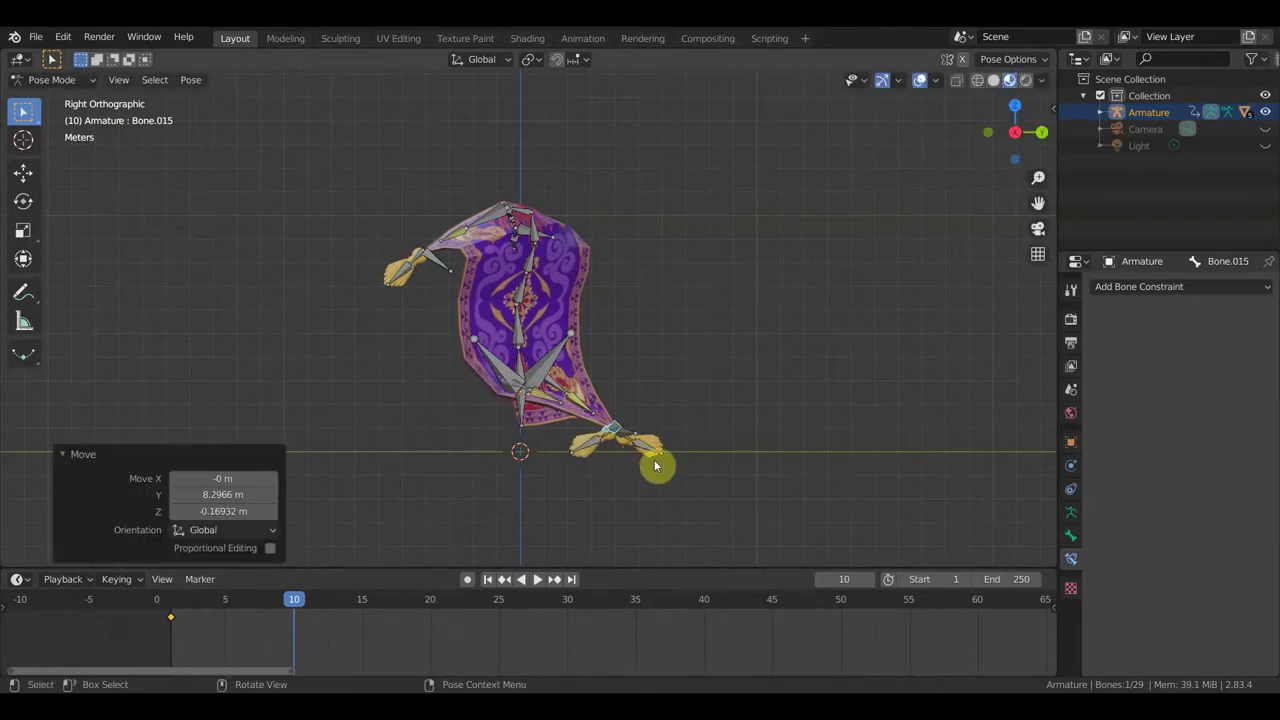
pyautogui.press('r')
pyautogui.click(636, 410)
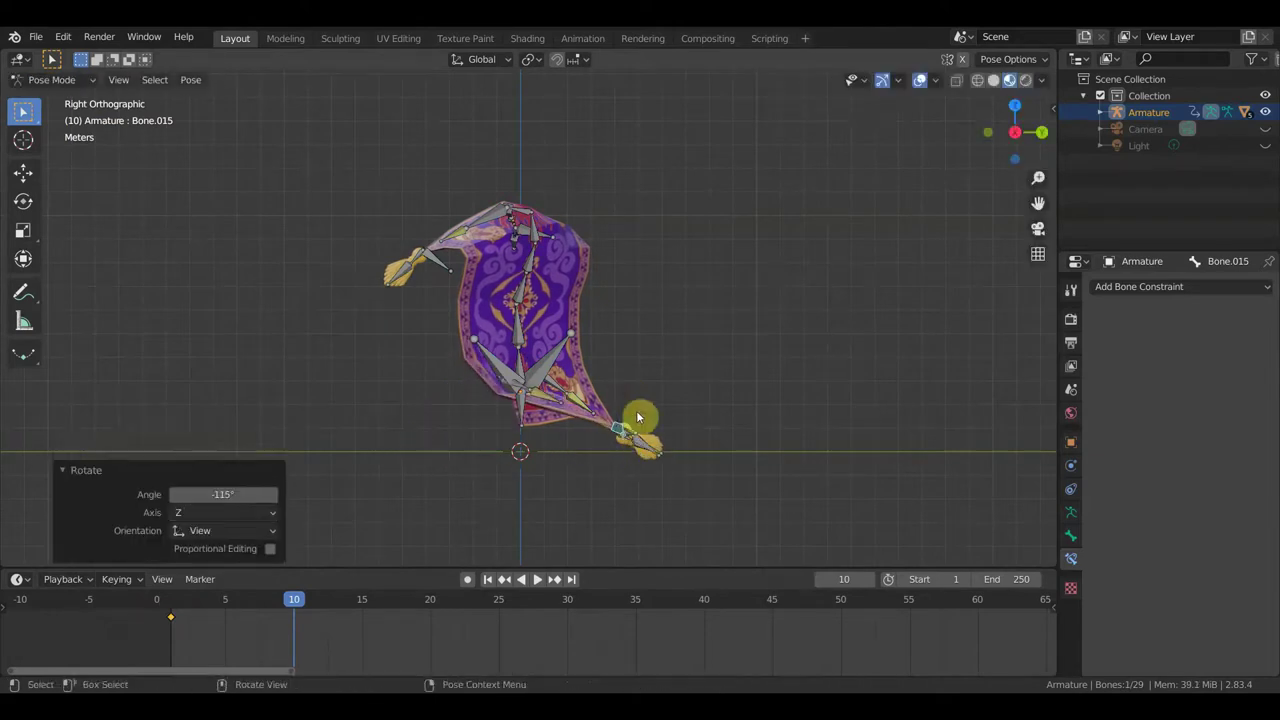
pyautogui.moveTo(636, 410)
pyautogui.mouseDown(button='middle')
pyautogui.moveTo(610, 455)
pyautogui.moveTo(674, 405)
pyautogui.mouseUp(button='middle')
# - Move tassel bone Bone.027 to the lower left and rotate it 134°
pyautogui.click(630, 469)
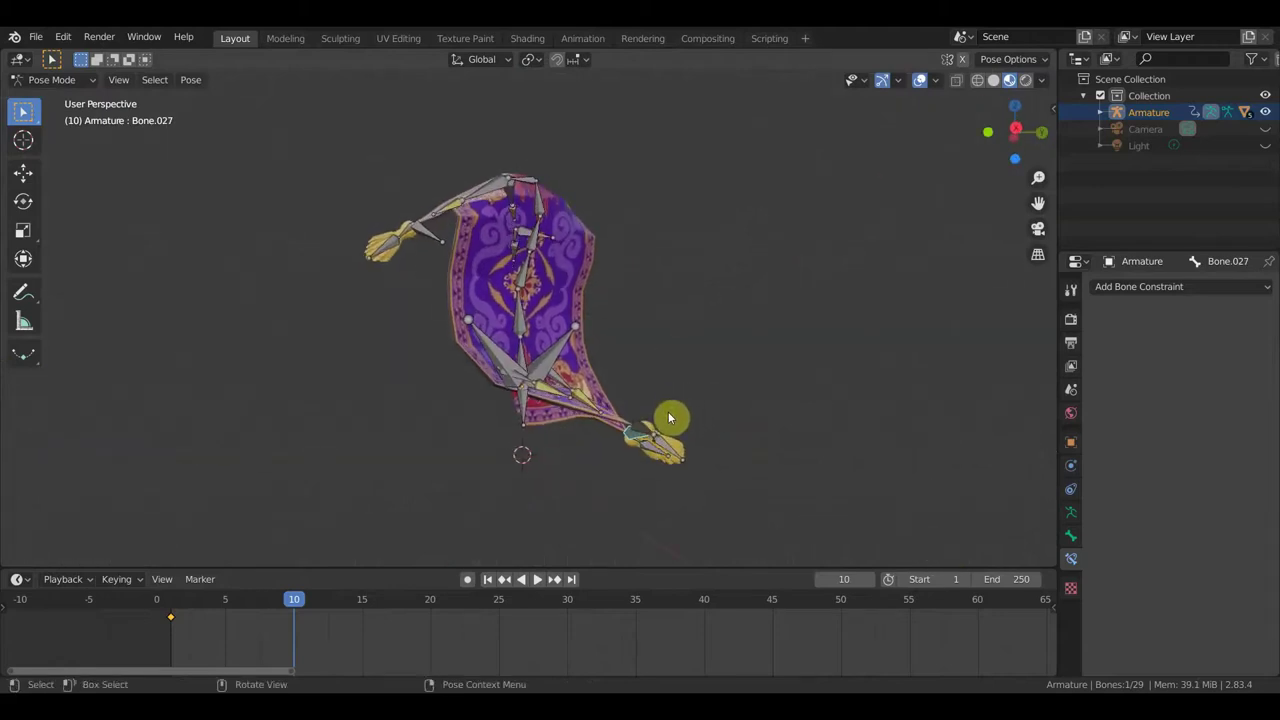
pyautogui.press('KP_3')
pyautogui.press('g')
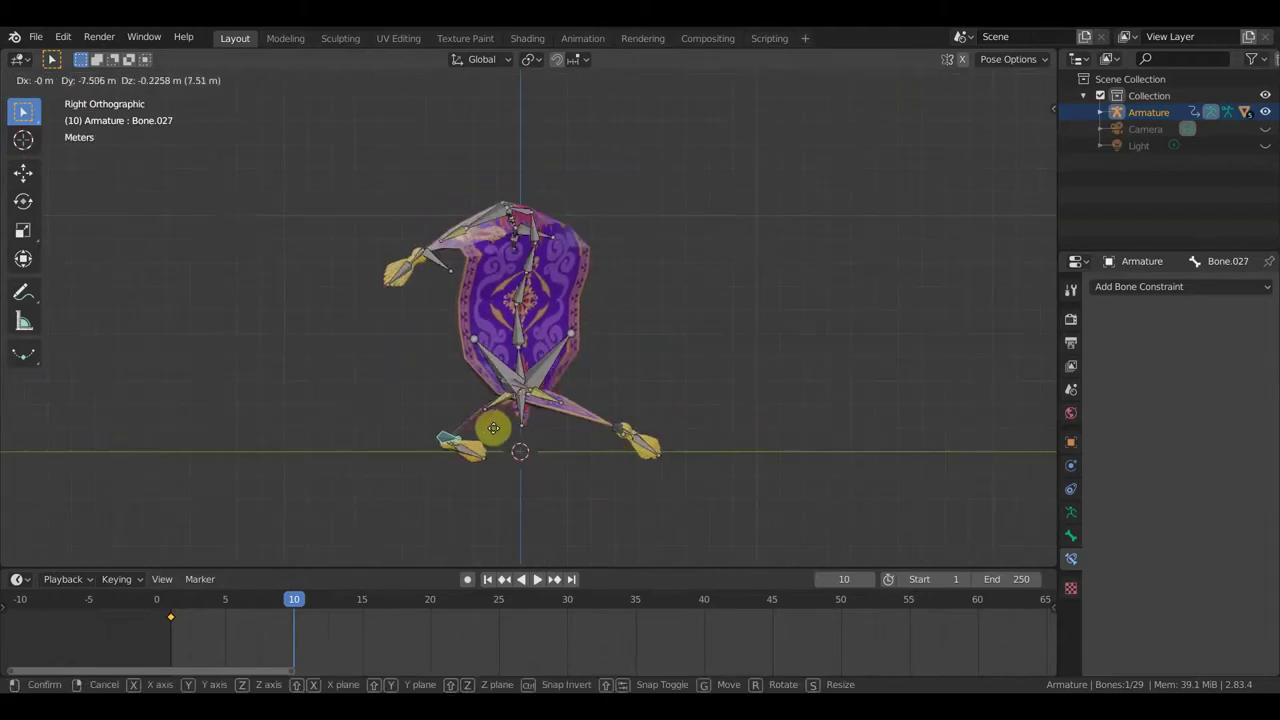
pyautogui.click(492, 432)
pyautogui.press('r')
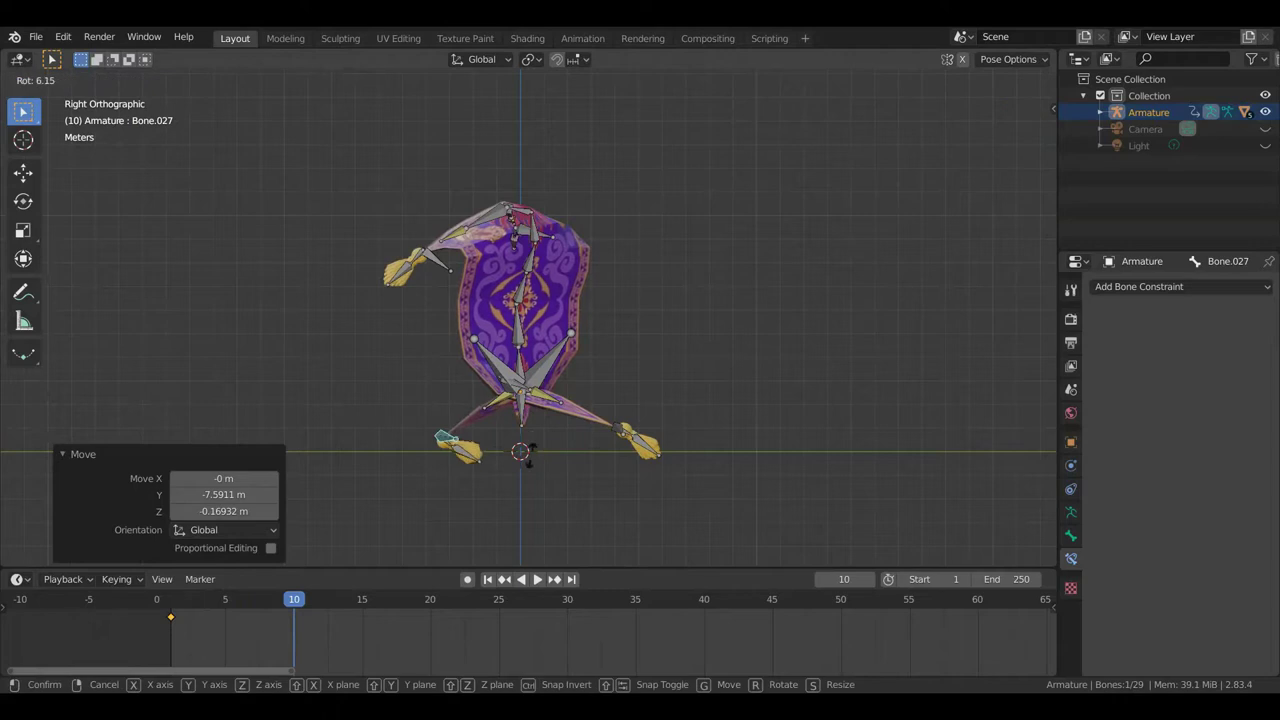
pyautogui.click(417, 460)
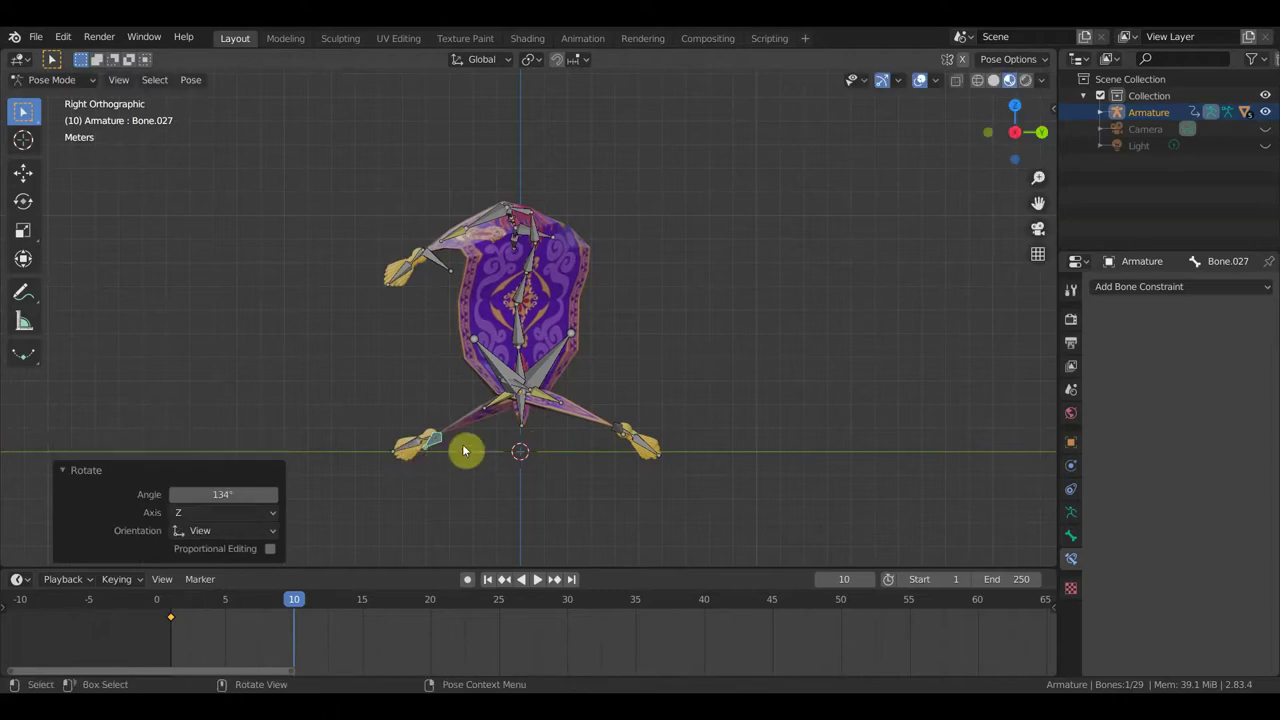
pyautogui.click(573, 372)
pyautogui.moveTo(573, 372); pyautogui.dragTo(583, 469, button='middle')
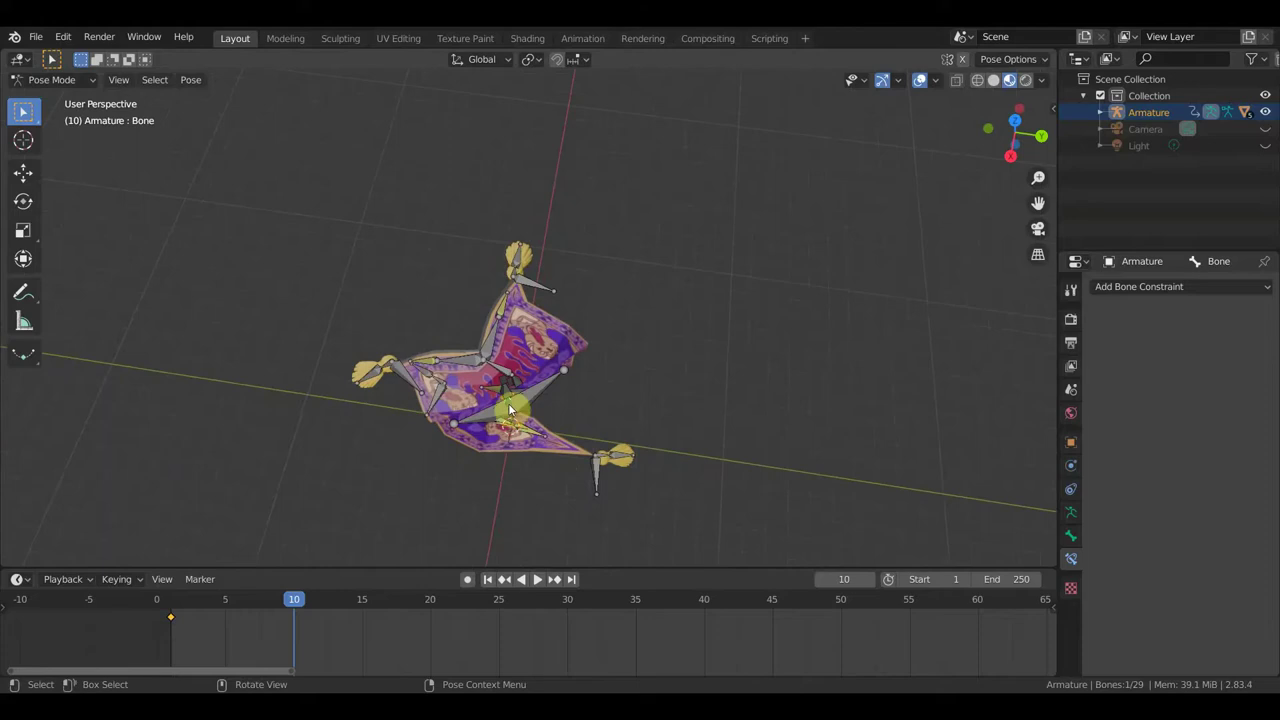
# - Select several carpet bones, rotate them -63.3° and shift them to curl the carpet
pyautogui.moveTo(508, 403); pyautogui.dragTo(517, 410, button='middle')
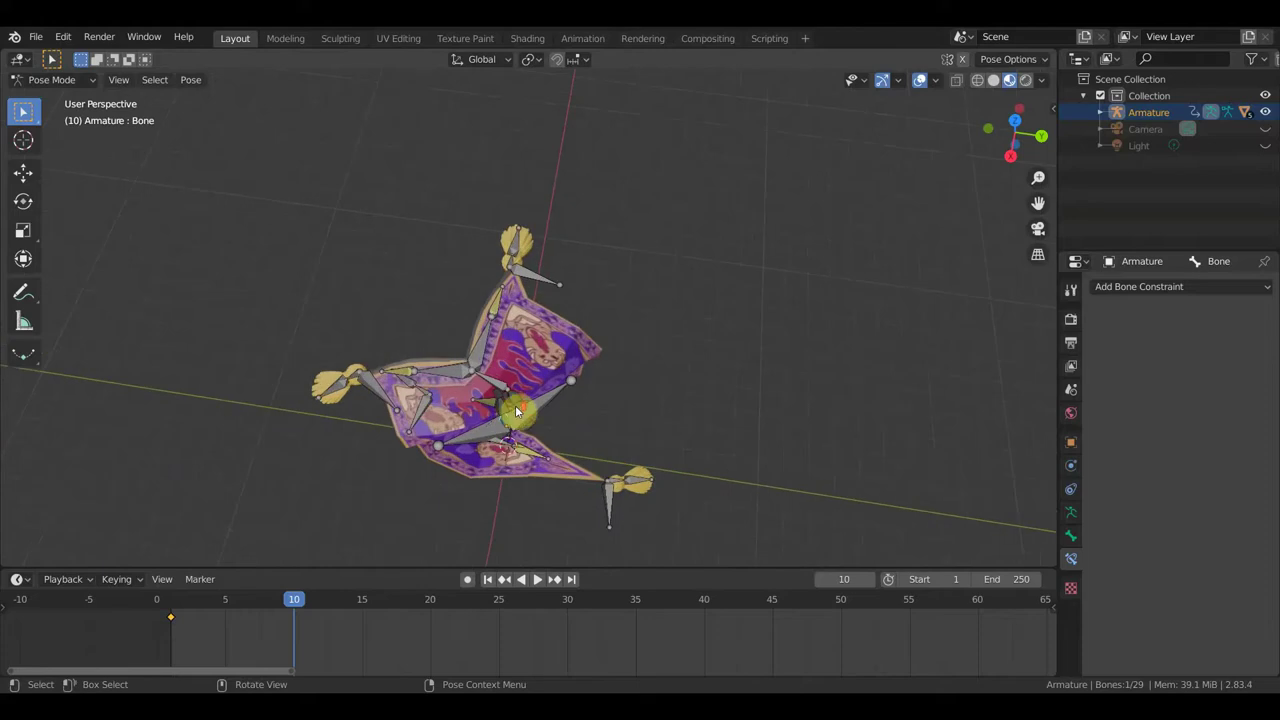
pyautogui.keyDown('shift'); pyautogui.click(372, 383); pyautogui.keyUp('shift')
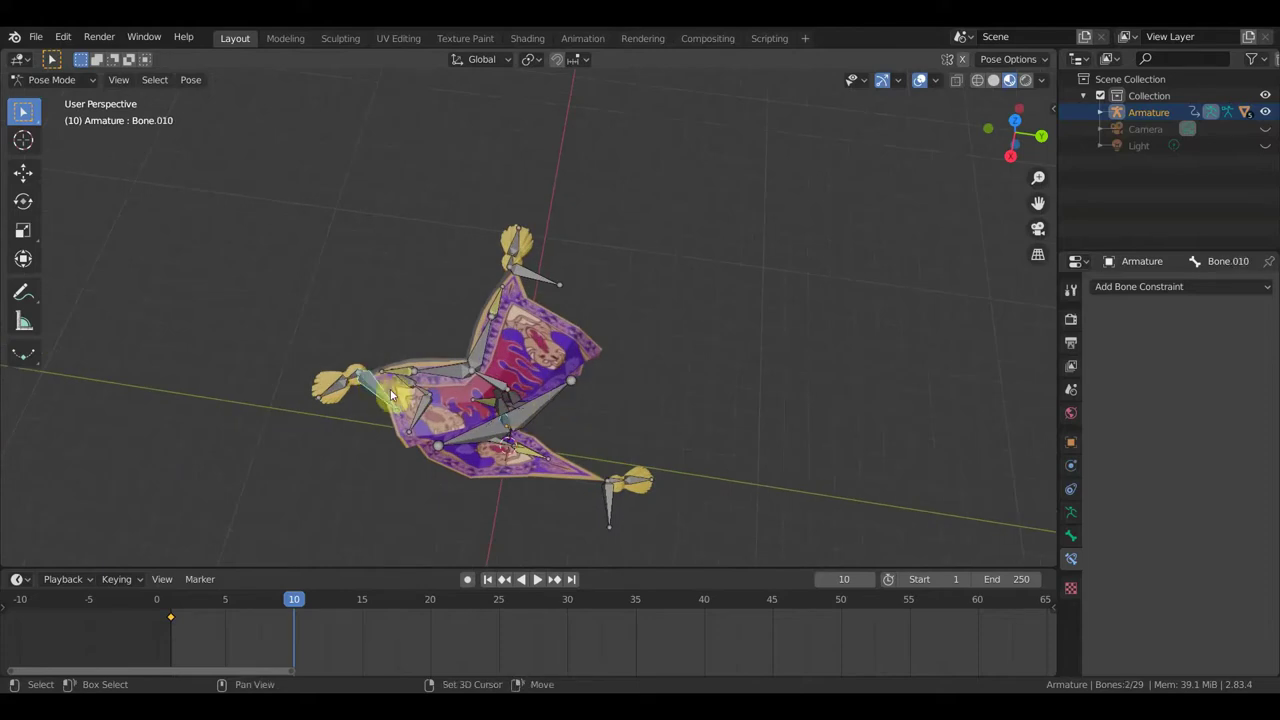
pyautogui.keyDown('shift'); pyautogui.click(538, 278); pyautogui.keyUp('shift')
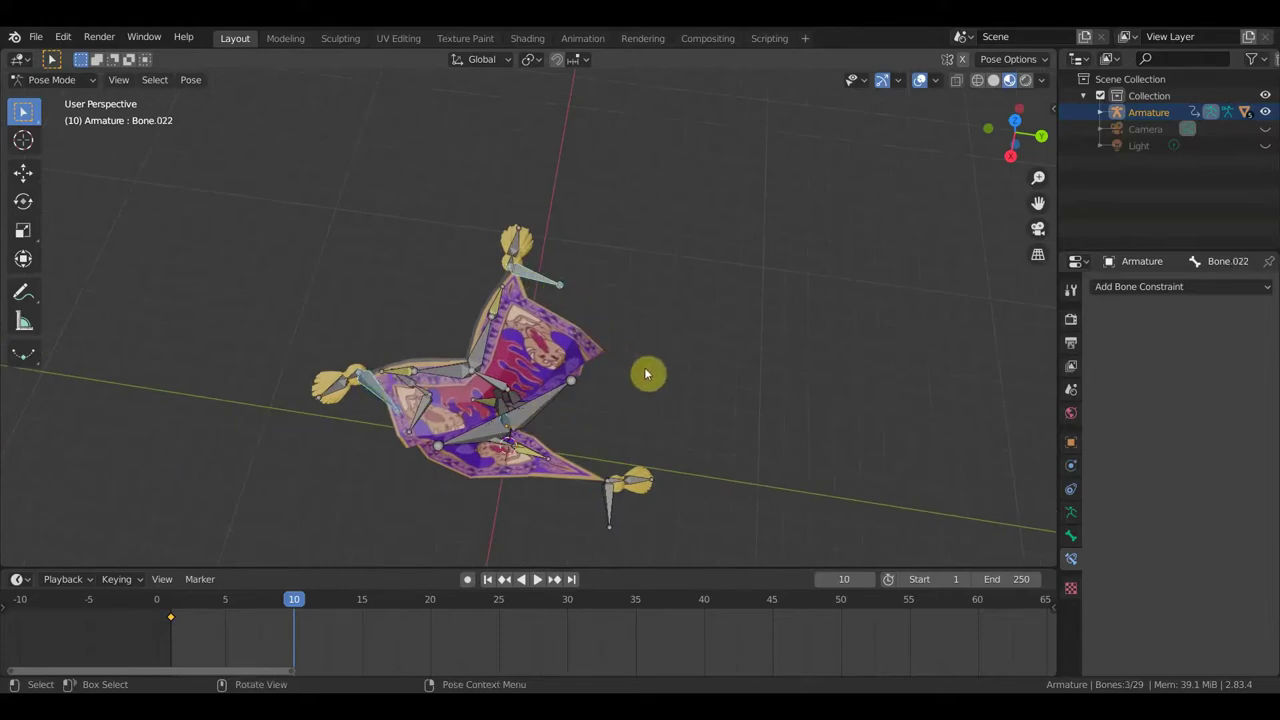
pyautogui.press('r')
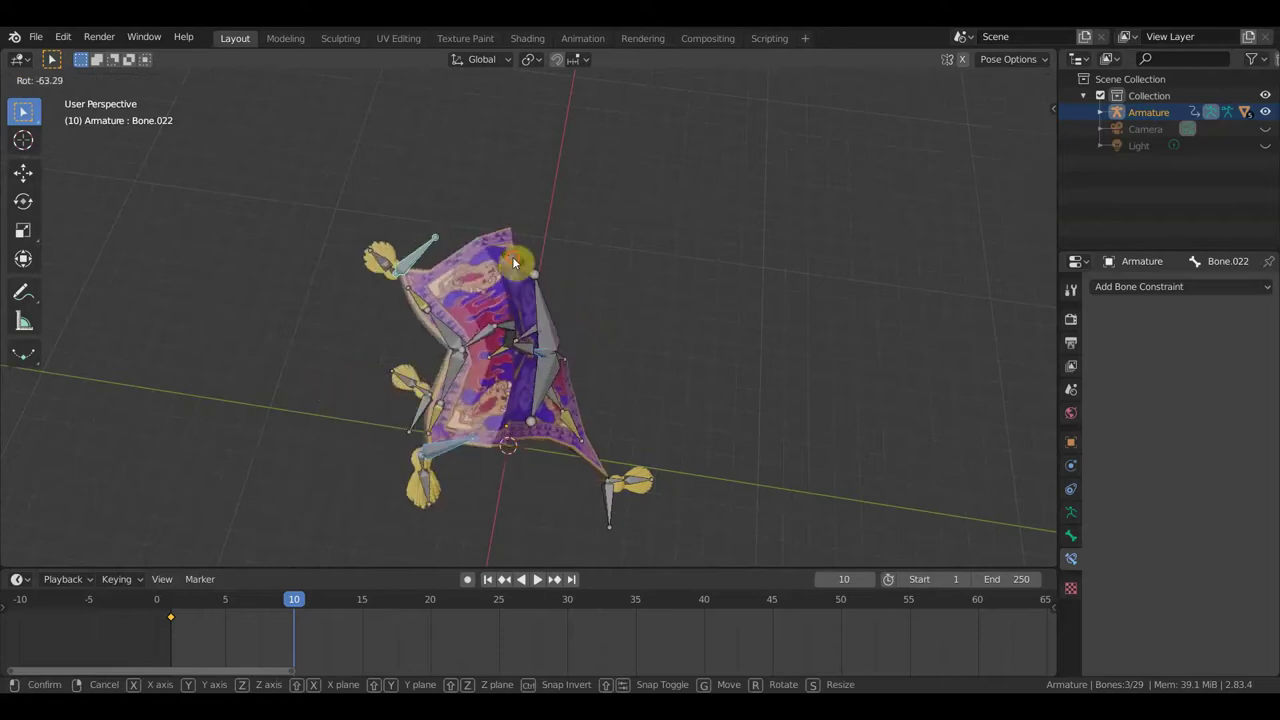
pyautogui.click(567, 293)
pyautogui.press('g')
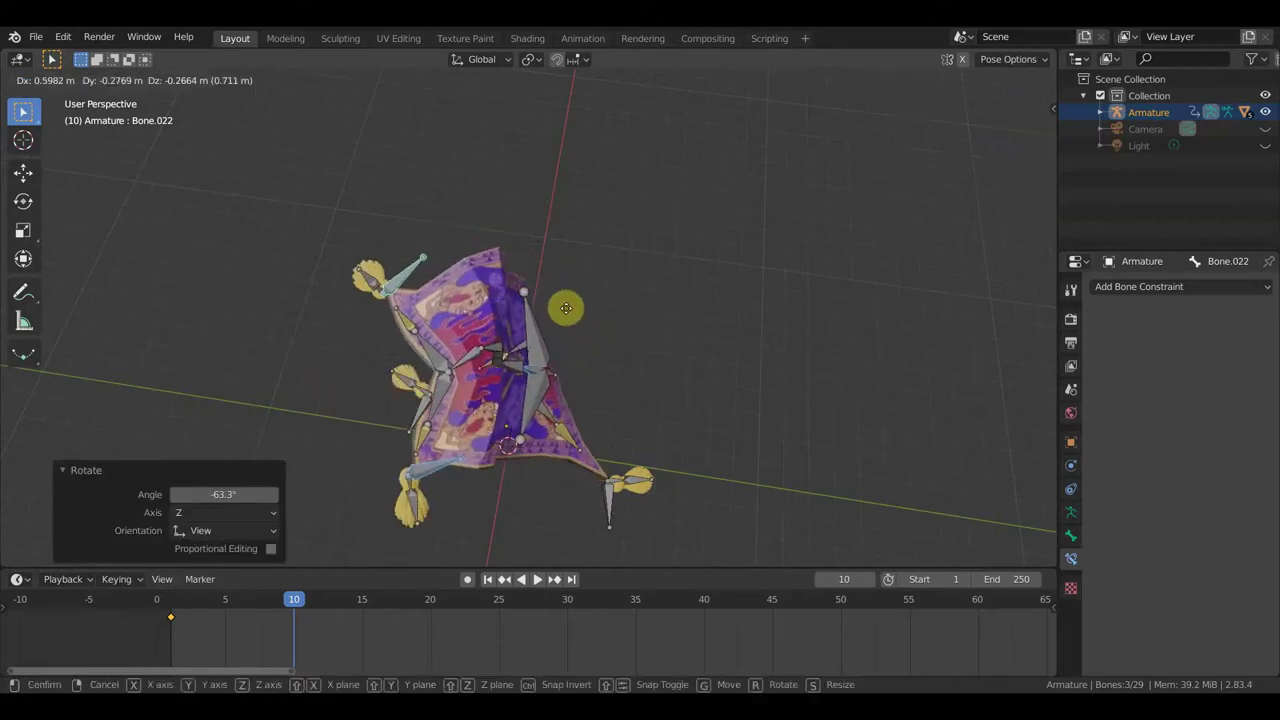
pyautogui.click(566, 330)
pyautogui.moveTo(566, 330)
pyautogui.mouseDown(button='middle')
pyautogui.moveTo(591, 236)
pyautogui.moveTo(484, 270)
pyautogui.moveTo(320, 286)
pyautogui.moveTo(447, 276)
pyautogui.mouseUp(button='middle')
# - Rotate the selected bones 25.8° and -7.96° and move them to billow the carpet
pyautogui.press('r')
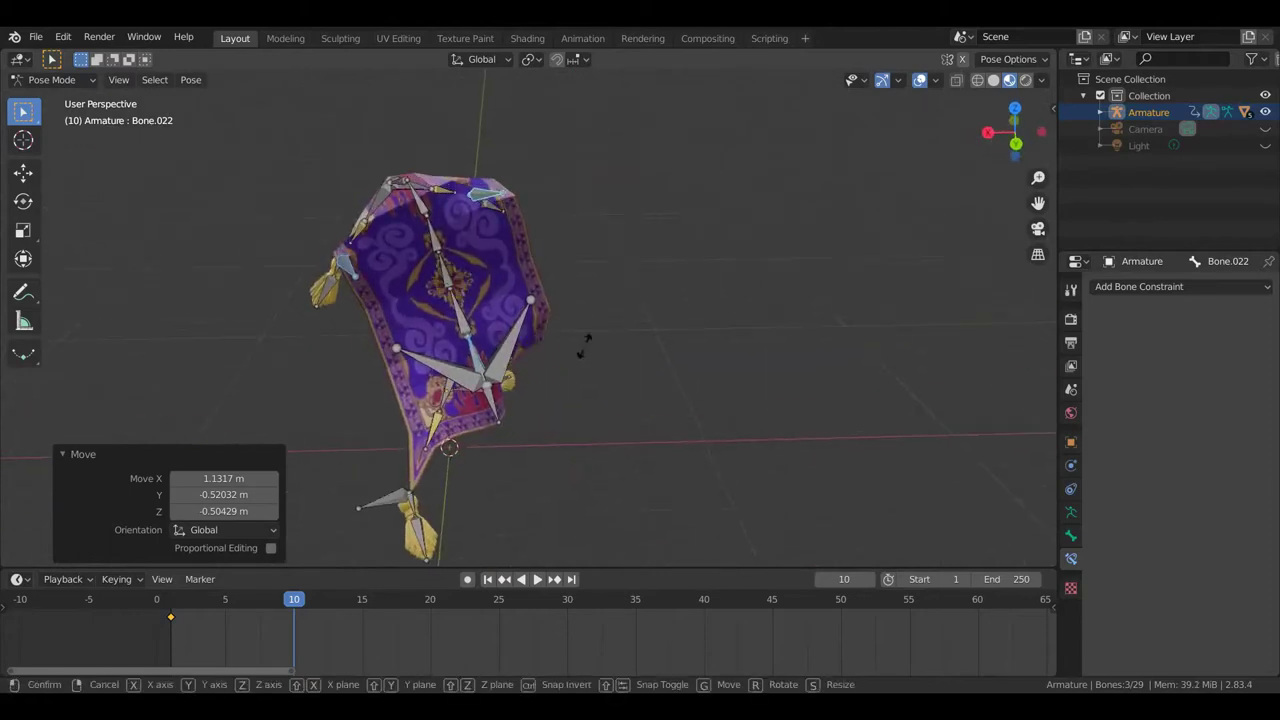
pyautogui.click(543, 412)
pyautogui.moveTo(590, 402)
pyautogui.mouseDown(button='middle')
pyautogui.moveTo(708, 380)
pyautogui.moveTo(731, 334)
pyautogui.moveTo(780, 323)
pyautogui.moveTo(740, 322)
pyautogui.moveTo(769, 300)
pyautogui.mouseUp(button='middle')
pyautogui.press('r')
pyautogui.click(699, 284)
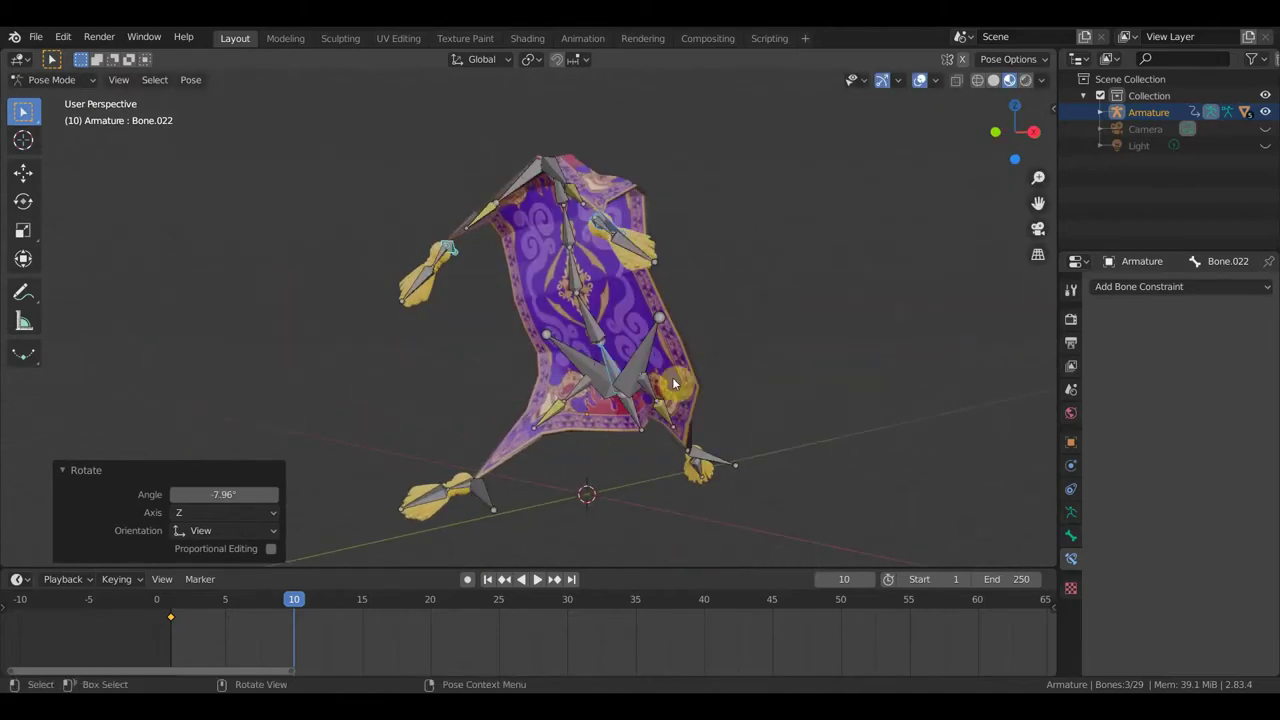
pyautogui.press('g')
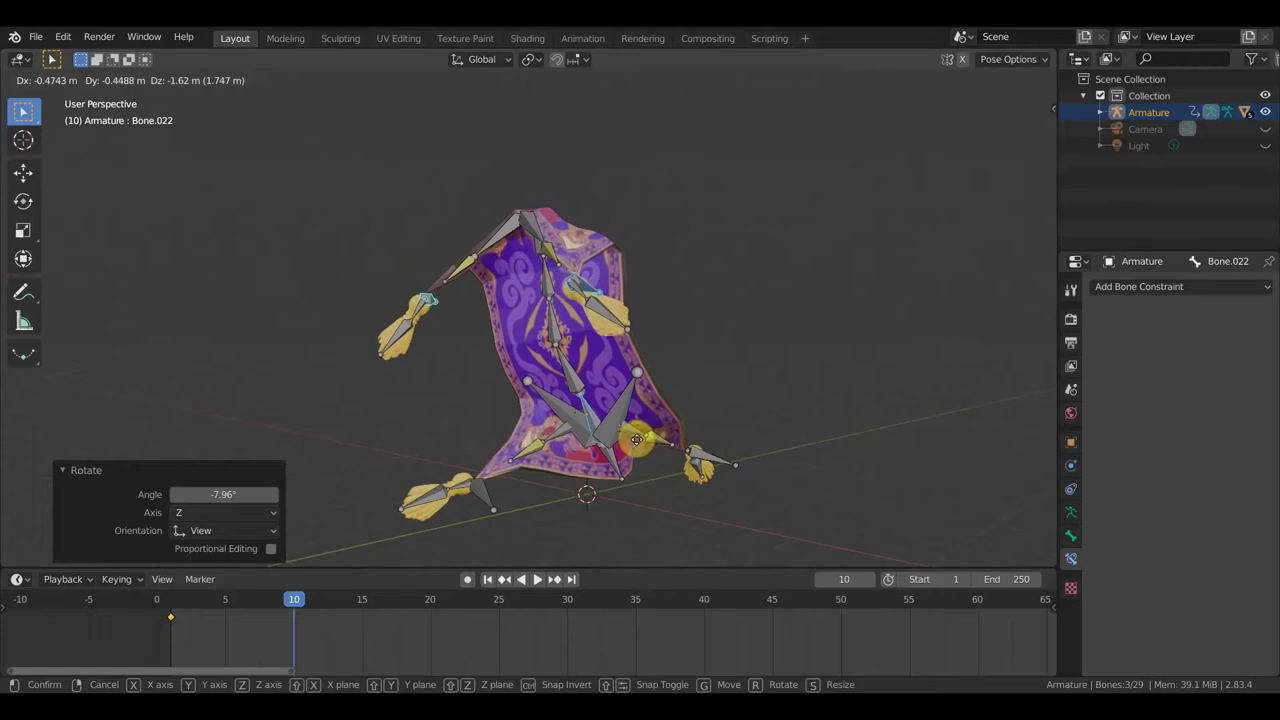
pyautogui.click(630, 436)
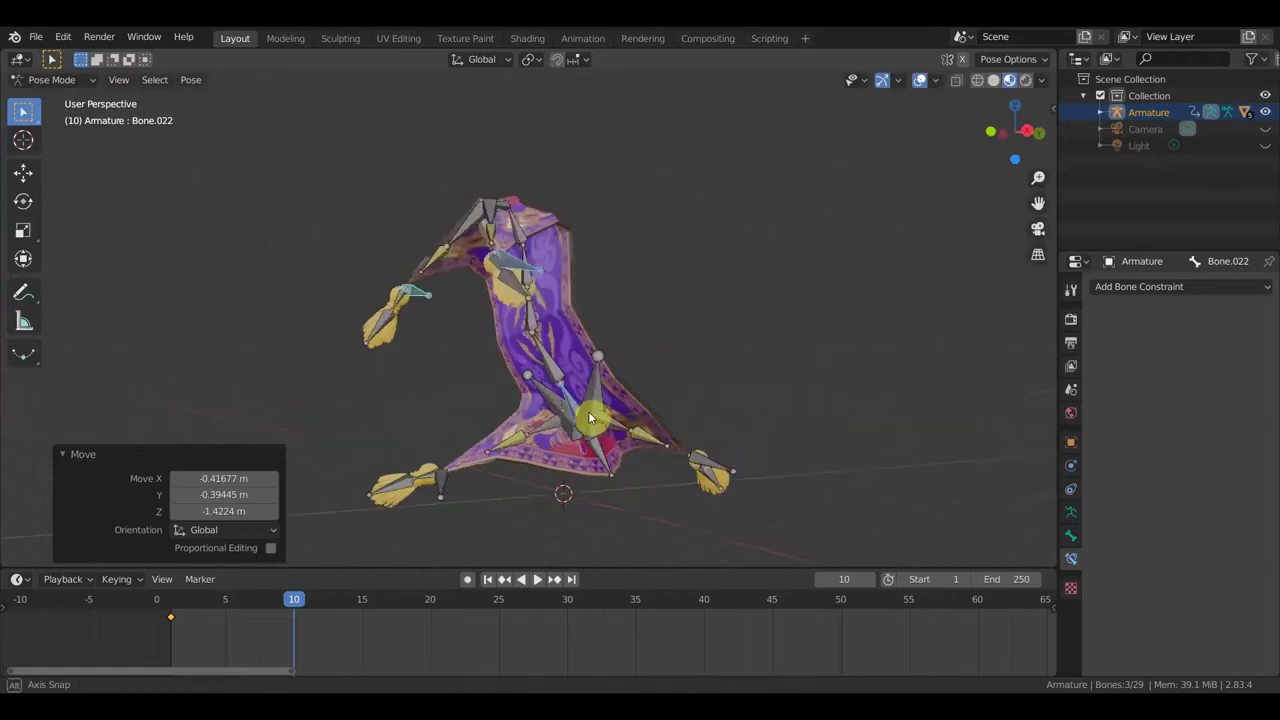
pyautogui.moveTo(630, 436)
pyautogui.mouseDown(button='middle')
pyautogui.moveTo(562, 410)
pyautogui.moveTo(572, 423)
pyautogui.mouseUp(button='middle')
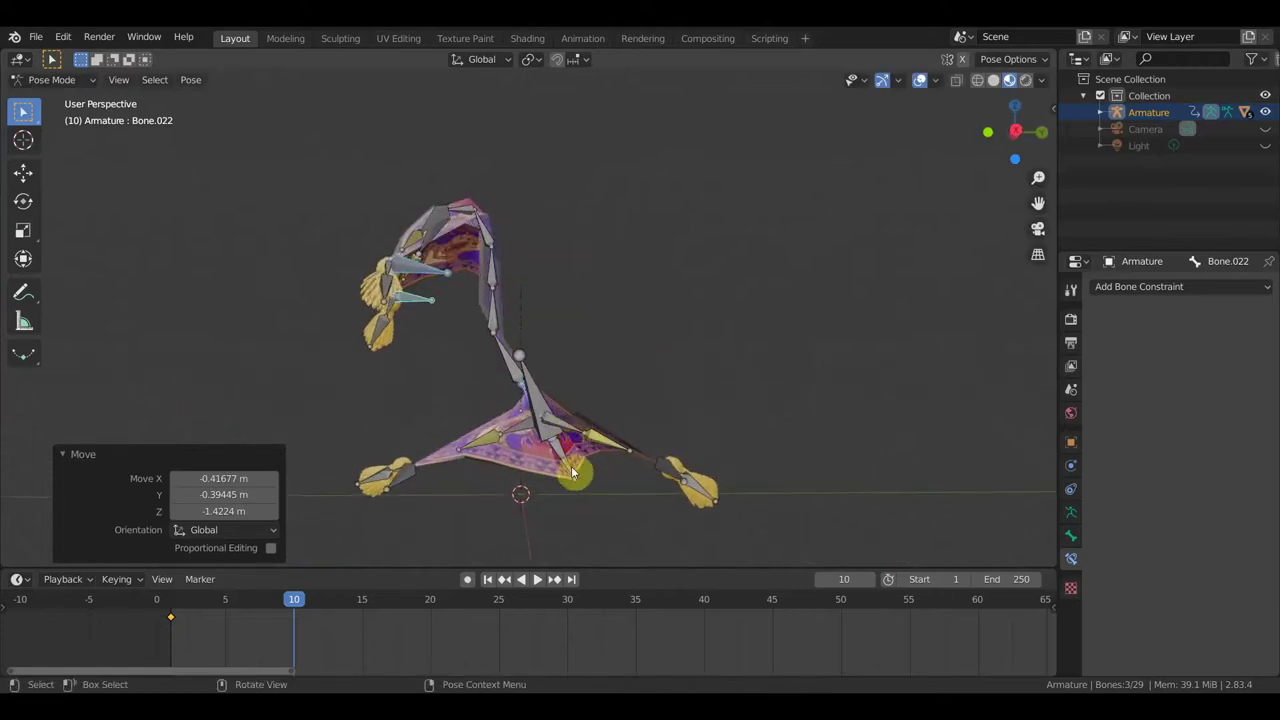
# - Bend a bone near the carpet's base with rotations of 13.7°, -36.1°, 38.3° and -69.8°
pyautogui.click(572, 472)
pyautogui.moveTo(572, 472)
pyautogui.mouseDown(button='middle')
pyautogui.moveTo(714, 462)
pyautogui.moveTo(649, 451)
pyautogui.moveTo(617, 463)
pyautogui.moveTo(640, 457)
pyautogui.mouseUp(button='middle')
pyautogui.press('r')
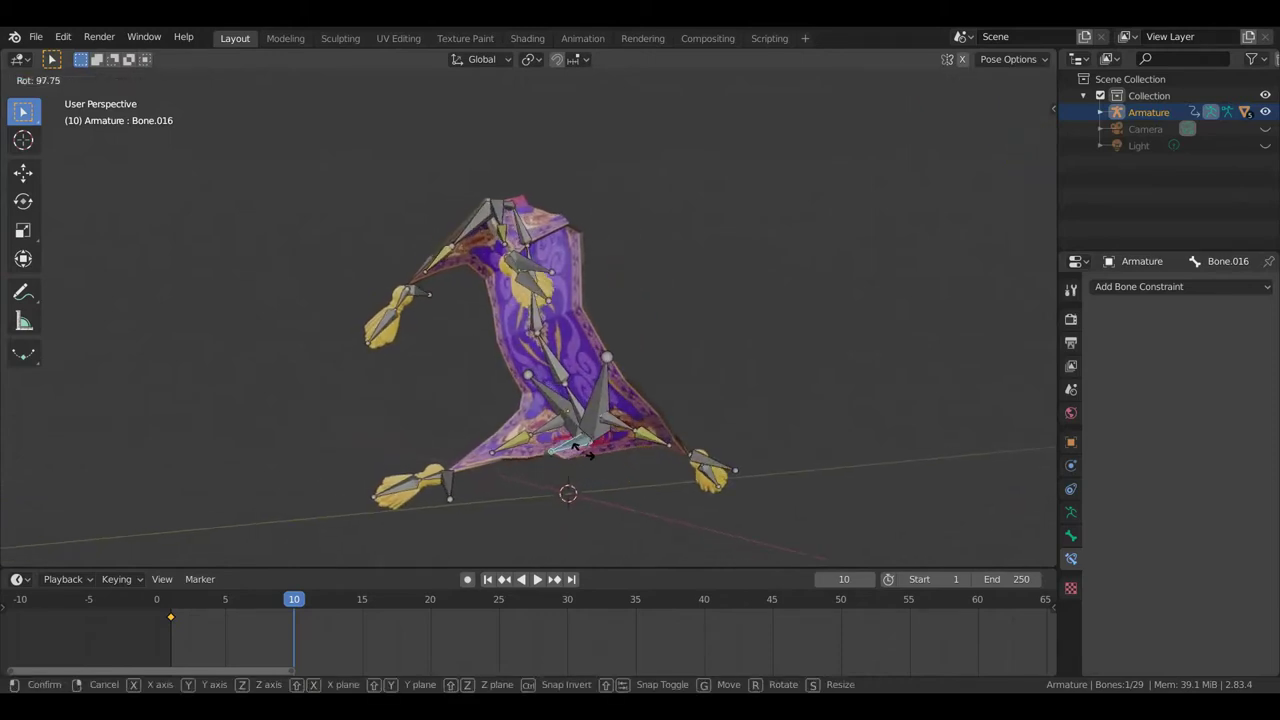
pyautogui.click(602, 447)
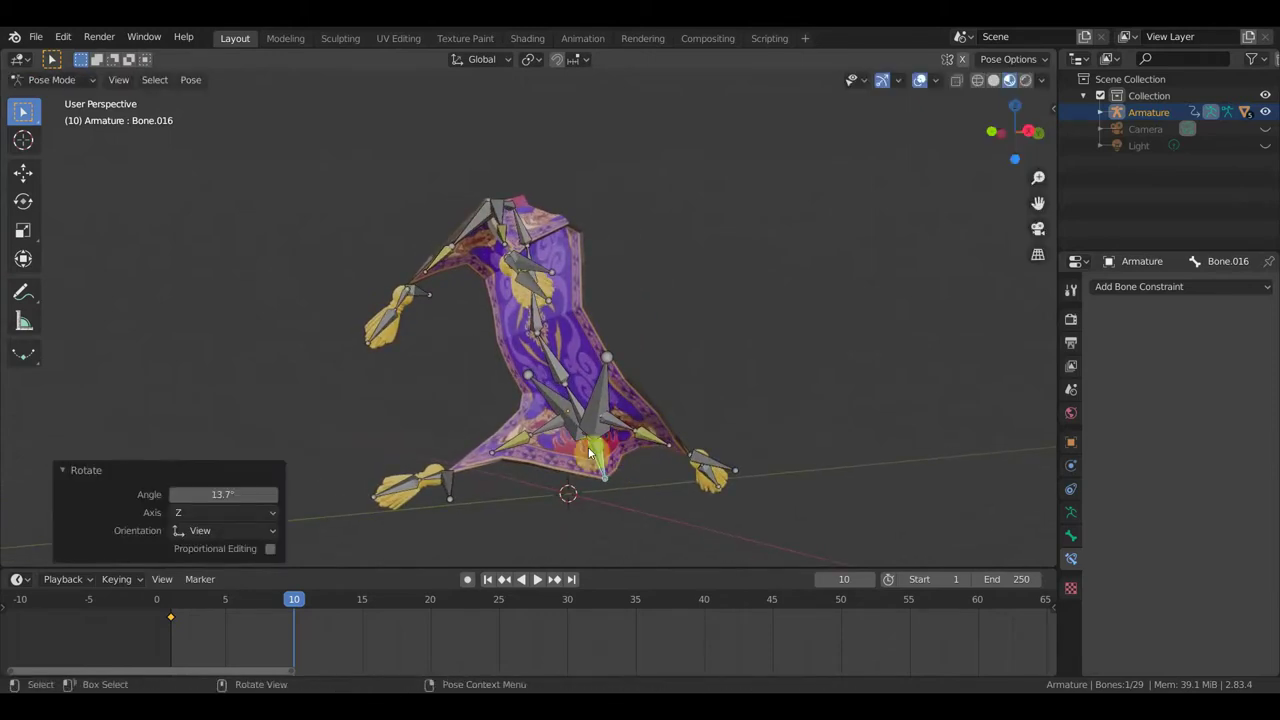
pyautogui.moveTo(602, 447)
pyautogui.mouseDown(button='middle')
pyautogui.moveTo(513, 462)
pyautogui.moveTo(559, 464)
pyautogui.mouseUp(button='middle')
pyautogui.press('r')
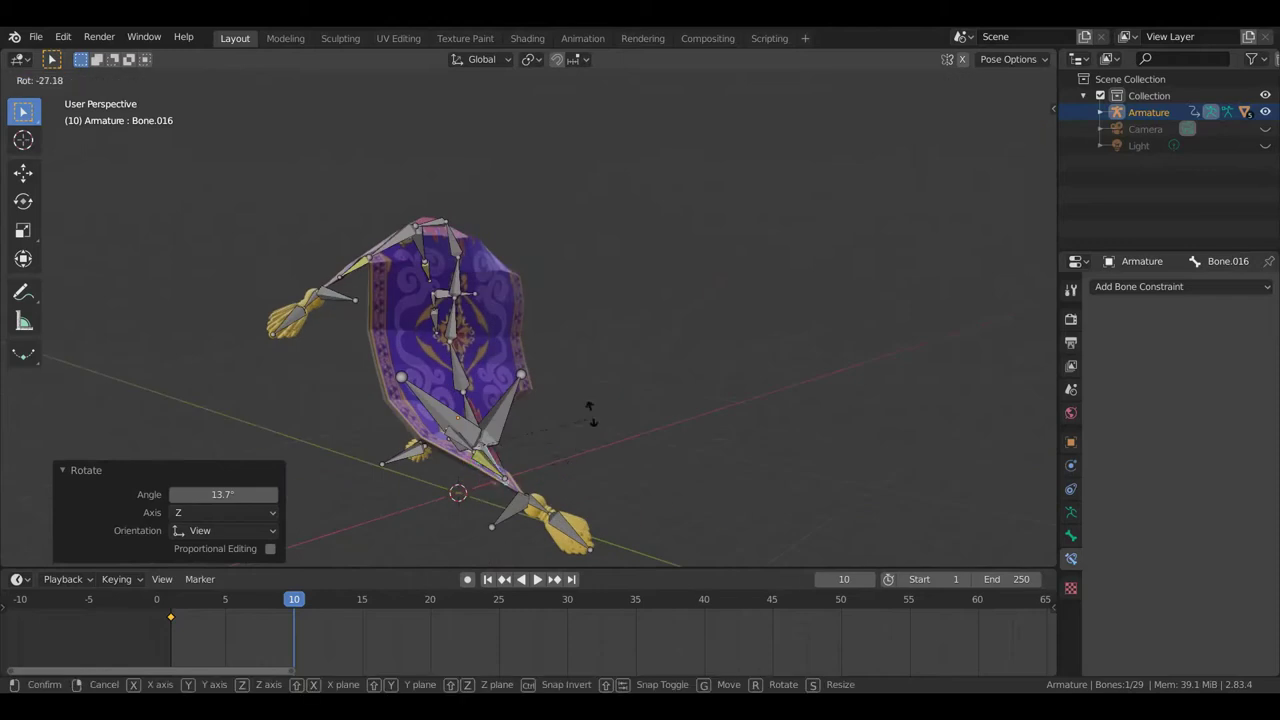
pyautogui.click(596, 400)
pyautogui.moveTo(597, 403)
pyautogui.mouseDown(button='middle')
pyautogui.moveTo(652, 432)
pyautogui.moveTo(657, 463)
pyautogui.moveTo(694, 466)
pyautogui.moveTo(563, 451)
pyautogui.moveTo(634, 491)
pyautogui.moveTo(623, 489)
pyautogui.moveTo(706, 486)
pyautogui.moveTo(614, 526)
pyautogui.moveTo(617, 79)
pyautogui.mouseUp(button='middle')
pyautogui.press('r')
pyautogui.click(609, 467)
pyautogui.press('r')
pyautogui.click(620, 451)
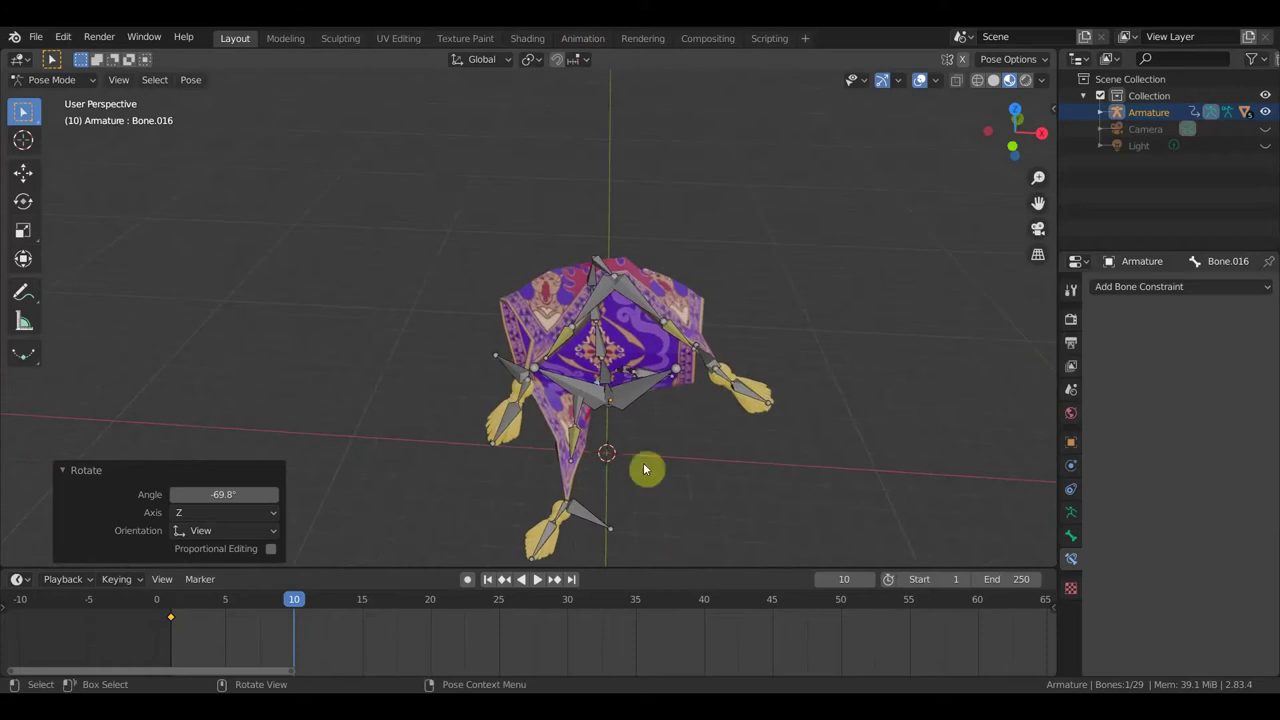
# - Rotate the lowest tassel bone -54.3°
pyautogui.click(569, 513)
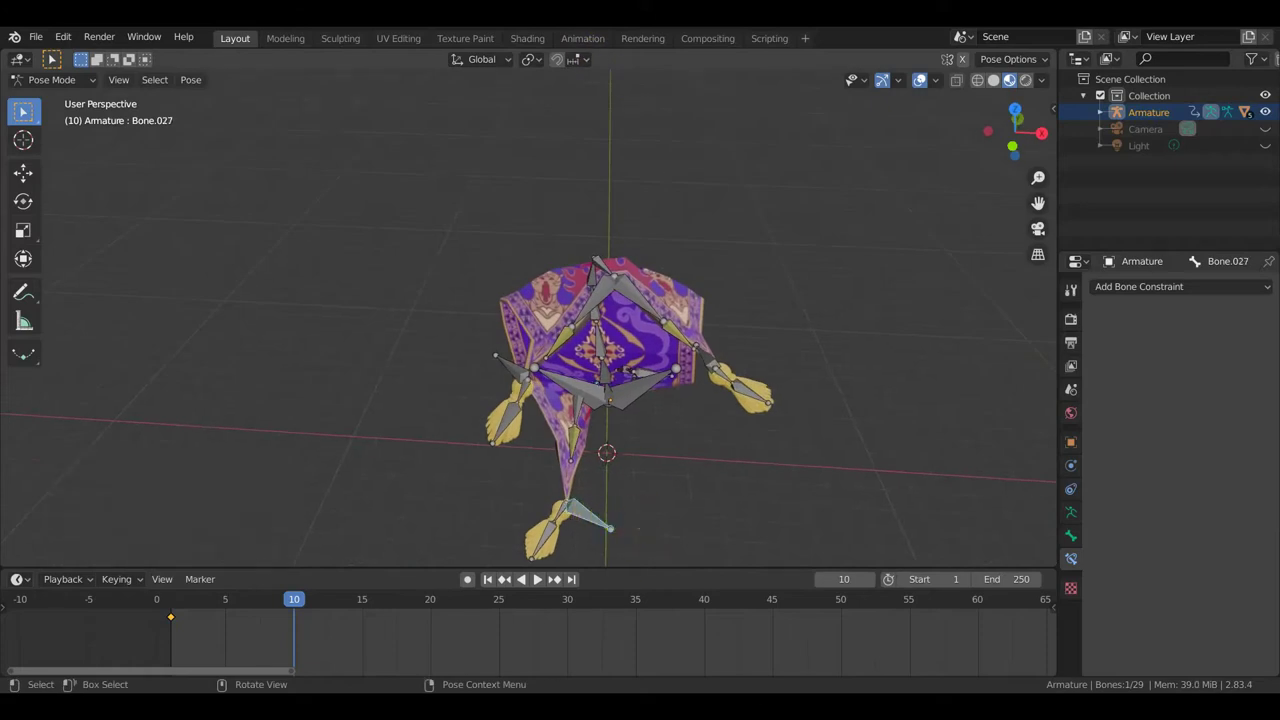
pyautogui.press('r')
pyautogui.click(630, 418)
pyautogui.moveTo(657, 414); pyautogui.dragTo(464, 350, button='middle')
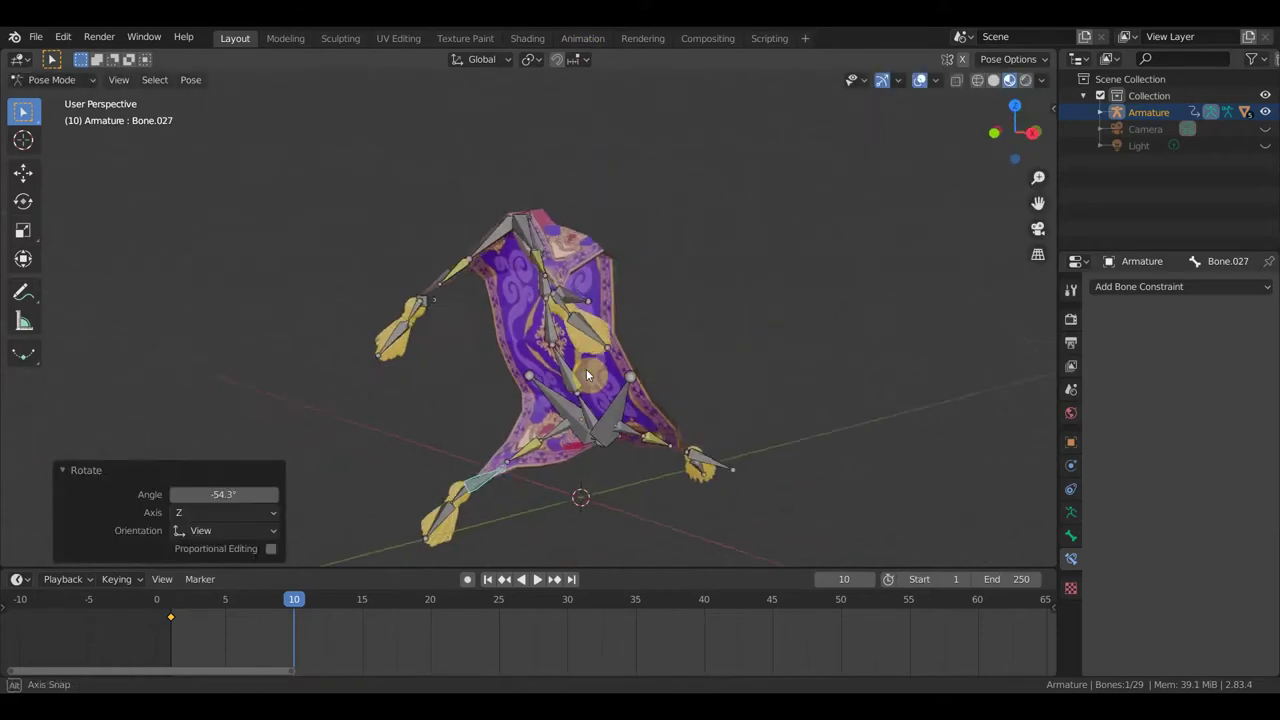
# - Move the left tassel bone outward in two moves
pyautogui.click(432, 298)
pyautogui.press('r')
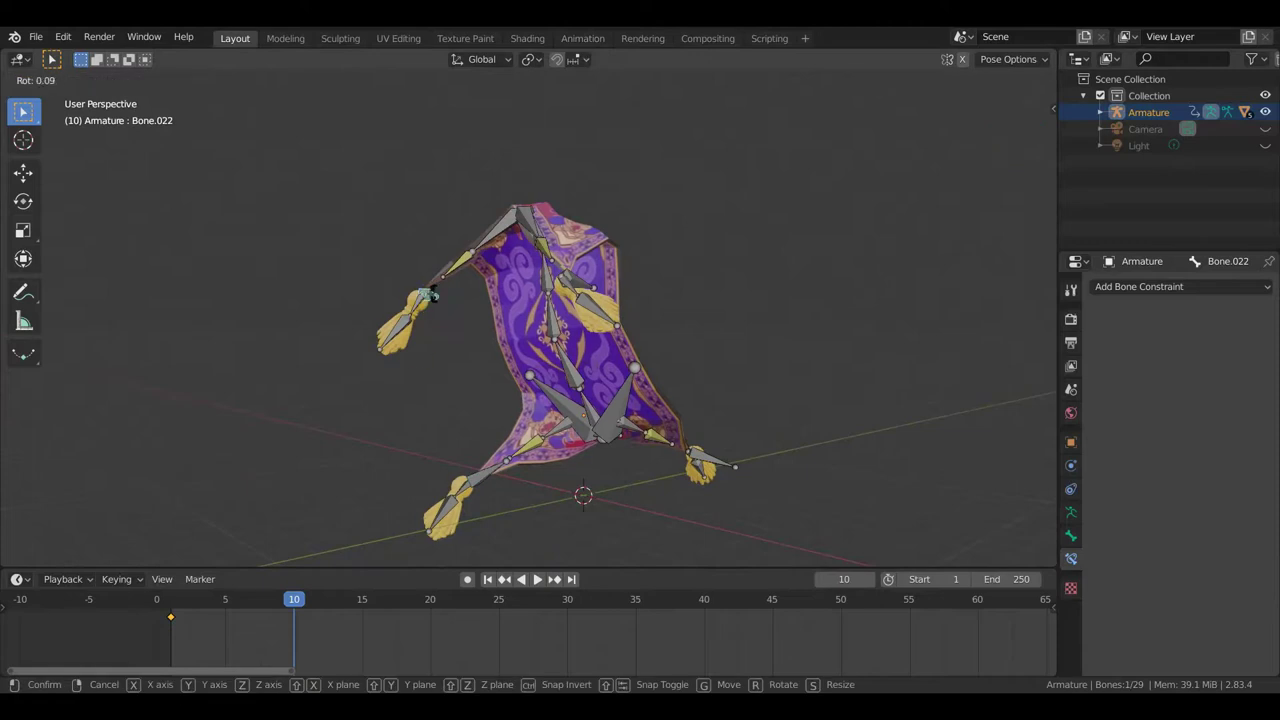
pyautogui.press('g')
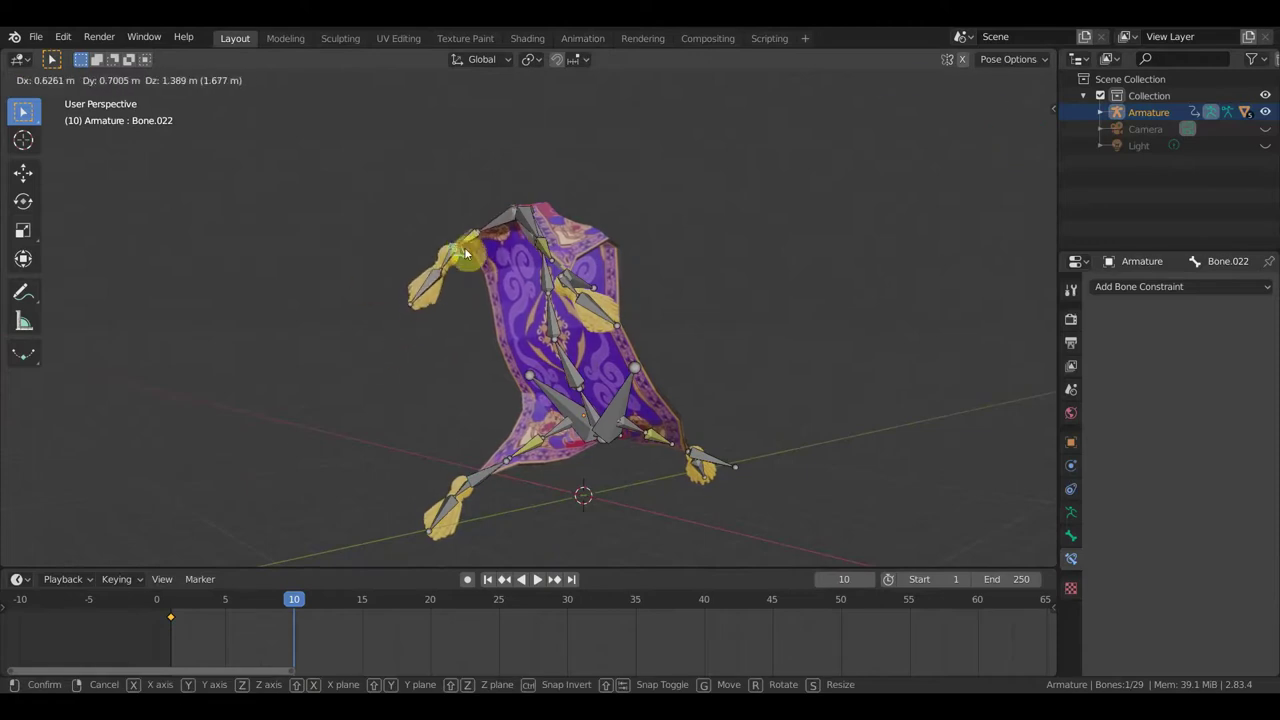
pyautogui.click(464, 247)
pyautogui.moveTo(589, 283); pyautogui.dragTo(637, 277, button='middle')
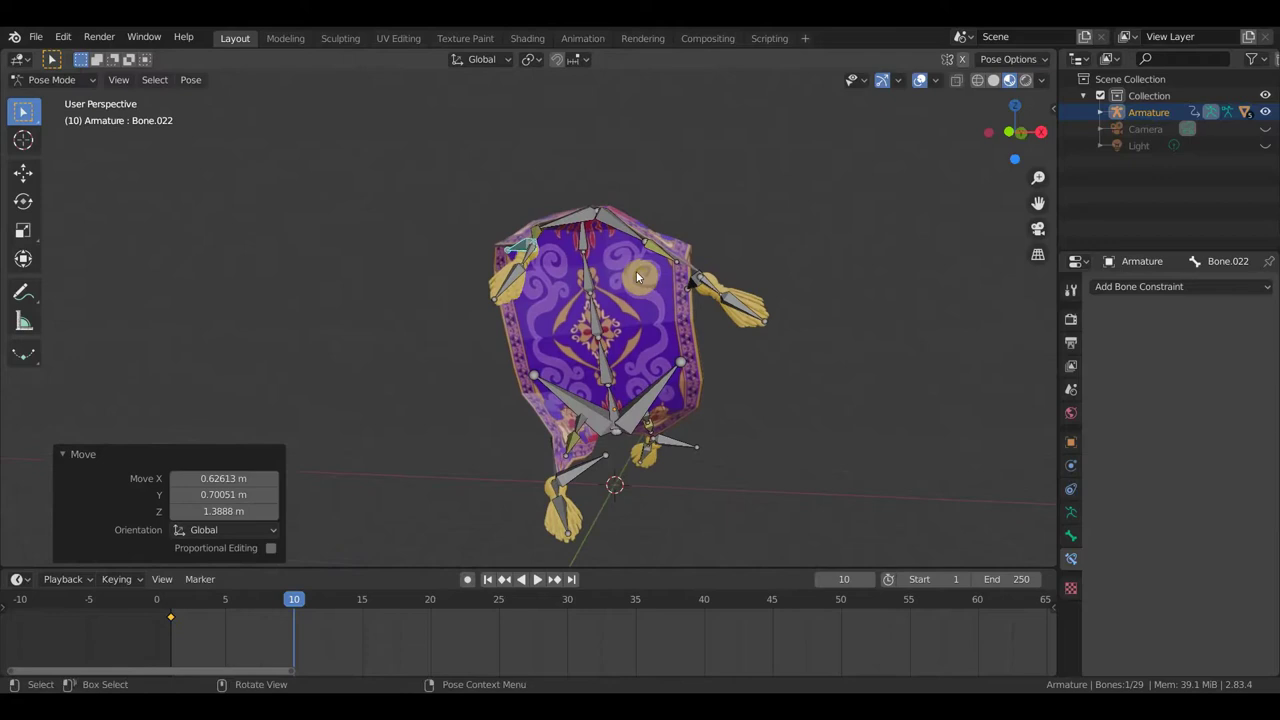
pyautogui.press('g')
pyautogui.click(640, 290)
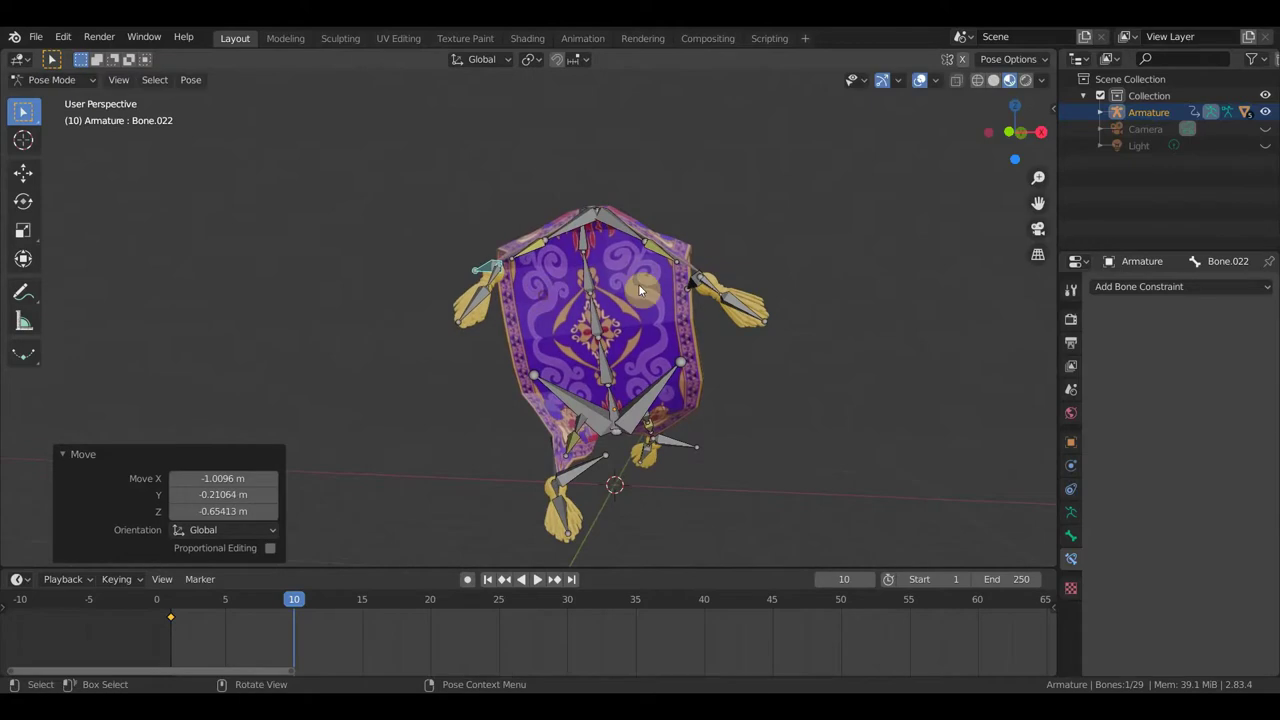
# - Move the right tassel bones outward and rotate one 31.2°
pyautogui.click(698, 287)
pyautogui.press('g')
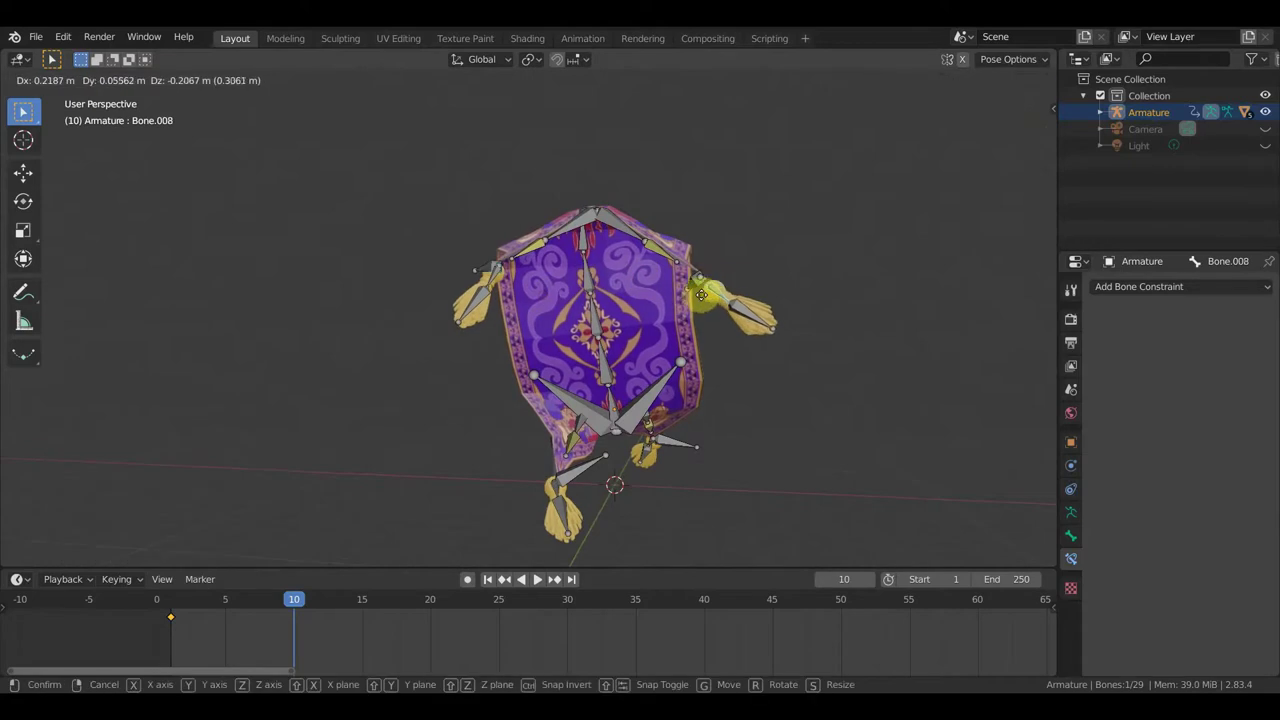
pyautogui.click(699, 293)
pyautogui.click(697, 288)
pyautogui.press('g')
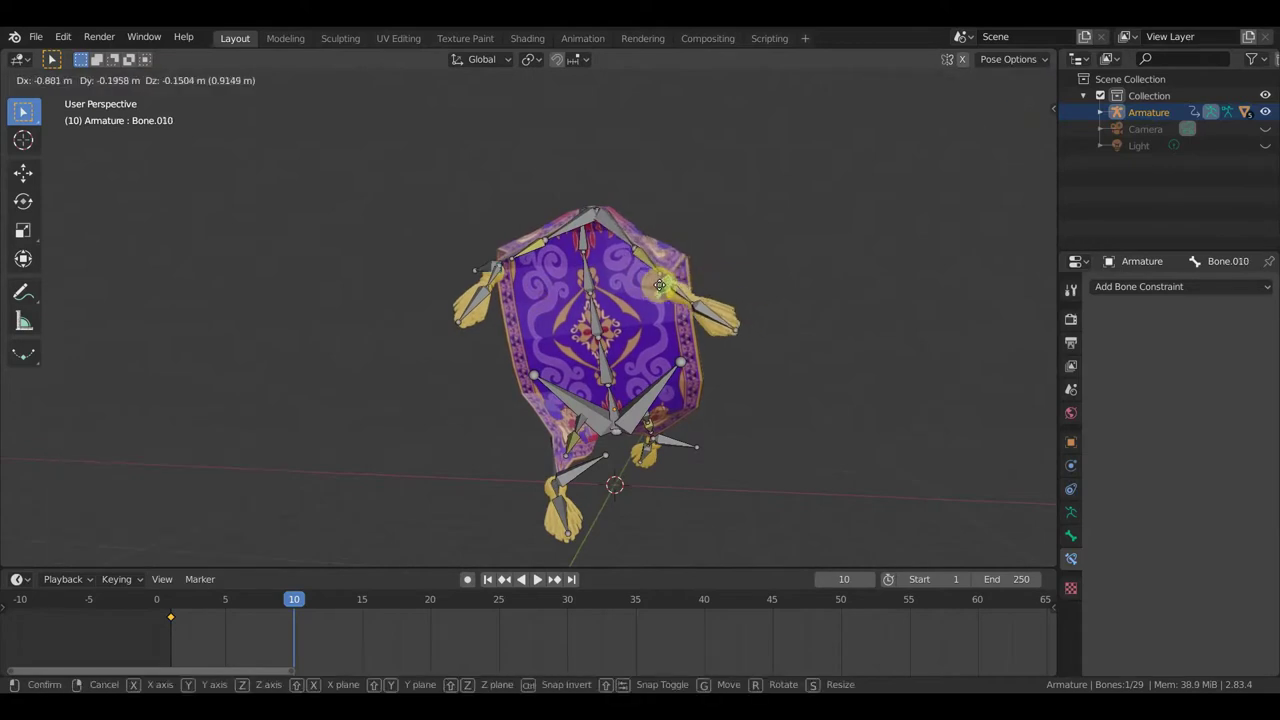
pyautogui.press('r')
pyautogui.click(620, 272)
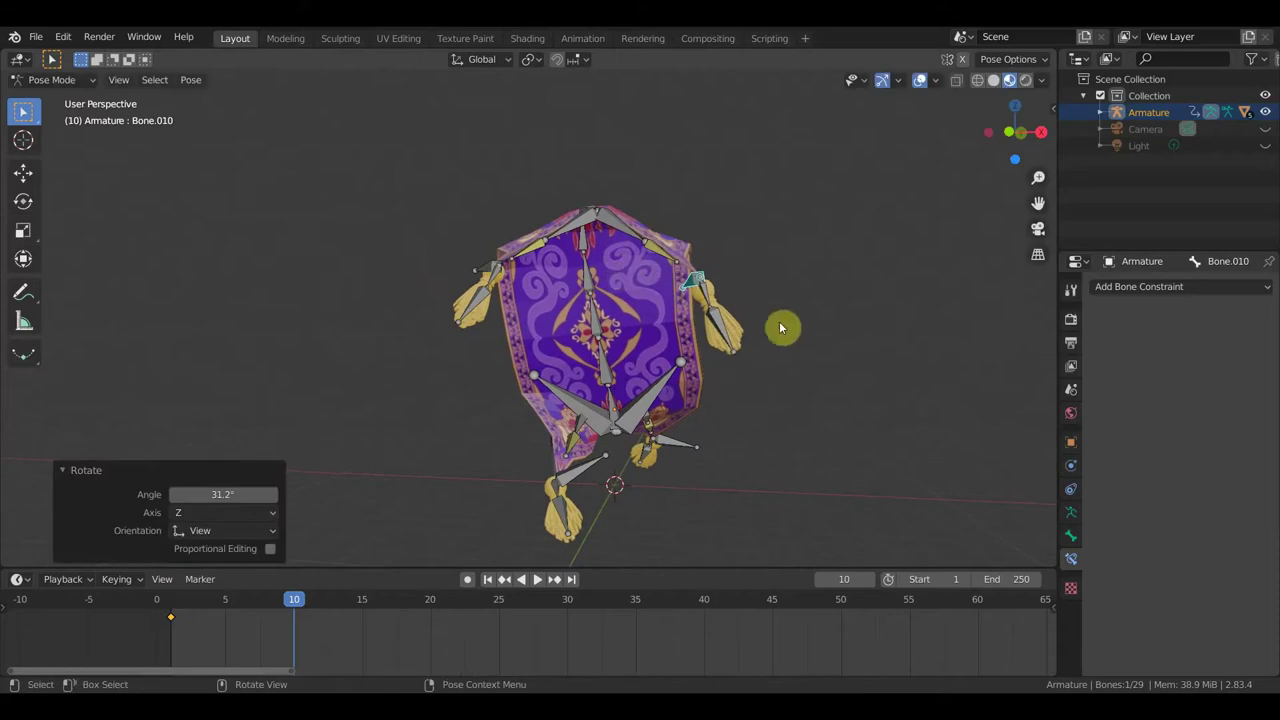
pyautogui.click(838, 322)
pyautogui.moveTo(838, 322); pyautogui.dragTo(430, 334, button='middle')
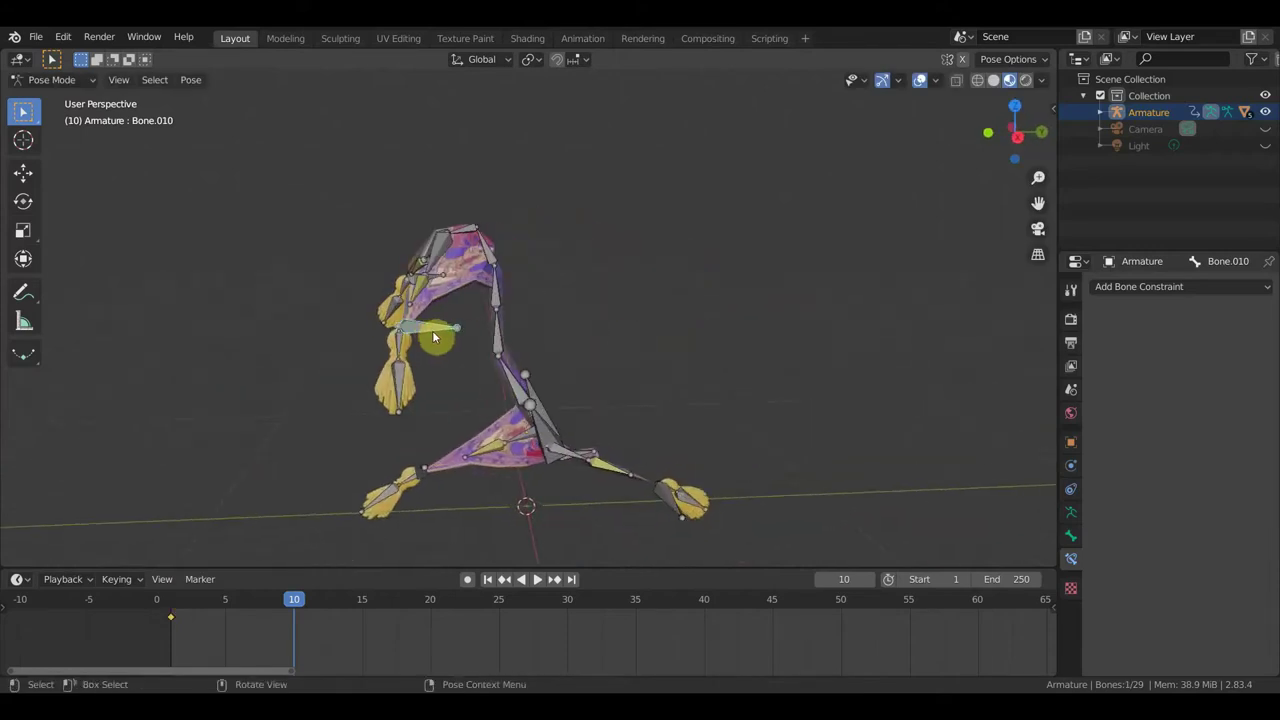
# - Lift the upper-left tassel and bend the spine chain further, including Bone.001
pyautogui.moveTo(433, 332); pyautogui.dragTo(421, 305)
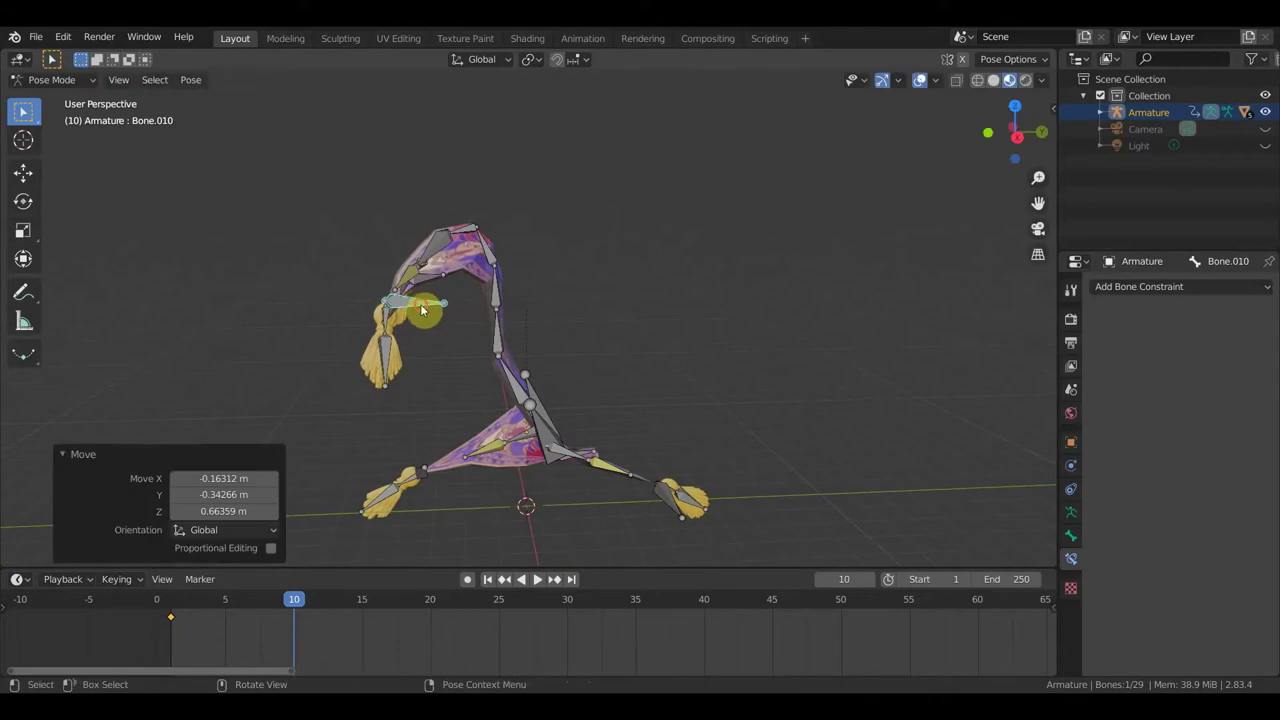
pyautogui.click(577, 346)
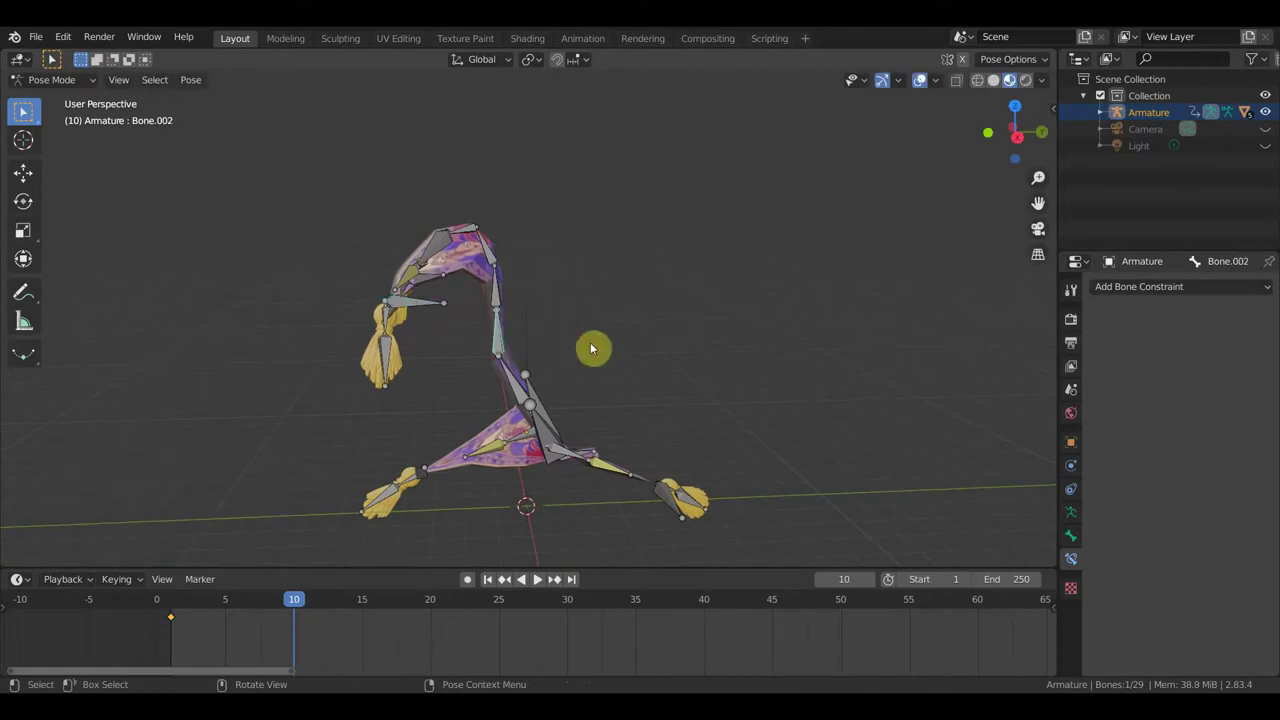
pyautogui.press('r')
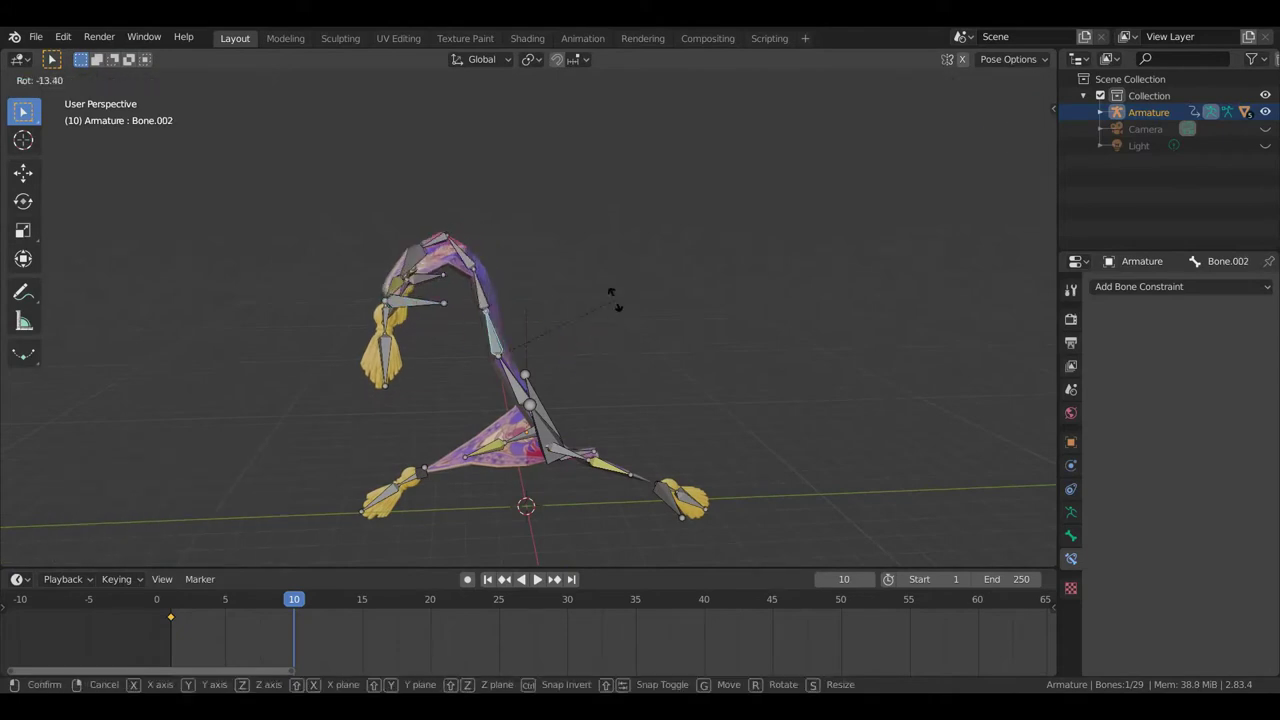
pyautogui.click(616, 305)
pyautogui.press('r')
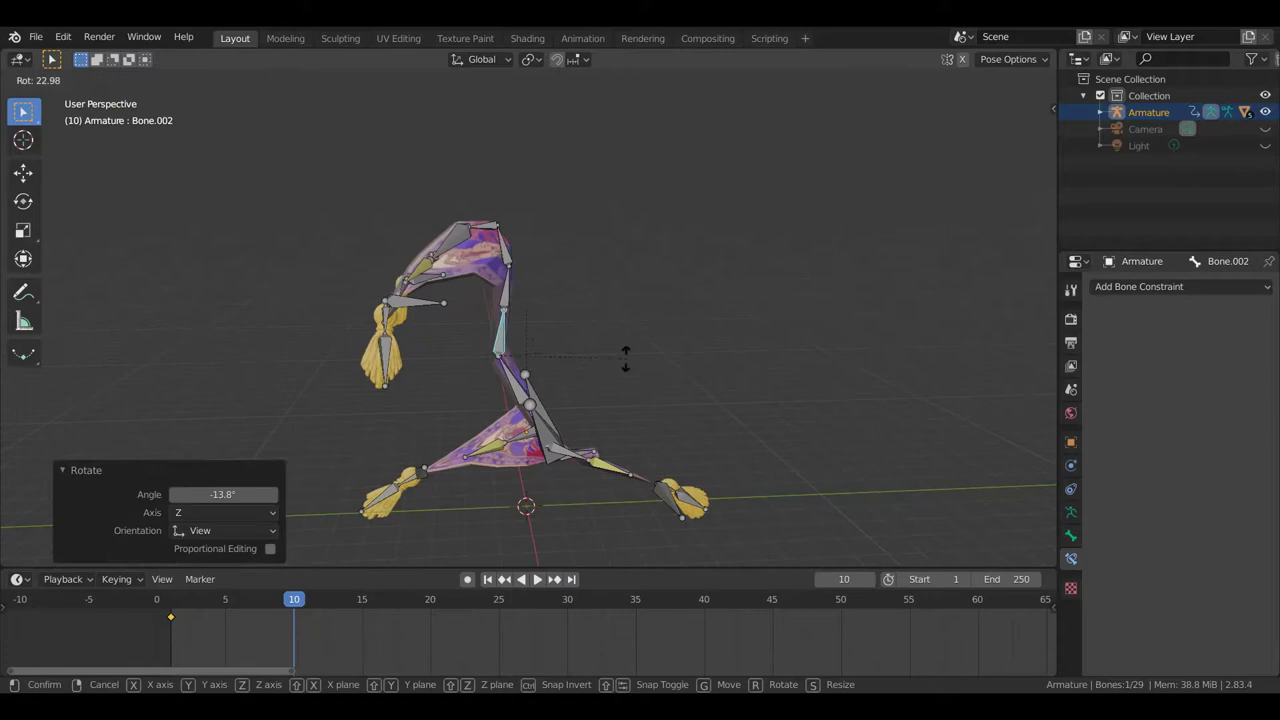
pyautogui.click(537, 390)
pyautogui.press('r')
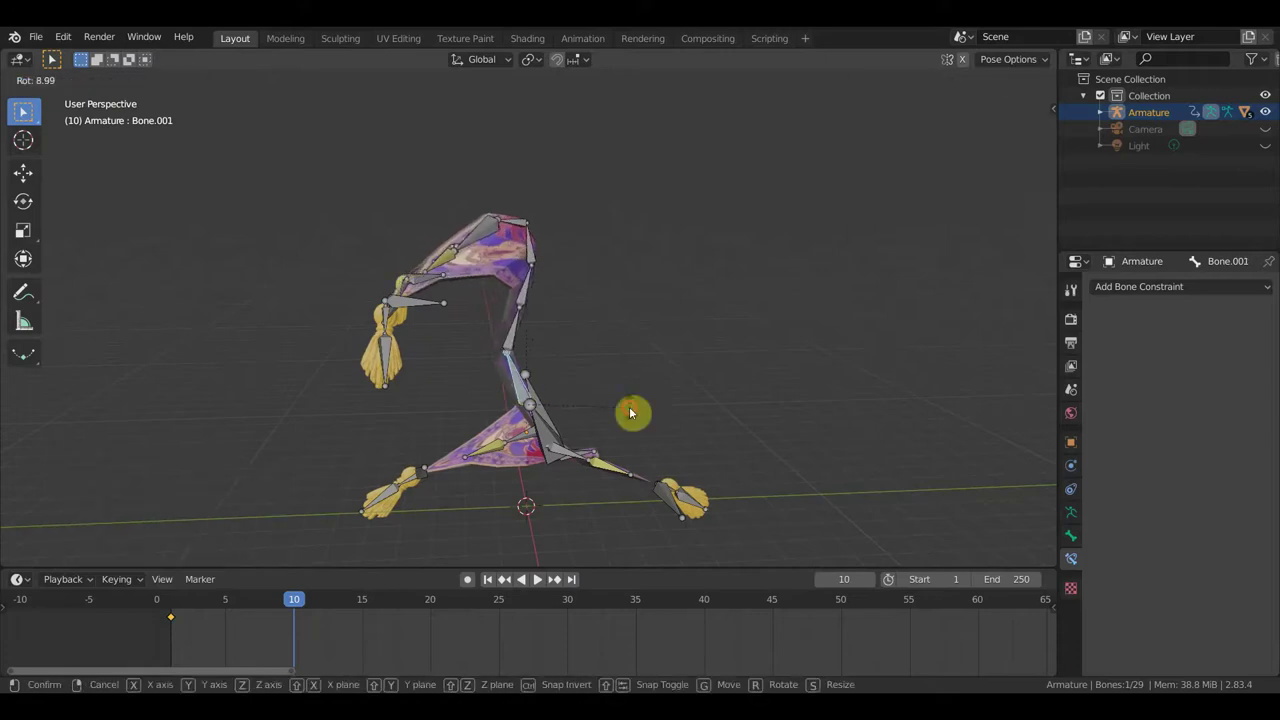
pyautogui.click(640, 395)
pyautogui.moveTo(663, 366)
pyautogui.mouseDown(button='middle')
pyautogui.moveTo(746, 380)
pyautogui.moveTo(800, 431)
pyautogui.mouseUp(button='middle')
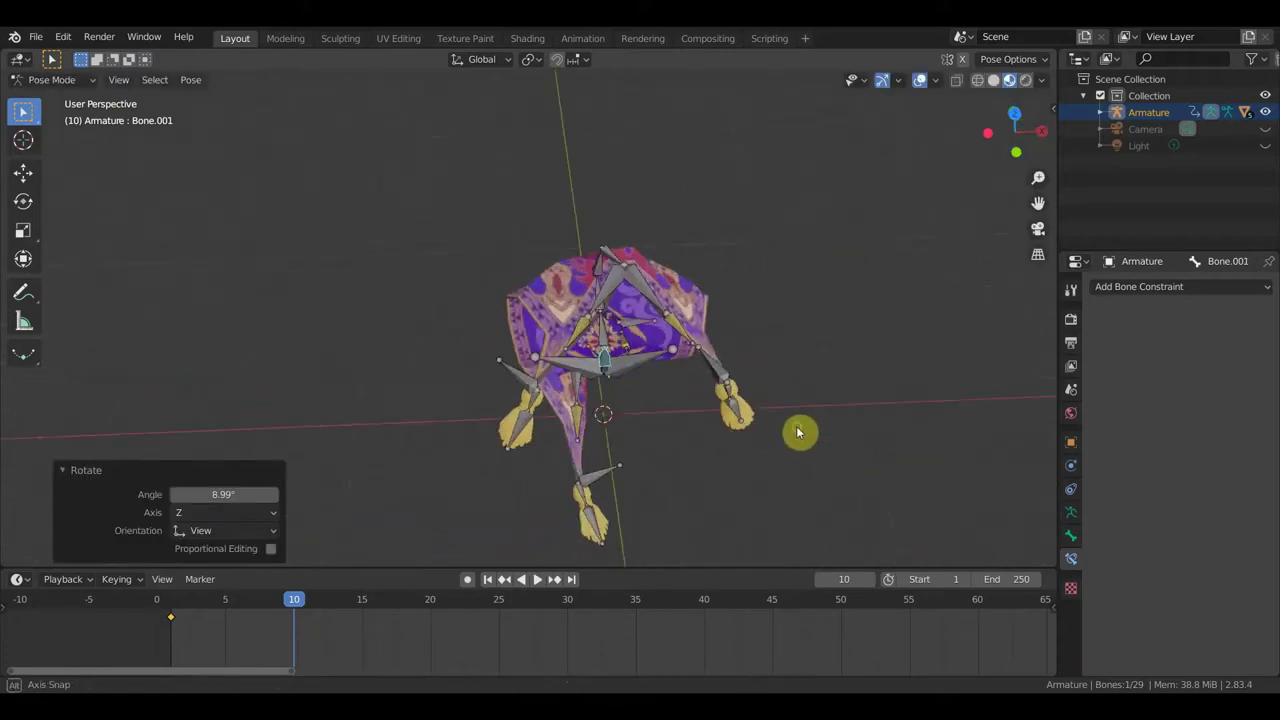
pyautogui.moveTo(591, 337); pyautogui.dragTo(585, 377, button='middle')
# - Check the carpet with overlays hidden, then raise its left corner bone
pyautogui.click(920, 80)
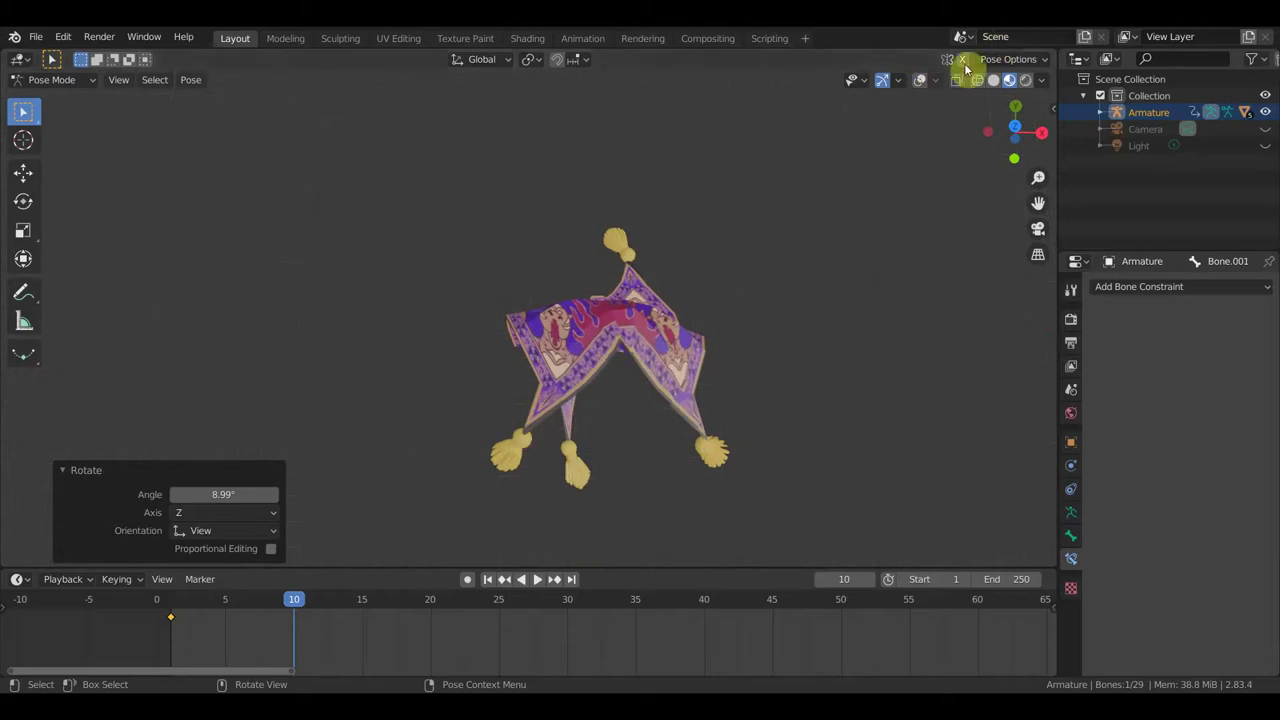
pyautogui.click(920, 80)
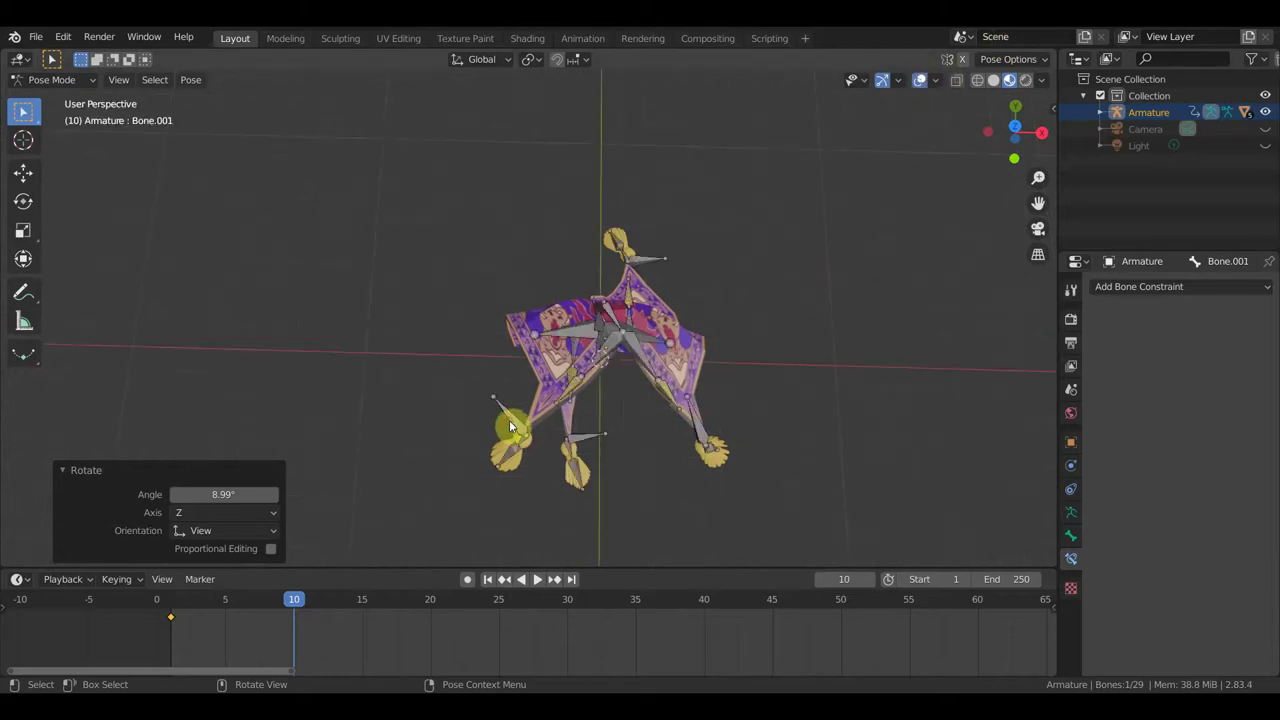
pyautogui.moveTo(509, 426); pyautogui.dragTo(658, 426)
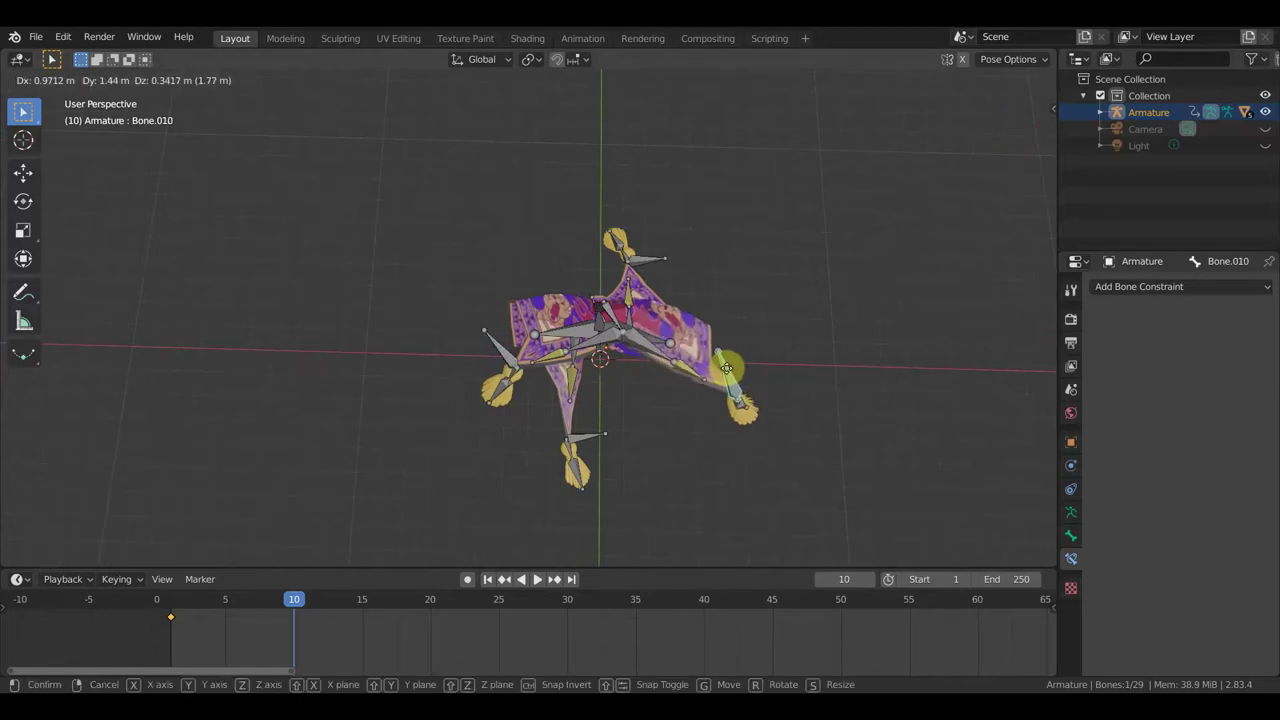
pyautogui.click(732, 375)
pyautogui.moveTo(734, 363)
pyautogui.mouseDown(button='middle')
pyautogui.moveTo(676, 281)
pyautogui.moveTo(743, 257)
pyautogui.moveTo(586, 257)
pyautogui.moveTo(607, 255)
pyautogui.mouseUp(button='middle')
# - Move foot bones Bone.015 and Bone.027 closer to the carpet
pyautogui.click(676, 496)
pyautogui.press('g')
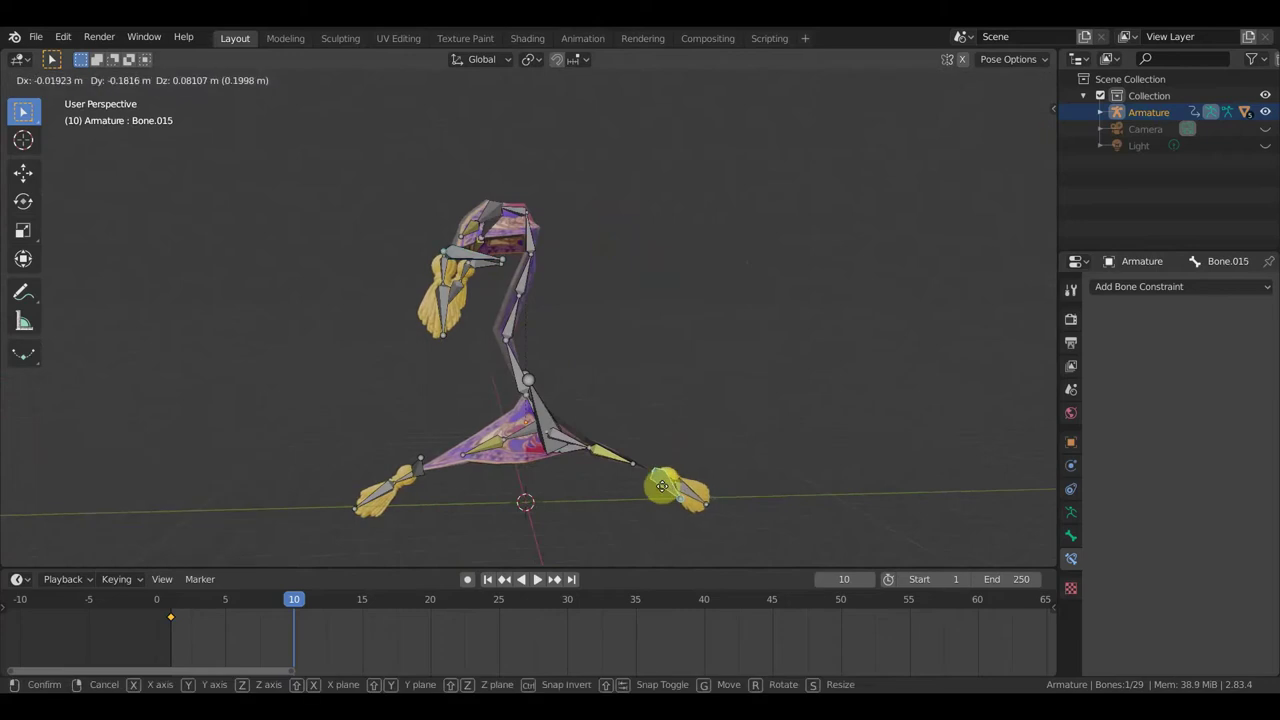
pyautogui.click(641, 485)
pyautogui.press('g')
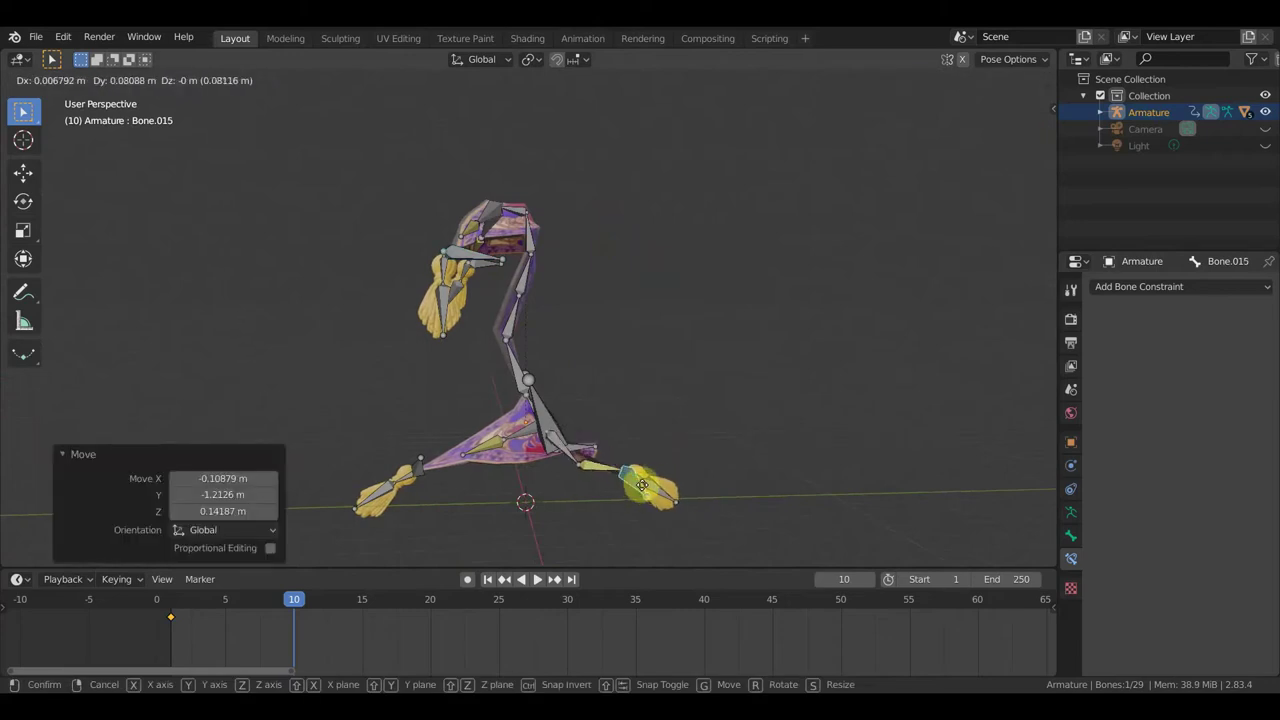
pyautogui.click(642, 486)
pyautogui.click(414, 459)
pyautogui.press('g')
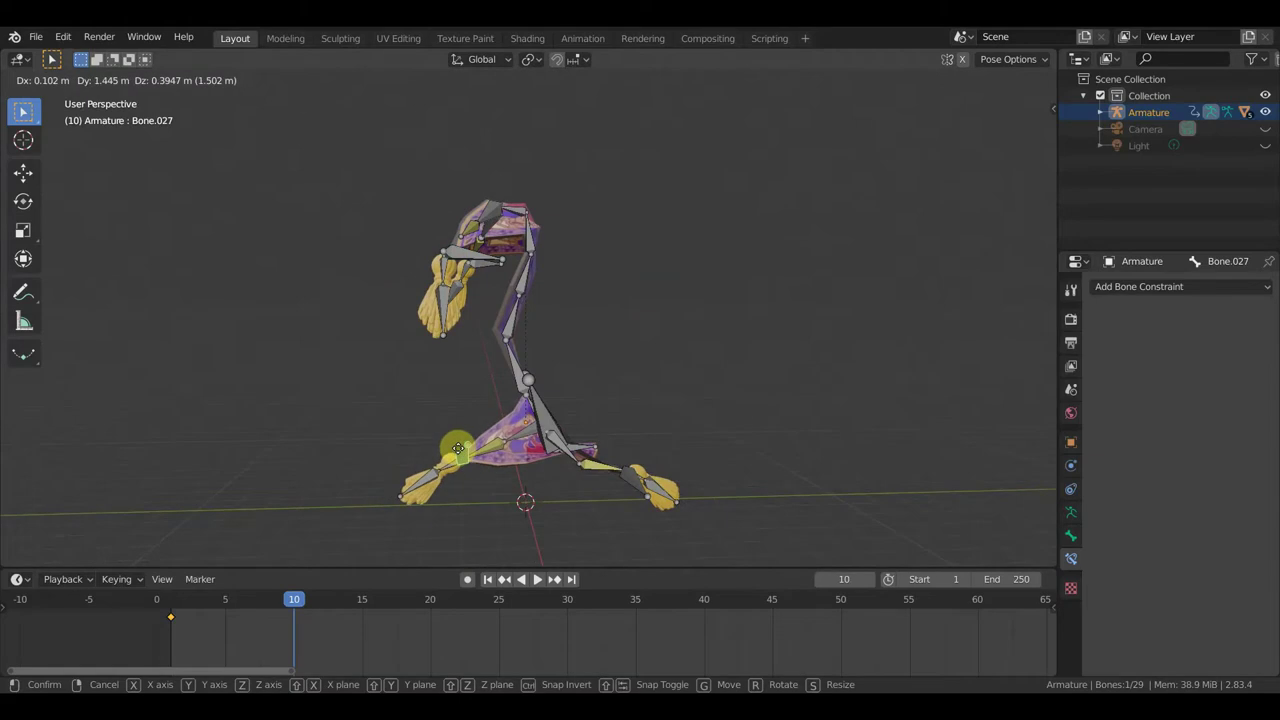
pyautogui.click(457, 448)
# - Key location and rotation (LocRot) for all carpet bones at frame 10
pyautogui.press('a')
pyautogui.press('i')
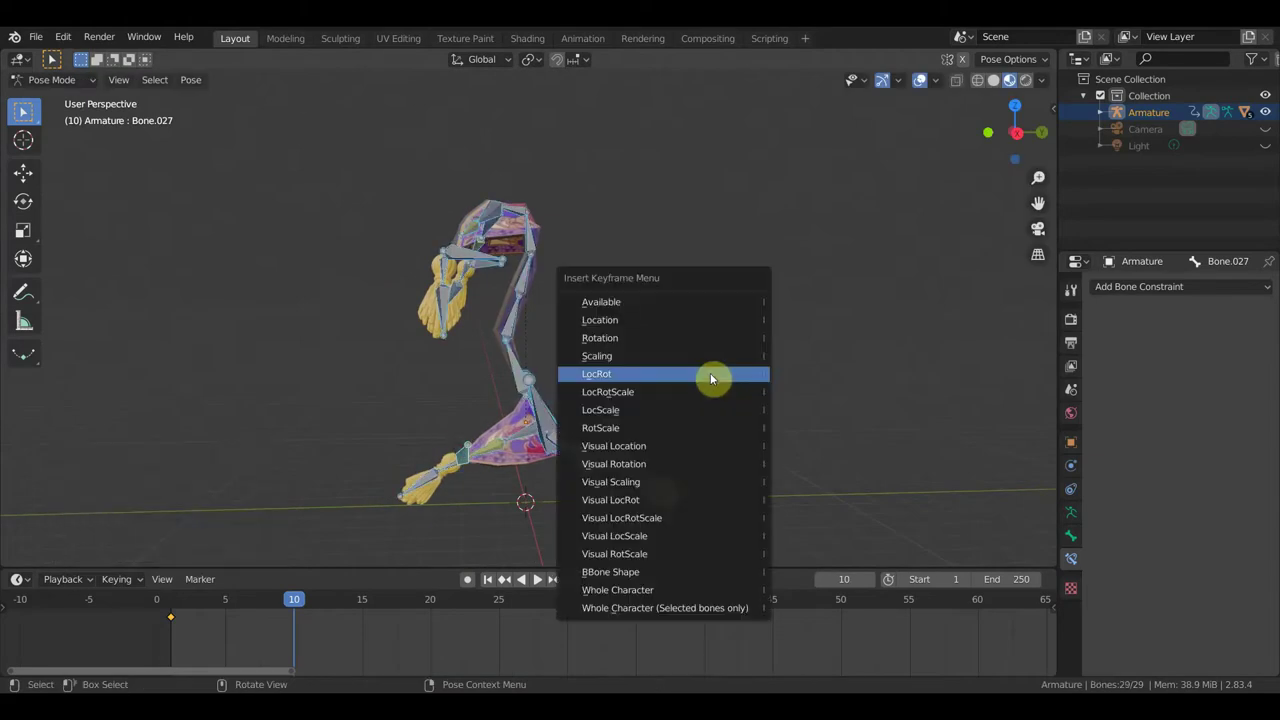
pyautogui.click(710, 373)
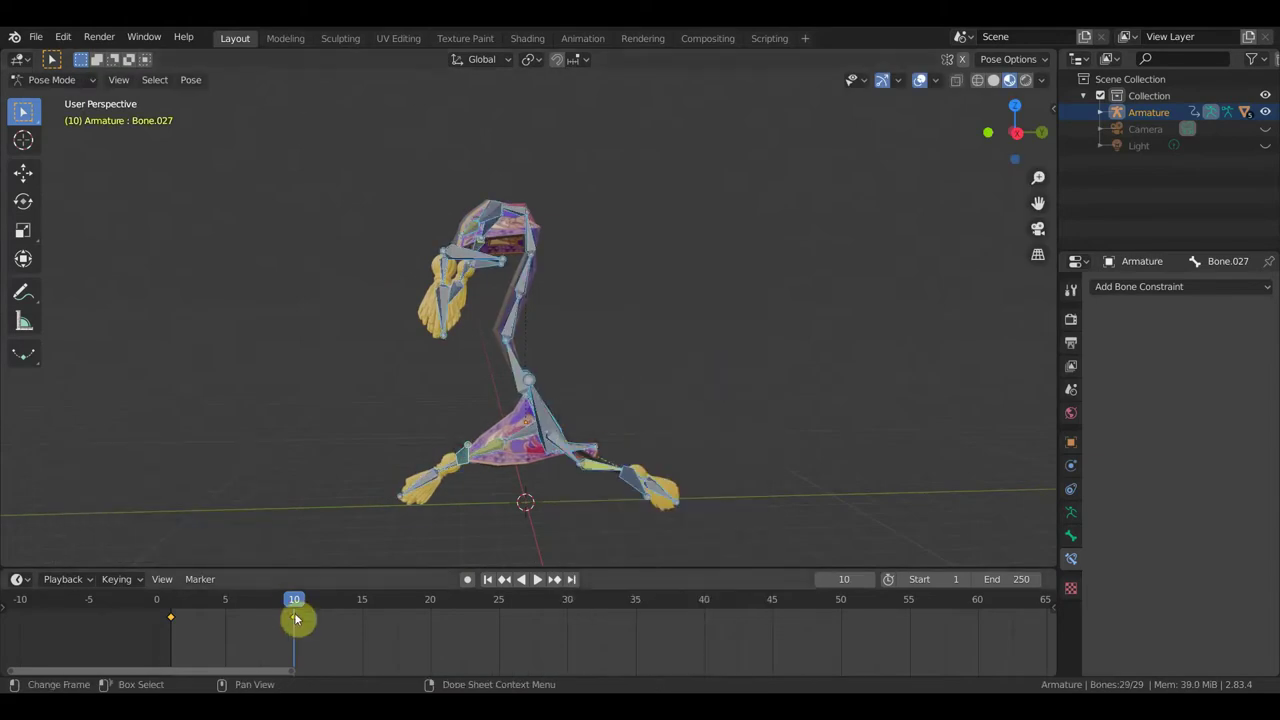
# - Play the animation from the start, then set the playhead to frame 5
pyautogui.click(177, 600)
pyautogui.press('space')
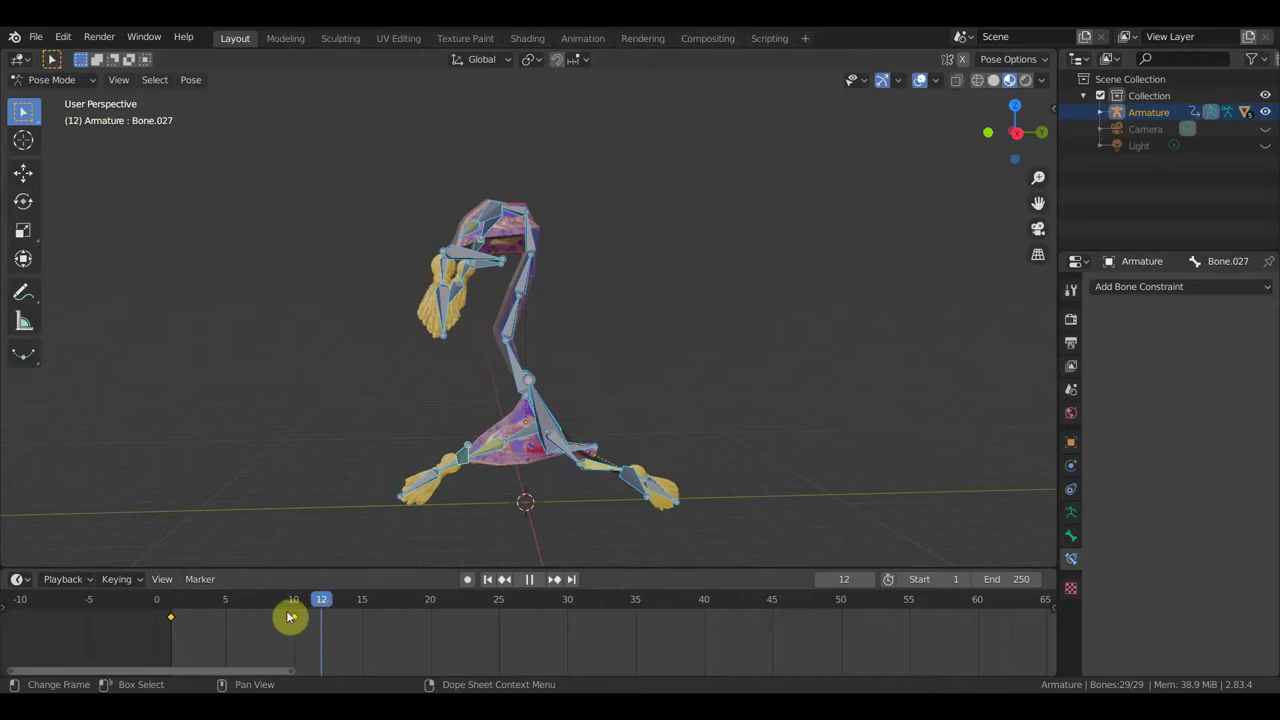
pyautogui.click(238, 615)
pyautogui.moveTo(238, 615)
pyautogui.mouseDown()
pyautogui.moveTo(181, 617)
pyautogui.moveTo(224, 624)
pyautogui.mouseUp()
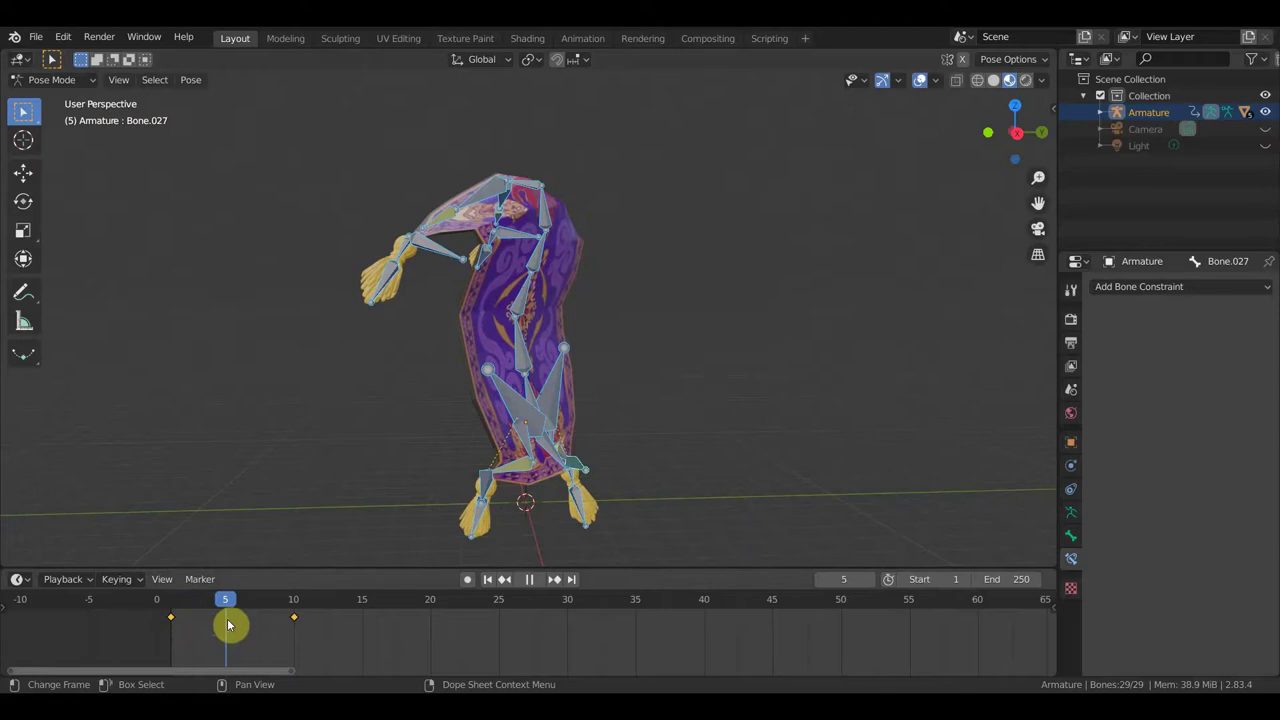
# - Move foot bone Bone.015, rotate it 60.3°, and shift it right
pyautogui.moveTo(503, 510); pyautogui.dragTo(500, 479, button='middle')
pyautogui.click(509, 478)
pyautogui.press('g')
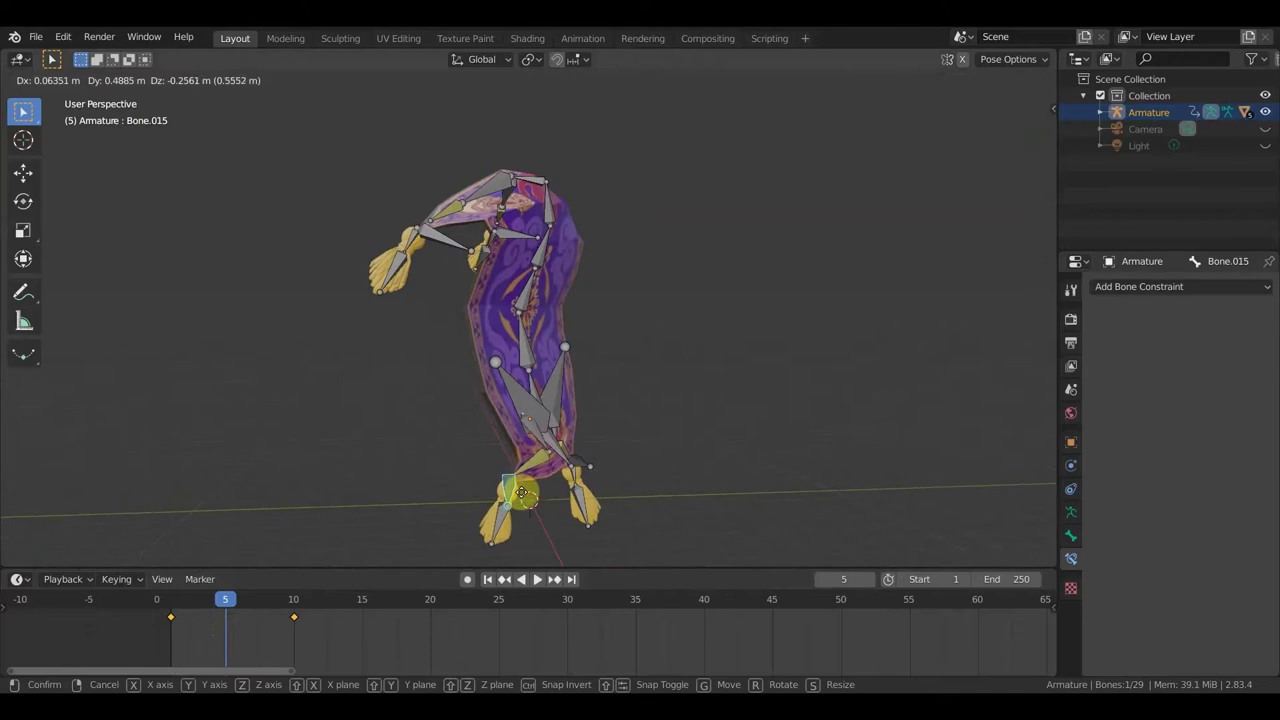
pyautogui.click(537, 507)
pyautogui.press('r')
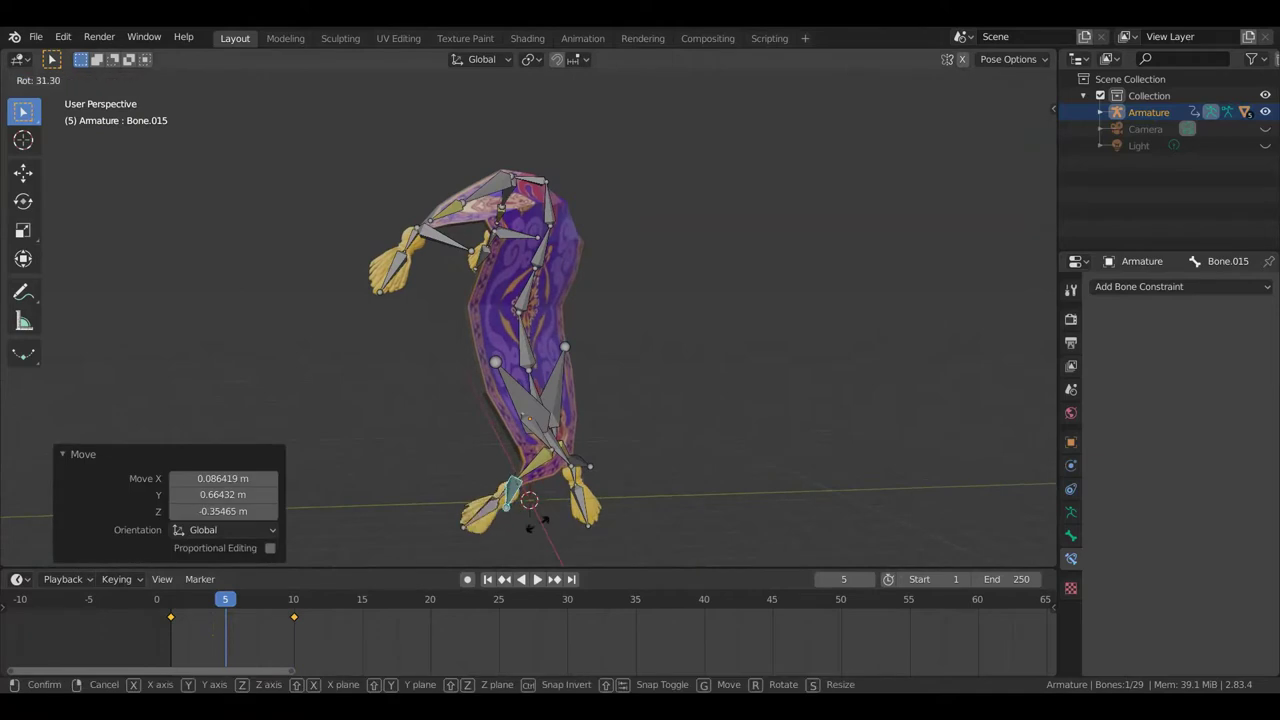
pyautogui.click(517, 527)
pyautogui.press('g')
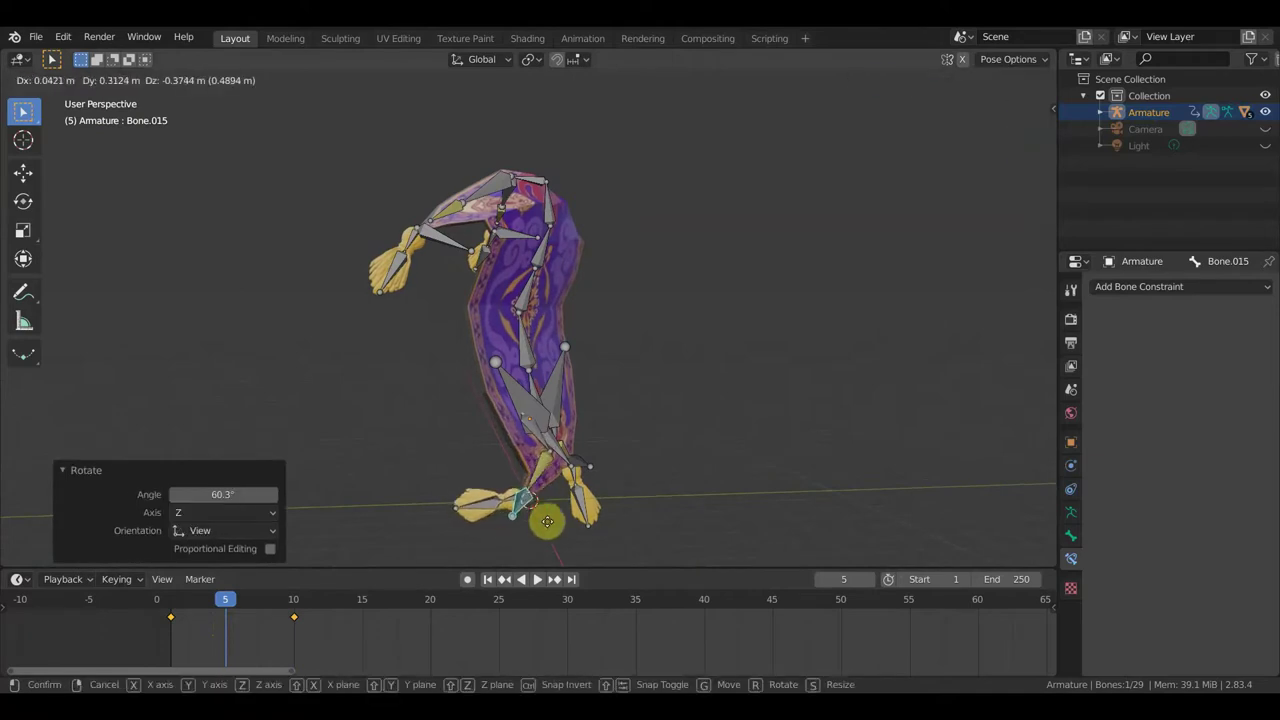
pyautogui.click(571, 507)
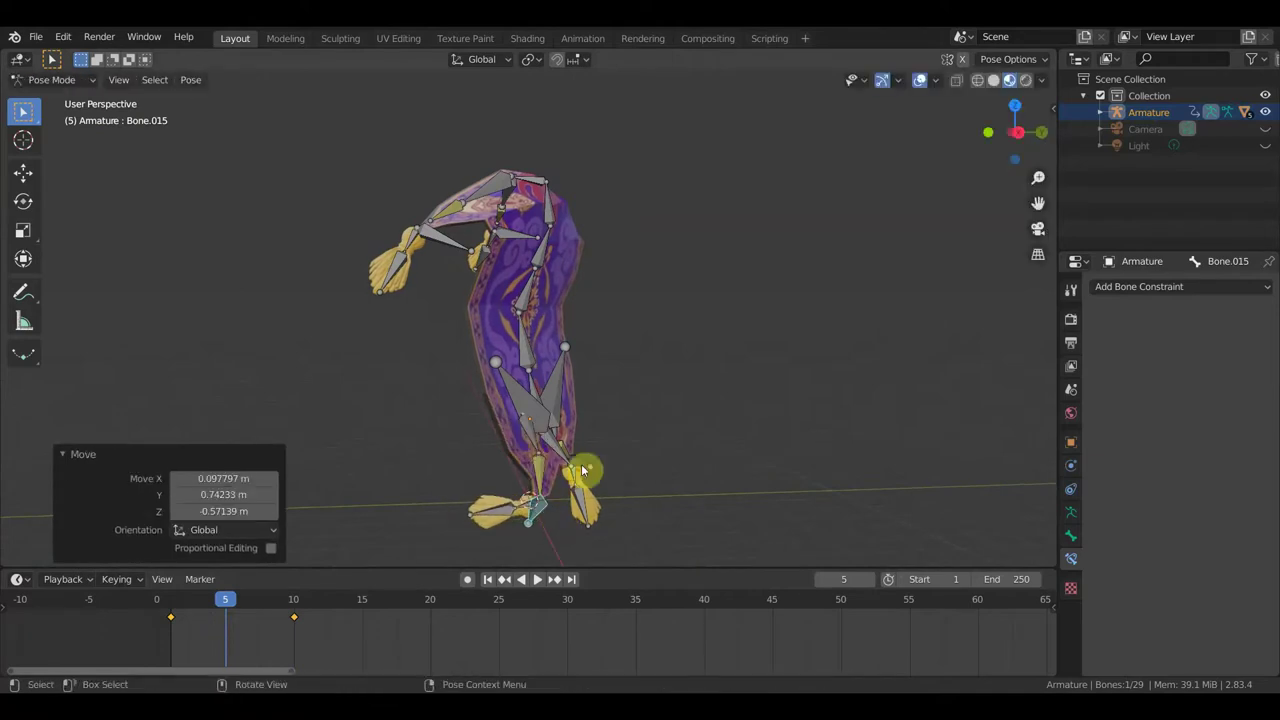
# - Move Bone.027, rotate it -61.5°, and reposition it twice
pyautogui.click(583, 471)
pyautogui.press('g')
pyautogui.click(557, 432)
pyautogui.moveTo(557, 432)
pyautogui.mouseDown(button='middle')
pyautogui.moveTo(349, 457)
pyautogui.moveTo(594, 452)
pyautogui.mouseUp(button='middle')
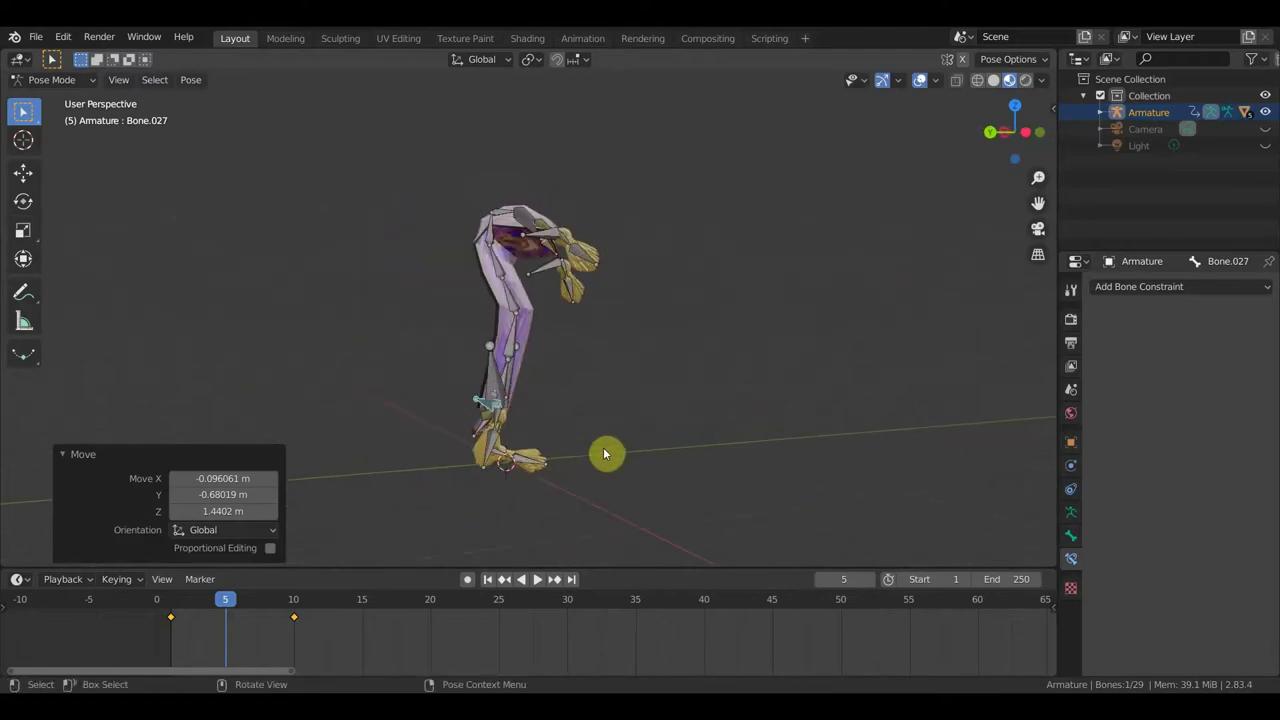
pyautogui.press('r')
pyautogui.click(600, 347)
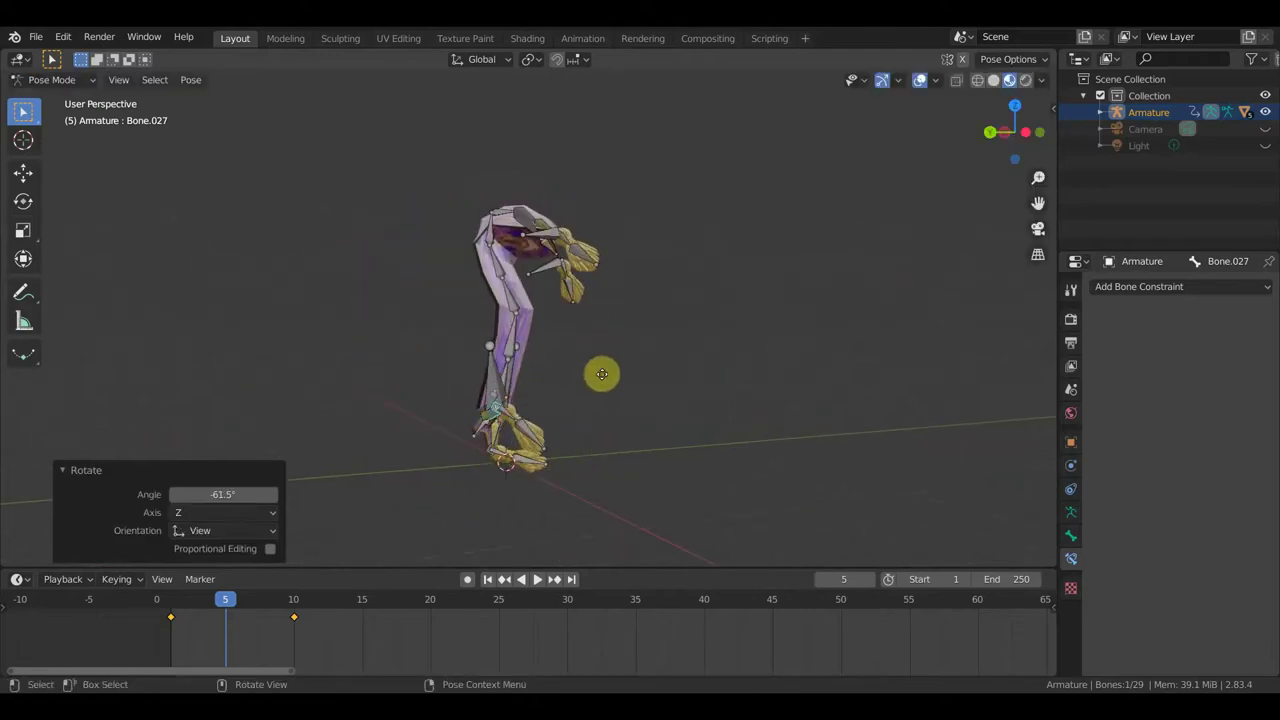
pyautogui.press('g')
pyautogui.click(629, 381)
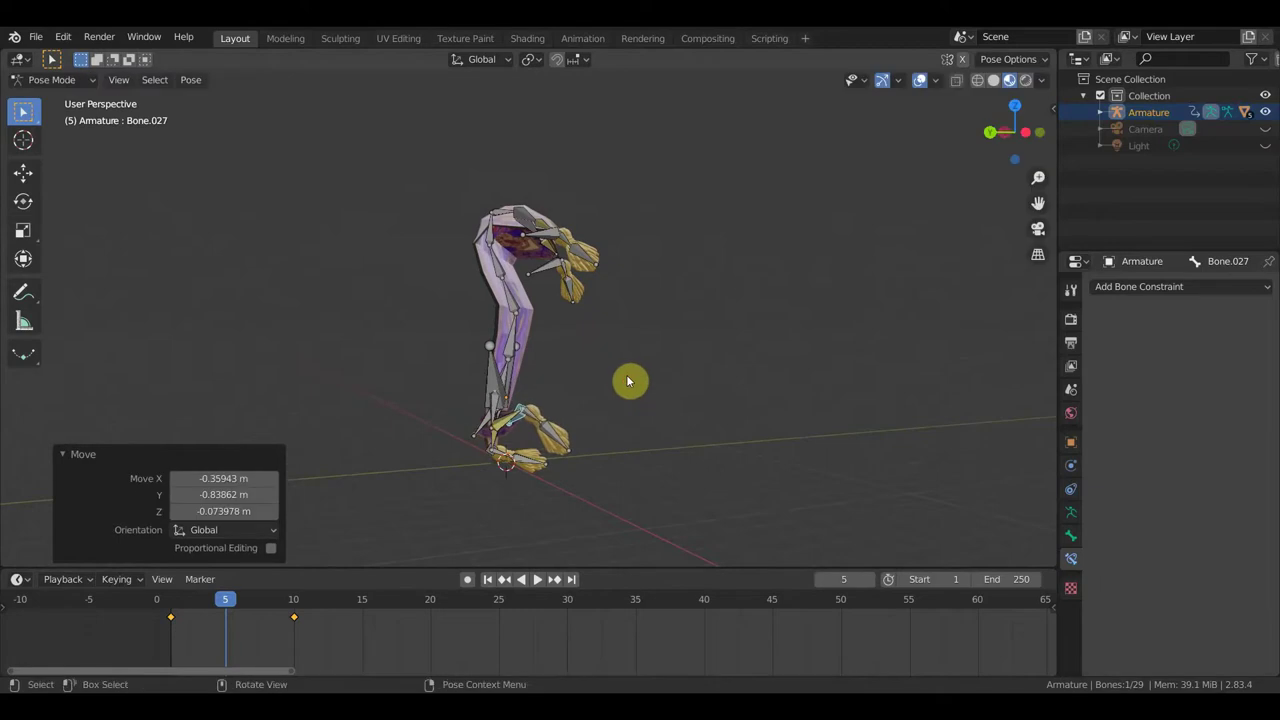
pyautogui.moveTo(629, 381)
pyautogui.mouseDown(button='middle')
pyautogui.moveTo(674, 414)
pyautogui.moveTo(757, 397)
pyautogui.mouseUp(button='middle')
pyautogui.press('g')
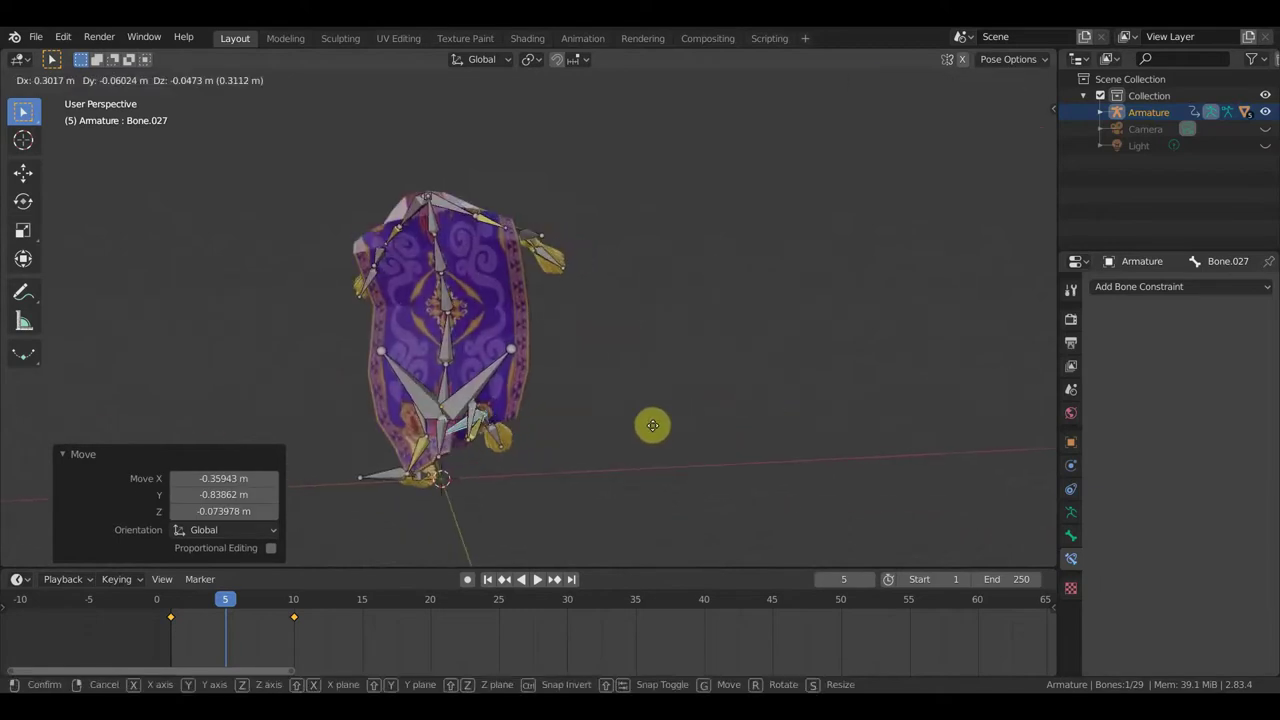
pyautogui.click(640, 430)
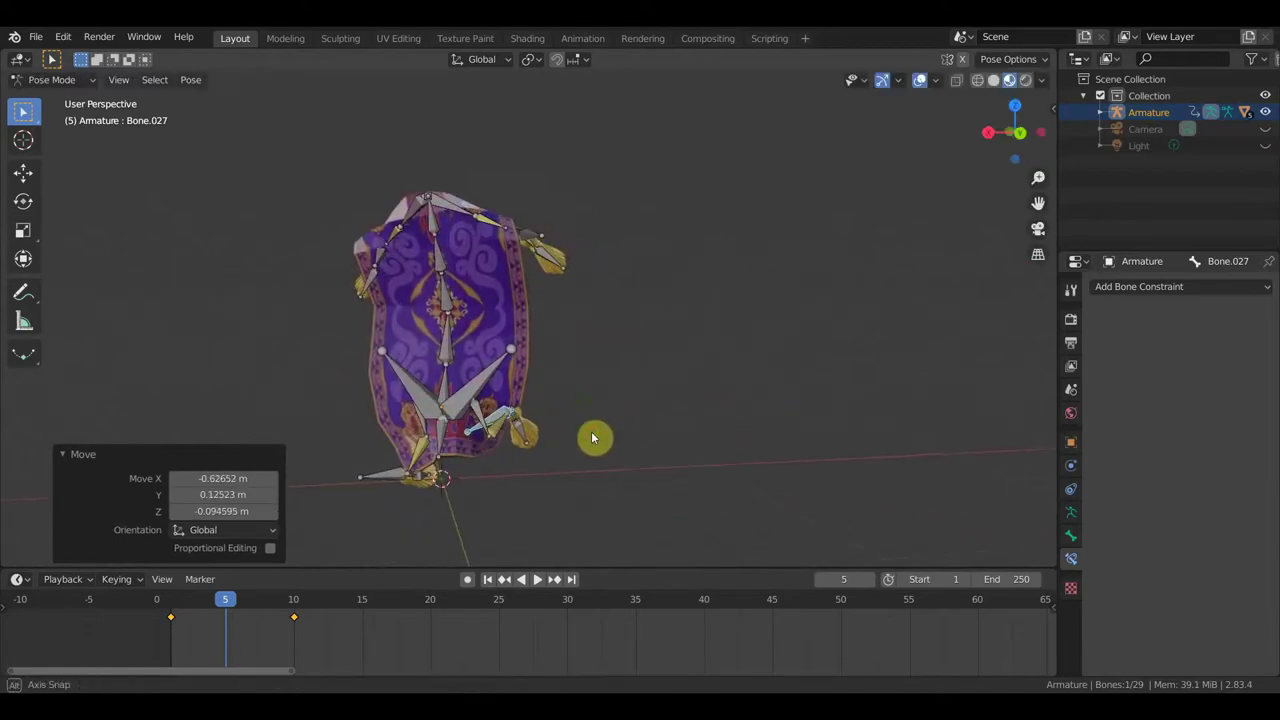
pyautogui.moveTo(594, 437); pyautogui.dragTo(585, 456, button='middle')
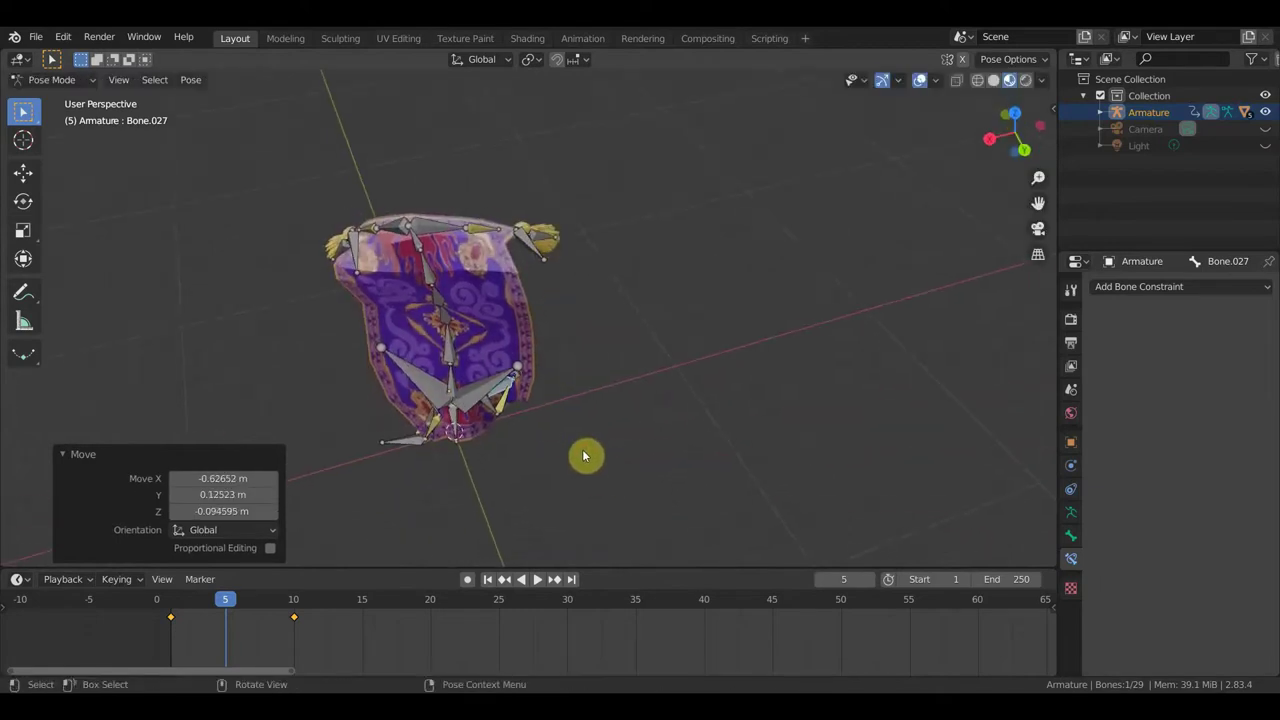
# - Rotate the root Bone -16.4° to tilt the carpet
pyautogui.click(558, 390)
pyautogui.moveTo(558, 390); pyautogui.dragTo(572, 450, button='middle')
pyautogui.press('r')
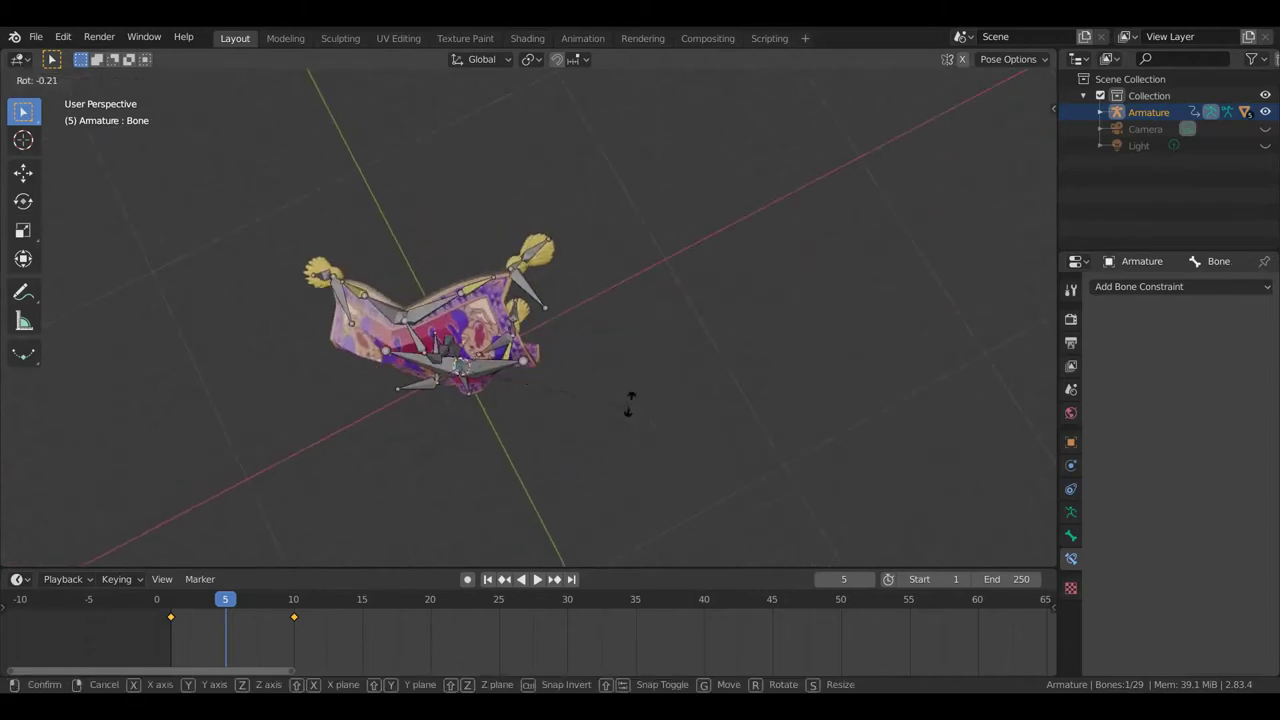
pyautogui.click(630, 400)
pyautogui.moveTo(630, 400)
pyautogui.mouseDown(button='middle')
pyautogui.moveTo(615, 302)
pyautogui.moveTo(694, 263)
pyautogui.moveTo(731, 279)
pyautogui.mouseUp(button='middle')
# - Key LocRot for all bones at frame 5
pyautogui.press('a')
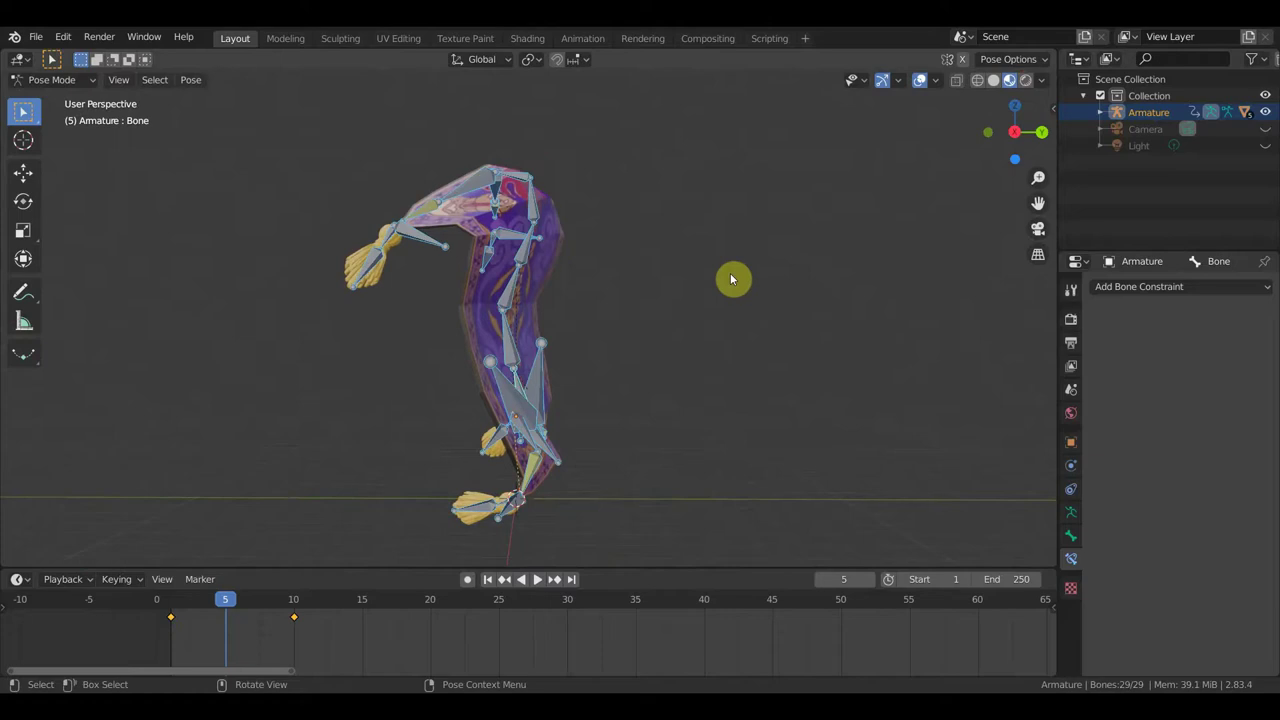
pyautogui.press('i')
pyautogui.click(730, 273)
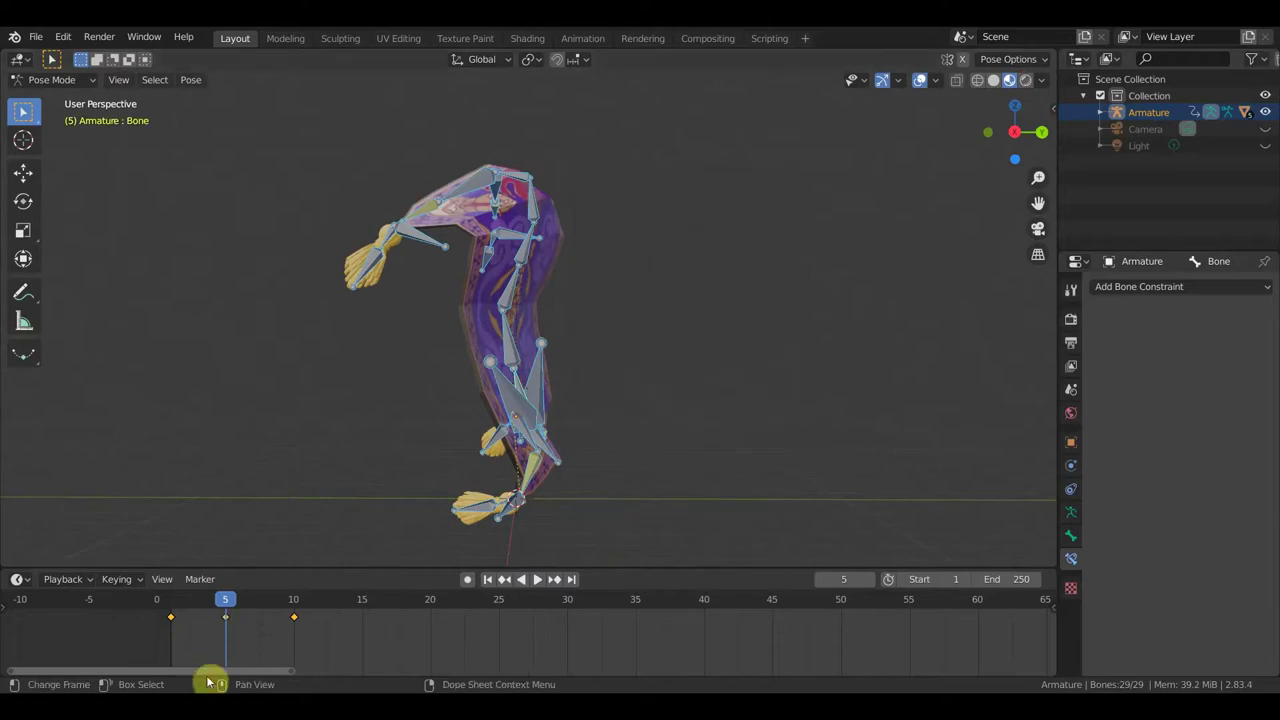
# - Scrub the timeline and copy the frame-1 keyframes to frame 20
pyautogui.moveTo(223, 606)
pyautogui.mouseDown()
pyautogui.moveTo(157, 606)
pyautogui.moveTo(306, 623)
pyautogui.moveTo(200, 611)
pyautogui.moveTo(298, 637)
pyautogui.mouseUp()
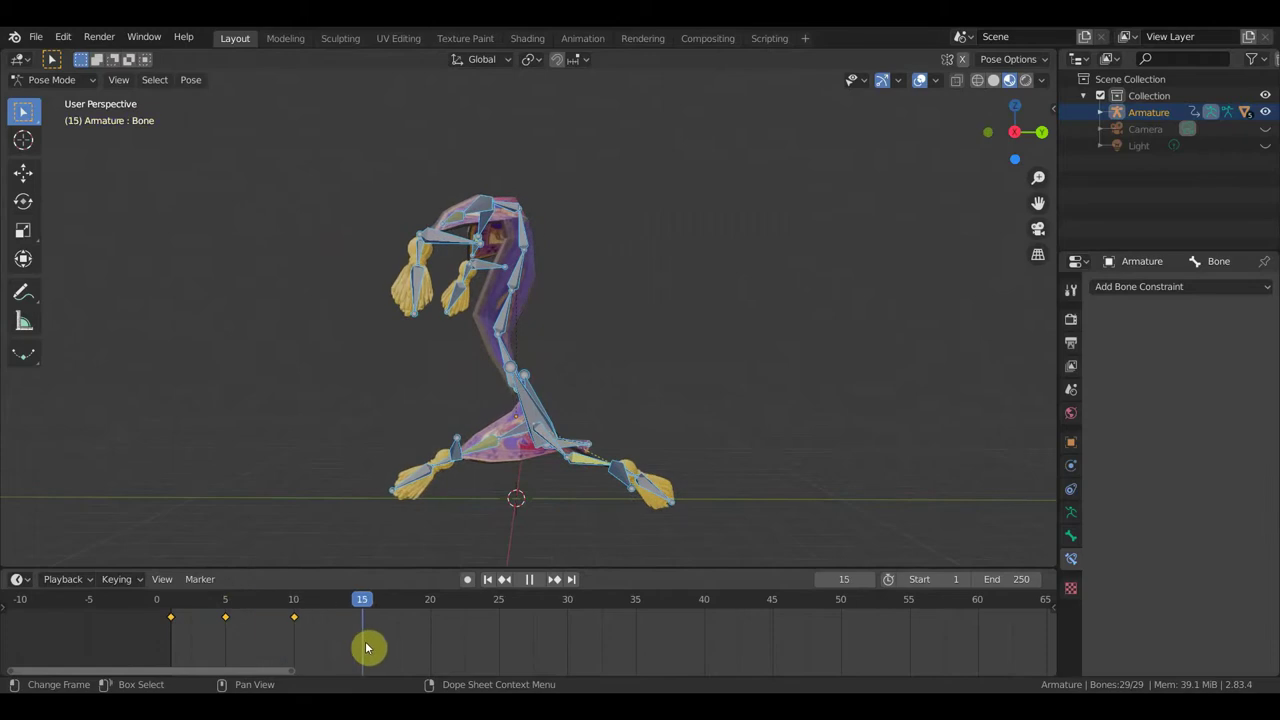
pyautogui.moveTo(405, 655)
pyautogui.mouseDown()
pyautogui.moveTo(437, 660)
pyautogui.moveTo(348, 643)
pyautogui.moveTo(362, 647)
pyautogui.mouseUp()
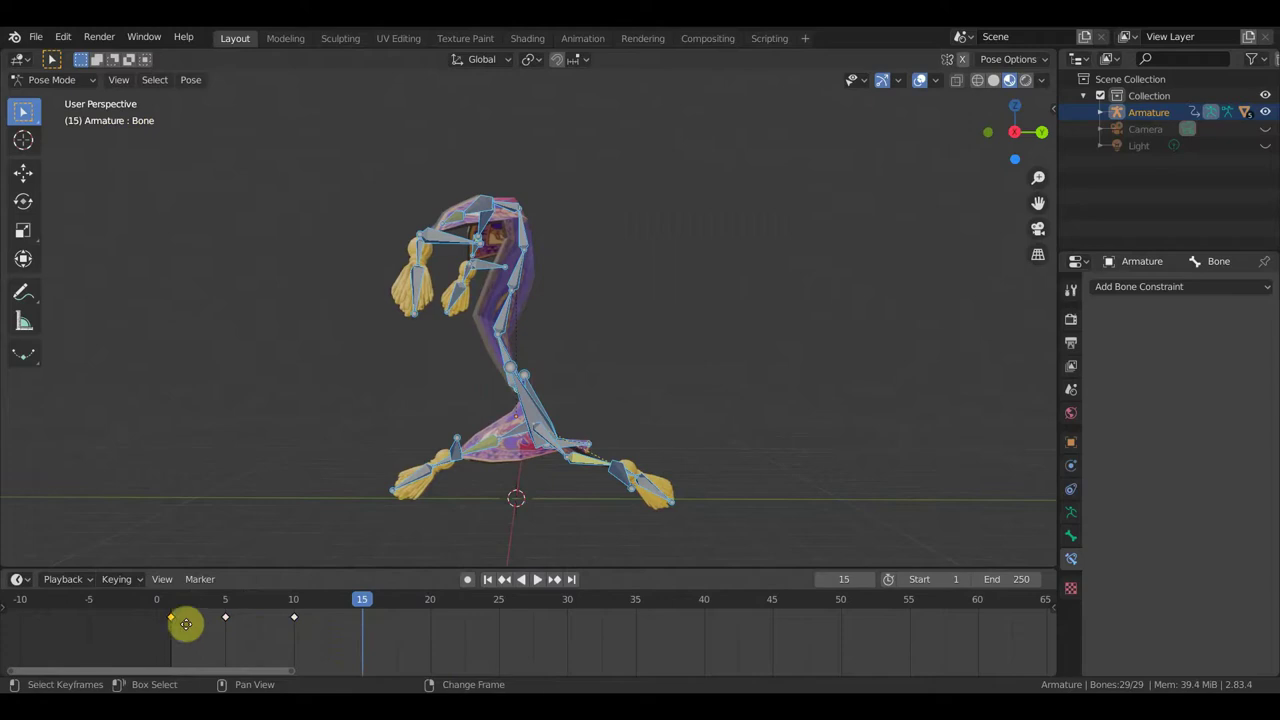
pyautogui.press('g')
pyautogui.click(443, 630)
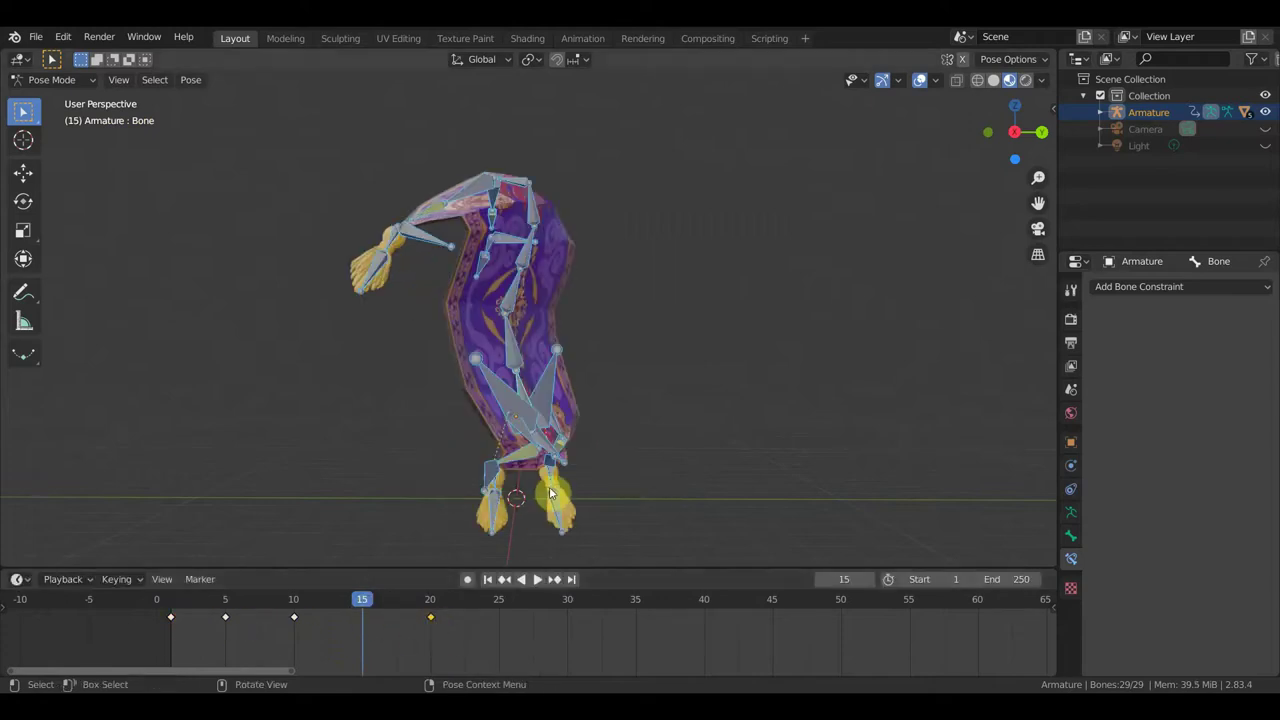
# - Rotate Bone.015 by 57.9° and move it right and up
pyautogui.moveTo(512, 497)
pyautogui.mouseDown(button='middle')
pyautogui.moveTo(697, 494)
pyautogui.moveTo(670, 486)
pyautogui.moveTo(678, 462)
pyautogui.moveTo(541, 460)
pyautogui.mouseUp(button='middle')
pyautogui.click(673, 456)
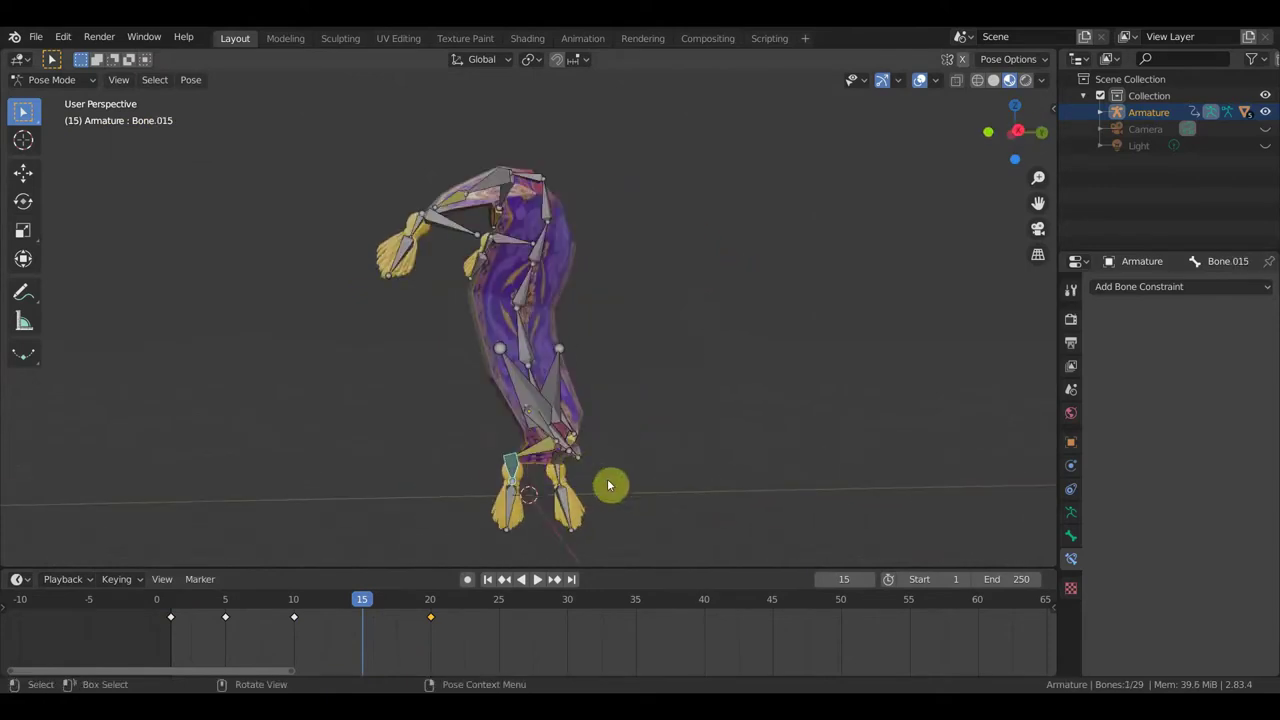
pyautogui.press('r')
pyautogui.click(560, 517)
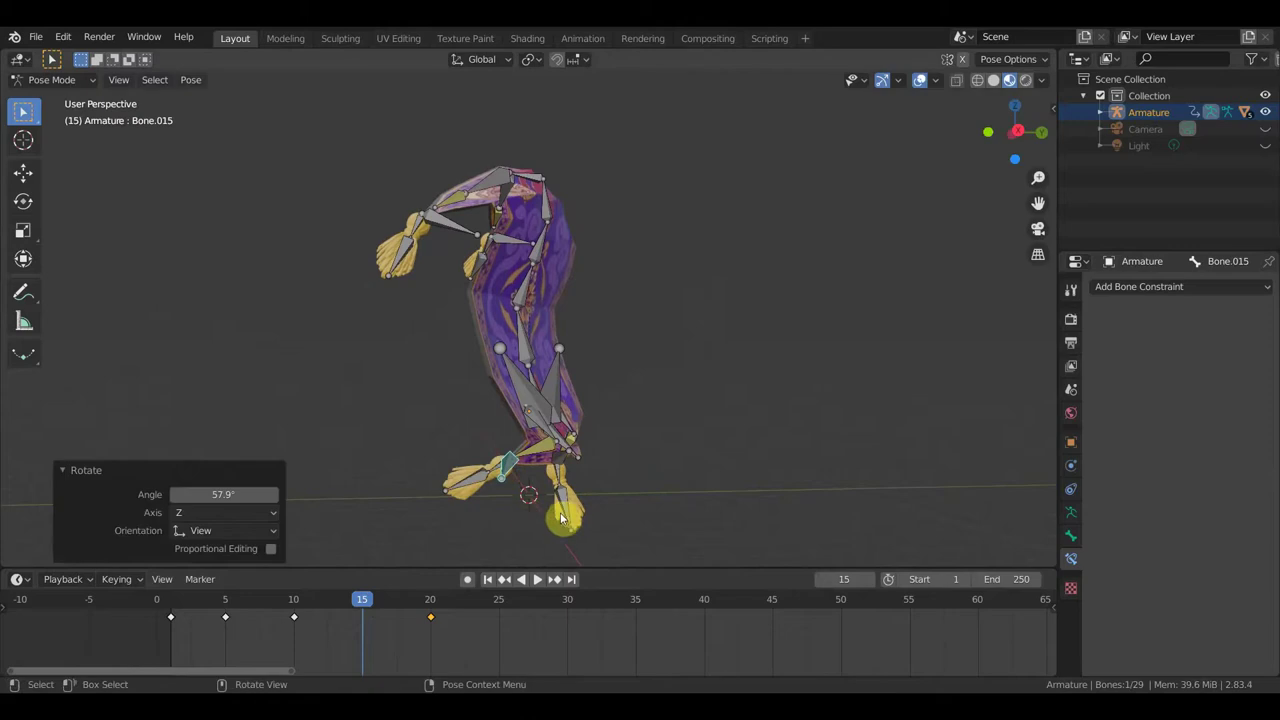
pyautogui.press('g')
pyautogui.click(565, 510)
pyautogui.moveTo(565, 510); pyautogui.dragTo(747, 500, button='middle')
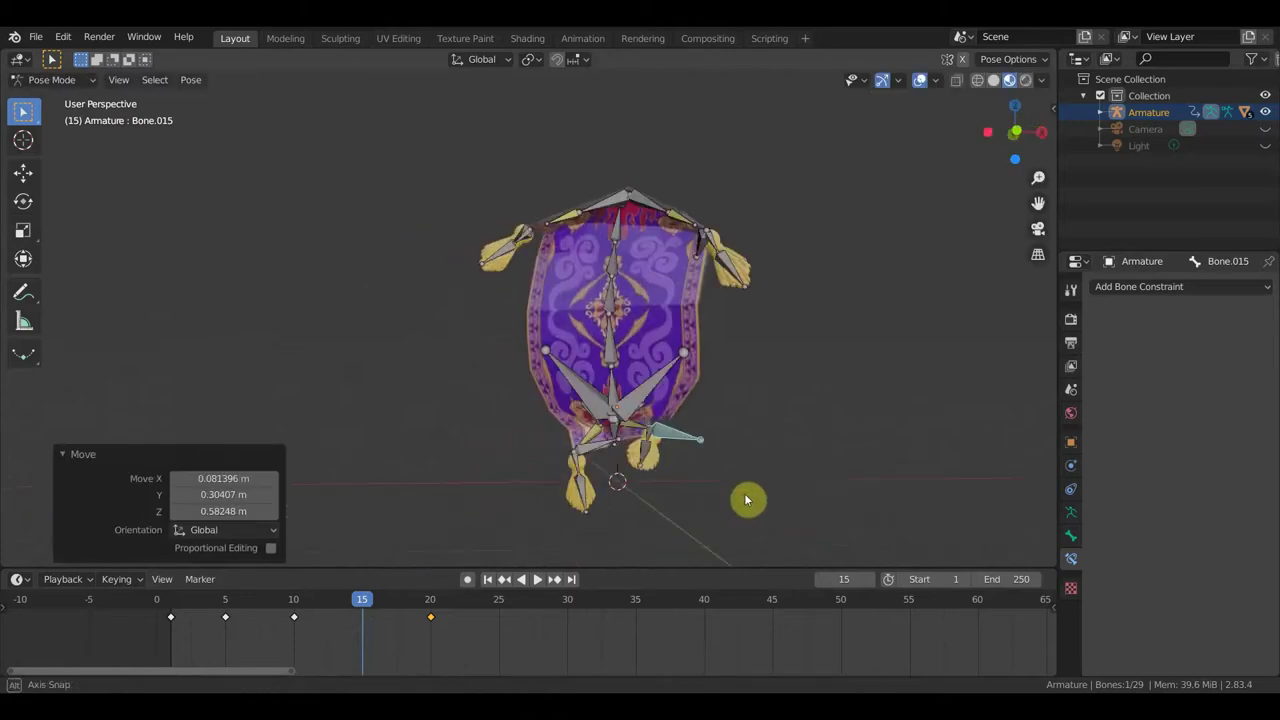
pyautogui.press('g')
pyautogui.click(806, 487)
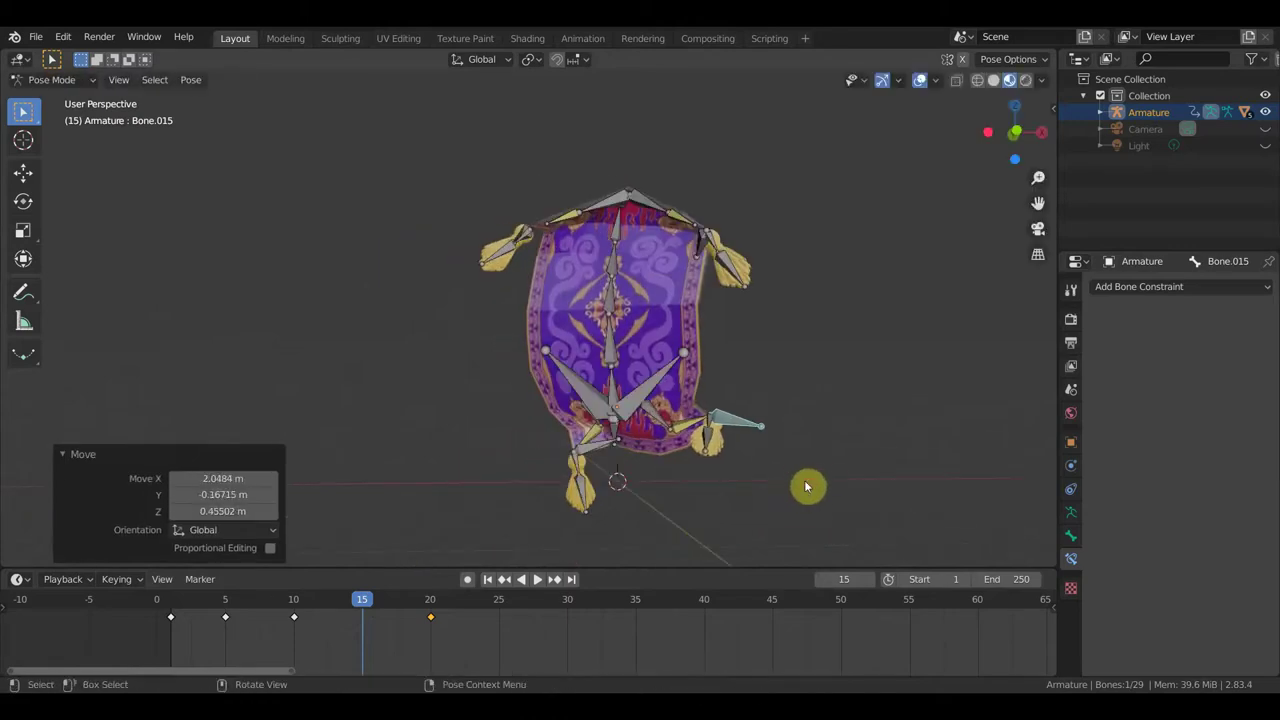
# - Rotate the bottom tassel bone Bone.027 twice
pyautogui.moveTo(592, 481)
pyautogui.mouseDown(button='middle')
pyautogui.moveTo(694, 491)
pyautogui.moveTo(535, 475)
pyautogui.mouseUp(button='middle')
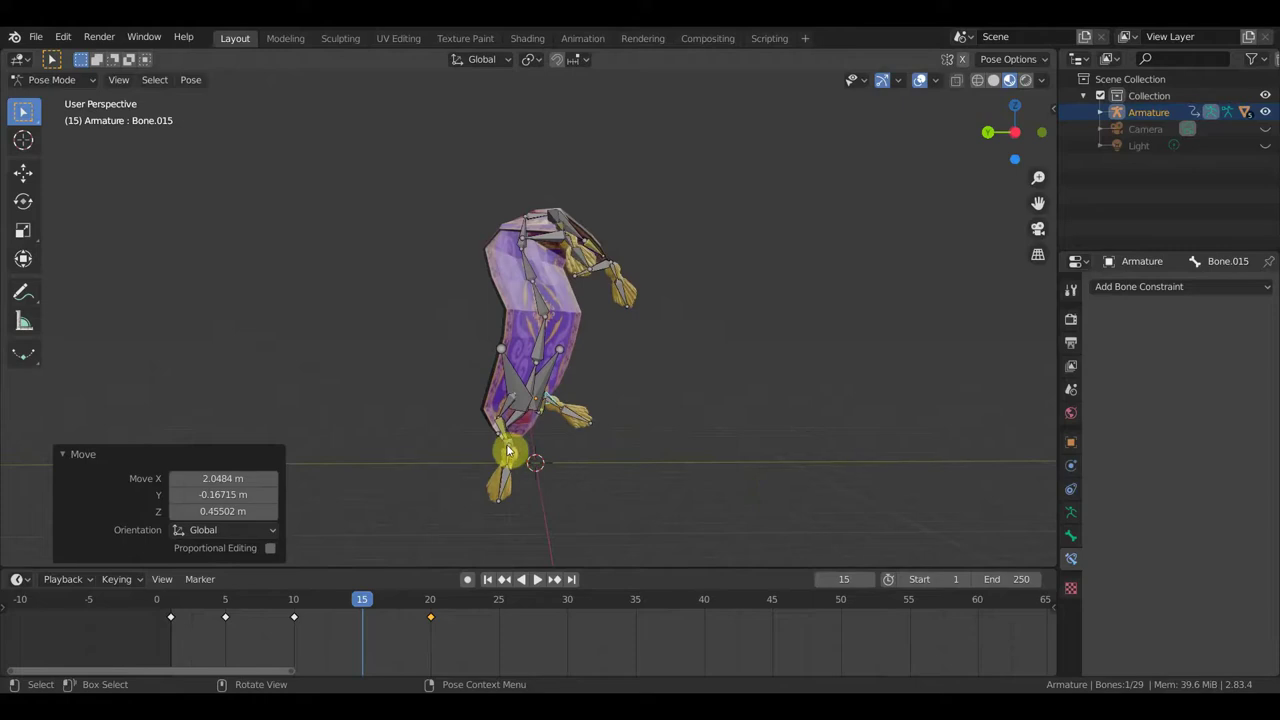
pyautogui.scroll(3, 505, 455)
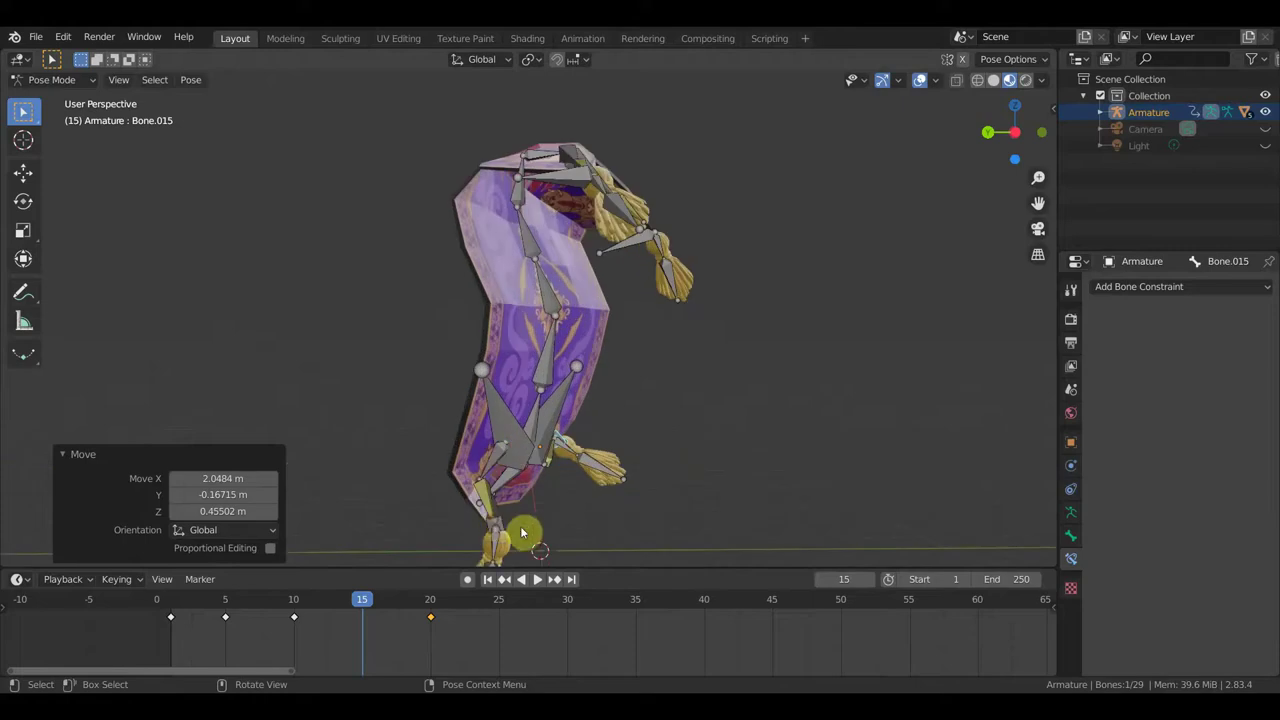
pyautogui.click(520, 530)
pyautogui.scroll(-3, 523, 524)
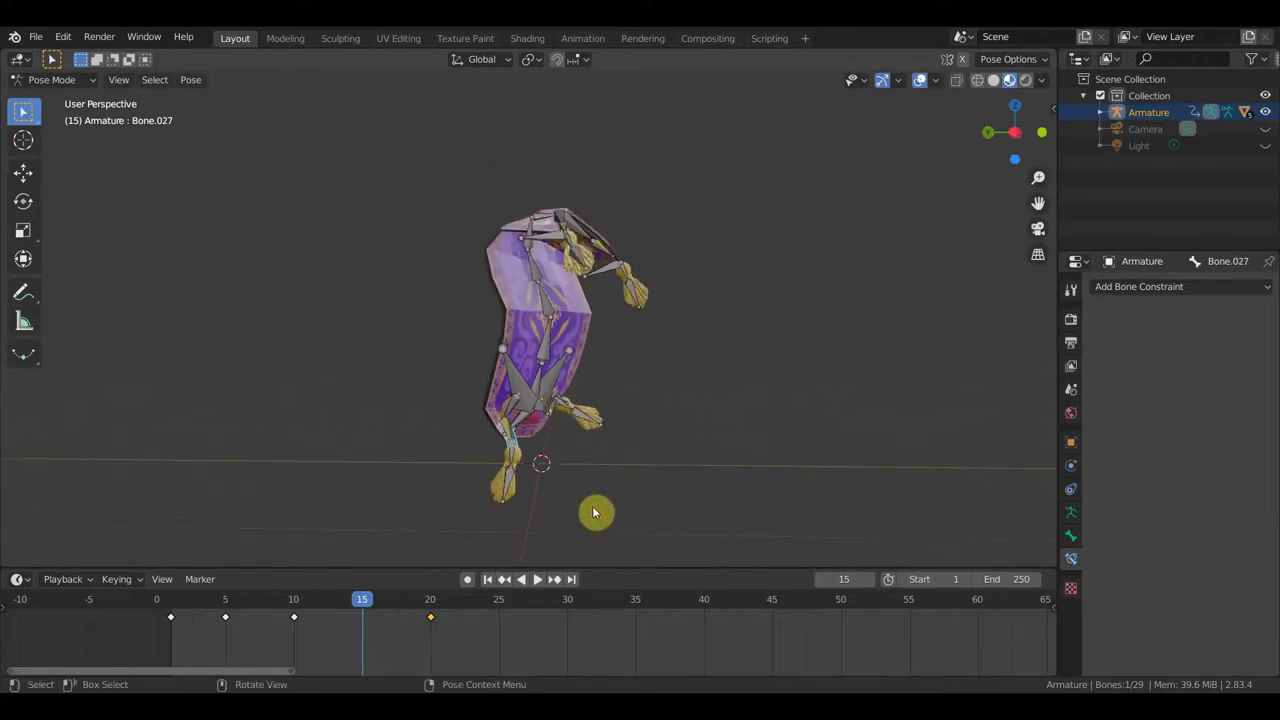
pyautogui.press('r')
pyautogui.click(566, 410)
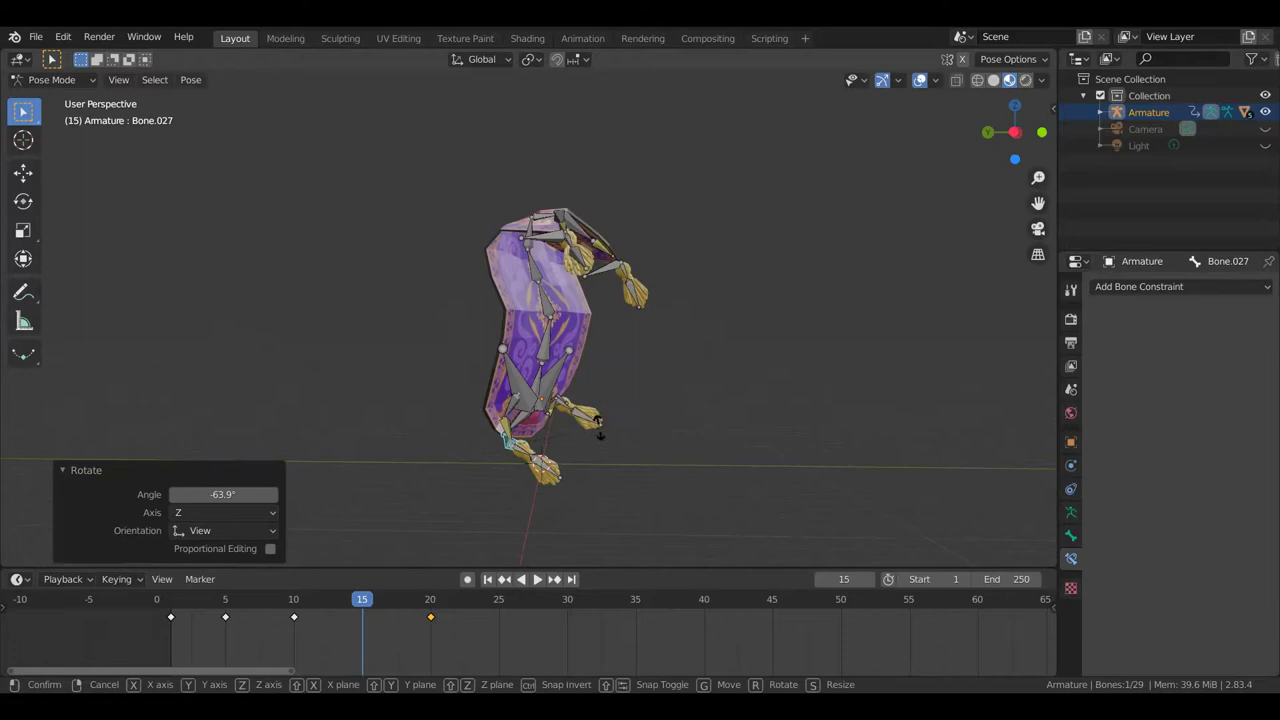
pyautogui.press('r')
pyautogui.click(590, 402)
pyautogui.click(556, 455)
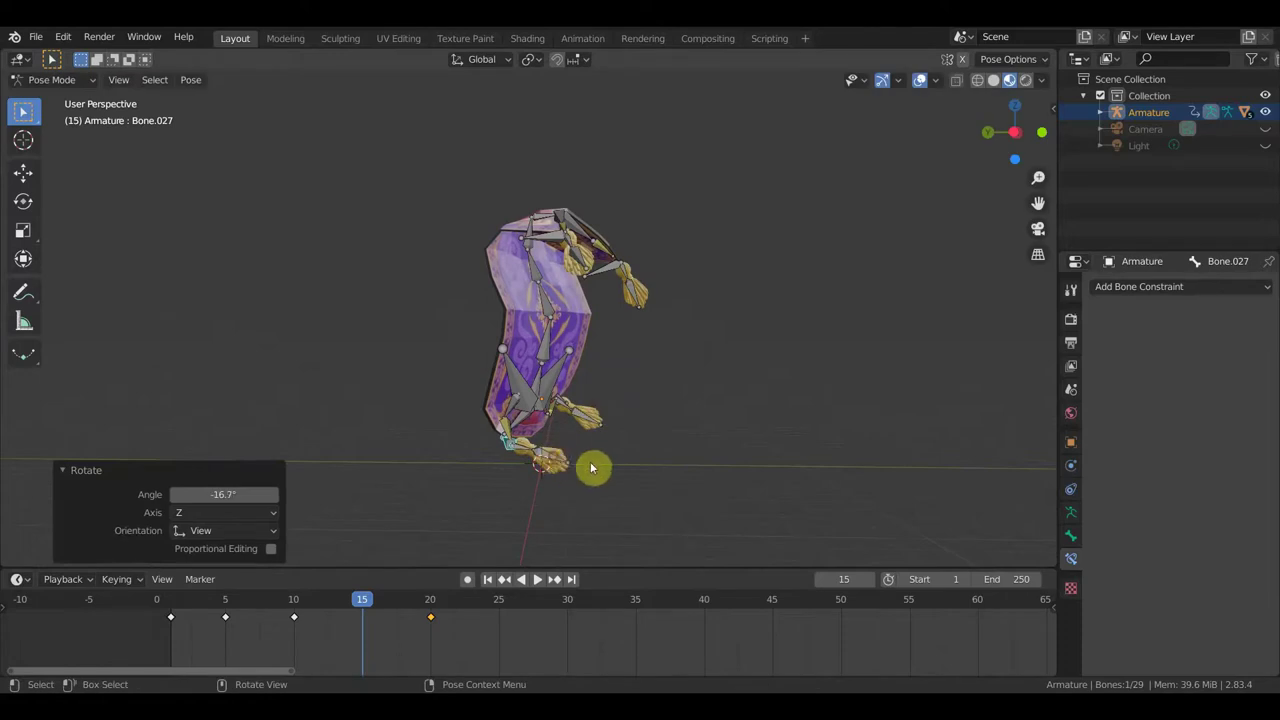
# - Rotate Bone.026 by 10.7° and move Bone.027 downward
pyautogui.click(591, 468)
pyautogui.press('r')
pyautogui.click(590, 464)
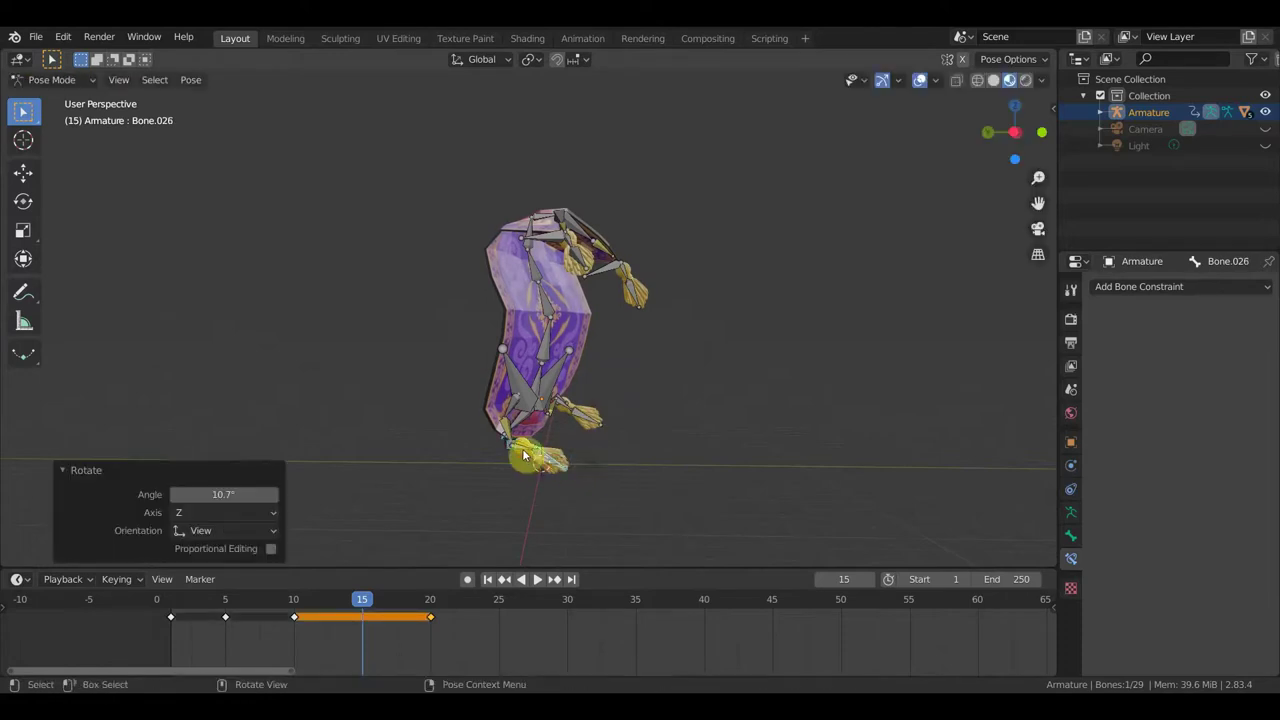
pyautogui.moveTo(527, 455)
pyautogui.mouseDown(button='middle')
pyautogui.moveTo(474, 444)
pyautogui.moveTo(486, 463)
pyautogui.moveTo(472, 468)
pyautogui.mouseUp(button='middle')
pyautogui.click(478, 453)
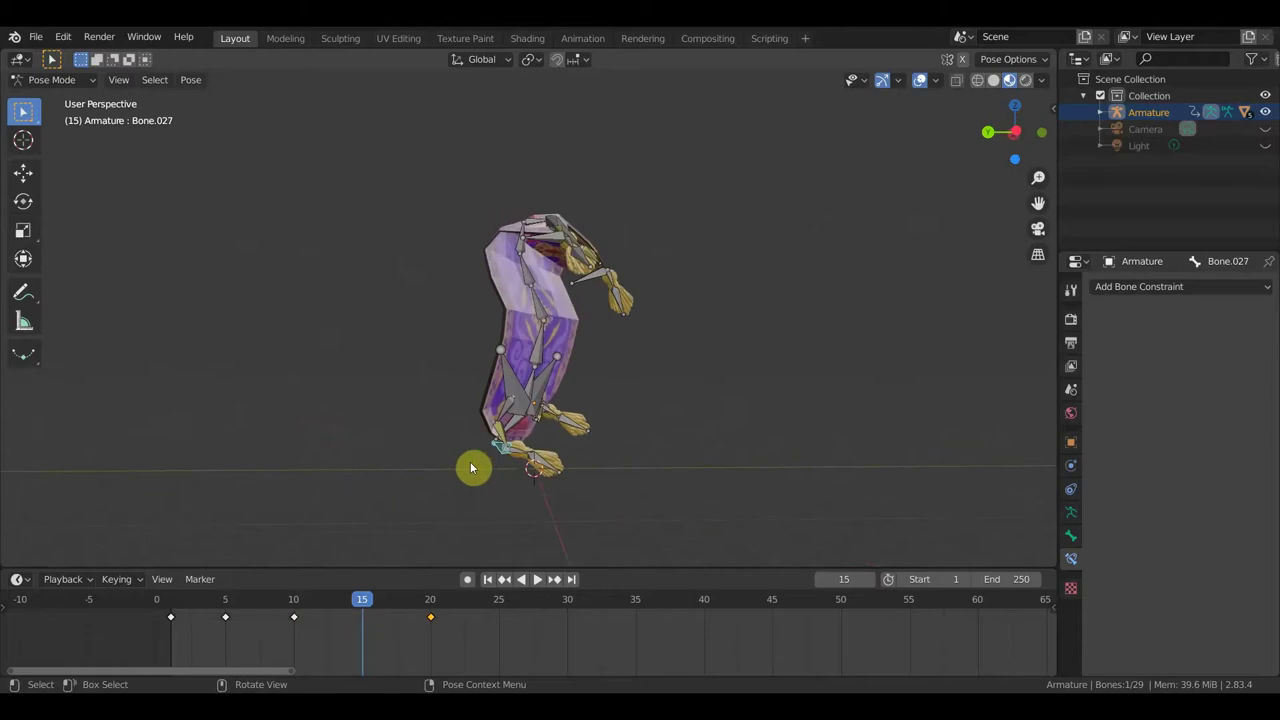
pyautogui.press('g')
pyautogui.click(522, 492)
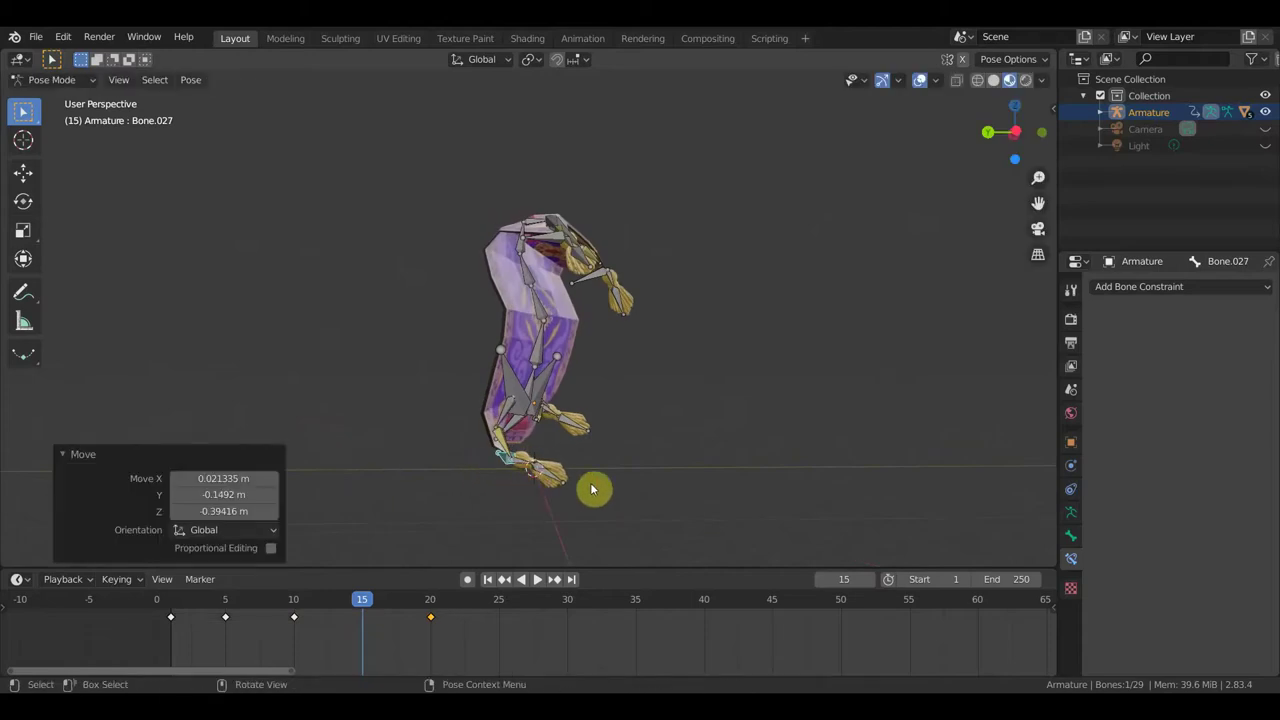
pyautogui.moveTo(592, 489)
pyautogui.mouseDown(button='middle')
pyautogui.moveTo(408, 503)
pyautogui.moveTo(183, 496)
pyautogui.moveTo(277, 486)
pyautogui.mouseUp(button='middle')
# - Raise the root Bone and lift tassel Bone.010 up and left
pyautogui.click(447, 397)
pyautogui.press('g')
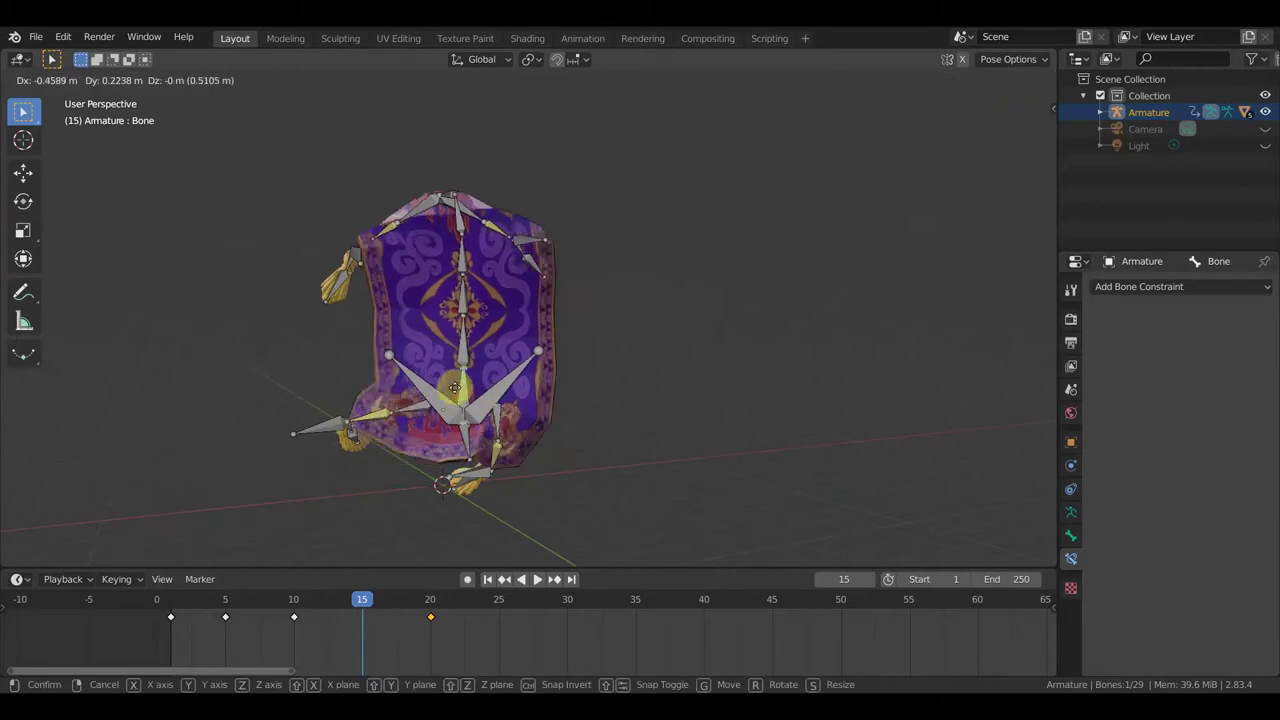
pyautogui.click(443, 359)
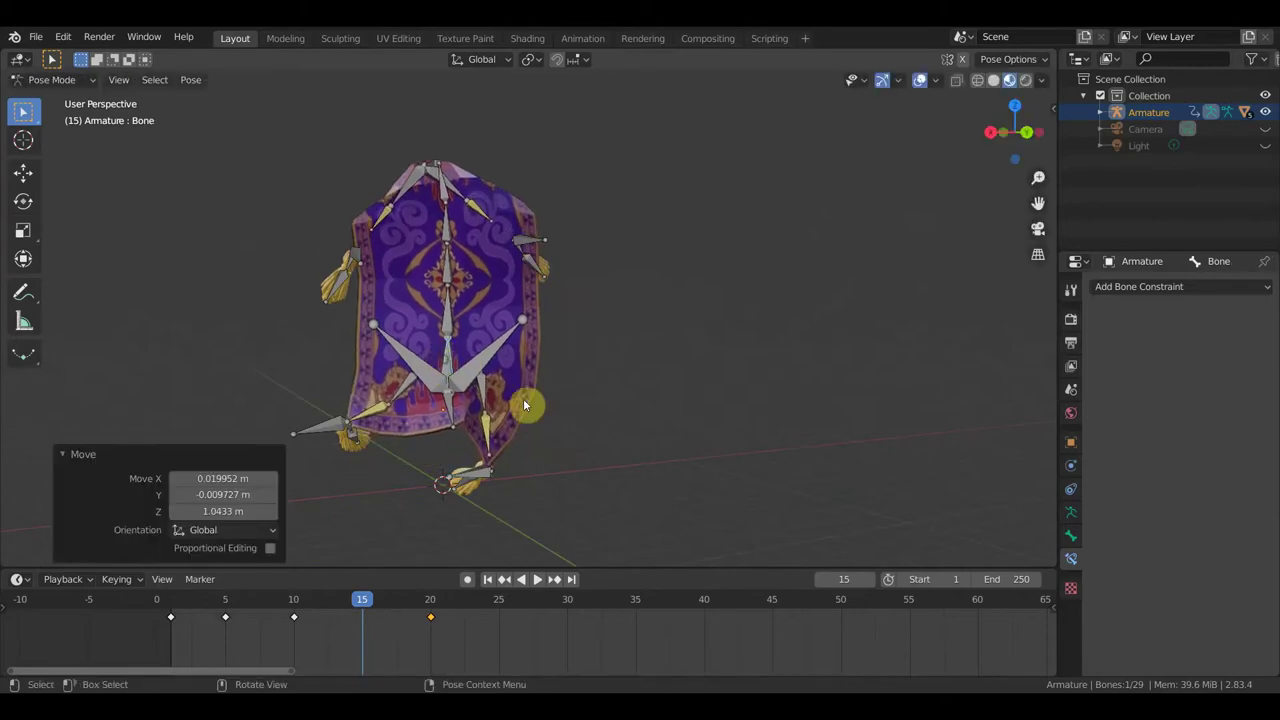
pyautogui.moveTo(526, 403); pyautogui.dragTo(645, 407, button='middle')
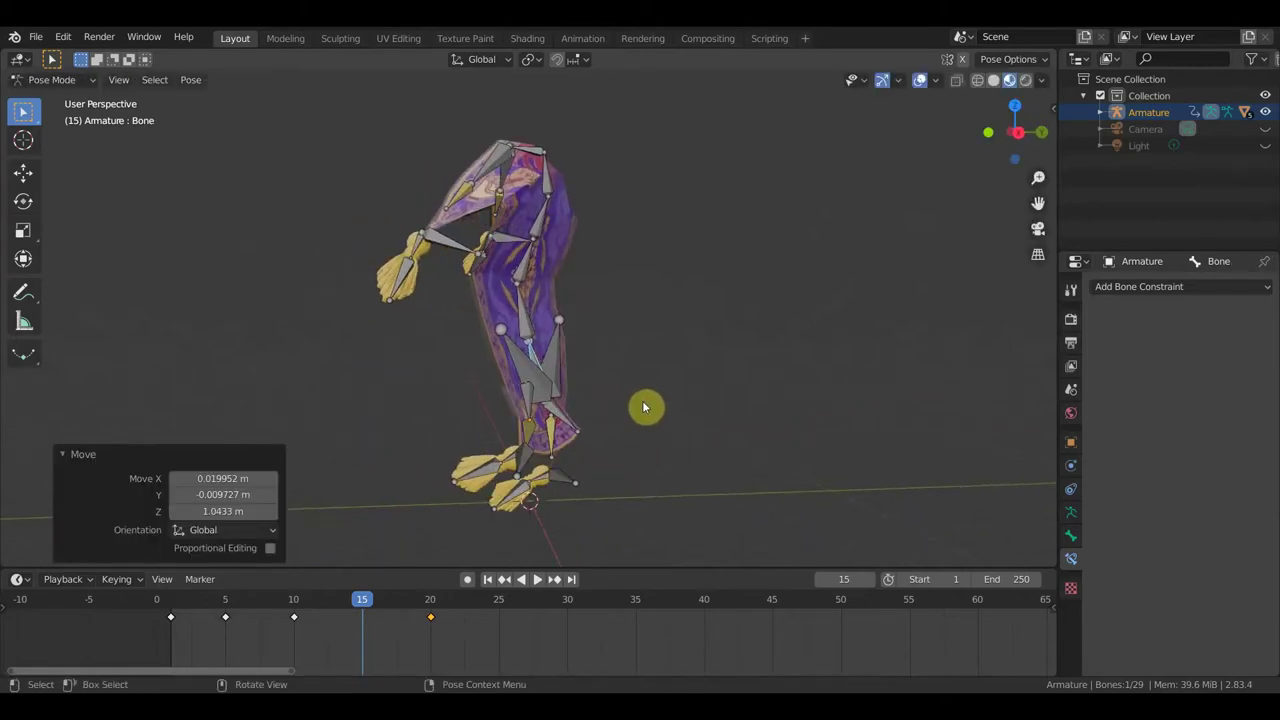
pyautogui.moveTo(441, 237); pyautogui.dragTo(443, 165)
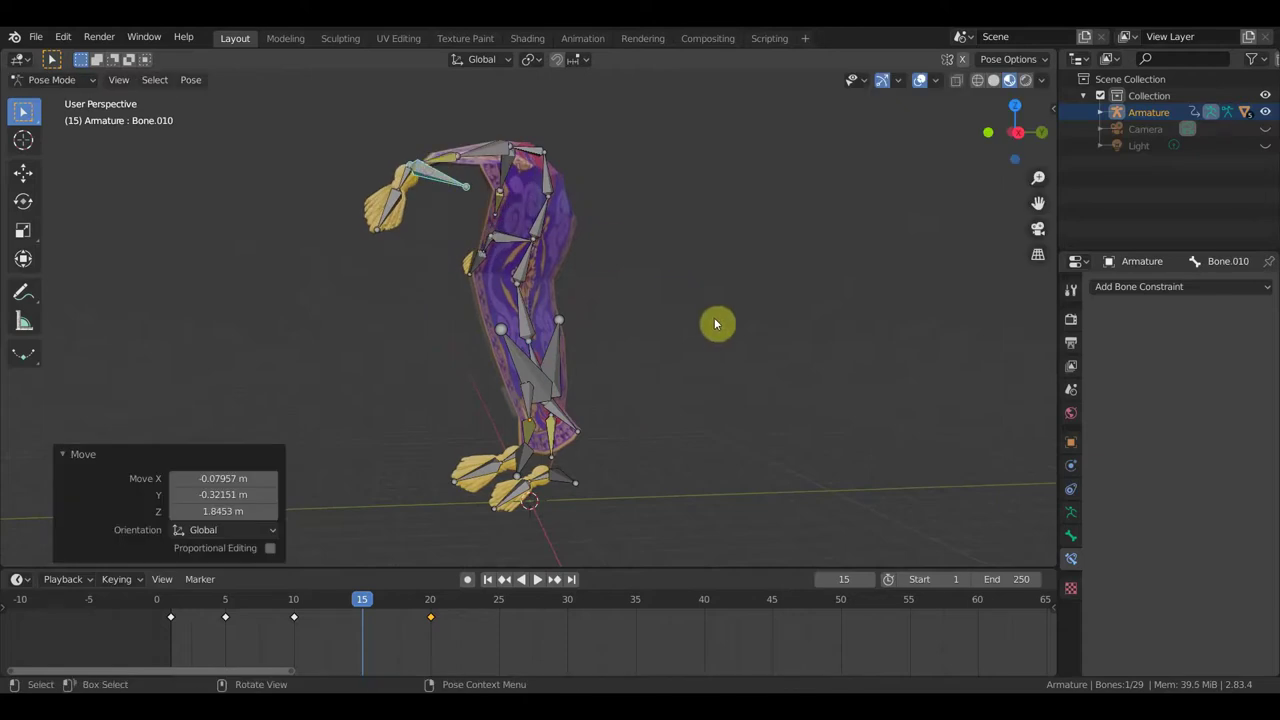
# - Key LocRot for all bones at frame 15
pyautogui.press('a')
pyautogui.press('i')
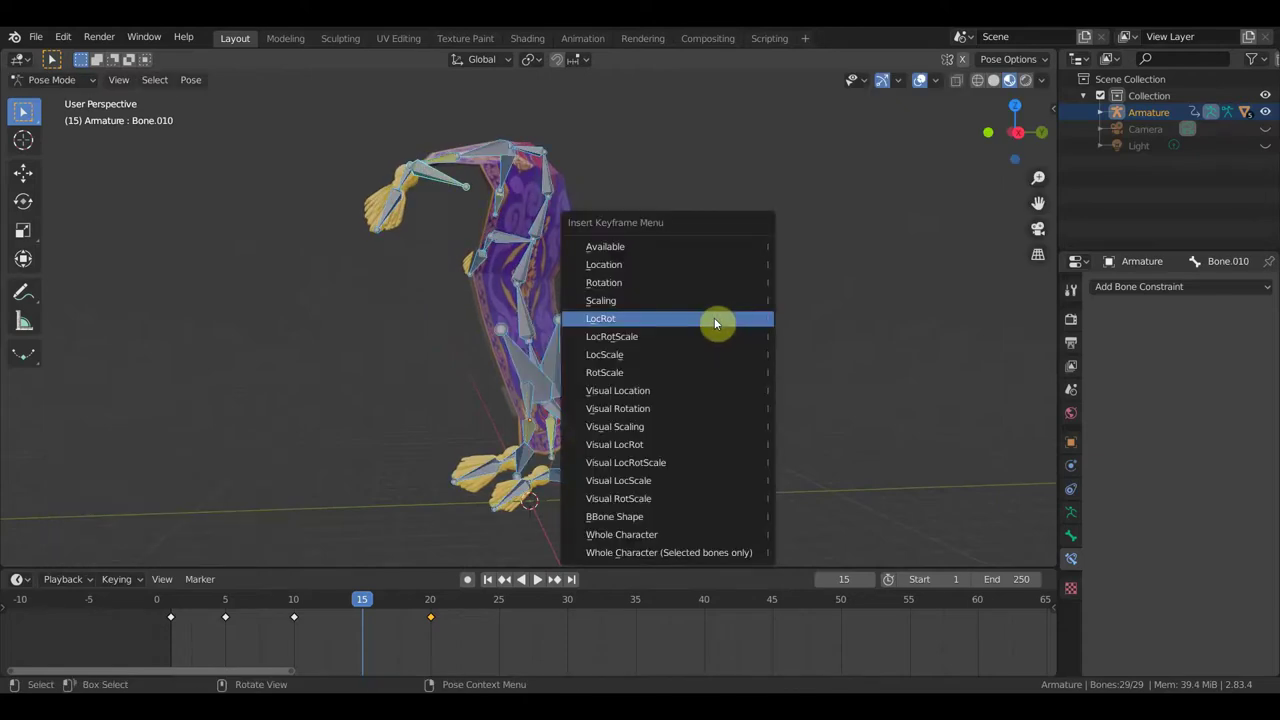
pyautogui.click(715, 320)
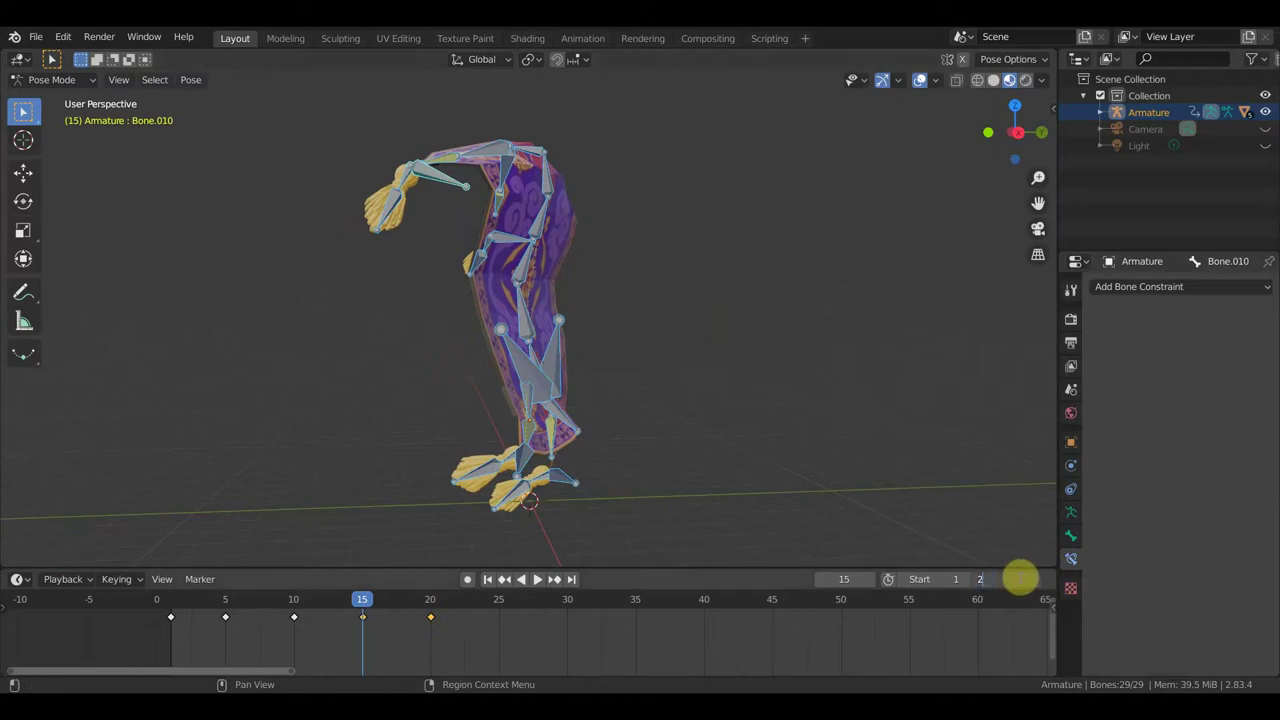
# - Set the end frame to 20, hide viewport overlays, and play the animation
pyautogui.moveTo(1020, 578); pyautogui.dragTo(1040, 578)
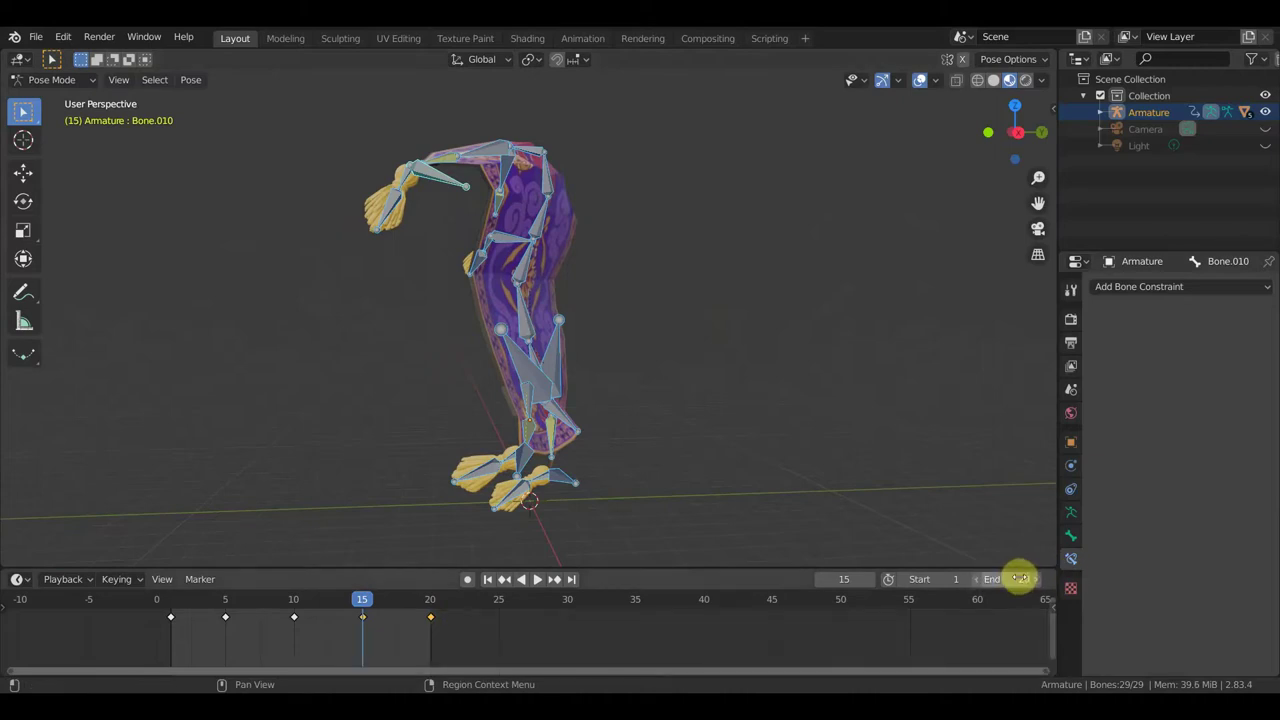
pyautogui.click(924, 80)
pyautogui.scroll(-4, 674, 420)
pyautogui.scroll(3, 674, 420)
pyautogui.moveTo(674, 420); pyautogui.dragTo(755, 434, button='middle')
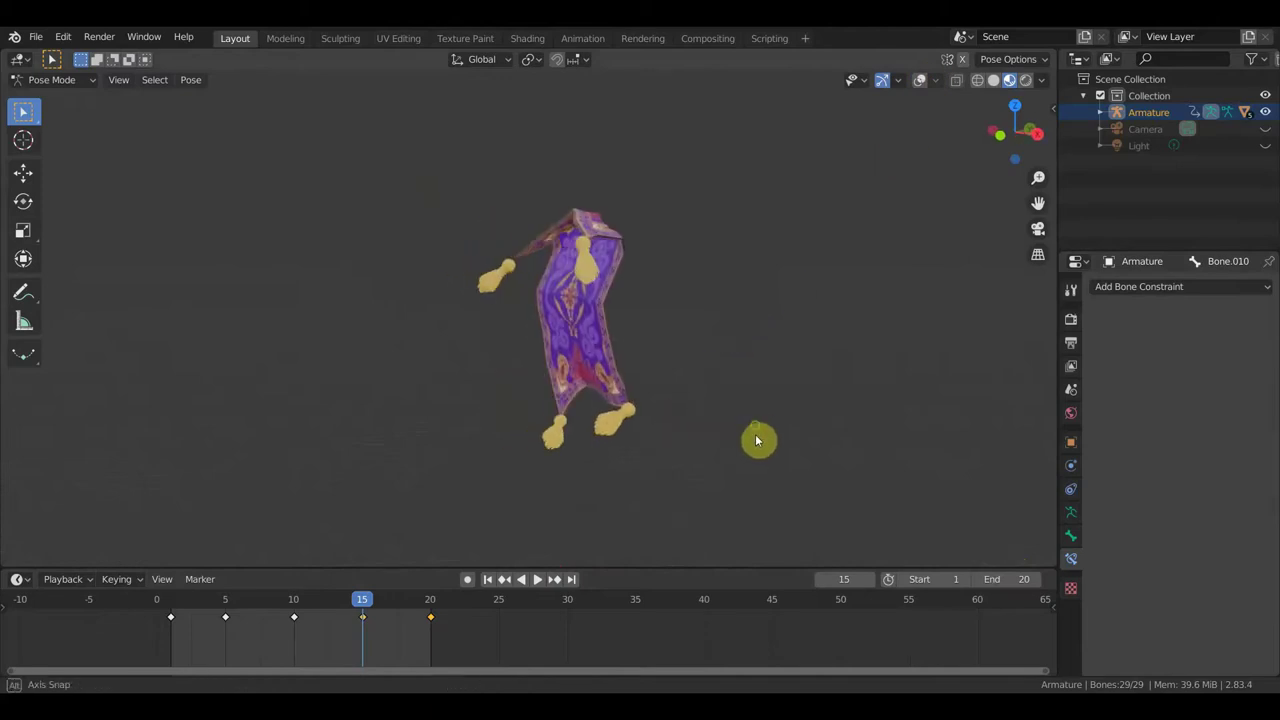
pyautogui.click(538, 580)
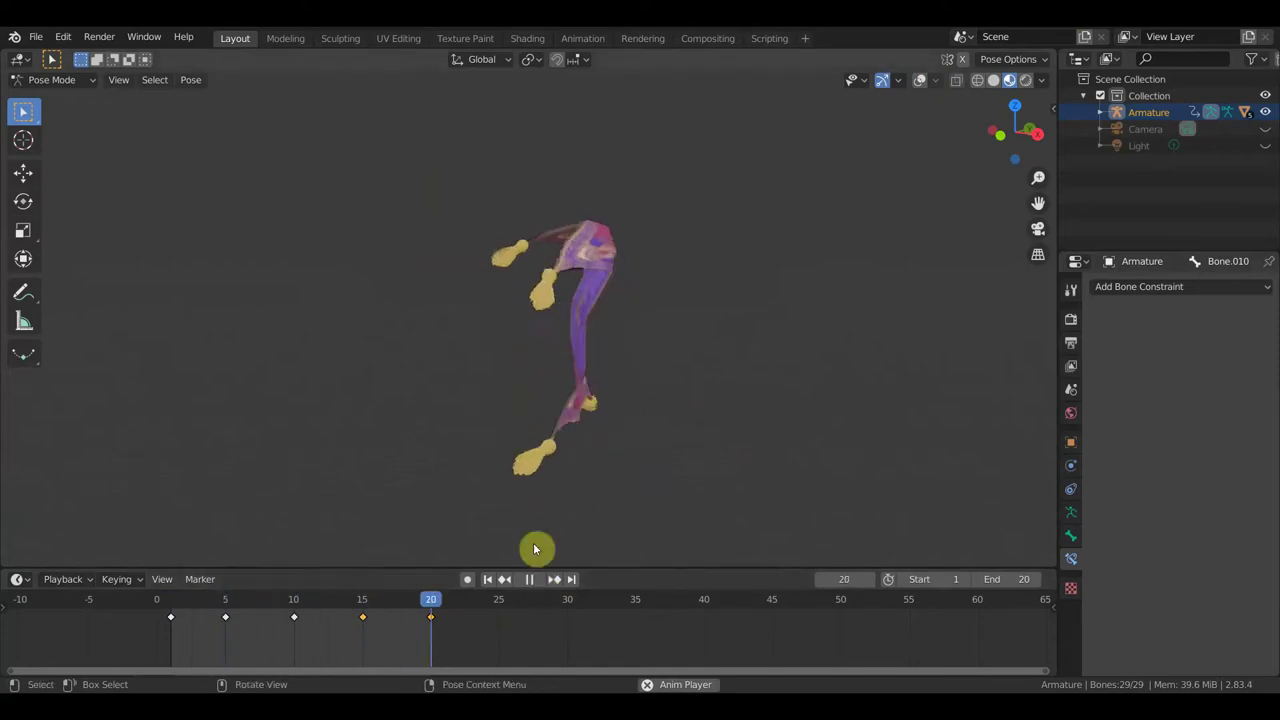
pyautogui.click(529, 579)
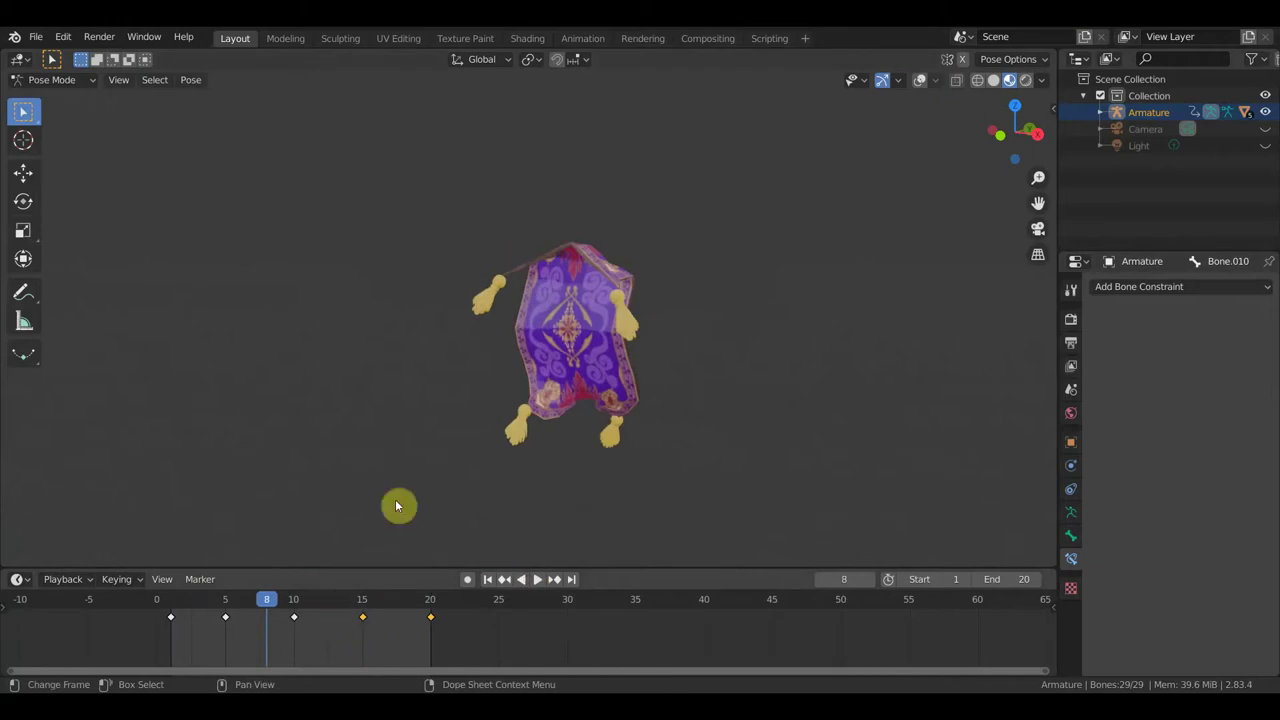
# - Scrub from frame 5 to 20 to check the motion, returning to frame 5
pyautogui.moveTo(237, 604); pyautogui.dragTo(225, 604)
pyautogui.moveTo(466, 416)
pyautogui.mouseDown(button='middle')
pyautogui.moveTo(599, 348)
pyautogui.moveTo(454, 288)
pyautogui.mouseUp(button='middle')
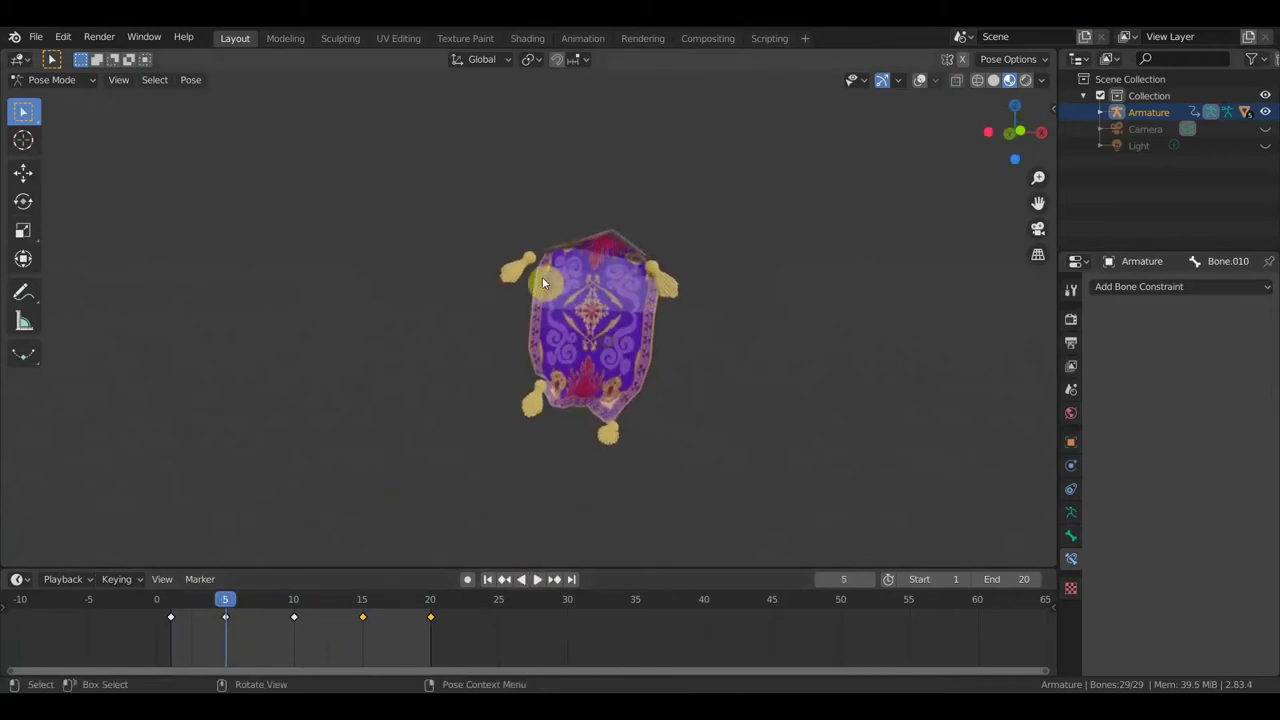
pyautogui.moveTo(555, 275); pyautogui.dragTo(373, 331, button='middle')
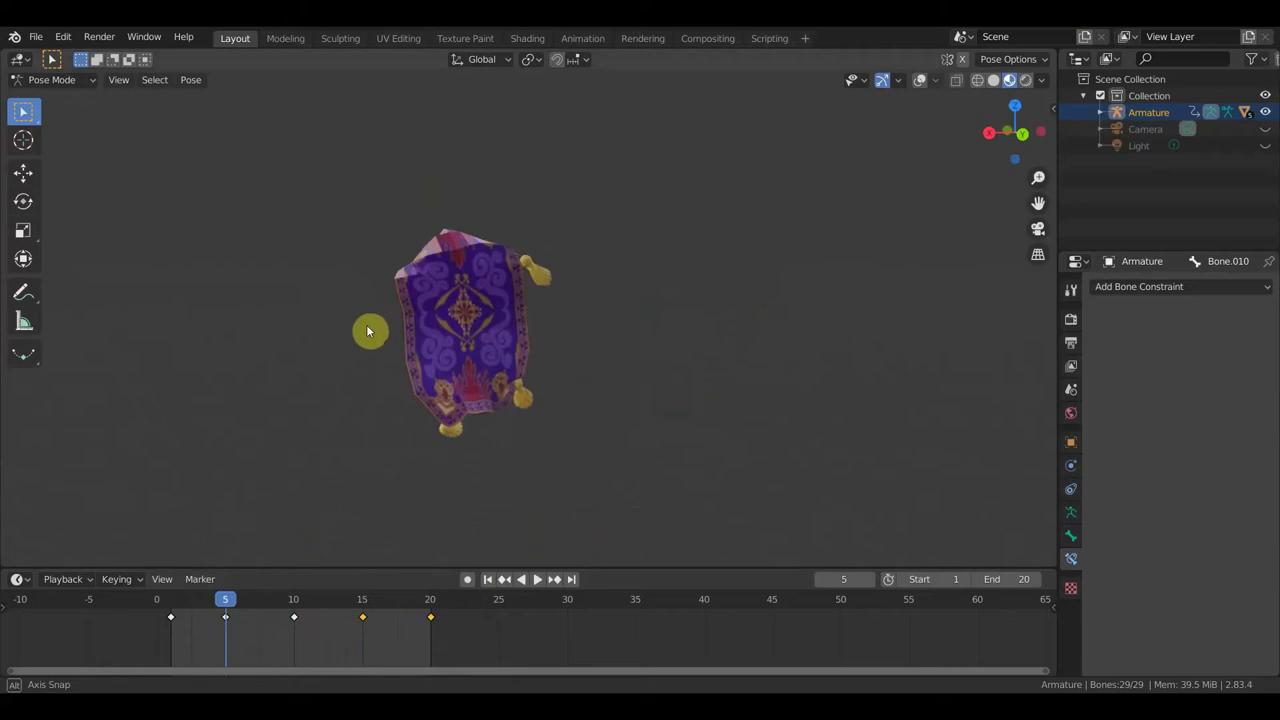
pyautogui.moveTo(229, 606)
pyautogui.mouseDown()
pyautogui.moveTo(435, 627)
pyautogui.moveTo(163, 611)
pyautogui.moveTo(220, 617)
pyautogui.moveTo(226, 634)
pyautogui.mouseUp()
pyautogui.click(443, 390)
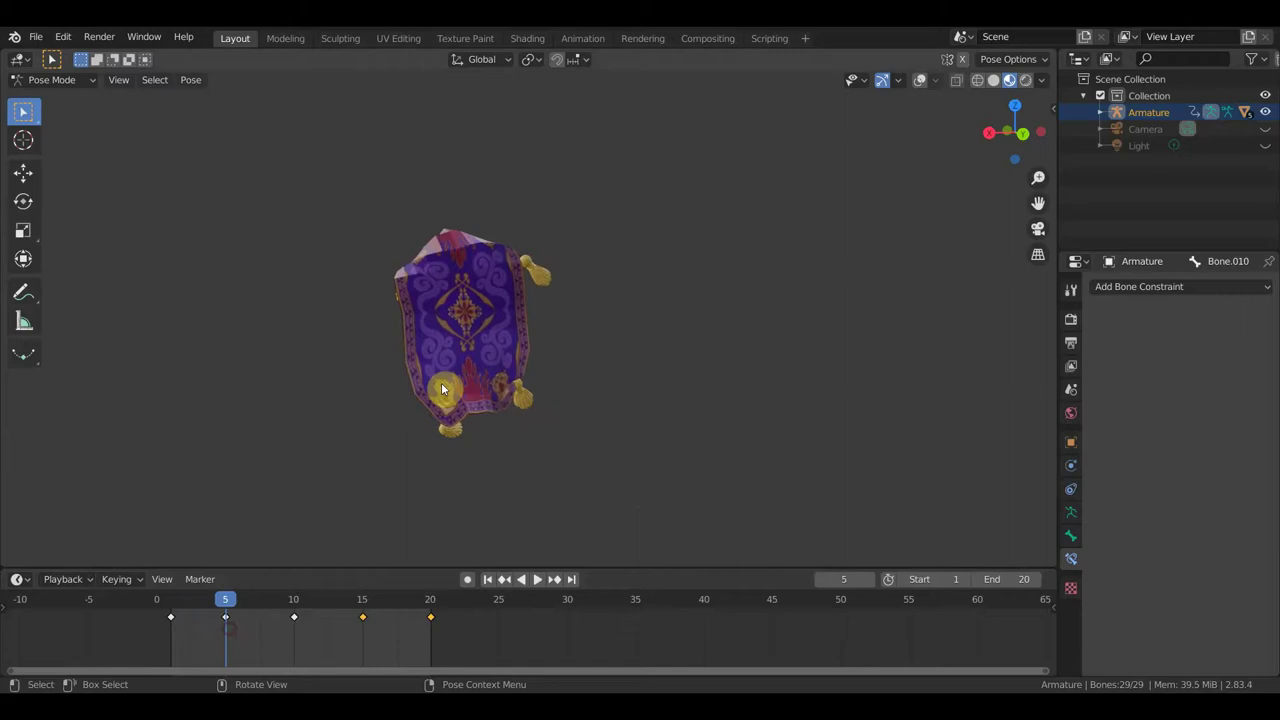
# - Show the overlays again and move the root Bone slightly
pyautogui.click(920, 81)
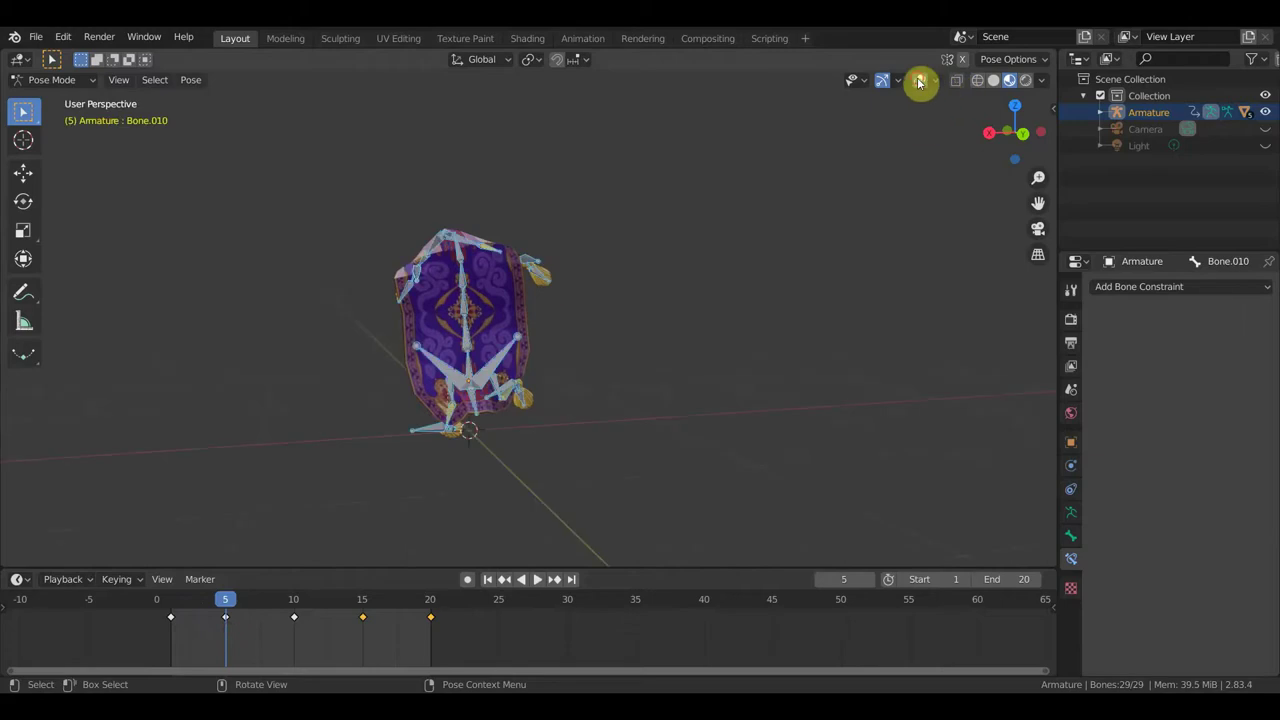
pyautogui.click(474, 370)
pyautogui.press('g')
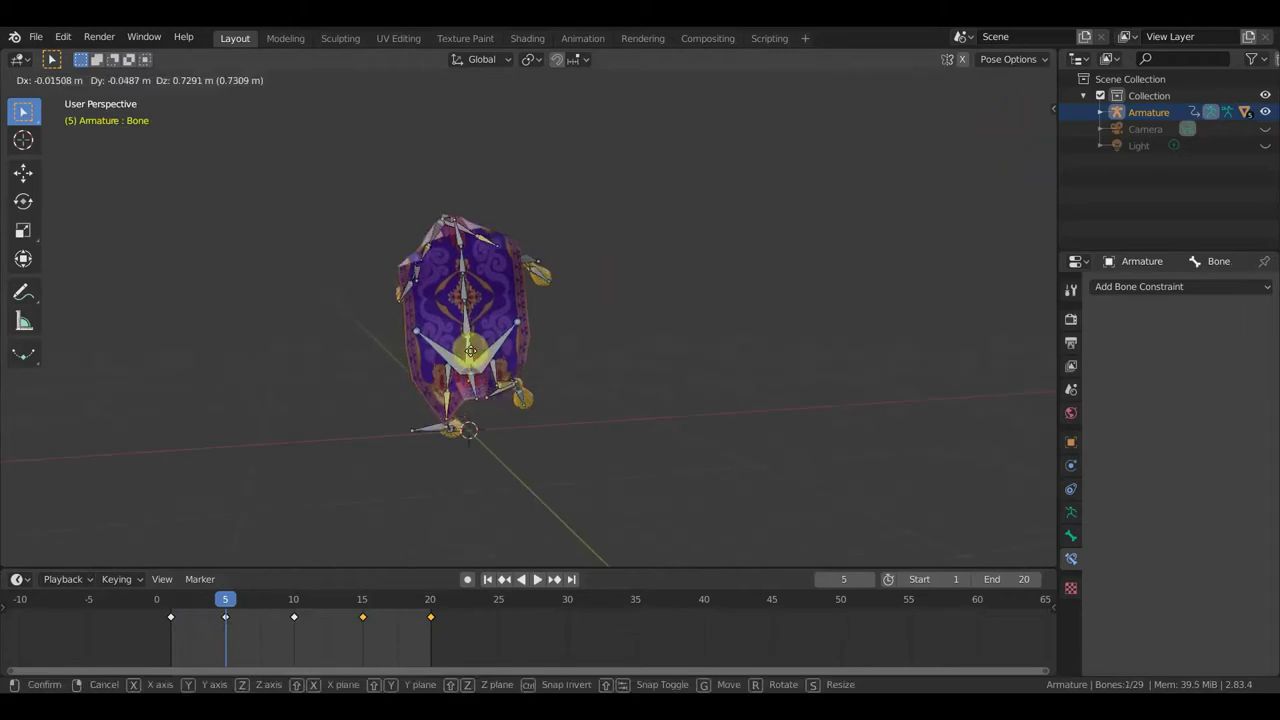
pyautogui.click(472, 355)
# - Move tassel Bone.010 to the left and raise Bone.022
pyautogui.moveTo(577, 354)
pyautogui.mouseDown(button='middle')
pyautogui.moveTo(708, 346)
pyautogui.moveTo(562, 286)
pyautogui.moveTo(663, 273)
pyautogui.mouseUp(button='middle')
pyautogui.click(487, 272)
pyautogui.press('g')
pyautogui.click(494, 280)
pyautogui.press('g')
pyautogui.click(514, 277)
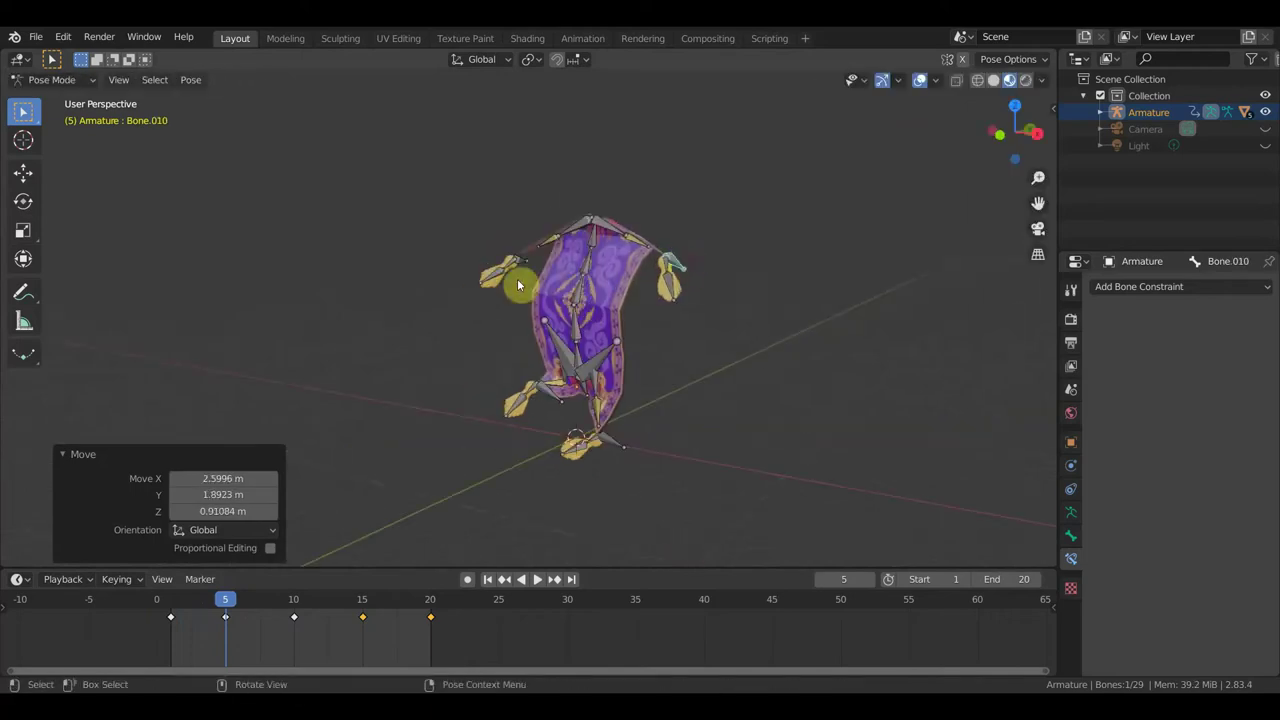
pyautogui.moveTo(514, 277); pyautogui.dragTo(545, 275, button='middle')
pyautogui.click(520, 265)
pyautogui.press('g')
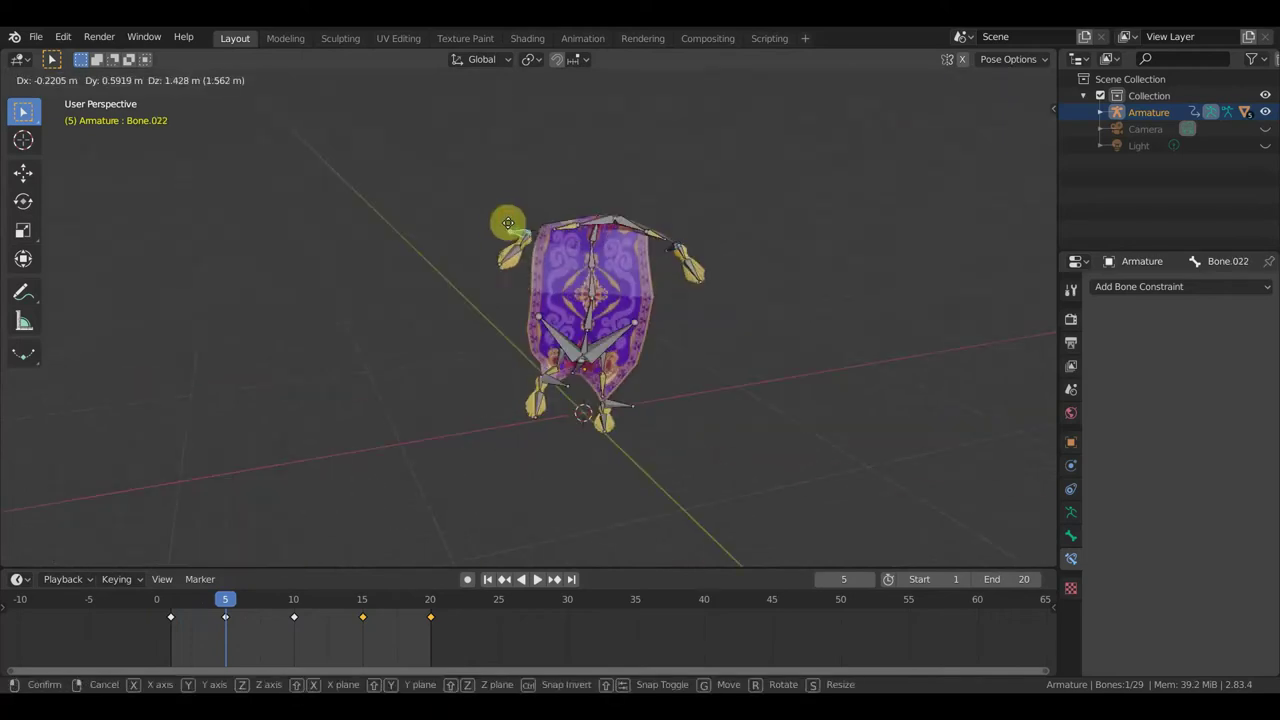
pyautogui.click(520, 217)
# - Rotate carpet bone Bone.001 slightly
pyautogui.moveTo(520, 217)
pyautogui.mouseDown(button='middle')
pyautogui.moveTo(556, 258)
pyautogui.moveTo(548, 251)
pyautogui.mouseUp(button='middle')
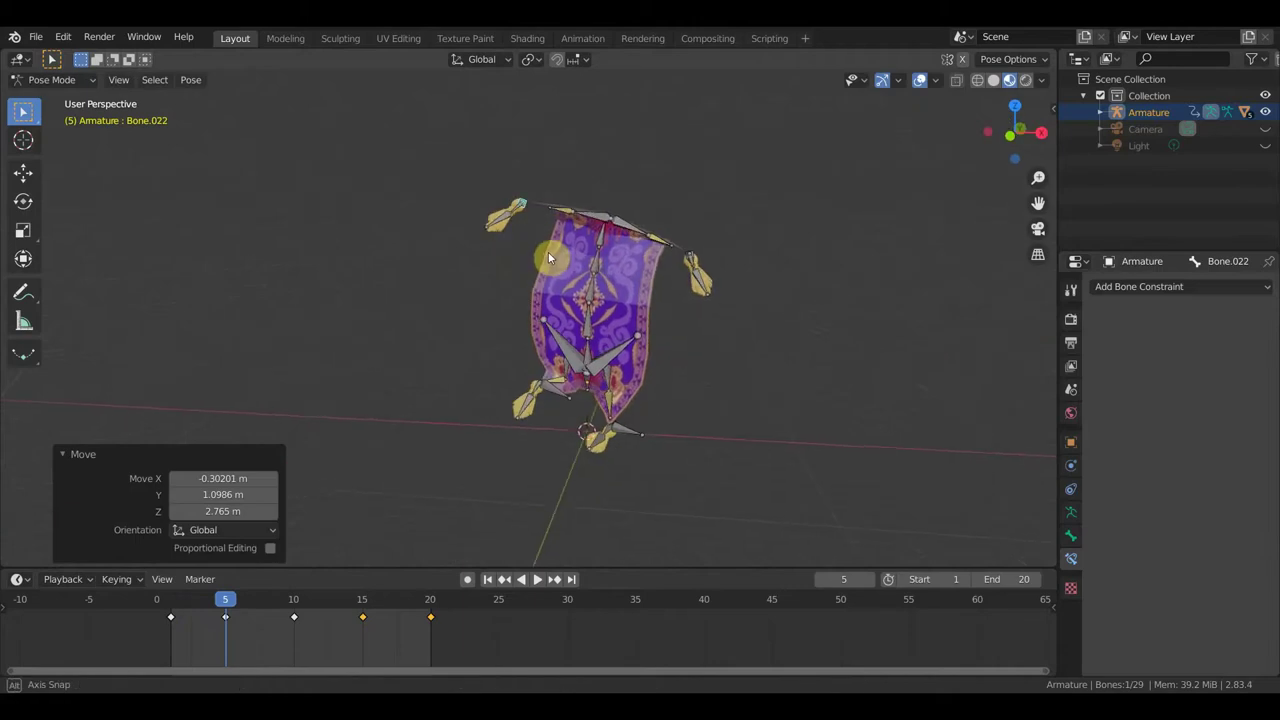
pyautogui.moveTo(612, 312); pyautogui.dragTo(614, 316, button='middle')
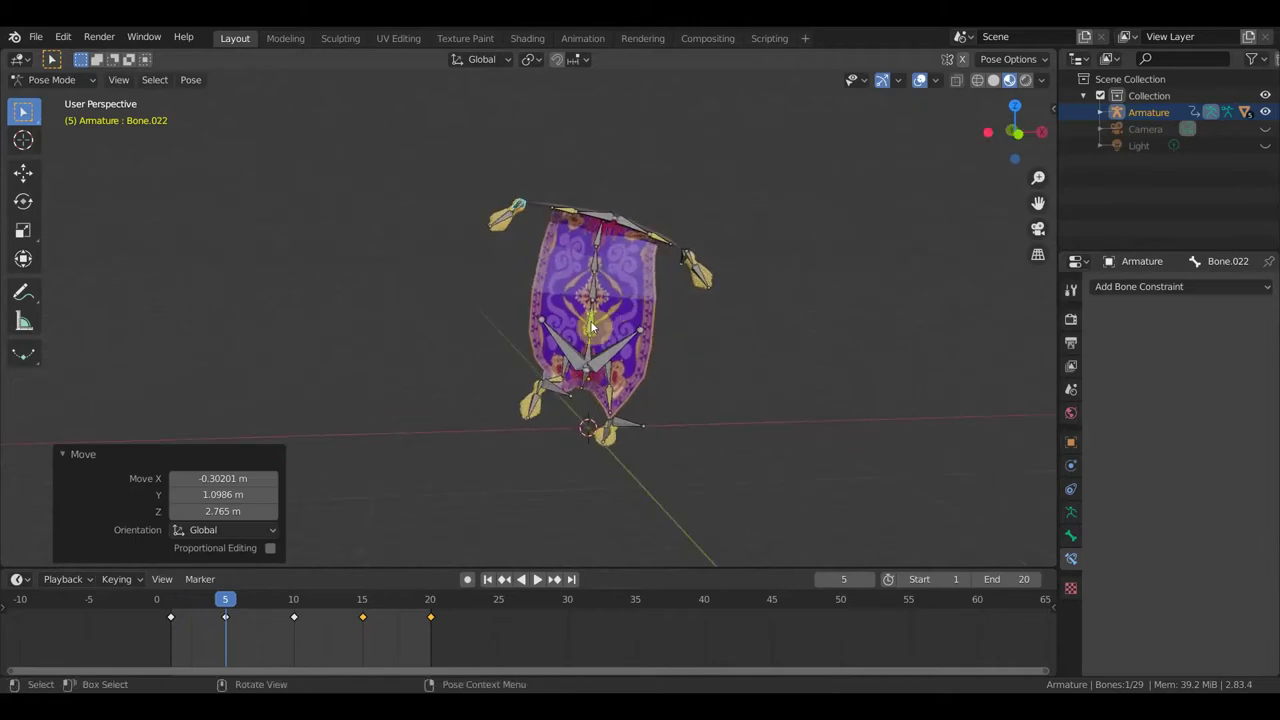
pyautogui.click(641, 327)
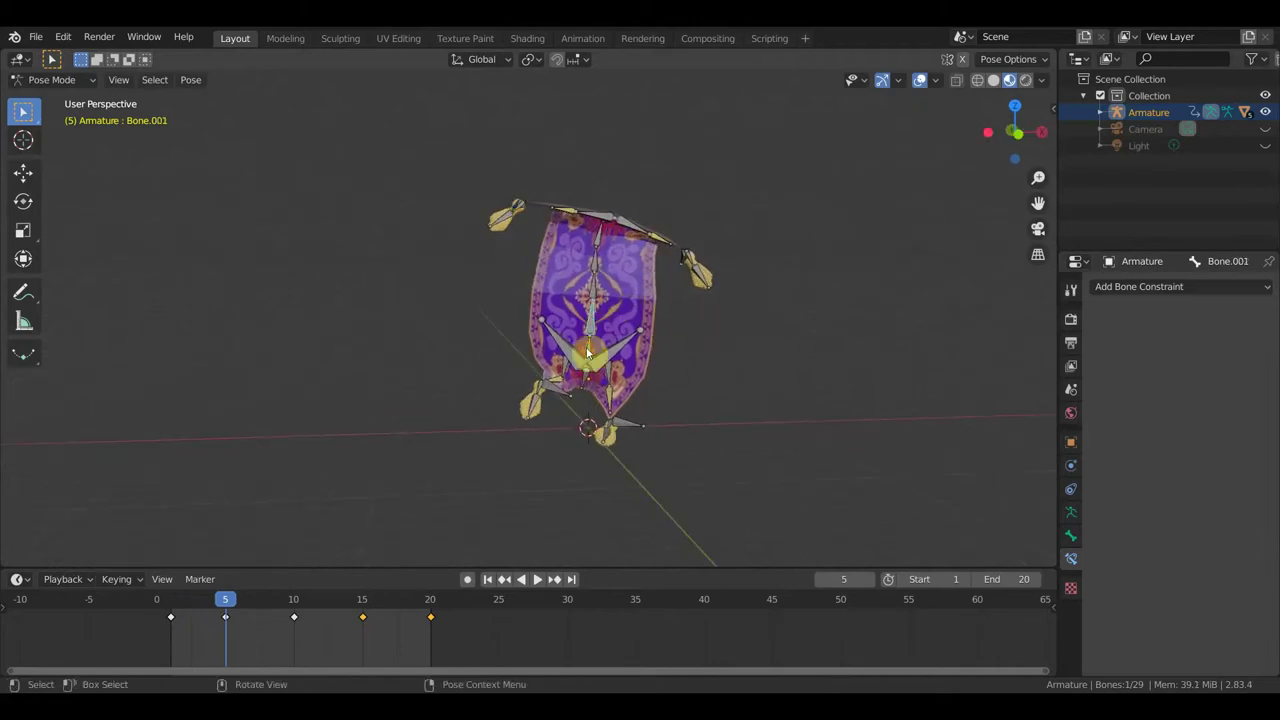
pyautogui.moveTo(799, 369); pyautogui.dragTo(786, 370, button='middle')
pyautogui.press('r')
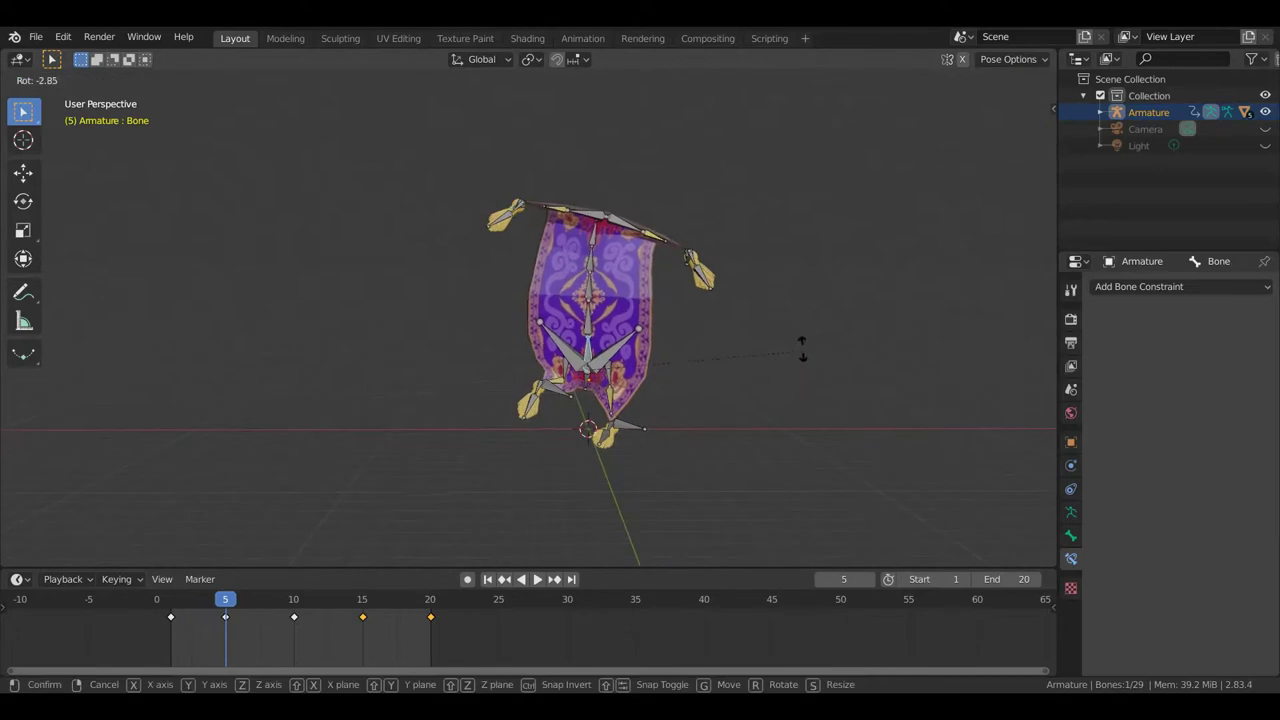
pyautogui.click(800, 343)
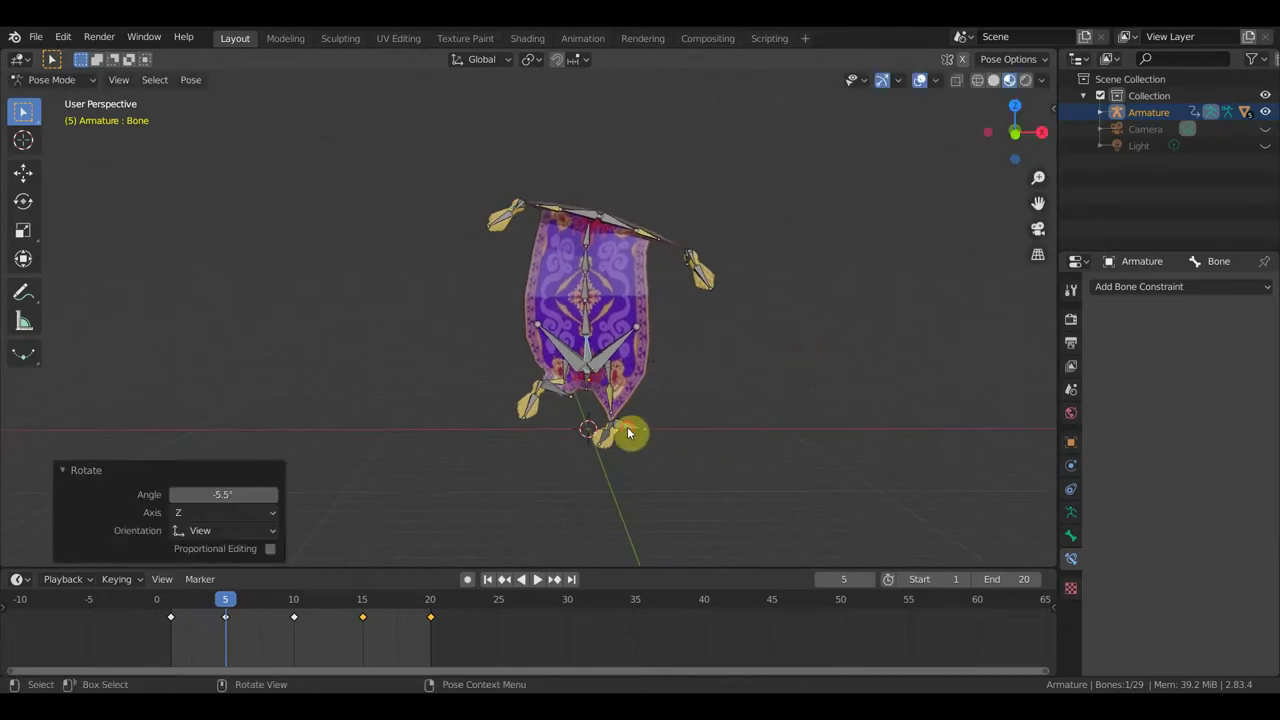
# - Move Bone.015 by 2.0134 m and Bone.027 by -1.2869 m along X
pyautogui.click(627, 426)
pyautogui.press('g')
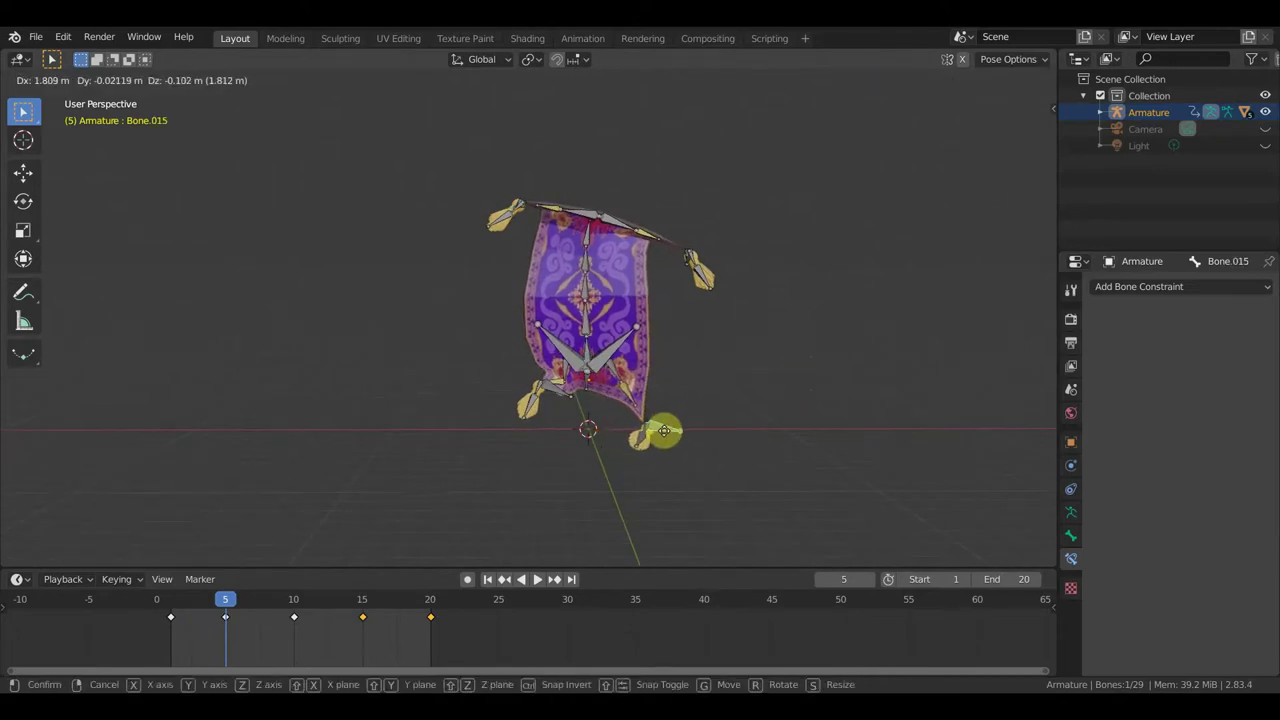
pyautogui.click(668, 428)
pyautogui.moveTo(640, 432)
pyautogui.mouseDown(button='middle')
pyautogui.moveTo(556, 390)
pyautogui.moveTo(483, 405)
pyautogui.moveTo(746, 386)
pyautogui.mouseUp(button='middle')
pyautogui.click(556, 390)
pyautogui.press('g')
pyautogui.click(530, 389)
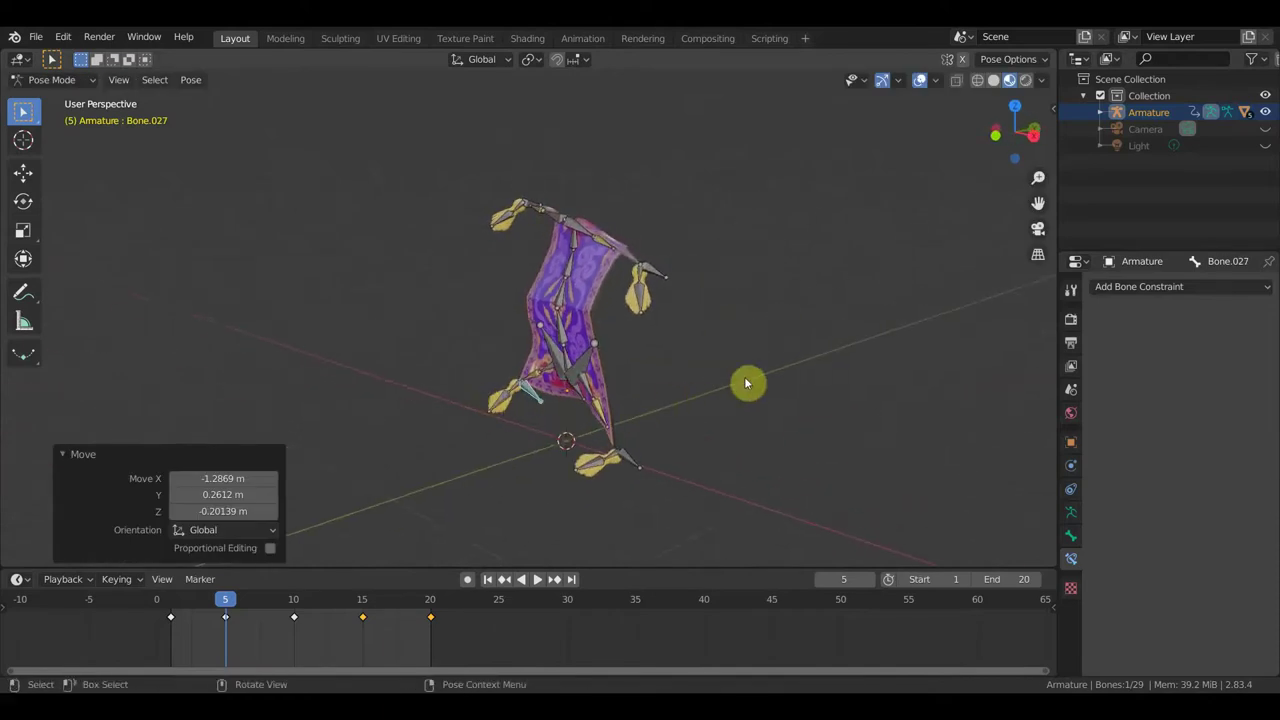
# - Key LocRot for all bones at frame 5 and start playback
pyautogui.press('a')
pyautogui.press('i')
pyautogui.click(746, 380)
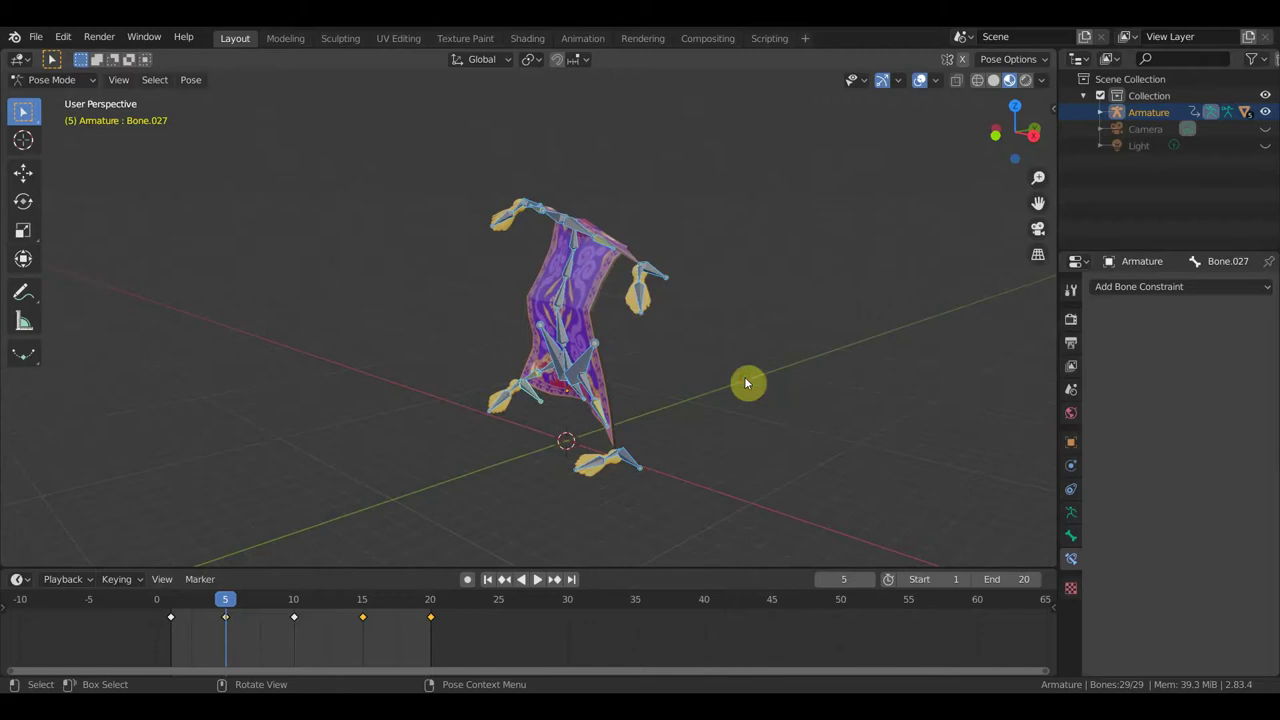
pyautogui.click(535, 582)
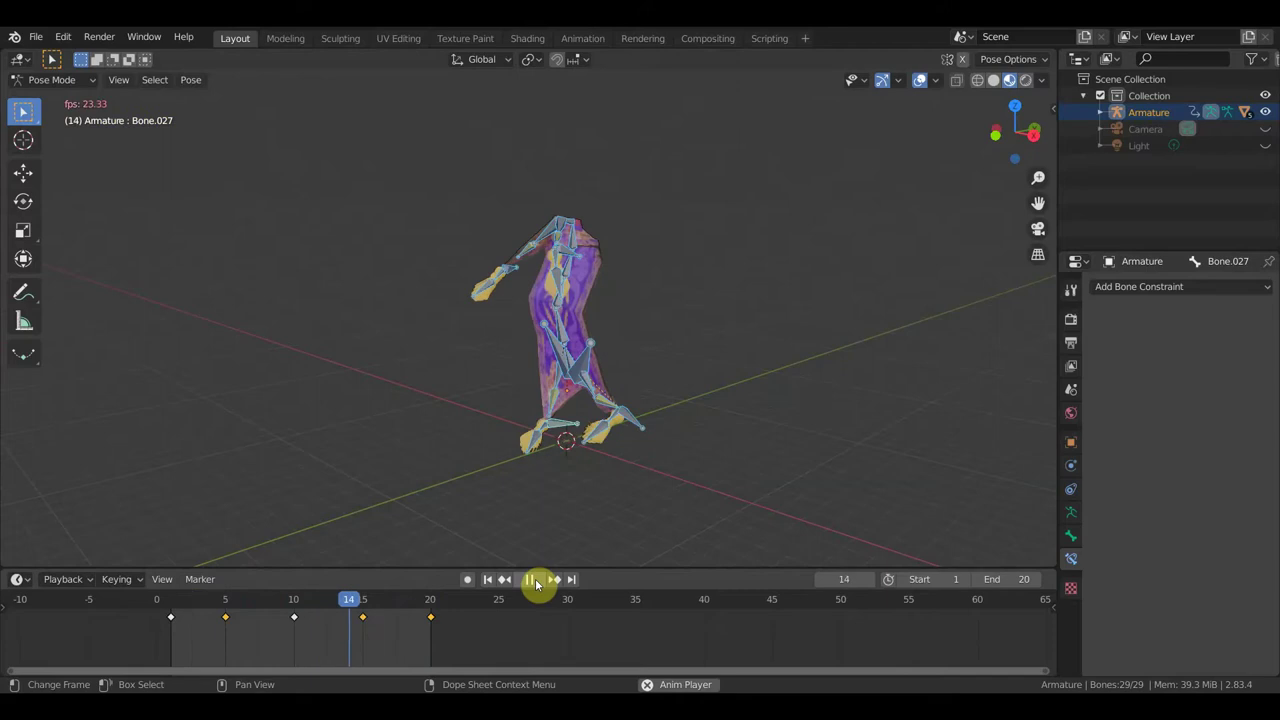
# - Stop playback, scrub back to frames 9 and 1 from several angles, then replay to frame 20
pyautogui.click(536, 582)
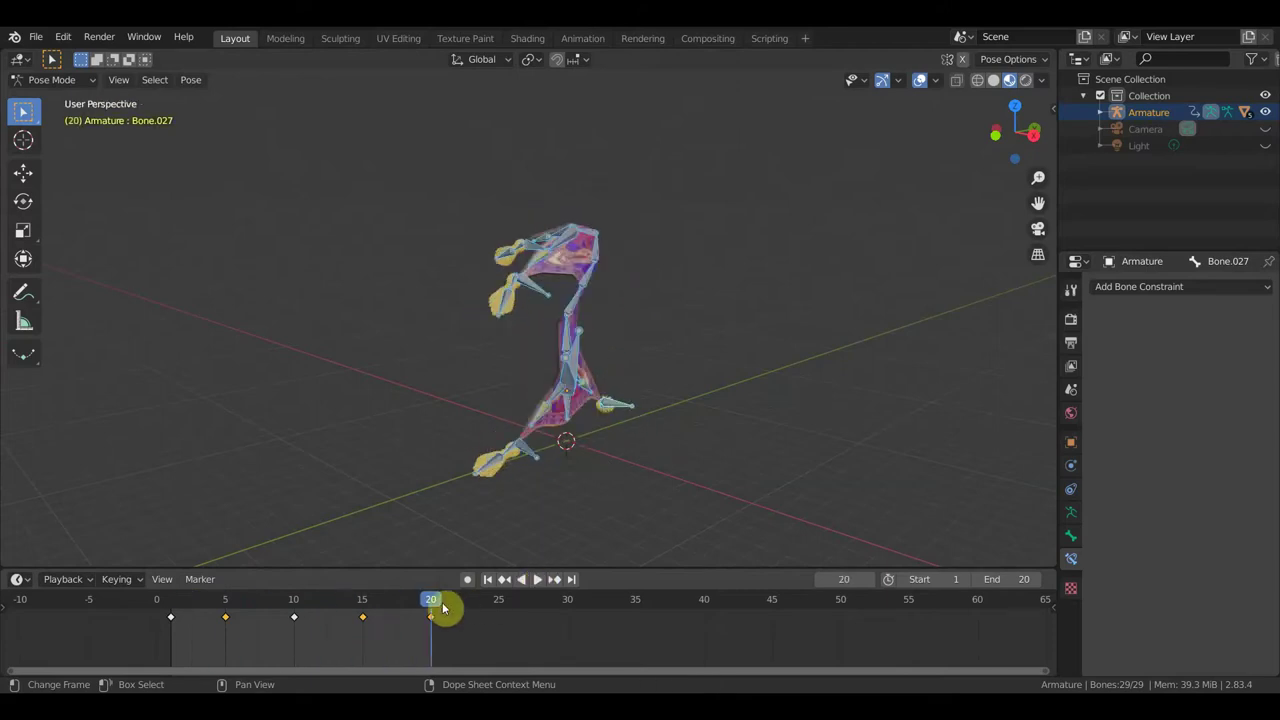
pyautogui.moveTo(425, 609); pyautogui.dragTo(228, 624)
pyautogui.moveTo(490, 528); pyautogui.dragTo(574, 517, button='middle')
pyautogui.moveTo(202, 602)
pyautogui.mouseDown()
pyautogui.moveTo(171, 601)
pyautogui.moveTo(460, 616)
pyautogui.moveTo(298, 612)
pyautogui.mouseUp()
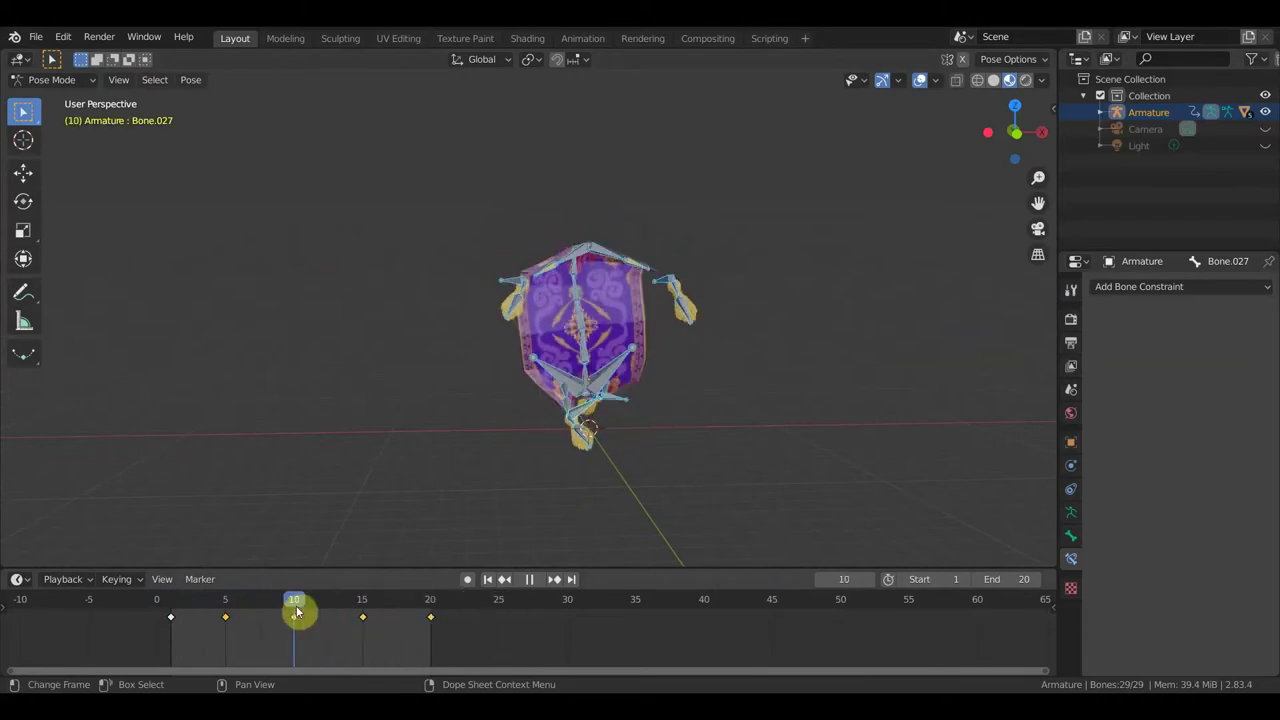
pyautogui.moveTo(571, 443)
pyautogui.mouseDown(button='middle')
pyautogui.moveTo(486, 434)
pyautogui.moveTo(572, 430)
pyautogui.moveTo(472, 414)
pyautogui.moveTo(626, 437)
pyautogui.mouseUp(button='middle')
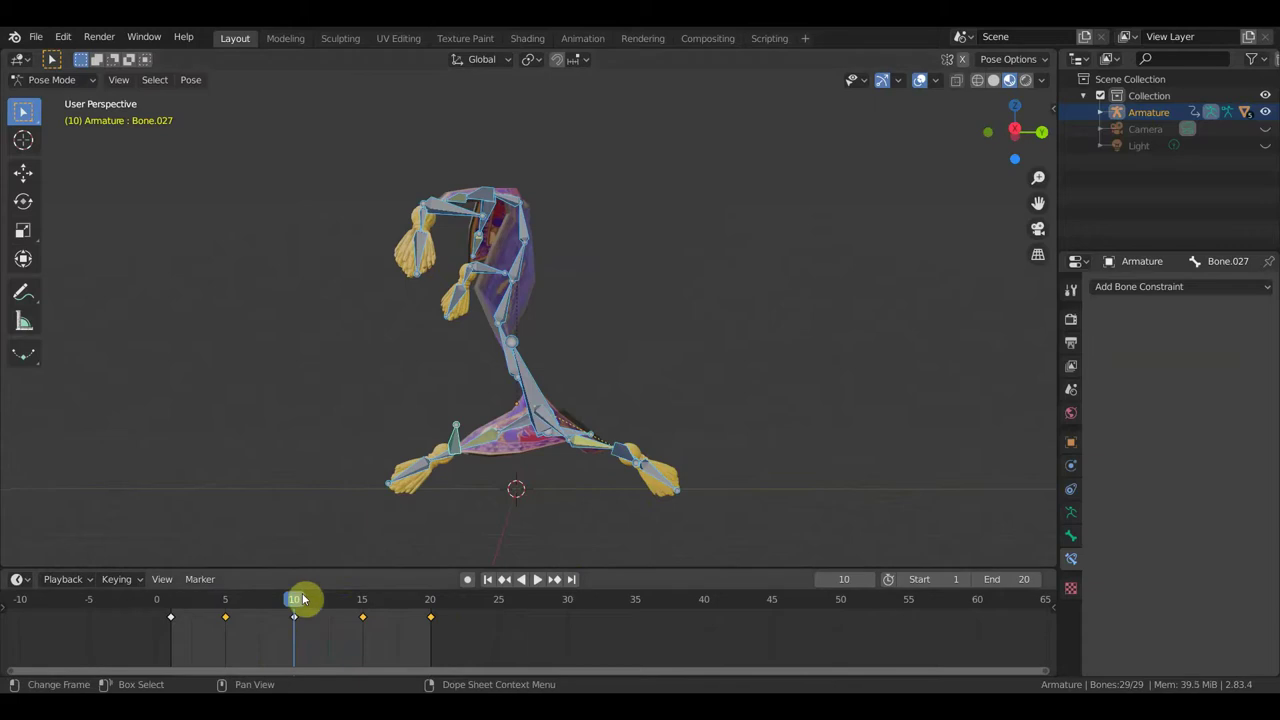
pyautogui.press('space')
pyautogui.moveTo(365, 621); pyautogui.dragTo(446, 643)
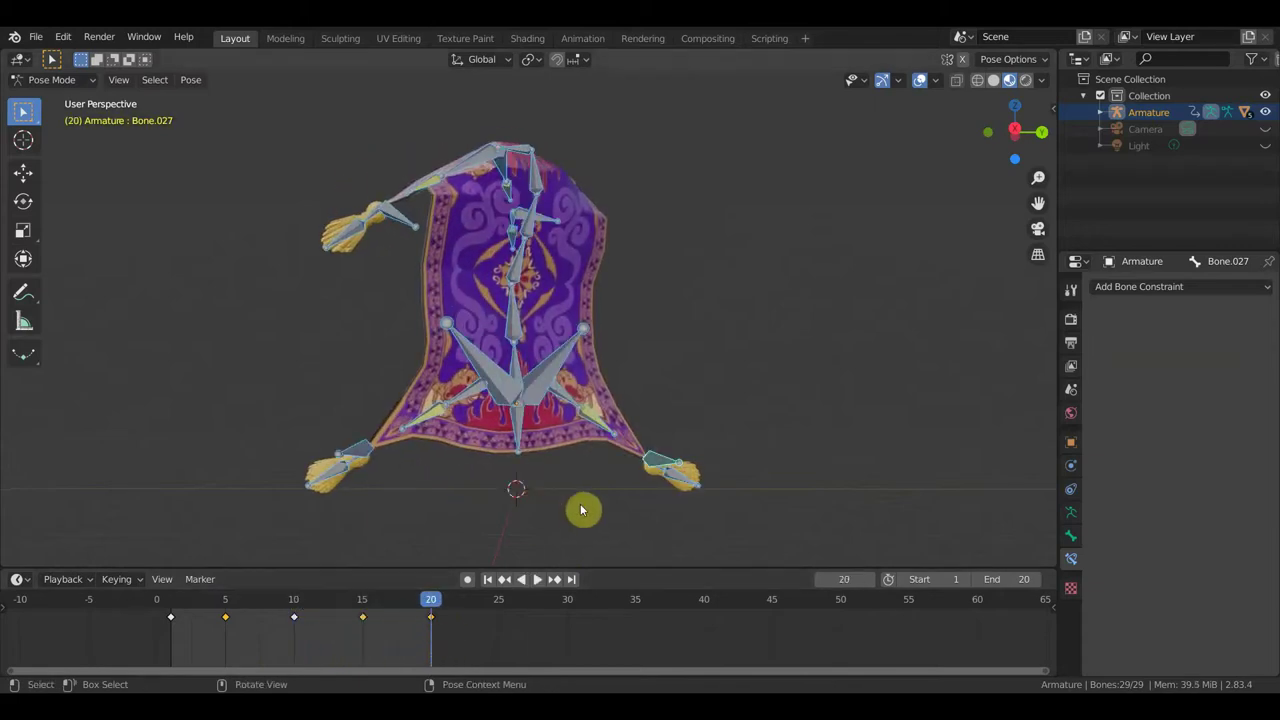
# - At frame 20, rotate Bone.015 28.7° and shift it; shift Bone.027 and rotate it 14.3°
pyautogui.click(358, 457)
pyautogui.press('r')
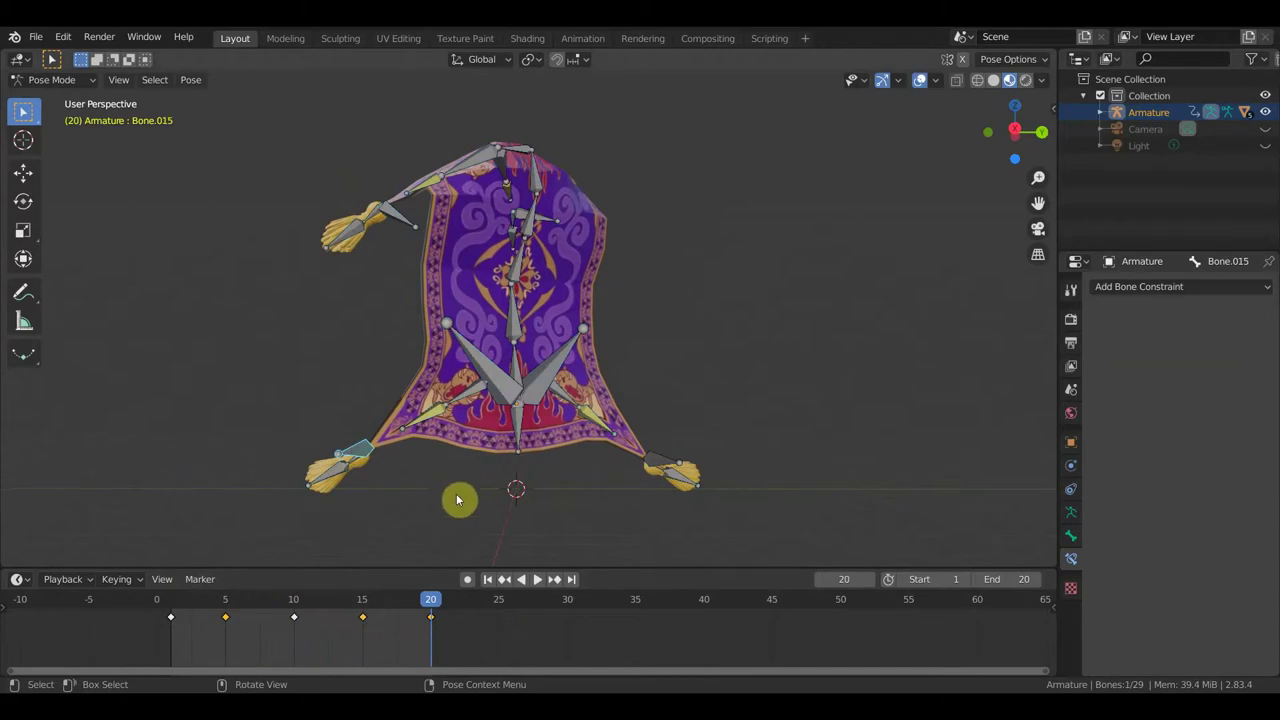
pyautogui.click(427, 530)
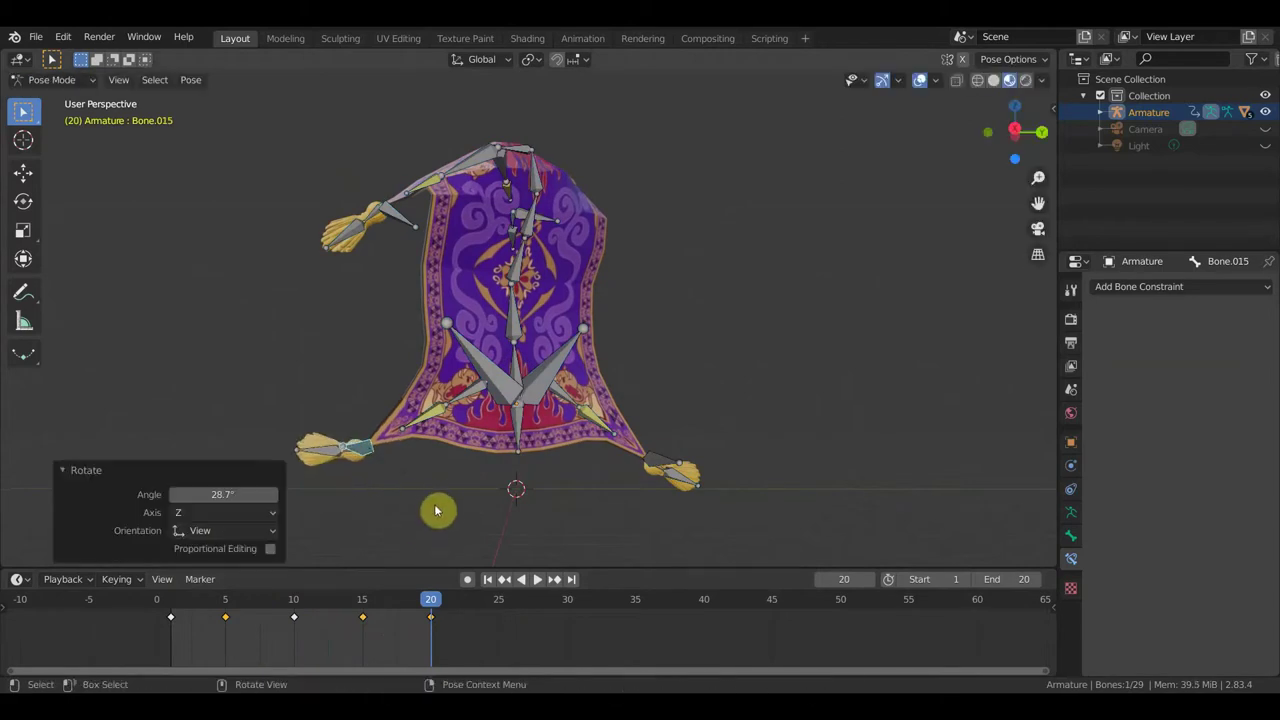
pyautogui.press('g')
pyautogui.click(470, 532)
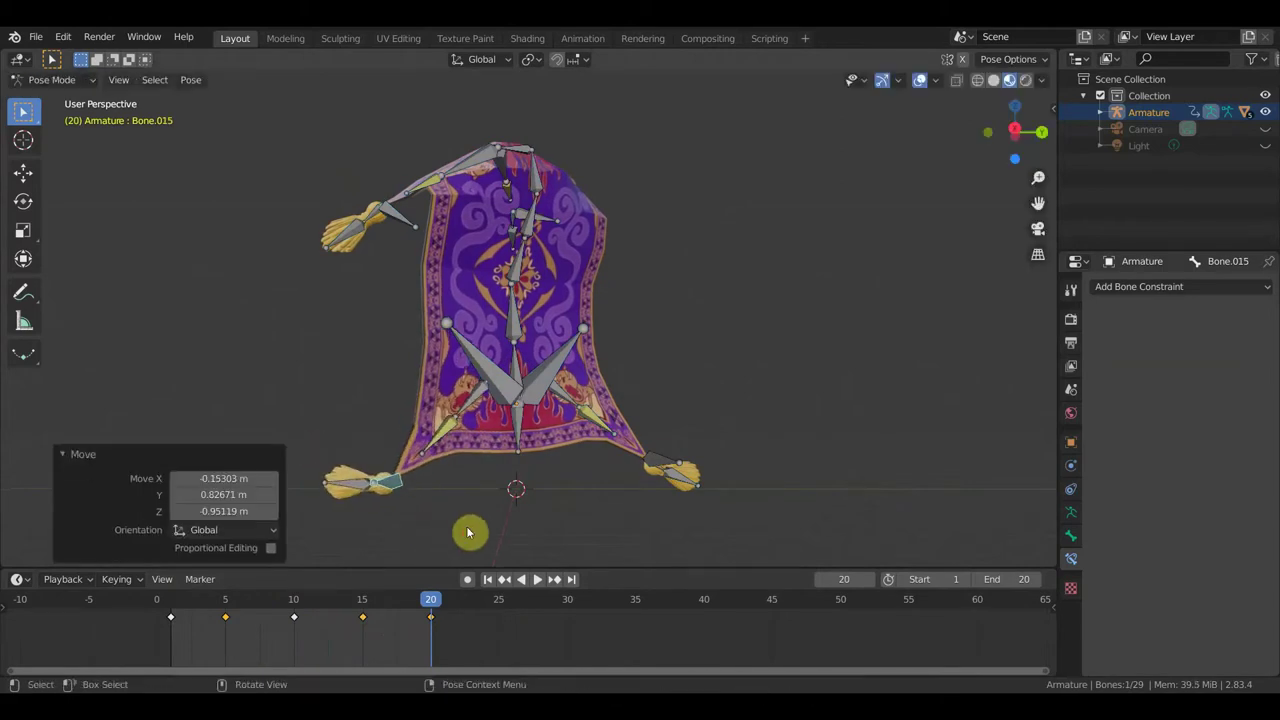
pyautogui.click(660, 470)
pyautogui.press('g')
pyautogui.click(654, 463)
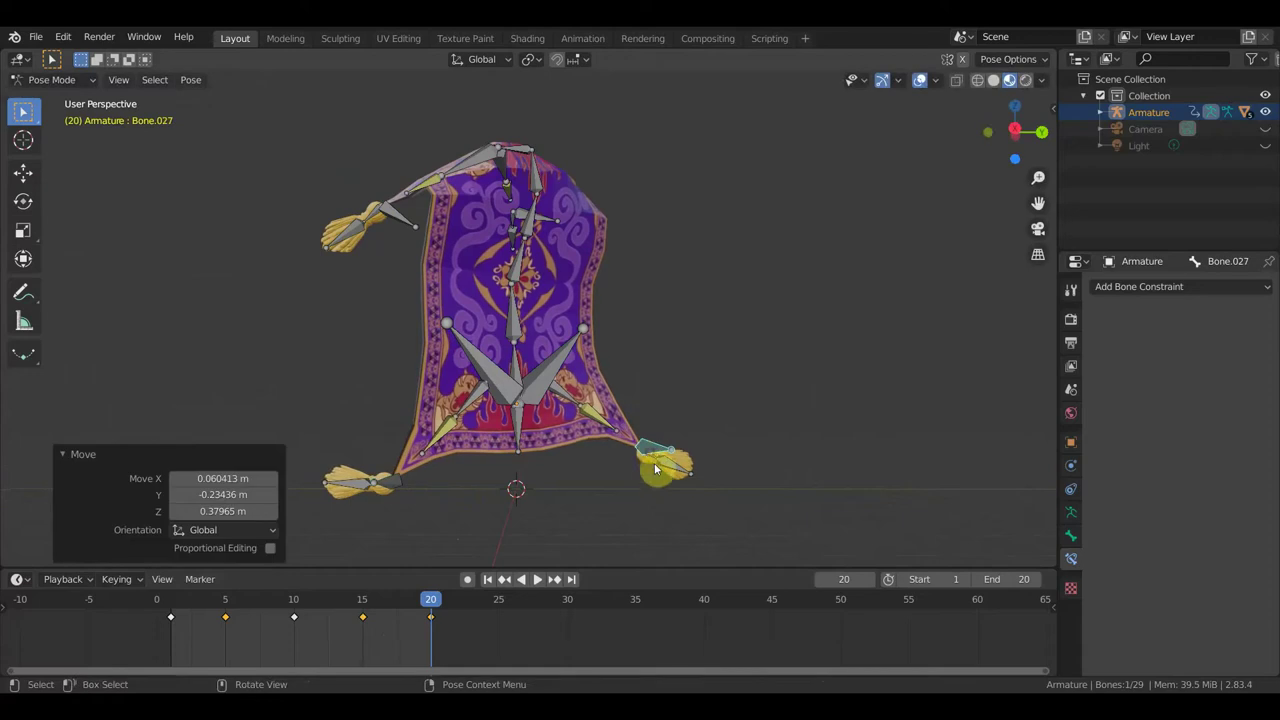
pyautogui.press('r')
pyautogui.click(665, 497)
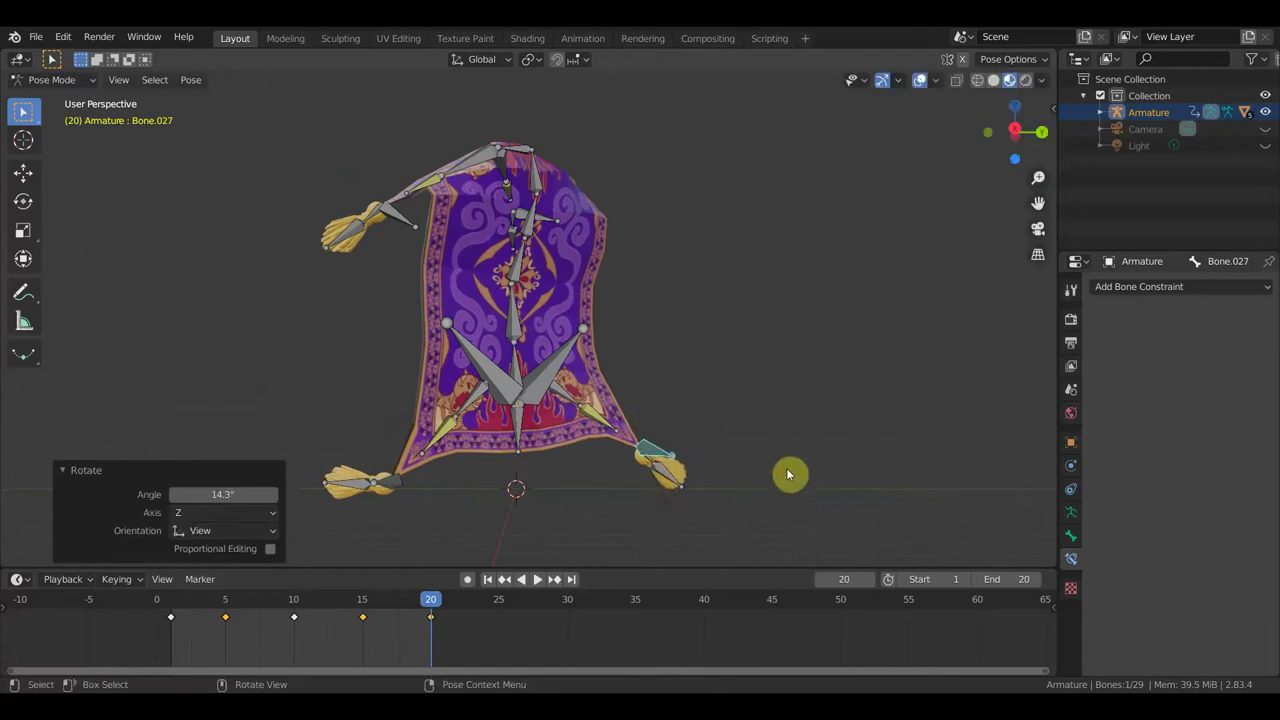
# - Select all bones and key location, rotation and scale on frame 20
pyautogui.press('a')
pyautogui.press('i')
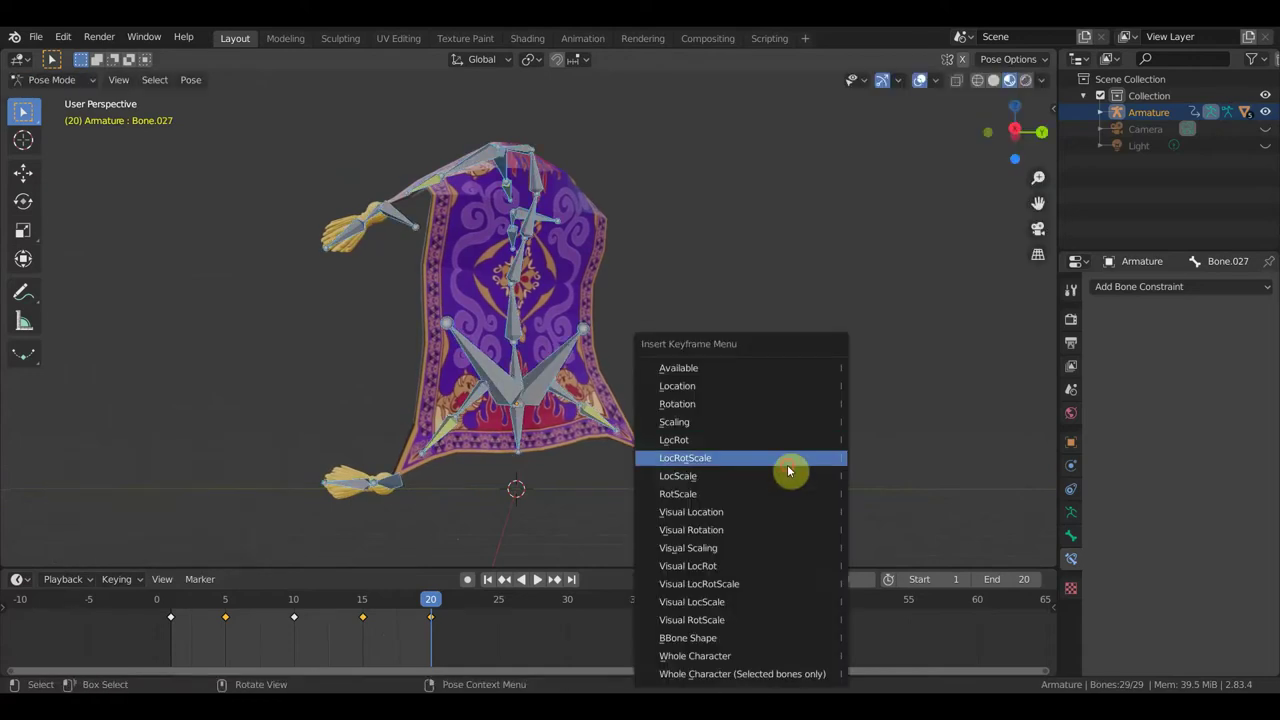
pyautogui.click(787, 459)
# - Back at frame 1, rotate Bone.015 28.8° and shift it; rotate Bone.027 15.3° and shift it
pyautogui.moveTo(428, 603); pyautogui.dragTo(168, 607)
pyautogui.press('space')
pyautogui.press('space')
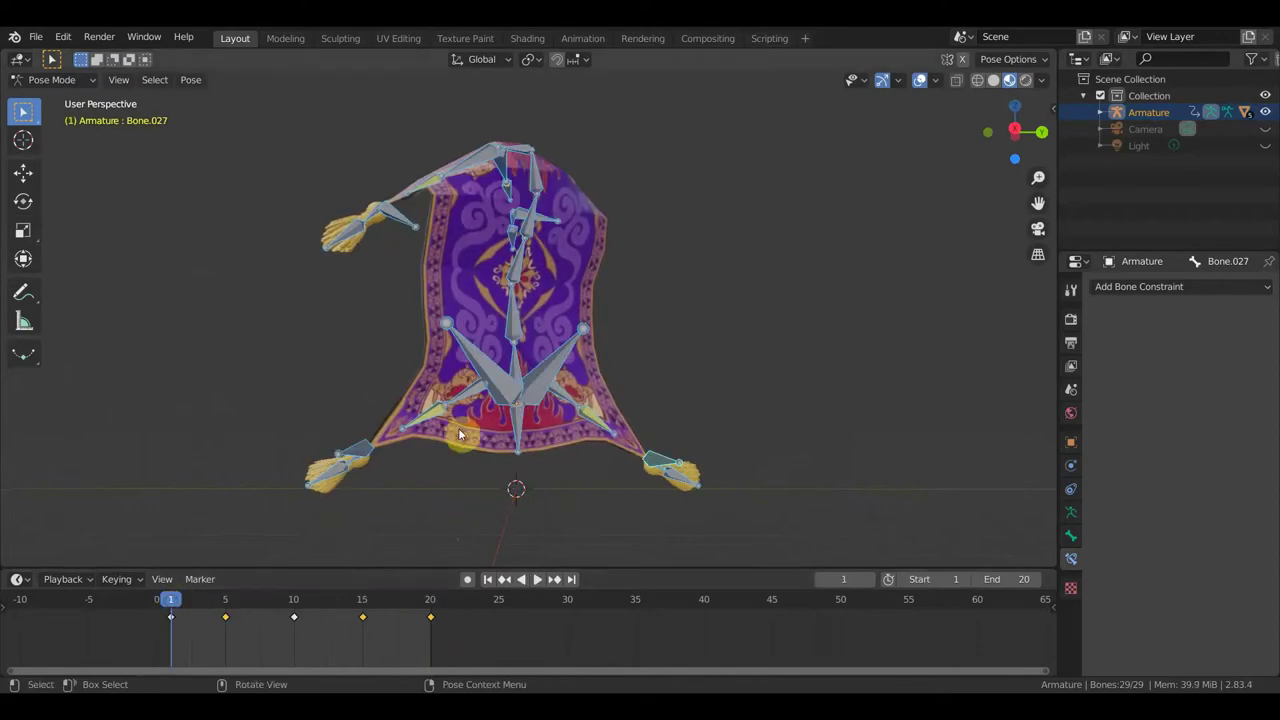
pyautogui.click(364, 452)
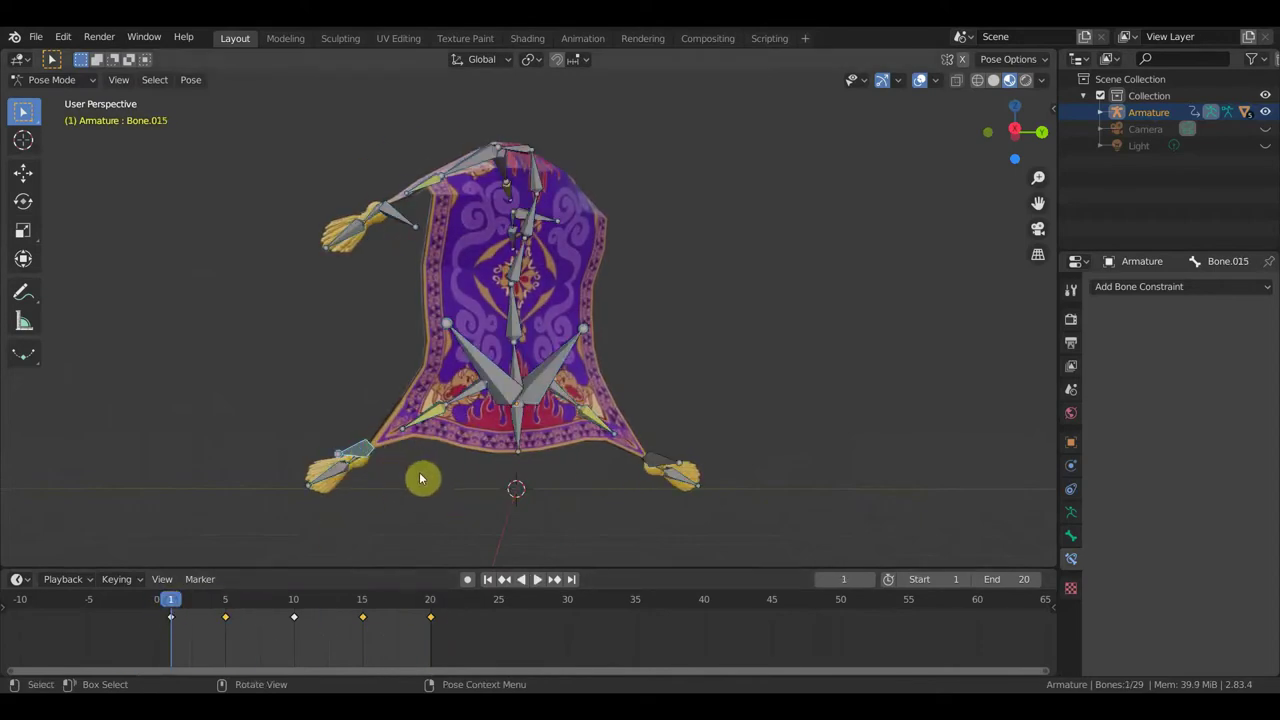
pyautogui.press('r')
pyautogui.click(411, 508)
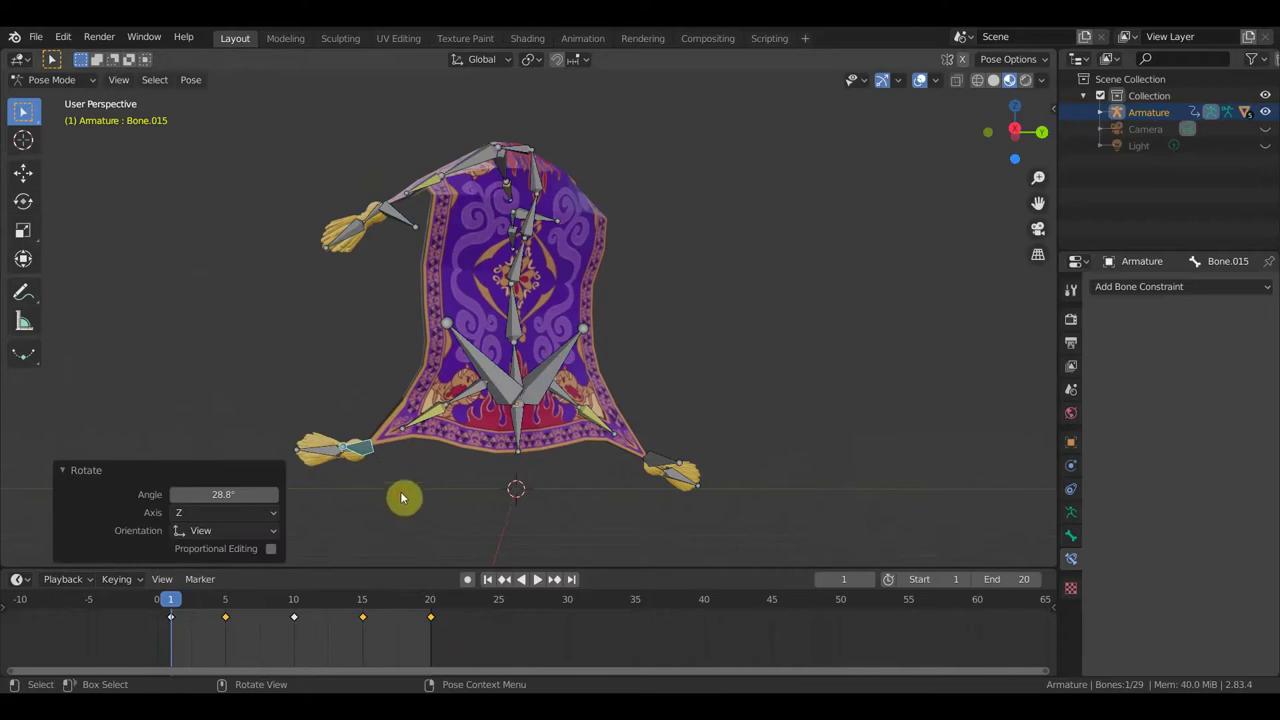
pyautogui.press('g')
pyautogui.click(426, 520)
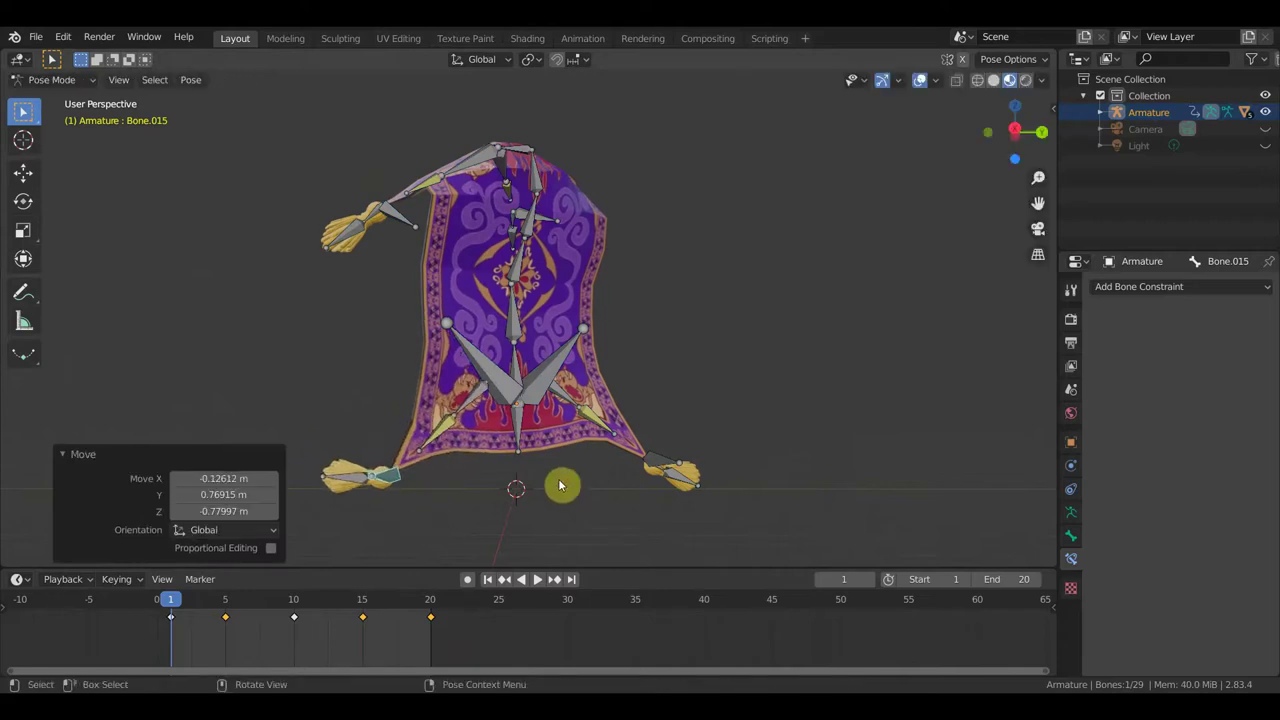
pyautogui.click(660, 468)
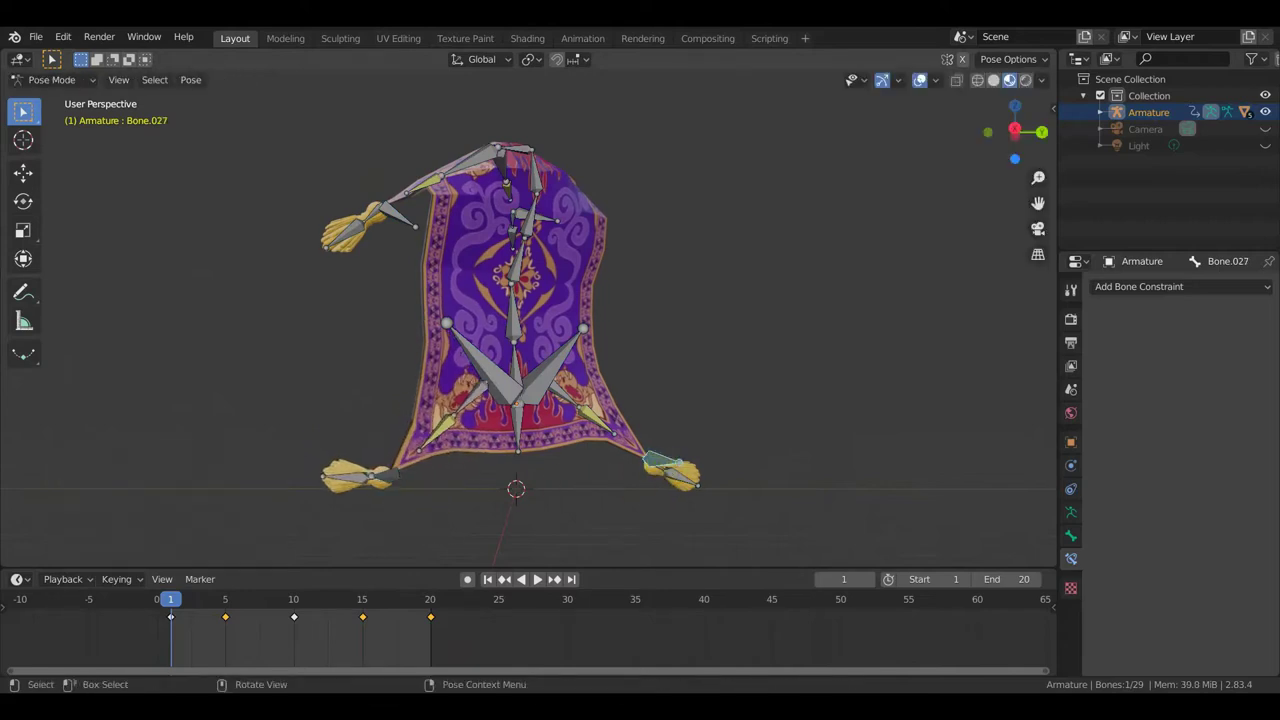
pyautogui.press('r')
pyautogui.click(662, 466)
pyautogui.press('g')
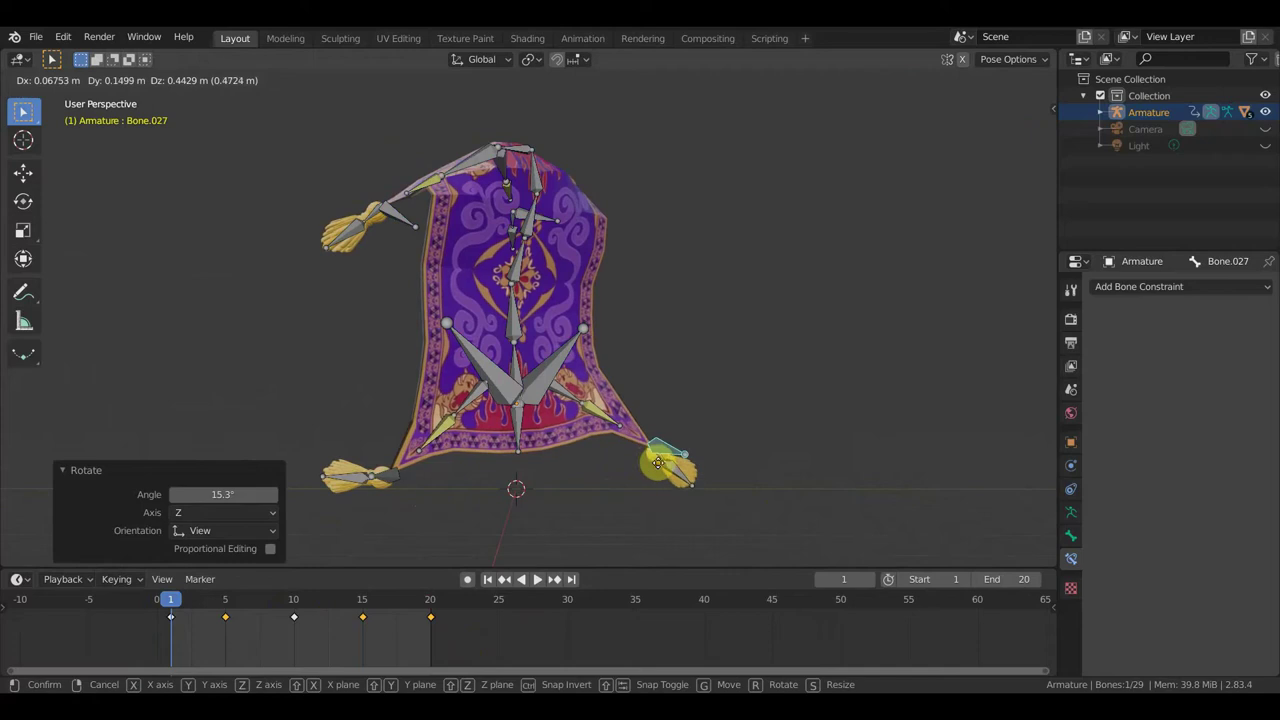
pyautogui.click(658, 462)
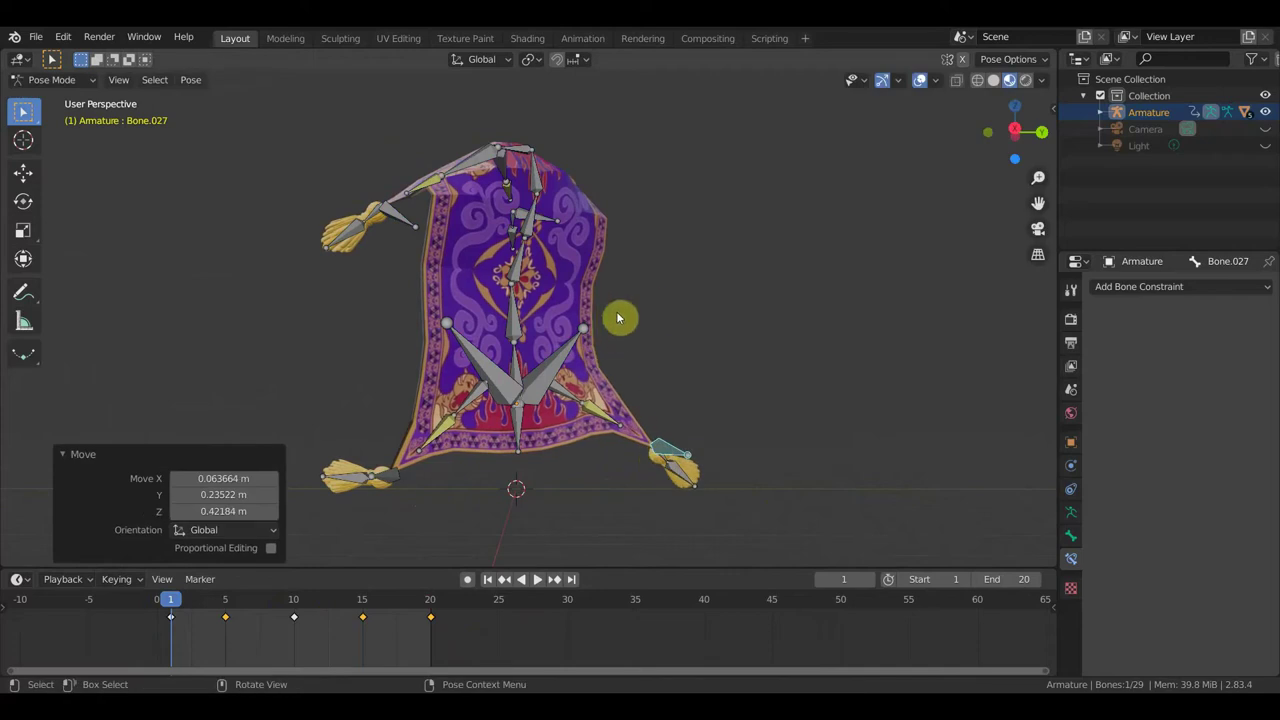
# - Select all bones and key LocRotScale, then LocRot, on frame 1
pyautogui.press('a')
pyautogui.press('i')
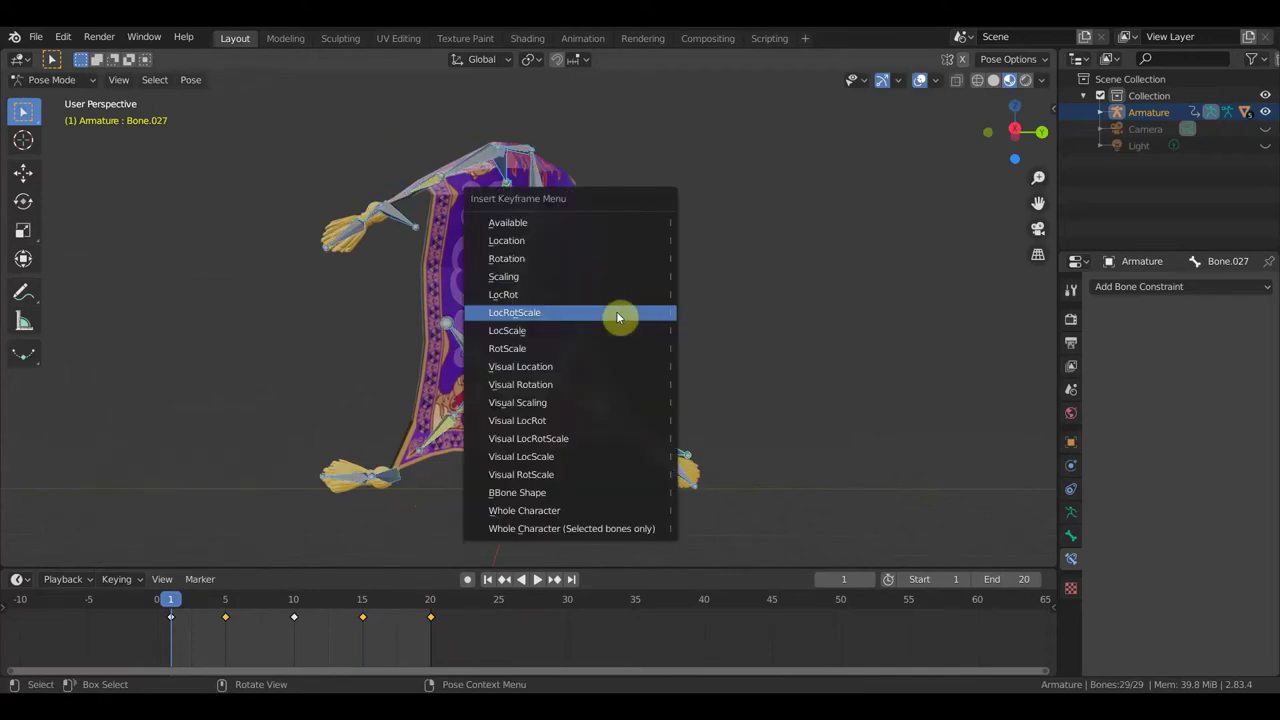
pyautogui.click(616, 314)
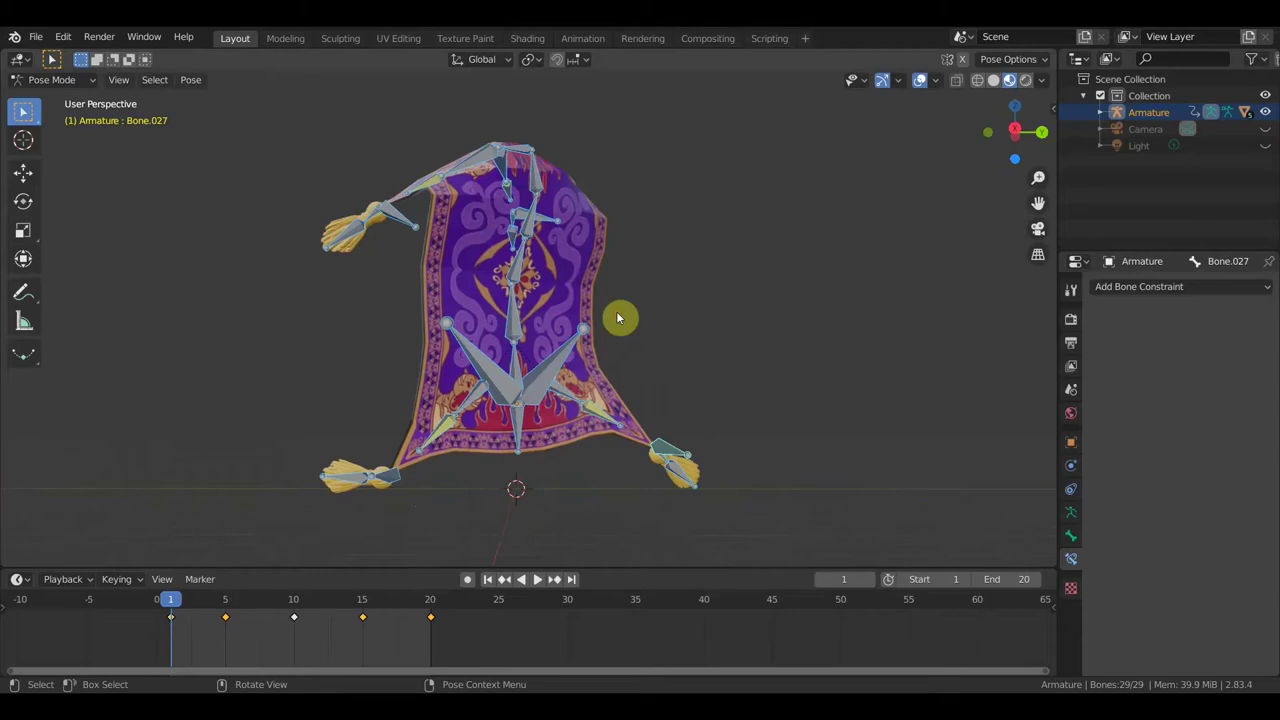
pyautogui.press('i')
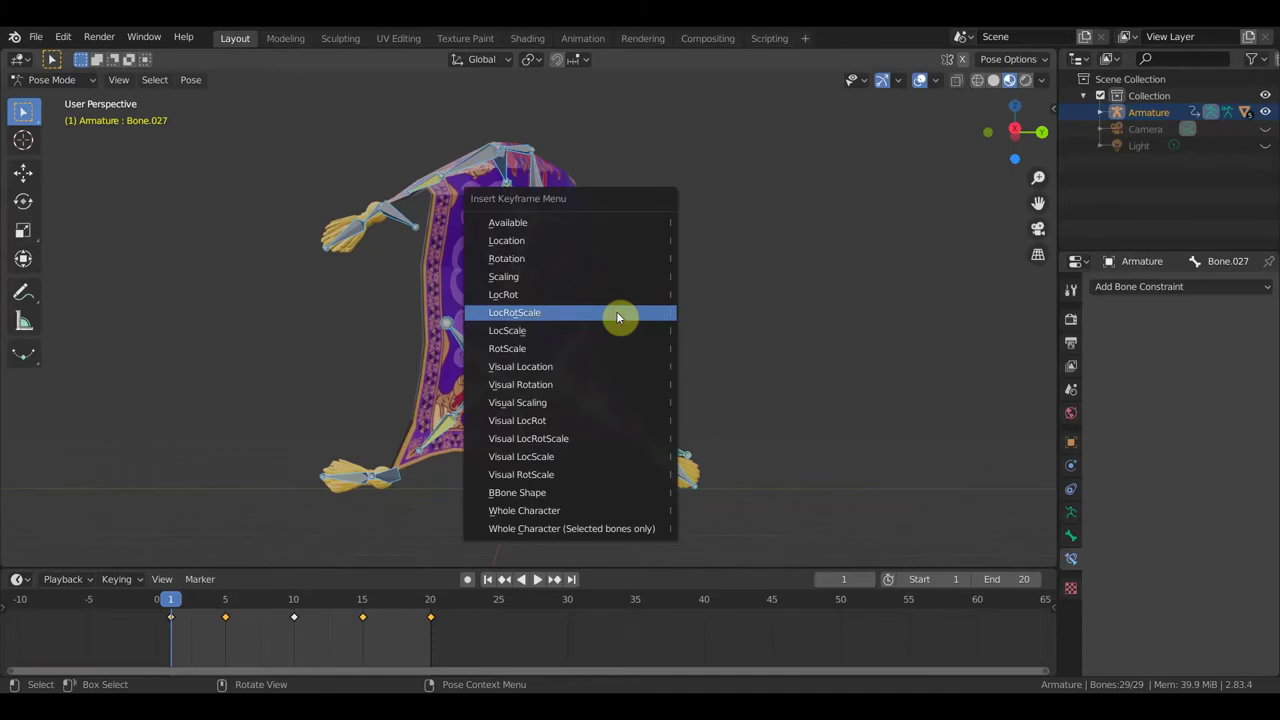
pyautogui.click(571, 294)
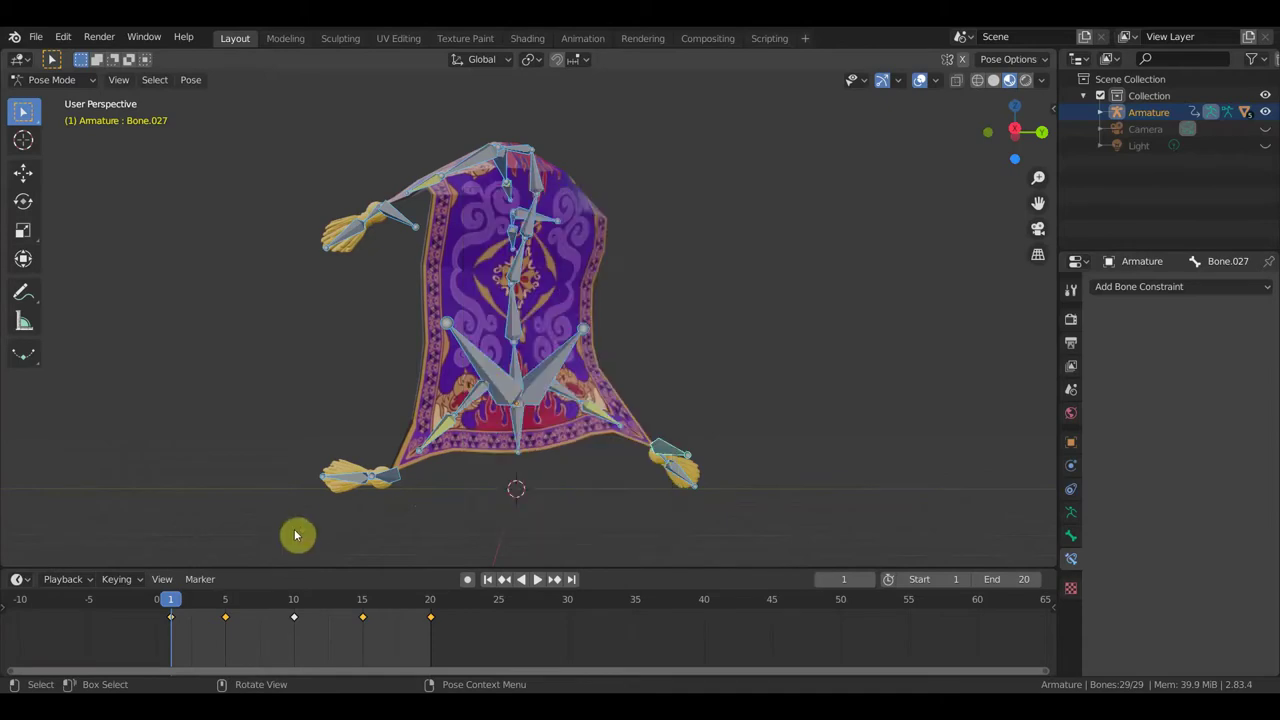
# - Play the animation, scrub back, and rotate the root bone by -31.8°
pyautogui.moveTo(508, 491); pyautogui.dragTo(604, 500, button='middle')
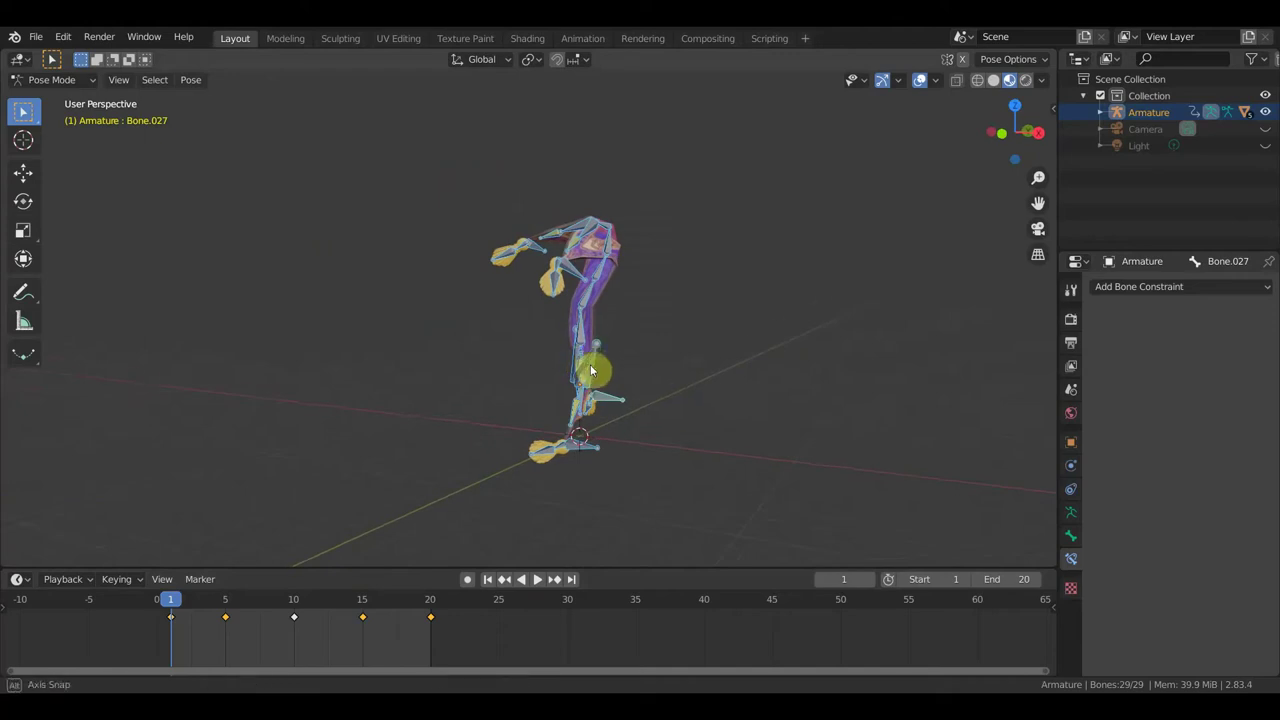
pyautogui.moveTo(591, 371); pyautogui.dragTo(591, 371, button='middle')
pyautogui.press('space')
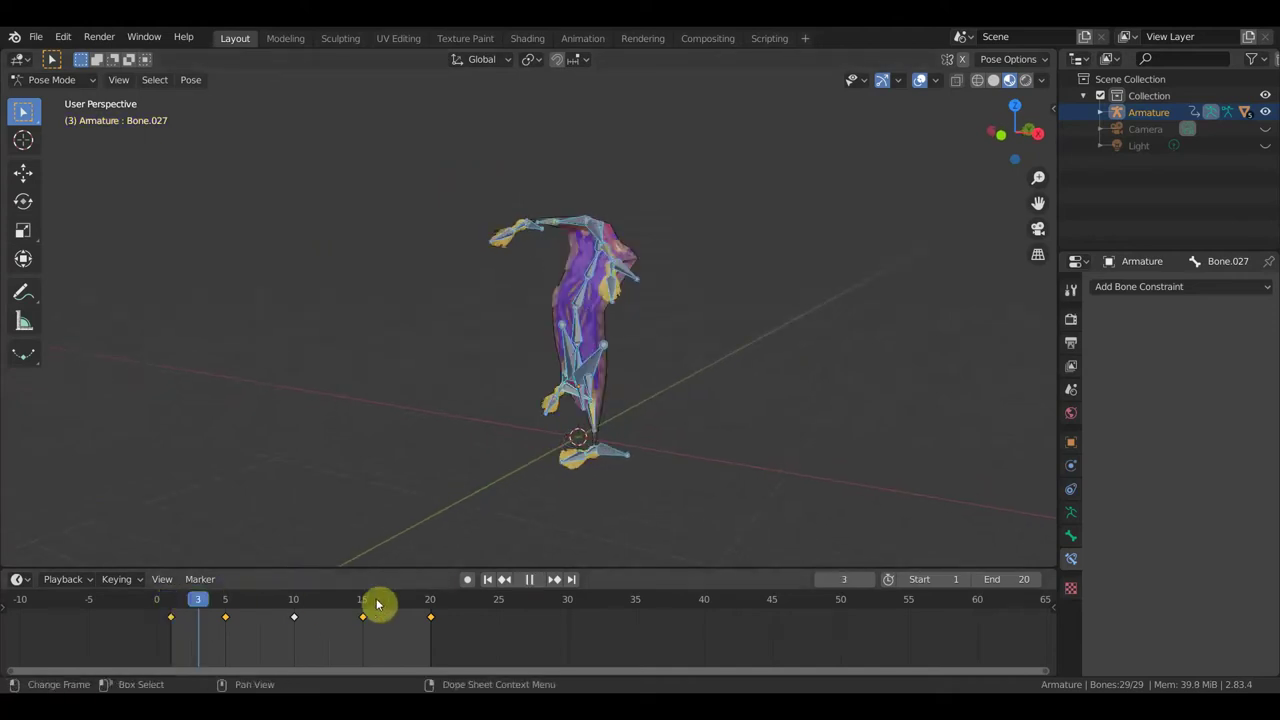
pyautogui.moveTo(414, 607); pyautogui.dragTo(291, 620)
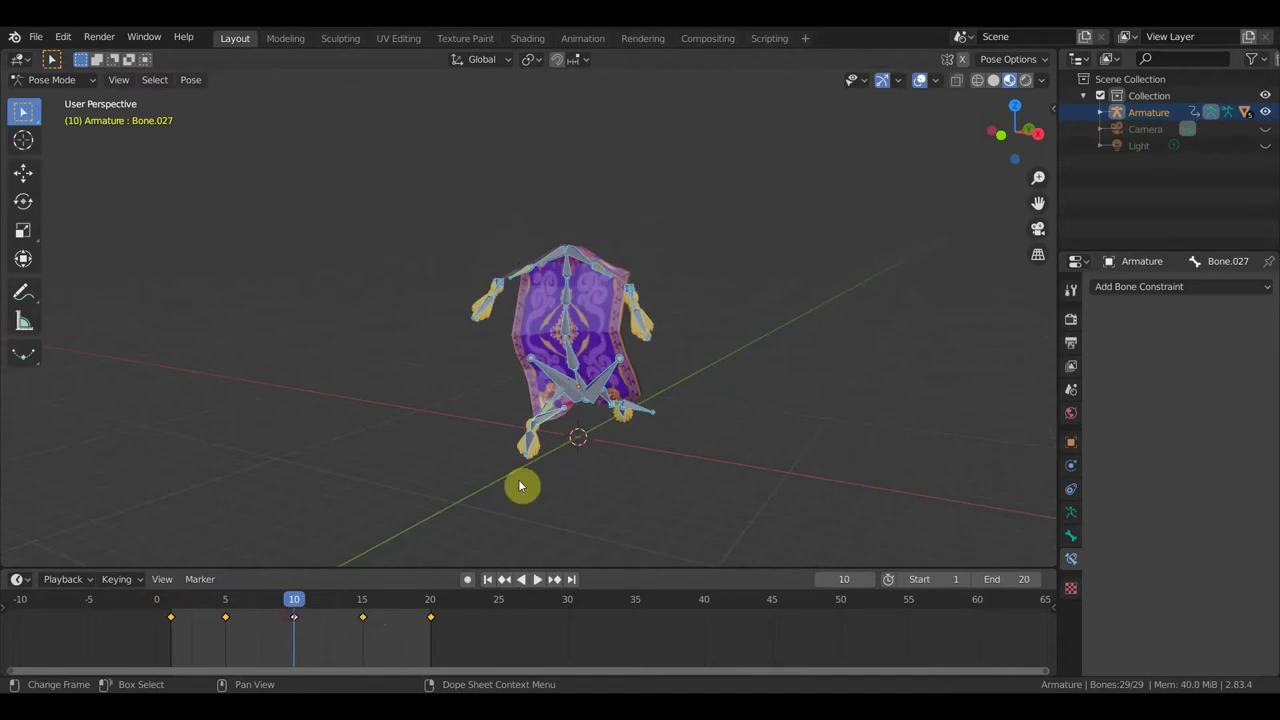
pyautogui.moveTo(519, 486)
pyautogui.mouseDown(button='middle')
pyautogui.moveTo(523, 463)
pyautogui.moveTo(515, 497)
pyautogui.mouseUp(button='middle')
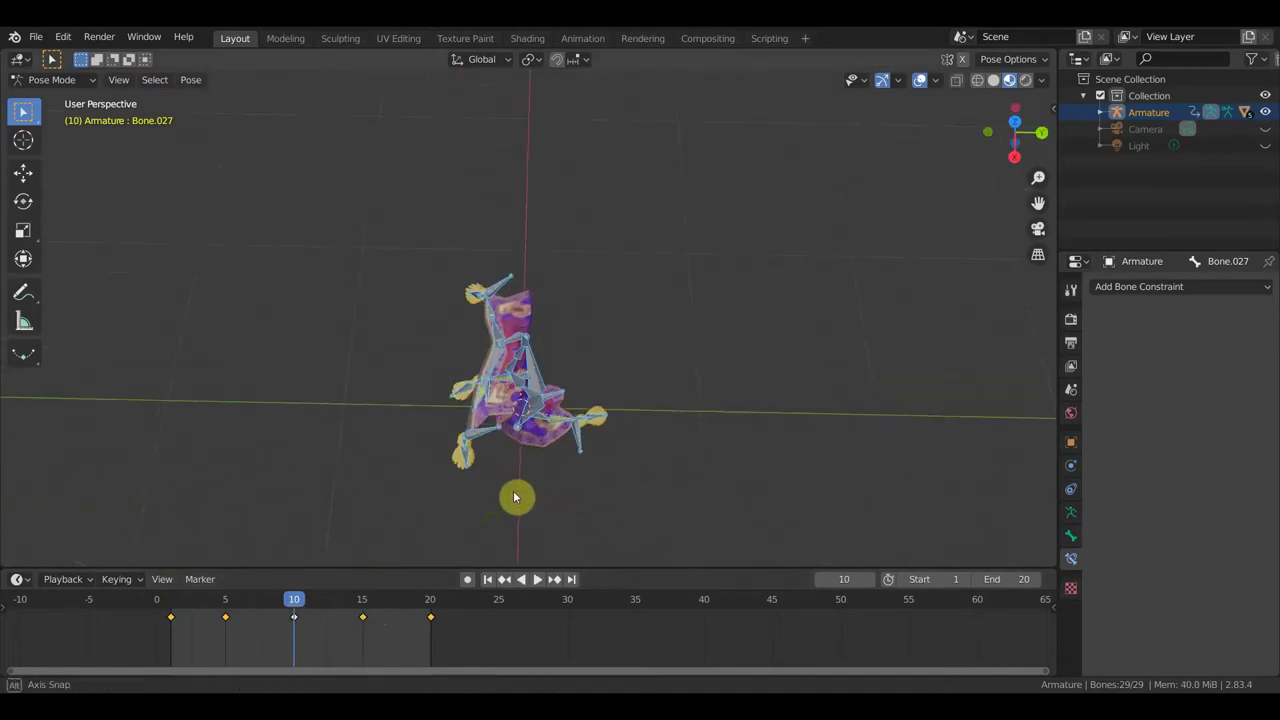
pyautogui.scroll(2, 541, 430)
pyautogui.moveTo(531, 432)
pyautogui.mouseDown(button='middle')
pyautogui.moveTo(497, 443)
pyautogui.moveTo(573, 436)
pyautogui.mouseUp(button='middle')
pyautogui.click(524, 441)
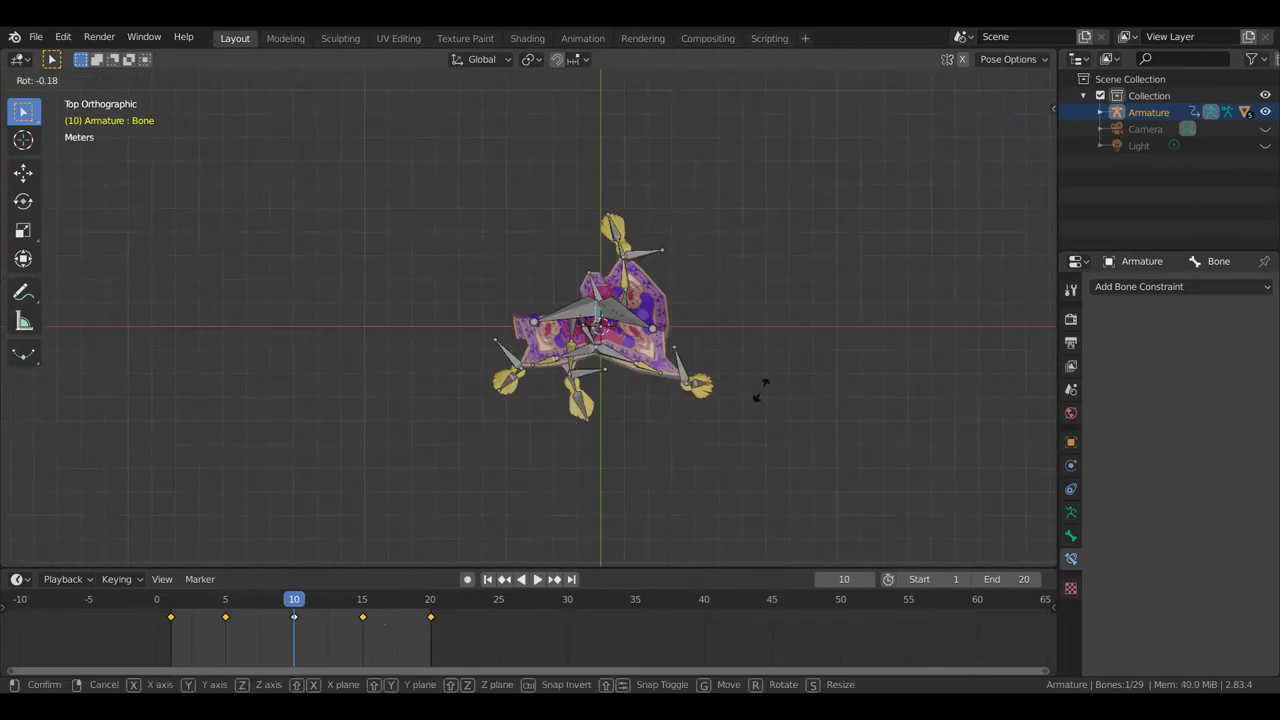
pyautogui.press('r')
pyautogui.click(739, 306)
# - Move the tassel bones Bone.022 and Bone.010 to new positions
pyautogui.moveTo(733, 355); pyautogui.dragTo(490, 352, button='middle')
pyautogui.click(499, 352)
pyautogui.press('g')
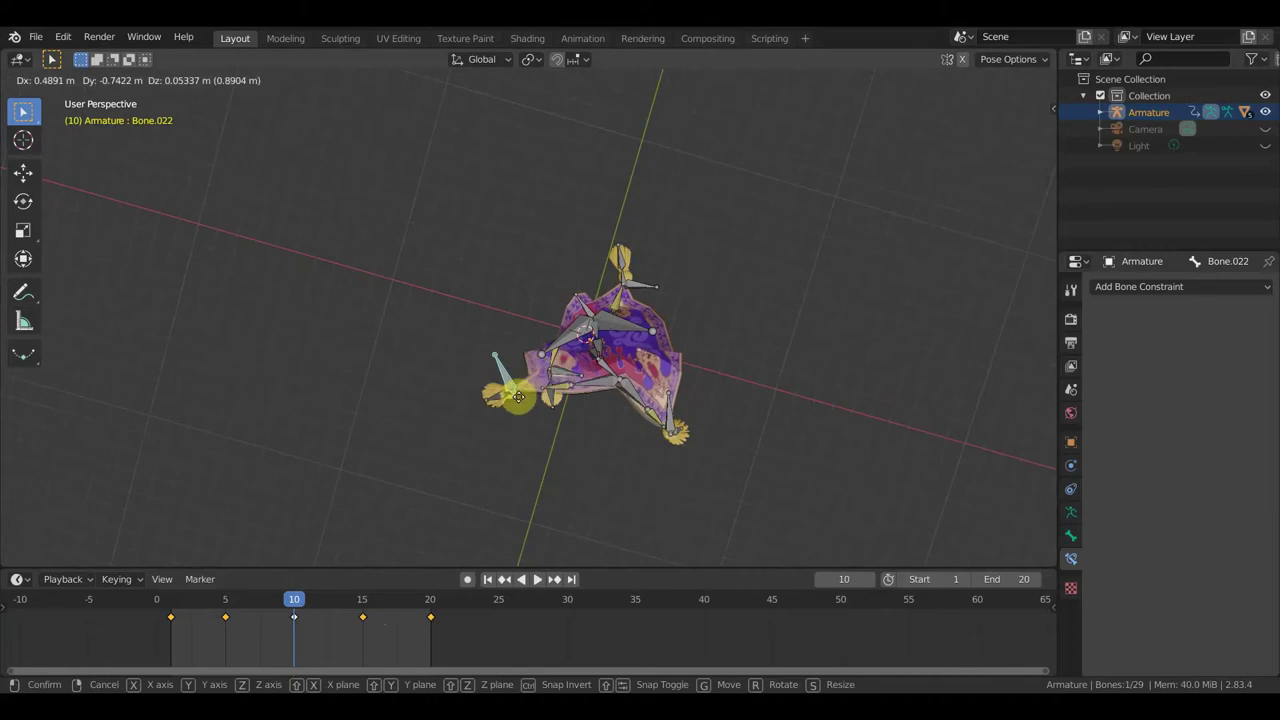
pyautogui.click(531, 427)
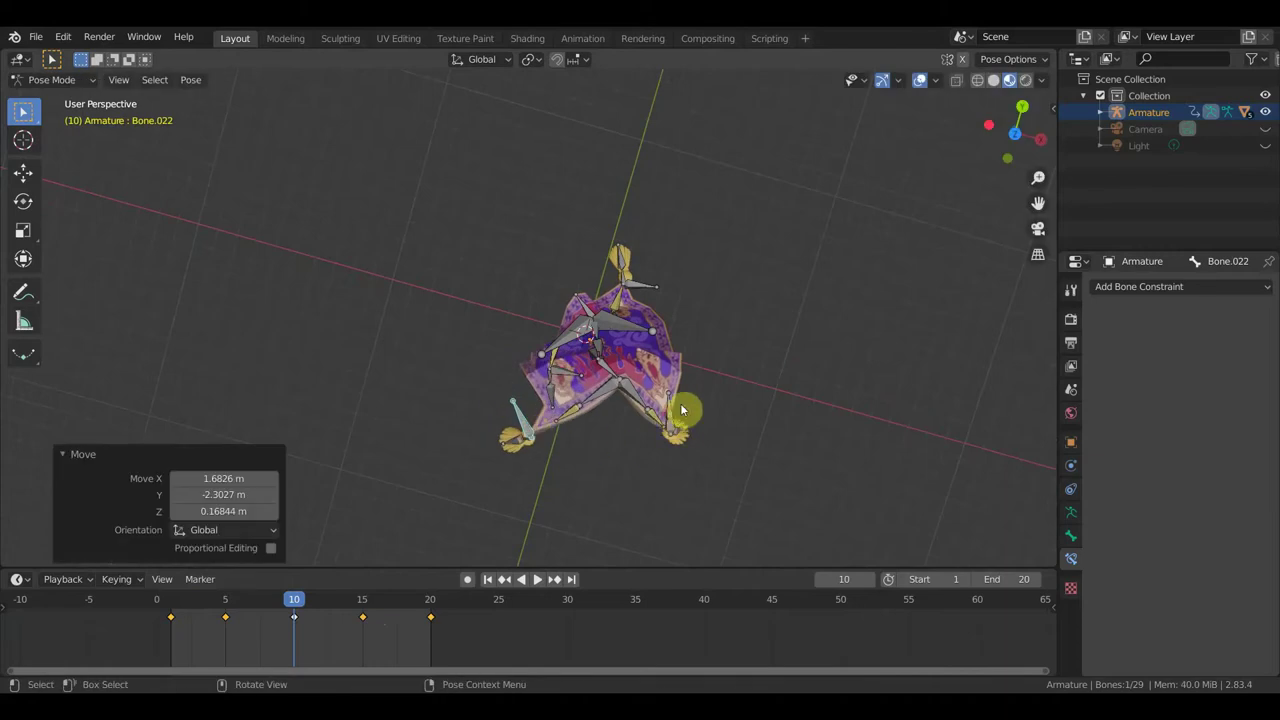
pyautogui.click(683, 410)
pyautogui.press('g')
pyautogui.click(700, 371)
# - Rotate Bone.016 by 30.8° to bend the carpet further
pyautogui.moveTo(700, 371)
pyautogui.mouseDown(button='middle')
pyautogui.moveTo(663, 346)
pyautogui.moveTo(743, 294)
pyautogui.moveTo(678, 278)
pyautogui.mouseUp(button='middle')
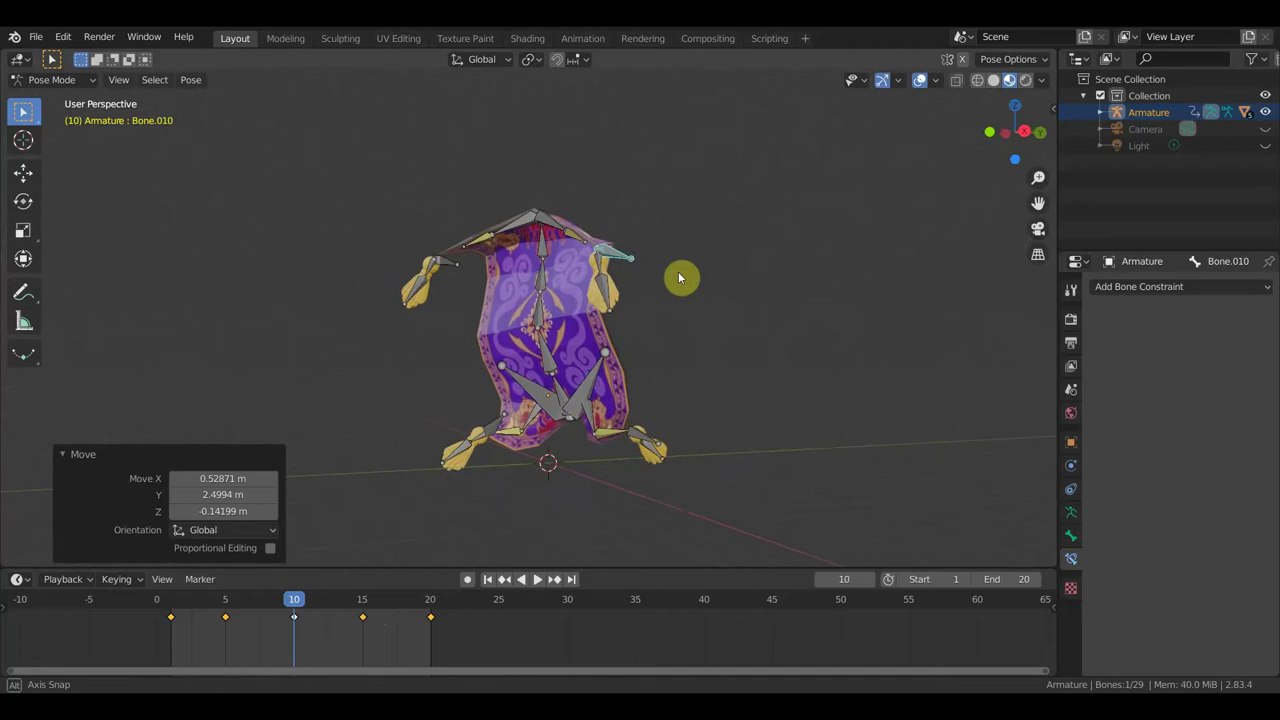
pyautogui.moveTo(584, 410)
pyautogui.mouseDown(button='middle')
pyautogui.moveTo(588, 378)
pyautogui.moveTo(528, 443)
pyautogui.mouseUp(button='middle')
pyautogui.click(588, 413)
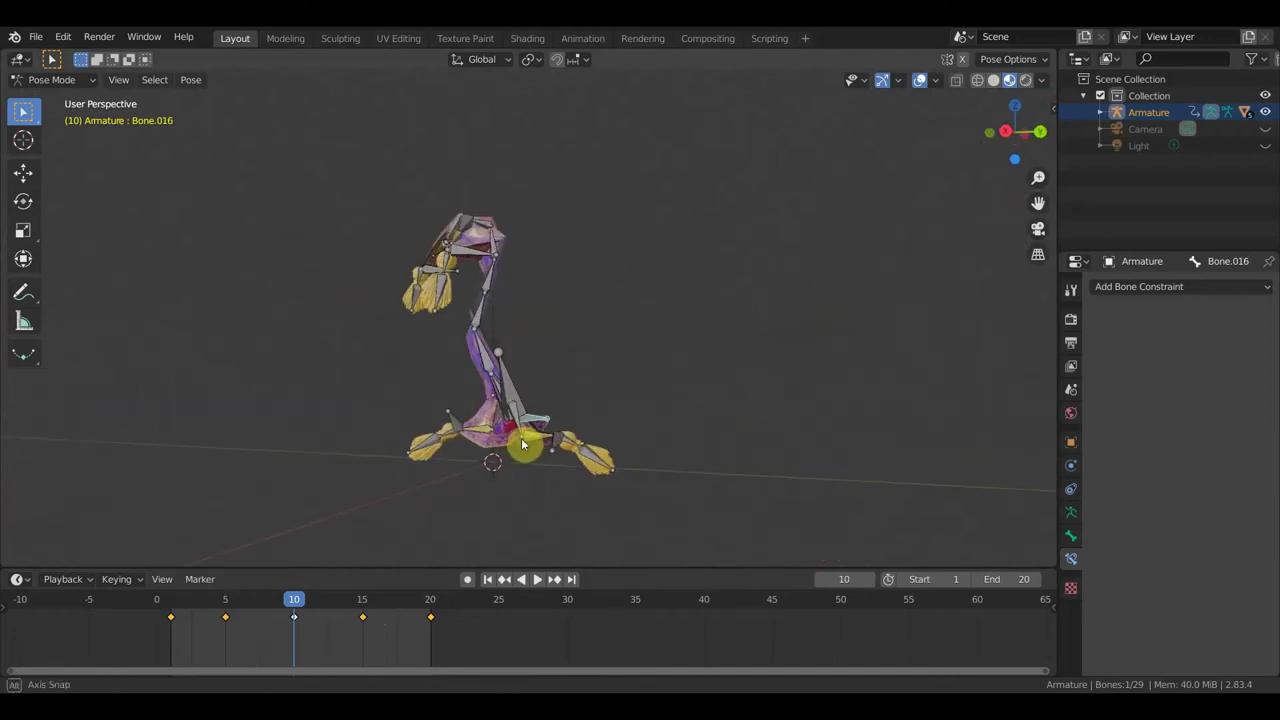
pyautogui.press('r')
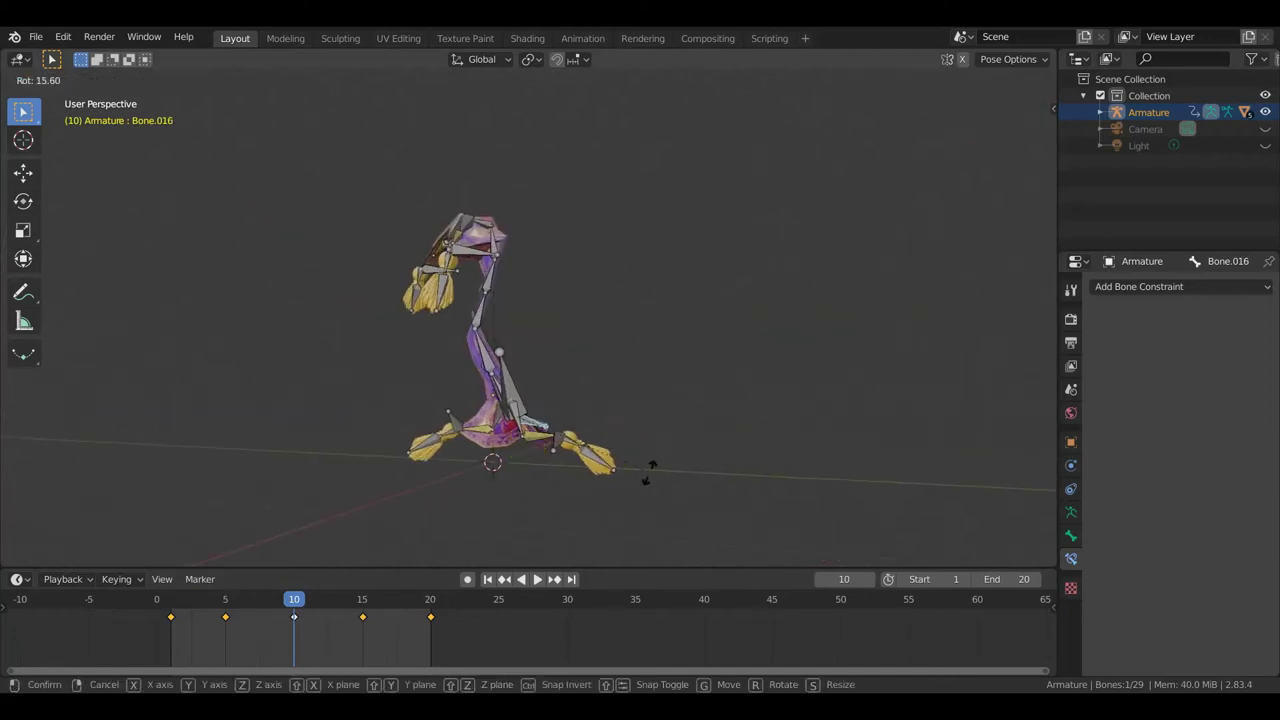
pyautogui.click(619, 498)
# - Select all bones, key location and rotation at frame 10, and hide the overlays
pyautogui.moveTo(629, 494)
pyautogui.mouseDown(button='middle')
pyautogui.moveTo(666, 469)
pyautogui.moveTo(700, 470)
pyautogui.mouseUp(button='middle')
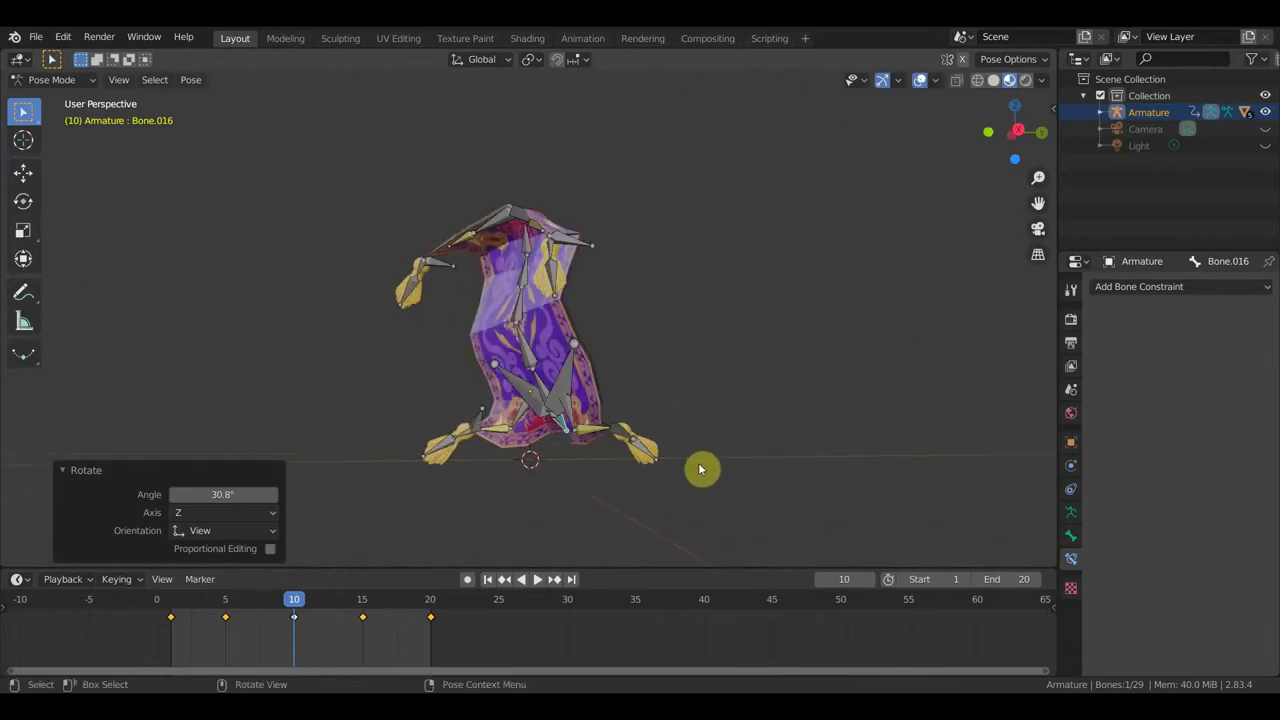
pyautogui.press('a')
pyautogui.press('i')
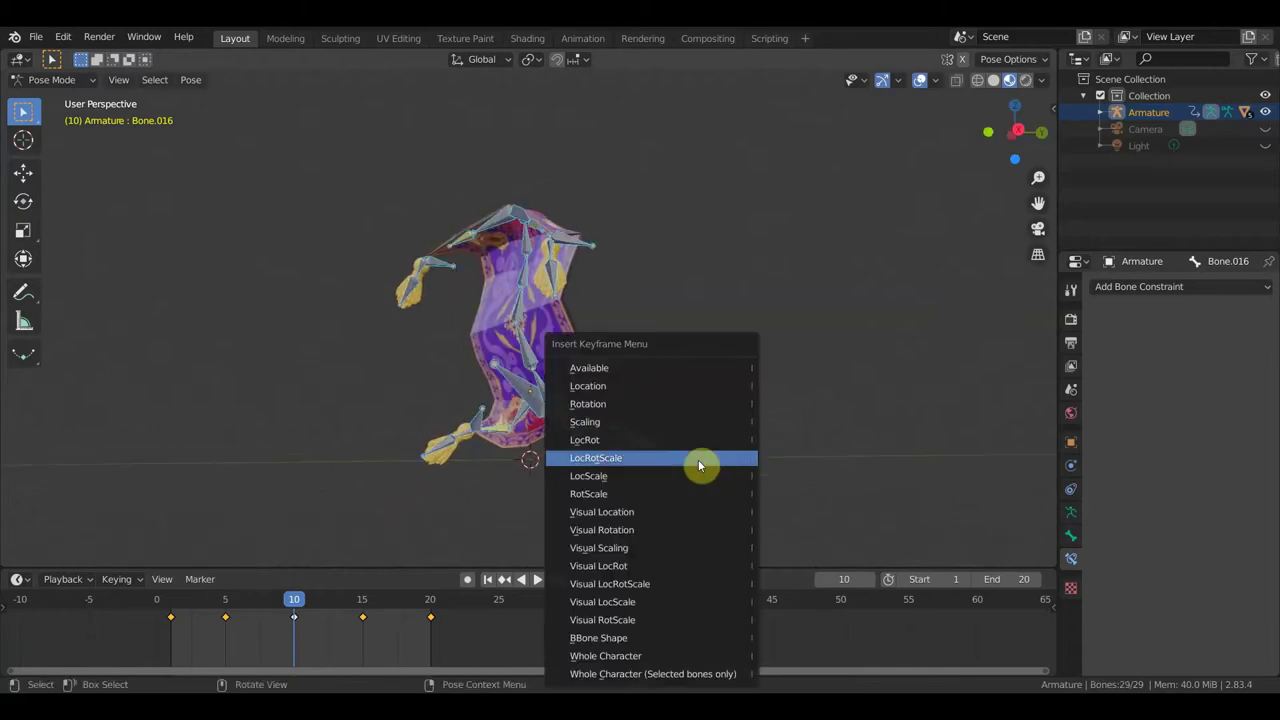
pyautogui.click(676, 449)
pyautogui.moveTo(586, 549); pyautogui.dragTo(591, 529, button='middle')
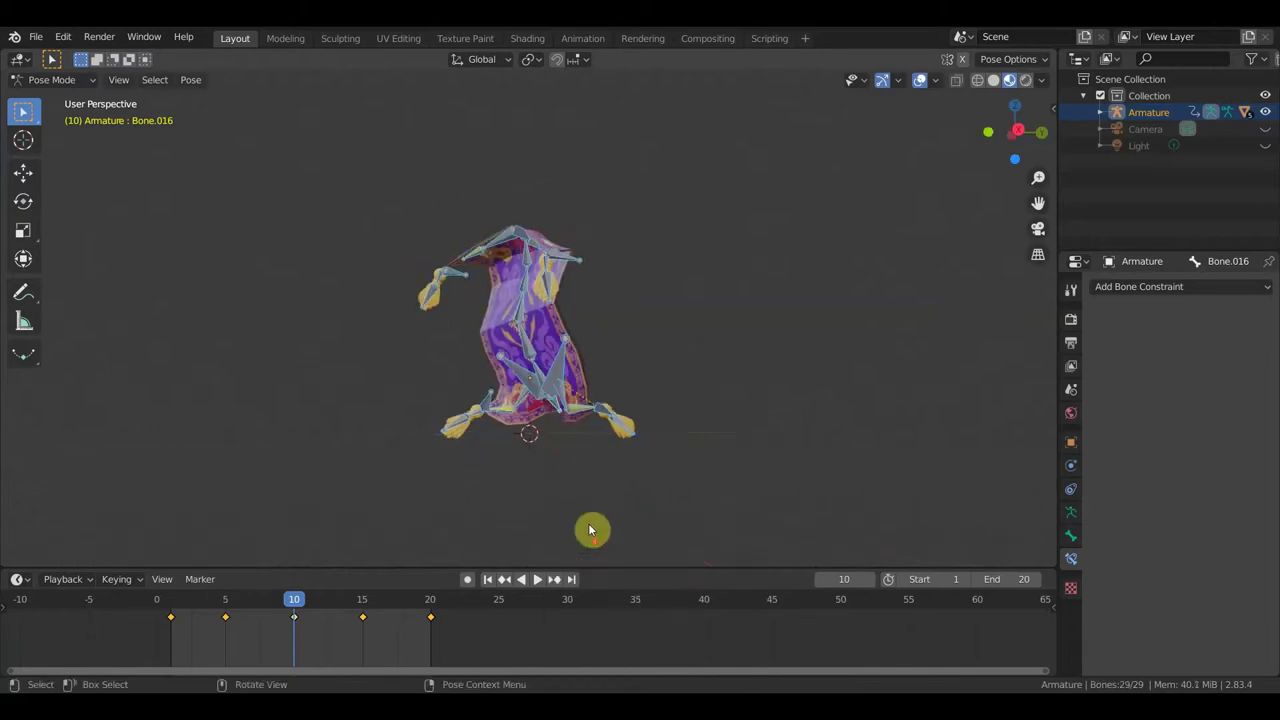
pyautogui.click(921, 80)
# - Play the flapping animation, orbiting and zooming while it runs, and pause at frame 13
pyautogui.moveTo(788, 289); pyautogui.dragTo(789, 340, button='middle')
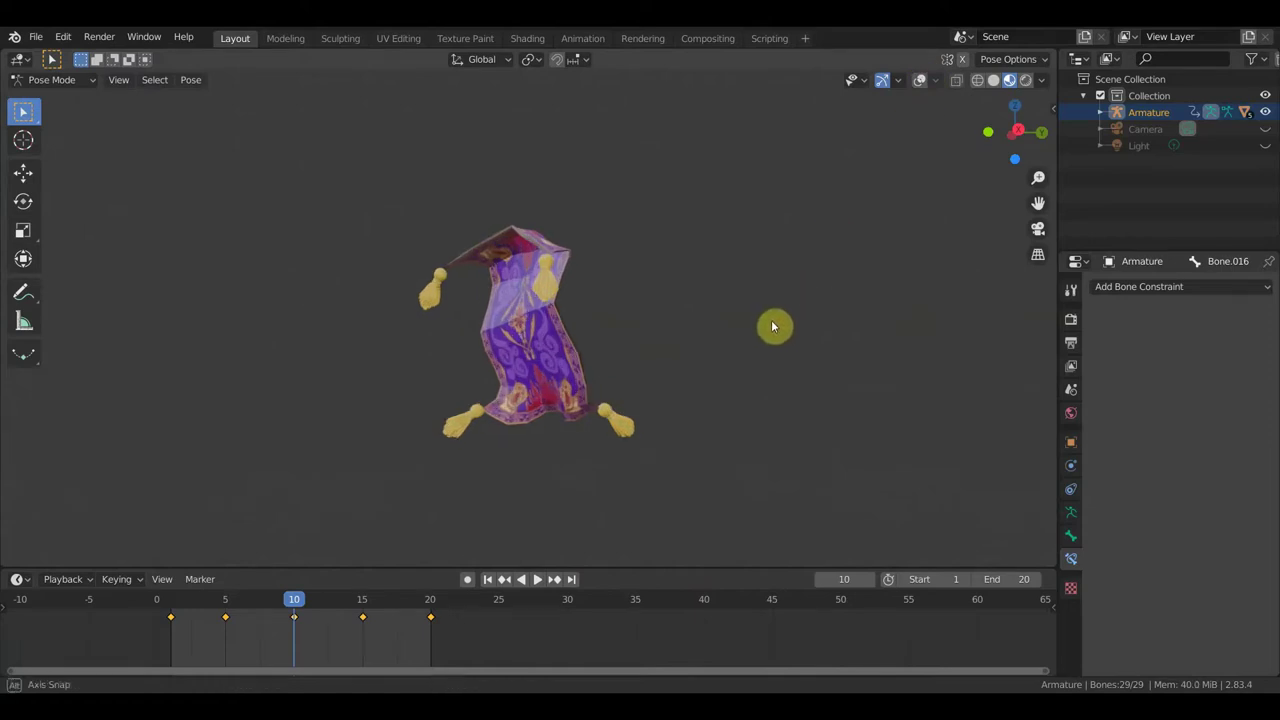
pyautogui.click(537, 581)
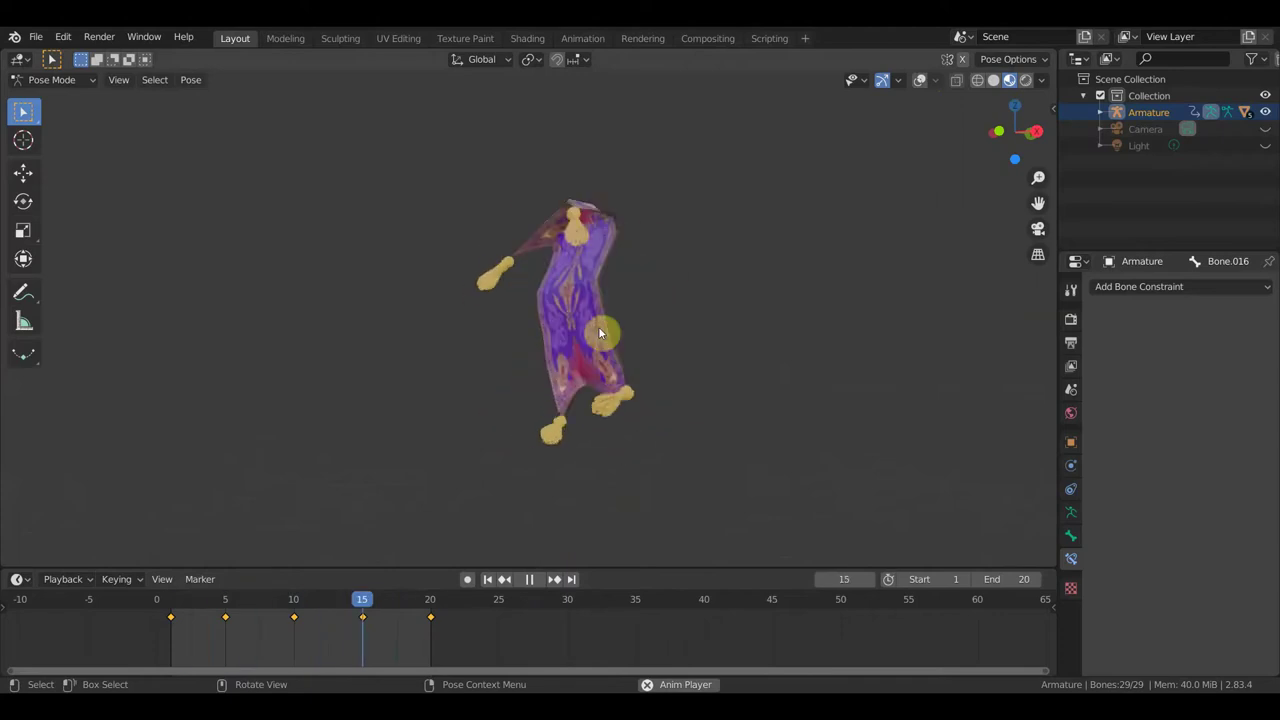
pyautogui.moveTo(586, 320); pyautogui.dragTo(688, 336, button='middle')
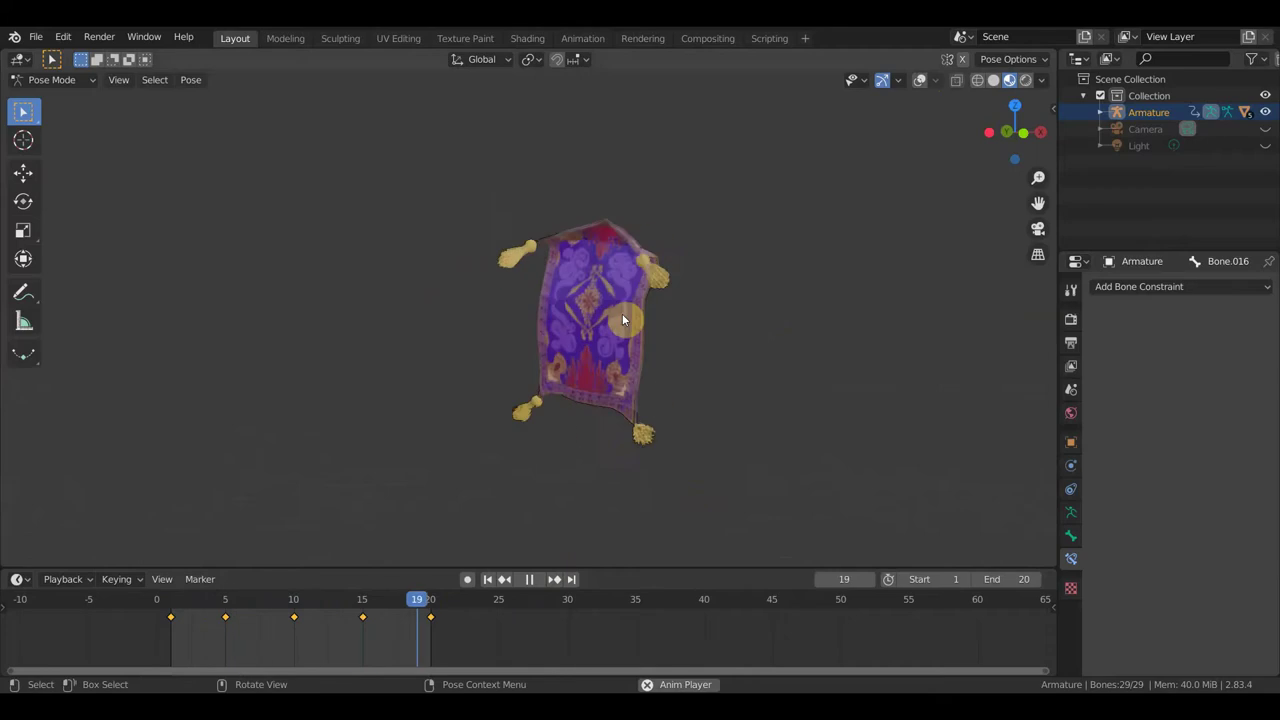
pyautogui.scroll(2, 610, 308)
pyautogui.scroll(3, 610, 308)
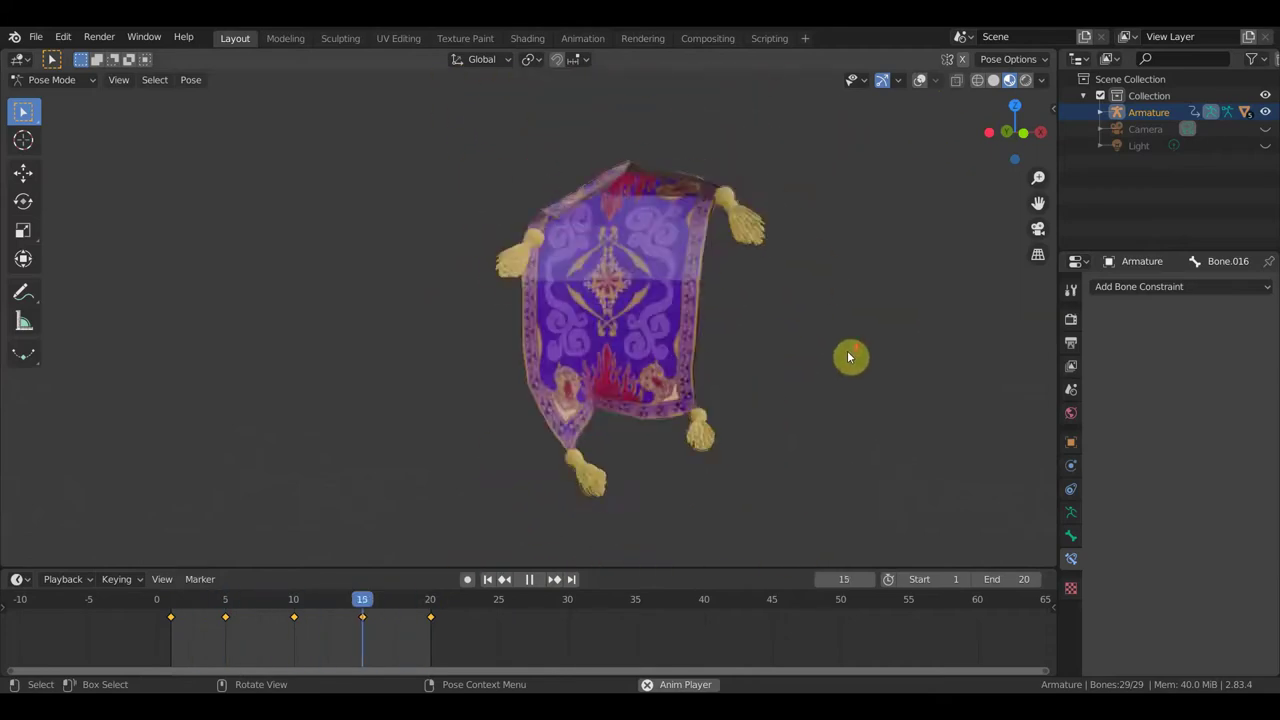
pyautogui.moveTo(845, 350); pyautogui.dragTo(760, 362, button='middle')
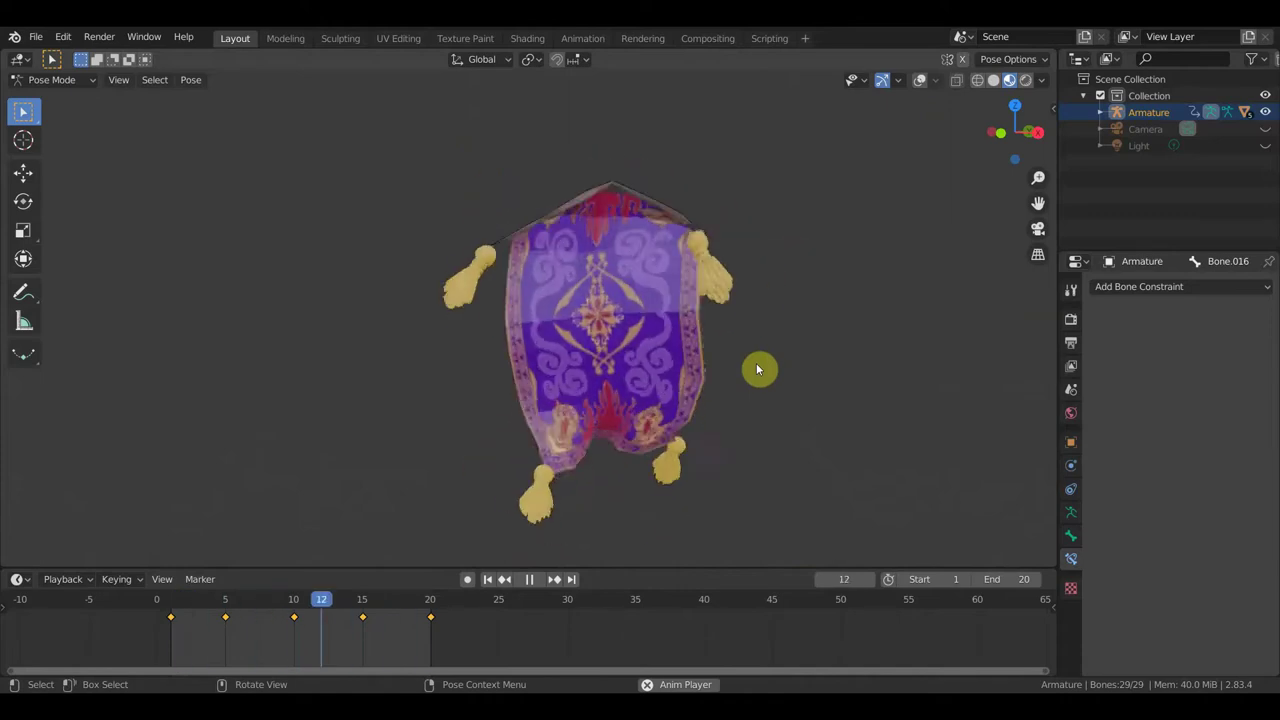
pyautogui.click(529, 579)
pyautogui.moveTo(562, 452)
pyautogui.mouseDown(button='middle')
pyautogui.moveTo(398, 462)
pyautogui.moveTo(577, 445)
pyautogui.mouseUp(button='middle')
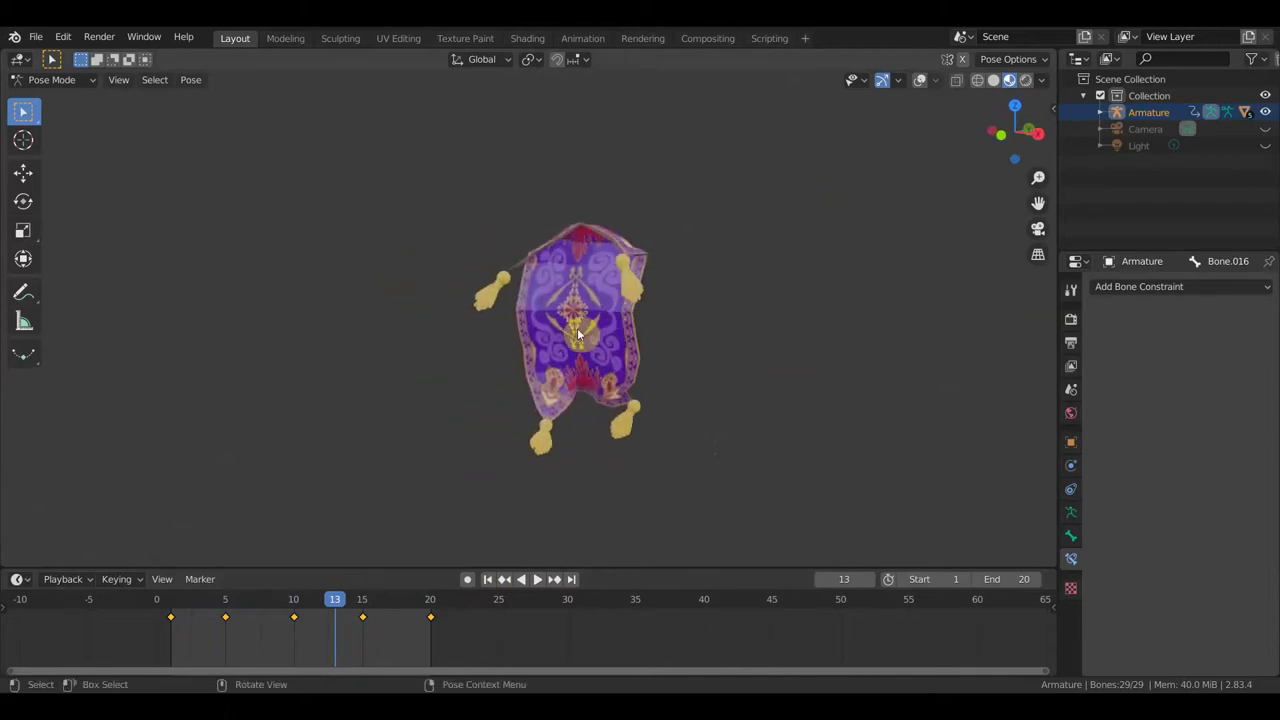
# - Show the overlays and lift the two diagonal bones near the carpet's bottom upward
pyautogui.moveTo(577, 333); pyautogui.dragTo(612, 338, button='middle')
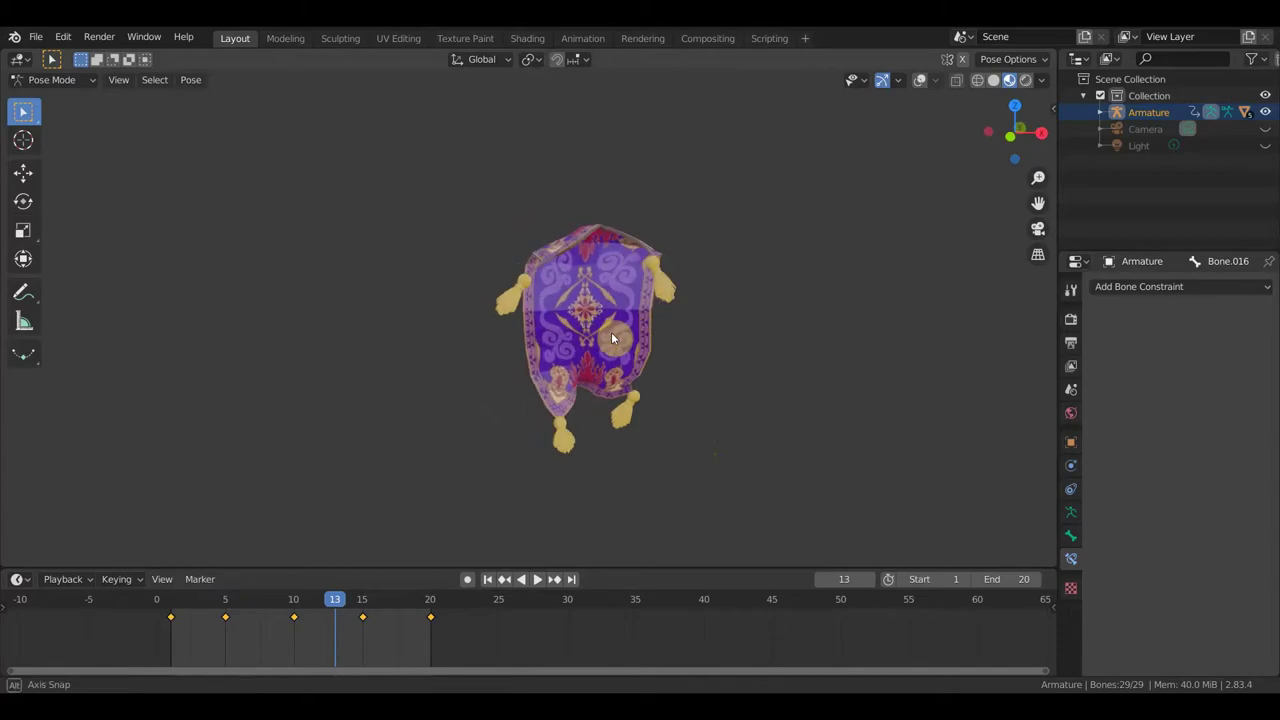
pyautogui.click(919, 84)
pyautogui.moveTo(883, 331); pyautogui.dragTo(854, 320, button='middle')
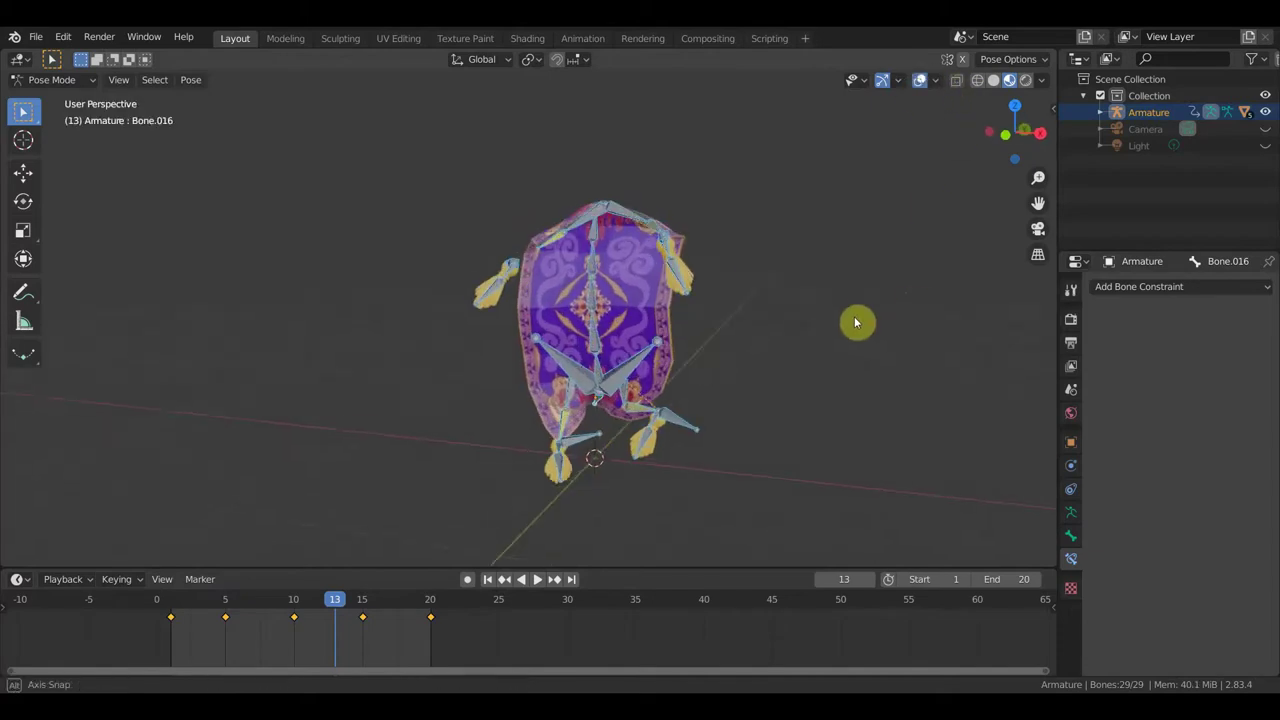
pyautogui.scroll(3, 612, 358)
pyautogui.click(645, 430)
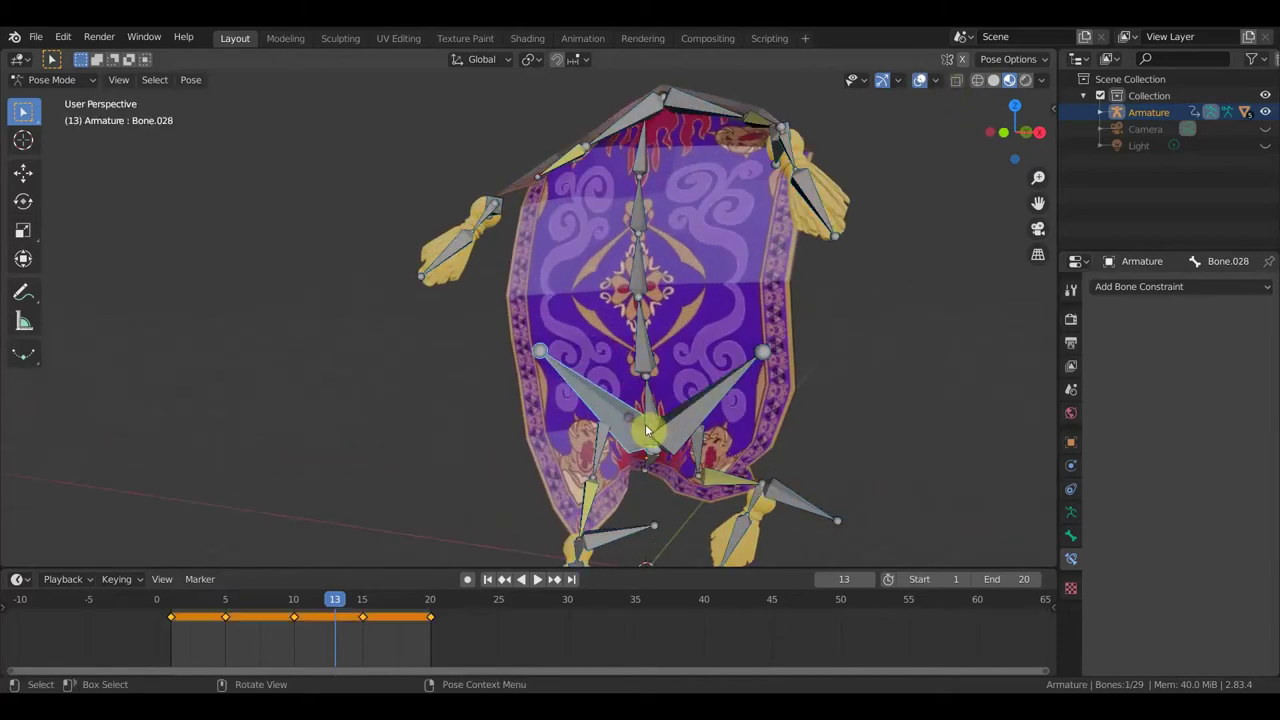
pyautogui.keyDown('shift'); pyautogui.click(709, 424); pyautogui.keyUp('shift')
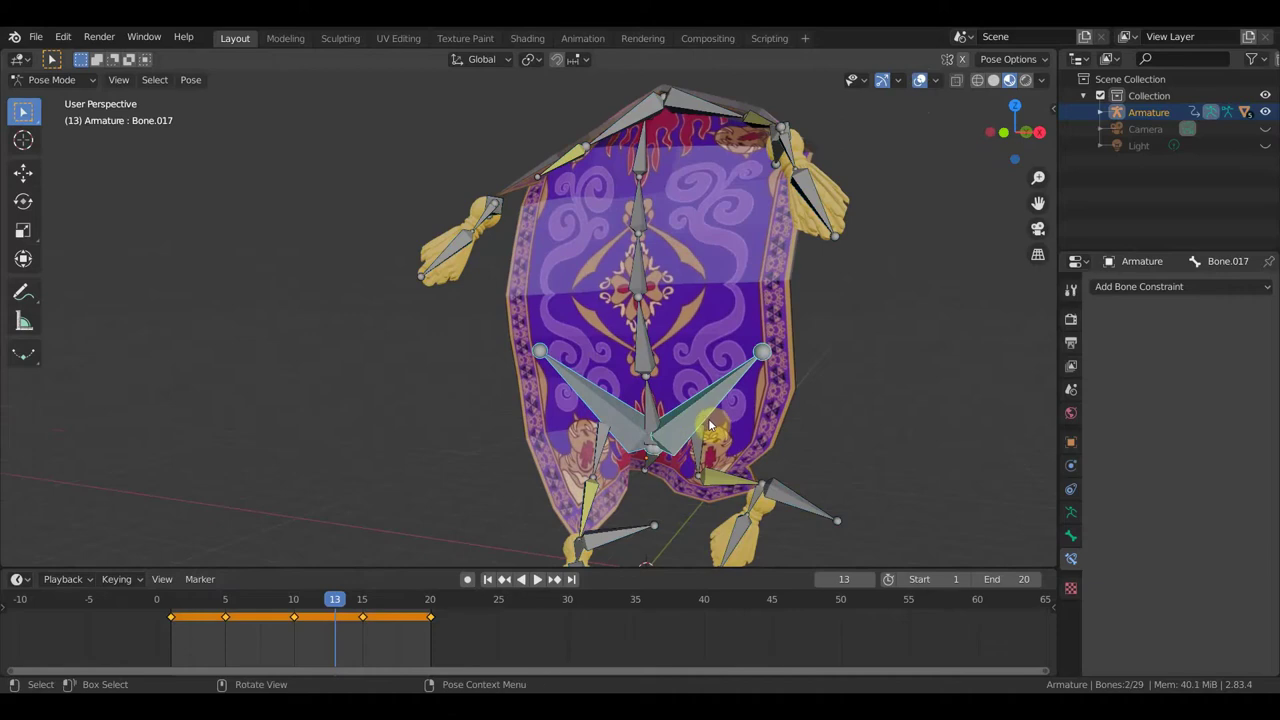
pyautogui.press('g')
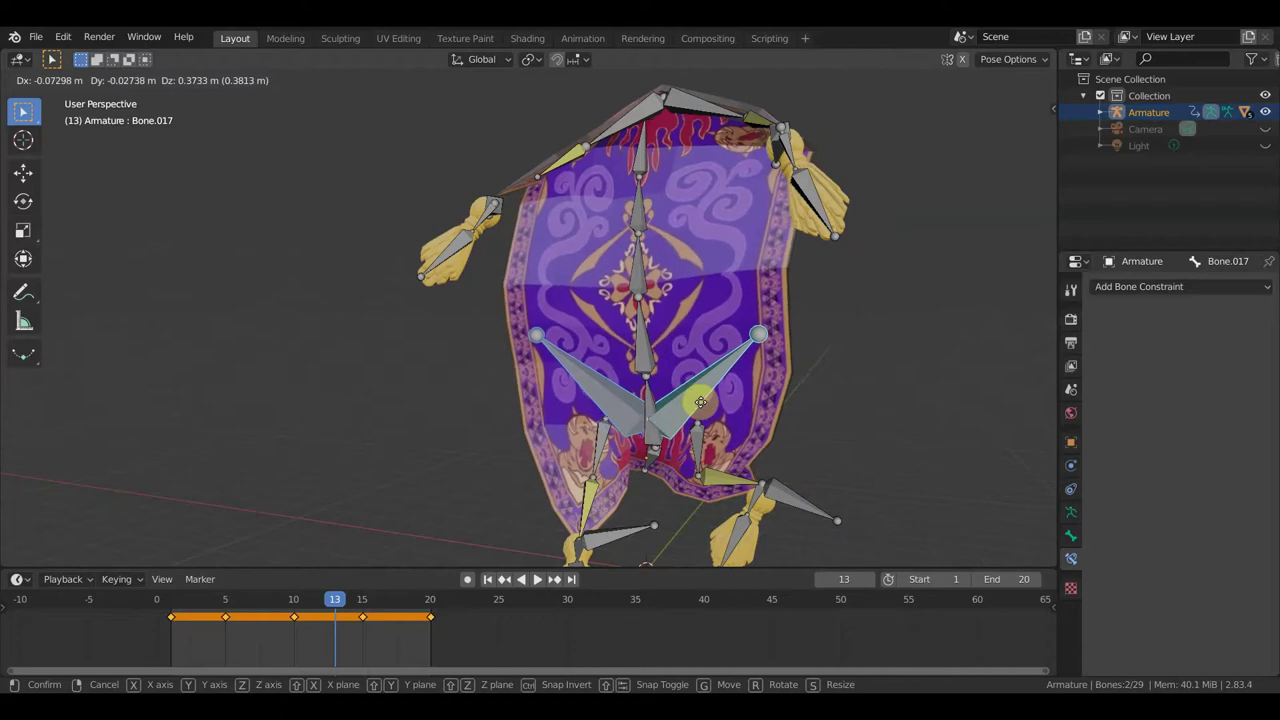
pyautogui.click(698, 398)
# - Rotate Bone.002 by -153° to fold the upper carpet over
pyautogui.moveTo(709, 384)
pyautogui.mouseDown(button='middle')
pyautogui.moveTo(606, 403)
pyautogui.moveTo(540, 310)
pyautogui.mouseUp(button='middle')
pyautogui.scroll(-2, 538, 311)
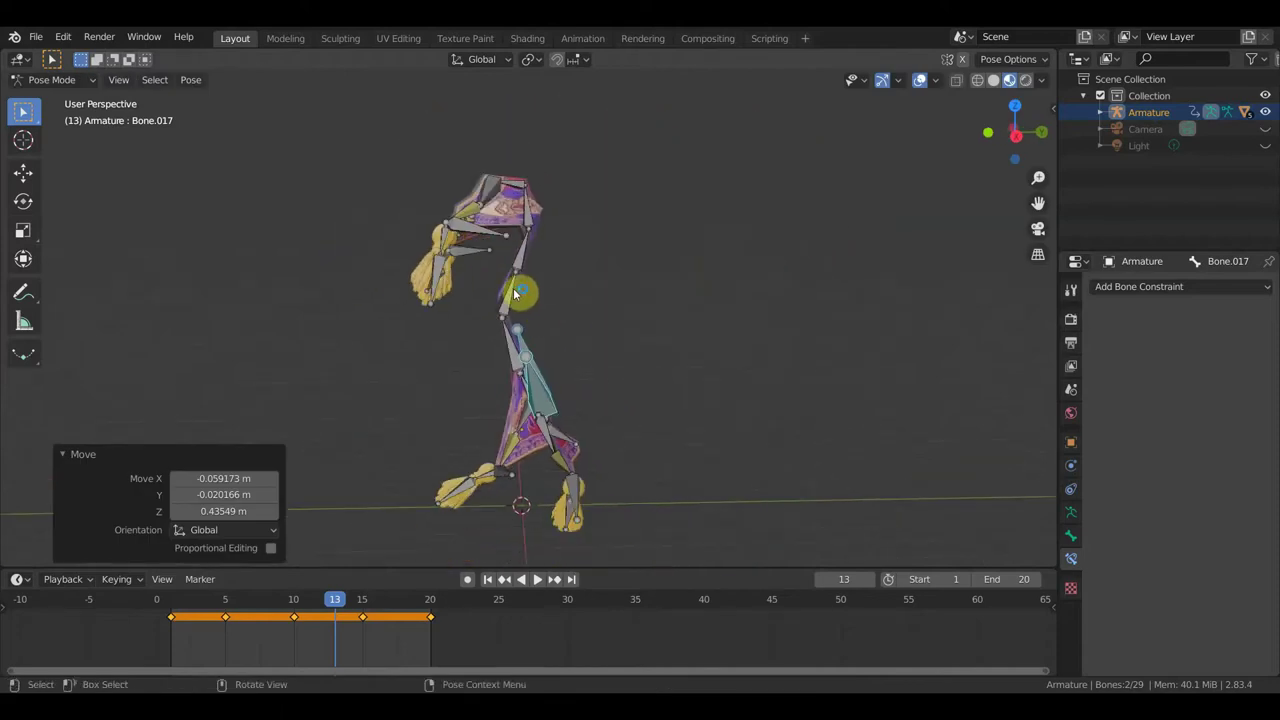
pyautogui.click(510, 298)
pyautogui.press('r')
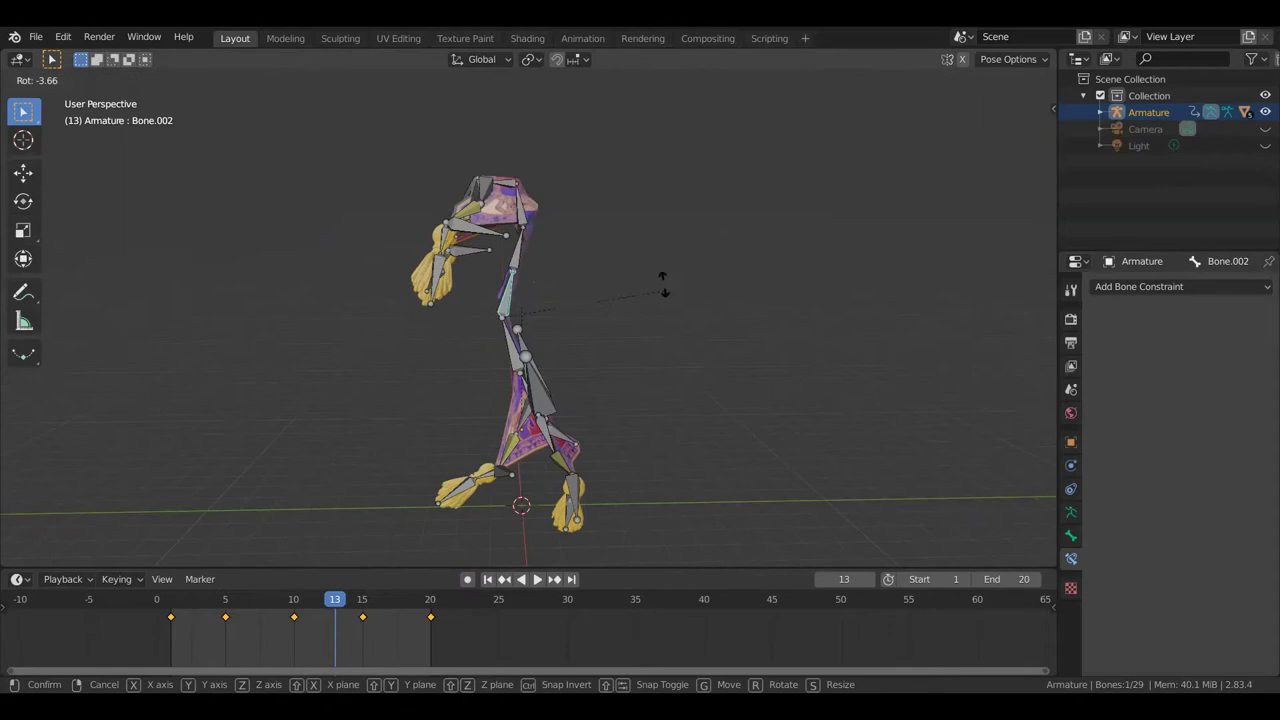
pyautogui.click(449, 262)
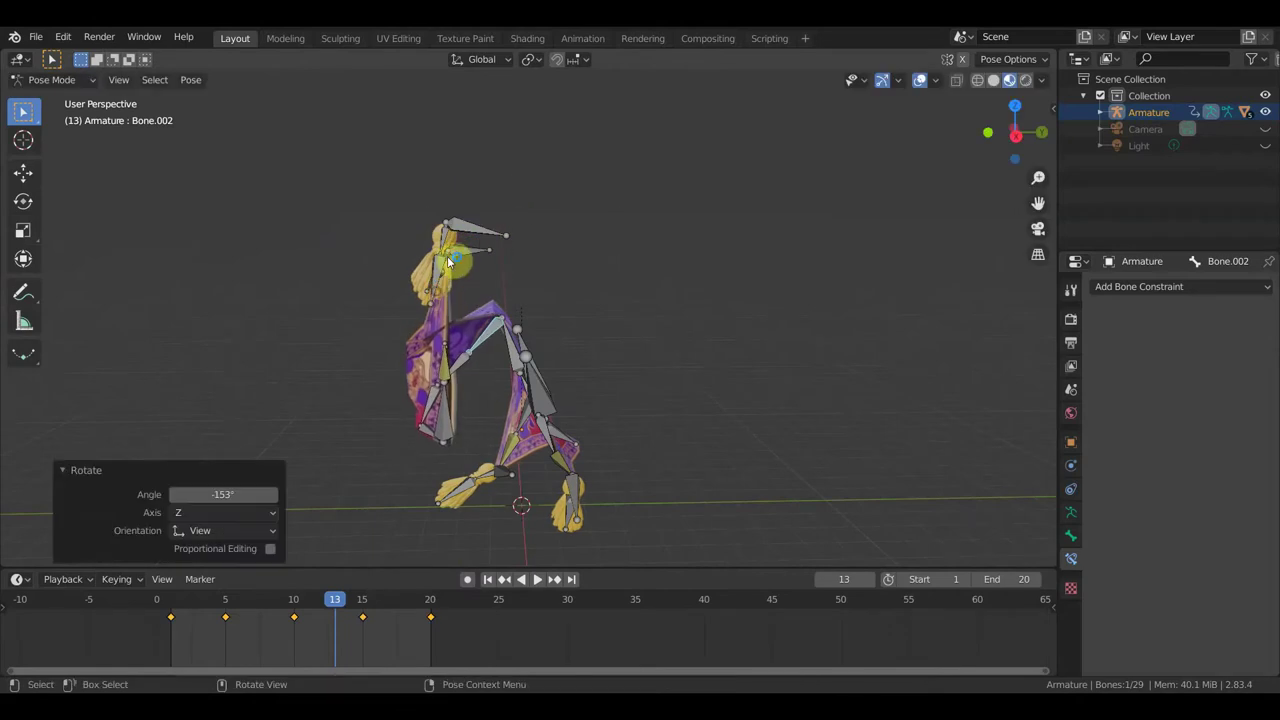
# - Move the top-edge bone down and then right, and hide the overlays to judge the shape
pyautogui.click(489, 234)
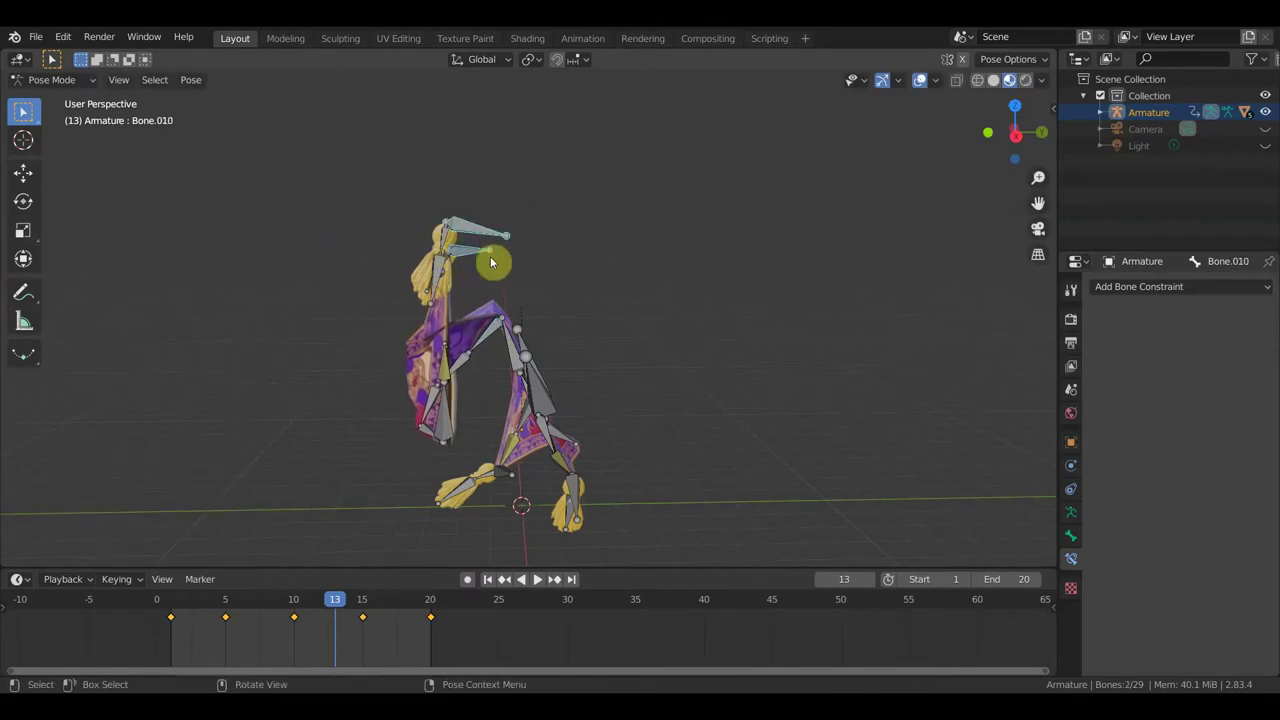
pyautogui.press('g')
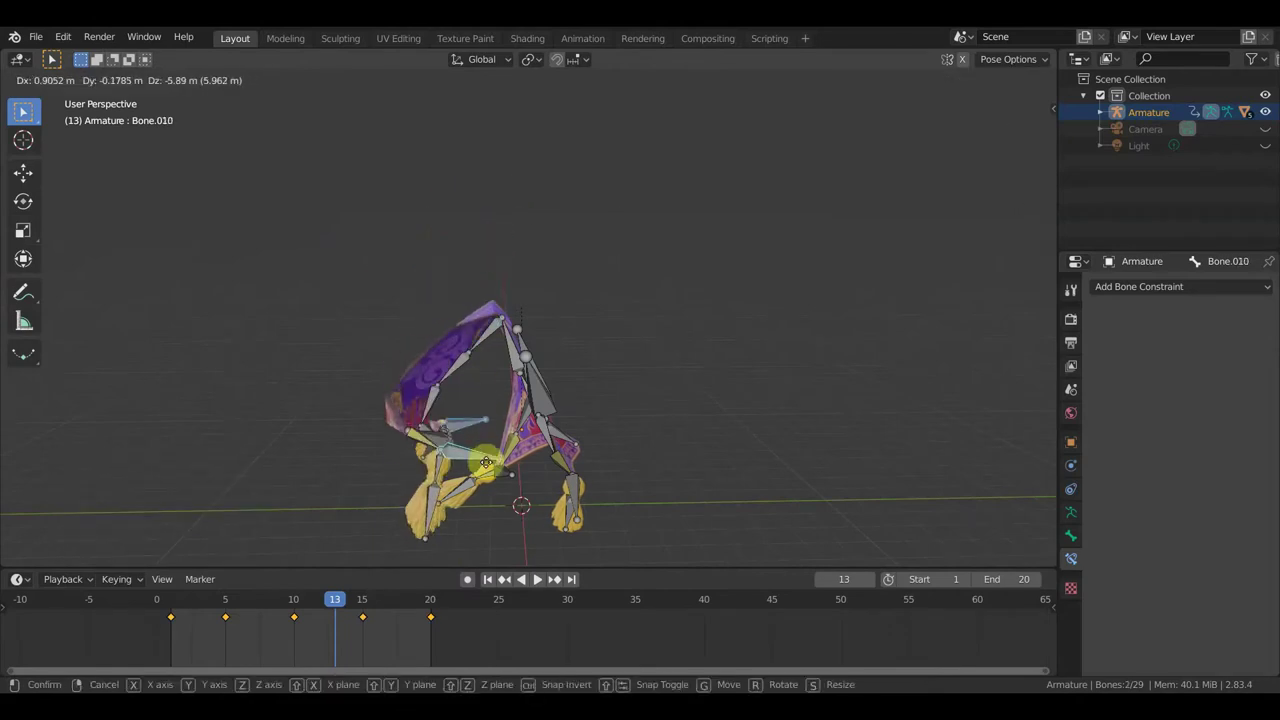
pyautogui.click(488, 467)
pyautogui.press('g')
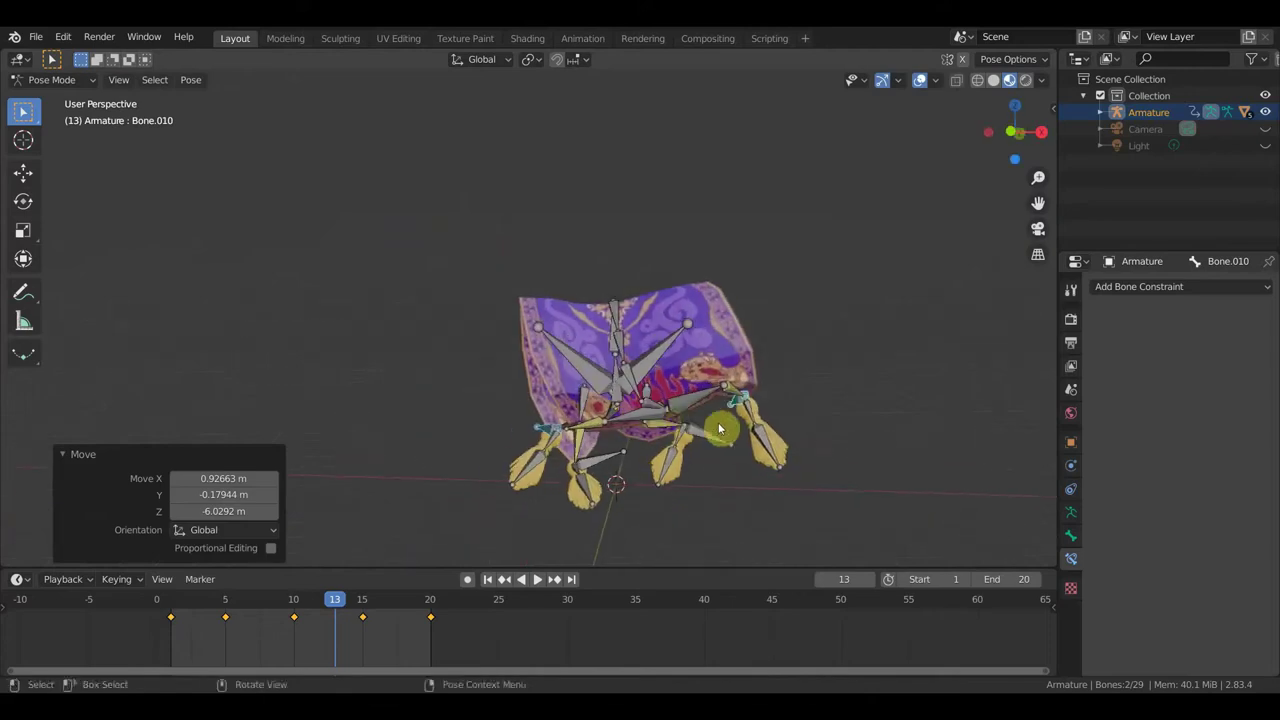
pyautogui.click(731, 430)
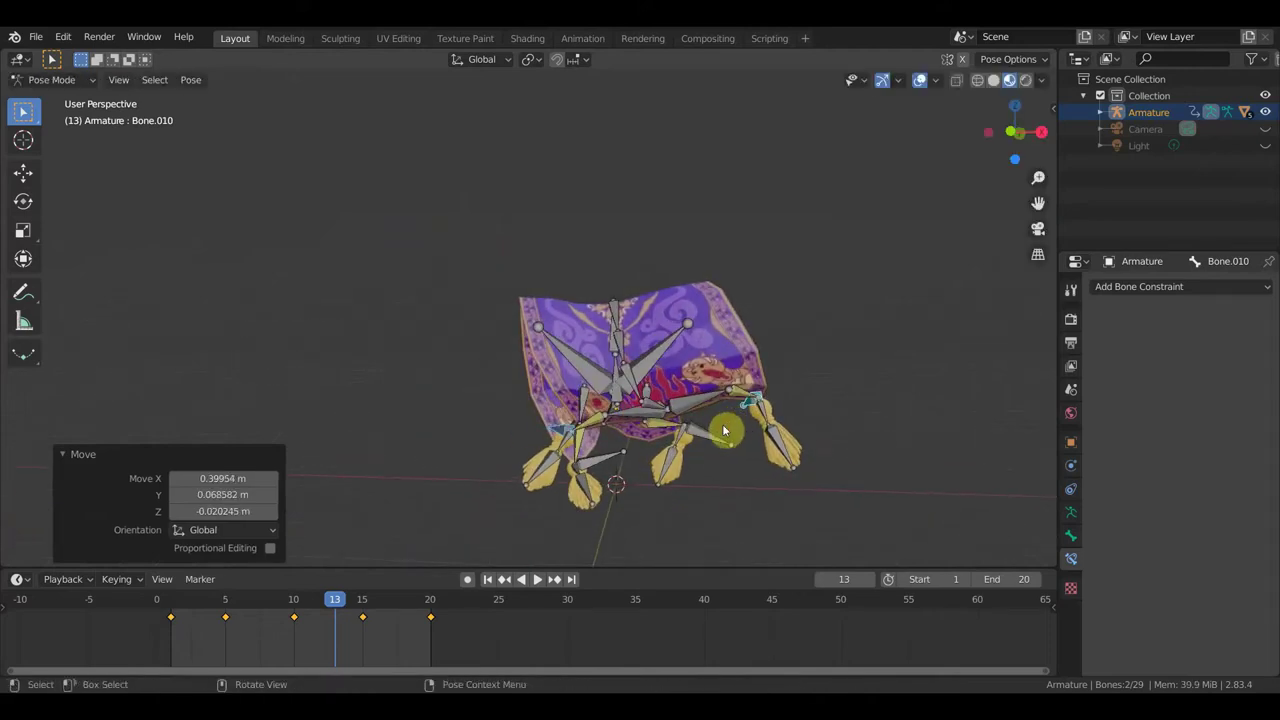
pyautogui.click(919, 80)
pyautogui.moveTo(782, 314); pyautogui.dragTo(678, 338, button='middle')
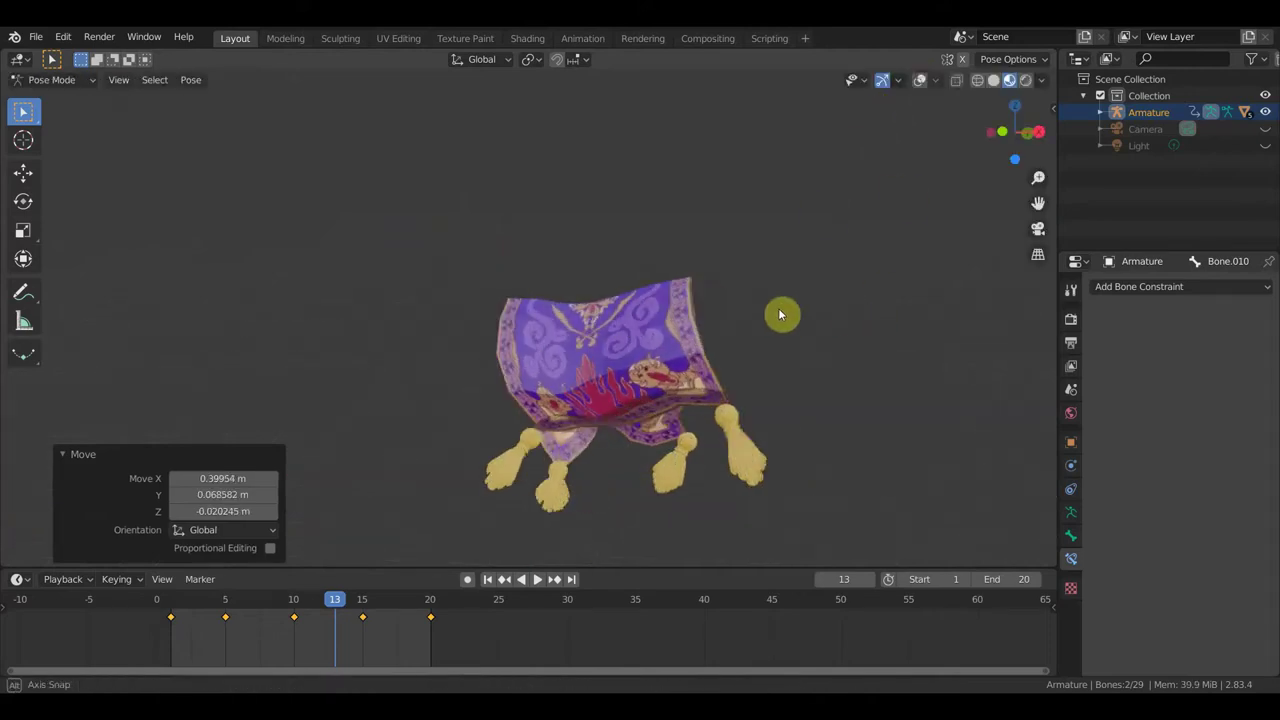
pyautogui.scroll(2, 516, 345)
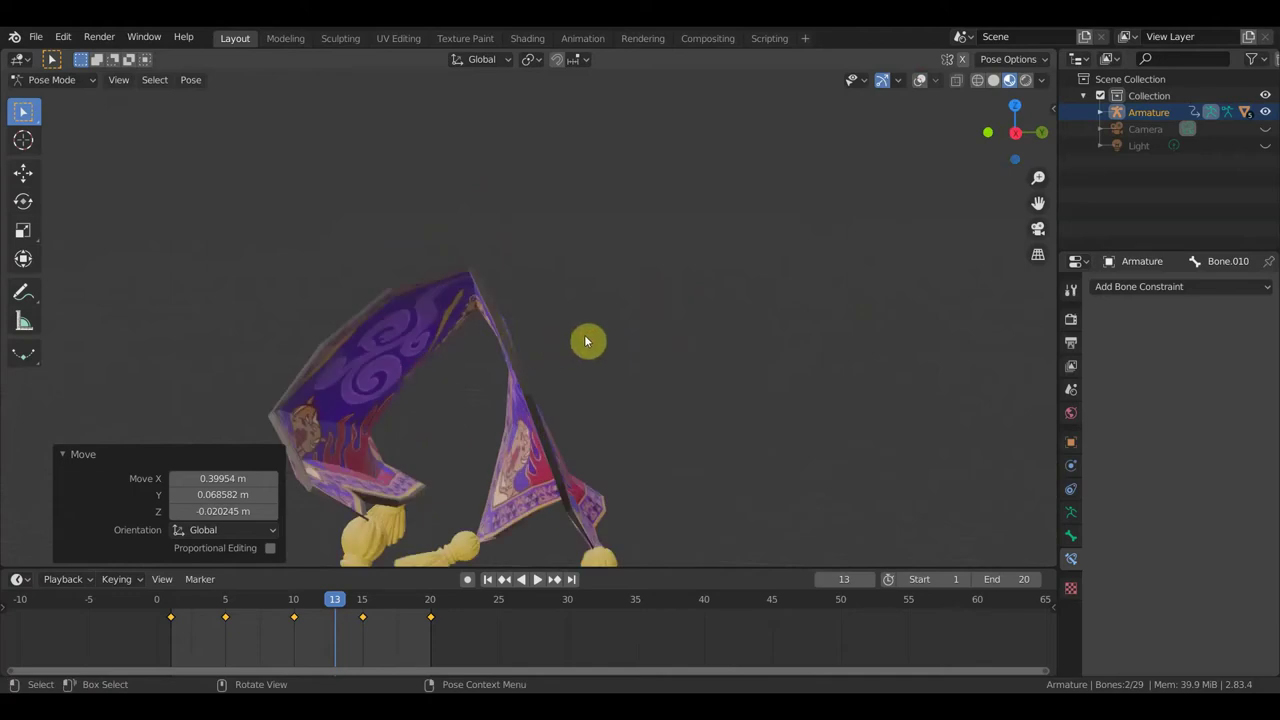
# - Orbit and zoom around the folded carpet to inspect its pose
pyautogui.moveTo(586, 342)
pyautogui.mouseDown(button='middle')
pyautogui.moveTo(717, 260)
pyautogui.moveTo(671, 303)
pyautogui.moveTo(602, 256)
pyautogui.moveTo(588, 308)
pyautogui.moveTo(685, 287)
pyautogui.moveTo(645, 283)
pyautogui.moveTo(585, 242)
pyautogui.moveTo(586, 255)
pyautogui.moveTo(650, 285)
pyautogui.moveTo(597, 263)
pyautogui.mouseUp(button='middle')
pyautogui.scroll(4, 662, 289)
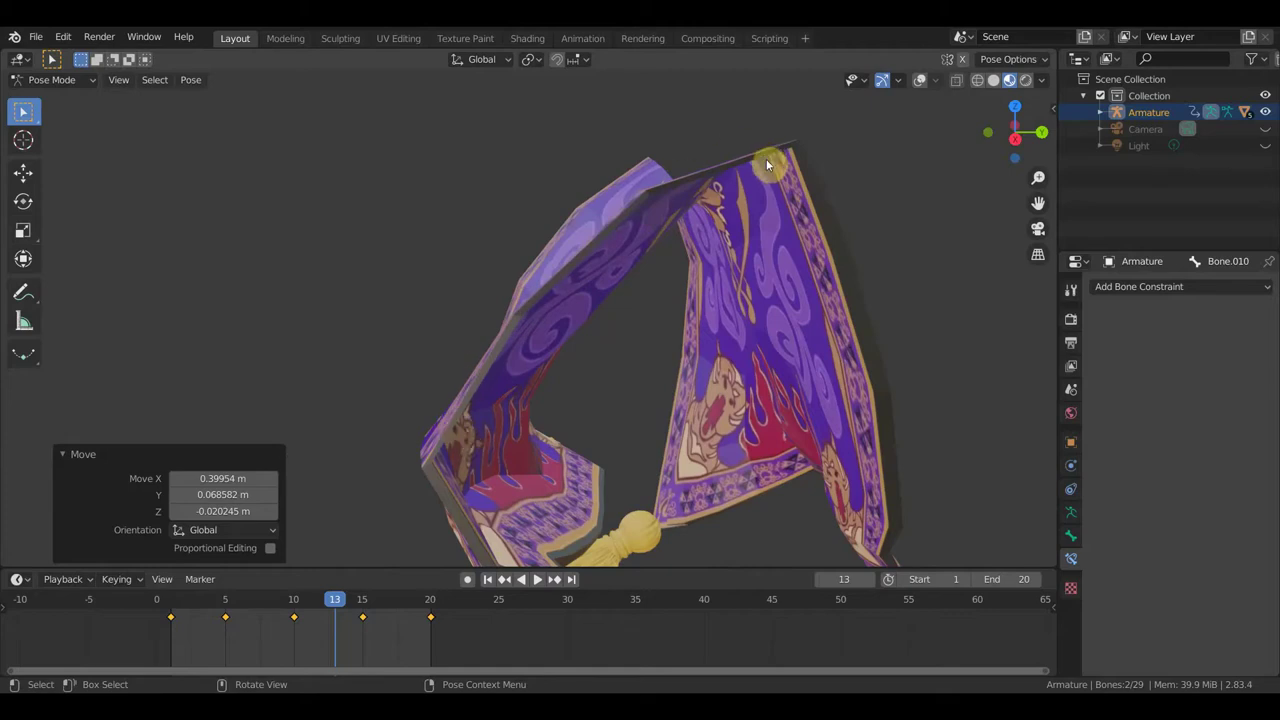
pyautogui.scroll(-5, 766, 163)
pyautogui.moveTo(740, 209)
pyautogui.mouseDown(button='middle')
pyautogui.moveTo(671, 263)
pyautogui.moveTo(560, 274)
pyautogui.moveTo(672, 256)
pyautogui.mouseUp(button='middle')
# - Set the armature's bones to display as B-Bones and show them in the viewport
pyautogui.click(1072, 514)
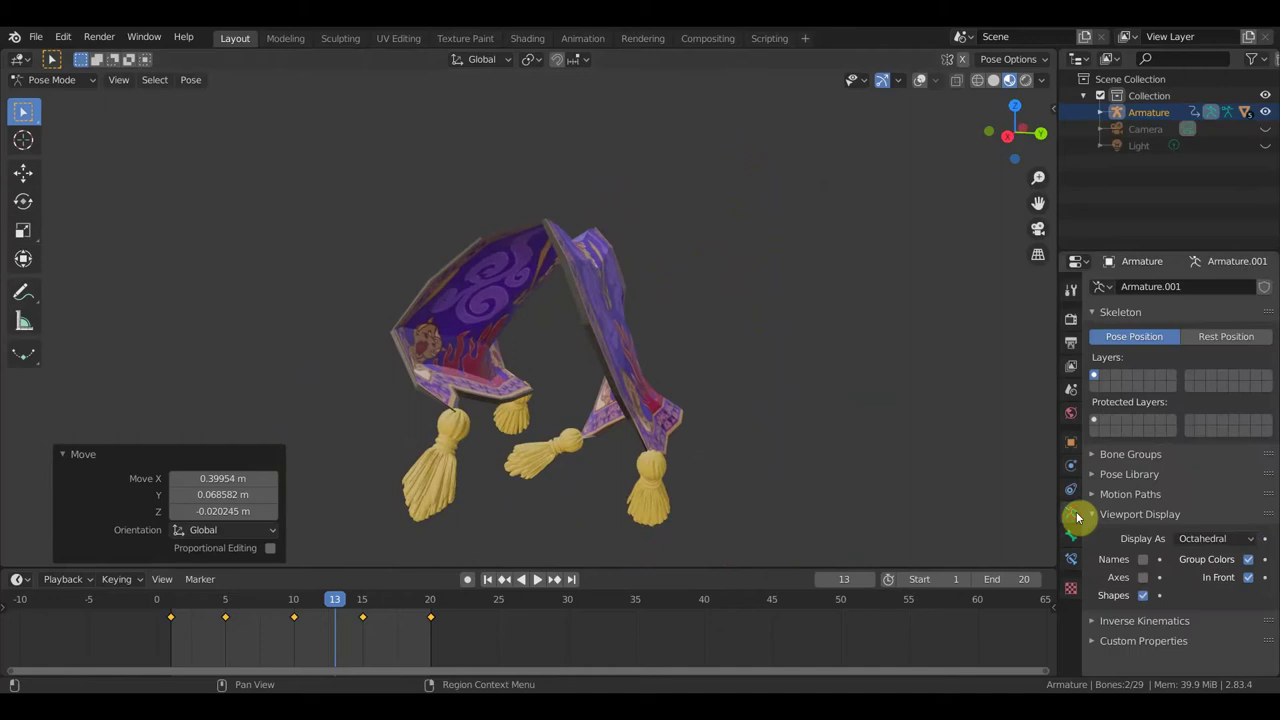
pyautogui.click(1257, 542)
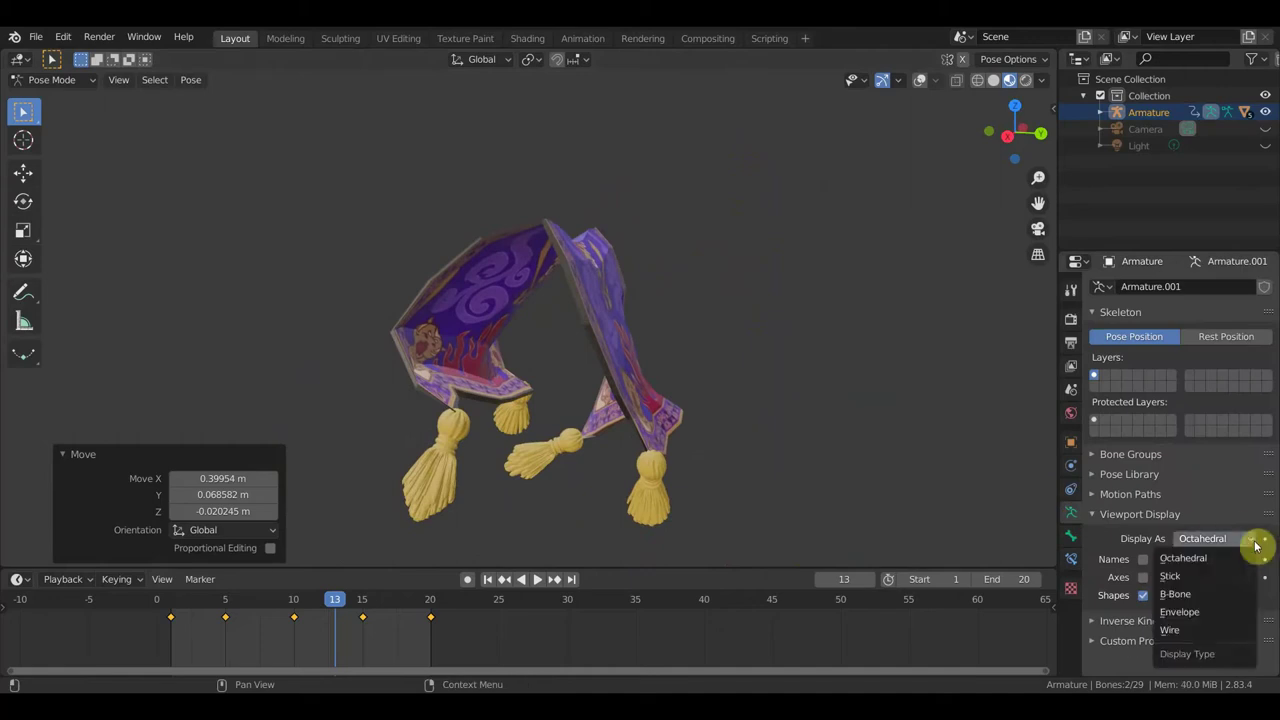
pyautogui.click(1204, 596)
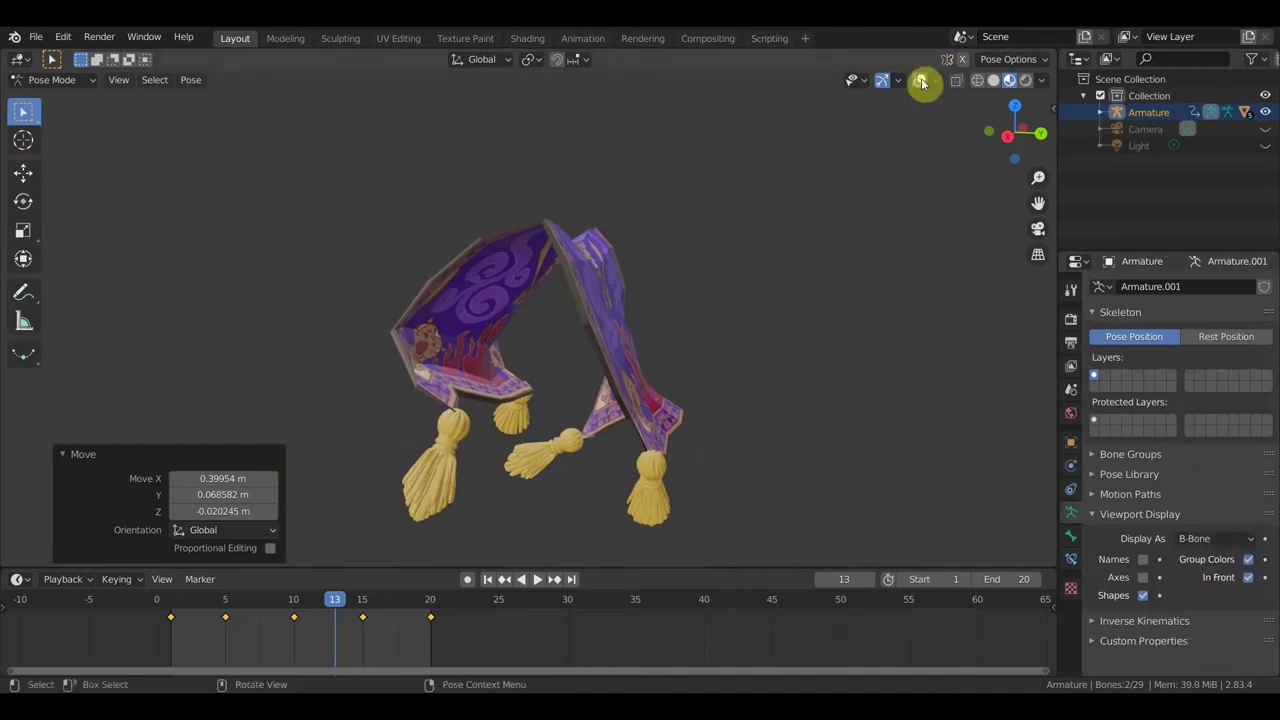
pyautogui.click(922, 82)
pyautogui.moveTo(857, 223)
pyautogui.mouseDown(button='middle')
pyautogui.moveTo(786, 326)
pyautogui.moveTo(817, 326)
pyautogui.moveTo(676, 330)
pyautogui.mouseUp(button='middle')
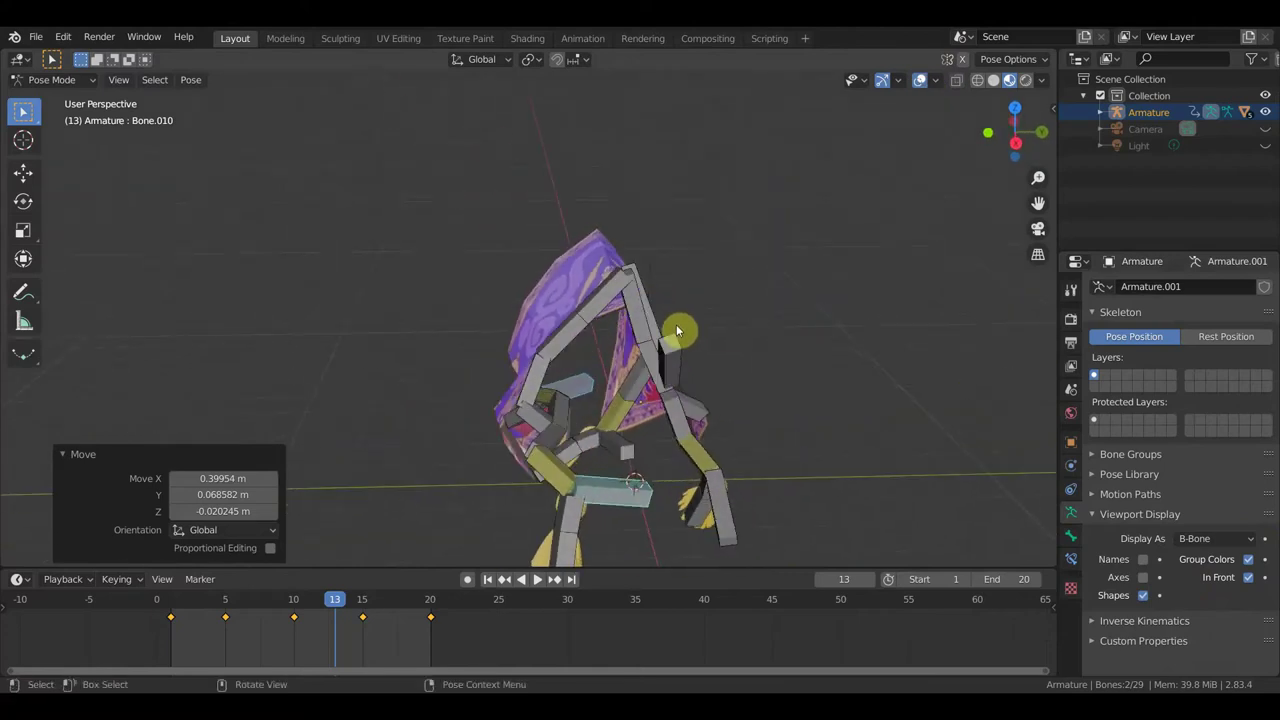
# - Select a bone on the upper fold, inspect the rig, and reopen the Display As list
pyautogui.click(570, 335)
pyautogui.moveTo(580, 334)
pyautogui.mouseDown(button='middle')
pyautogui.moveTo(556, 323)
pyautogui.moveTo(562, 314)
pyautogui.moveTo(623, 325)
pyautogui.moveTo(665, 311)
pyautogui.moveTo(557, 317)
pyautogui.mouseUp(button='middle')
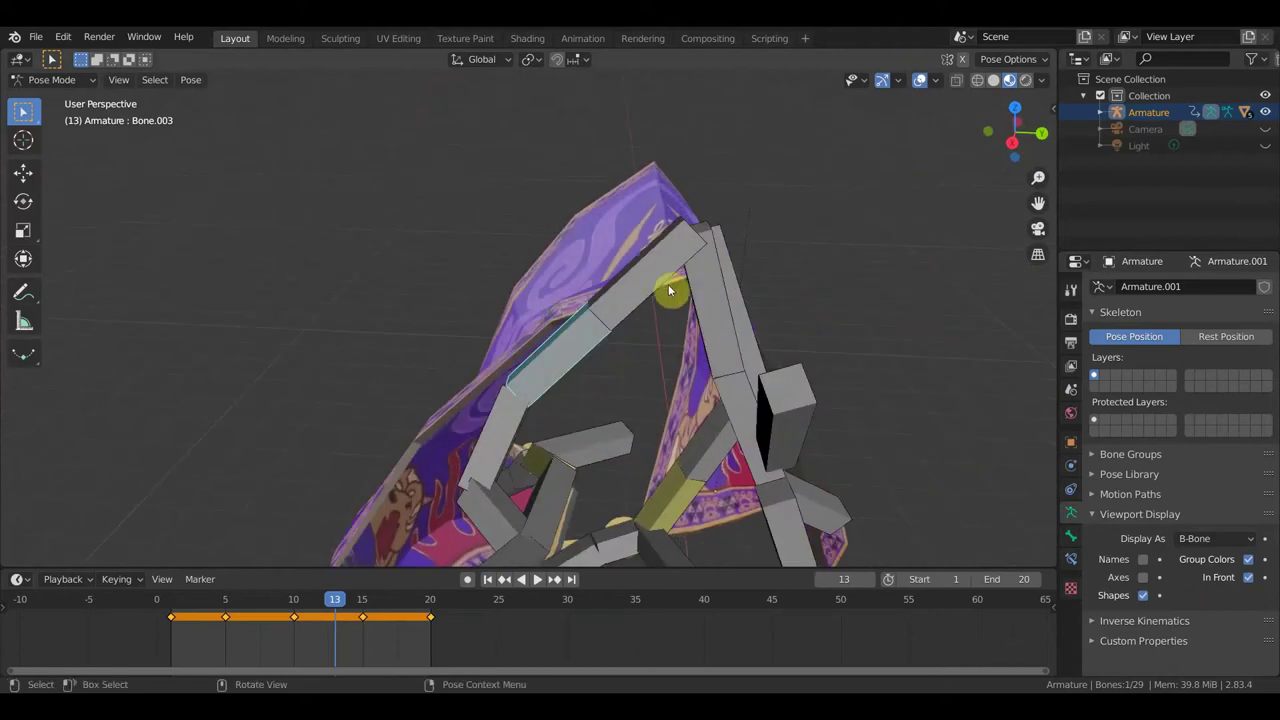
pyautogui.moveTo(669, 289)
pyautogui.mouseDown(button='middle')
pyautogui.moveTo(480, 280)
pyautogui.moveTo(562, 265)
pyautogui.moveTo(591, 274)
pyautogui.mouseUp(button='middle')
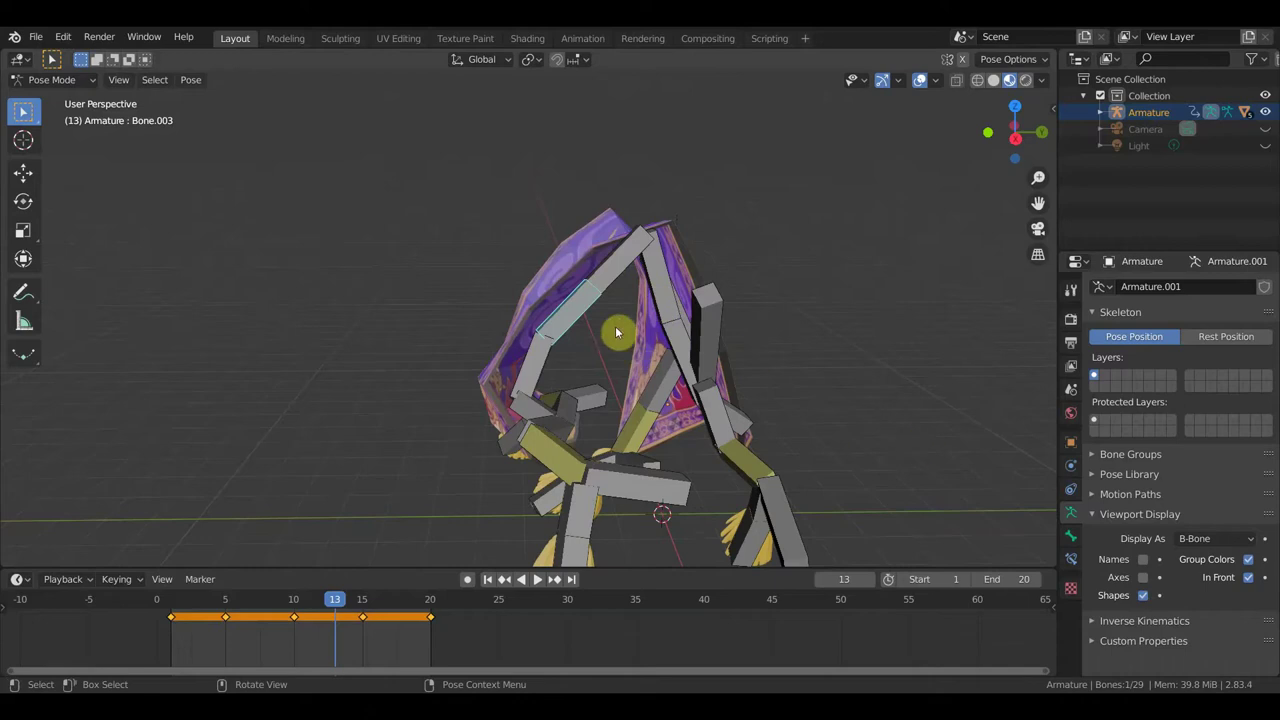
pyautogui.scroll(3, 616, 333)
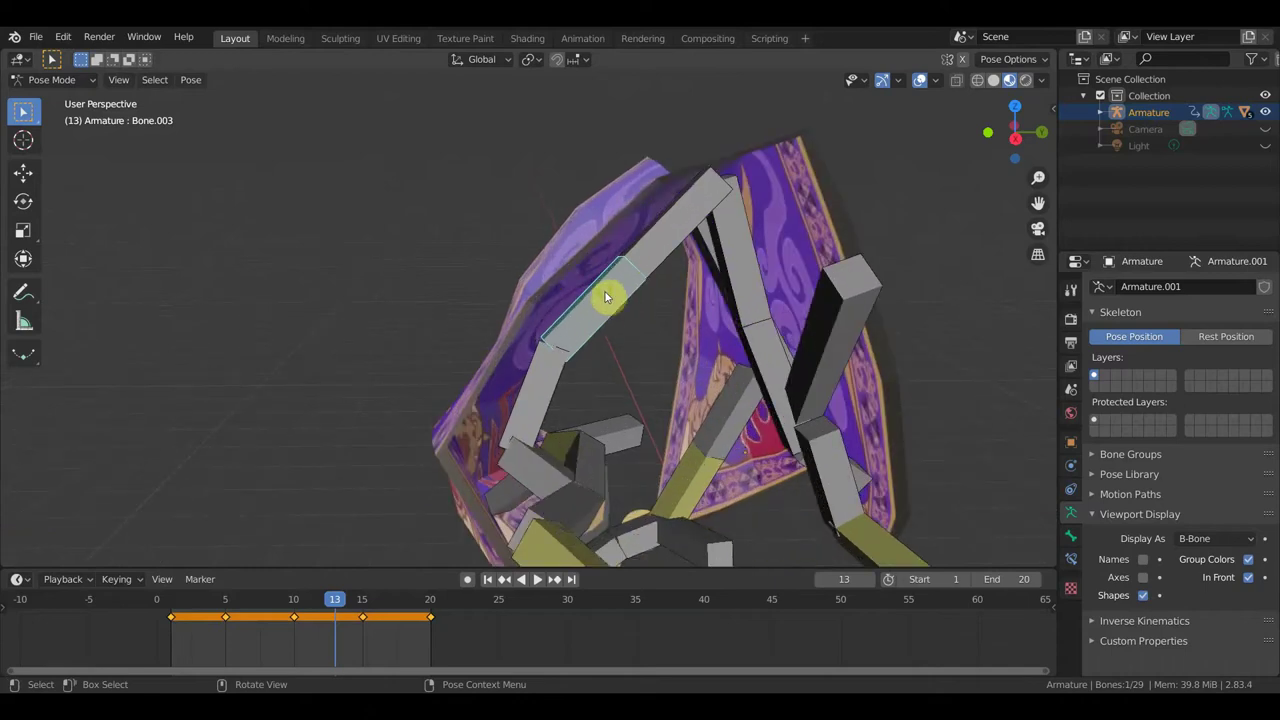
pyautogui.moveTo(605, 297)
pyautogui.mouseDown(button='middle')
pyautogui.moveTo(691, 306)
pyautogui.moveTo(689, 334)
pyautogui.moveTo(654, 346)
pyautogui.moveTo(670, 412)
pyautogui.moveTo(694, 354)
pyautogui.moveTo(634, 329)
pyautogui.moveTo(740, 300)
pyautogui.moveTo(751, 223)
pyautogui.moveTo(752, 275)
pyautogui.moveTo(812, 294)
pyautogui.mouseUp(button='middle')
pyautogui.scroll(-3, 694, 306)
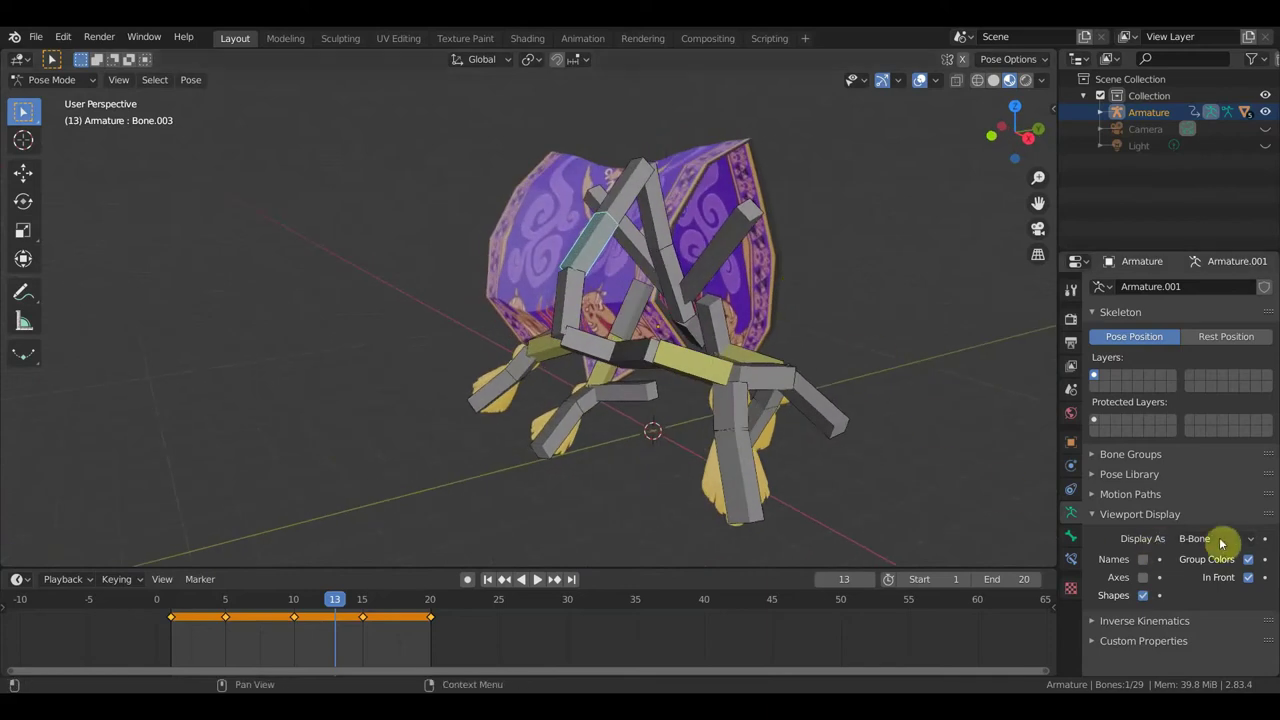
pyautogui.click(1252, 541)
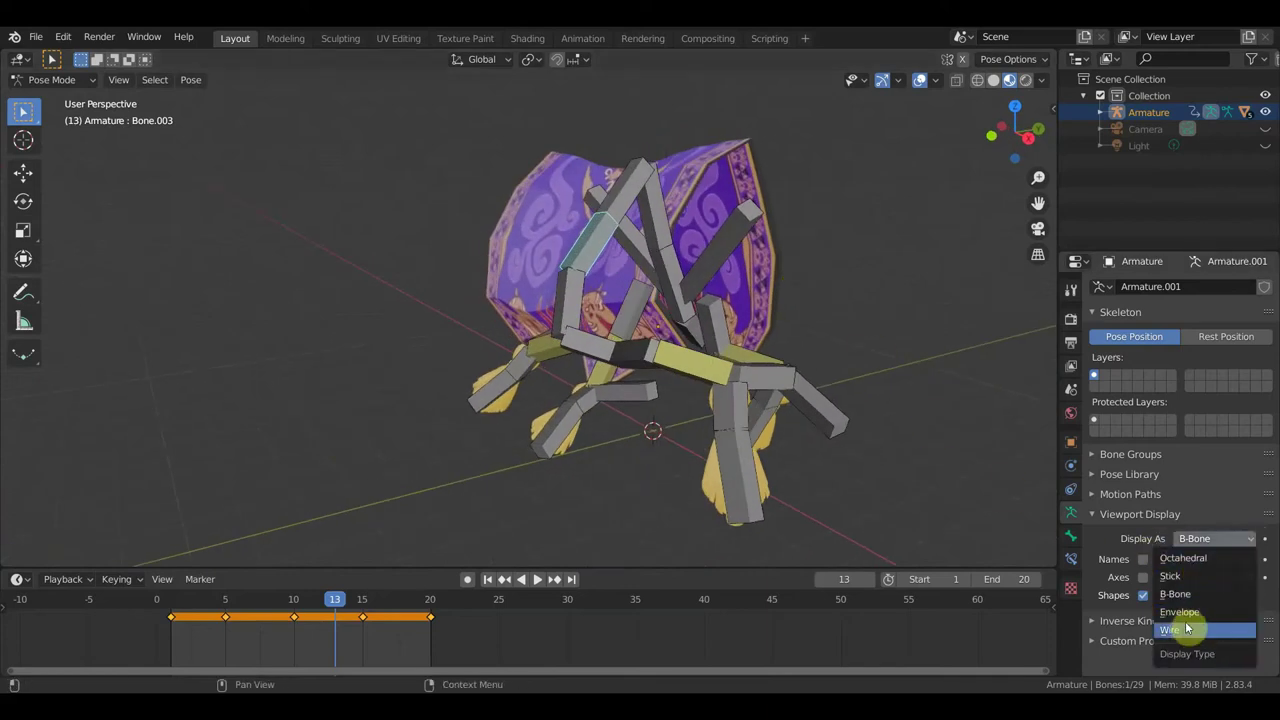
# - Switch the bone display to Octahedral, then Envelope, and finally Wire
pyautogui.click(1188, 563)
pyautogui.moveTo(965, 508)
pyautogui.mouseDown(button='middle')
pyautogui.moveTo(913, 501)
pyautogui.moveTo(882, 409)
pyautogui.mouseUp(button='middle')
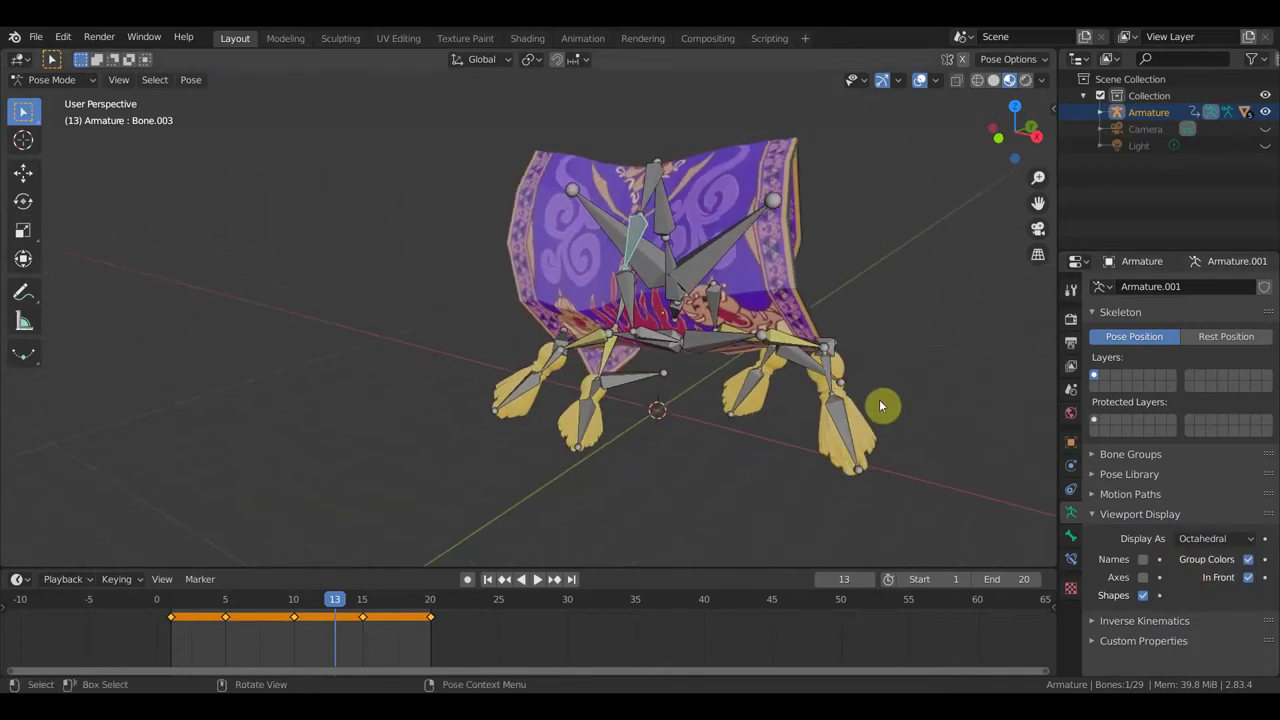
pyautogui.moveTo(834, 357); pyautogui.dragTo(883, 400, button='middle')
pyautogui.click(1219, 540)
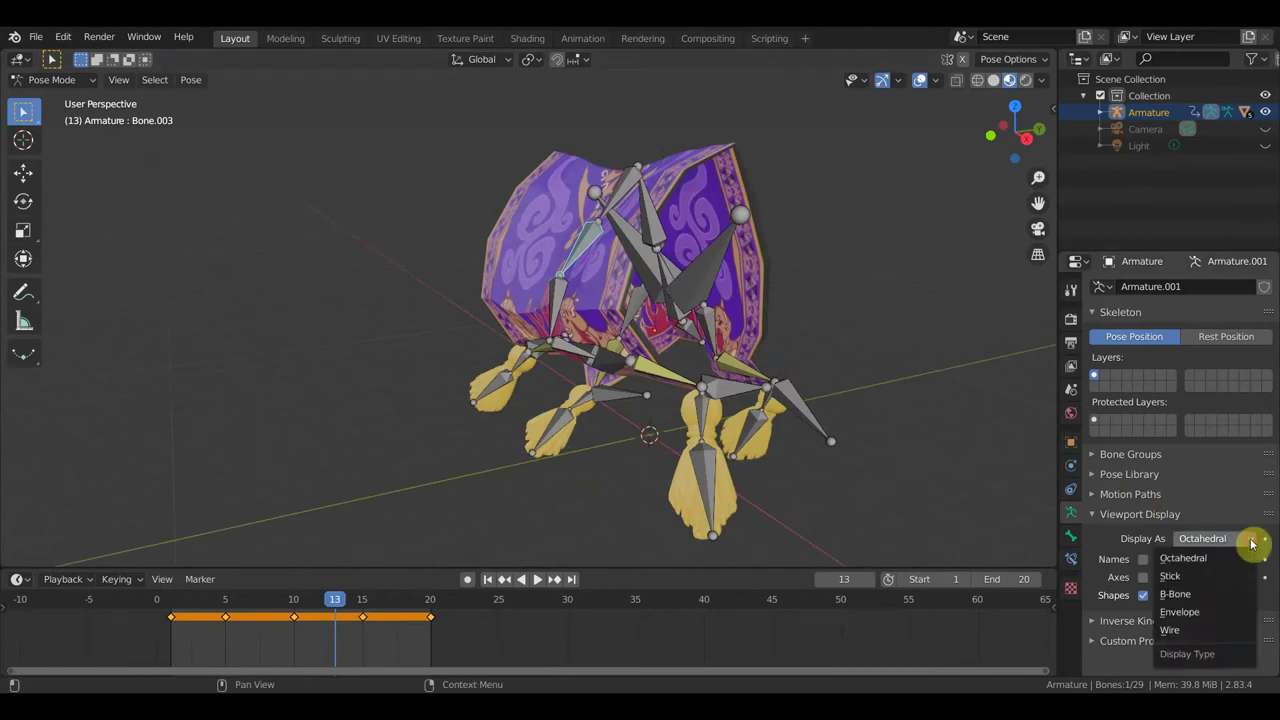
pyautogui.click(1194, 610)
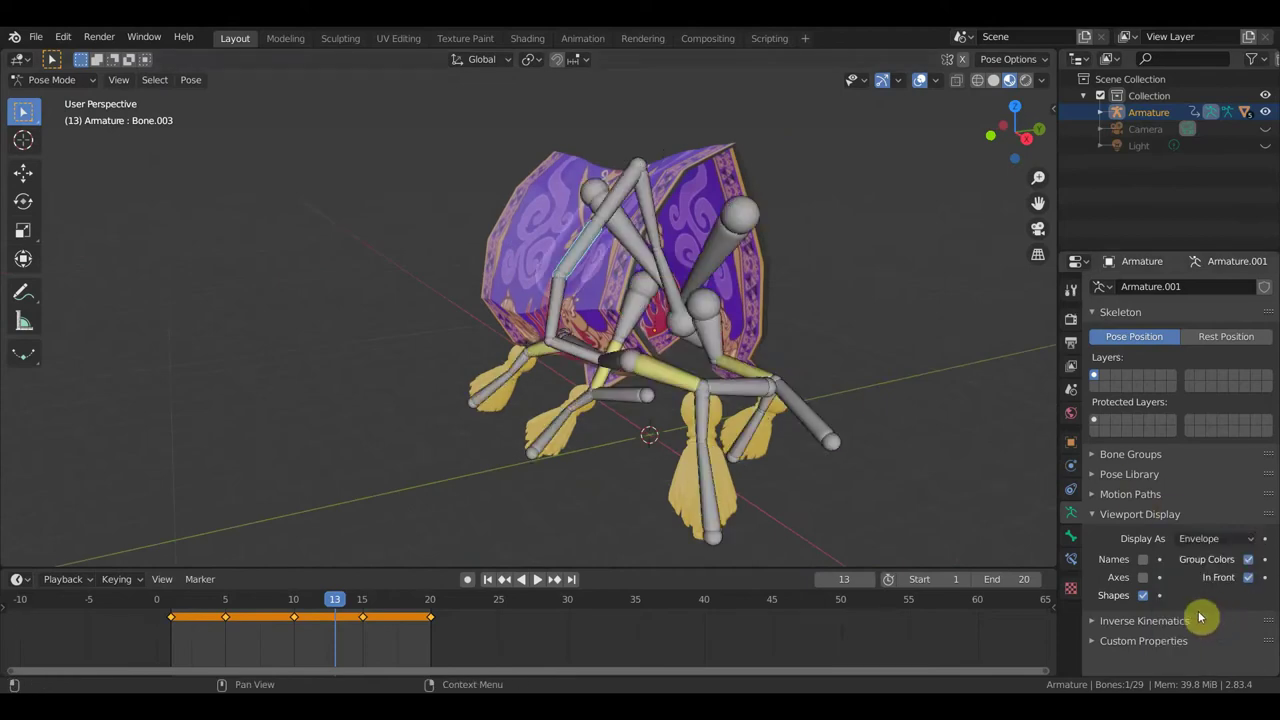
pyautogui.moveTo(925, 478); pyautogui.dragTo(945, 470, button='middle')
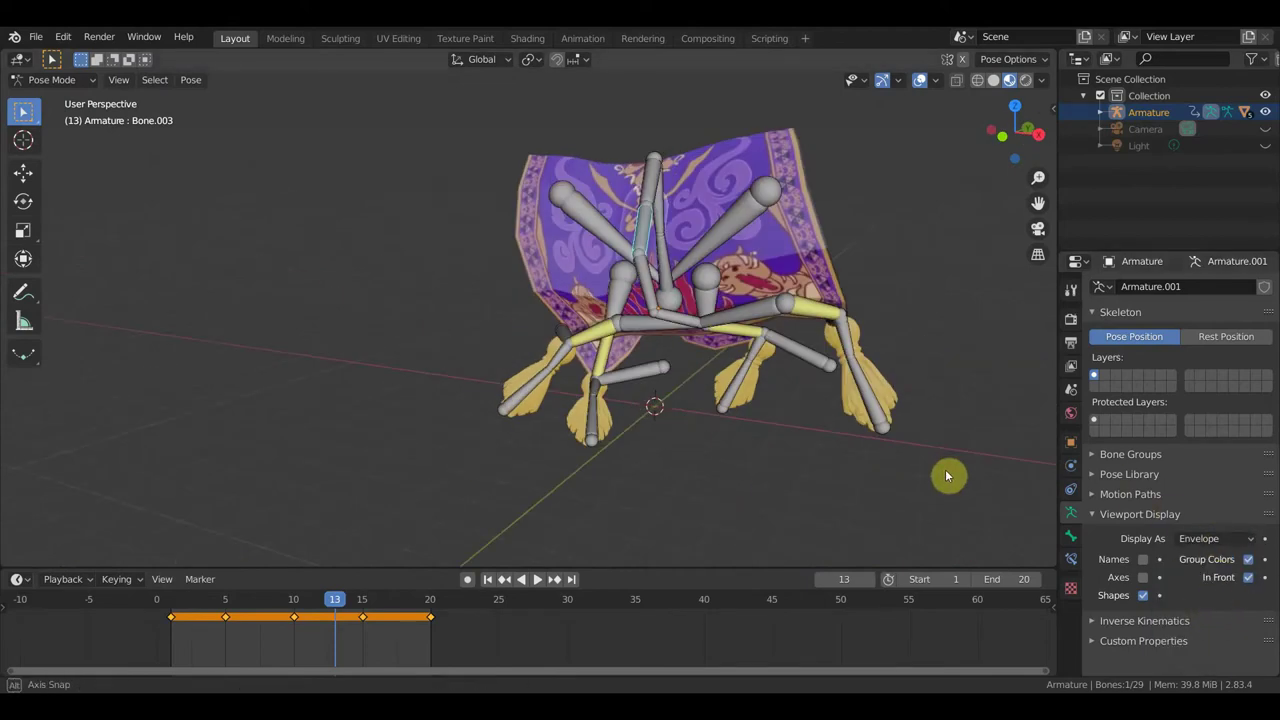
pyautogui.click(1252, 541)
pyautogui.click(1210, 632)
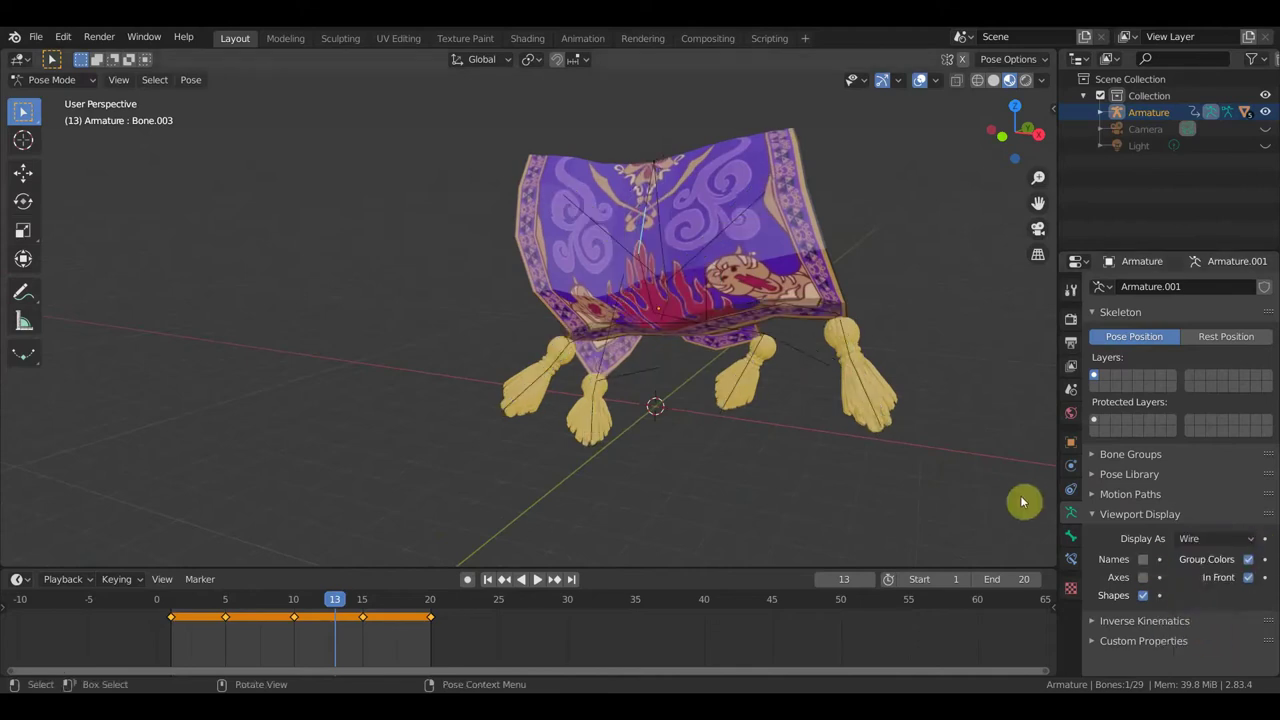
# - Select Bone.017, then Bone.015, and orbit around the wire-drawn rig
pyautogui.scroll(1, 610, 318)
pyautogui.scroll(2, 623, 286)
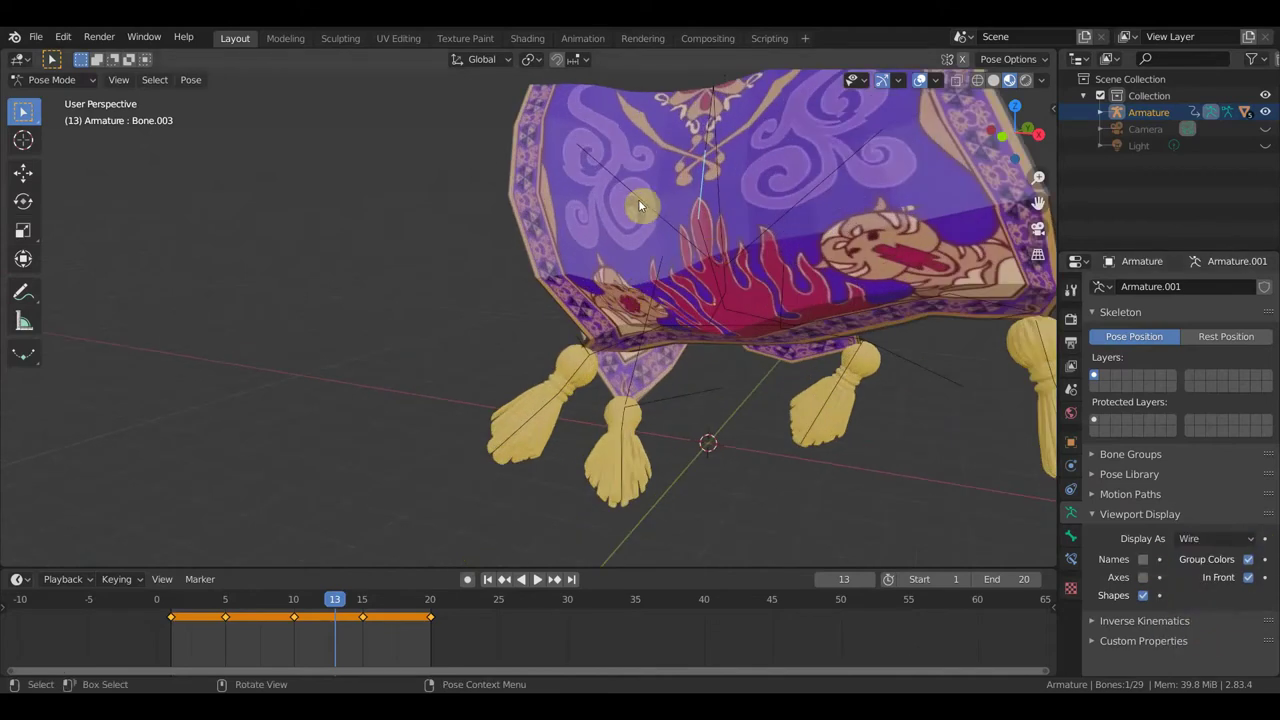
pyautogui.scroll(-3, 647, 212)
pyautogui.click(743, 210)
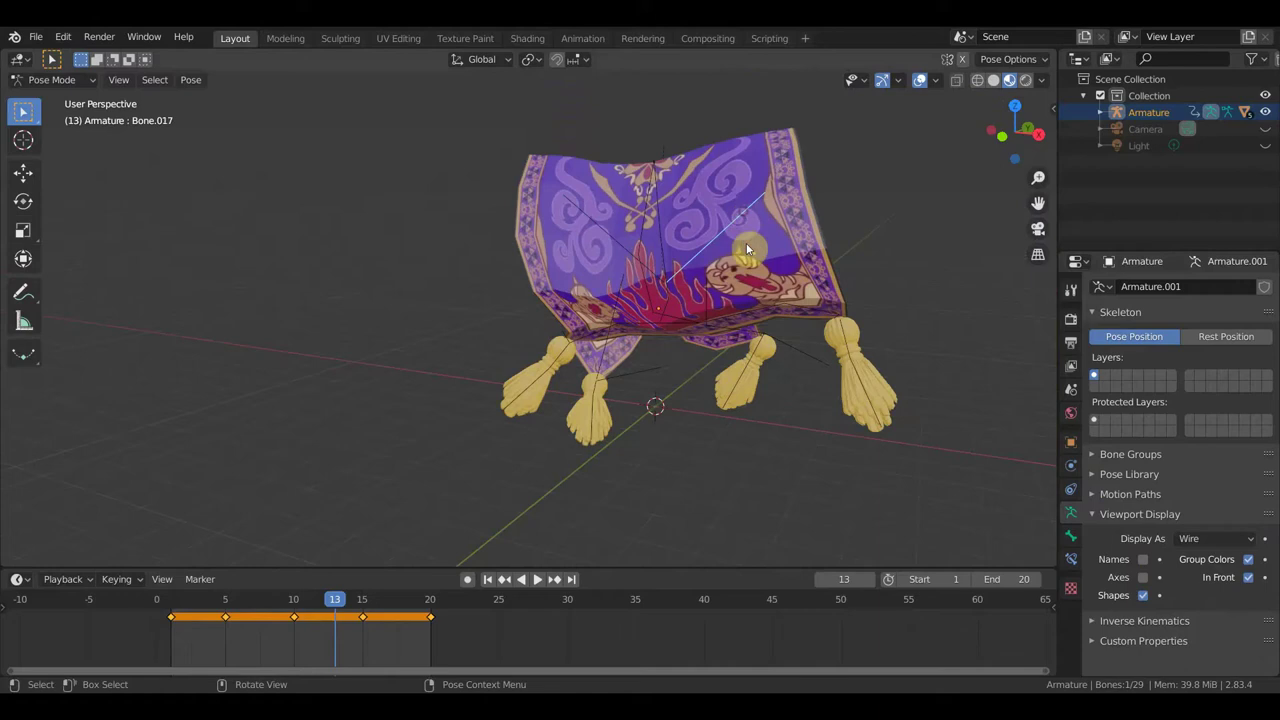
pyautogui.click(796, 350)
pyautogui.moveTo(811, 352); pyautogui.dragTo(727, 366, button='middle')
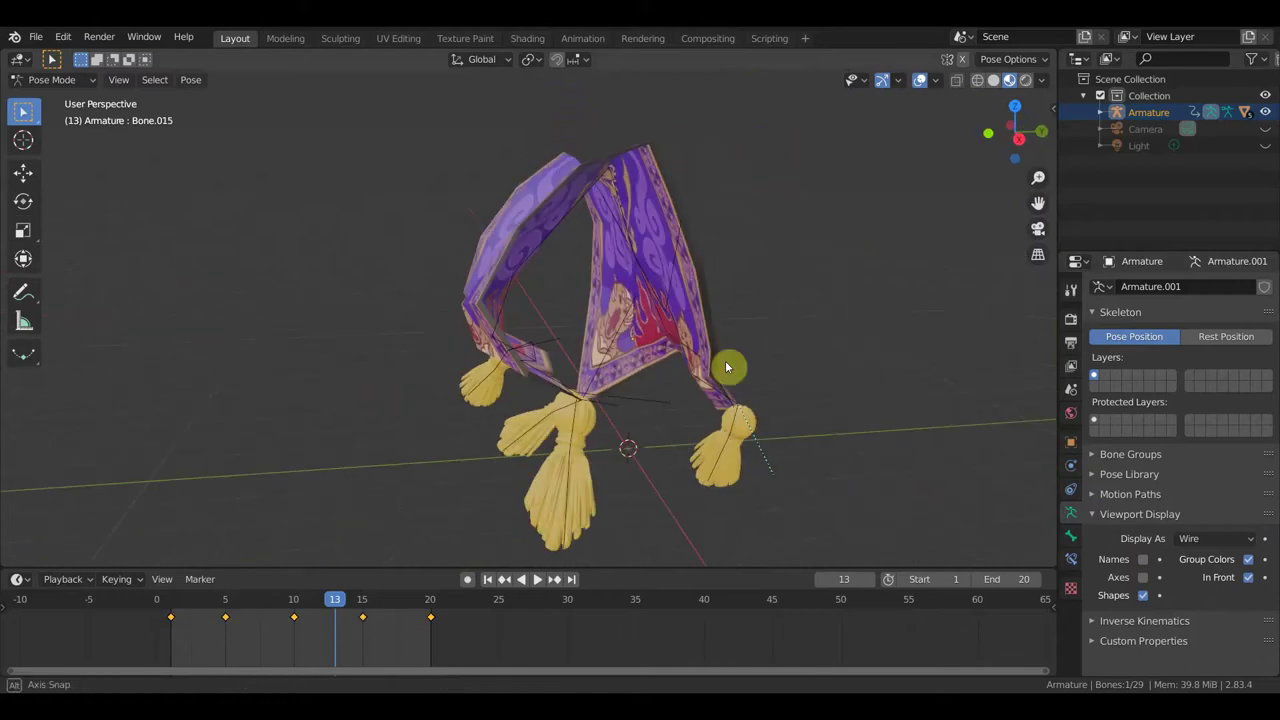
pyautogui.moveTo(966, 446)
pyautogui.mouseDown(button='middle')
pyautogui.moveTo(929, 429)
pyautogui.moveTo(812, 463)
pyautogui.moveTo(743, 414)
pyautogui.moveTo(896, 410)
pyautogui.moveTo(786, 429)
pyautogui.moveTo(851, 420)
pyautogui.moveTo(783, 399)
pyautogui.moveTo(851, 414)
pyautogui.moveTo(840, 409)
pyautogui.moveTo(847, 323)
pyautogui.mouseUp(button='middle')
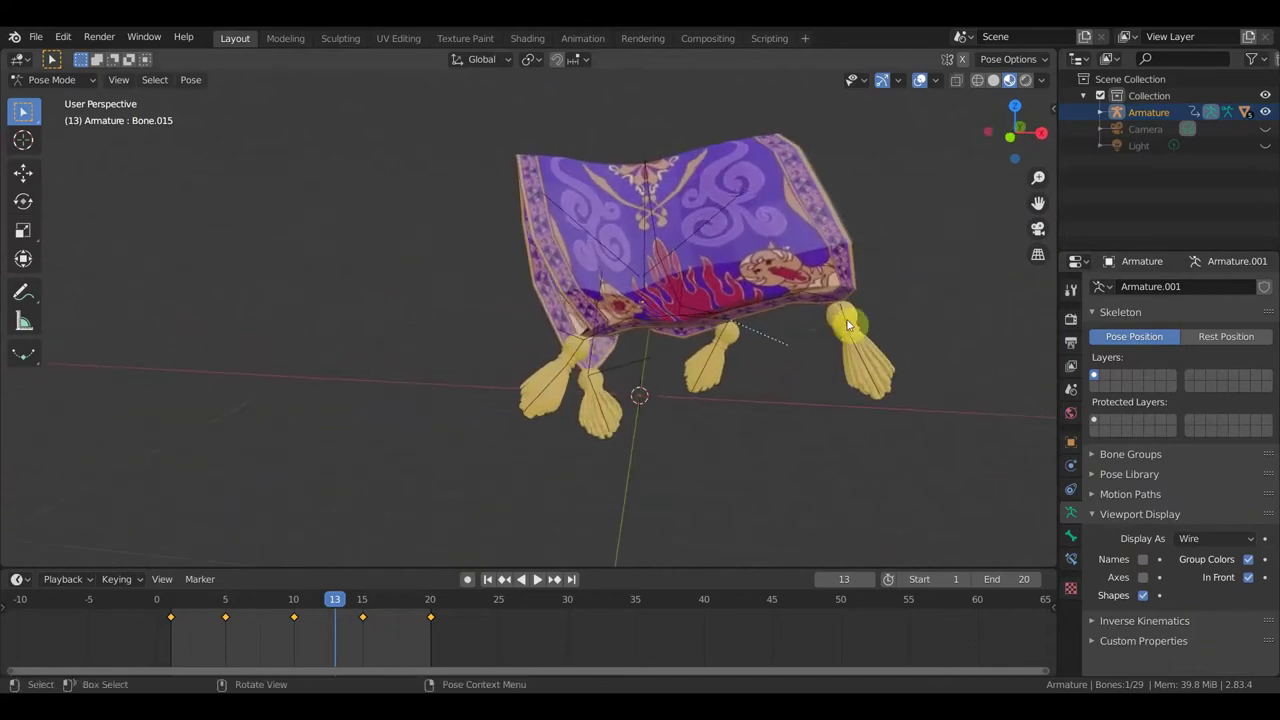
# - Switch the bones back to Octahedral display and orbit so the carpet faces the viewer
pyautogui.click(1249, 541)
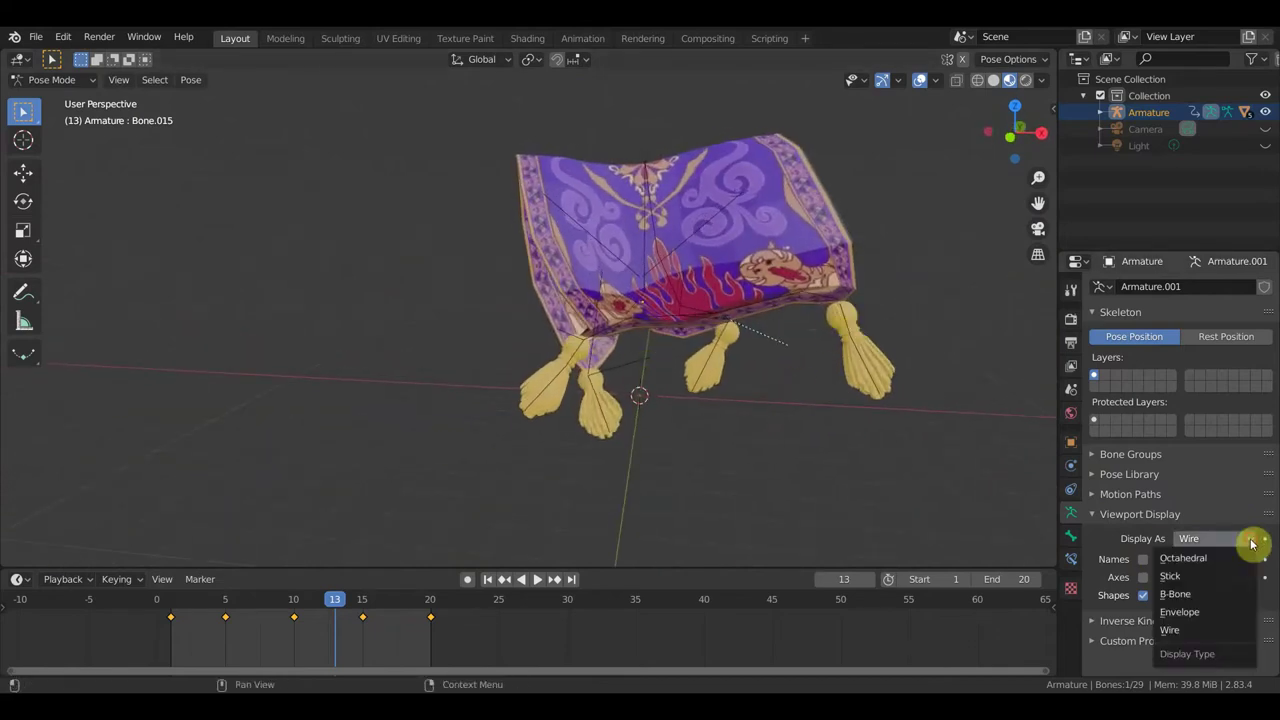
pyautogui.click(1200, 559)
pyautogui.moveTo(902, 448)
pyautogui.mouseDown(button='middle')
pyautogui.moveTo(723, 466)
pyautogui.moveTo(746, 451)
pyautogui.moveTo(706, 463)
pyautogui.moveTo(712, 450)
pyautogui.mouseUp(button='middle')
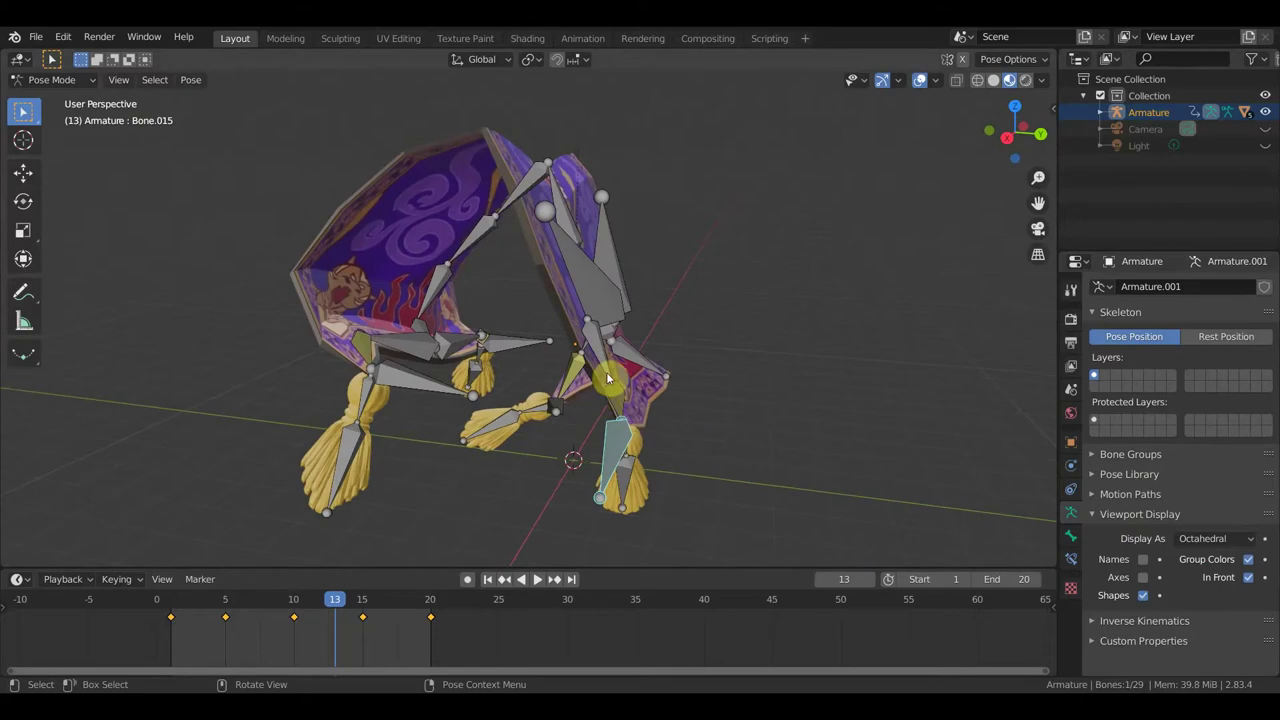
pyautogui.moveTo(606, 372); pyautogui.dragTo(660, 383, button='middle')
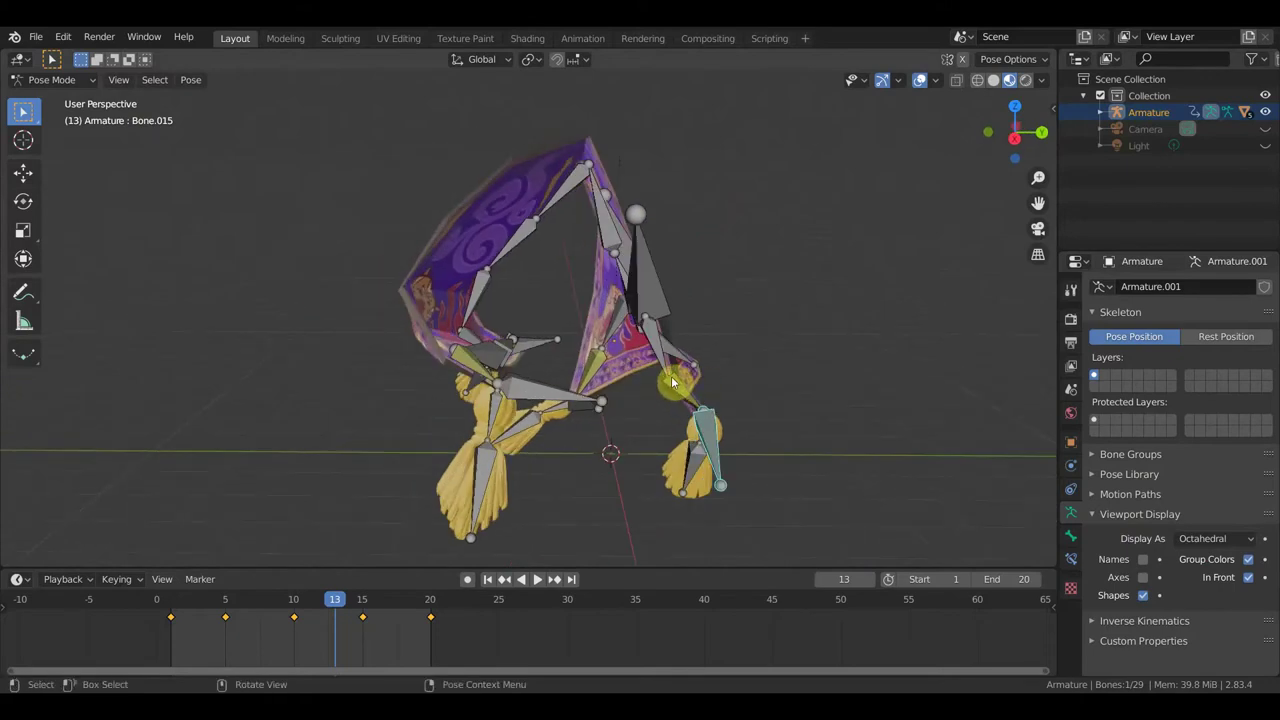
pyautogui.moveTo(672, 382)
pyautogui.mouseDown(button='middle')
pyautogui.moveTo(743, 382)
pyautogui.moveTo(737, 354)
pyautogui.moveTo(777, 334)
pyautogui.moveTo(793, 363)
pyautogui.moveTo(714, 409)
pyautogui.moveTo(620, 400)
pyautogui.moveTo(563, 428)
pyautogui.moveTo(561, 455)
pyautogui.mouseUp(button='middle')
pyautogui.scroll(3, 737, 340)
# - Rotate Bone.012 by about -23° and Bone.024 by about -26.8°
pyautogui.click(820, 345)
pyautogui.scroll(-3, 565, 428)
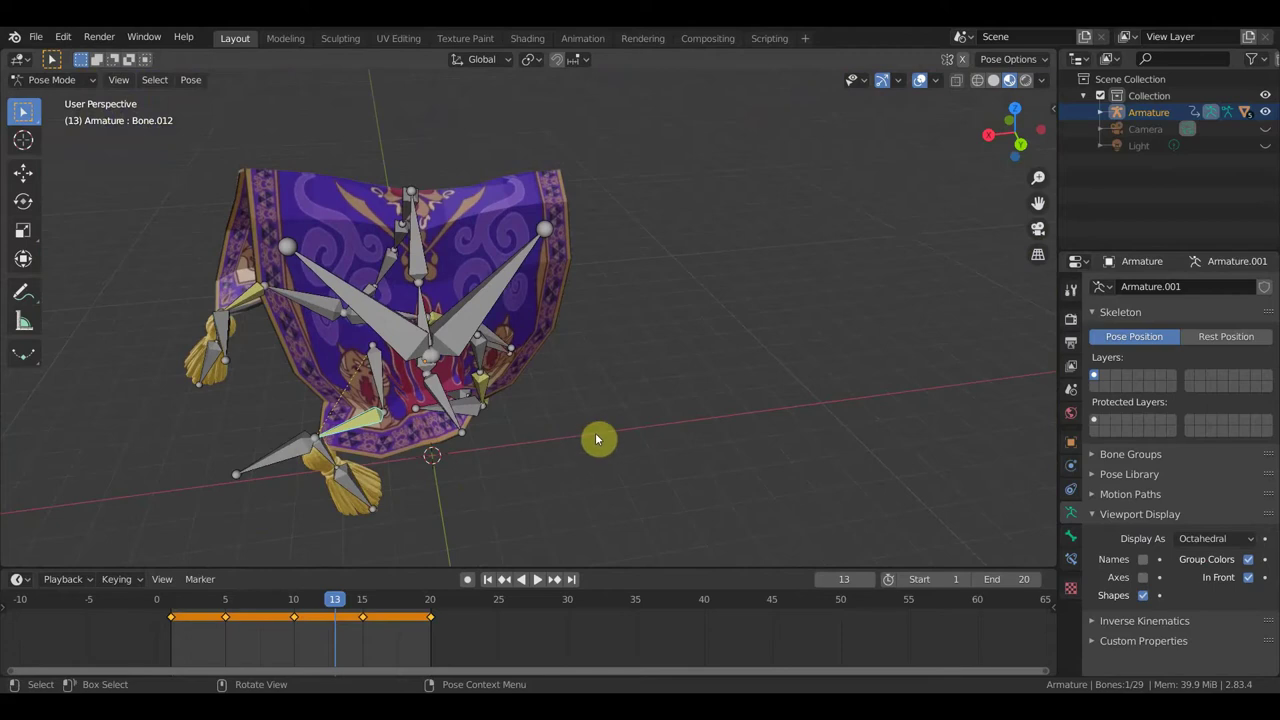
pyautogui.press('r')
pyautogui.click(555, 388)
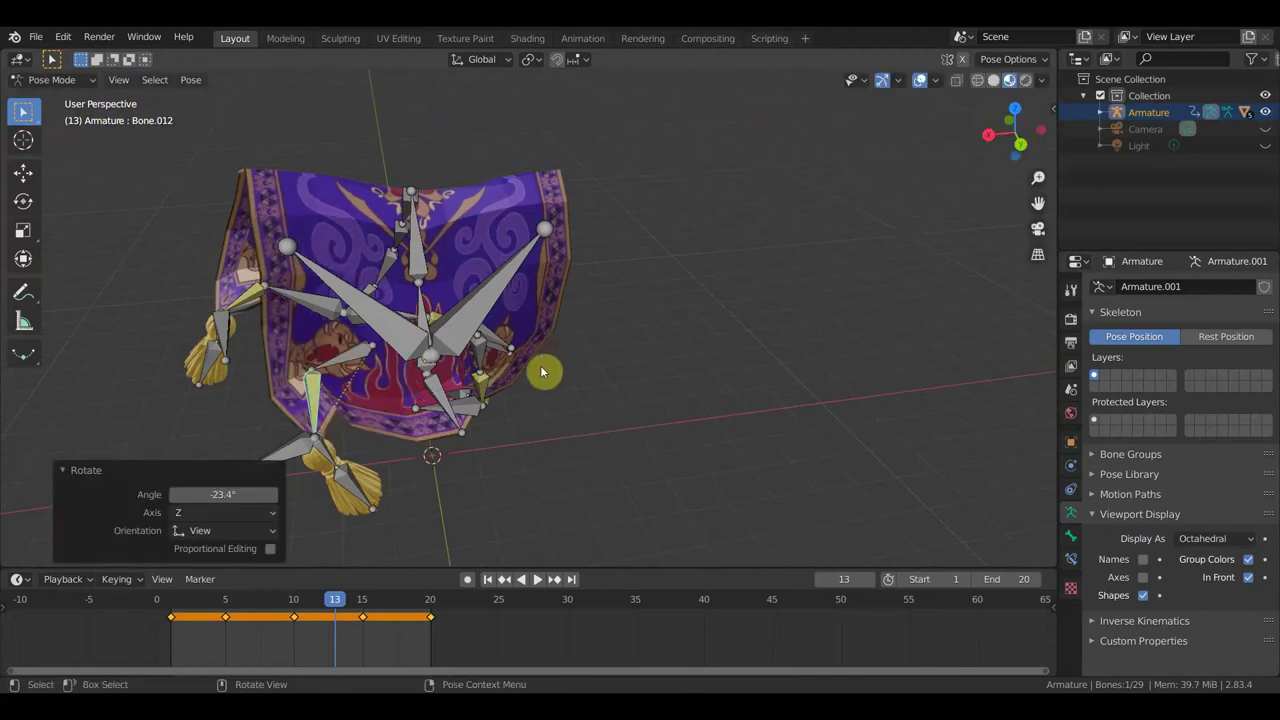
pyautogui.moveTo(543, 371); pyautogui.dragTo(455, 370, button='middle')
pyautogui.click(455, 368)
pyautogui.press('r')
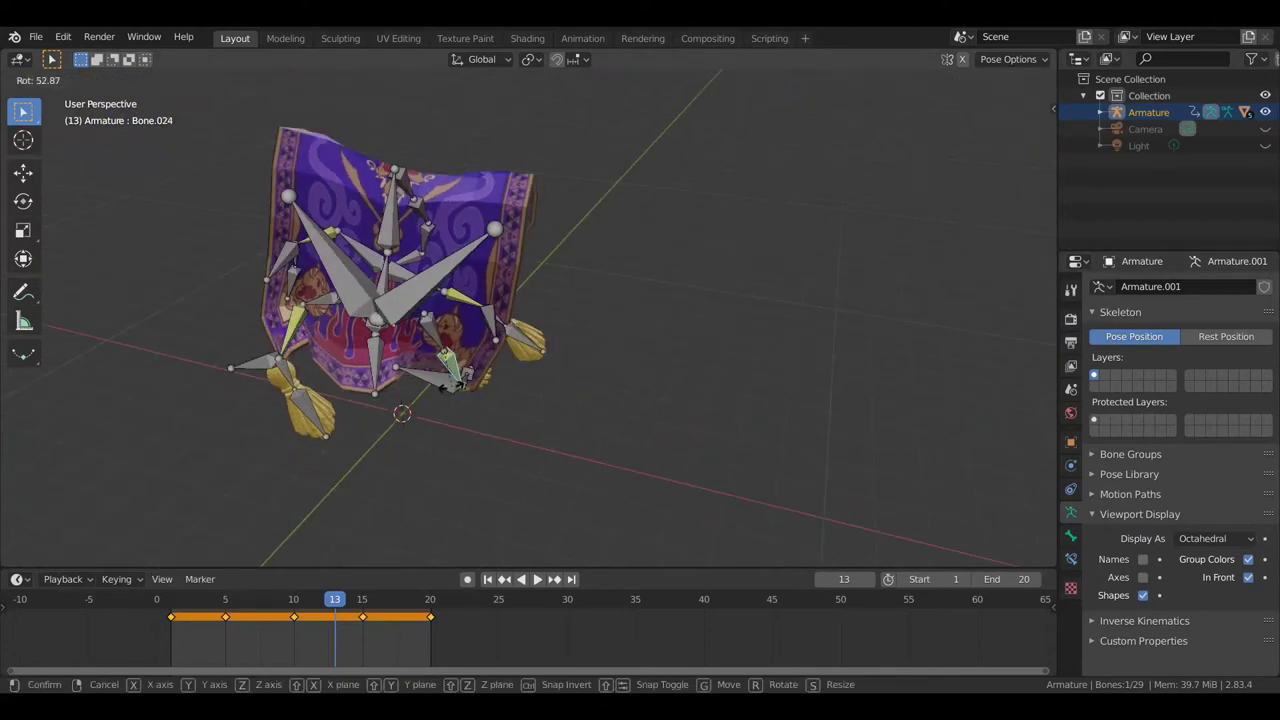
pyautogui.click(495, 352)
pyautogui.moveTo(418, 365)
pyautogui.mouseDown(button='middle')
pyautogui.moveTo(577, 390)
pyautogui.moveTo(535, 370)
pyautogui.mouseUp(button='middle')
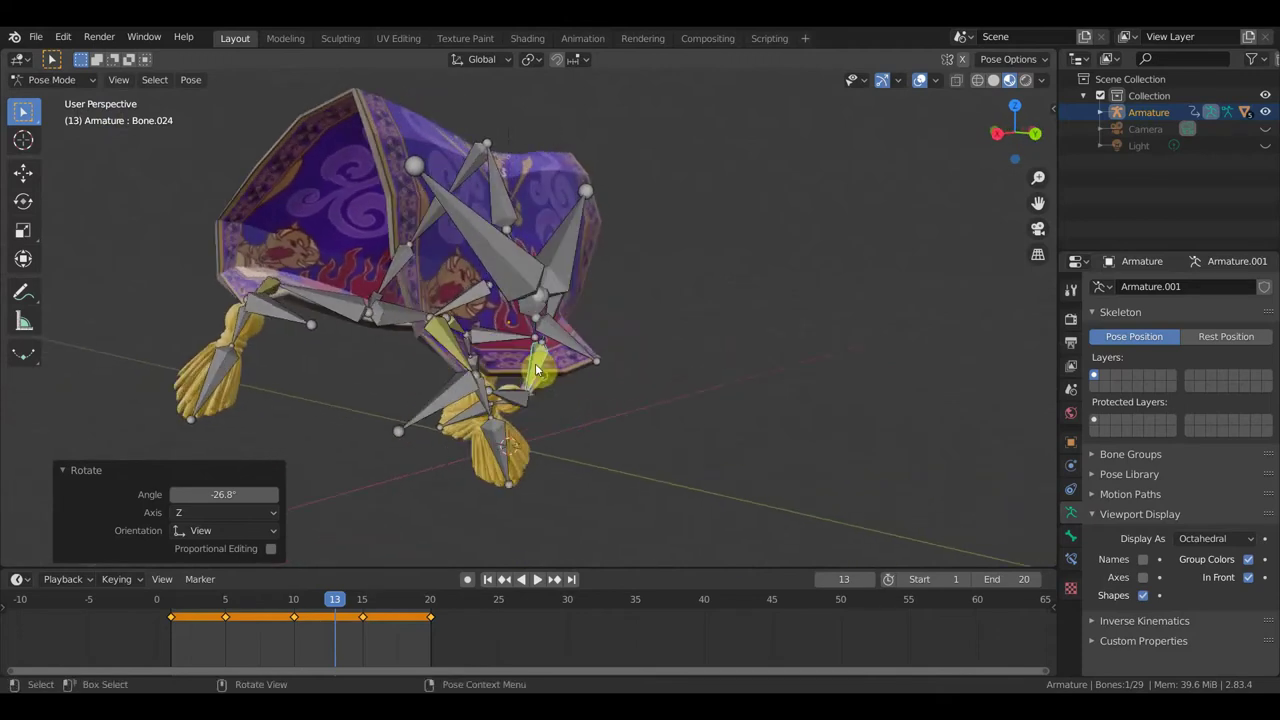
pyautogui.moveTo(480, 425); pyautogui.dragTo(668, 410, button='middle')
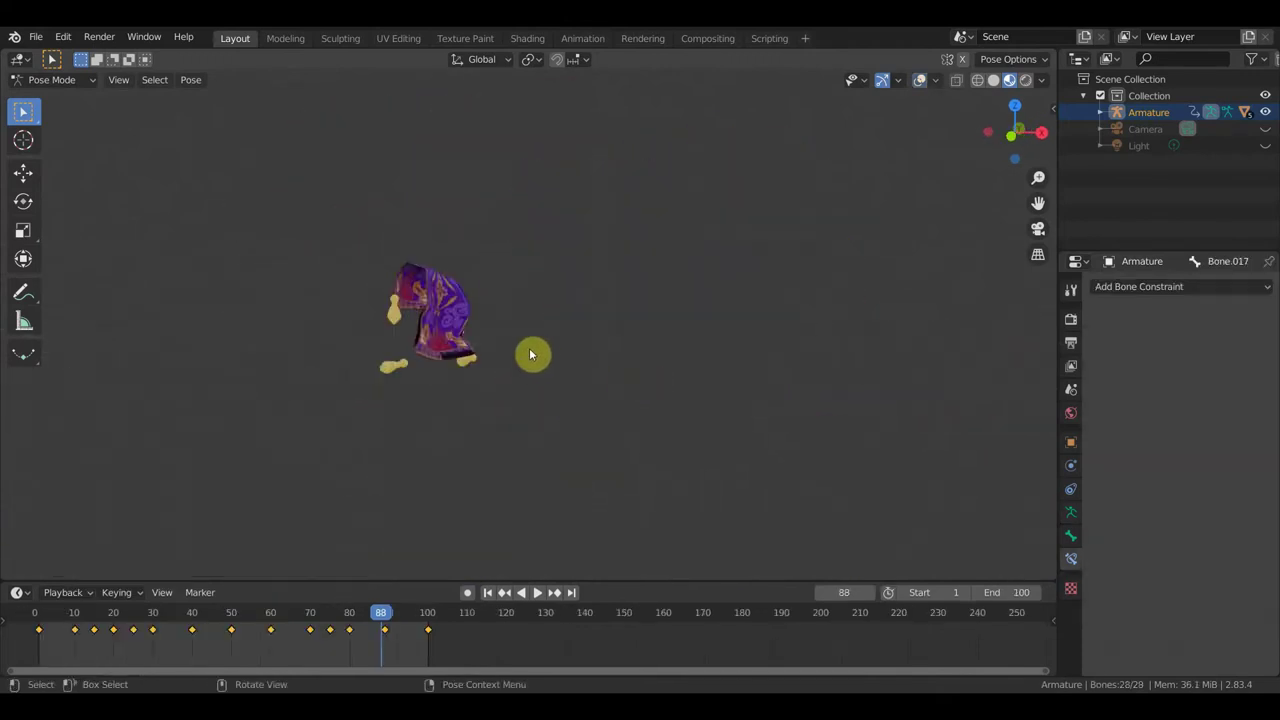
# - Load коврик2.blend from File > Open Recent, replacing the current carpet scene
pyautogui.moveTo(524, 347)
pyautogui.mouseDown(button='middle')
pyautogui.moveTo(645, 360)
pyautogui.moveTo(688, 347)
pyautogui.mouseUp(button='middle')
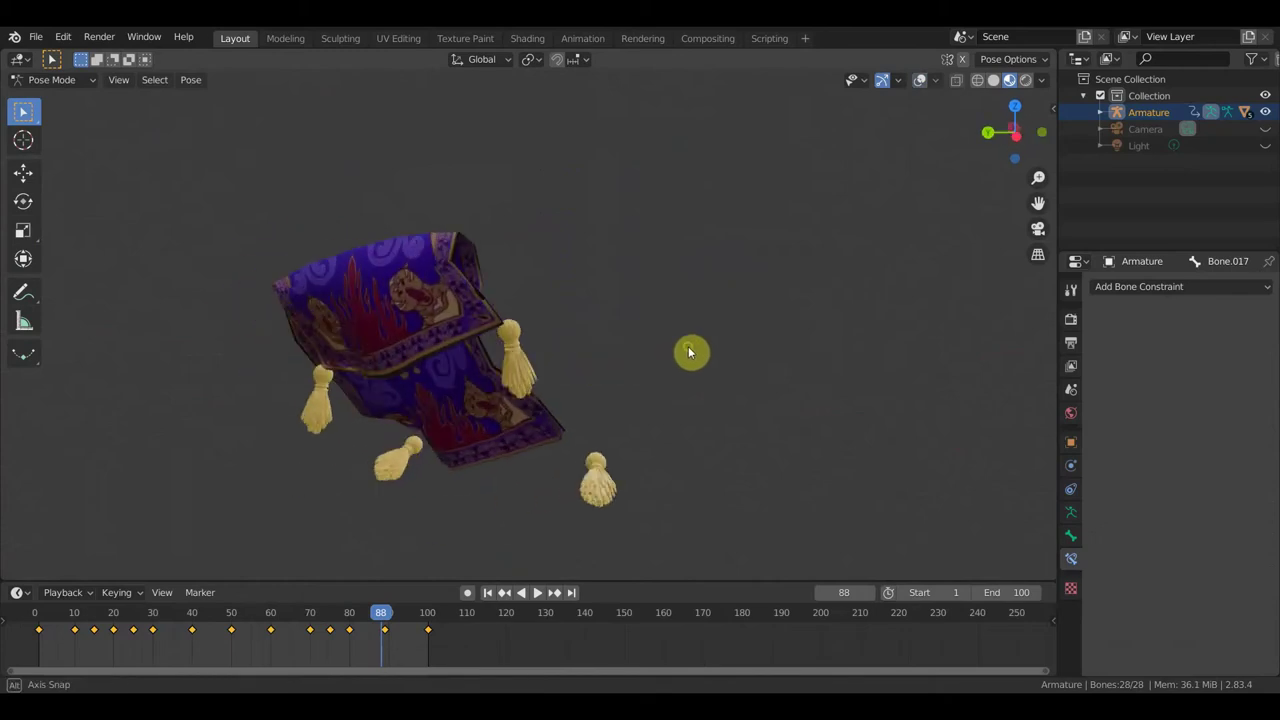
pyautogui.click(35, 37)
pyautogui.moveTo(75, 89)
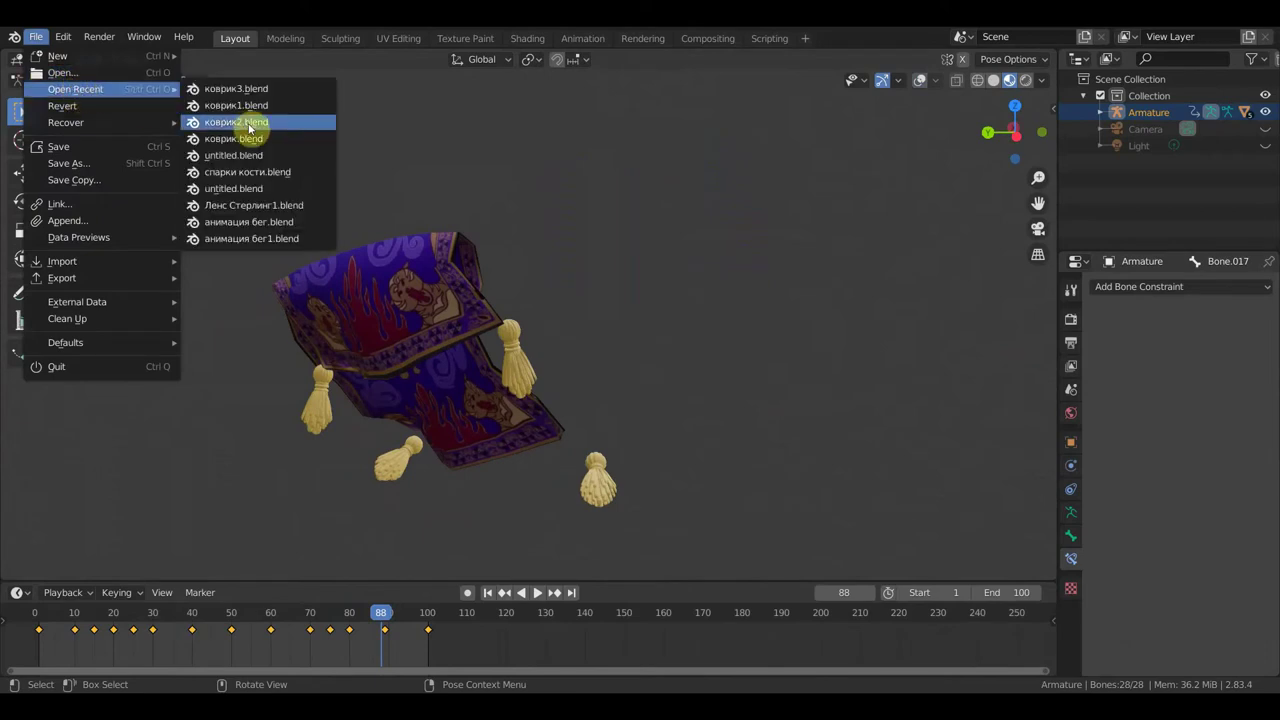
pyautogui.click(249, 126)
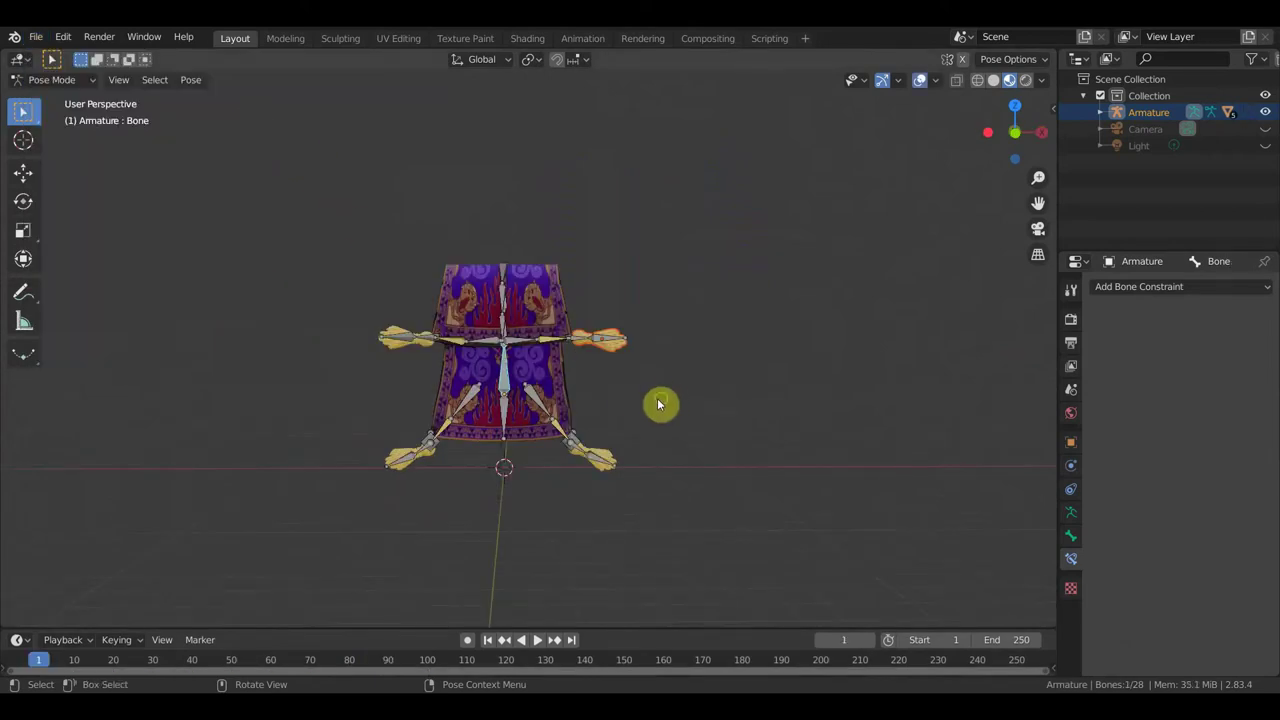
# - Orbit around the carpet rig from several sides with the bones and overlays hidden
pyautogui.moveTo(657, 403); pyautogui.dragTo(521, 413, button='middle')
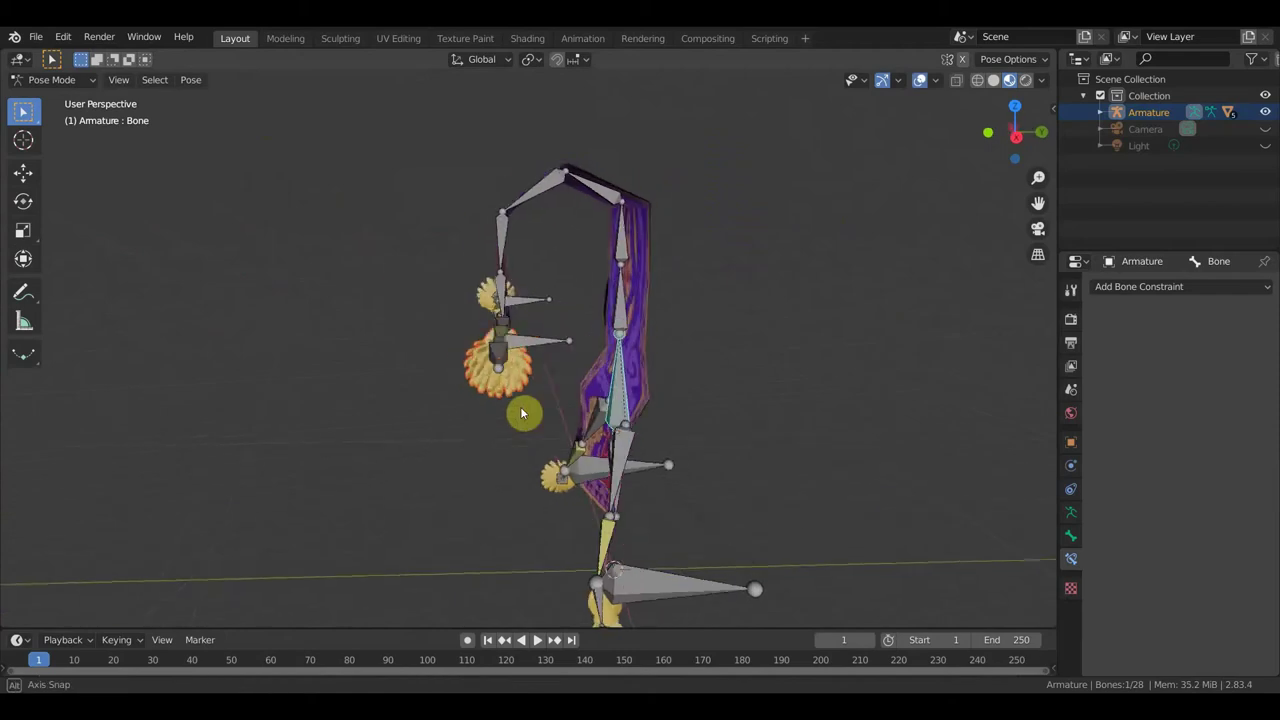
pyautogui.moveTo(521, 413)
pyautogui.mouseDown(button='middle')
pyautogui.moveTo(815, 208)
pyautogui.moveTo(705, 255)
pyautogui.moveTo(705, 242)
pyautogui.mouseUp(button='middle')
pyautogui.click(921, 80)
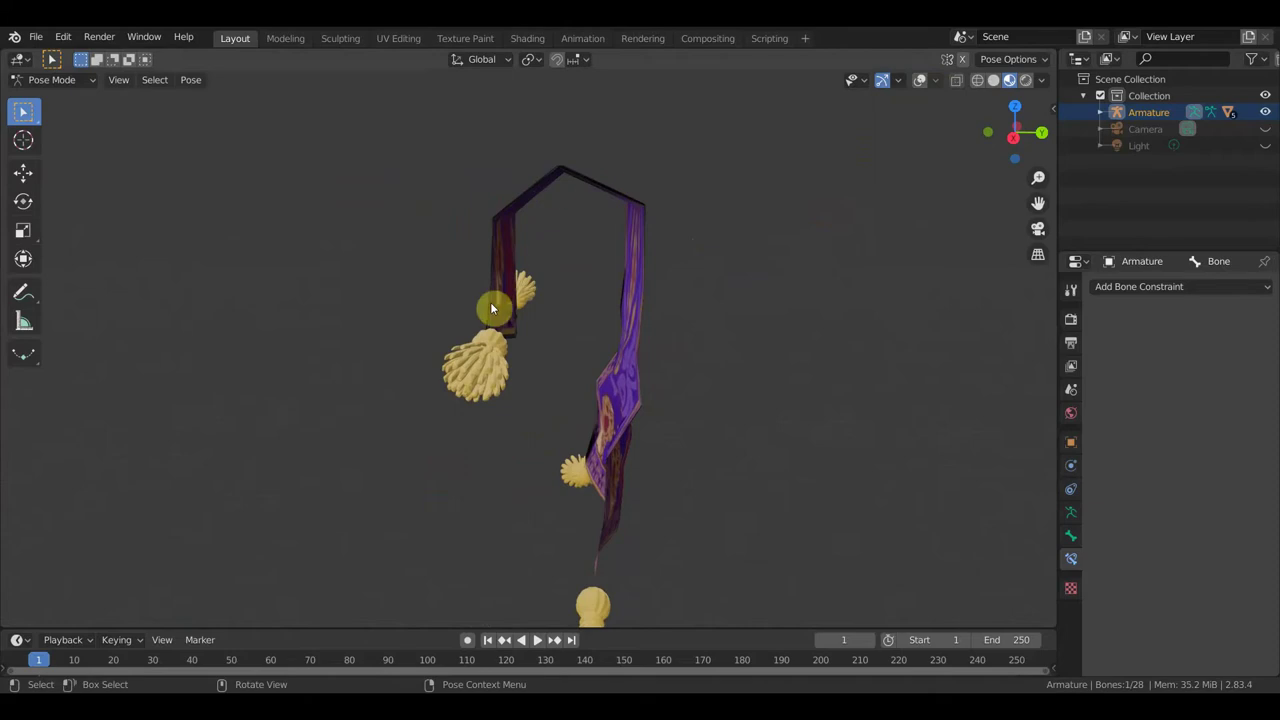
pyautogui.moveTo(619, 325)
pyautogui.mouseDown(button='middle')
pyautogui.moveTo(726, 342)
pyautogui.moveTo(802, 326)
pyautogui.moveTo(723, 337)
pyautogui.mouseUp(button='middle')
pyautogui.moveTo(630, 331); pyautogui.dragTo(666, 335, button='middle')
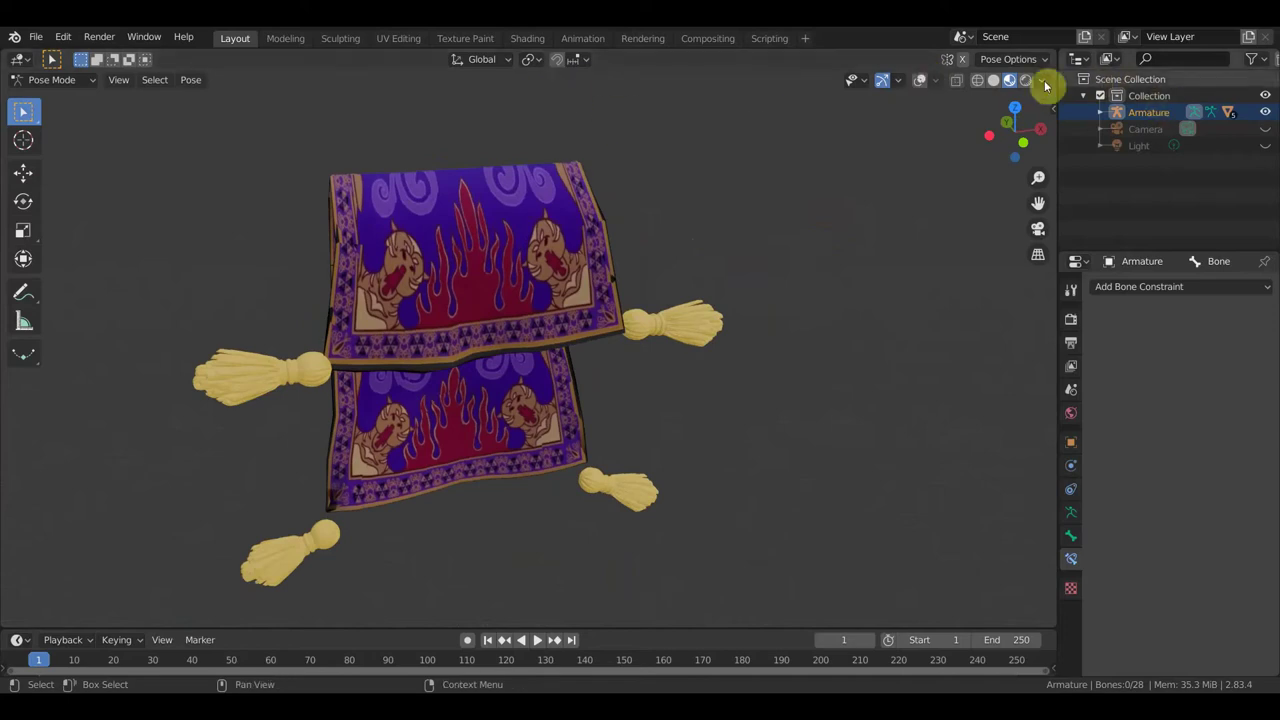
# - Bring the viewport overlays back and switch the armature to Object Mode
pyautogui.click(920, 80)
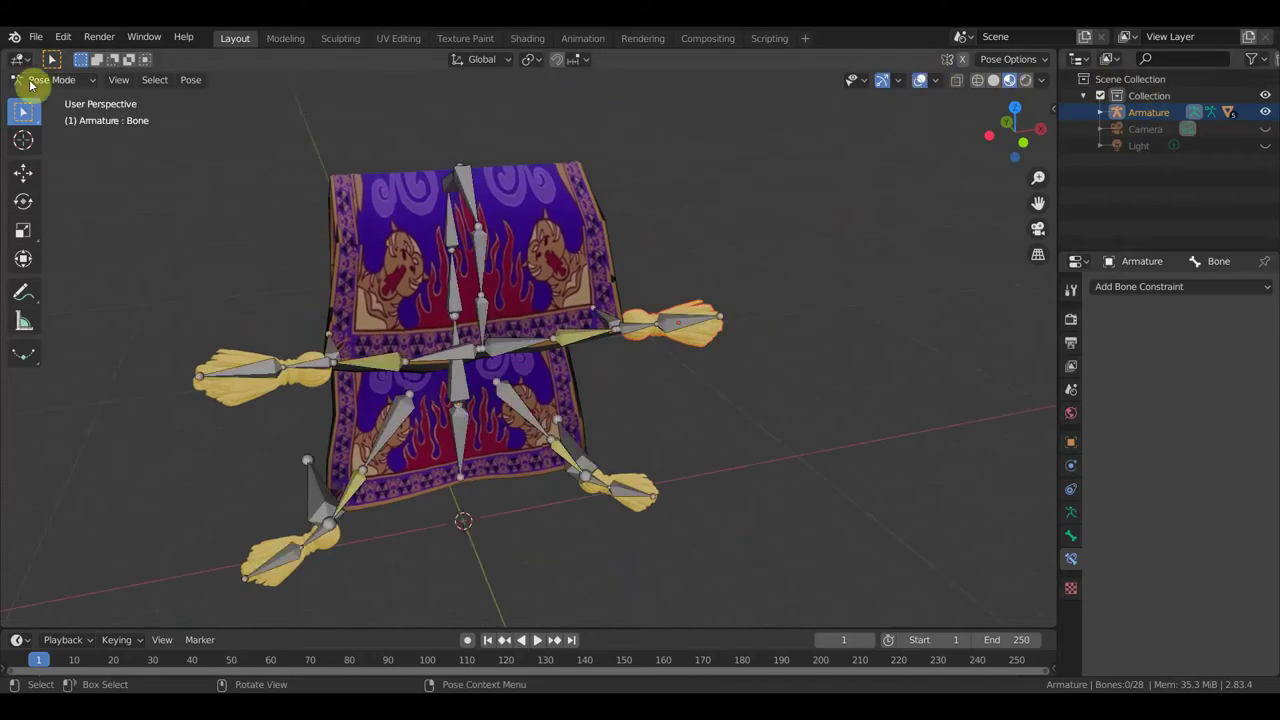
pyautogui.click(60, 79)
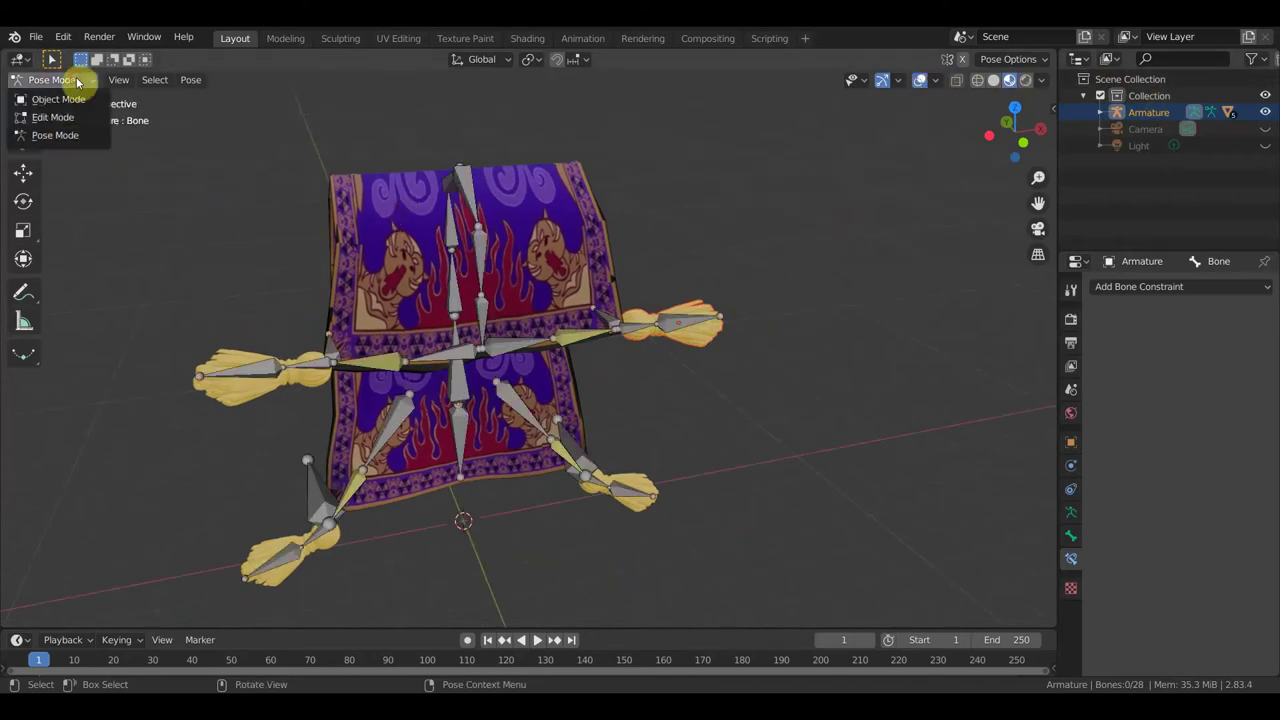
pyautogui.click(63, 97)
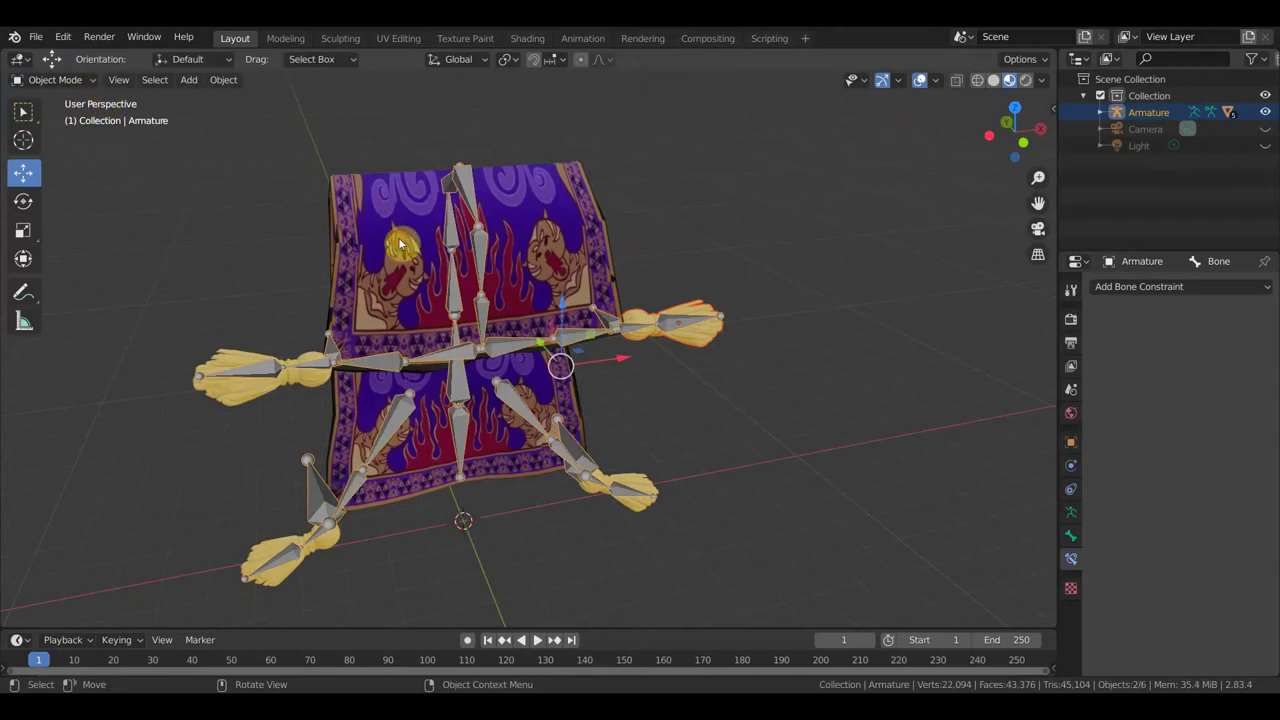
# - Put the carpet mesh in Edit Mode with everything deselected, viewed edge-on in wireframe
pyautogui.click(400, 243)
pyautogui.click(63, 80)
pyautogui.click(55, 114)
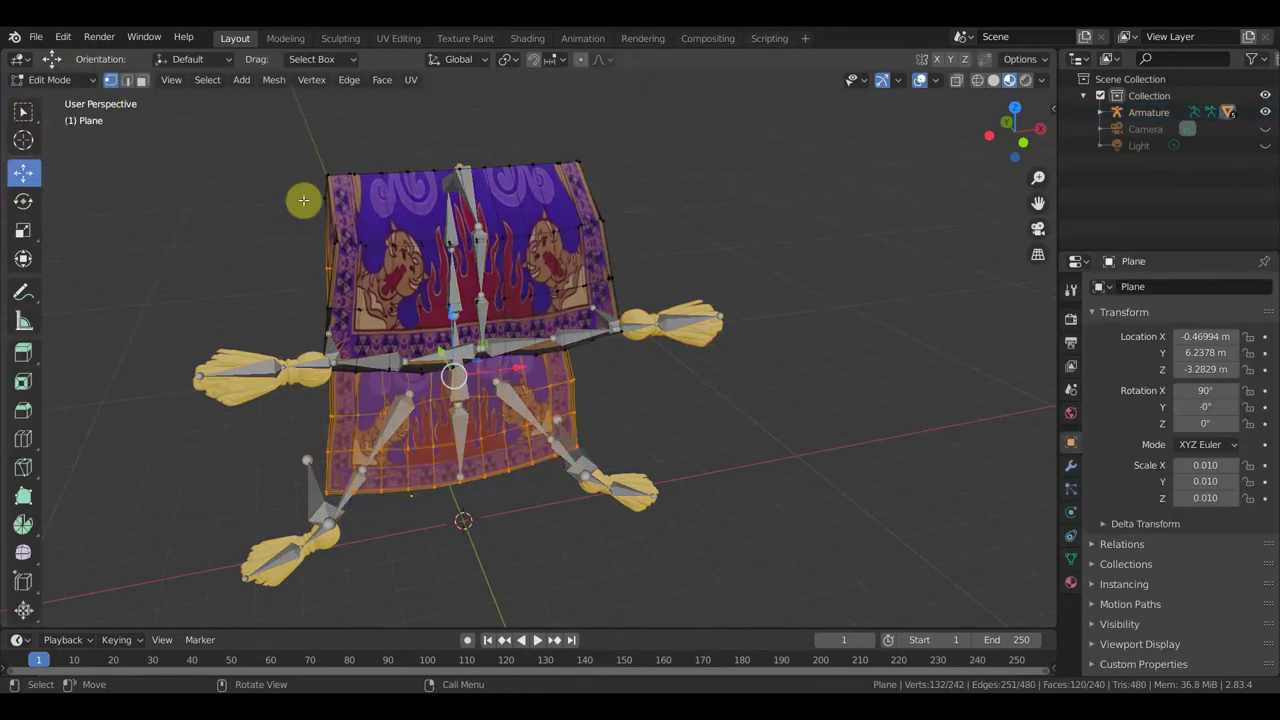
pyautogui.moveTo(397, 214); pyautogui.dragTo(471, 223, button='middle')
pyautogui.click(761, 341)
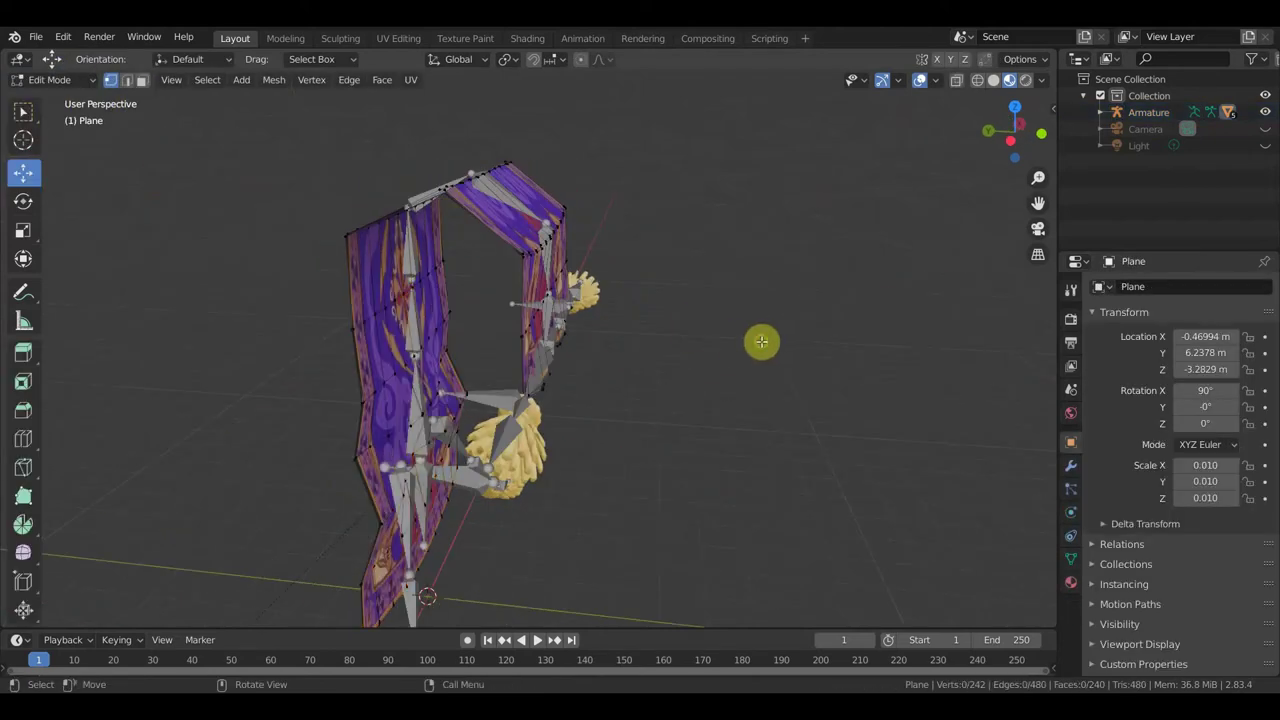
pyautogui.moveTo(761, 341); pyautogui.dragTo(513, 331, button='middle')
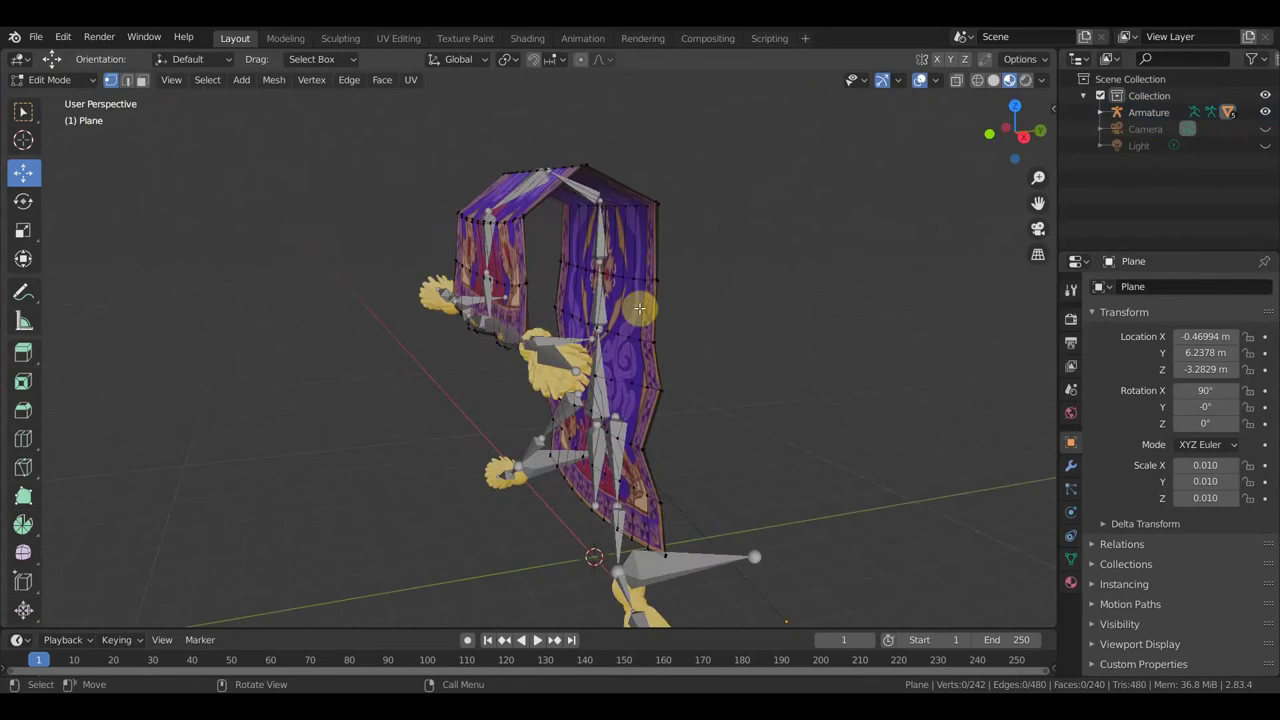
pyautogui.moveTo(640, 309)
pyautogui.mouseDown(button='middle')
pyautogui.moveTo(672, 443)
pyautogui.moveTo(731, 429)
pyautogui.mouseUp(button='middle')
pyautogui.click(978, 80)
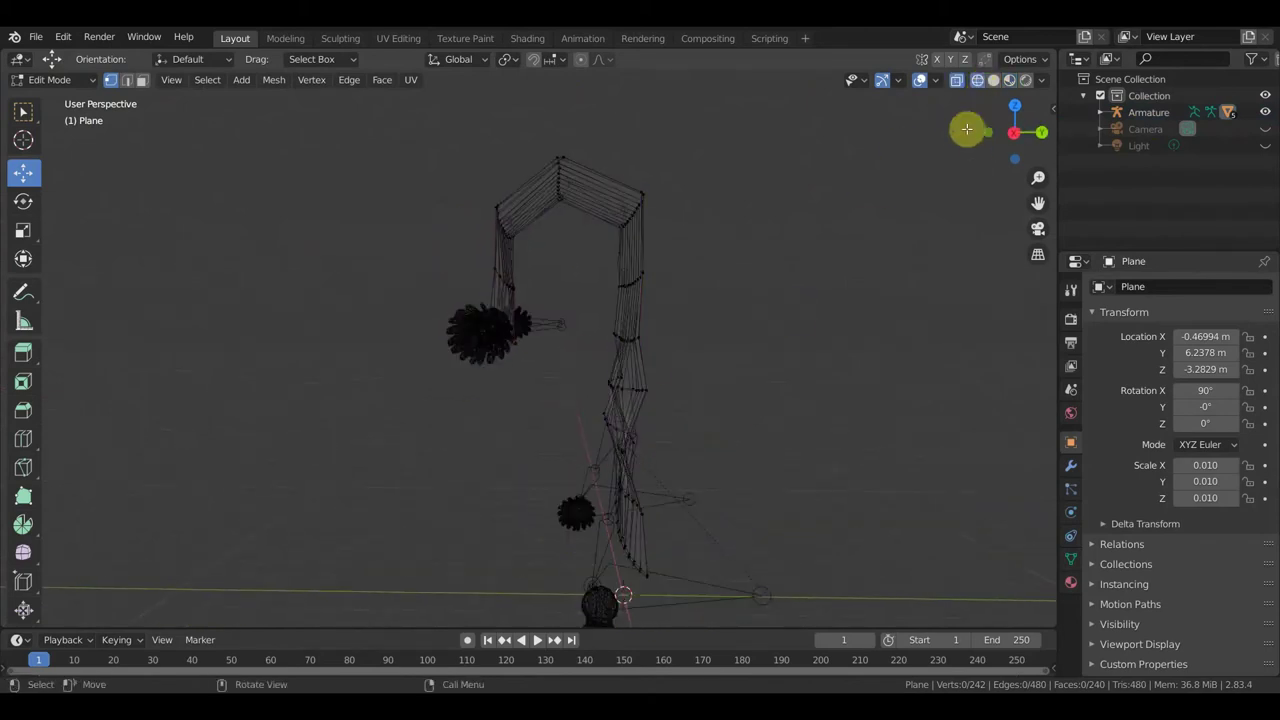
# - Box-select the lower carpet section's vertices and shift them along the Y axis
pyautogui.moveTo(800, 512); pyautogui.dragTo(540, 404)
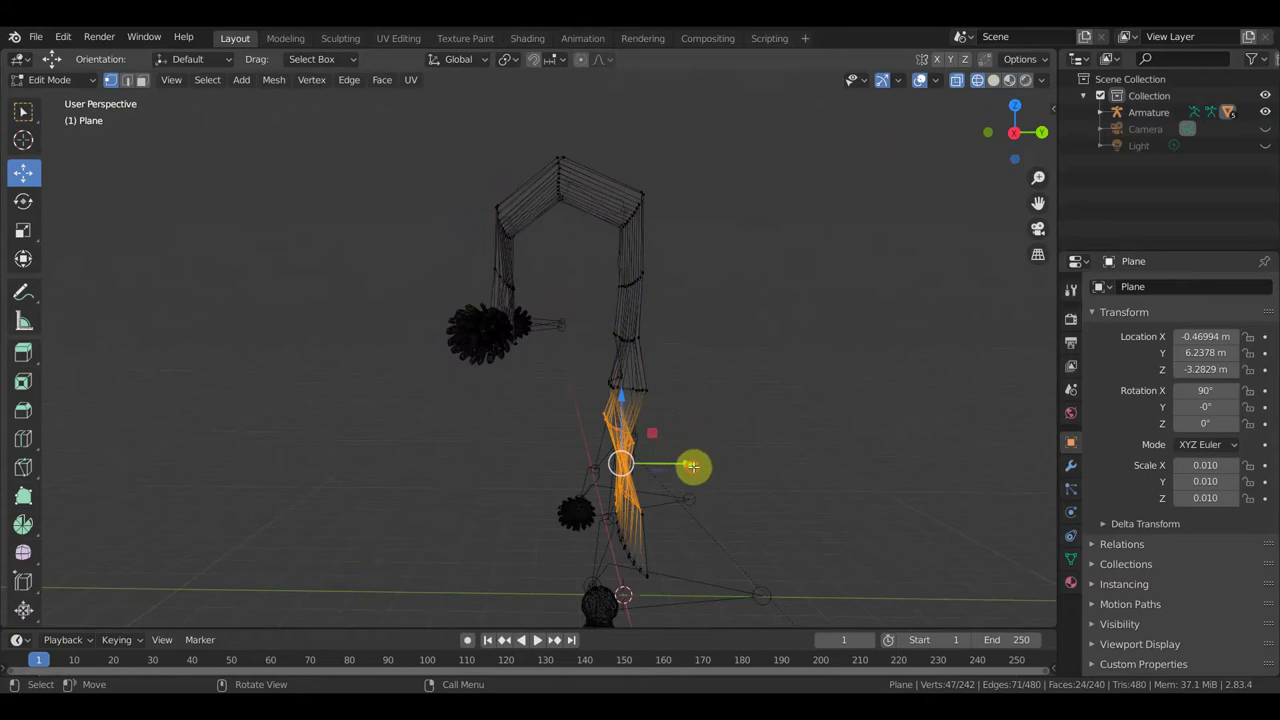
pyautogui.moveTo(692, 466); pyautogui.dragTo(705, 465)
pyautogui.moveTo(715, 418)
pyautogui.mouseDown()
pyautogui.moveTo(632, 381)
pyautogui.moveTo(700, 386)
pyautogui.moveTo(706, 366)
pyautogui.mouseUp()
pyautogui.moveTo(706, 366)
pyautogui.mouseDown(button='middle')
pyautogui.moveTo(601, 385)
pyautogui.moveTo(617, 446)
pyautogui.moveTo(651, 460)
pyautogui.moveTo(636, 422)
pyautogui.moveTo(537, 371)
pyautogui.moveTo(434, 386)
pyautogui.mouseUp(button='middle')
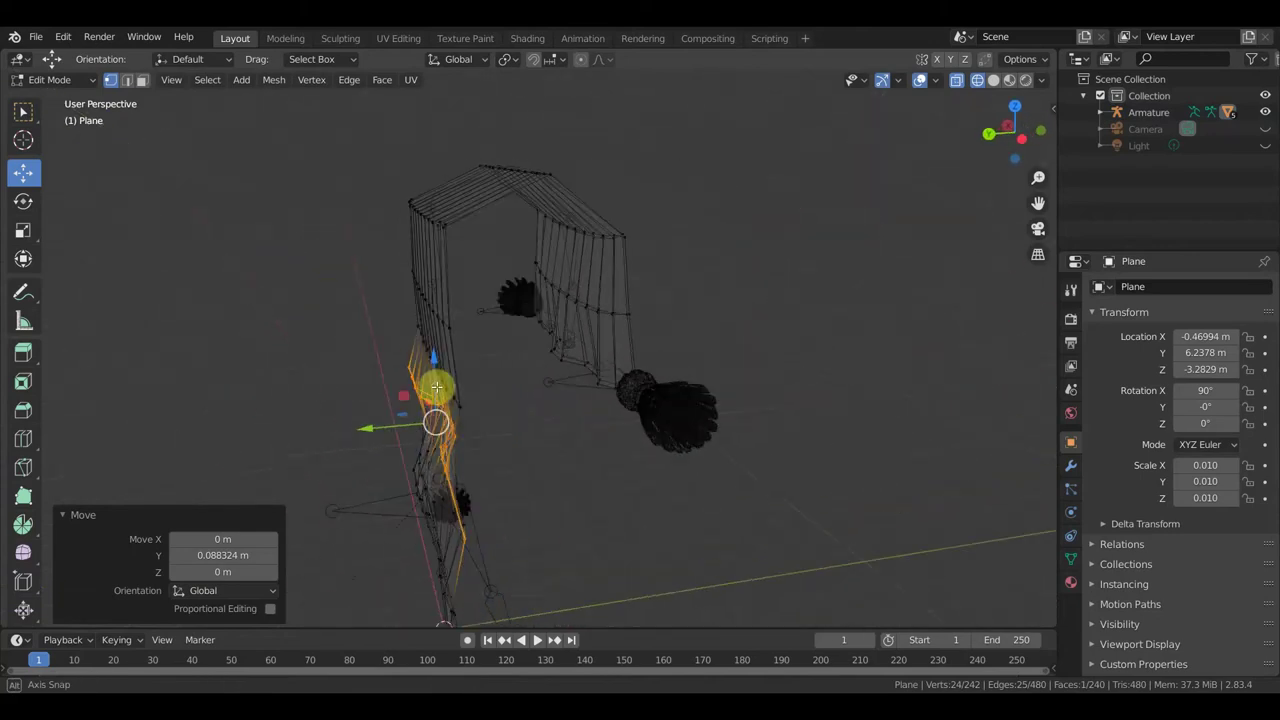
# - Reshape the top fold vertices, finally moving the top row by -0.017897, 0.065975, -0.12571 m
pyautogui.moveTo(476, 259); pyautogui.dragTo(369, 171)
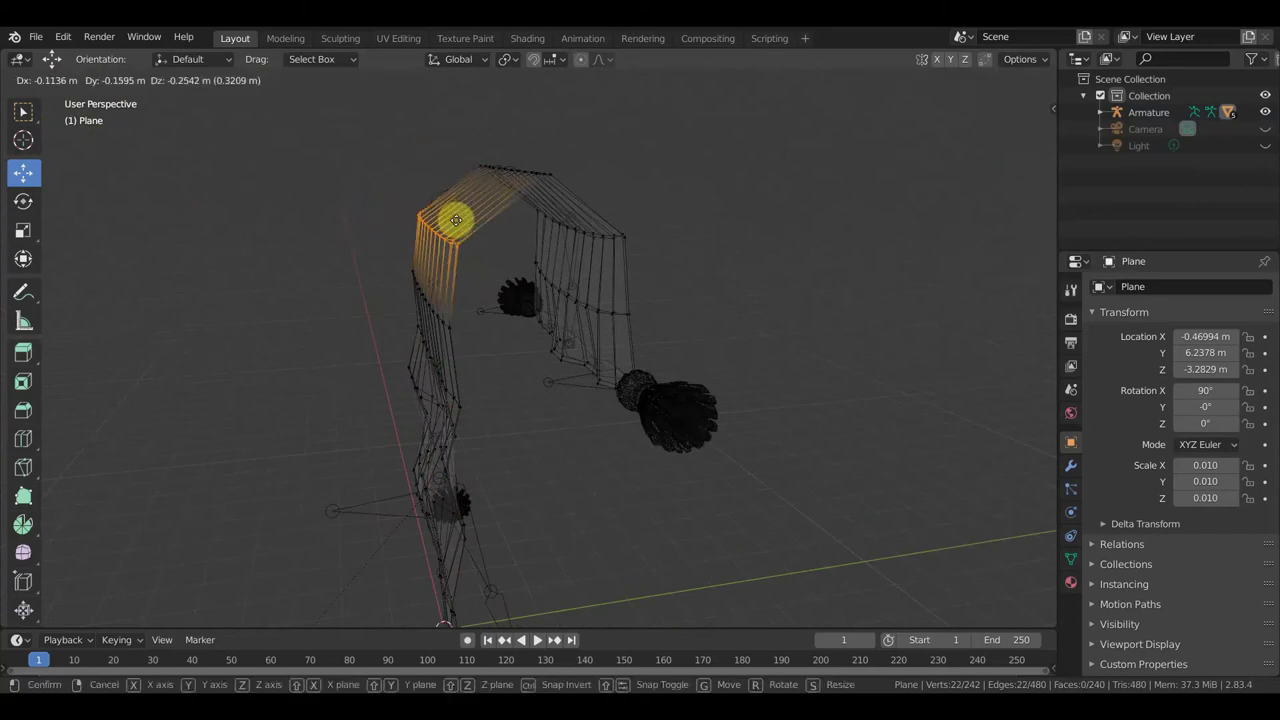
pyautogui.moveTo(440, 204); pyautogui.dragTo(455, 221)
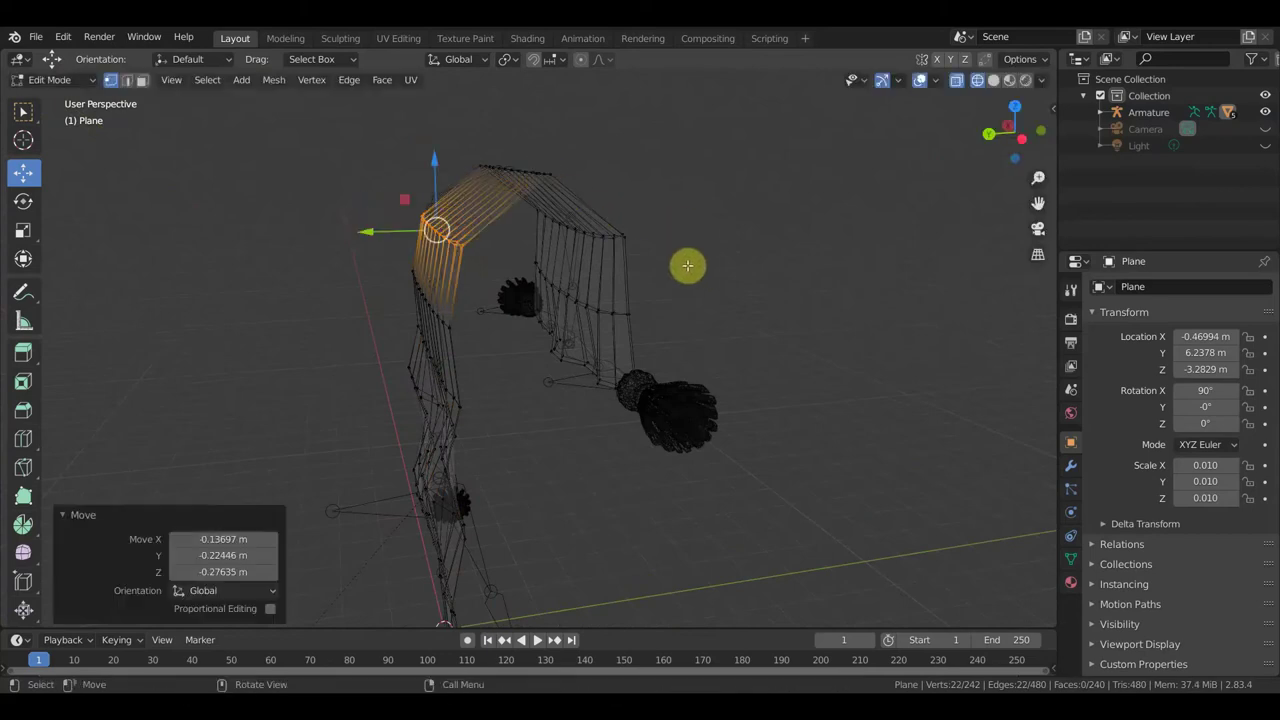
pyautogui.moveTo(677, 264); pyautogui.dragTo(540, 212)
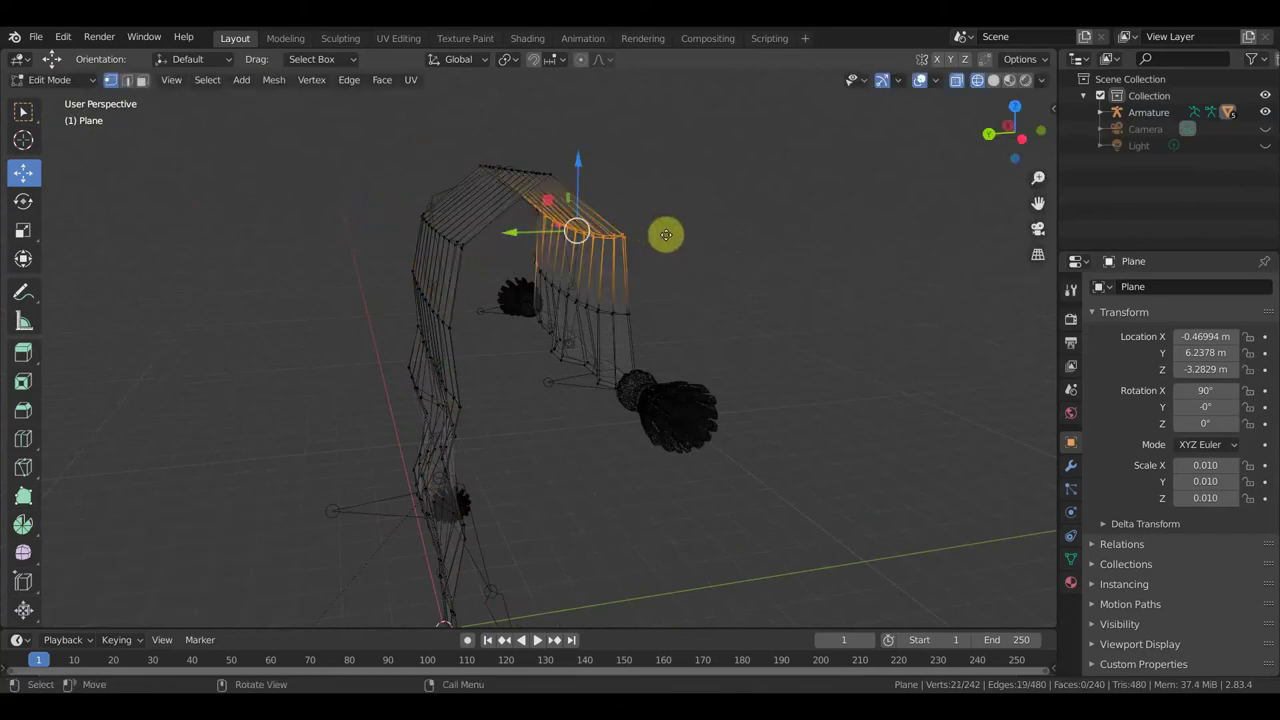
pyautogui.press('g')
pyautogui.click(663, 275)
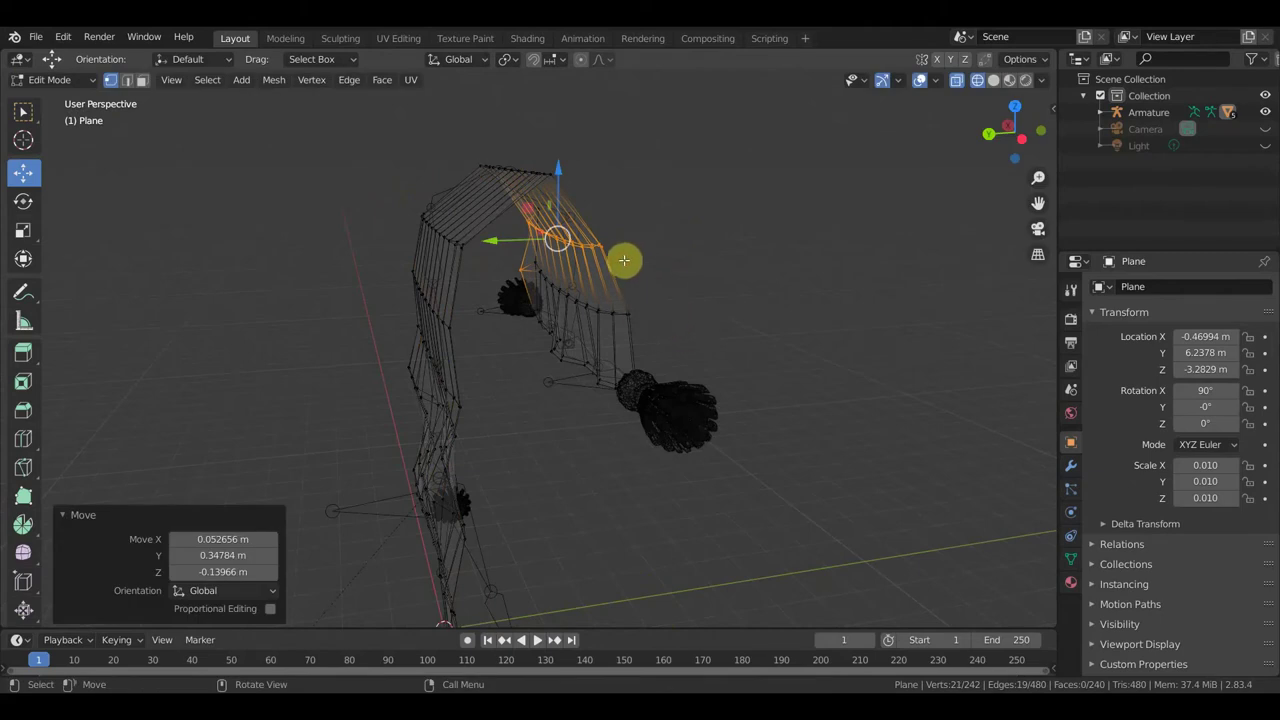
pyautogui.moveTo(614, 215); pyautogui.dragTo(505, 140)
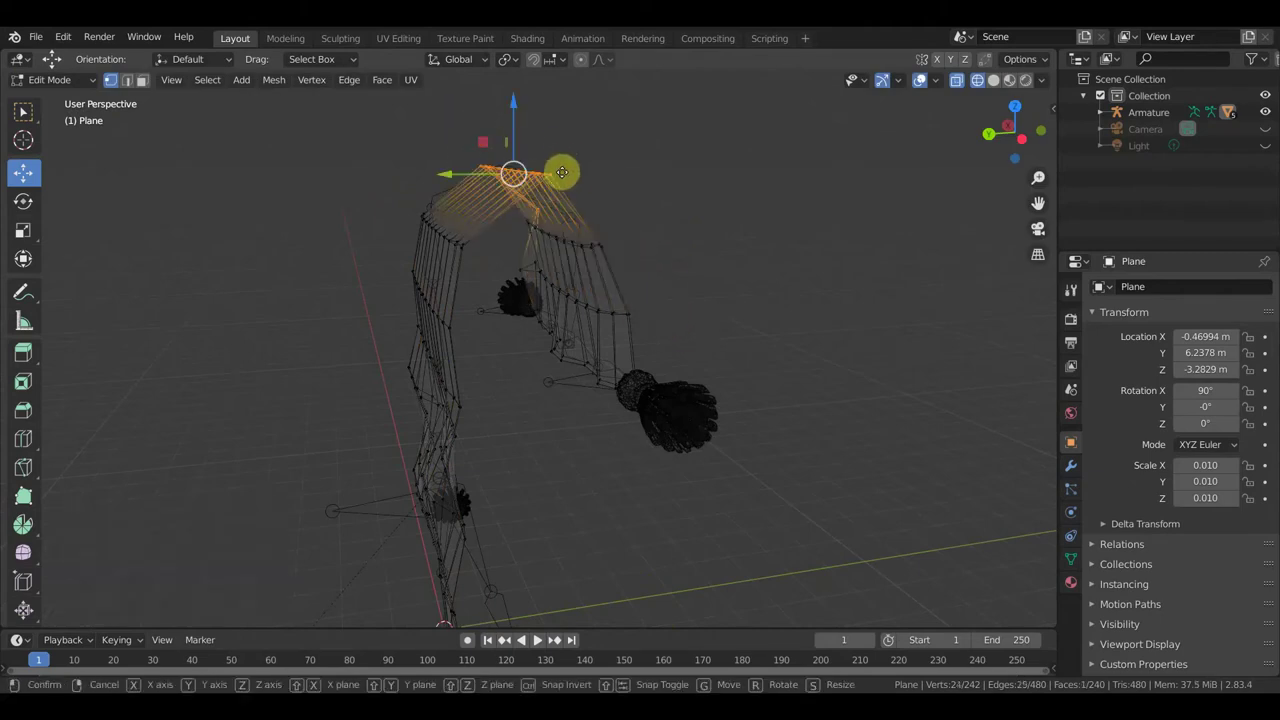
pyautogui.press('g')
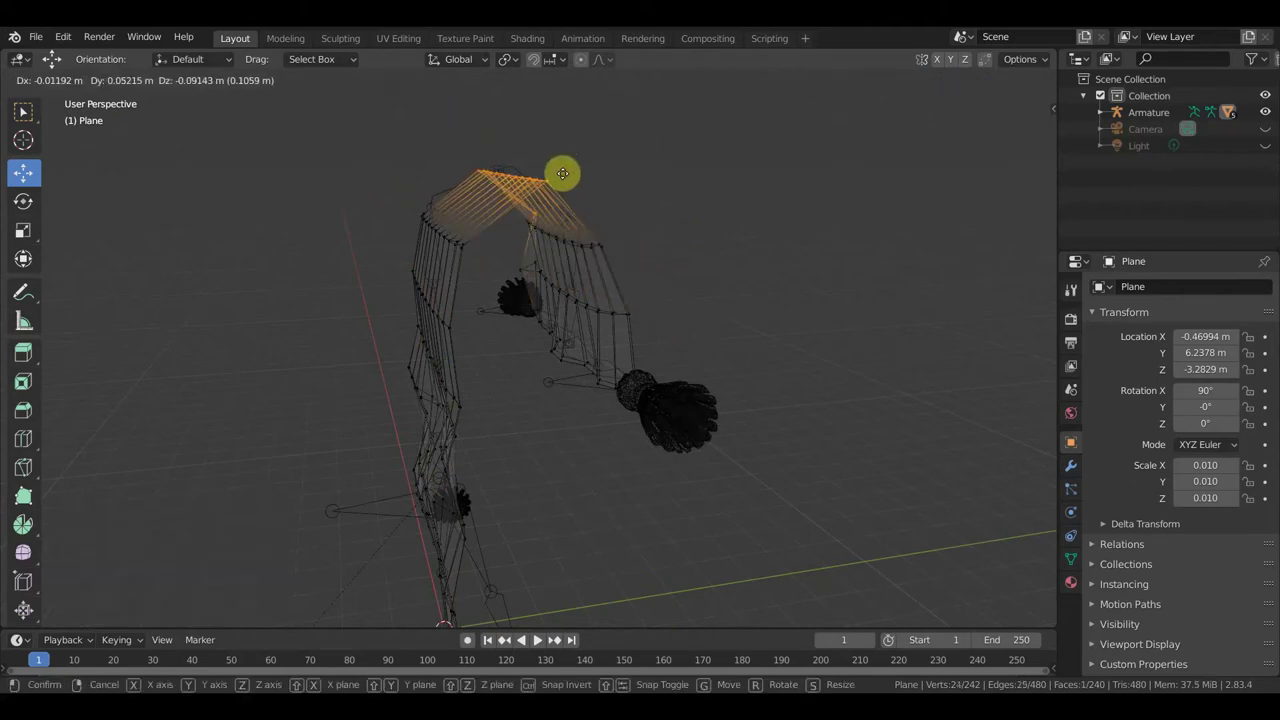
pyautogui.click(560, 172)
pyautogui.moveTo(543, 386); pyautogui.dragTo(561, 387, button='middle')
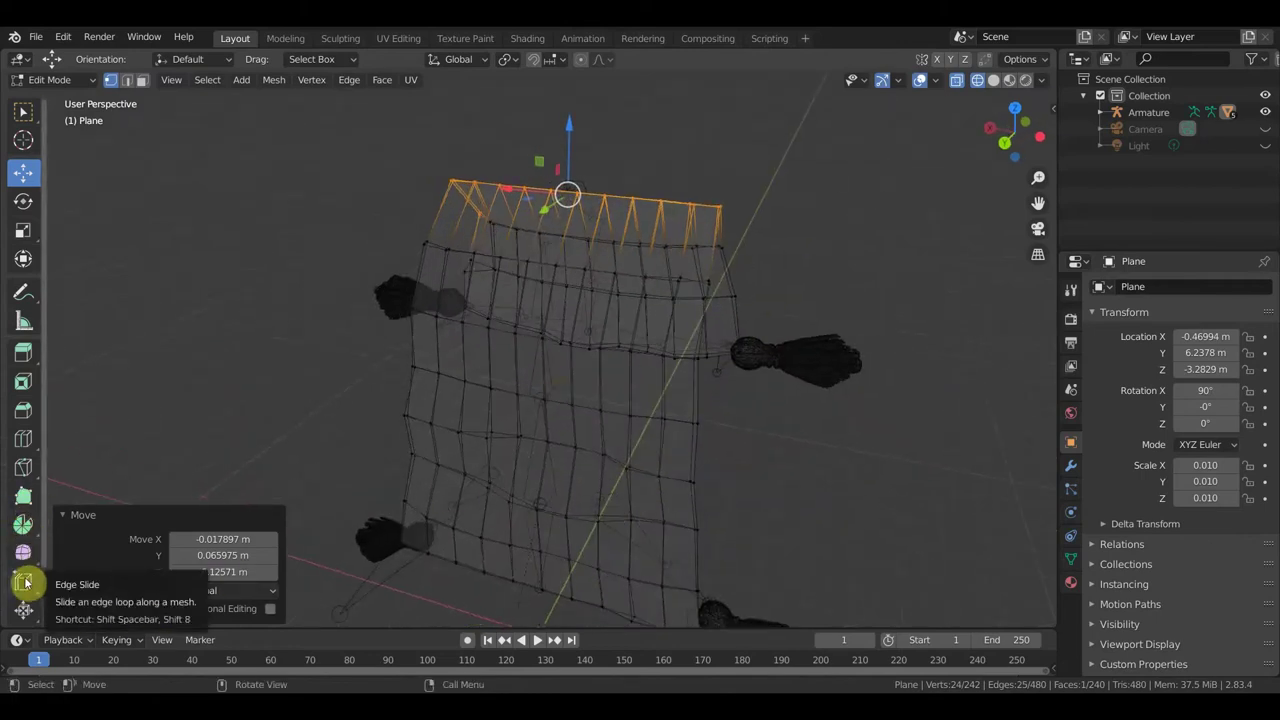
# - Loop-cut two edge loops just below the top edge and one along the carpet's side
pyautogui.click(23, 438)
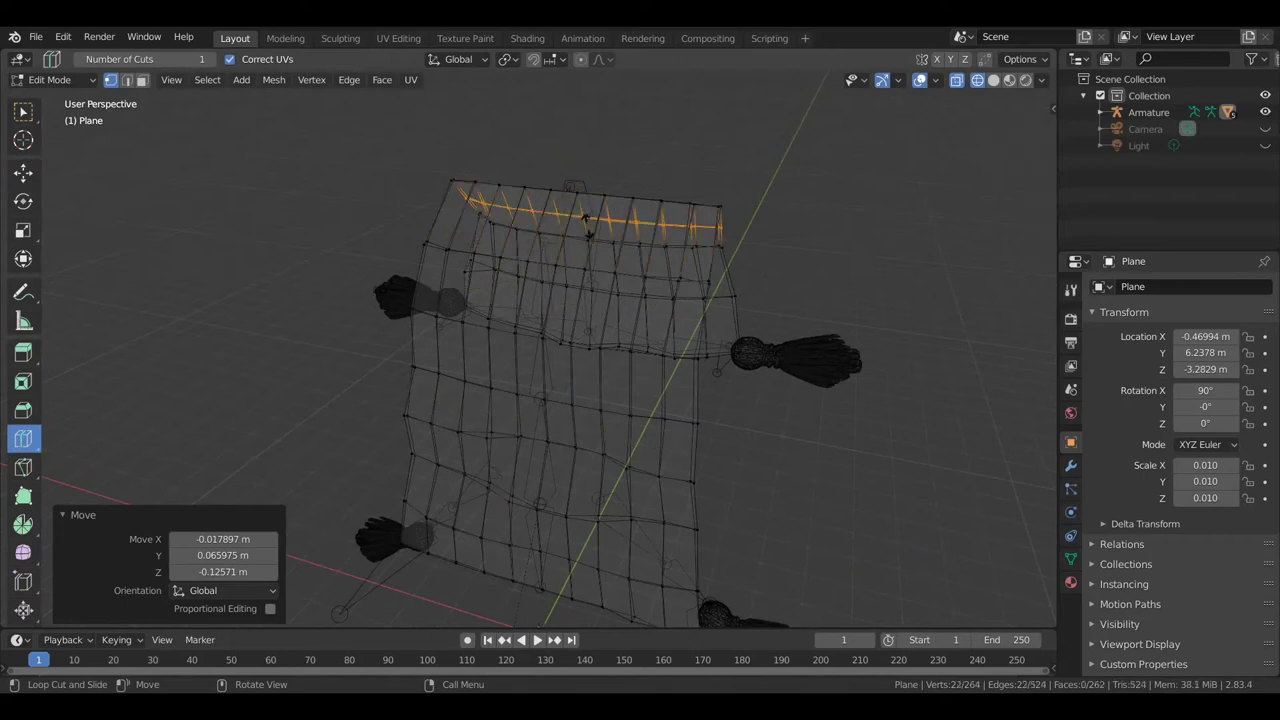
pyautogui.click(584, 225)
pyautogui.click(651, 243)
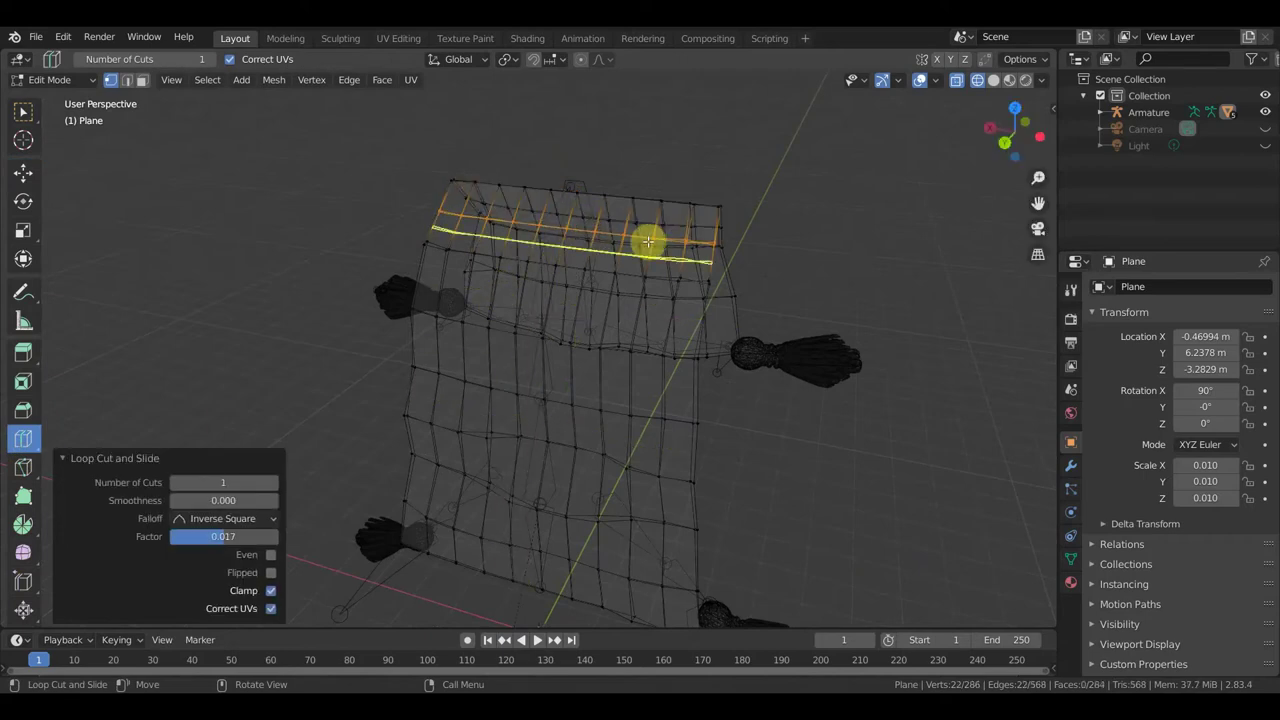
pyautogui.moveTo(651, 243); pyautogui.dragTo(528, 308, button='middle')
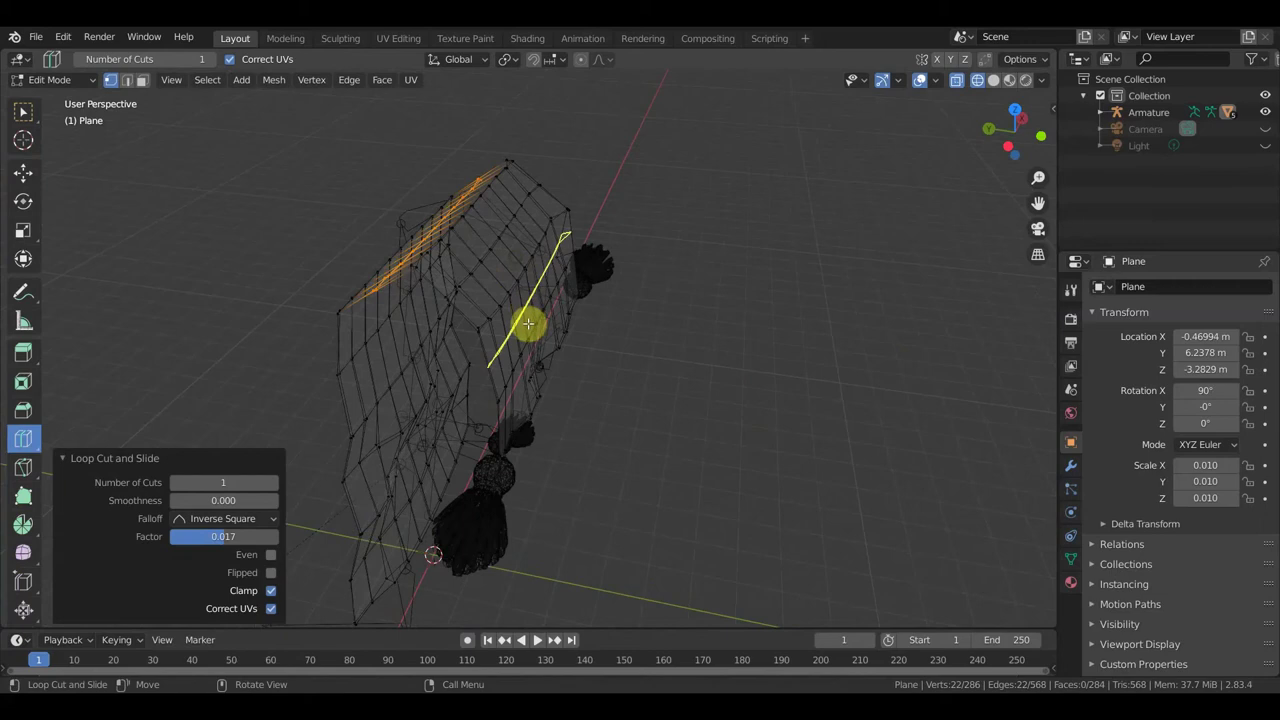
pyautogui.click(528, 323)
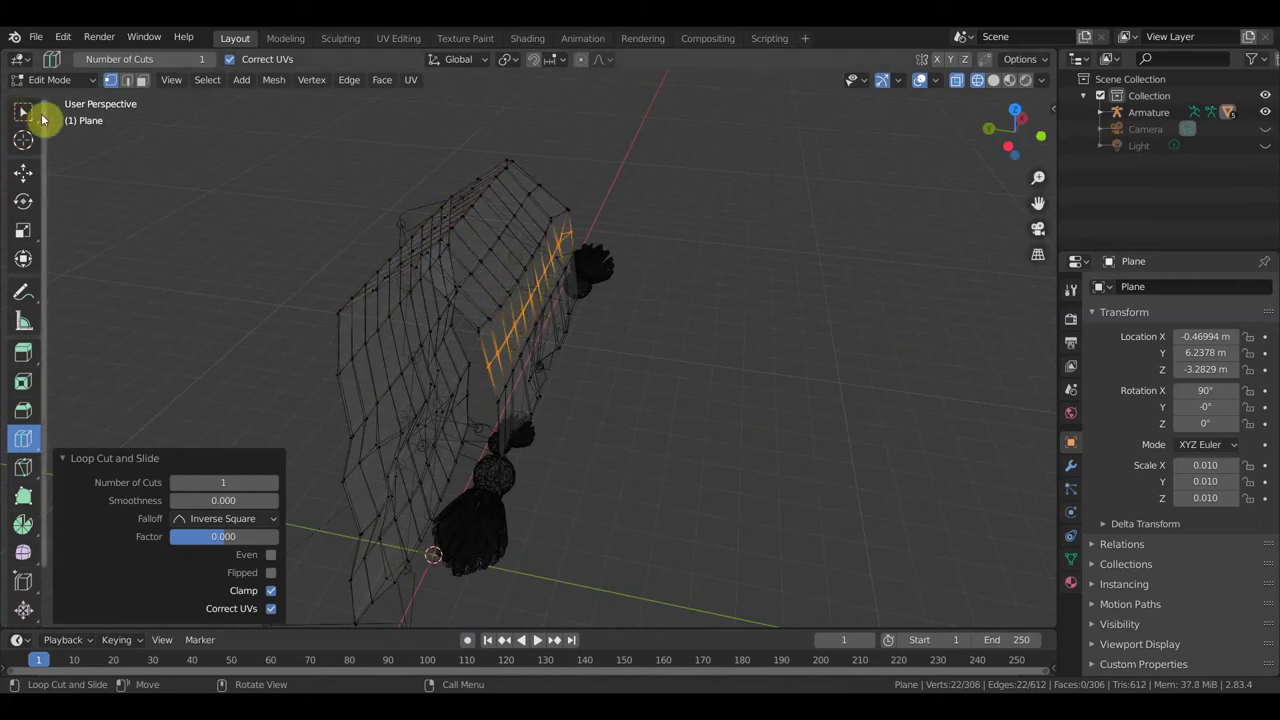
# - Return to the Select Box tool and pick an edge loop across the carpet
pyautogui.click(23, 111)
pyautogui.moveTo(617, 241)
pyautogui.mouseDown(button='middle')
pyautogui.moveTo(637, 211)
pyautogui.moveTo(581, 291)
pyautogui.mouseUp(button='middle')
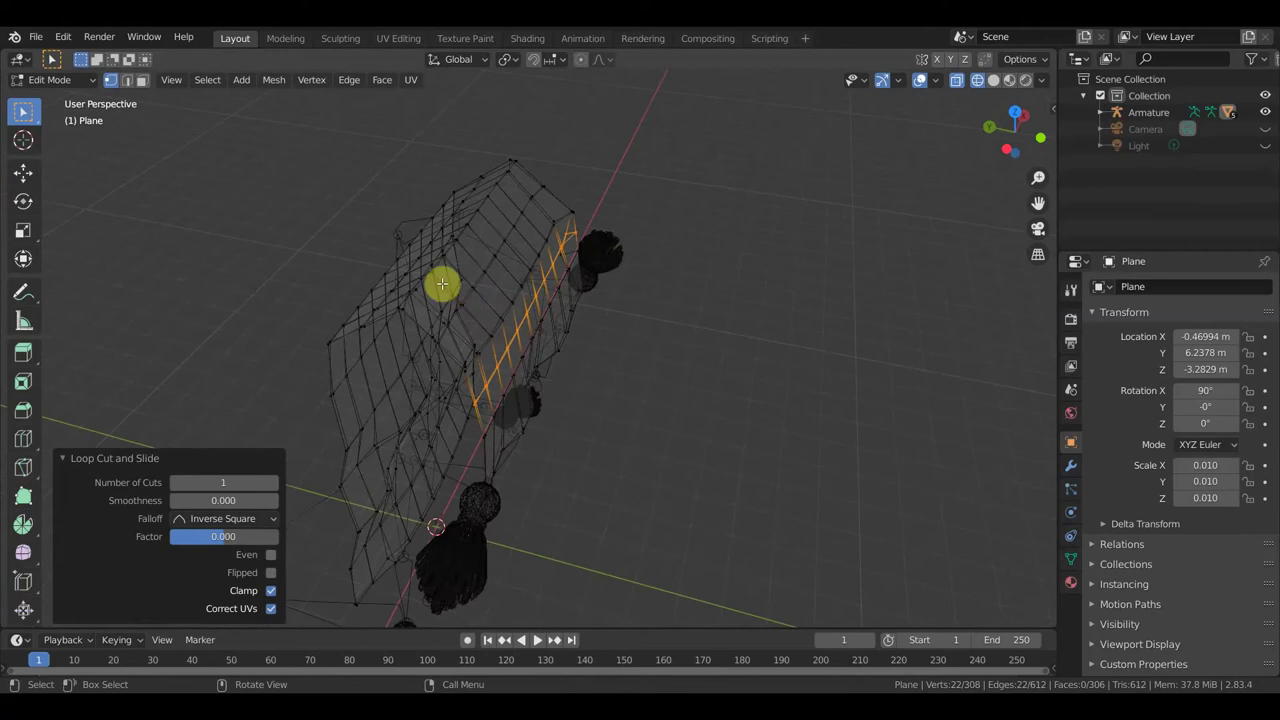
pyautogui.keyDown('alt'); pyautogui.keyDown('shift'); pyautogui.click(462, 306); pyautogui.keyUp('shift'); pyautogui.keyUp('alt')
# - Select the edge loop near the top fold and pull it up and to the right
pyautogui.keyDown('alt'); pyautogui.keyDown('shift'); pyautogui.click(462, 306); pyautogui.keyUp('shift'); pyautogui.keyUp('alt')
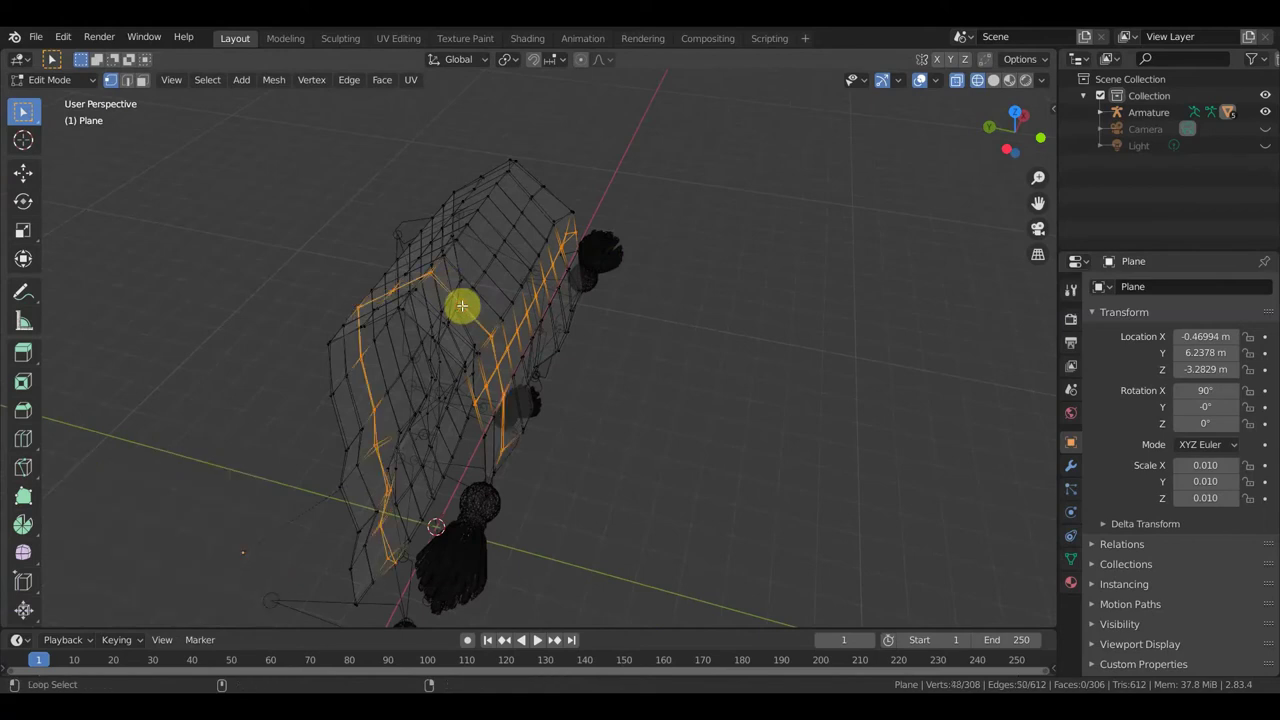
pyautogui.keyDown('alt'); pyautogui.keyDown('shift'); pyautogui.click(462, 306); pyautogui.keyUp('shift'); pyautogui.keyUp('alt')
pyautogui.hotkey('alt', 'a')
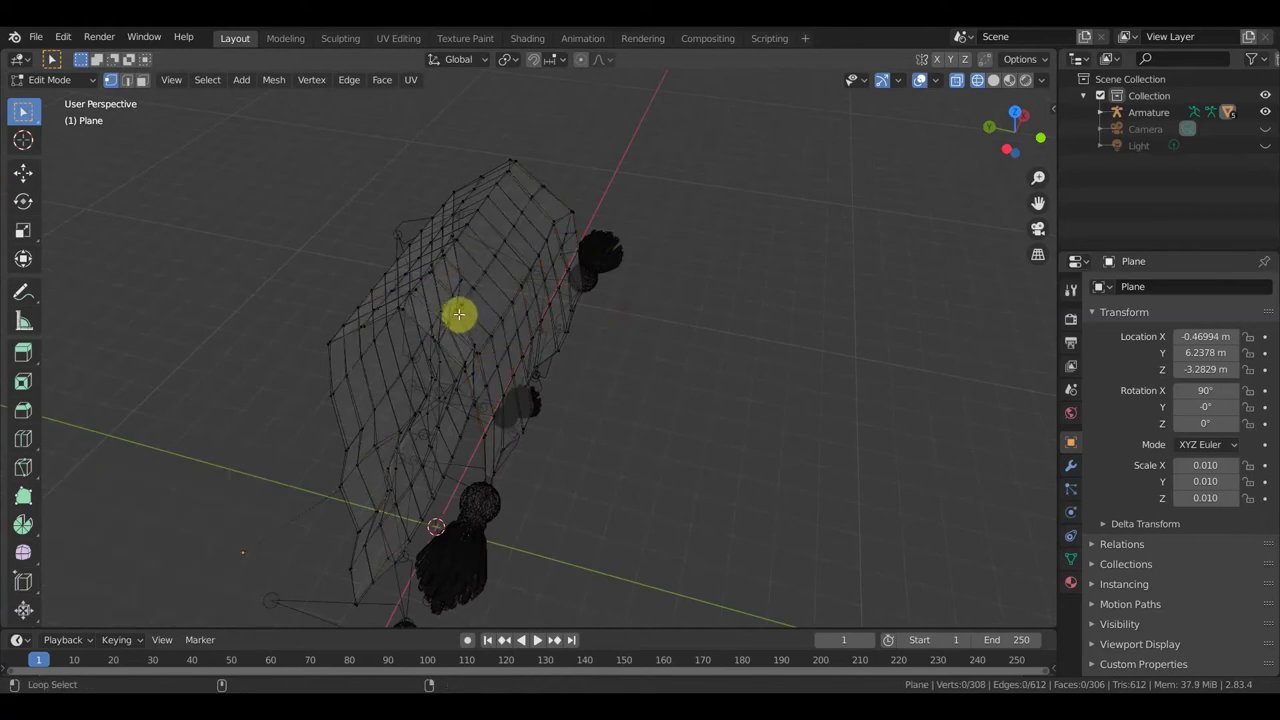
pyautogui.keyDown('alt'); pyautogui.click(455, 312); pyautogui.keyUp('alt')
pyautogui.hotkey('alt', 'a')
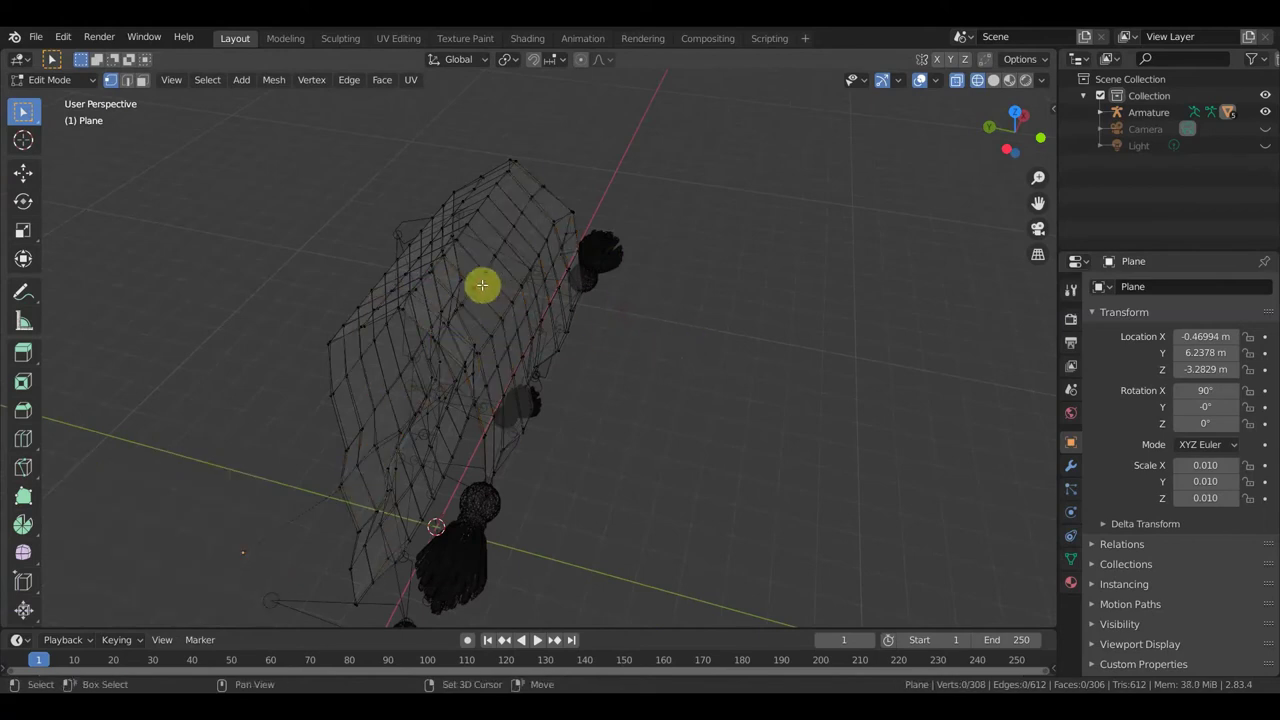
pyautogui.keyDown('alt'); pyautogui.click(480, 280); pyautogui.keyUp('alt')
pyautogui.hotkey('alt', 'a')
pyautogui.keyDown('alt'); pyautogui.click(480, 278); pyautogui.keyUp('alt')
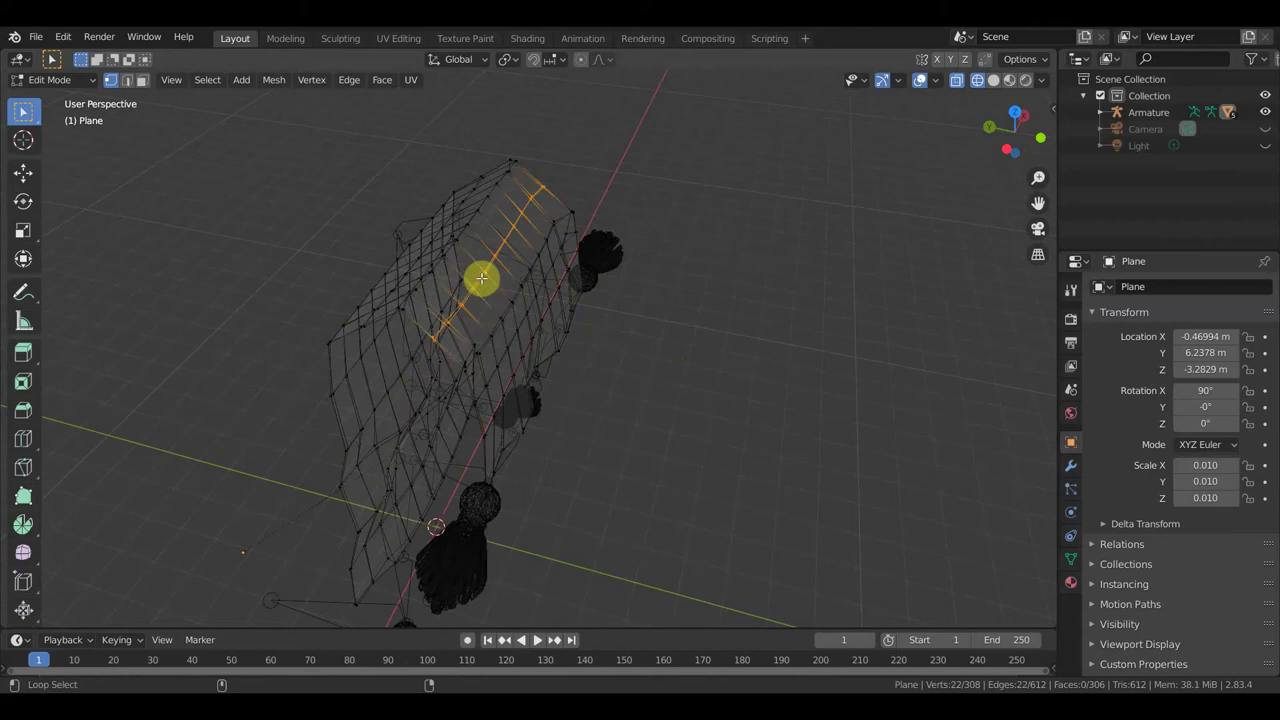
pyautogui.moveTo(585, 302); pyautogui.dragTo(617, 277, button='middle')
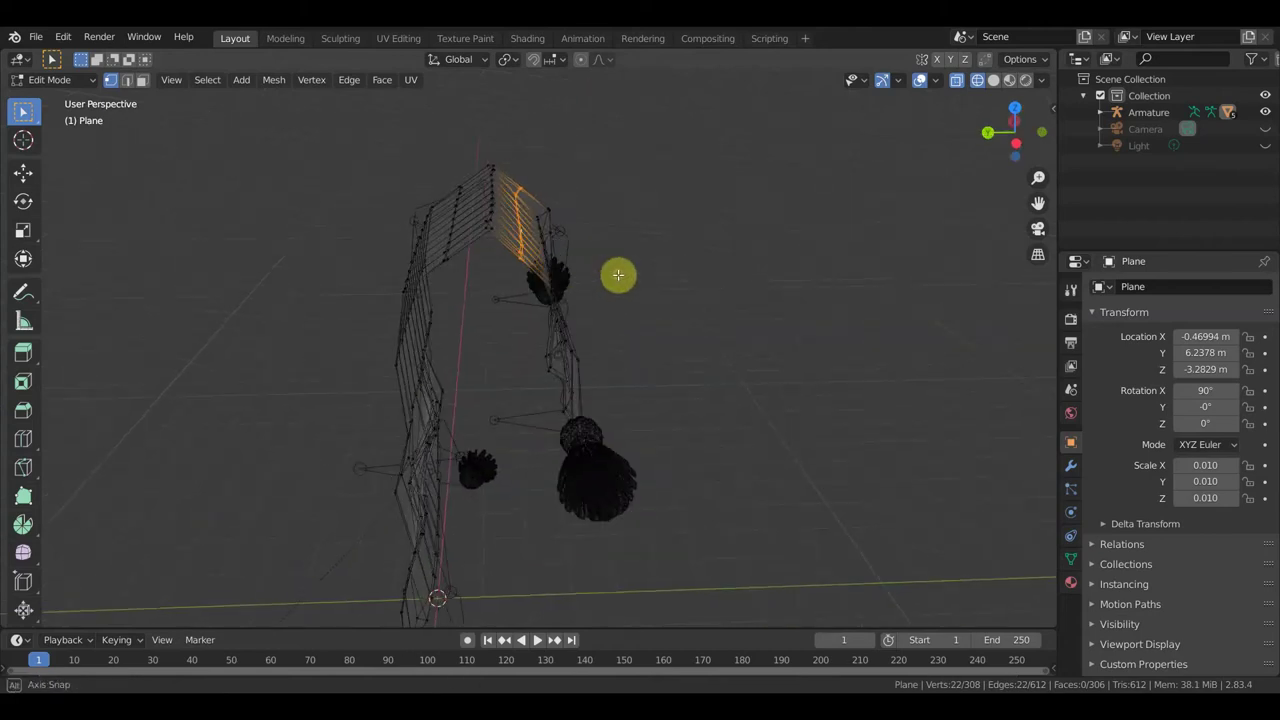
pyautogui.press('g')
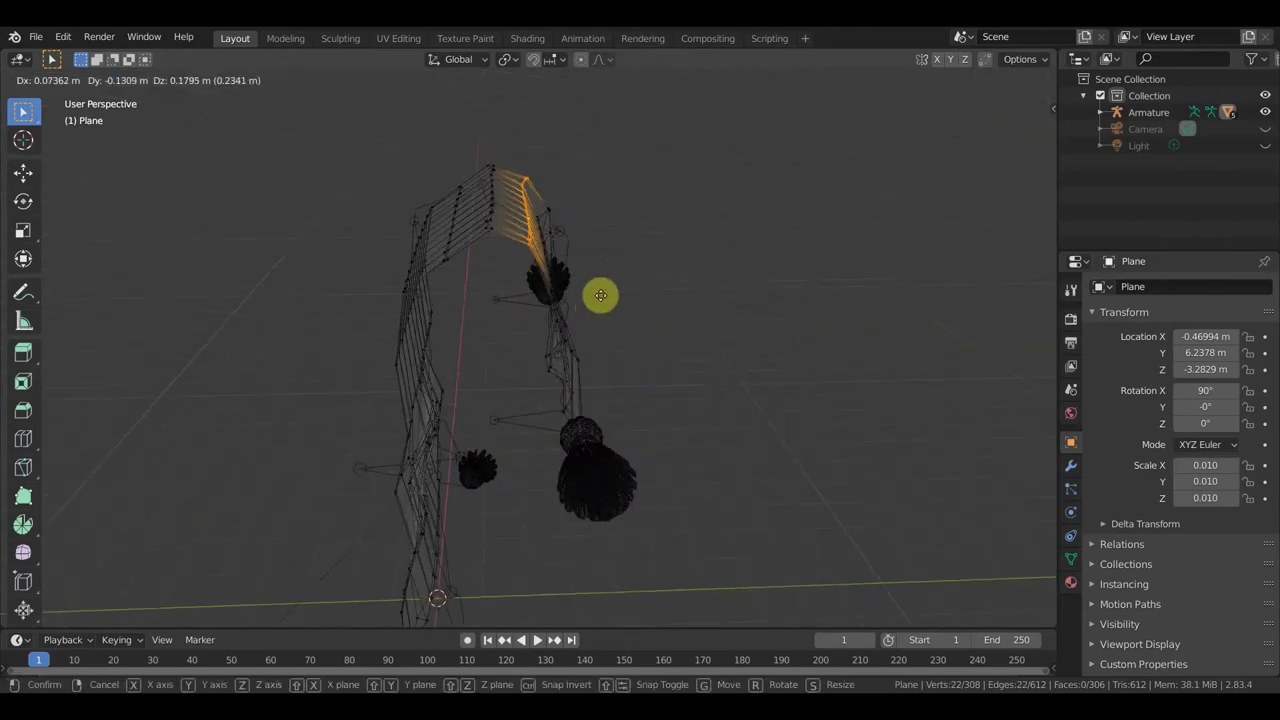
pyautogui.click(601, 293)
# - Move another top-fold edge loop outward by 0.10781, 0.10241 and 0.34749 m
pyautogui.moveTo(468, 249); pyautogui.dragTo(569, 363, button='middle')
pyautogui.click(554, 362)
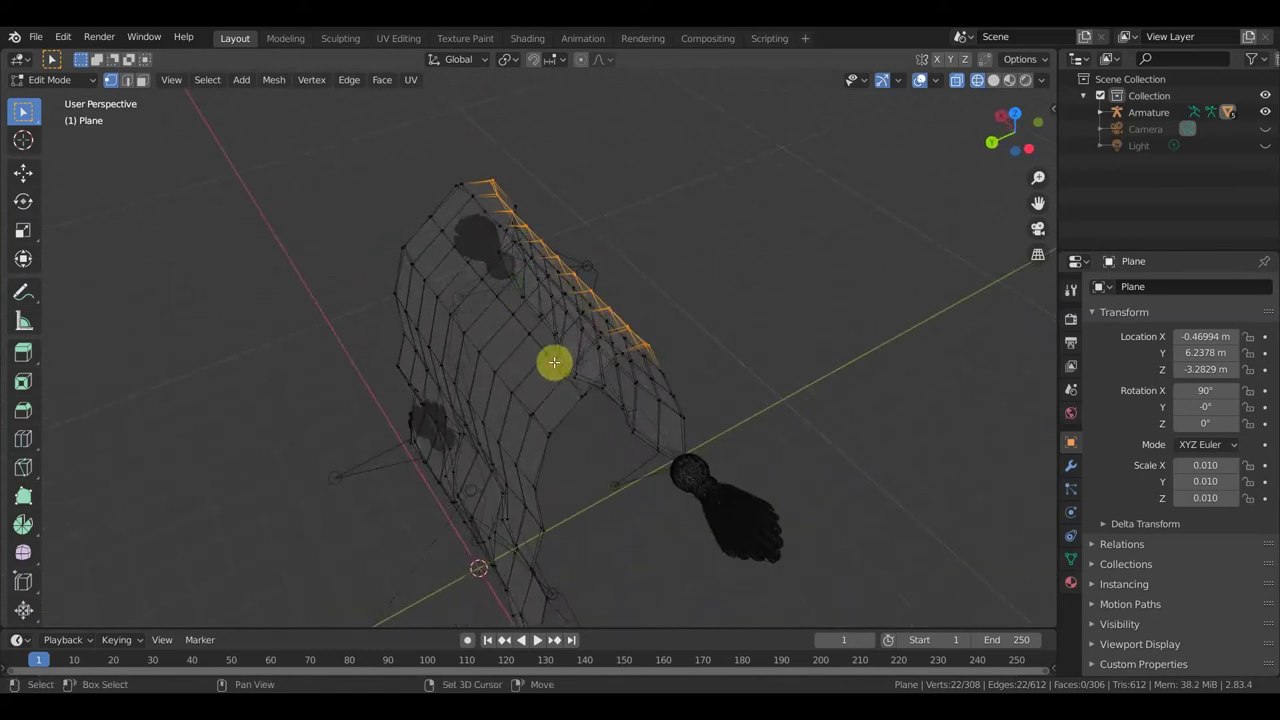
pyautogui.hotkey('alt', 'a')
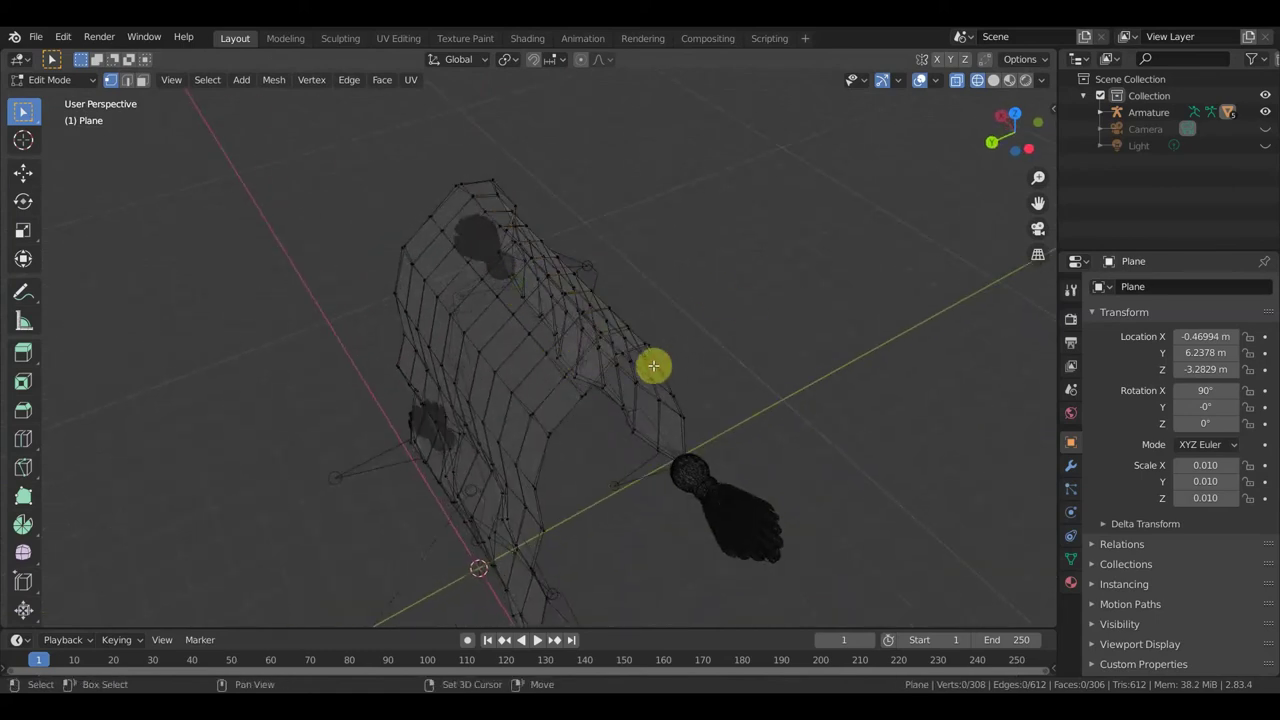
pyautogui.keyDown('alt'); pyautogui.click(555, 371); pyautogui.keyUp('alt')
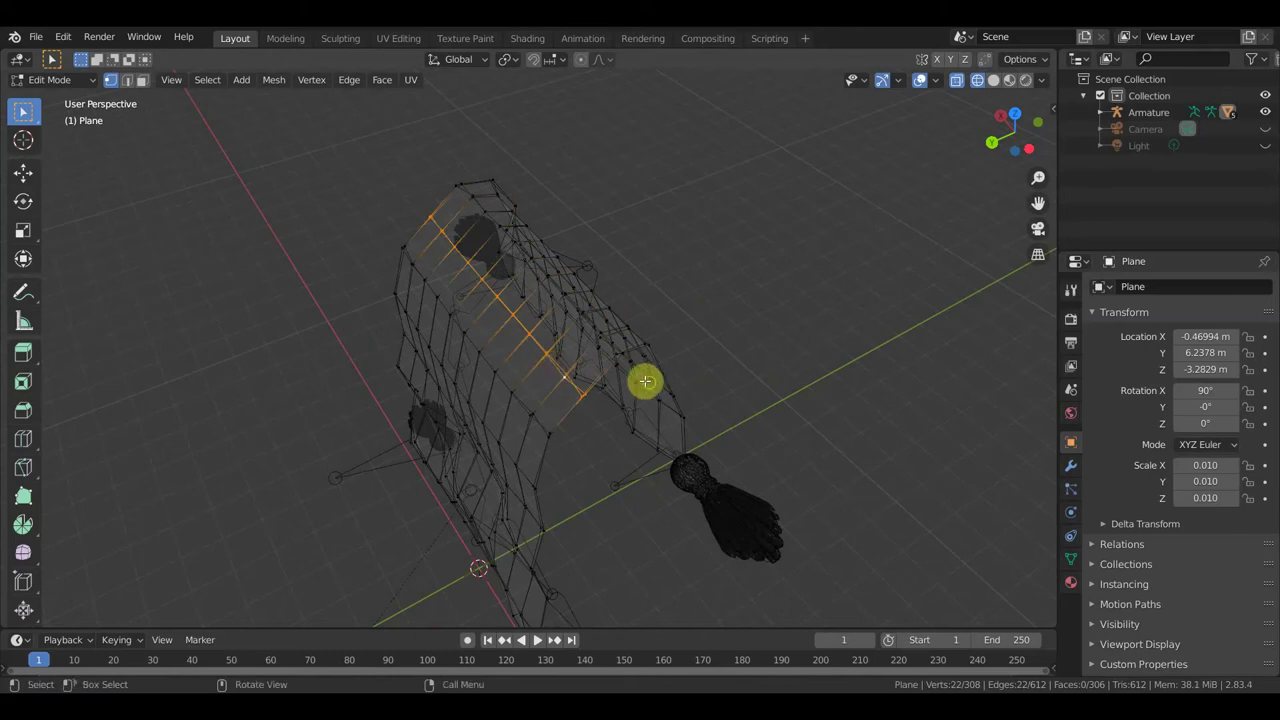
pyautogui.moveTo(646, 380); pyautogui.dragTo(596, 343, button='middle')
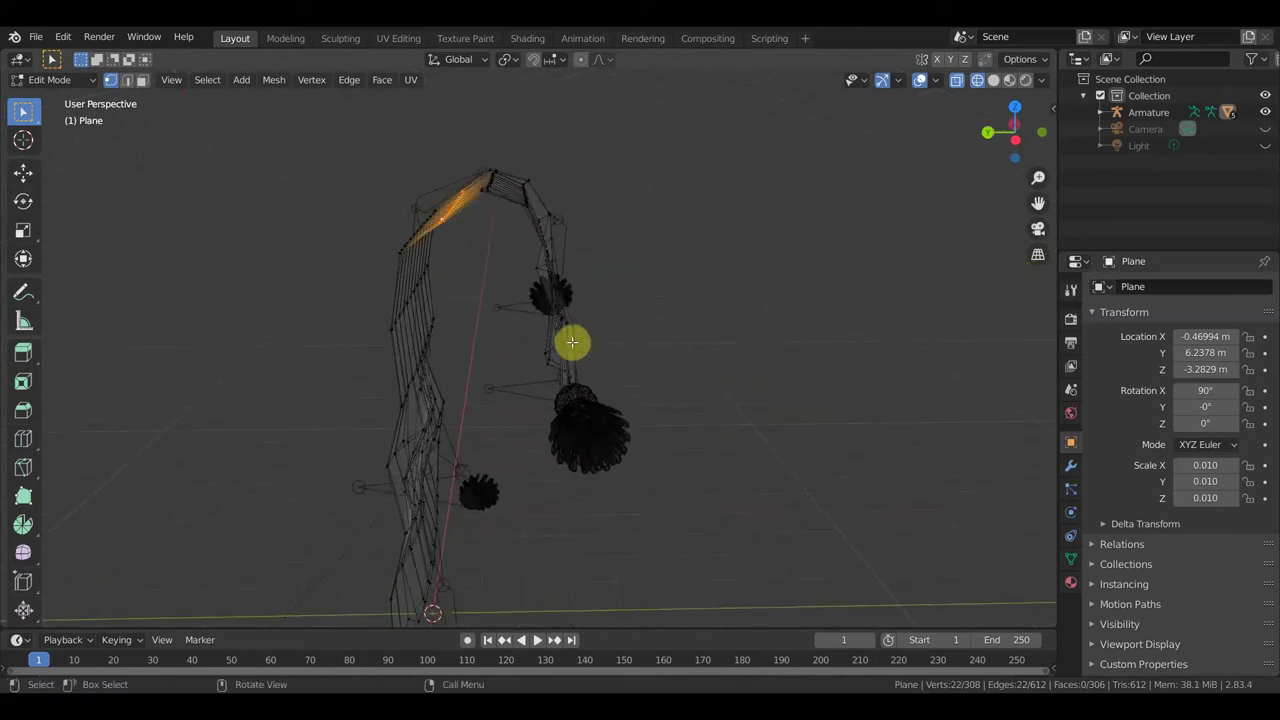
pyautogui.press('g')
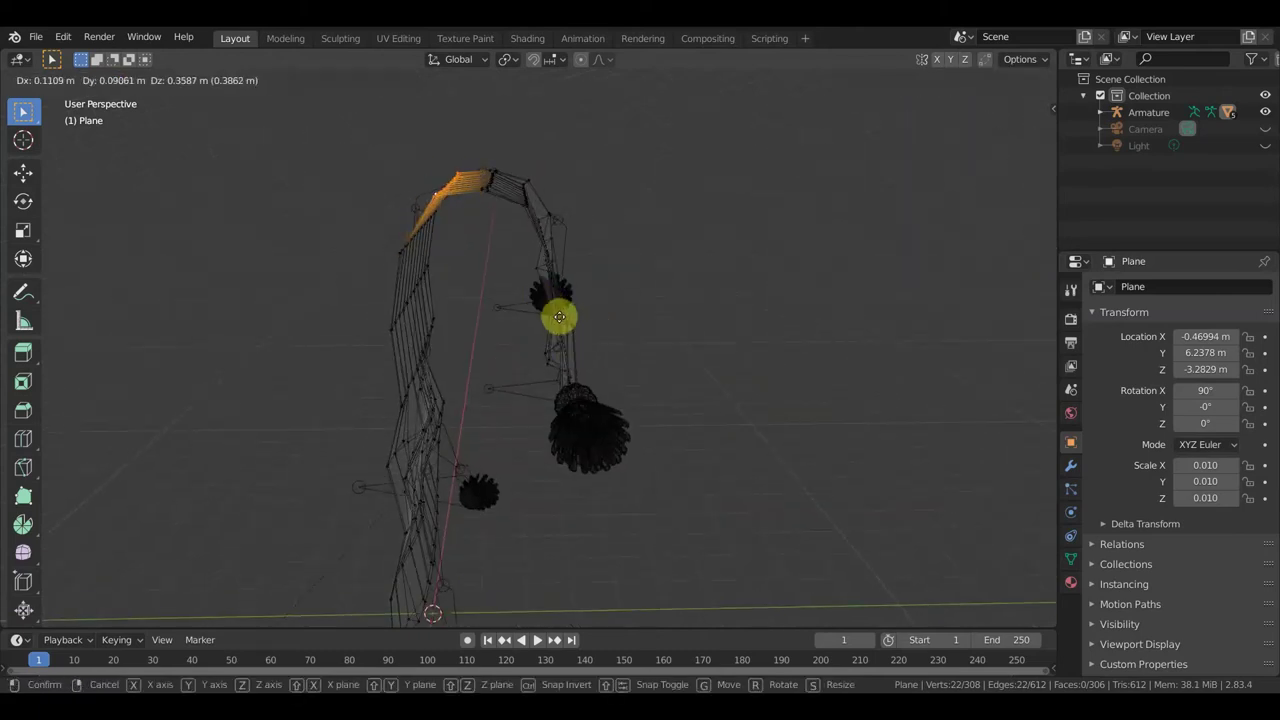
pyautogui.click(559, 317)
pyautogui.click(74, 80)
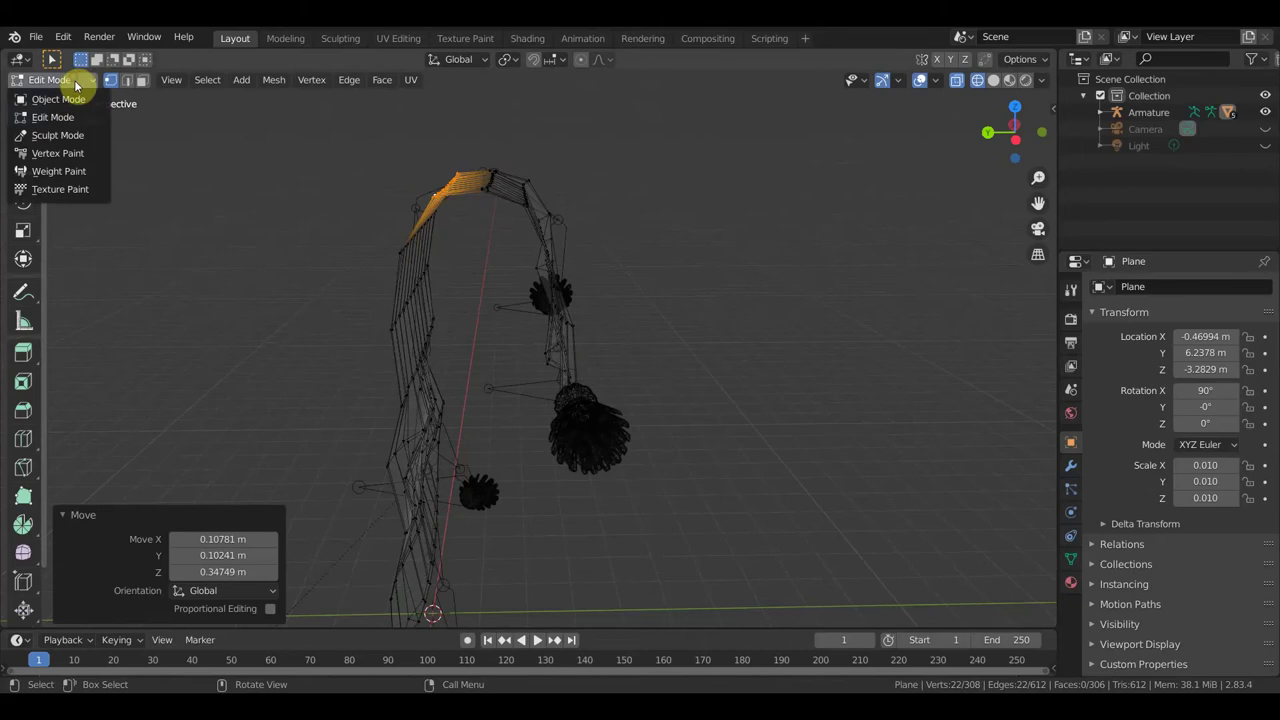
# - Return the carpet to Object Mode and view it with its purple texture in Material Preview
pyautogui.click(70, 100)
pyautogui.moveTo(558, 230); pyautogui.dragTo(483, 230, button='middle')
pyautogui.moveTo(463, 296); pyautogui.dragTo(565, 325, button='middle')
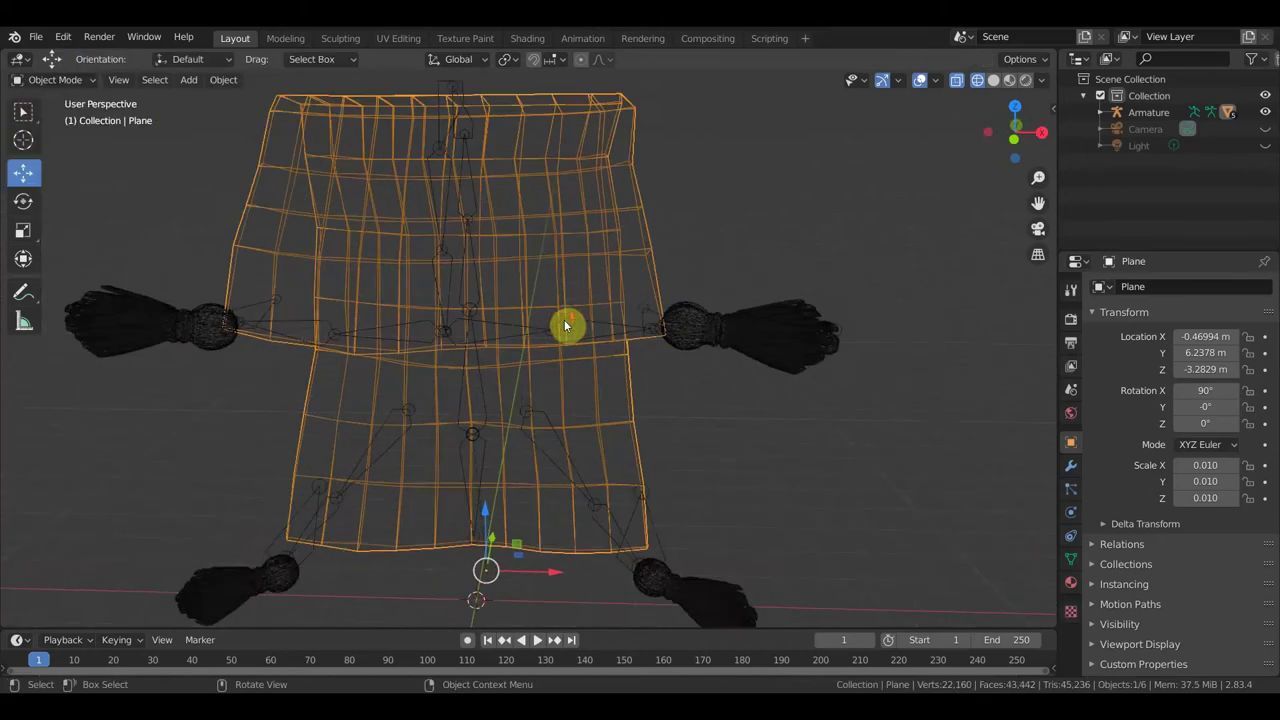
pyautogui.scroll(-3, 565, 323)
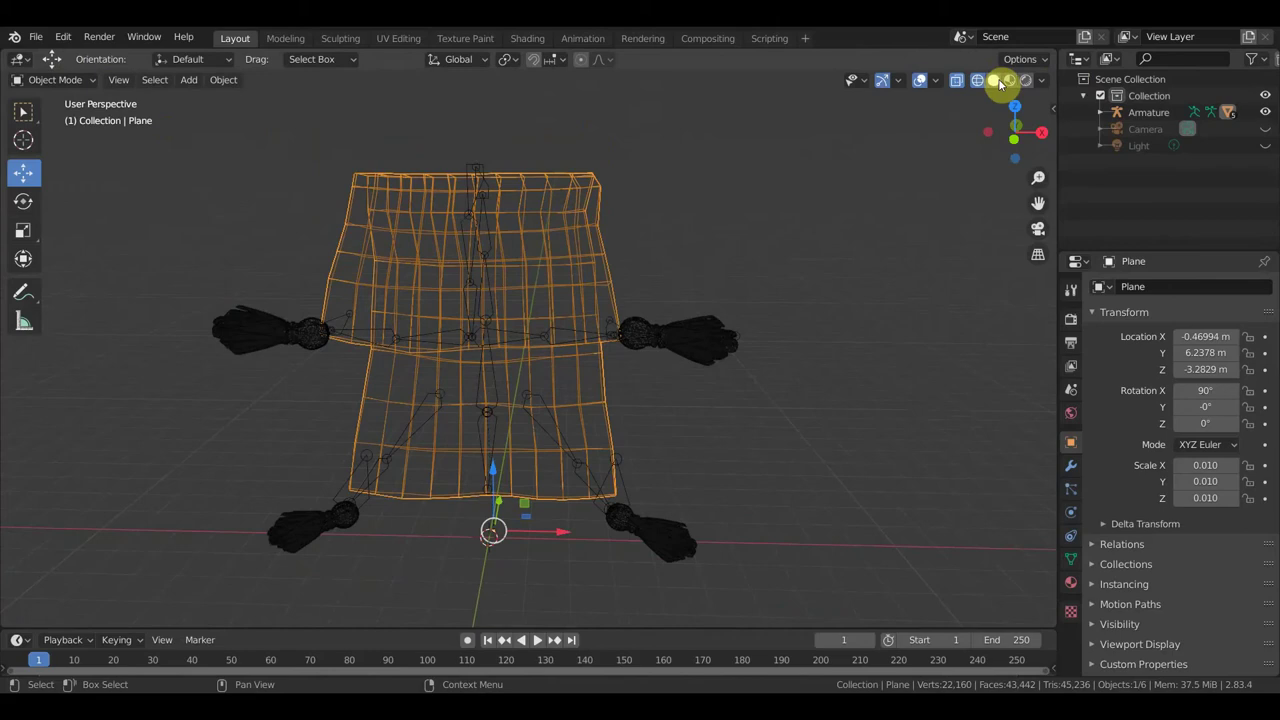
pyautogui.click(995, 81)
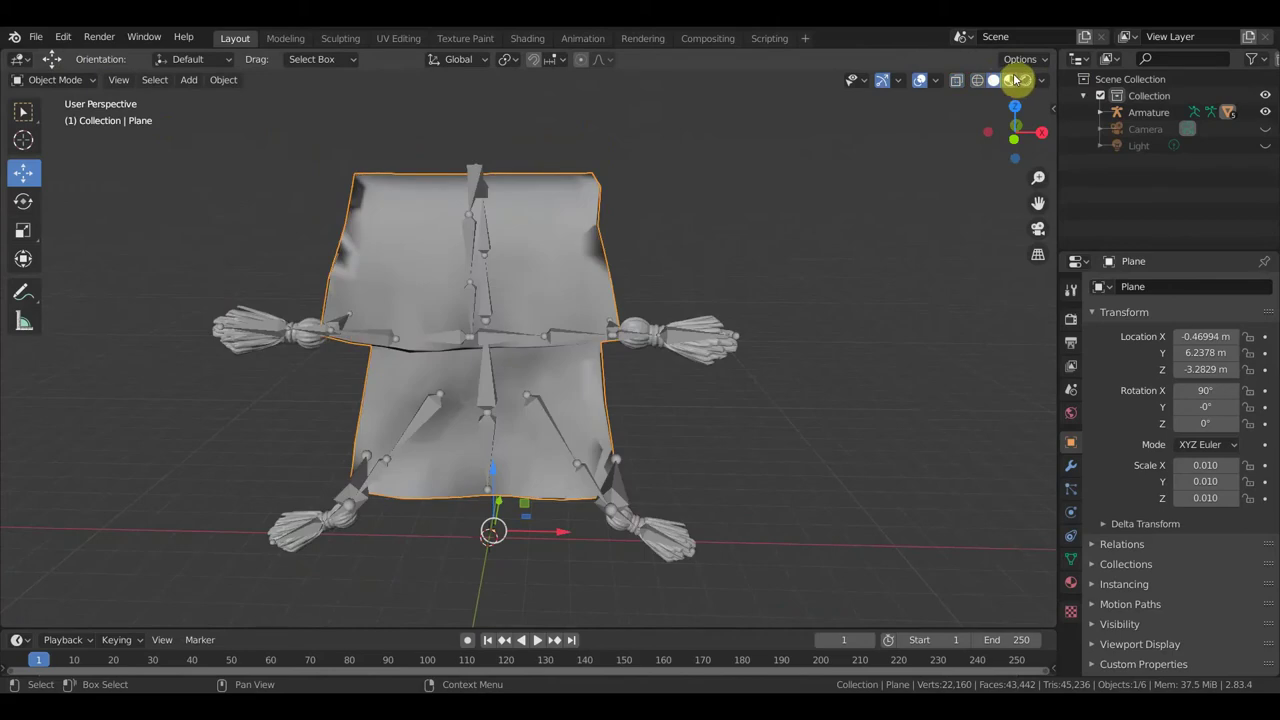
pyautogui.click(1012, 80)
# - Inspect the reshaped textured carpet from the side and make the armature the active object
pyautogui.moveTo(828, 241)
pyautogui.mouseDown(button='middle')
pyautogui.moveTo(663, 241)
pyautogui.moveTo(703, 237)
pyautogui.moveTo(563, 277)
pyautogui.moveTo(643, 306)
pyautogui.moveTo(728, 286)
pyautogui.moveTo(709, 288)
pyautogui.moveTo(702, 205)
pyautogui.moveTo(691, 206)
pyautogui.moveTo(563, 334)
pyautogui.moveTo(507, 303)
pyautogui.moveTo(363, 283)
pyautogui.moveTo(545, 291)
pyautogui.moveTo(715, 329)
pyautogui.moveTo(508, 205)
pyautogui.moveTo(562, 239)
pyautogui.moveTo(510, 226)
pyautogui.mouseUp(button='middle')
pyautogui.scroll(3, 560, 279)
pyautogui.scroll(4, 600, 295)
pyautogui.scroll(-3, 612, 297)
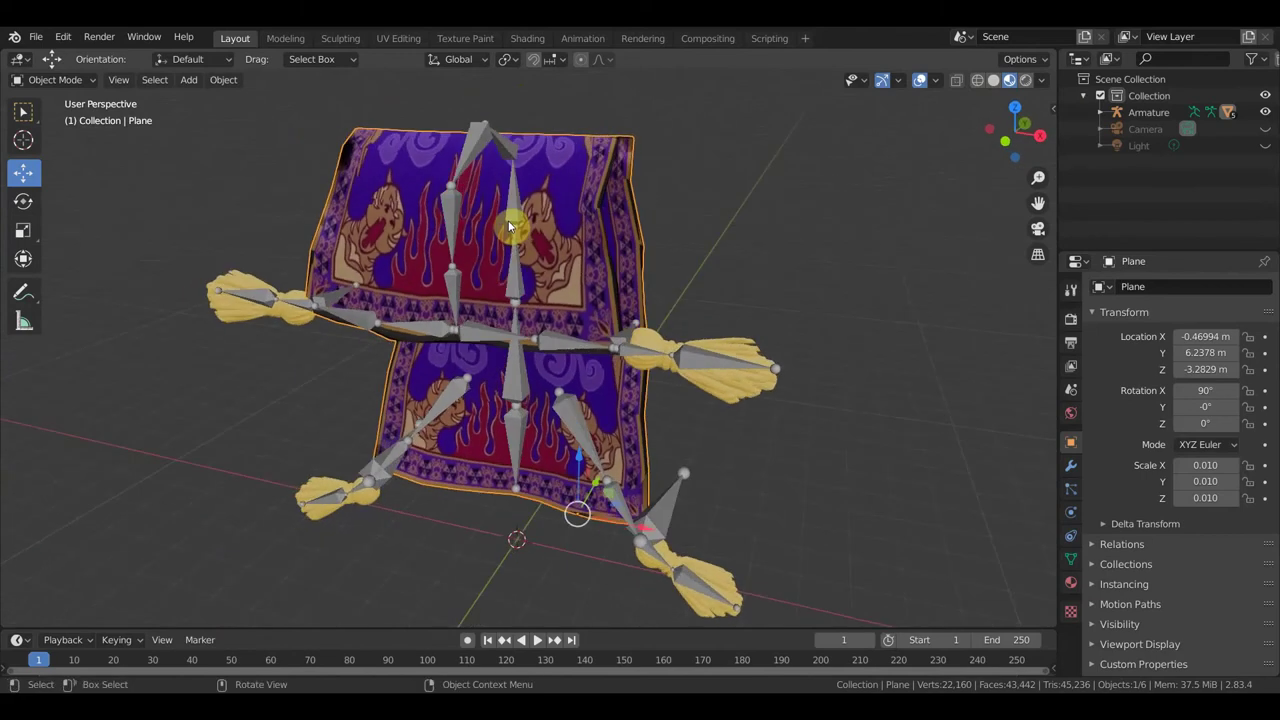
pyautogui.moveTo(646, 340)
pyautogui.mouseDown(button='middle')
pyautogui.moveTo(697, 314)
pyautogui.moveTo(651, 334)
pyautogui.moveTo(517, 321)
pyautogui.moveTo(710, 323)
pyautogui.moveTo(673, 321)
pyautogui.mouseUp(button='middle')
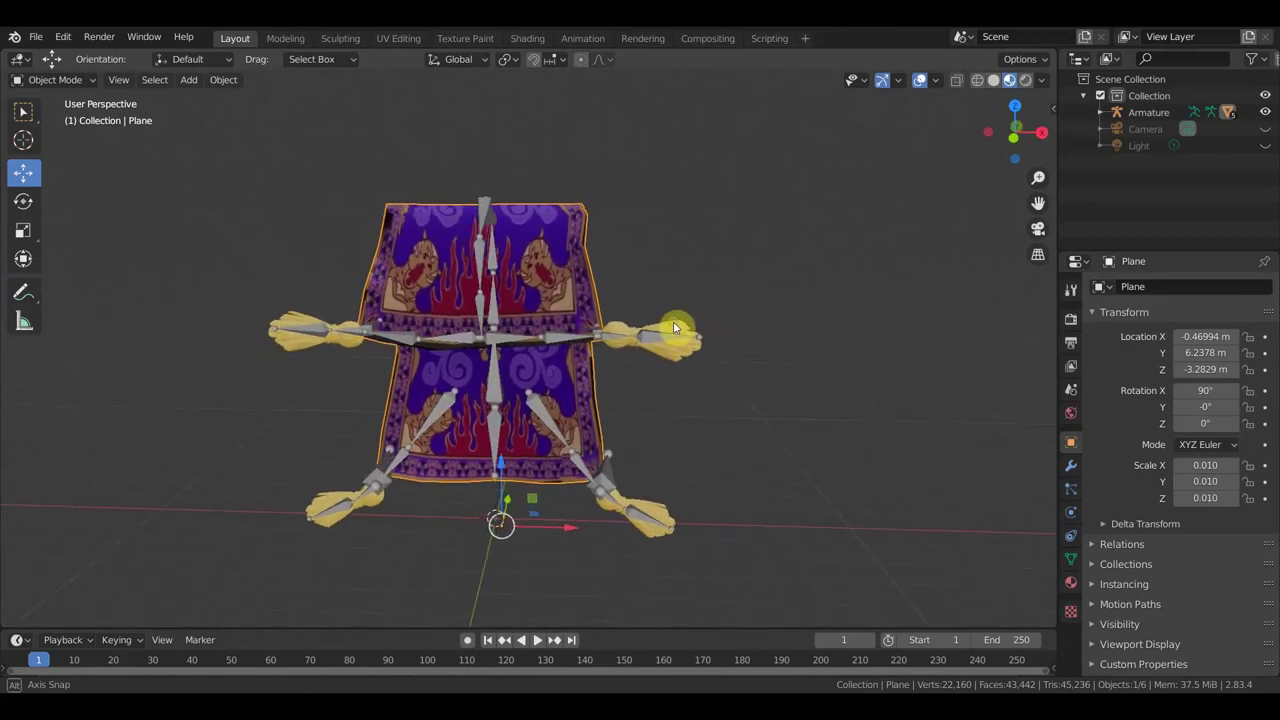
pyautogui.click(608, 339)
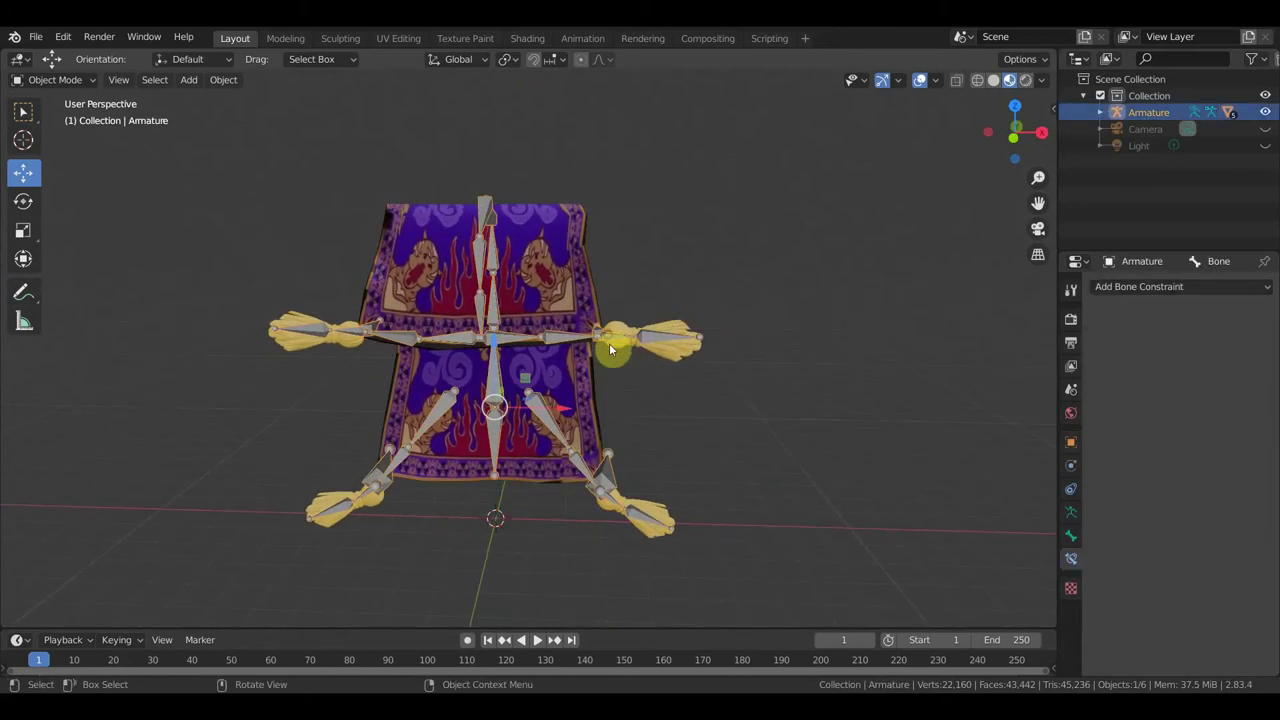
# - Put the armature in Pose Mode and test-move Bone.017 and the upper-right bone
pyautogui.click(78, 83)
pyautogui.click(72, 136)
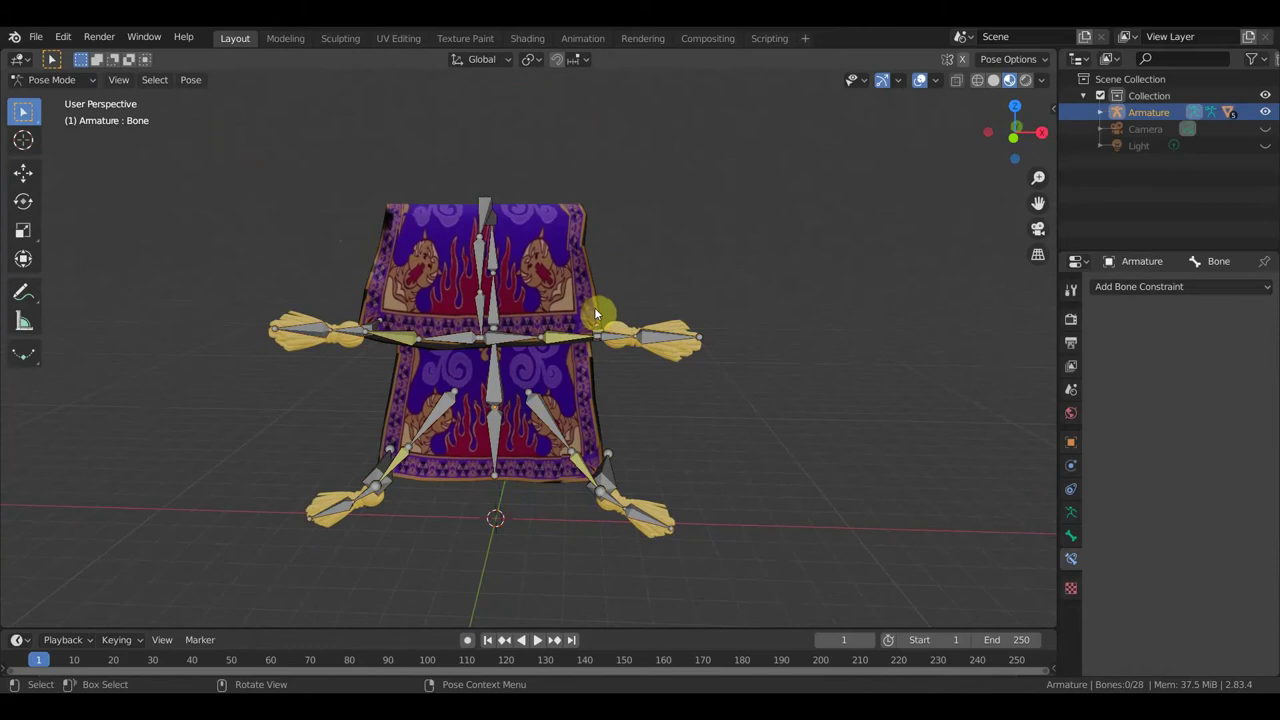
pyautogui.moveTo(610, 340)
pyautogui.mouseDown(button='middle')
pyautogui.moveTo(471, 346)
pyautogui.moveTo(530, 349)
pyautogui.mouseUp(button='middle')
pyautogui.click(640, 362)
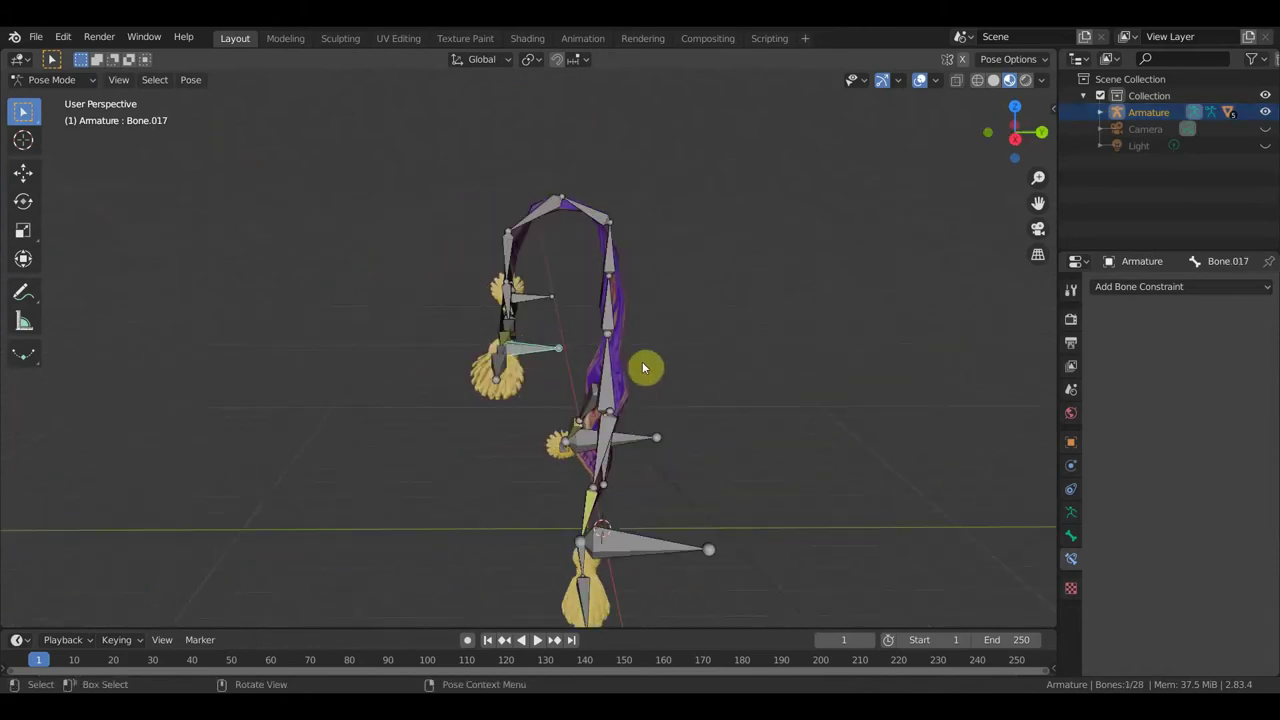
pyautogui.press('g')
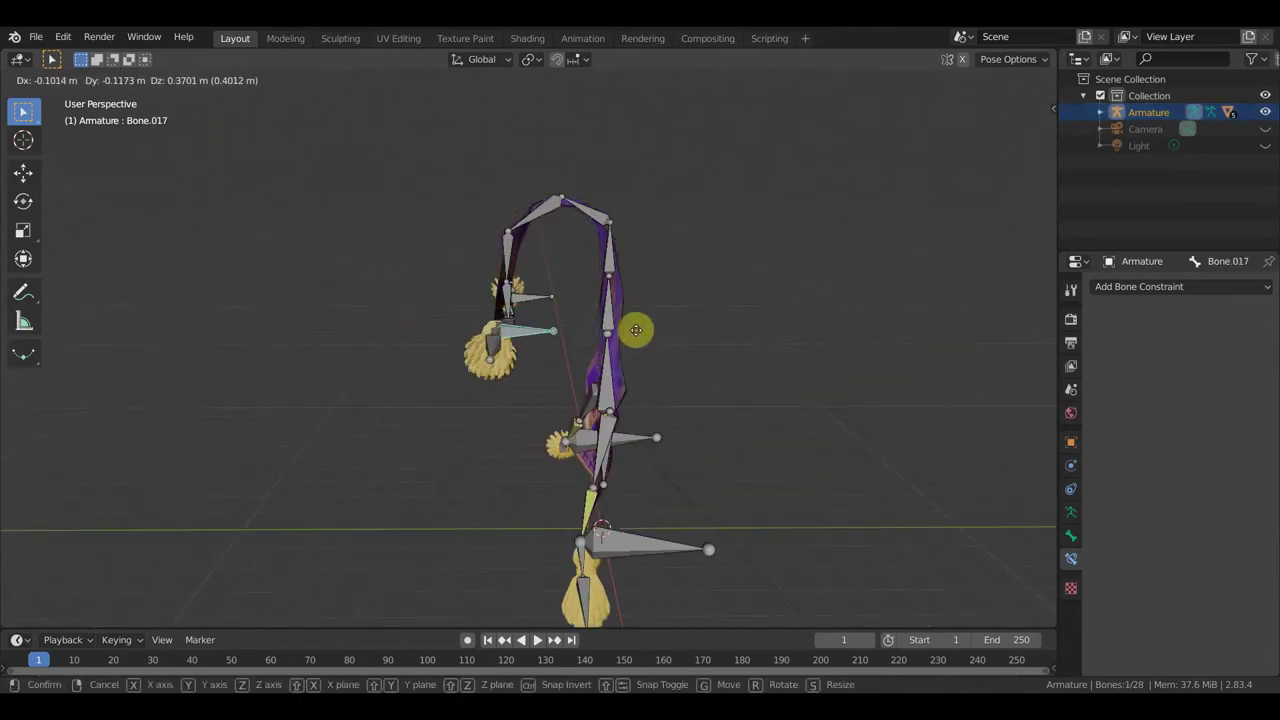
pyautogui.click(635, 330)
pyautogui.moveTo(660, 334); pyautogui.dragTo(843, 323, button='middle')
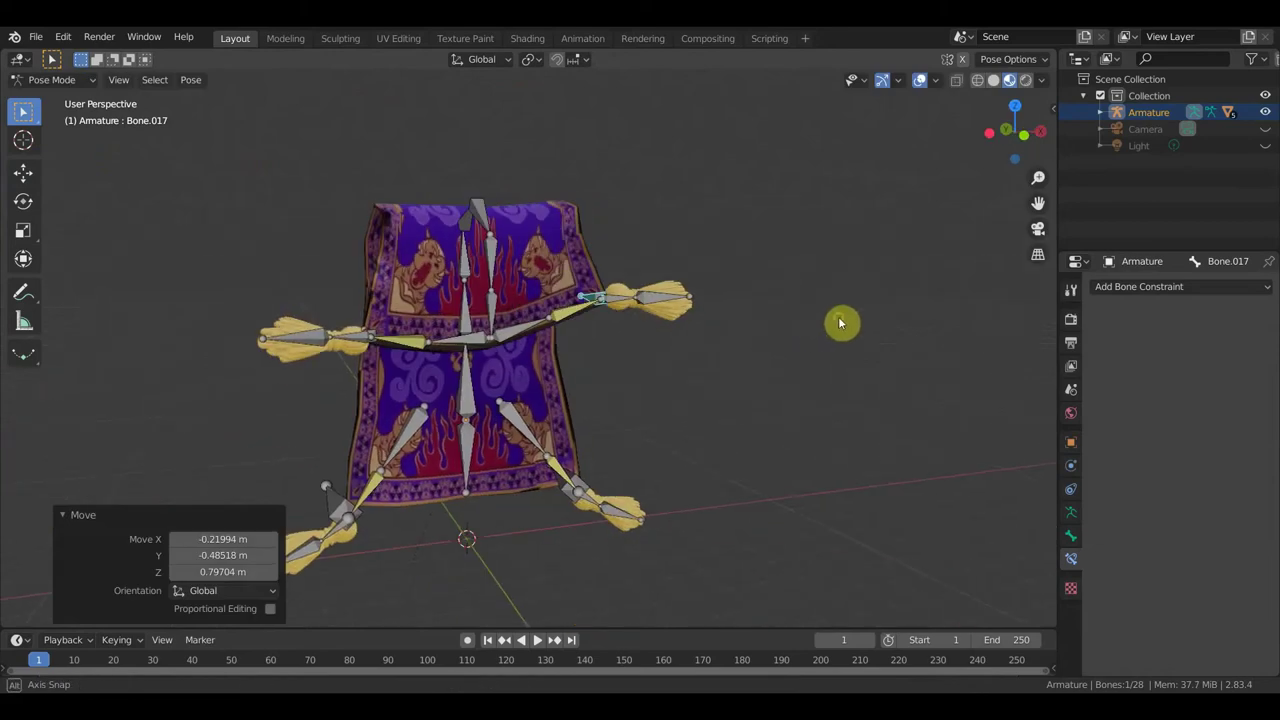
pyautogui.press('g')
pyautogui.click(624, 320)
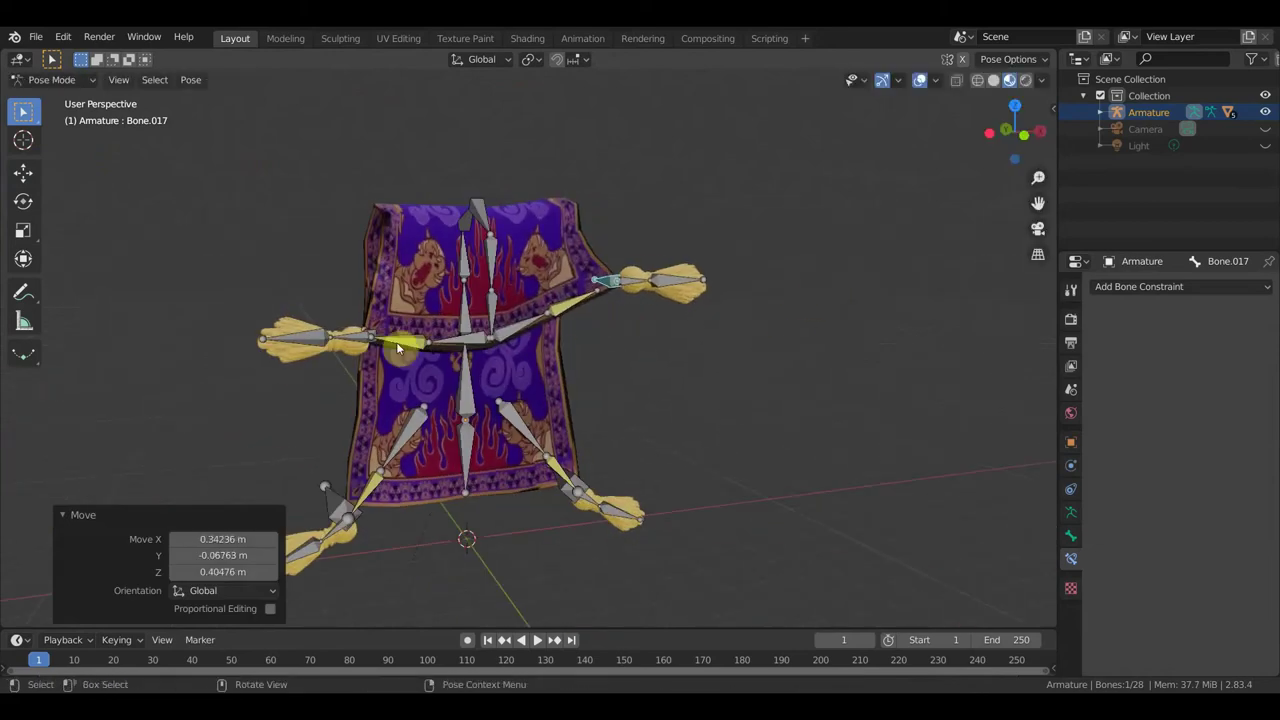
# - Move Bone.027 on the left side, then readjust Bone.017 and Bone.027
pyautogui.moveTo(380, 337); pyautogui.dragTo(366, 359, button='middle')
pyautogui.click(362, 345)
pyautogui.press('g')
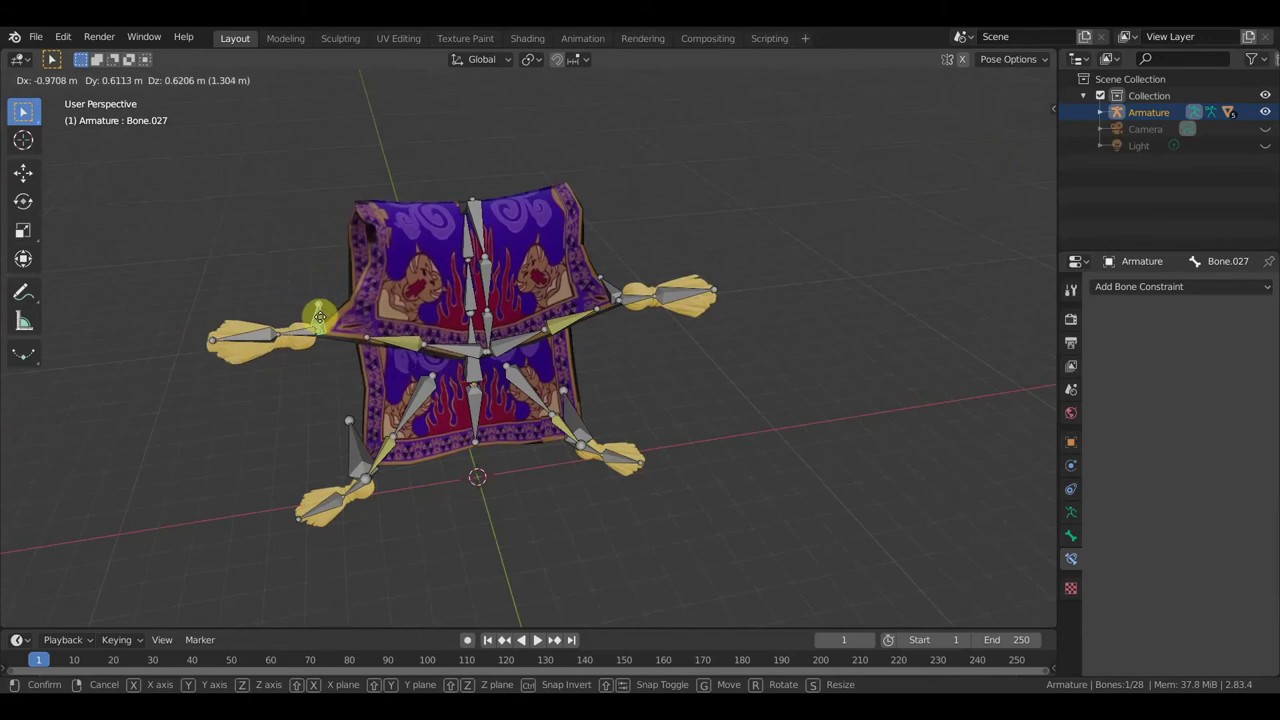
pyautogui.click(326, 314)
pyautogui.moveTo(326, 314)
pyautogui.mouseDown(button='middle')
pyautogui.moveTo(334, 268)
pyautogui.moveTo(440, 295)
pyautogui.mouseUp(button='middle')
pyautogui.moveTo(617, 291); pyautogui.dragTo(600, 311, button='middle')
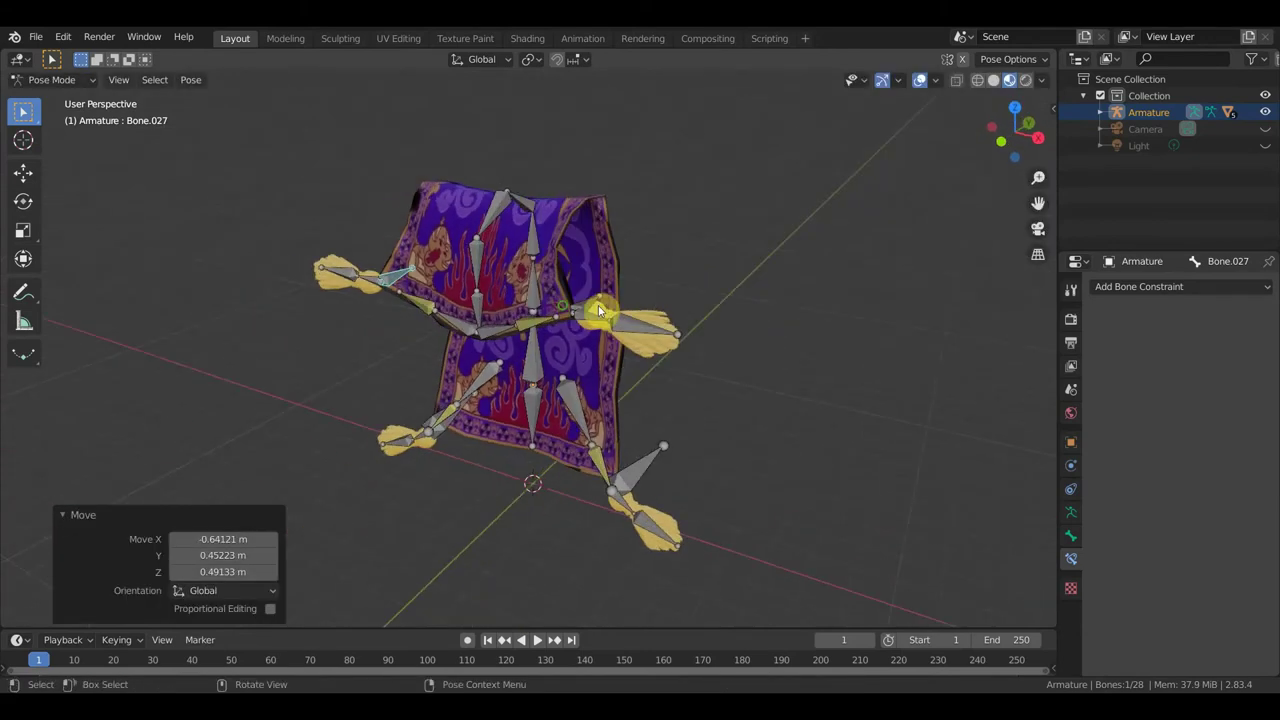
pyautogui.click(600, 304)
pyautogui.press('g')
pyautogui.click(590, 318)
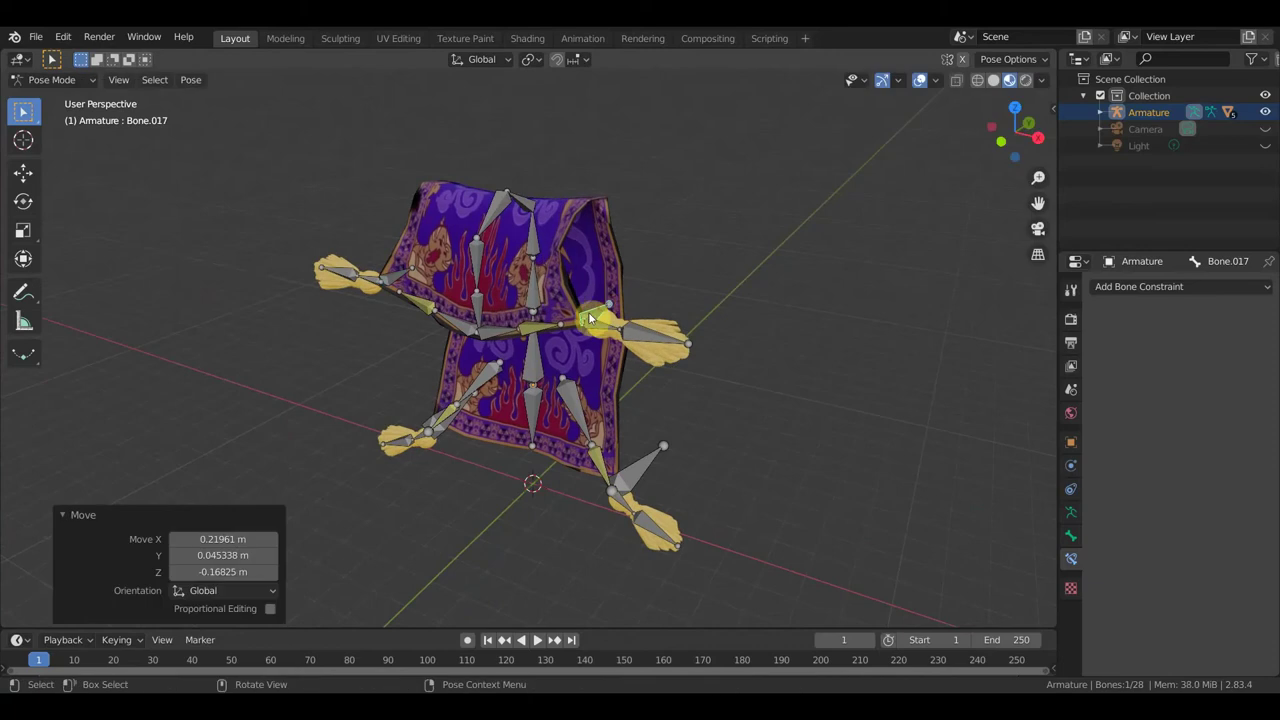
pyautogui.click(395, 272)
pyautogui.press('g')
pyautogui.click(394, 288)
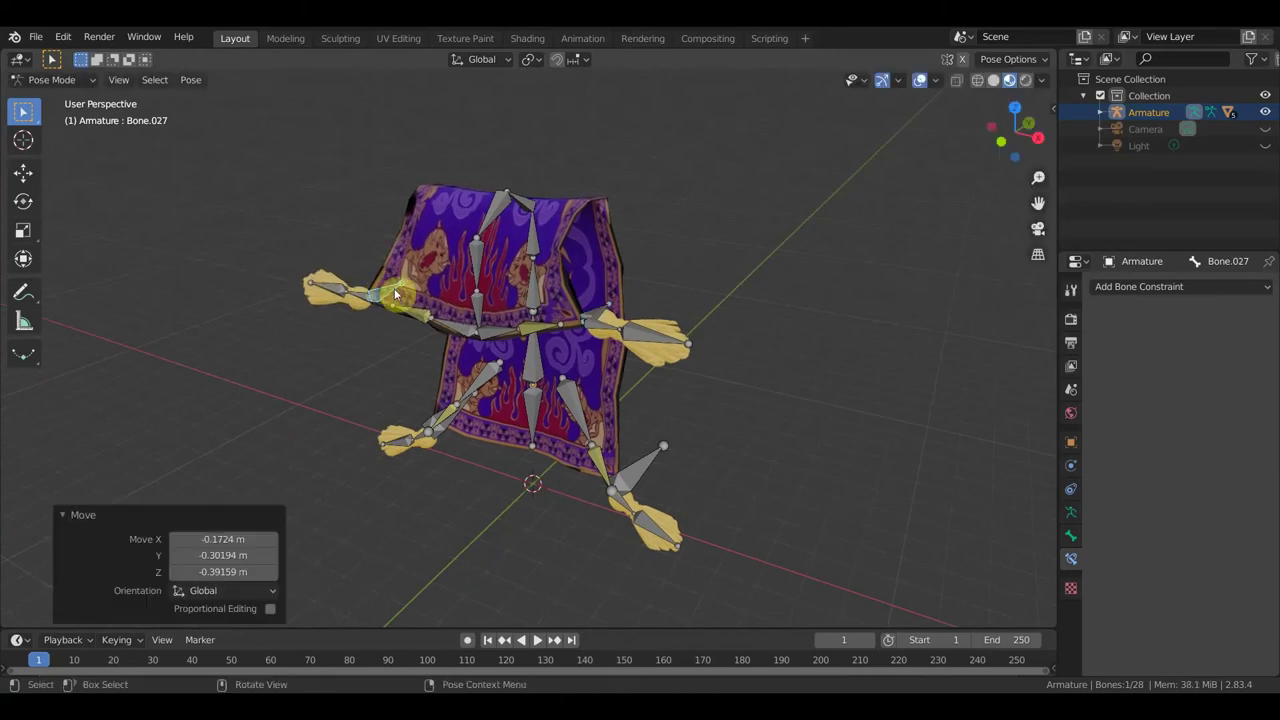
# - Select the centre bone Bone.016 and orbit around the rig to check the bend
pyautogui.moveTo(394, 288); pyautogui.dragTo(501, 248, button='middle')
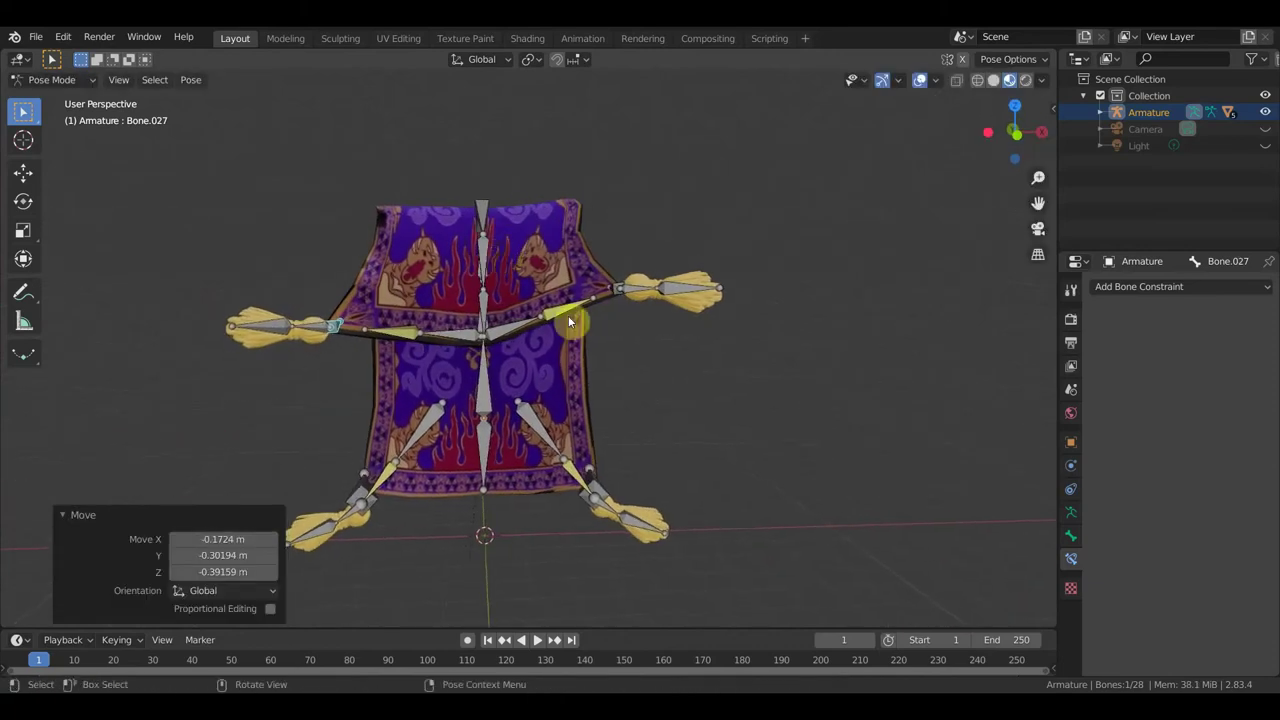
pyautogui.scroll(-2, 557, 350)
pyautogui.moveTo(557, 350)
pyautogui.mouseDown(button='middle')
pyautogui.moveTo(277, 366)
pyautogui.moveTo(260, 346)
pyautogui.moveTo(449, 451)
pyautogui.mouseUp(button='middle')
pyautogui.click(573, 443)
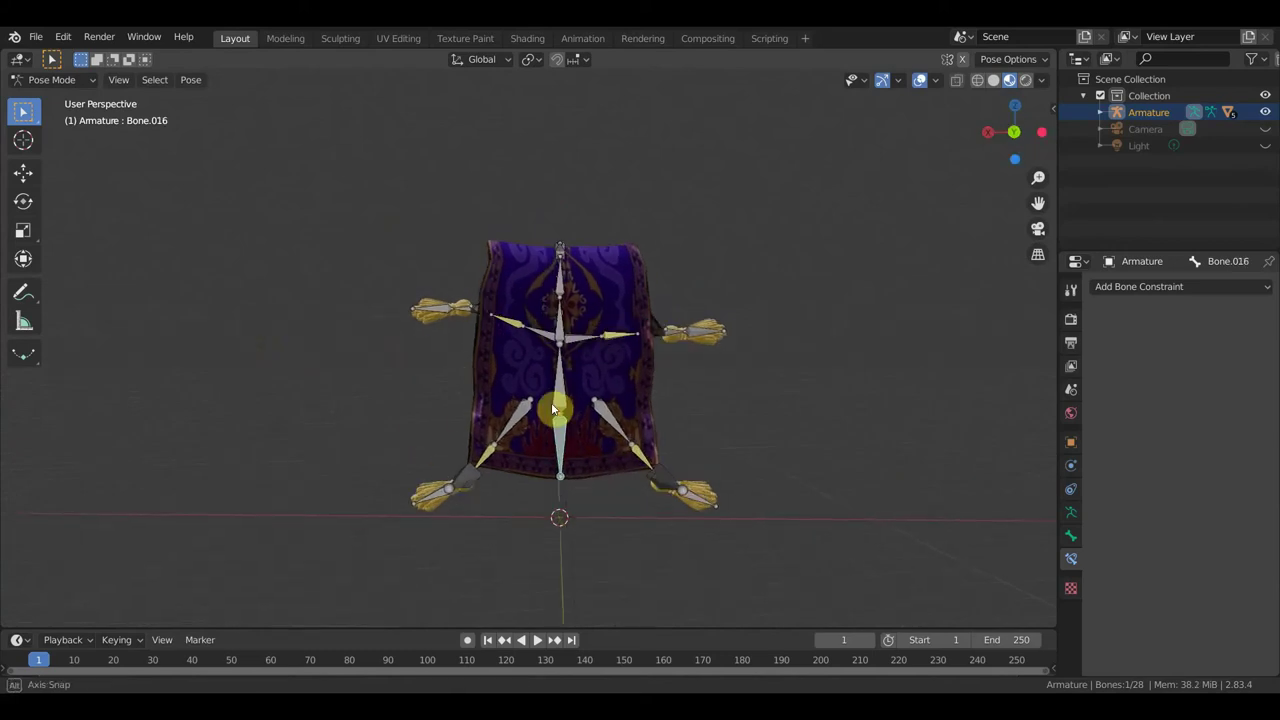
pyautogui.moveTo(551, 402); pyautogui.dragTo(524, 401, button='middle')
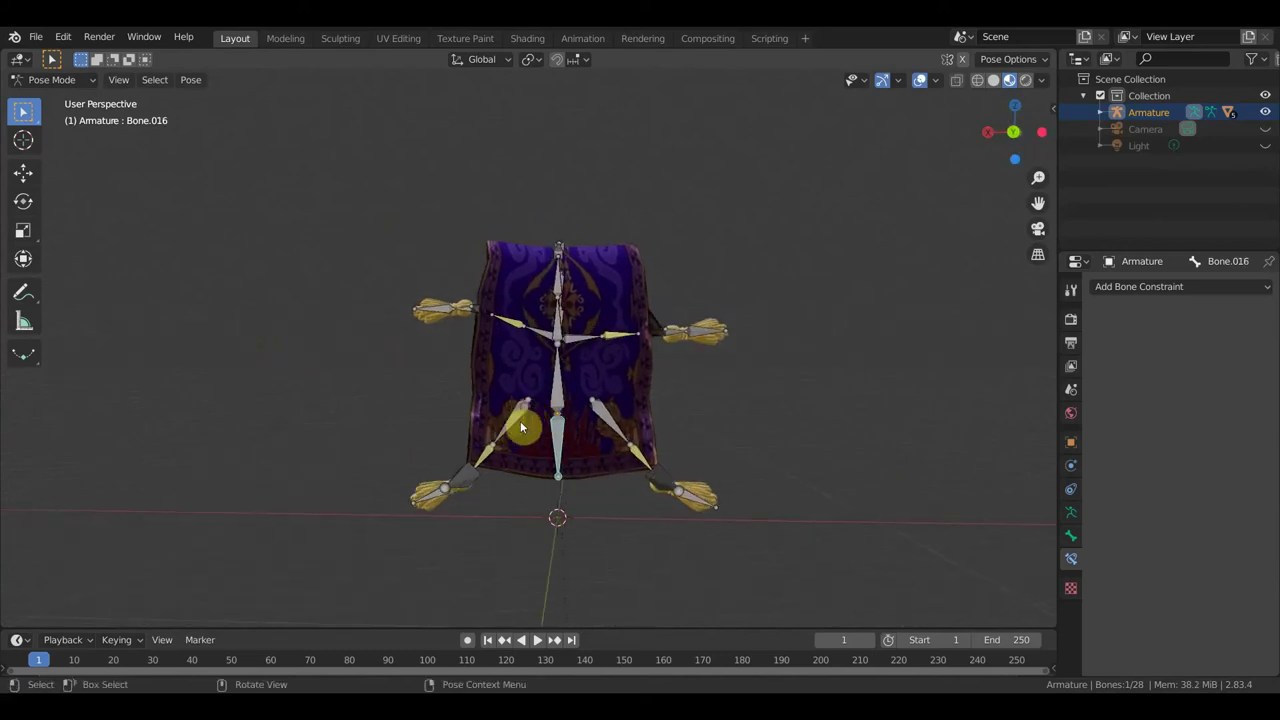
pyautogui.moveTo(633, 441)
pyautogui.mouseDown(button='middle')
pyautogui.moveTo(491, 440)
pyautogui.moveTo(573, 437)
pyautogui.moveTo(574, 386)
pyautogui.moveTo(606, 403)
pyautogui.moveTo(593, 385)
pyautogui.moveTo(325, 410)
pyautogui.mouseUp(button='middle')
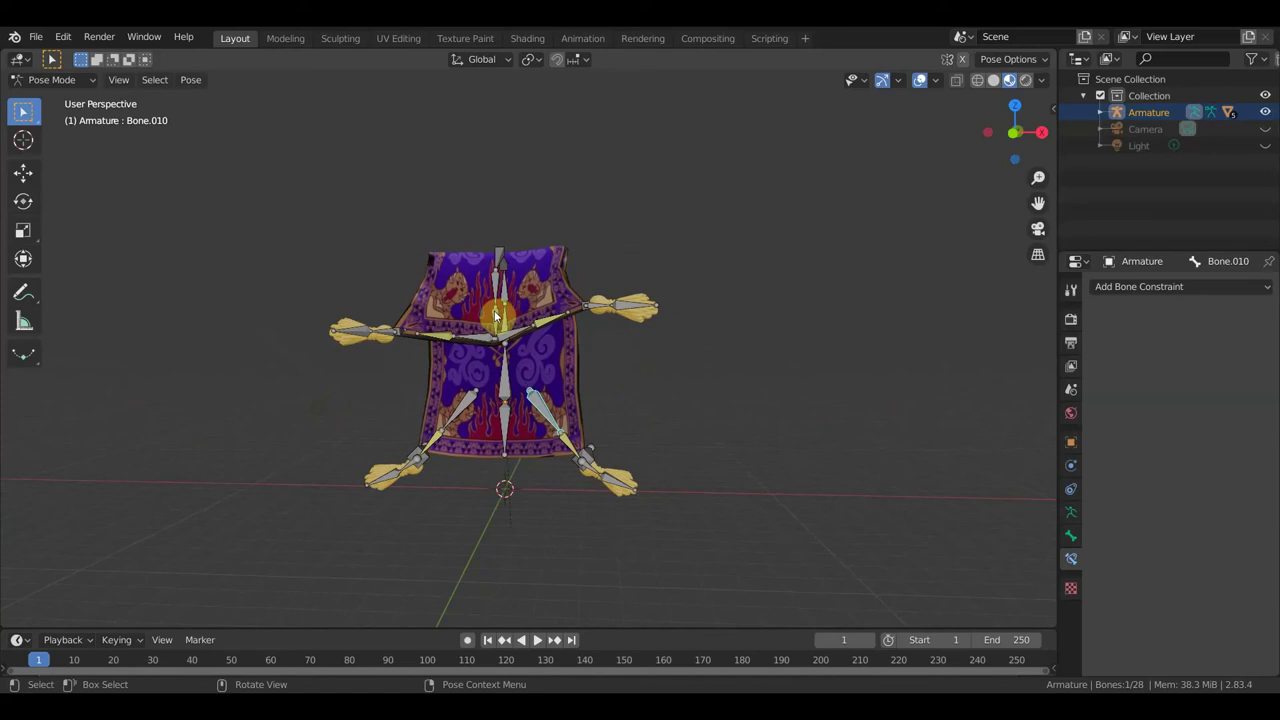
# - Hide the bones and grid to show only the textured carpet, then open a recent .blend file
pyautogui.click(920, 80)
pyautogui.moveTo(863, 211); pyautogui.dragTo(826, 240, button='middle')
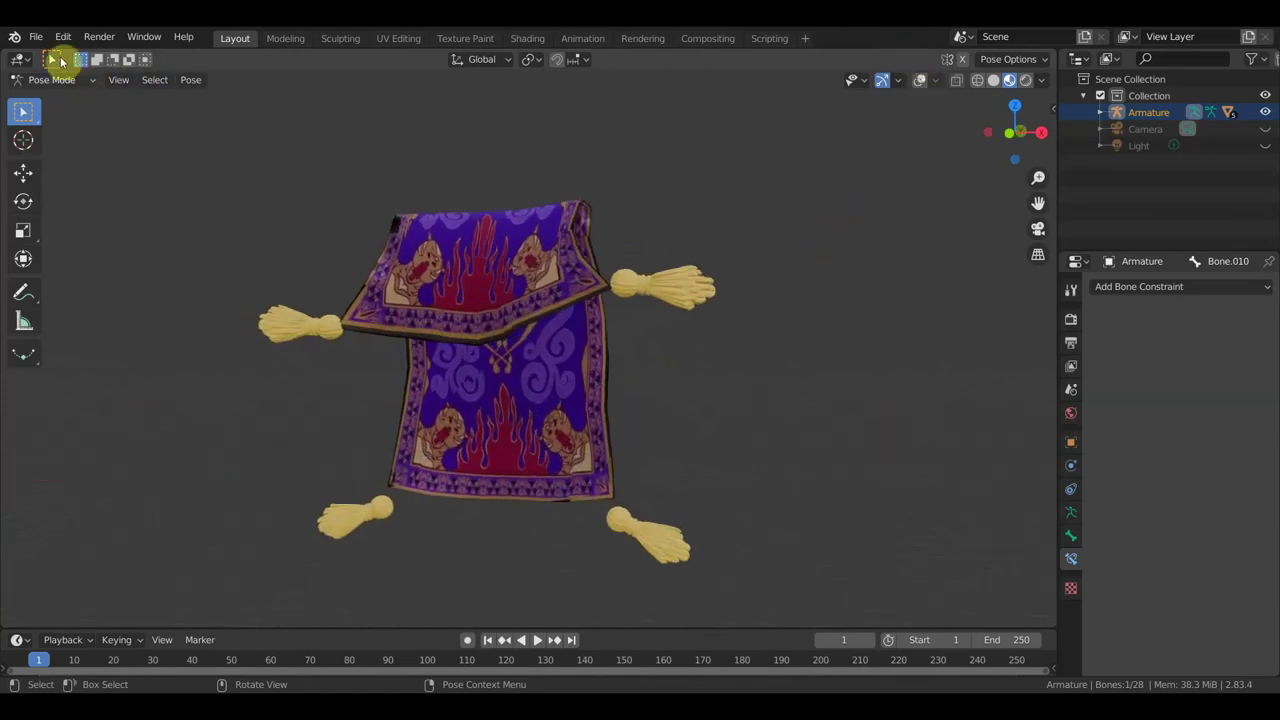
pyautogui.click(34, 38)
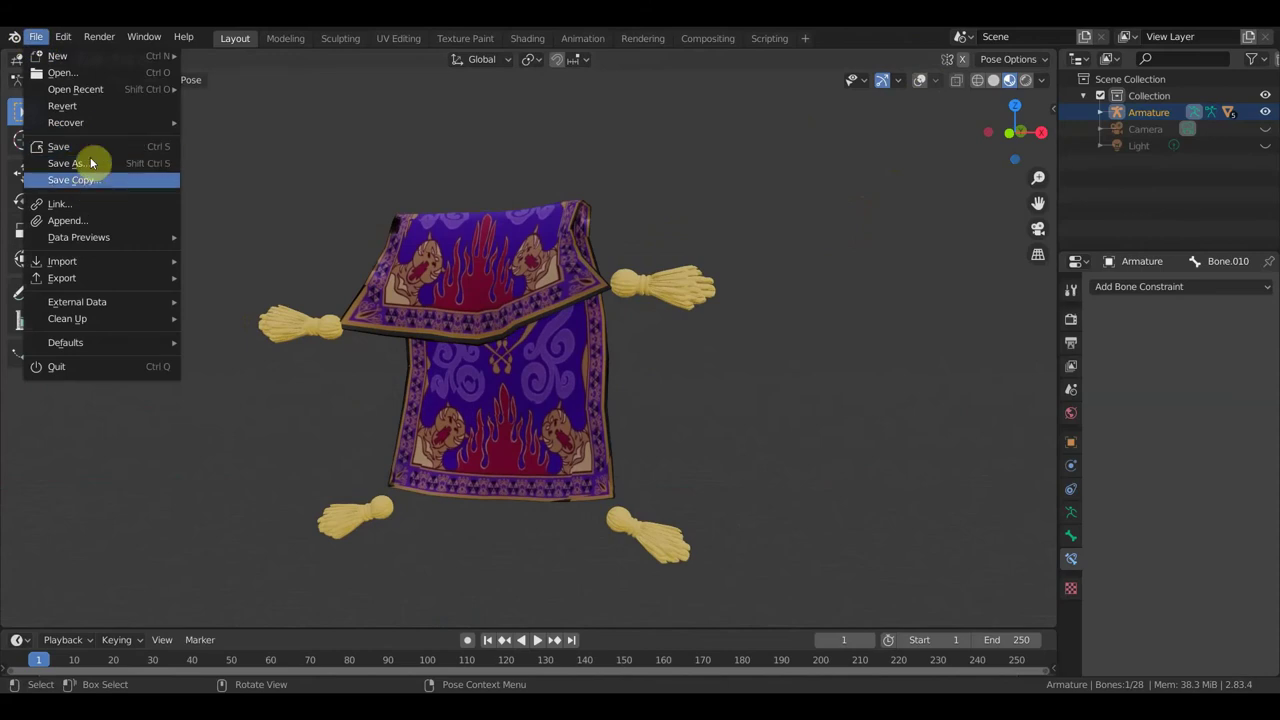
pyautogui.moveTo(76, 89)
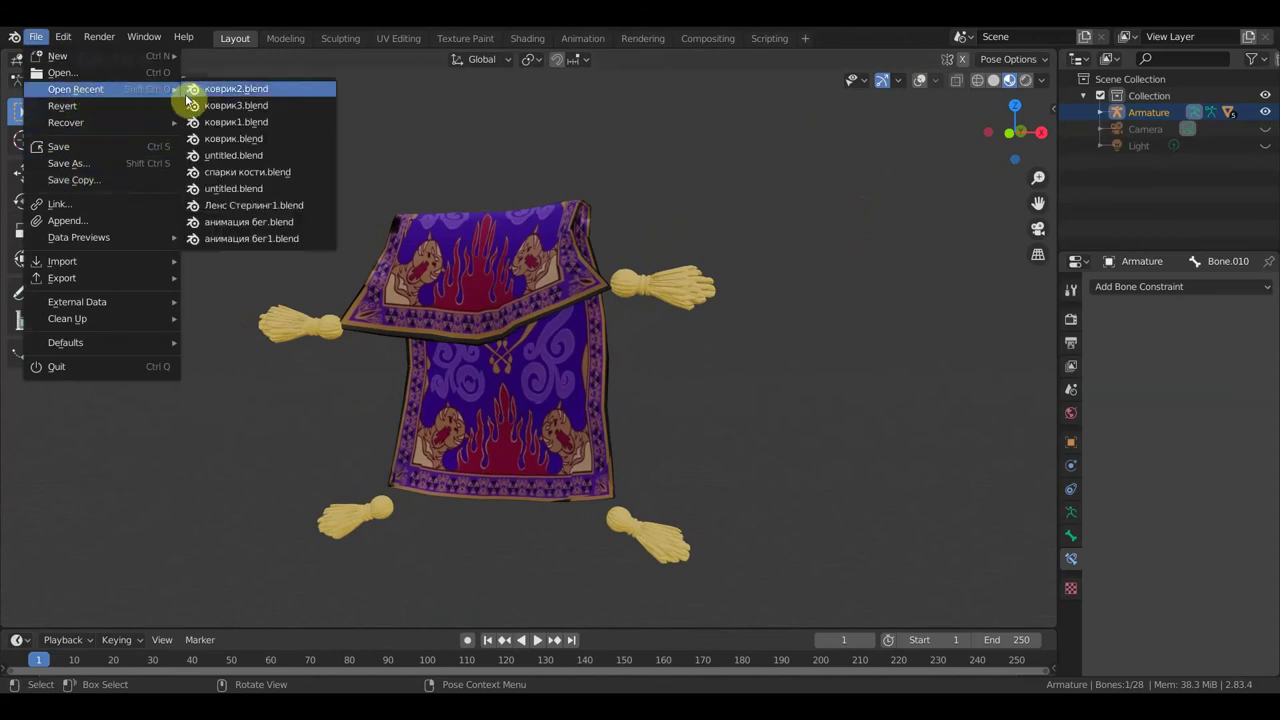
pyautogui.click(230, 105)
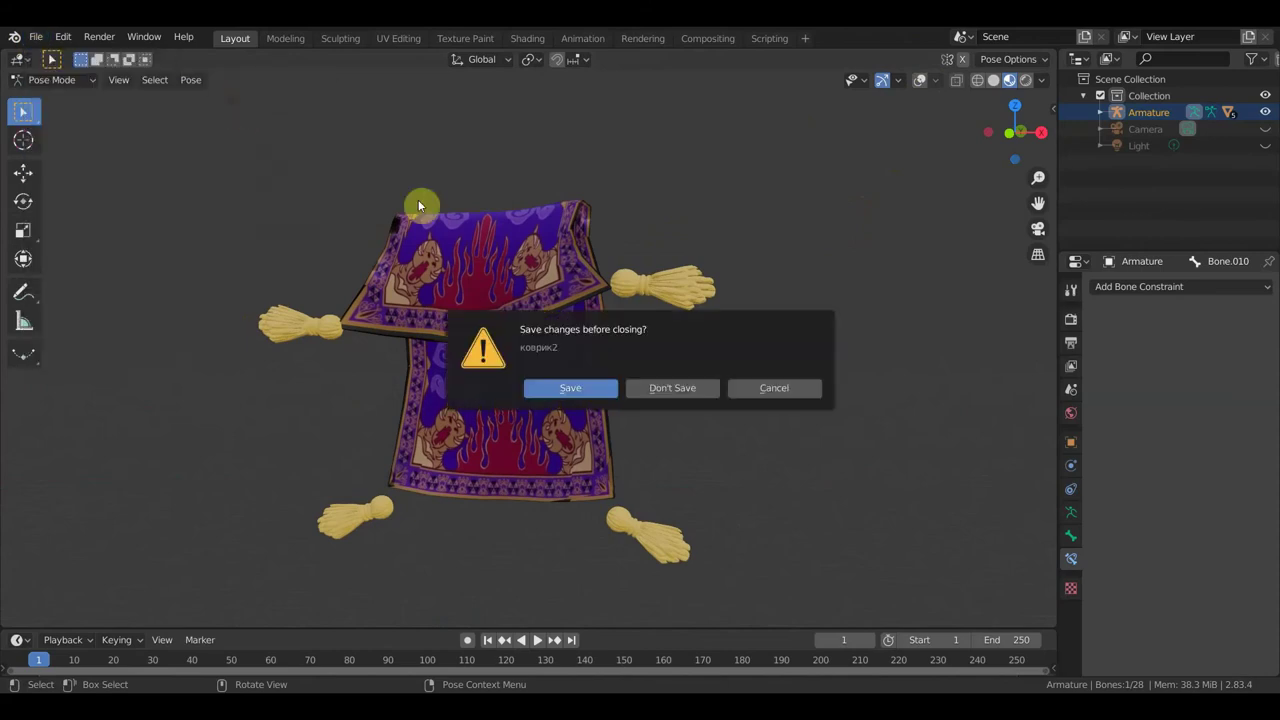
# - Load the animated carpet file without saving changes to коврик2
pyautogui.click(697, 394)
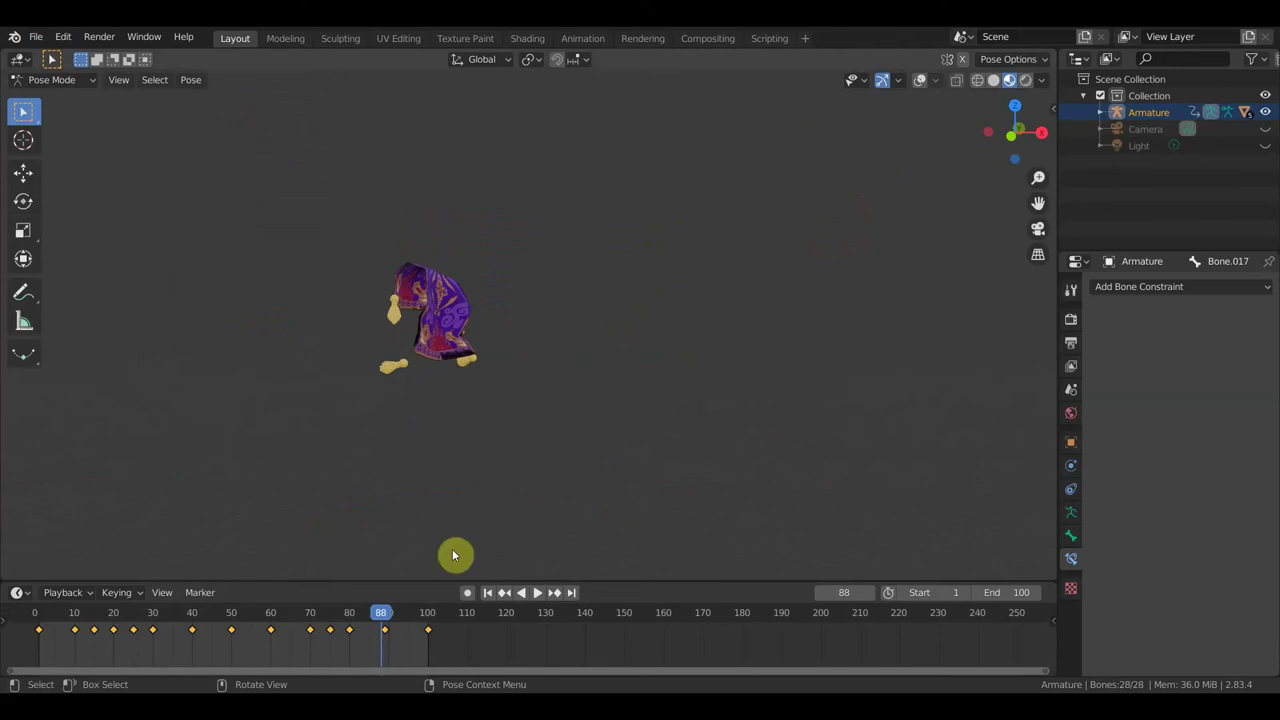
pyautogui.scroll(4, 405, 489)
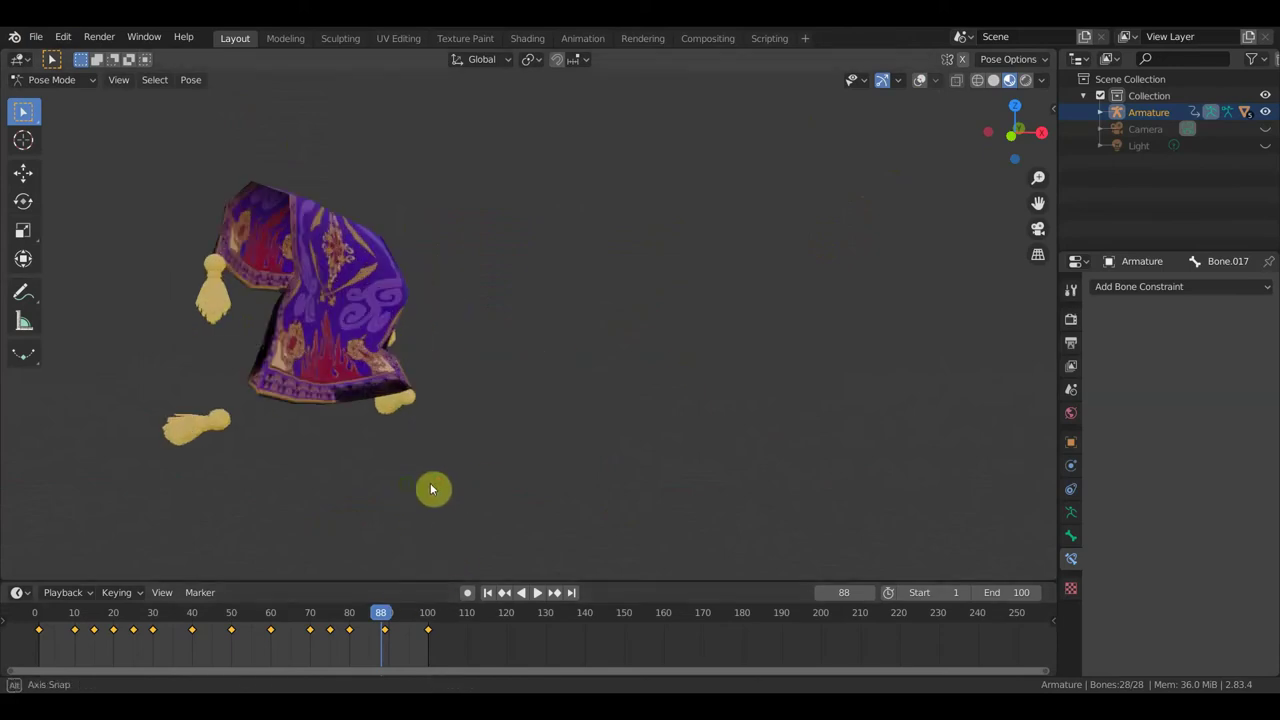
pyautogui.moveTo(432, 489); pyautogui.dragTo(443, 563, button='middle')
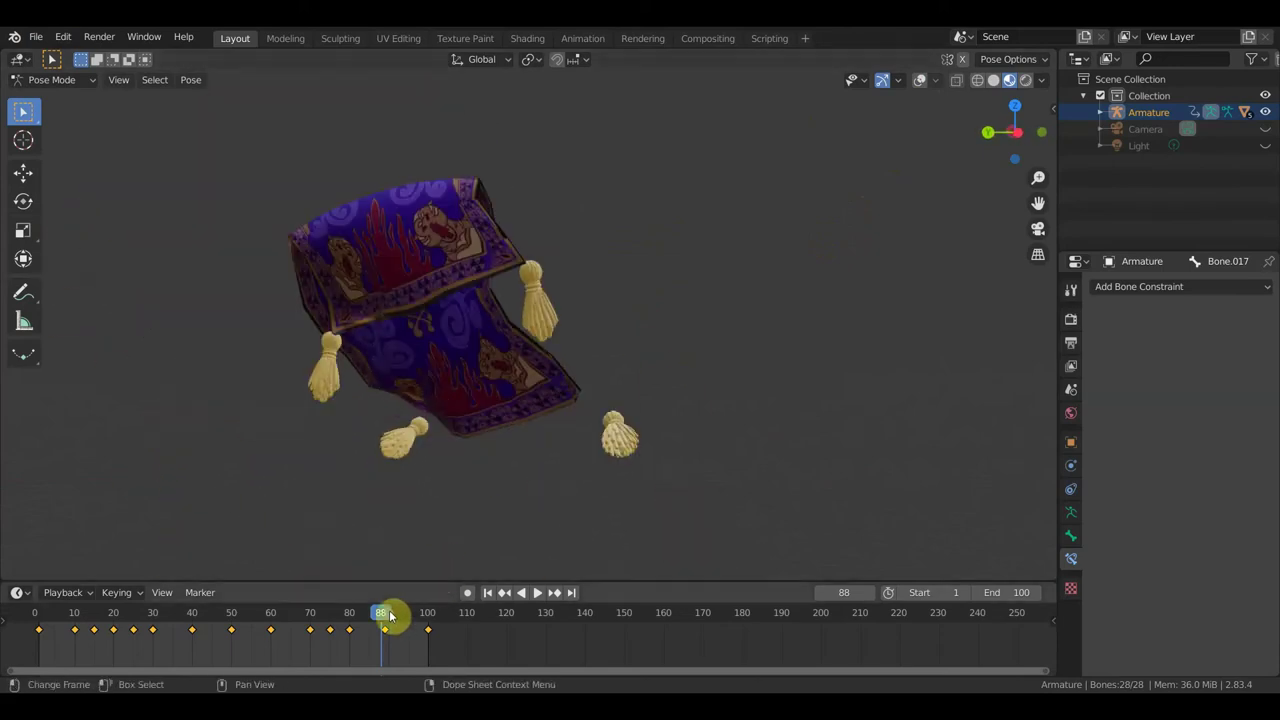
# - Play and scrub the 100-frame flying loop, viewing the carpet from several angles
pyautogui.press('space')
pyautogui.press('space')
pyautogui.moveTo(593, 453); pyautogui.dragTo(421, 461, button='middle')
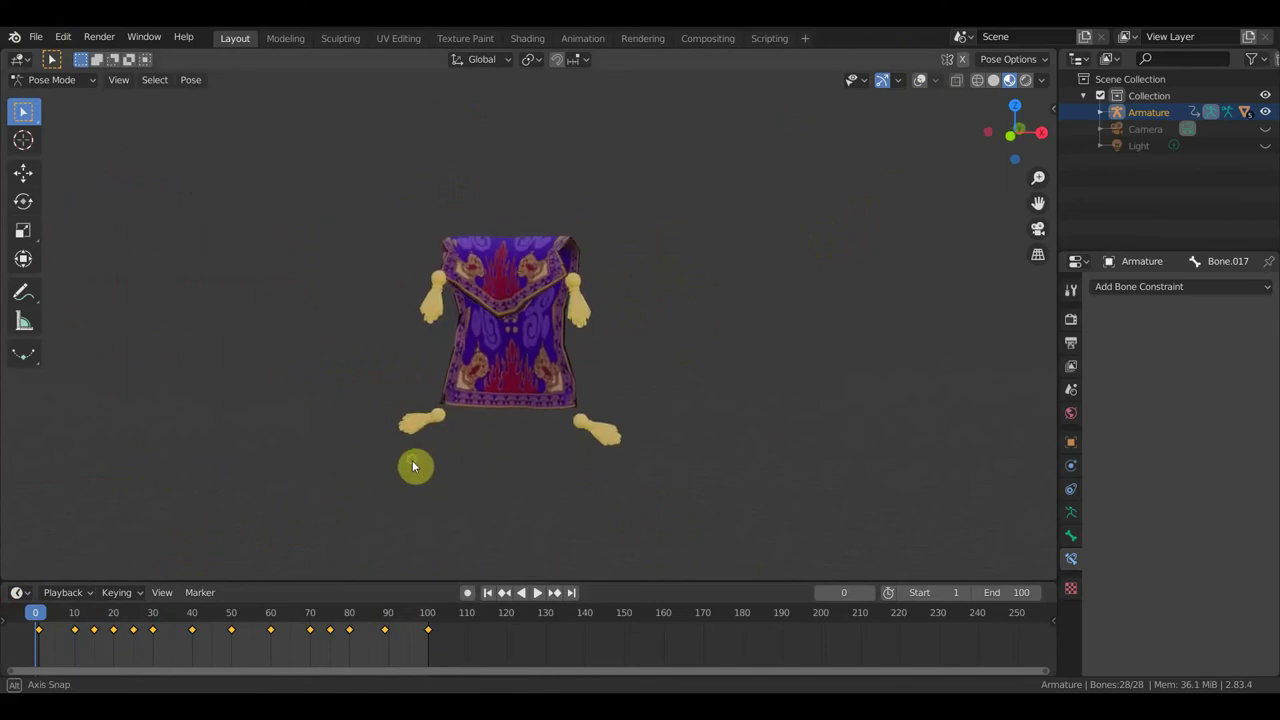
pyautogui.press('space')
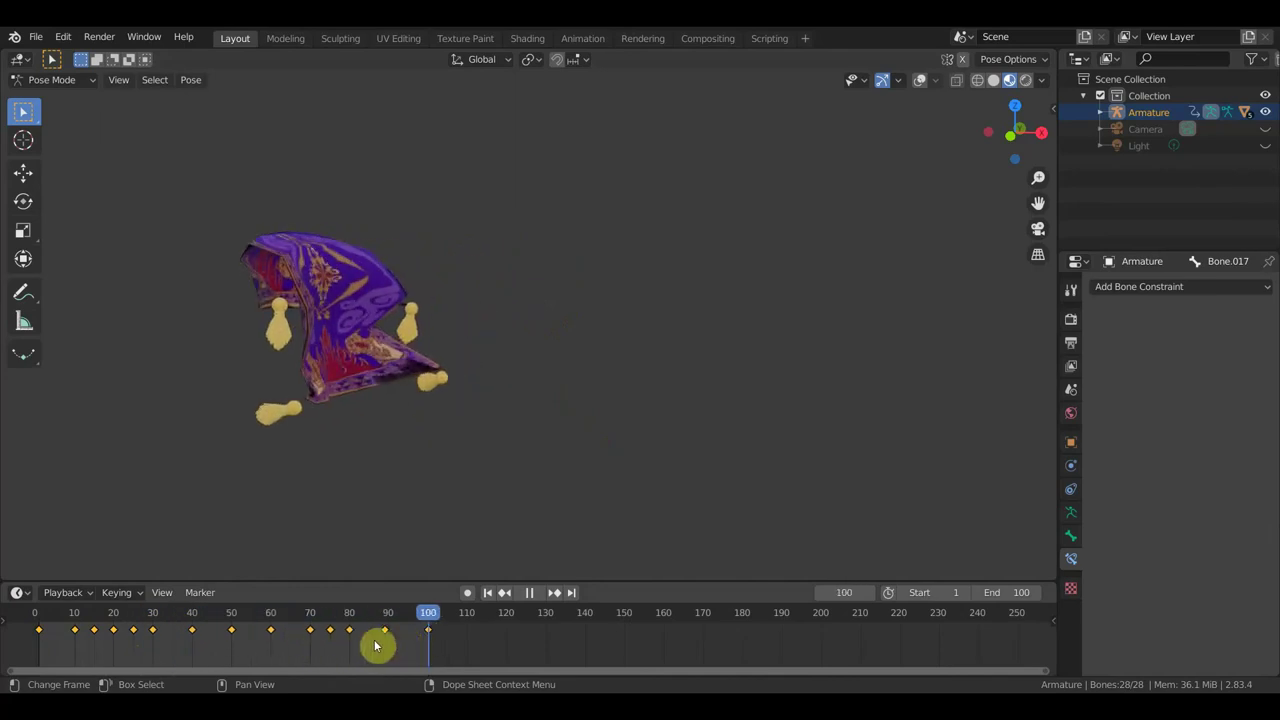
pyautogui.moveTo(375, 643); pyautogui.dragTo(80, 637)
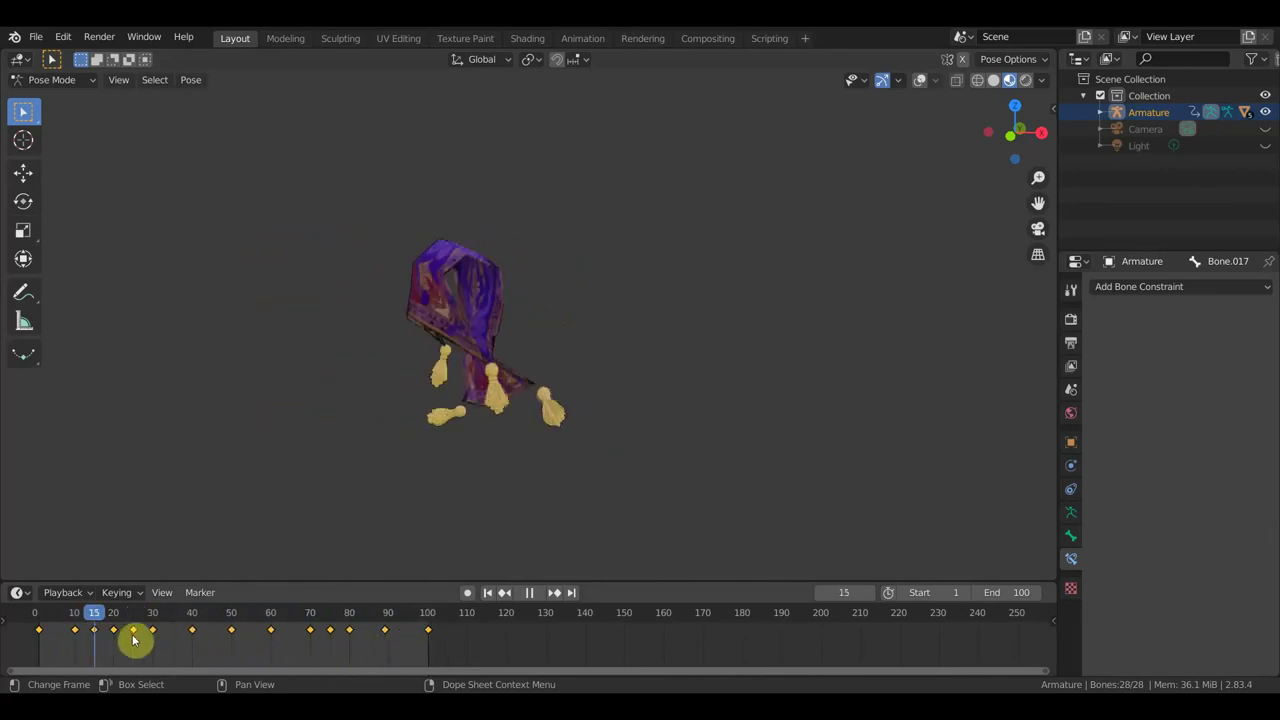
pyautogui.moveTo(143, 643)
pyautogui.mouseDown()
pyautogui.moveTo(23, 643)
pyautogui.moveTo(371, 654)
pyautogui.moveTo(43, 632)
pyautogui.moveTo(103, 631)
pyautogui.moveTo(423, 643)
pyautogui.moveTo(43, 629)
pyautogui.mouseUp()
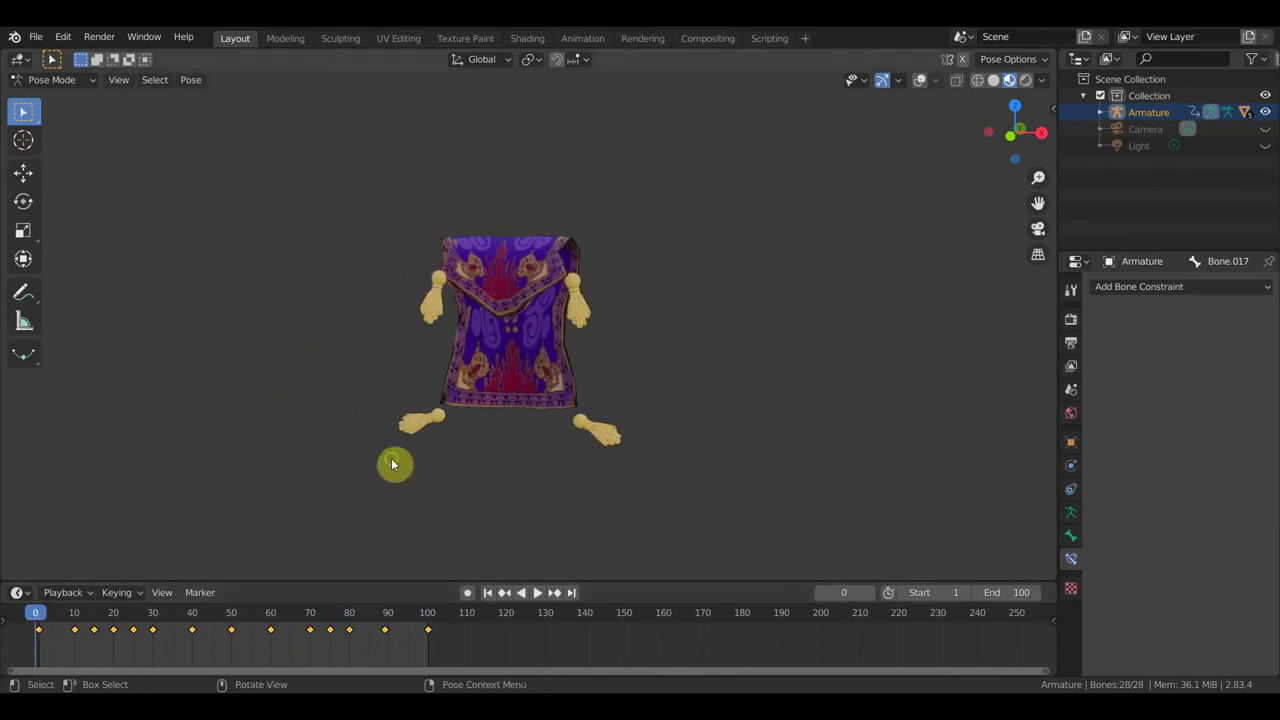
pyautogui.moveTo(394, 463)
pyautogui.mouseDown(button='middle')
pyautogui.moveTo(420, 468)
pyautogui.moveTo(408, 465)
pyautogui.mouseUp(button='middle')
pyautogui.scroll(3, 622, 319)
pyautogui.scroll(1, 622, 319)
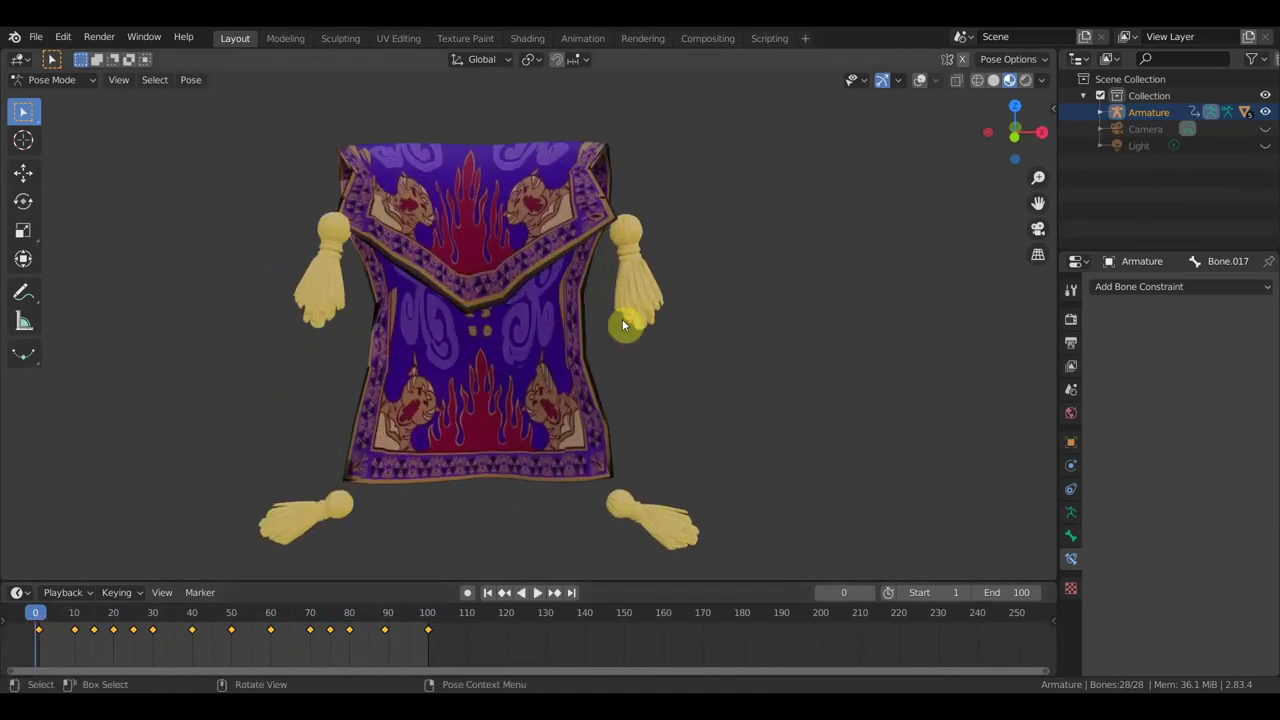
pyautogui.moveTo(546, 292)
pyautogui.mouseDown(button='middle')
pyautogui.moveTo(474, 298)
pyautogui.moveTo(514, 299)
pyautogui.mouseUp(button='middle')
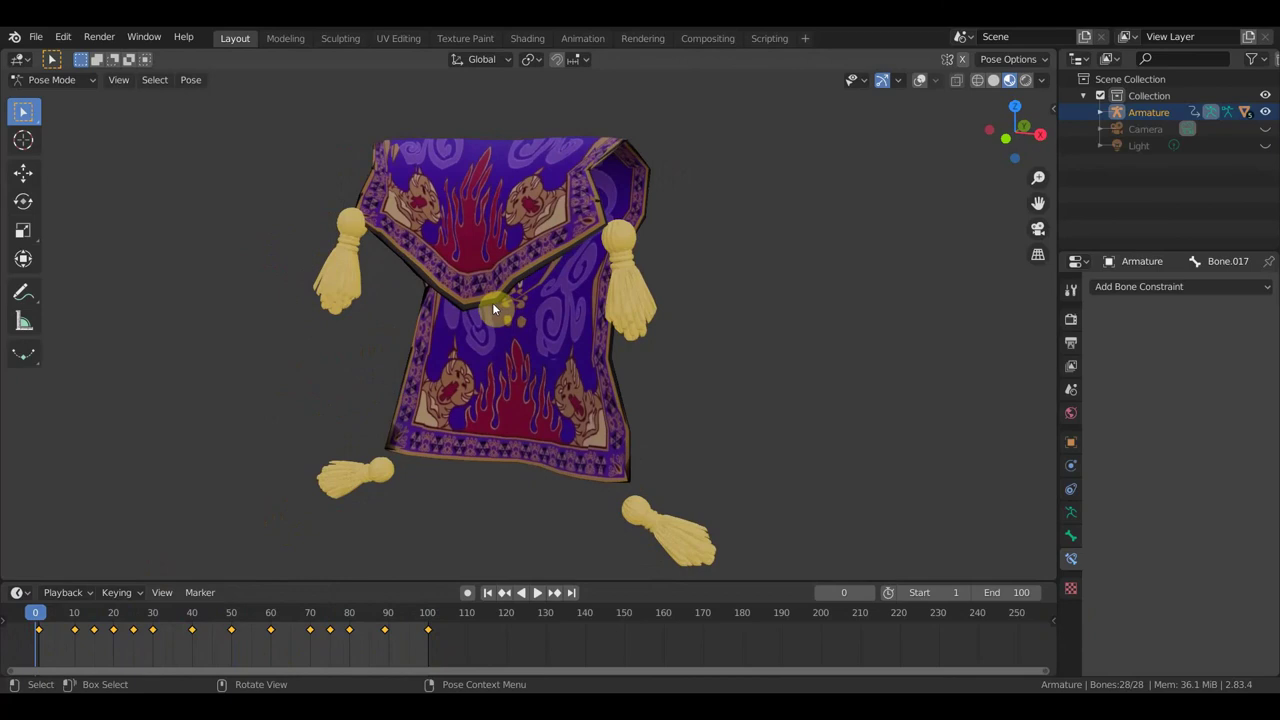